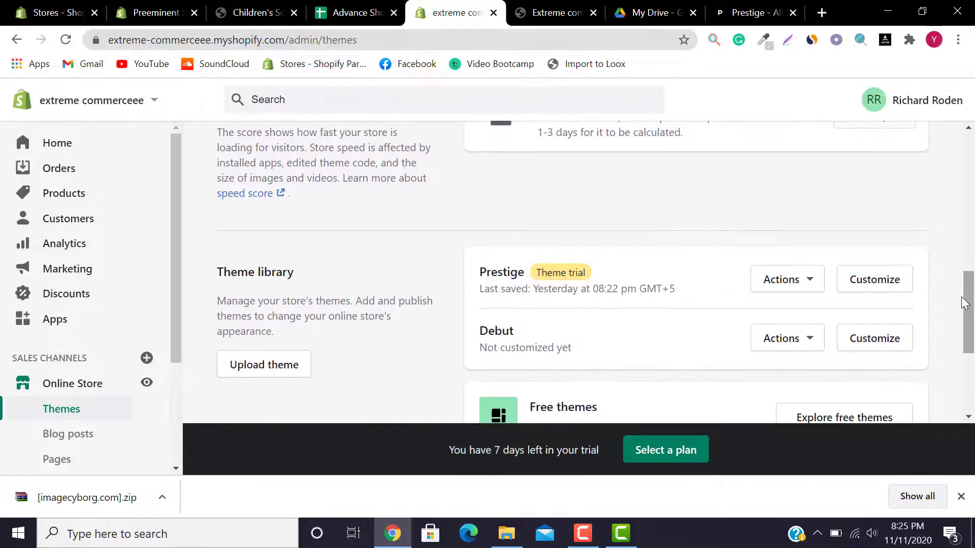
- Review the Prestige trial and Debut entries in the theme library, plus the free themes and Shopify Theme Store options
drag(478, 272, 532, 281)
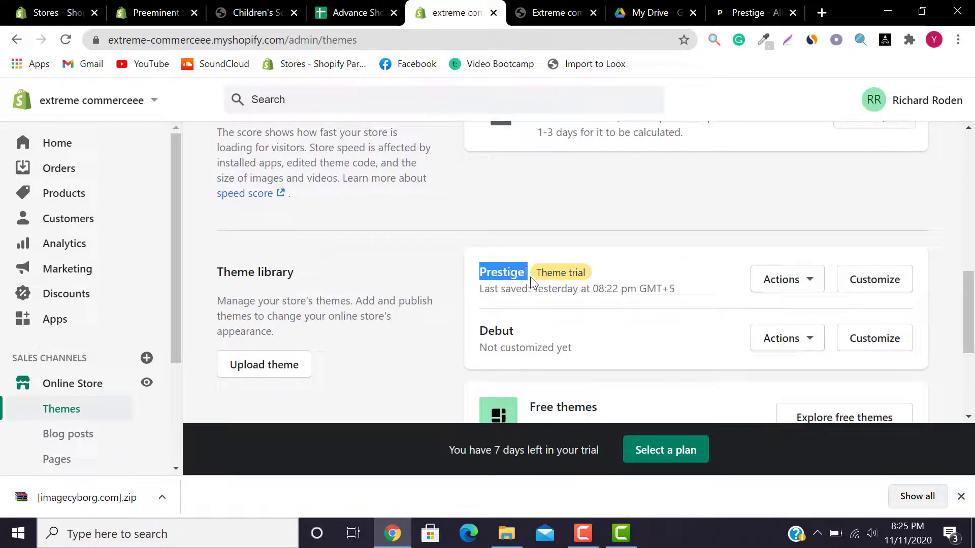
drag(592, 275, 550, 274)
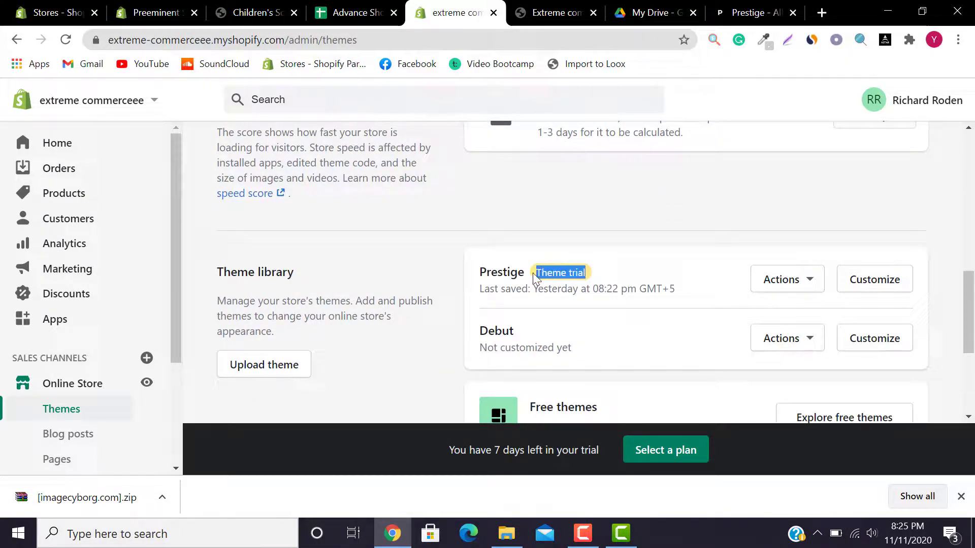
click(654, 268)
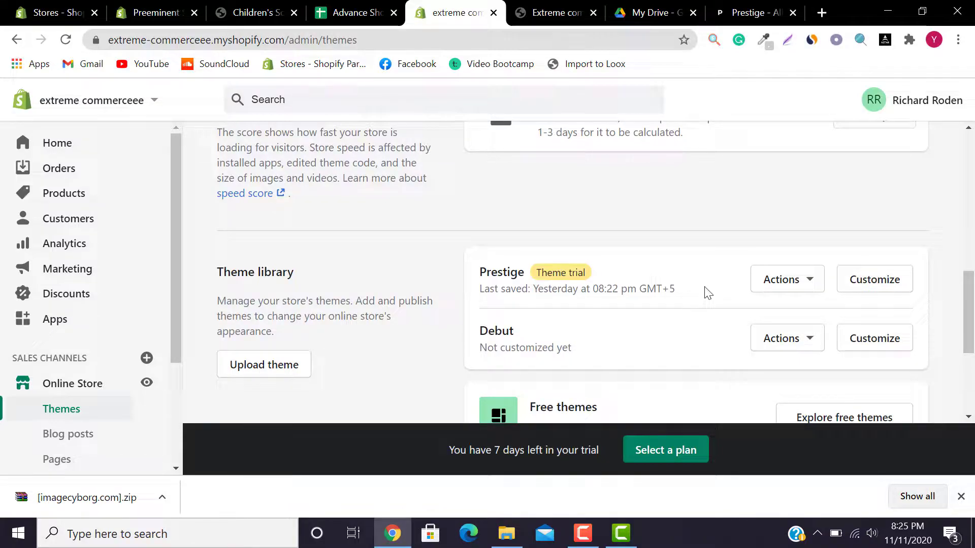
click(812, 283)
drag(970, 352, 970, 379)
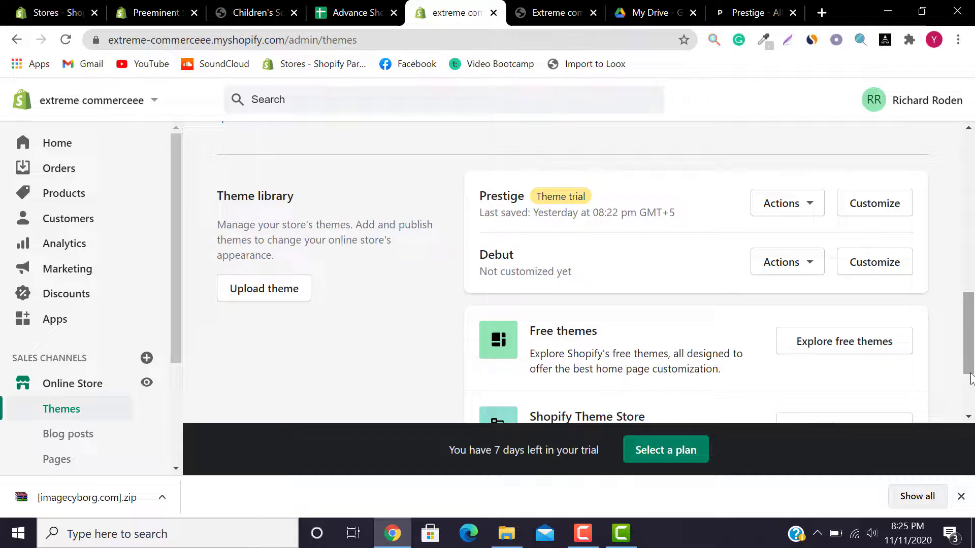
drag(971, 379, 971, 404)
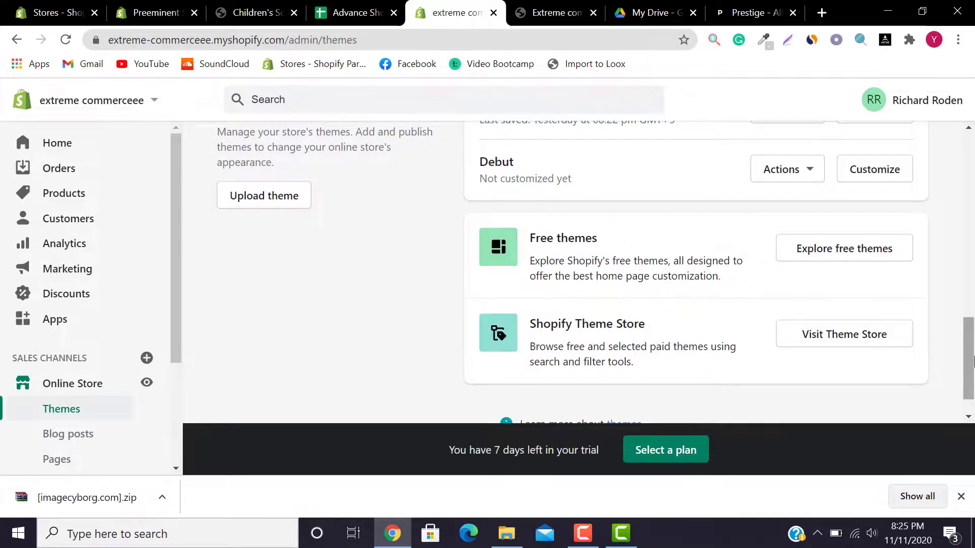
scroll(760, 243, up, 3)
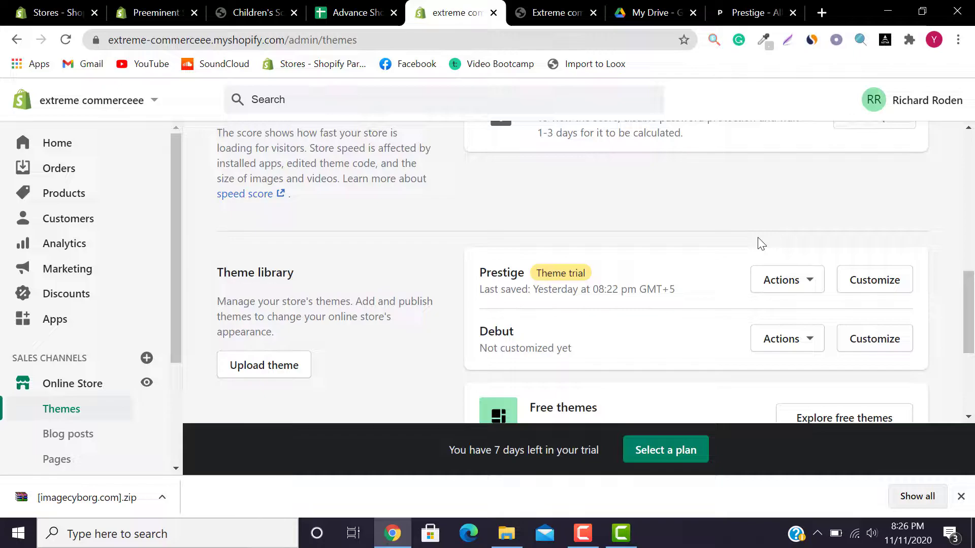
- Check the actions available for the Prestige trial theme and close the list without choosing one
click(777, 277)
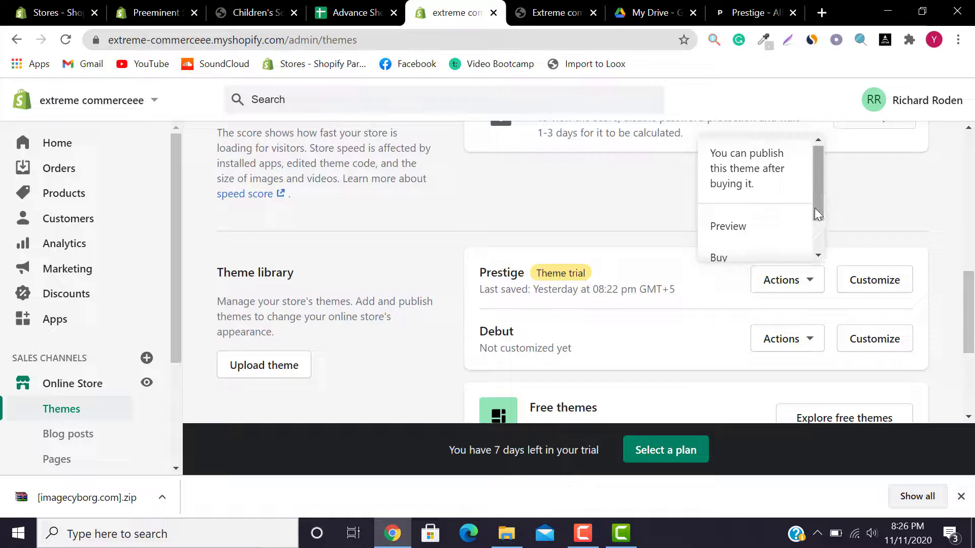
scroll(722, 214, down, 1)
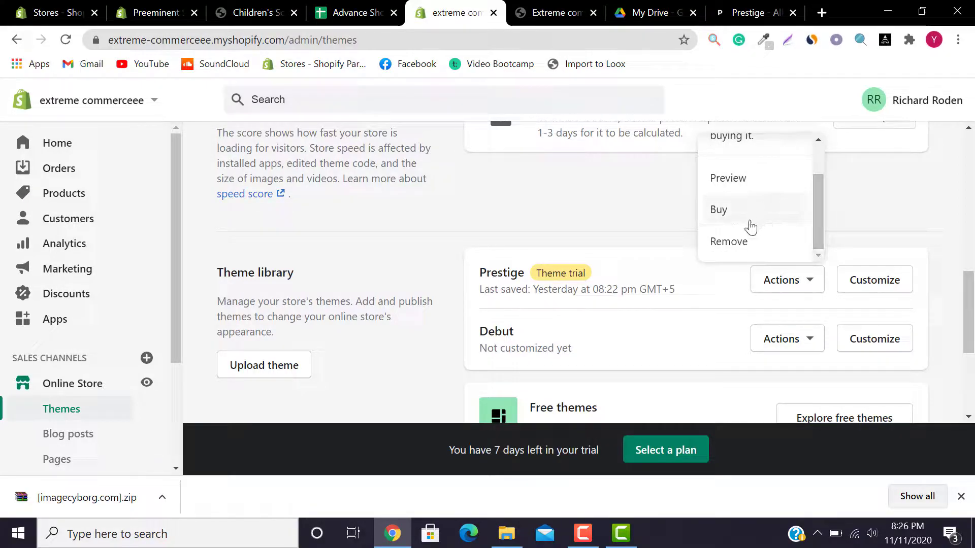
click(905, 217)
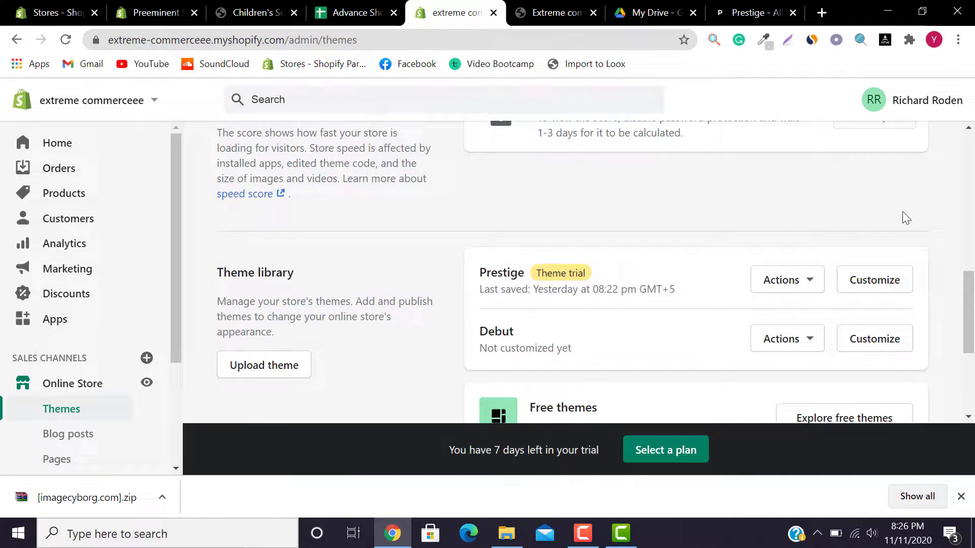
mouse_move(972, 300)
mouse_down()
mouse_move(971, 168)
mouse_move(974, 332)
mouse_move(973, 257)
mouse_move(973, 308)
mouse_up()
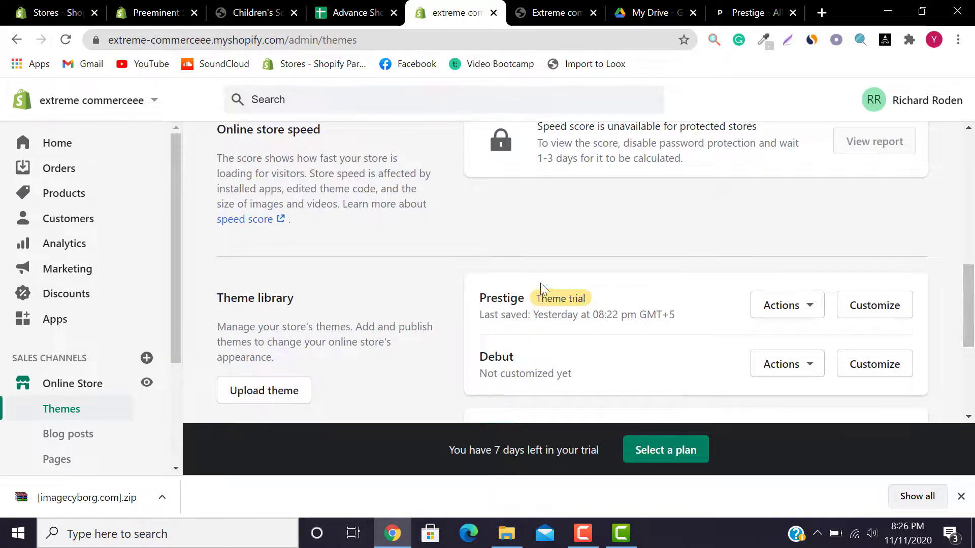
drag(467, 304, 517, 292)
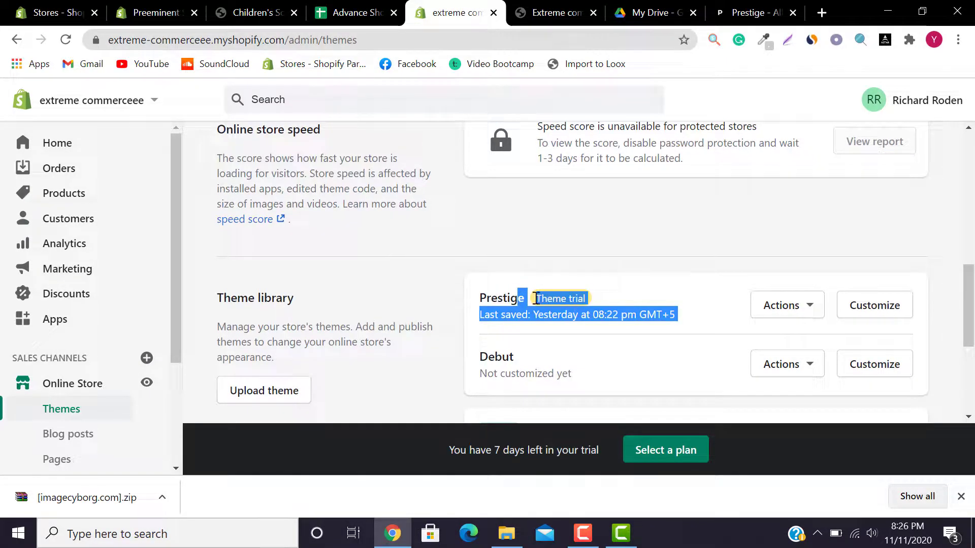
click(523, 295)
double_click(497, 296)
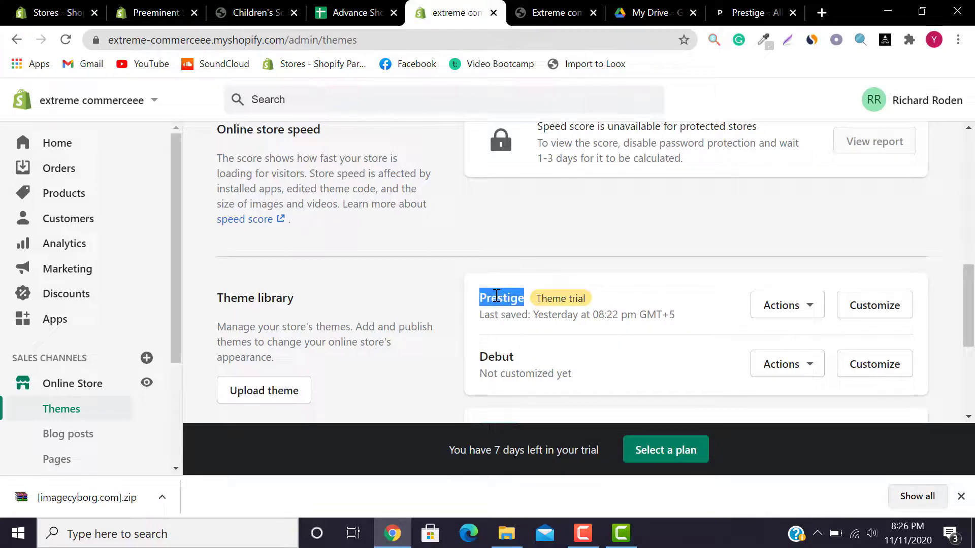
mouse_move(971, 310)
mouse_down()
mouse_move(973, 376)
mouse_move(972, 281)
mouse_move(971, 359)
mouse_move(974, 287)
mouse_move(971, 318)
mouse_up()
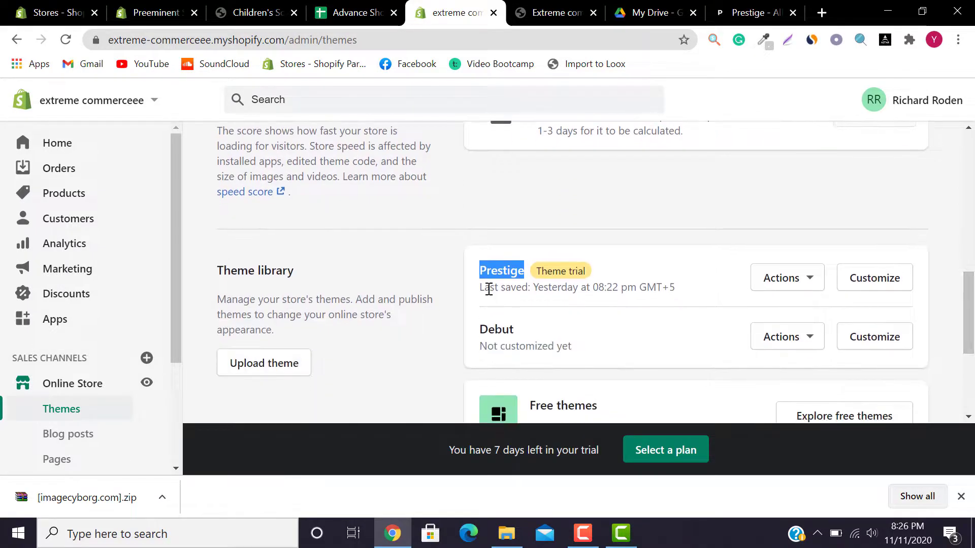
click(477, 261)
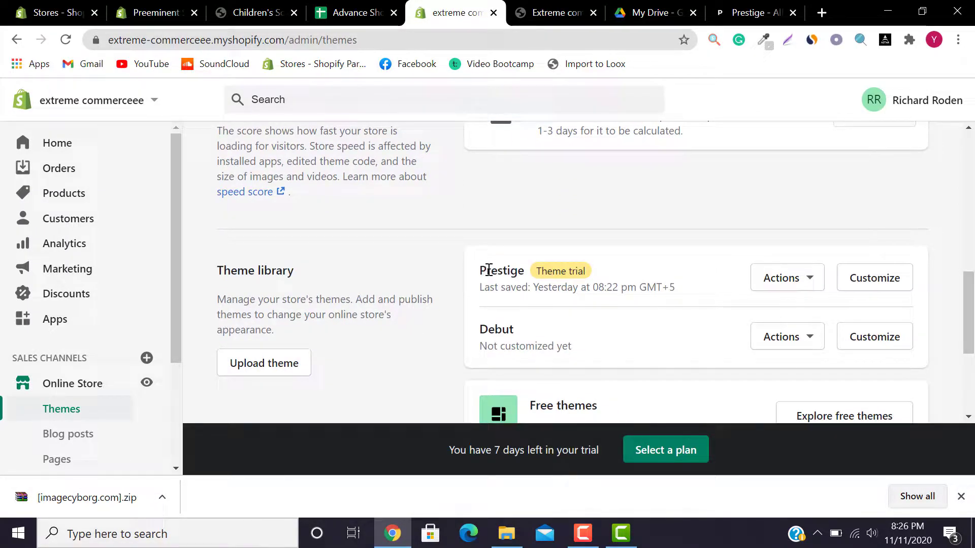
drag(507, 275, 524, 277)
click(525, 276)
mouse_move(972, 338)
mouse_down()
mouse_move(972, 280)
mouse_move(972, 354)
mouse_up()
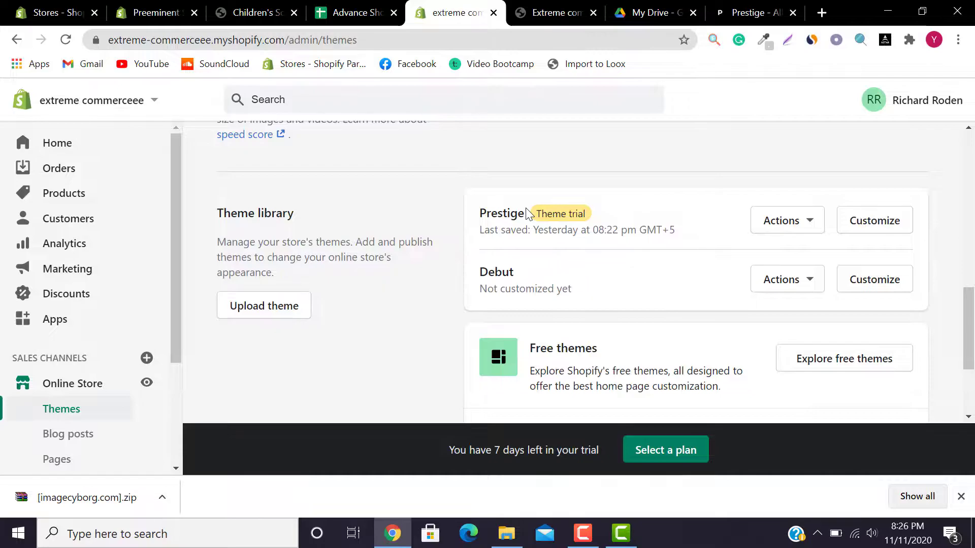
drag(481, 214, 514, 214)
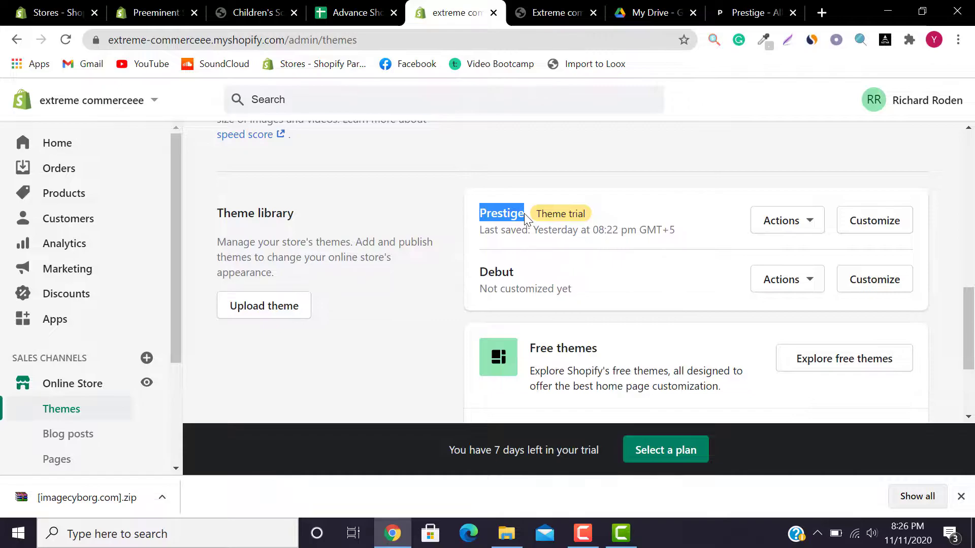
- Open the Prestige trial theme for customization in the theme editor
mouse_move(970, 362)
mouse_down()
mouse_move(970, 228)
mouse_move(971, 400)
mouse_move(971, 287)
mouse_move(971, 345)
mouse_up()
click(734, 241)
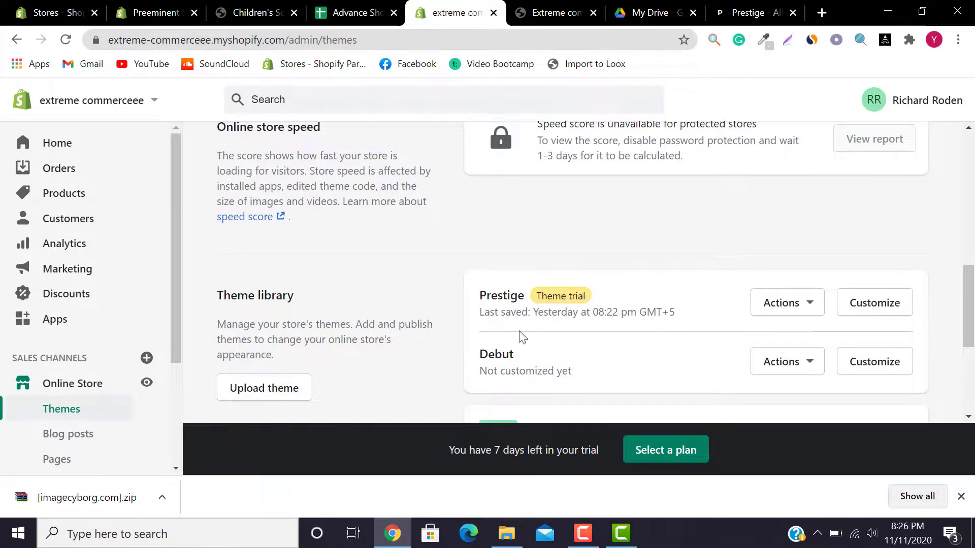
mouse_move(971, 336)
mouse_down()
mouse_move(971, 382)
mouse_move(972, 349)
mouse_up()
click(879, 251)
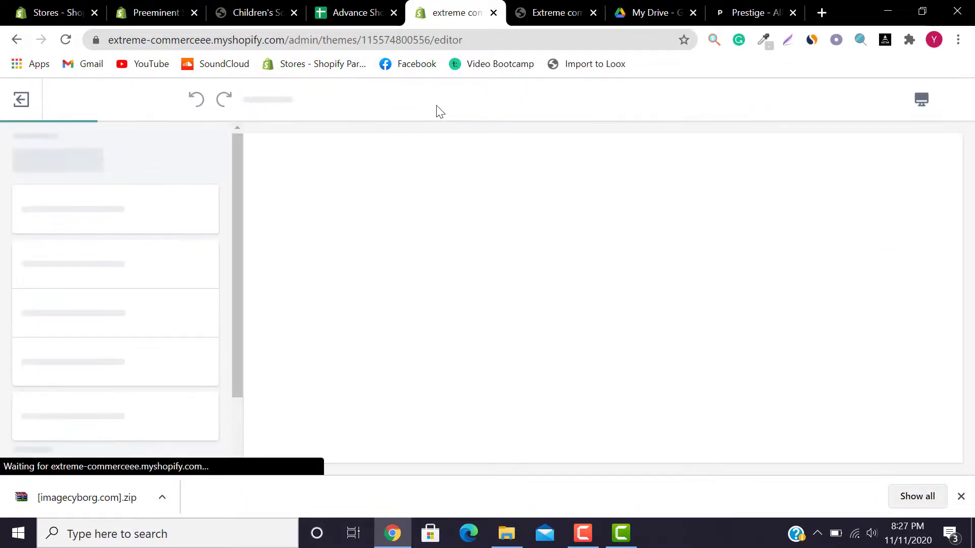
- Look through the Prestige Allure demo store's home page down to the Product of the Month section and back
click(768, 6)
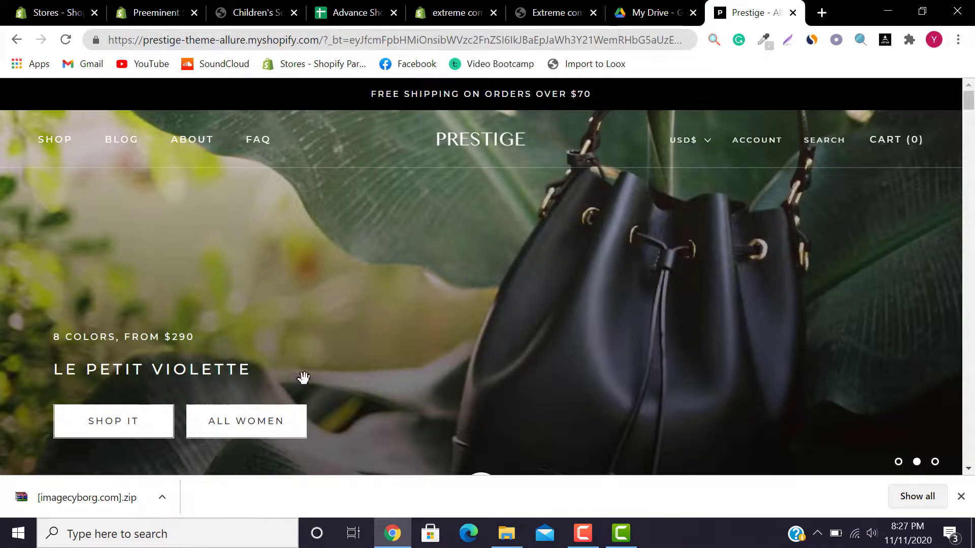
scroll(972, 131, down, 5)
scroll(791, 175, up, 5)
scroll(973, 272, down, 15)
scroll(973, 272, down, 15)
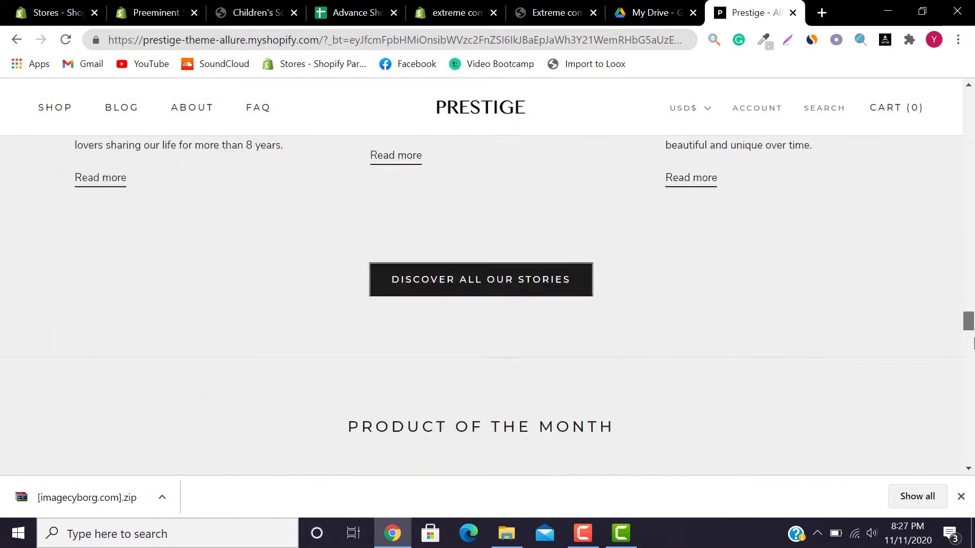
scroll(973, 272, up, 6)
scroll(973, 272, up, 15)
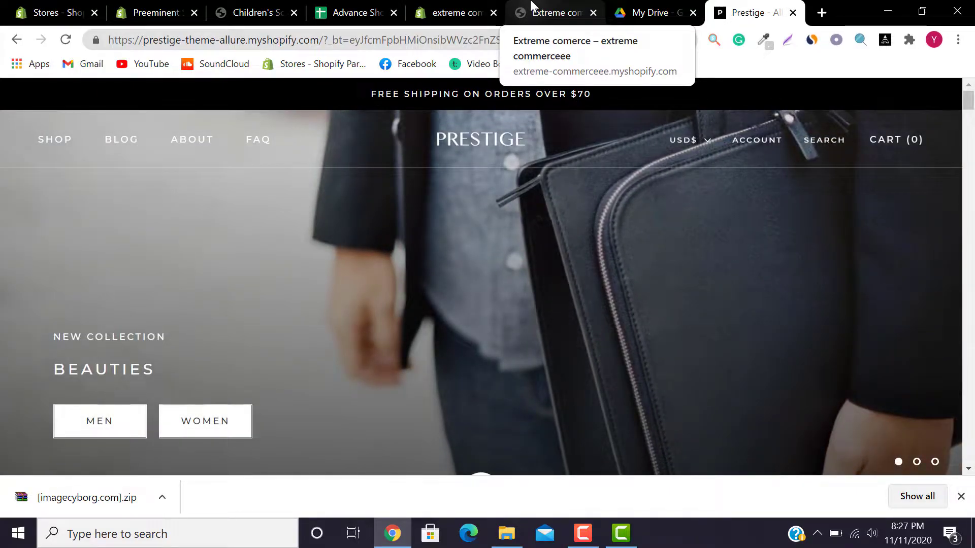
- View the extreme commerceee storefront for comparison and return to the Prestige demo store
click(531, 6)
mouse_move(972, 118)
mouse_down()
mouse_move(973, 454)
mouse_move(973, 114)
mouse_up()
click(749, 12)
drag(968, 105, 949, 1)
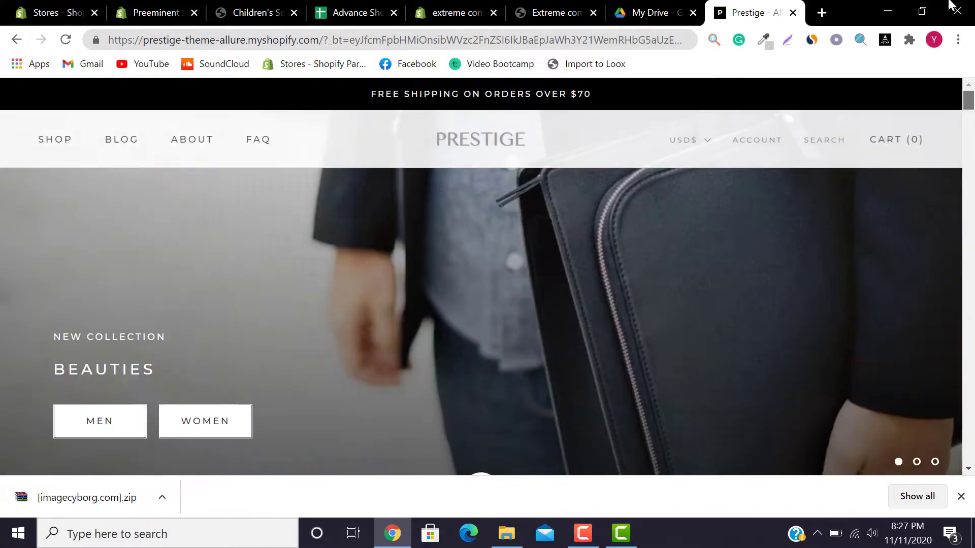
- Return to the Prestige theme editor and look over the home page template's section list and preview
click(457, 12)
drag(239, 172, 227, 113)
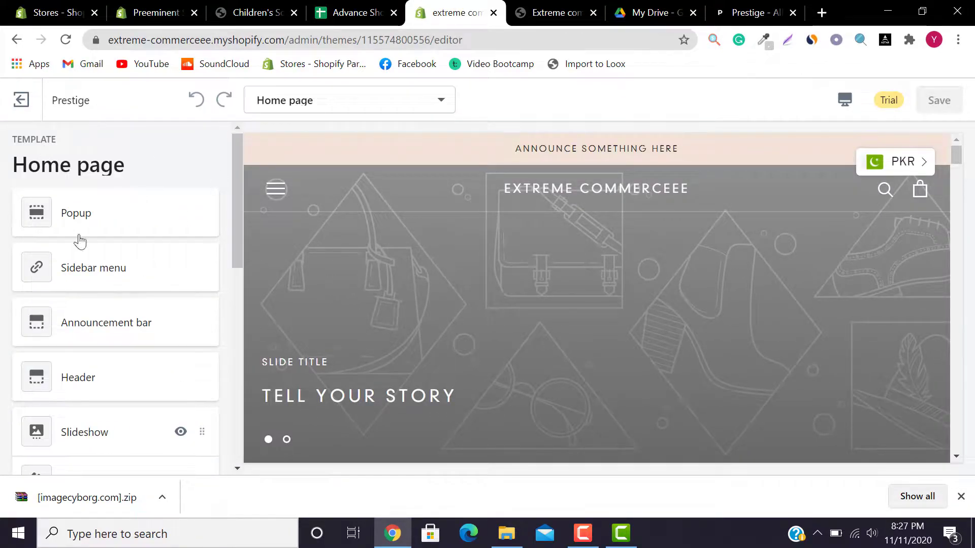
drag(957, 151, 969, 131)
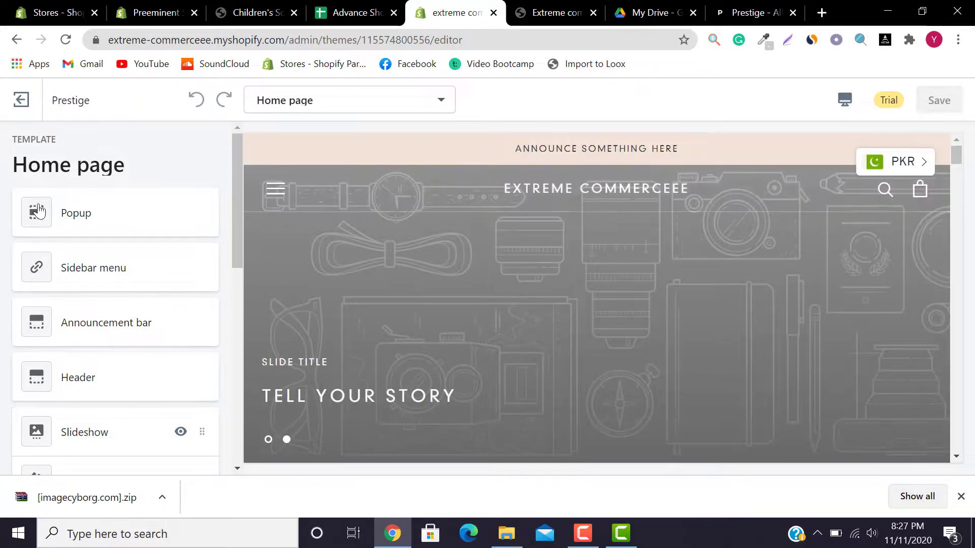
drag(11, 170, 150, 159)
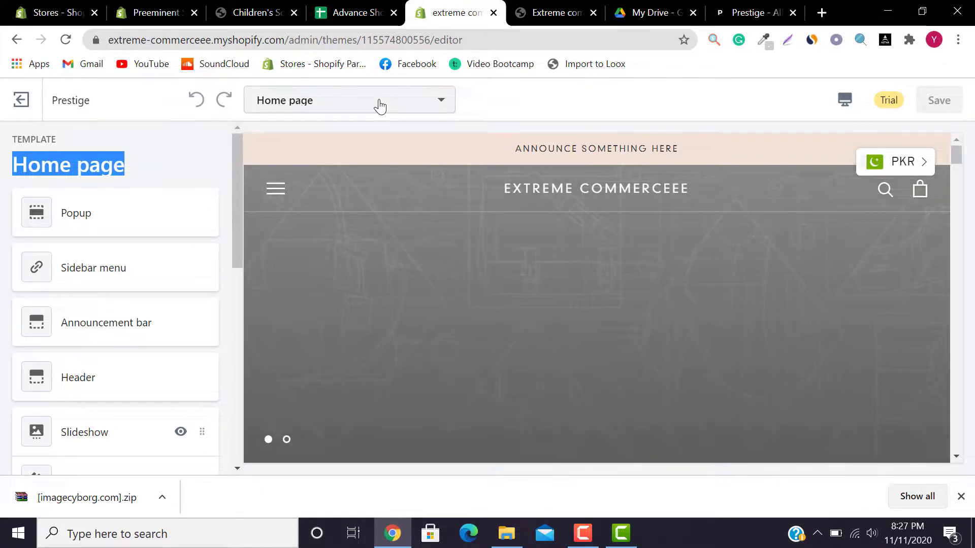
- Look through the page templates available for editing and stay on the Home page template
click(379, 103)
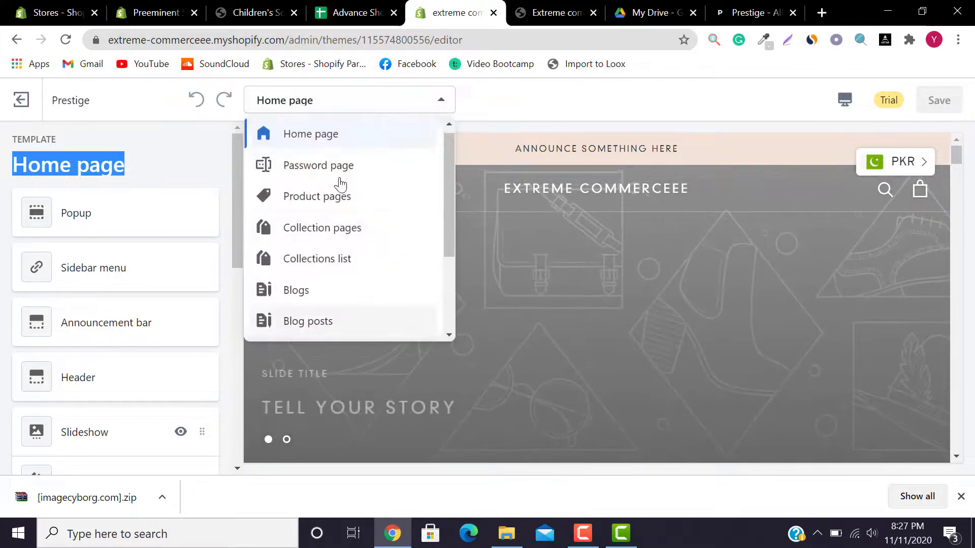
scroll(449, 242, down, 3)
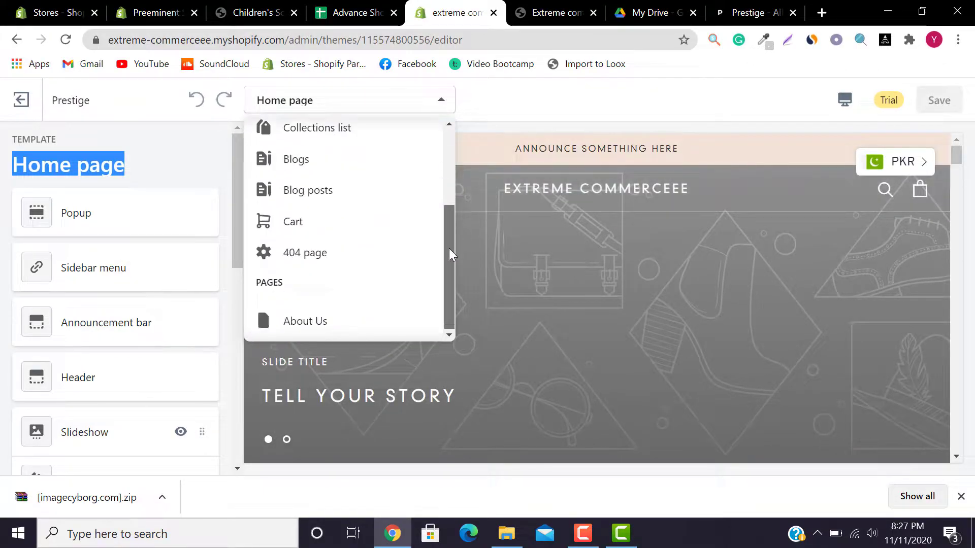
scroll(453, 202, up, 3)
click(168, 151)
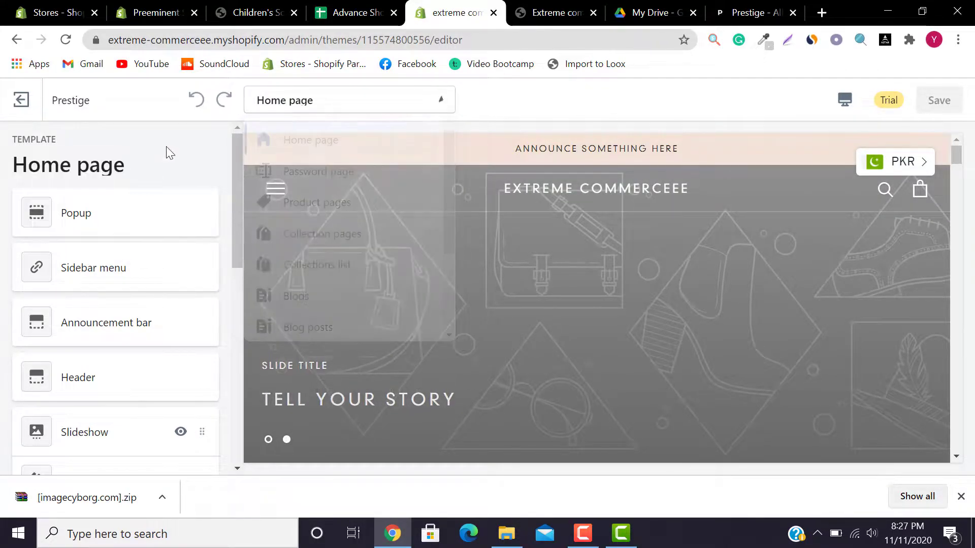
- Open the home page's Popup section and review its sign-up heading and display settings
drag(235, 169, 235, 178)
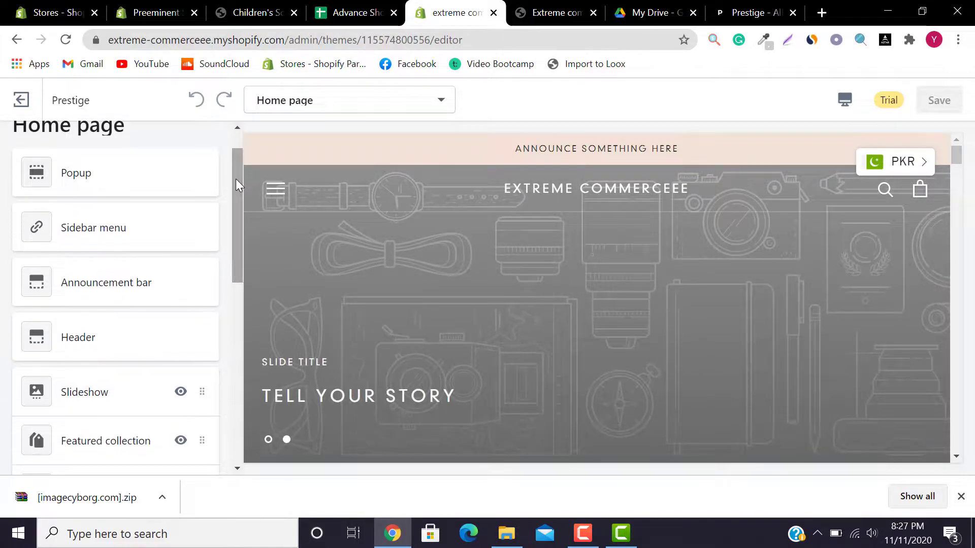
click(101, 175)
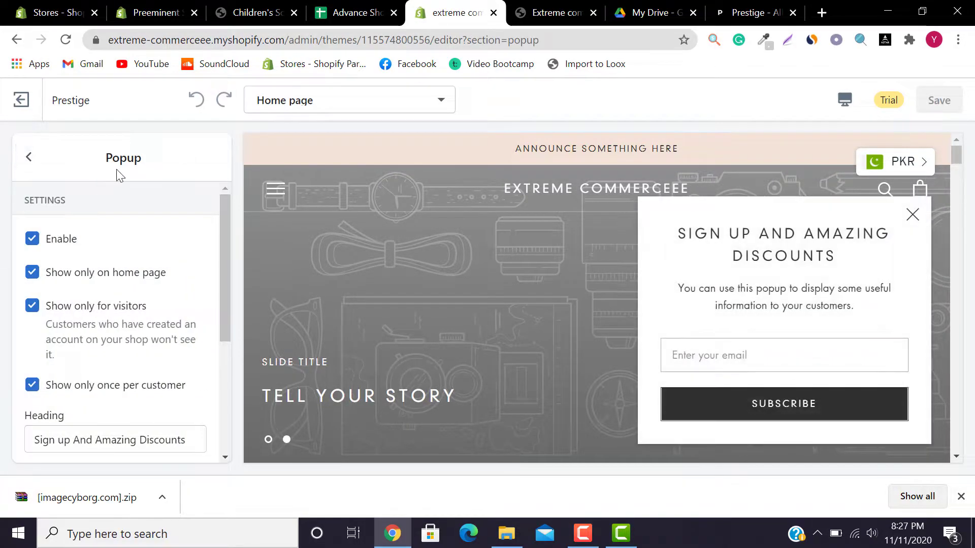
drag(676, 231, 862, 254)
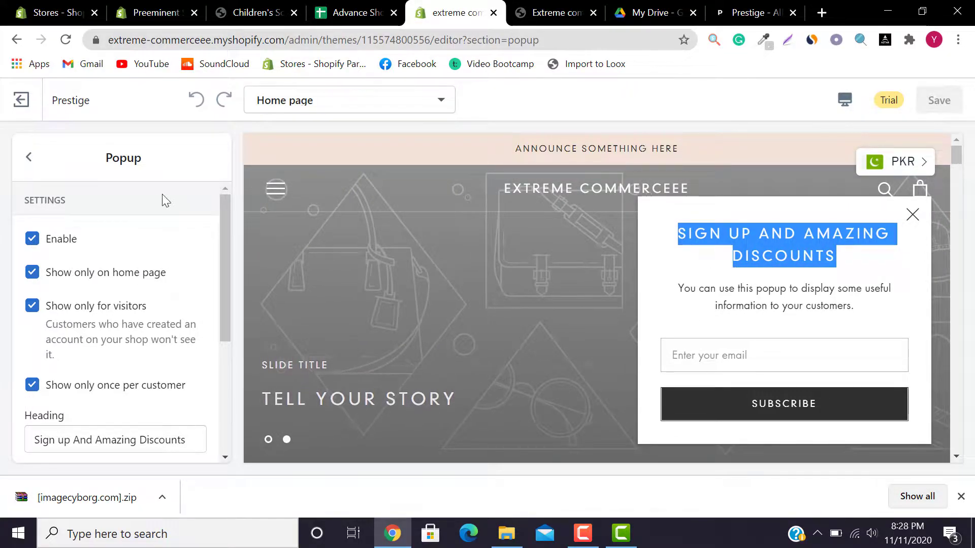
click(710, 268)
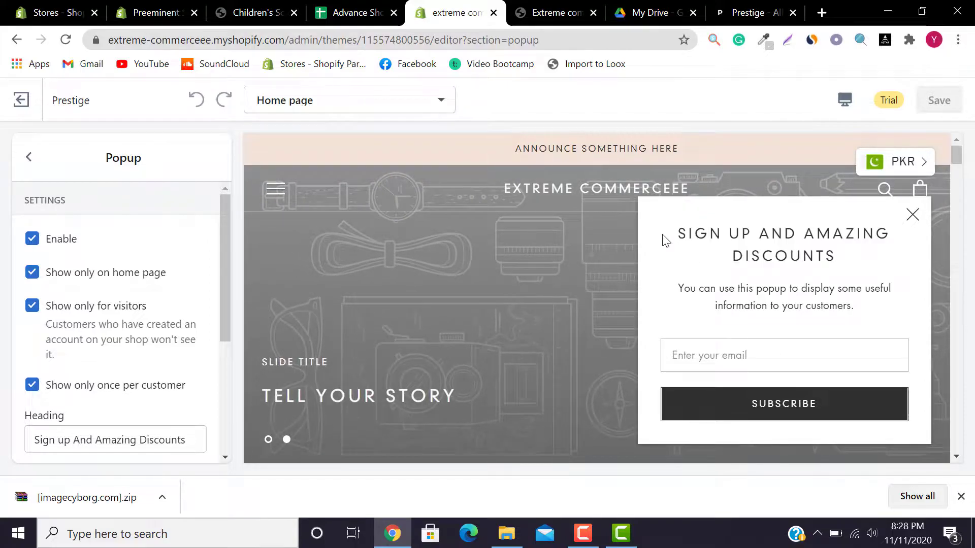
drag(681, 232, 869, 262)
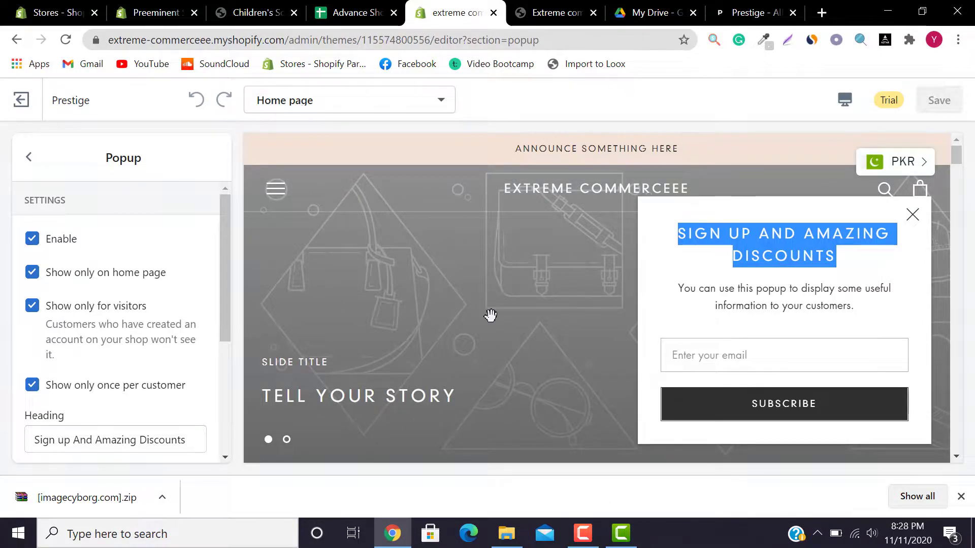
drag(229, 239, 236, 259)
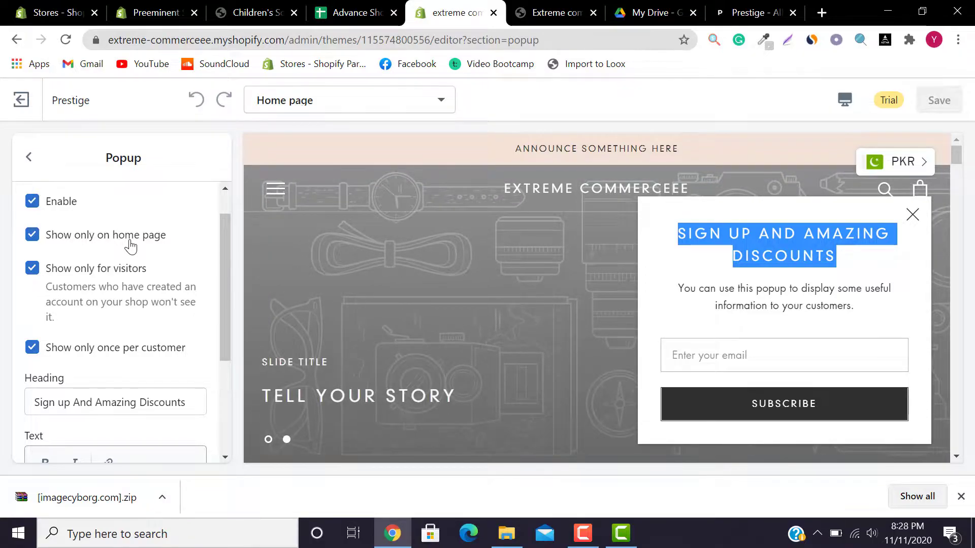
click(1, 245)
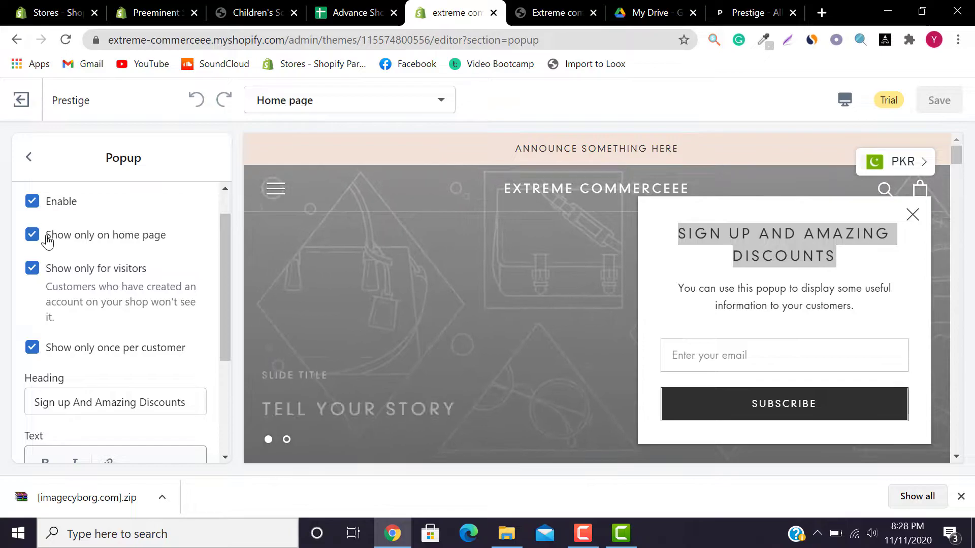
- Turn the popup's Show only on home page option off and back on
click(47, 237)
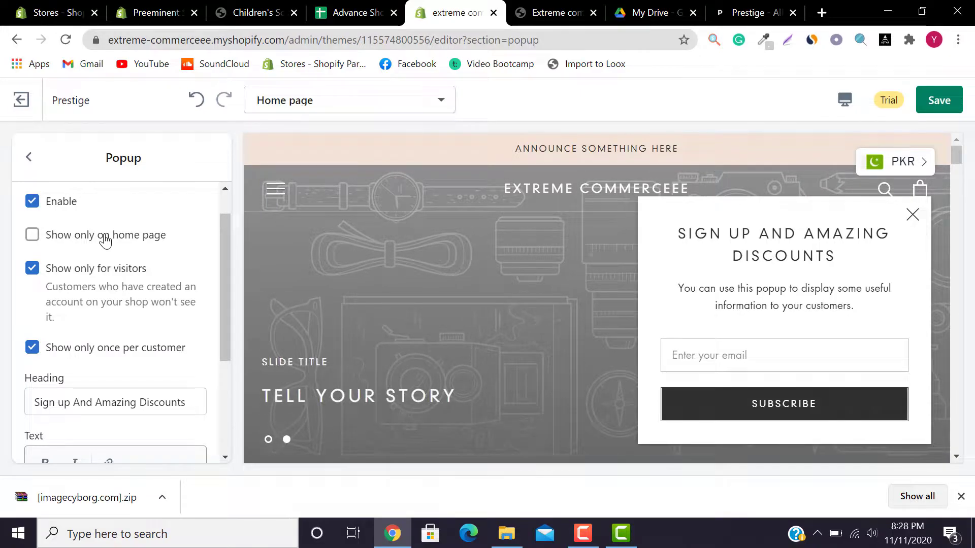
click(105, 242)
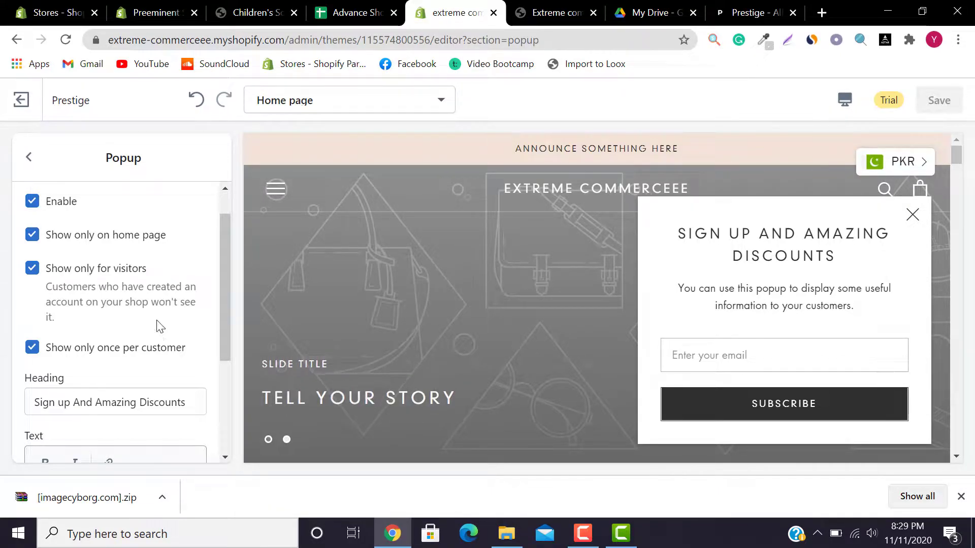
drag(227, 274, 221, 321)
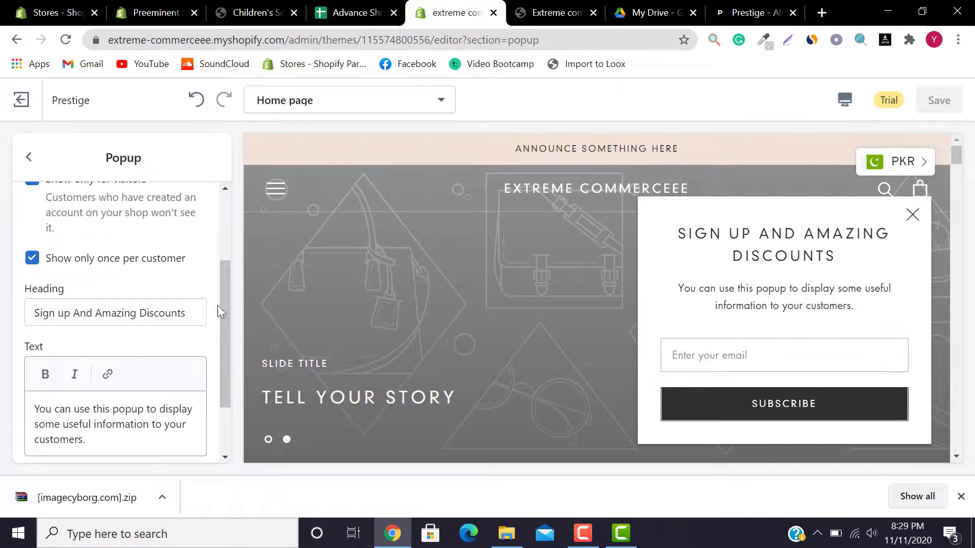
drag(230, 319, 230, 330)
- Compare the popup's heading, text, newsletter form and delay settings with the preview, and return to the section list
drag(31, 272, 208, 269)
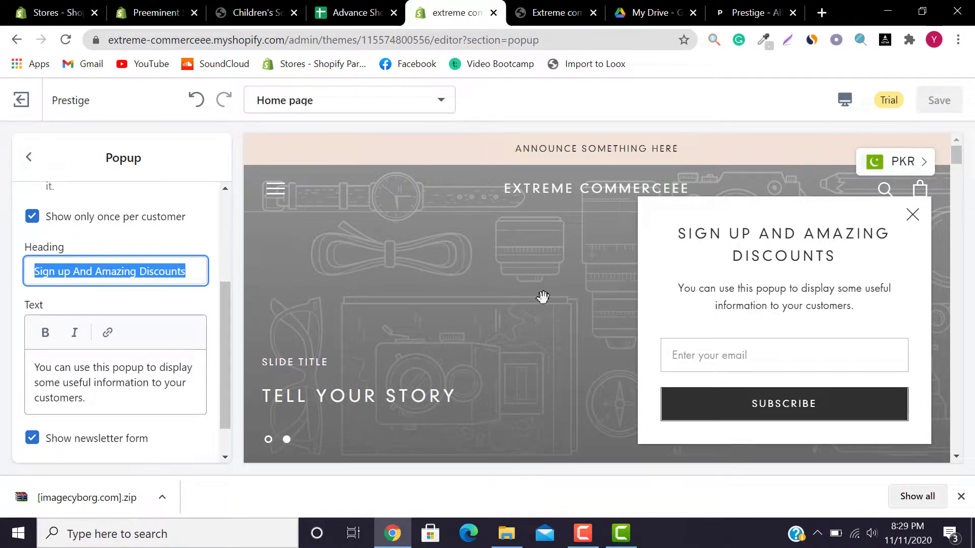
drag(678, 232, 862, 280)
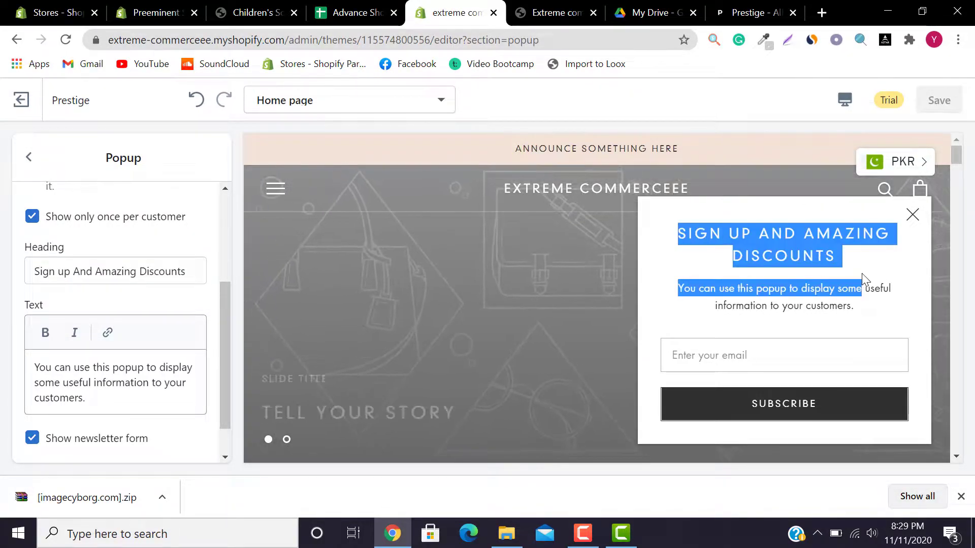
click(855, 241)
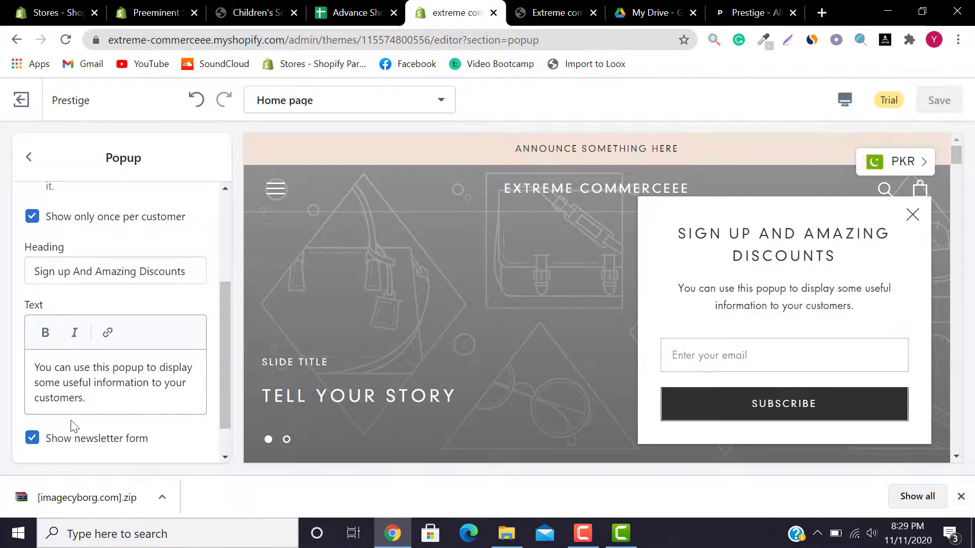
drag(96, 410, 10, 370)
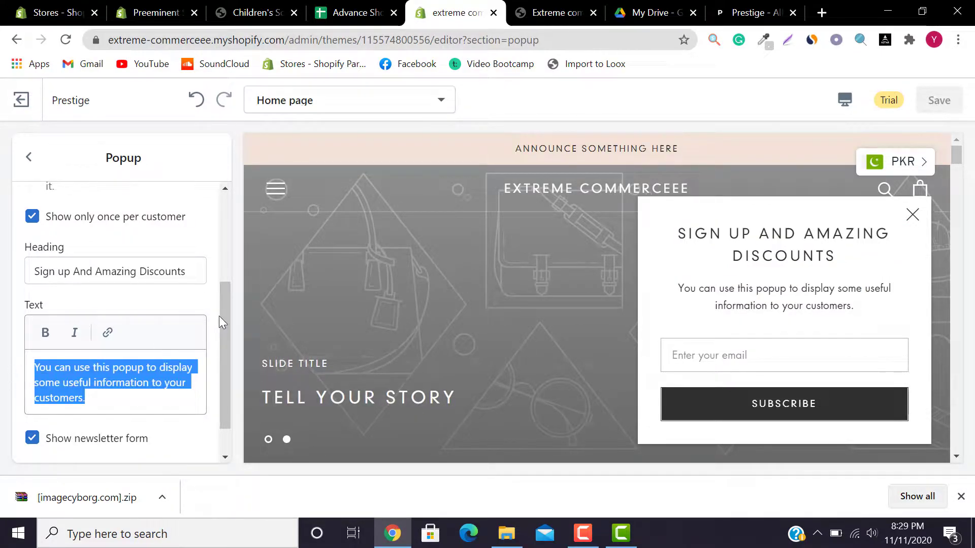
scroll(221, 316, down, 1)
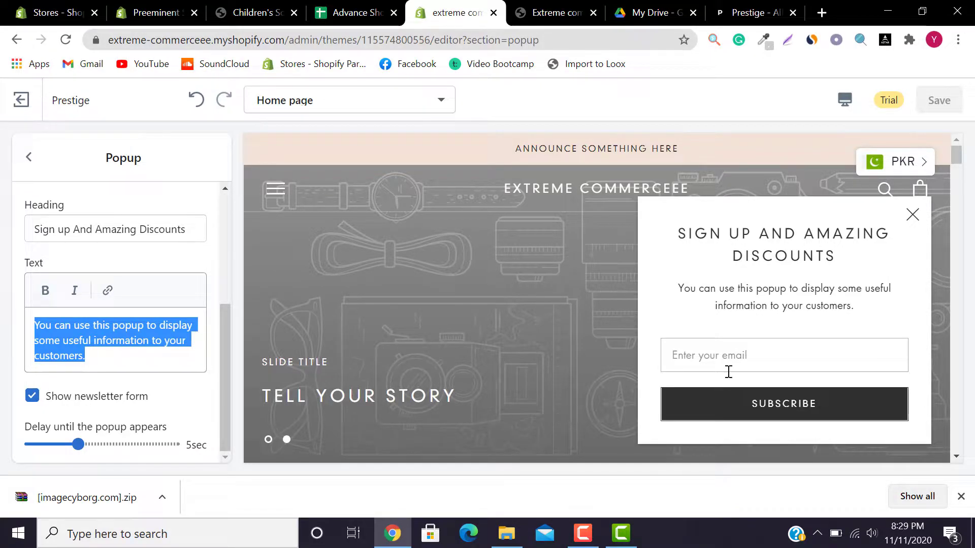
click(678, 358)
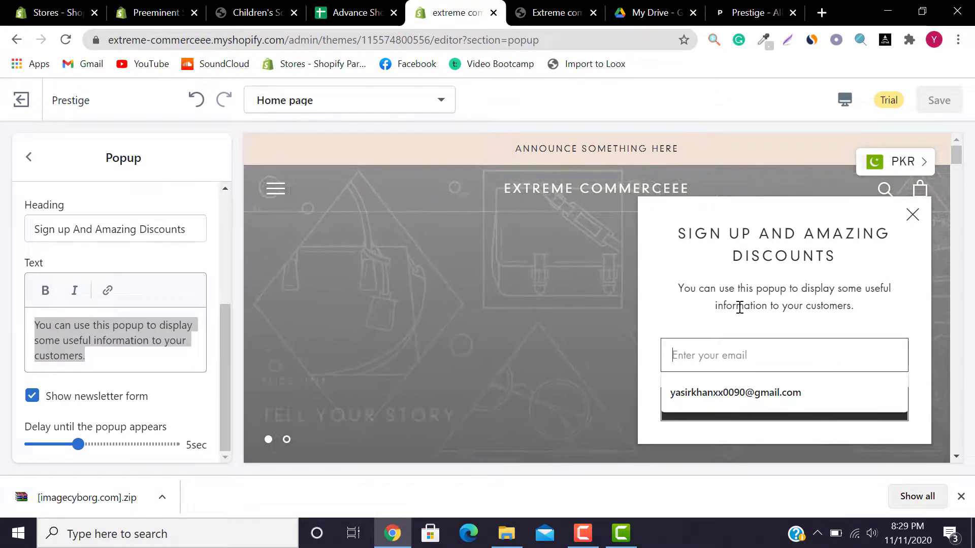
click(626, 335)
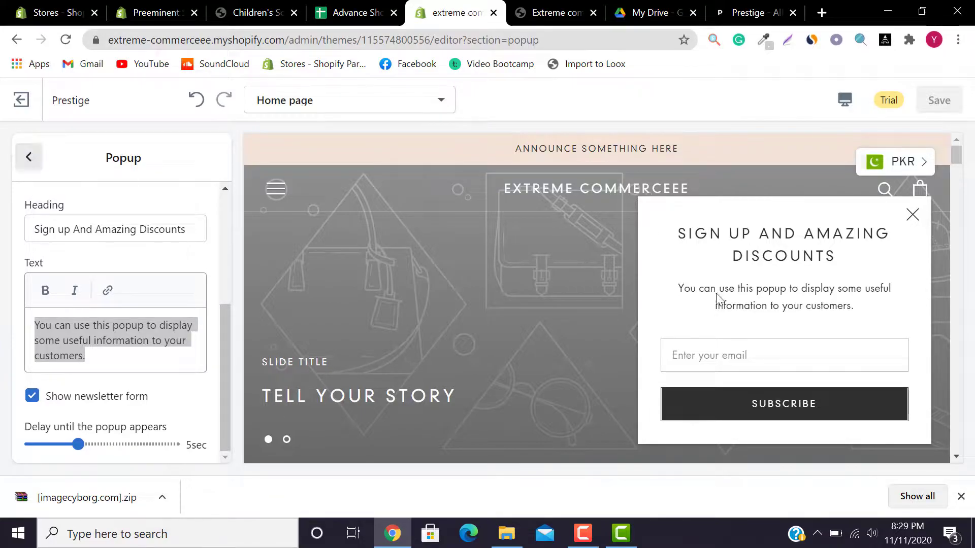
click(184, 371)
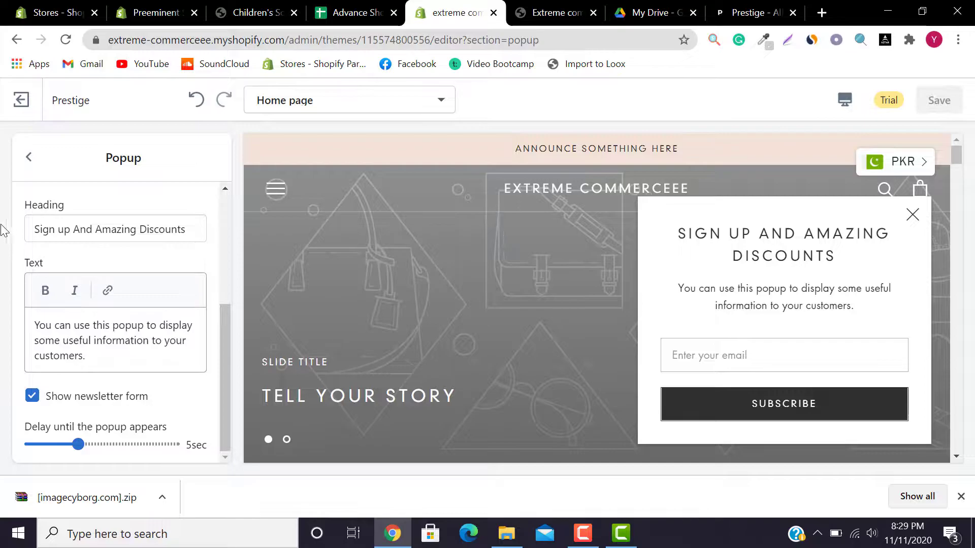
click(29, 157)
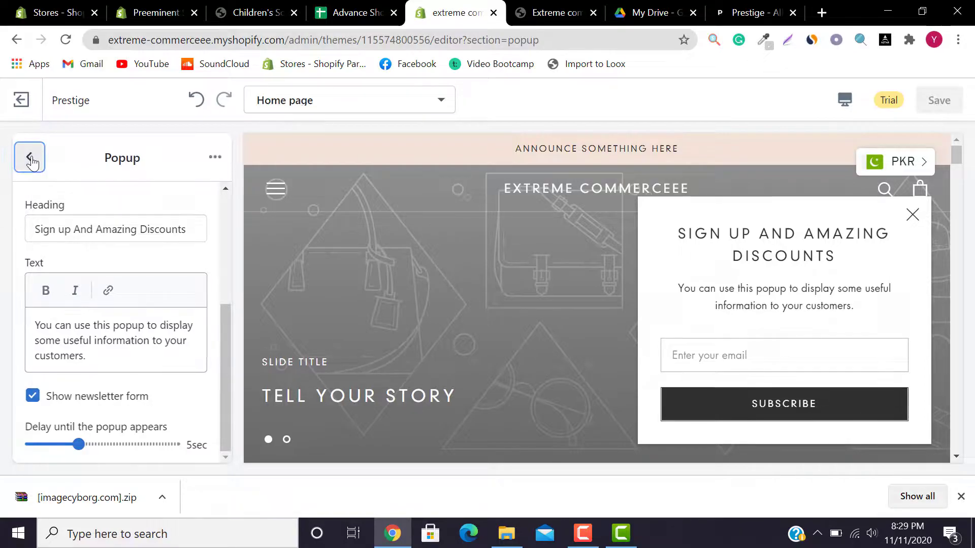
- Look through the links of the store's navigation menu in the home page preview and close it
scroll(239, 173, down, 1)
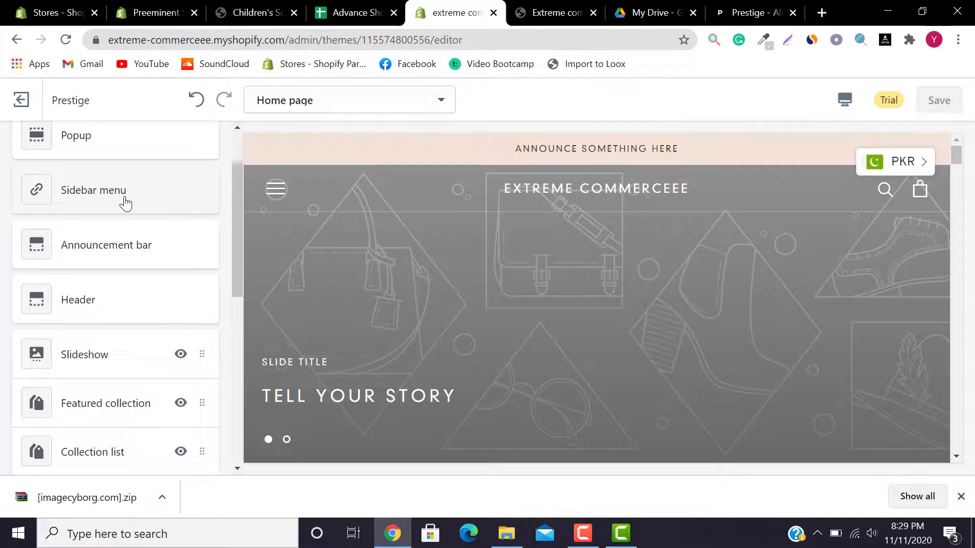
click(278, 198)
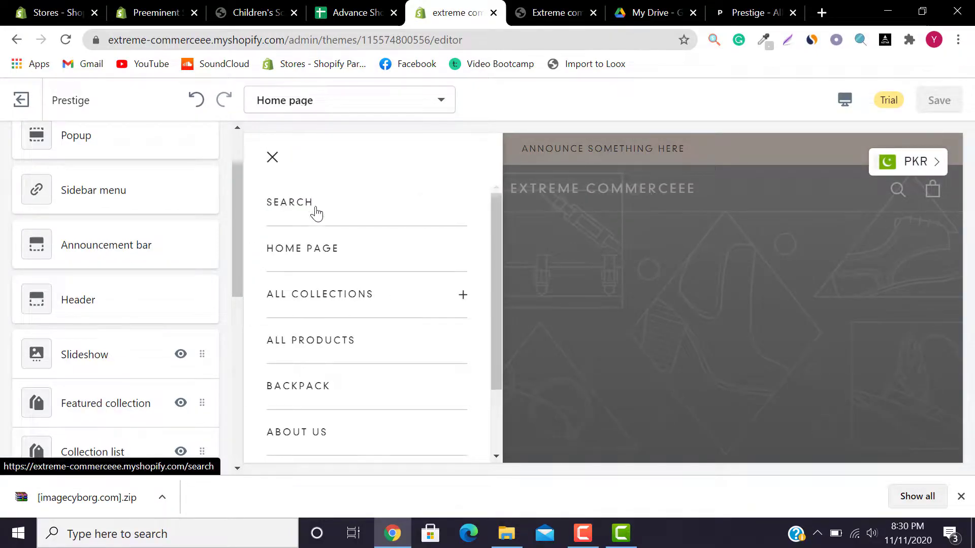
drag(498, 242, 495, 342)
drag(495, 247, 482, 190)
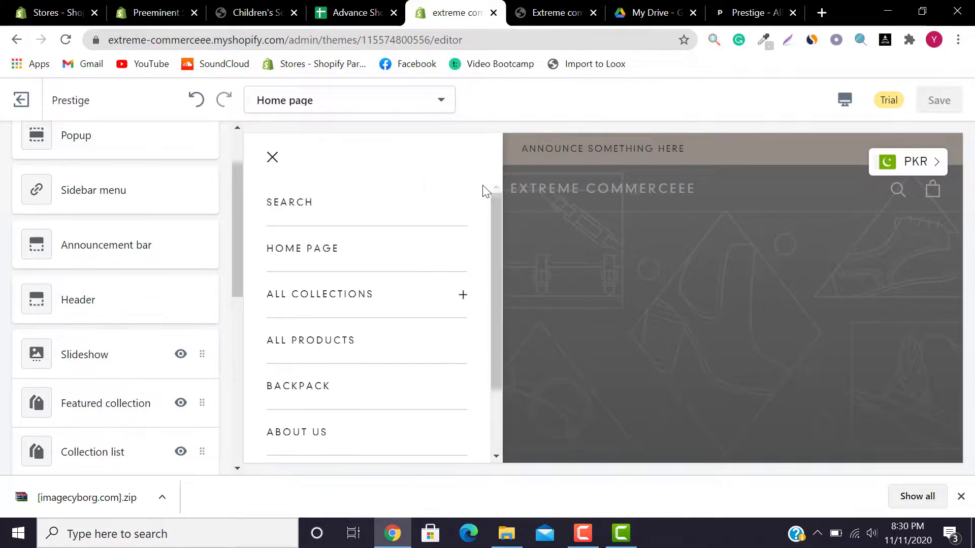
click(272, 157)
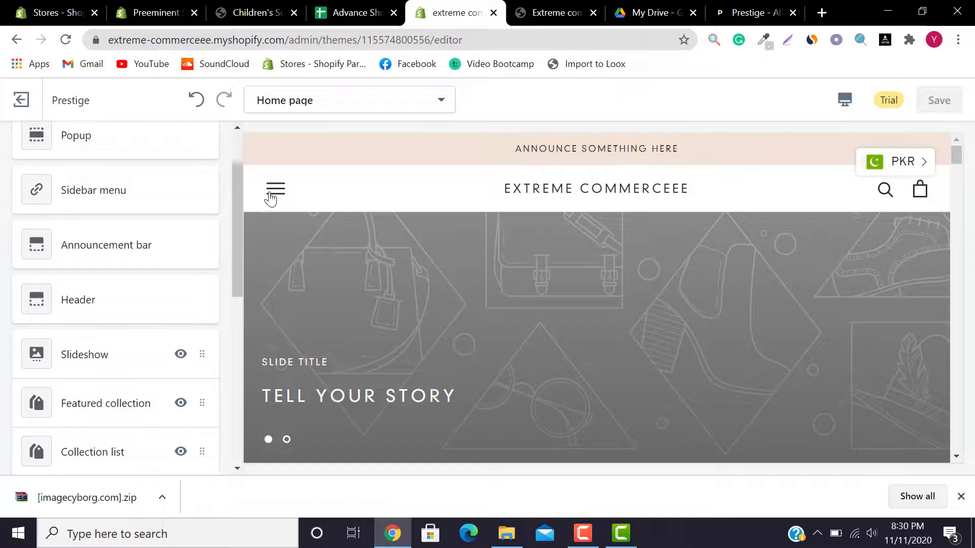
drag(238, 204, 230, 90)
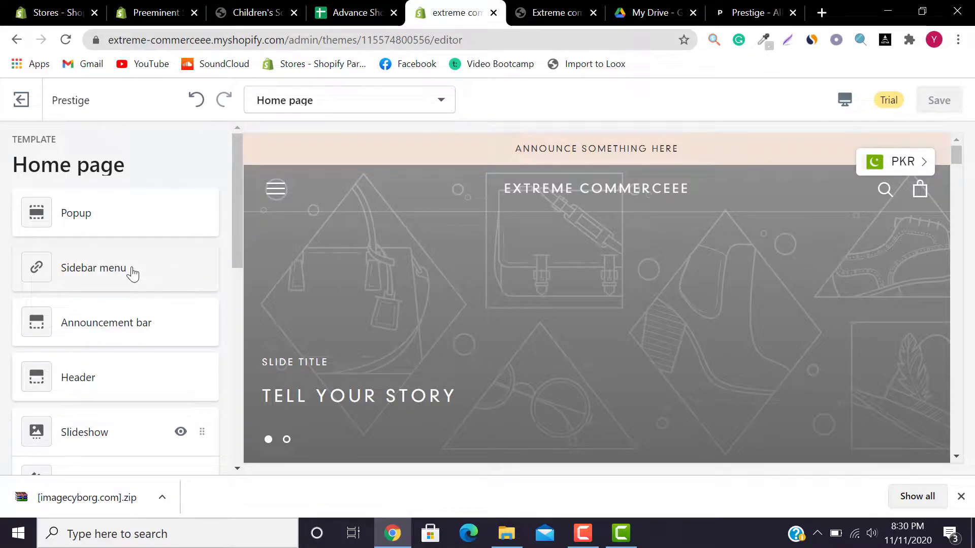
click(275, 190)
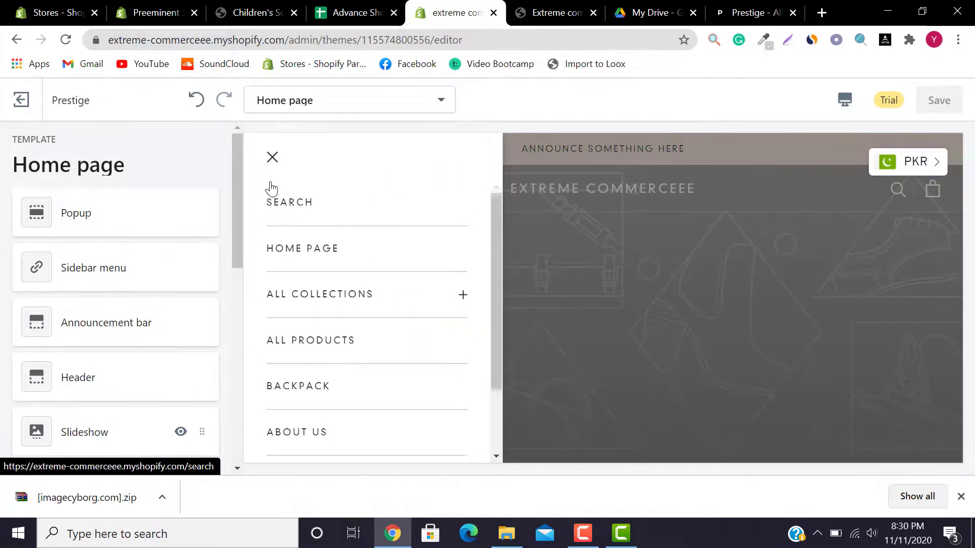
click(273, 157)
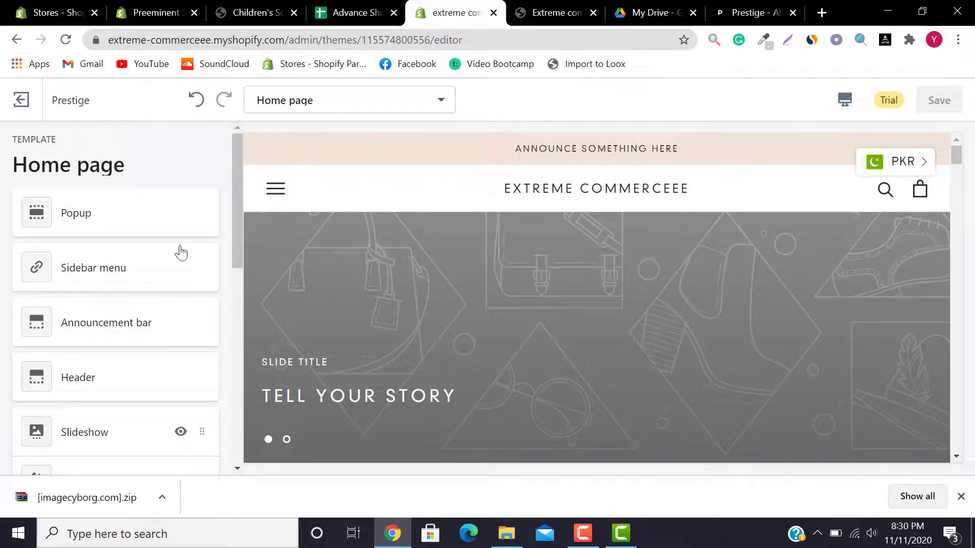
- Open the Sidebar menu section and check which menu is assigned as its primary menu
click(137, 274)
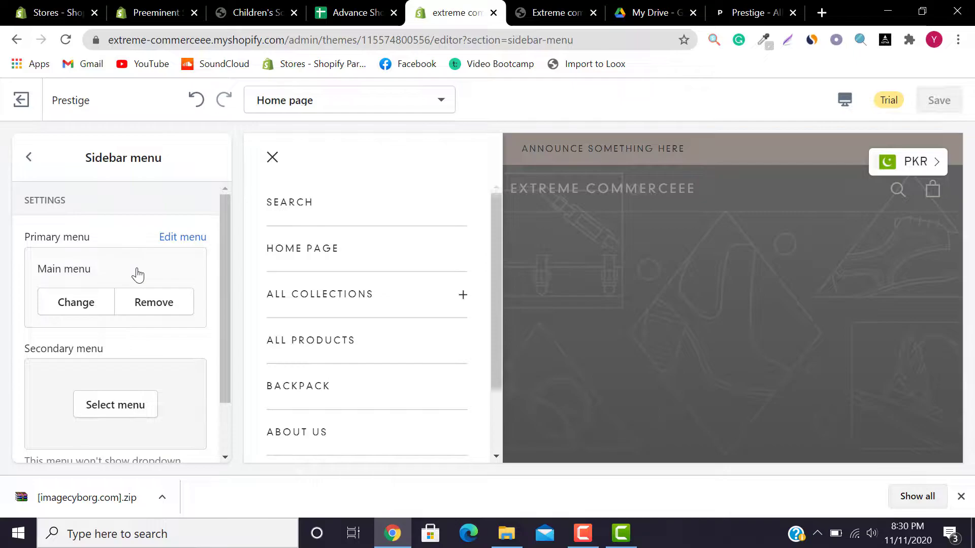
drag(224, 248, 225, 284)
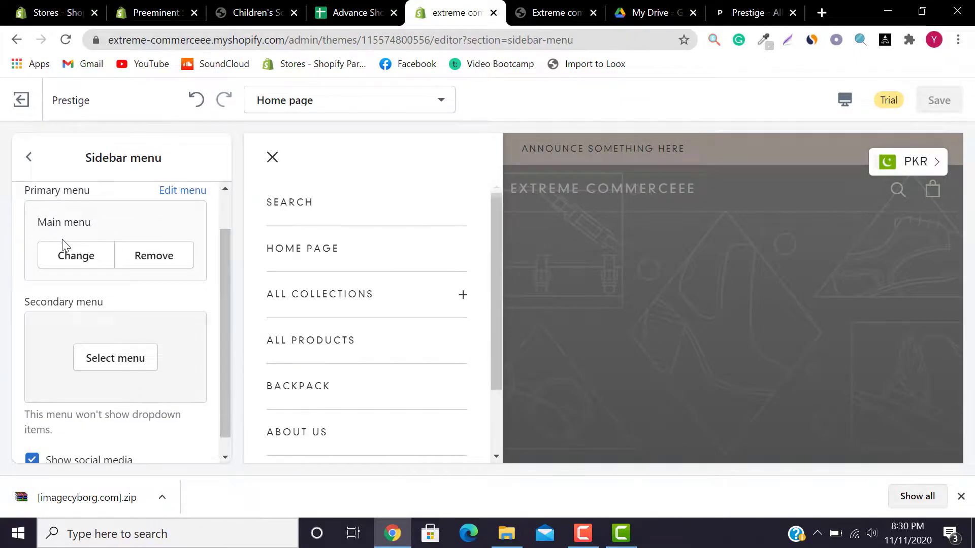
triple_click(54, 219)
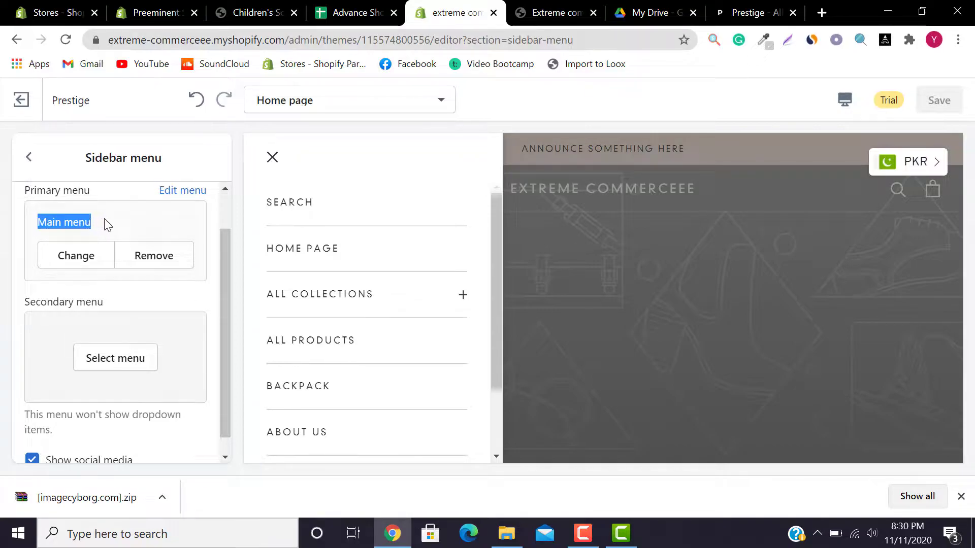
- Remove the sidebar's primary menu and assign Main menu to it again
click(161, 258)
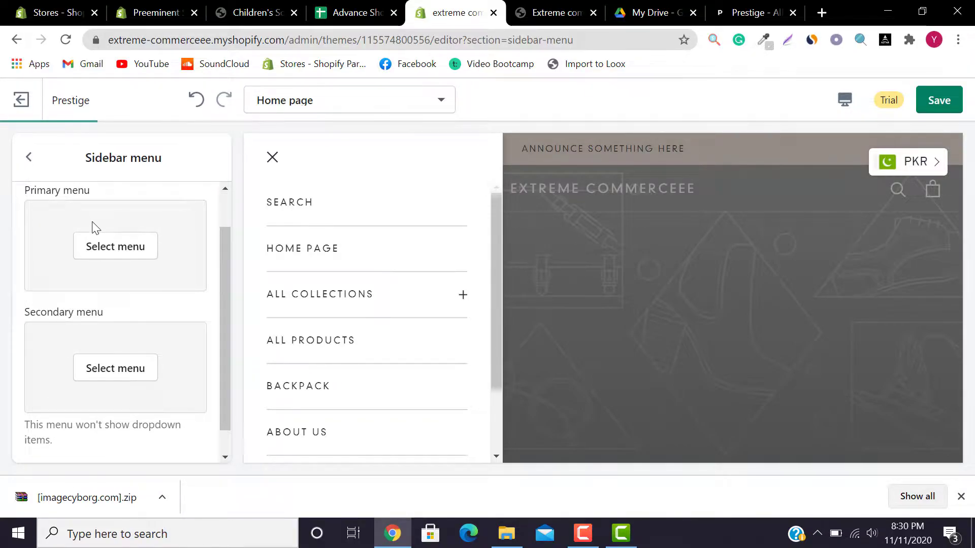
click(109, 248)
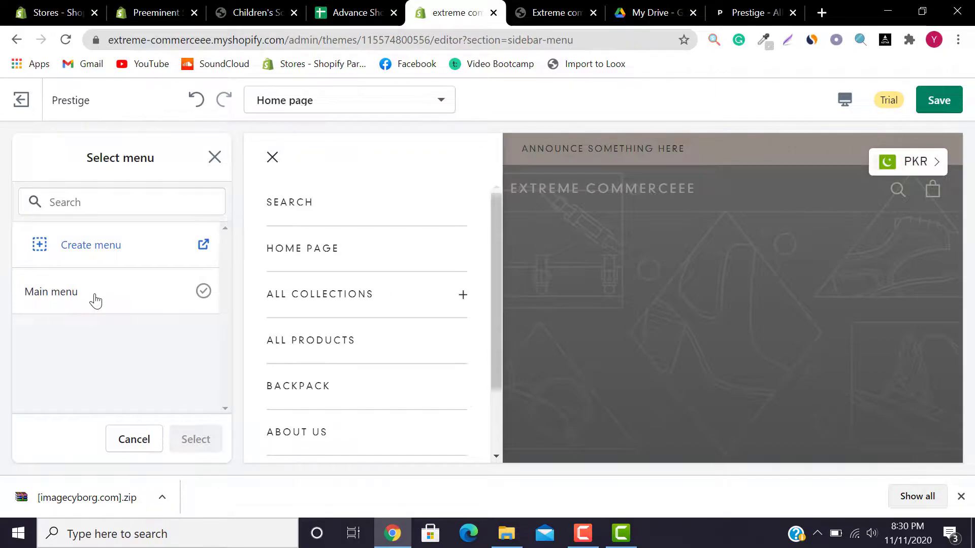
click(95, 301)
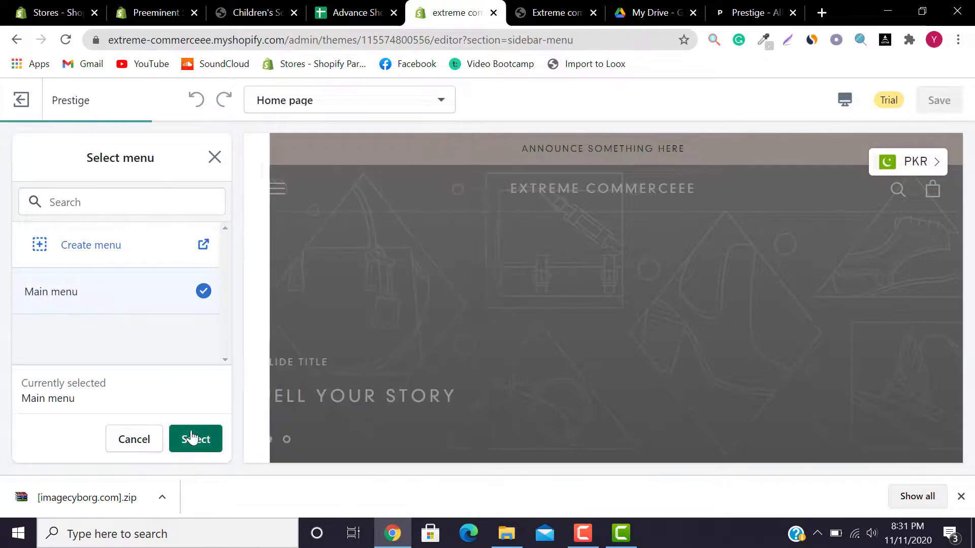
click(192, 438)
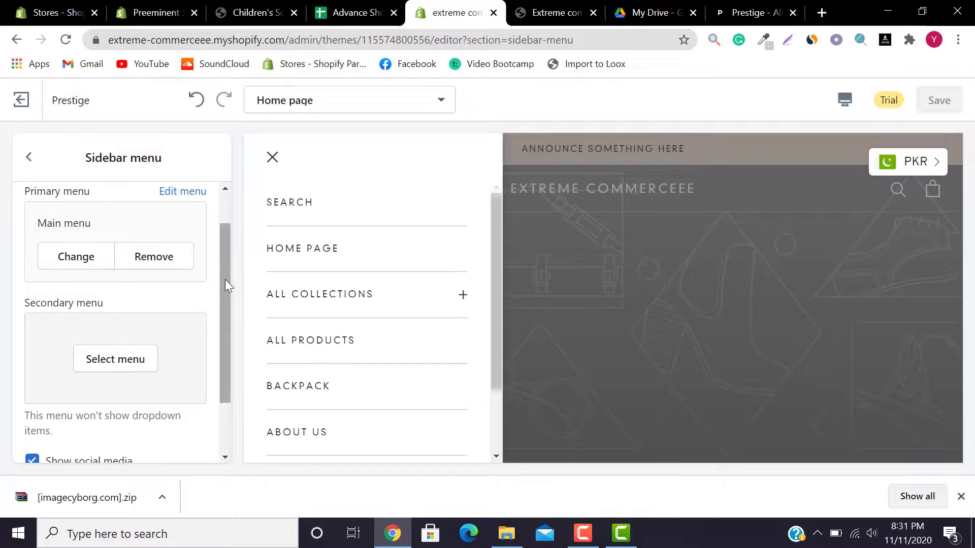
- Review the sidebar's secondary menu and social media options, and open the social media account links in Theme Settings
drag(225, 280, 227, 339)
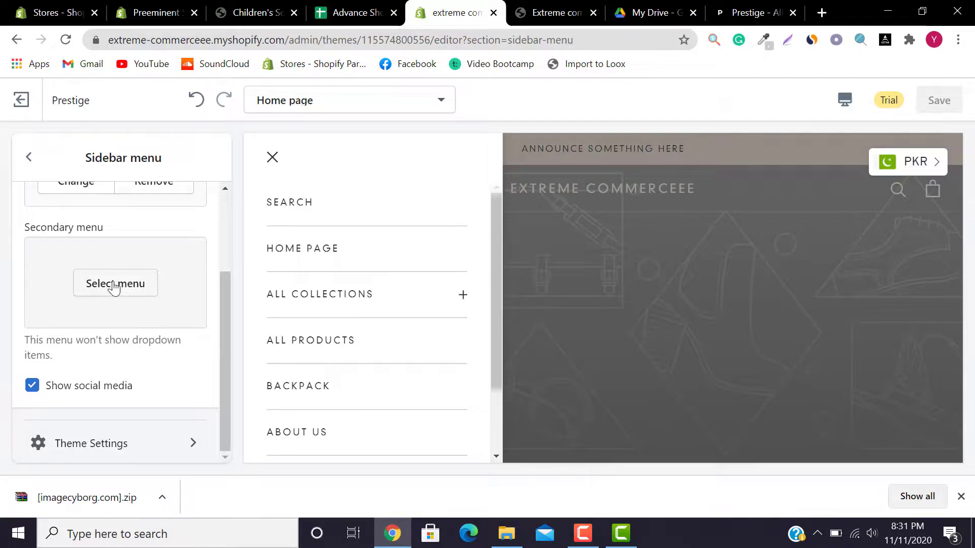
drag(495, 245, 496, 342)
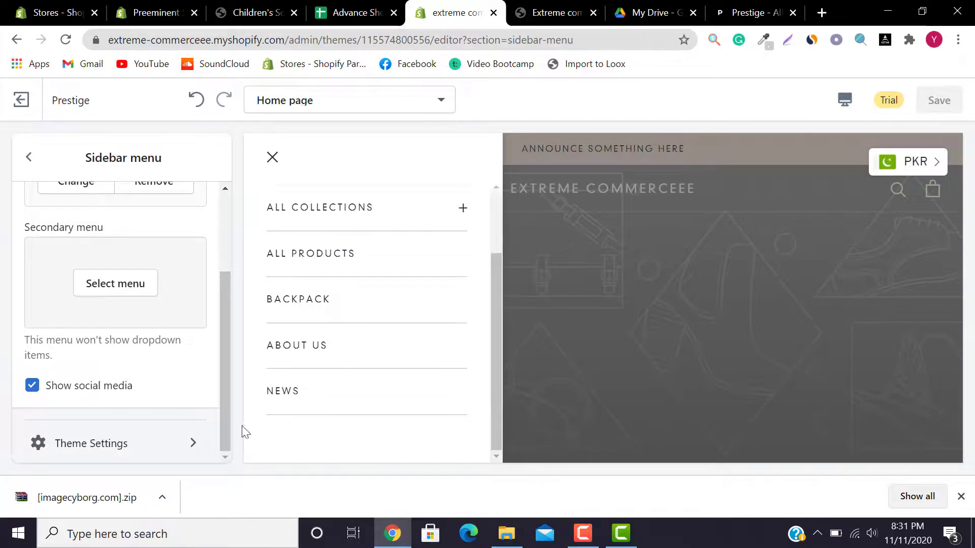
drag(499, 378, 498, 406)
click(135, 443)
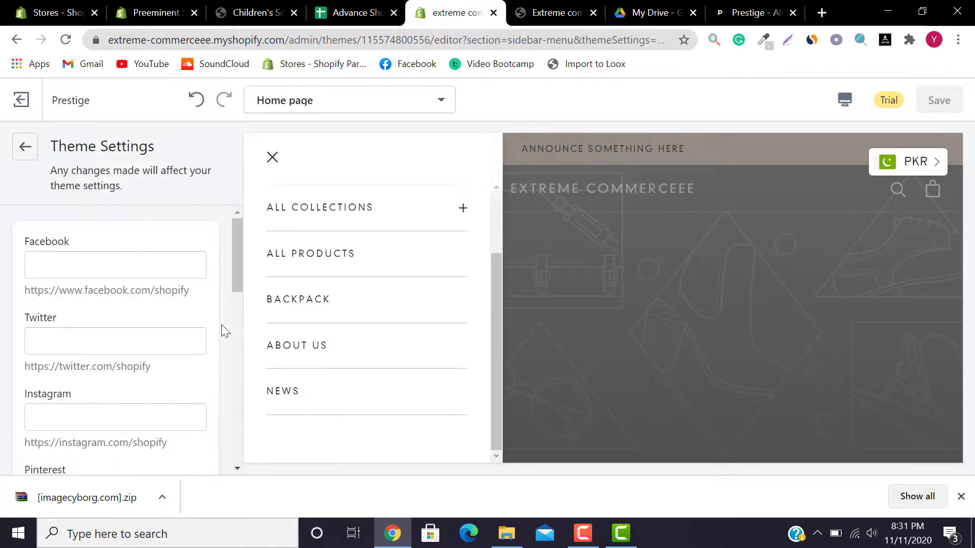
drag(238, 274, 244, 202)
drag(203, 291, 22, 290)
key(ctrl+c)
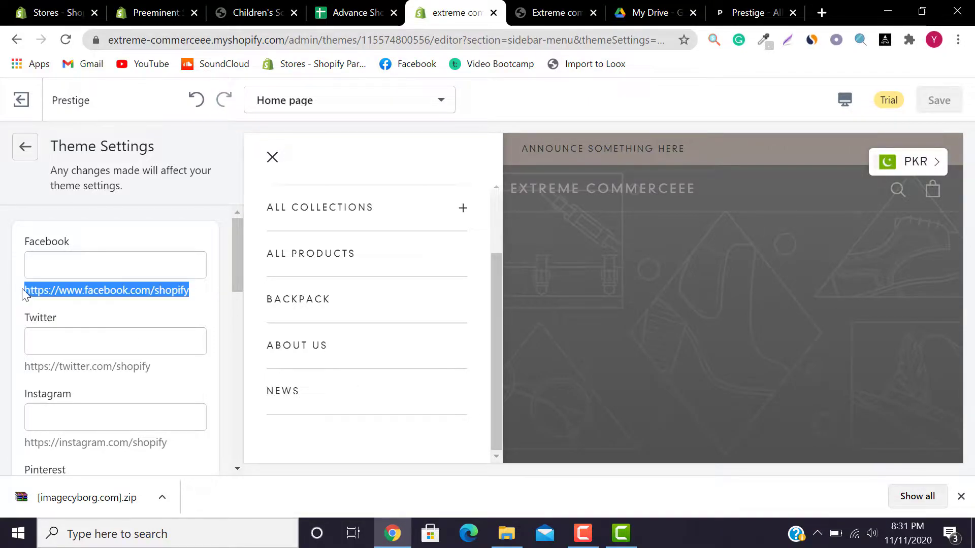
click(87, 267)
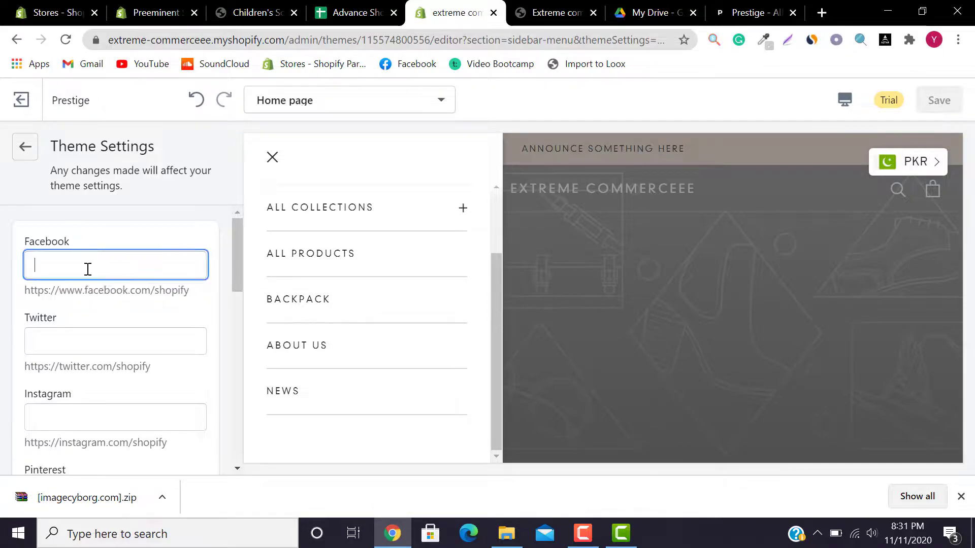
text(v)
key(BackSpace)
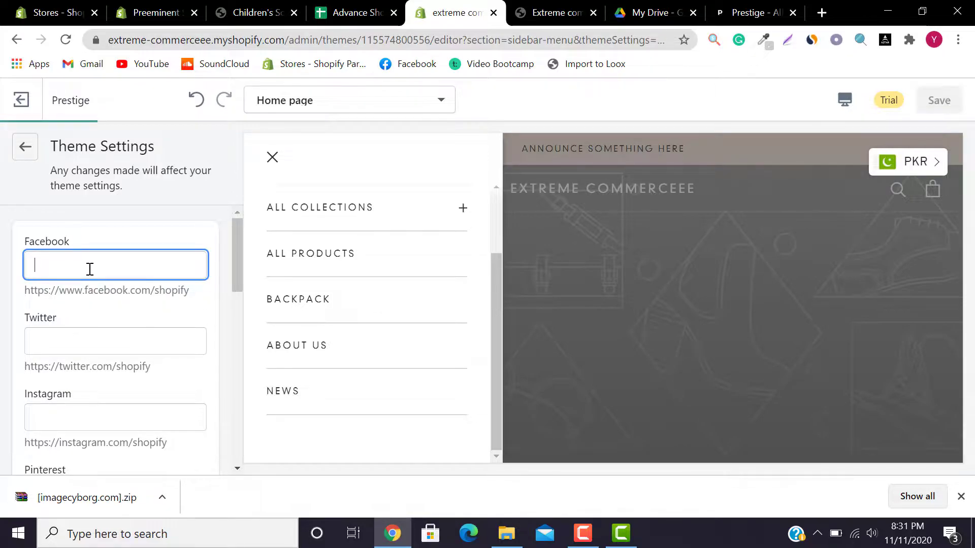
key(ctrl+v)
drag(153, 370, 19, 375)
key(ctrl+c)
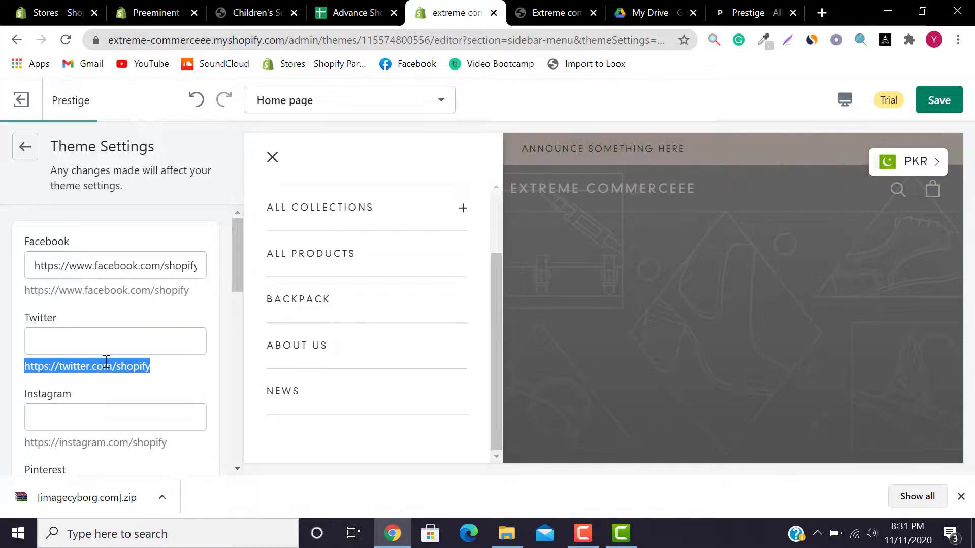
click(138, 336)
key(ctrl+v)
drag(235, 273, 238, 303)
mouse_move(179, 348)
mouse_down()
mouse_move(18, 344)
mouse_move(178, 339)
mouse_up()
click(31, 341)
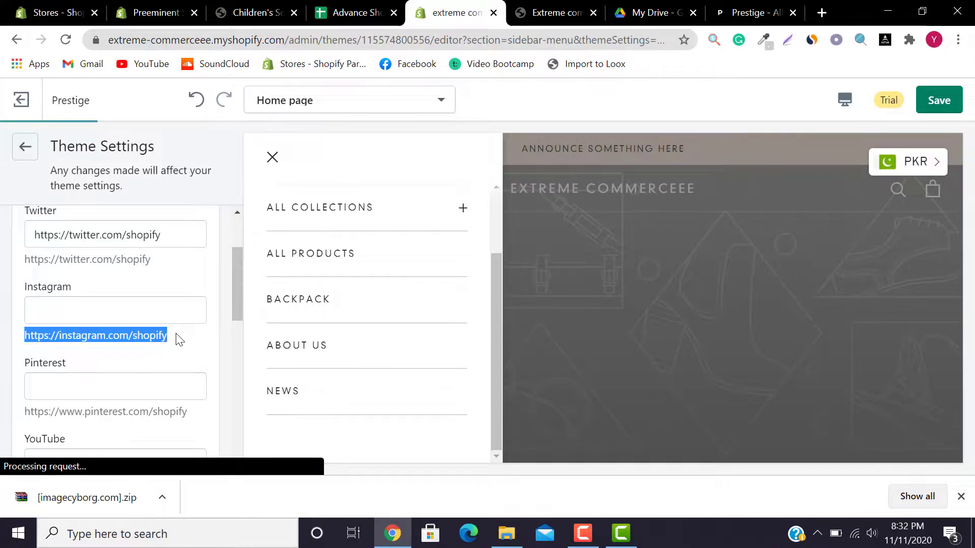
click(160, 314)
key(ctrl+v)
click(137, 375)
drag(193, 414, 15, 411)
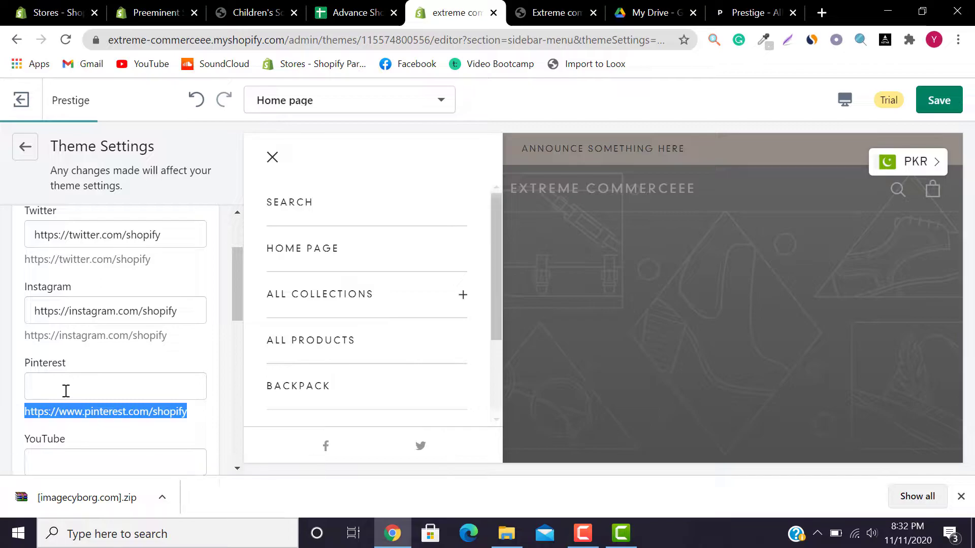
click(92, 379)
key(ctrl+v)
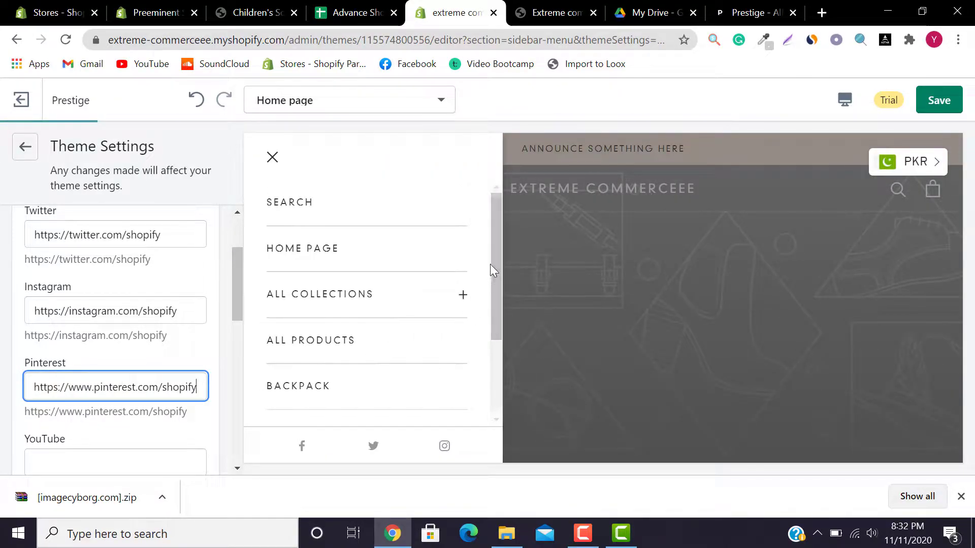
drag(490, 261, 498, 334)
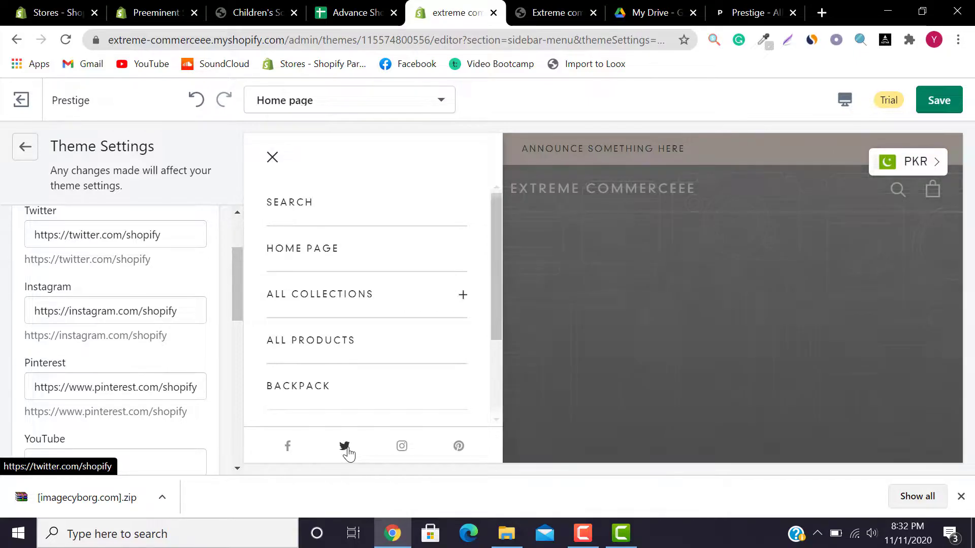
click(25, 145)
click(944, 106)
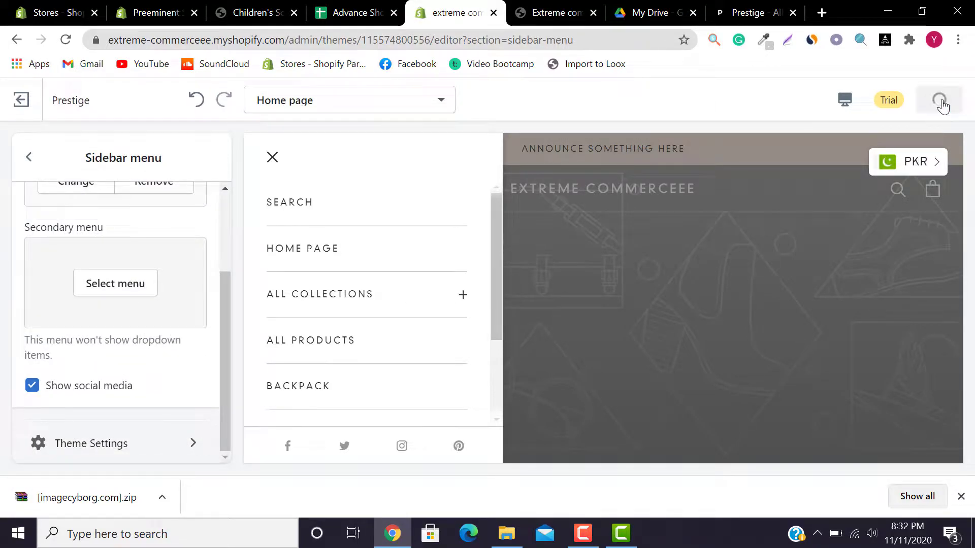
- Open the Announcement bar section's settings and highlight its announcement text in the preview
click(28, 156)
drag(238, 169, 240, 191)
click(148, 264)
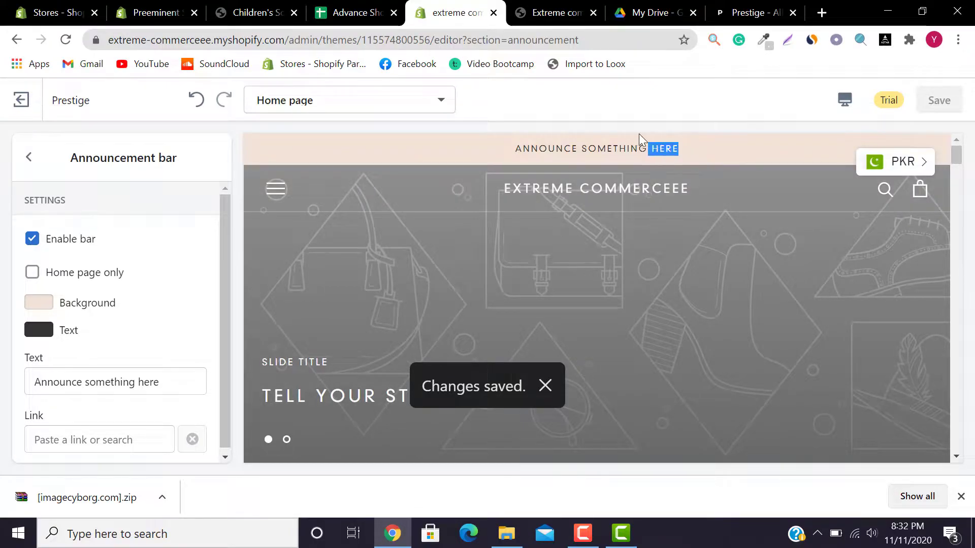
drag(647, 140, 513, 138)
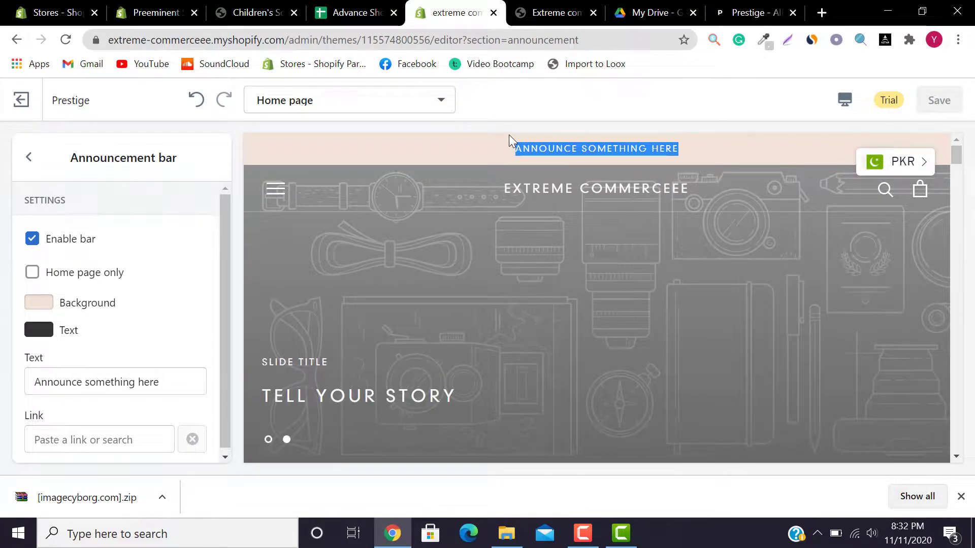
click(509, 139)
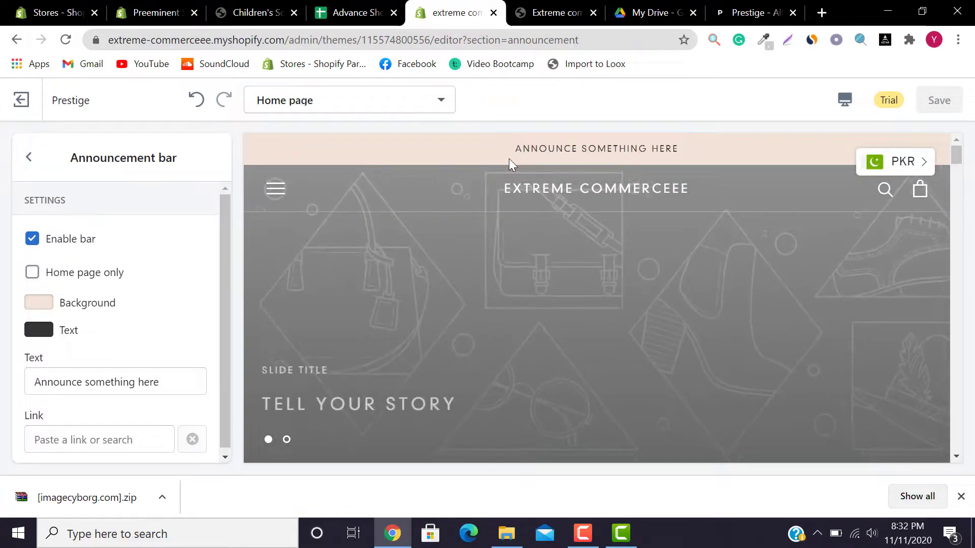
drag(512, 152, 481, 152)
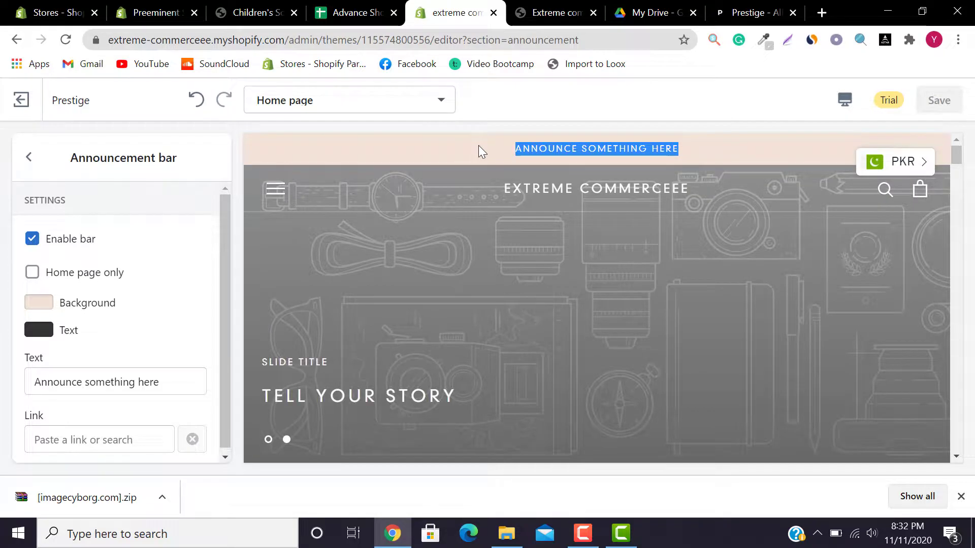
drag(485, 152, 701, 154)
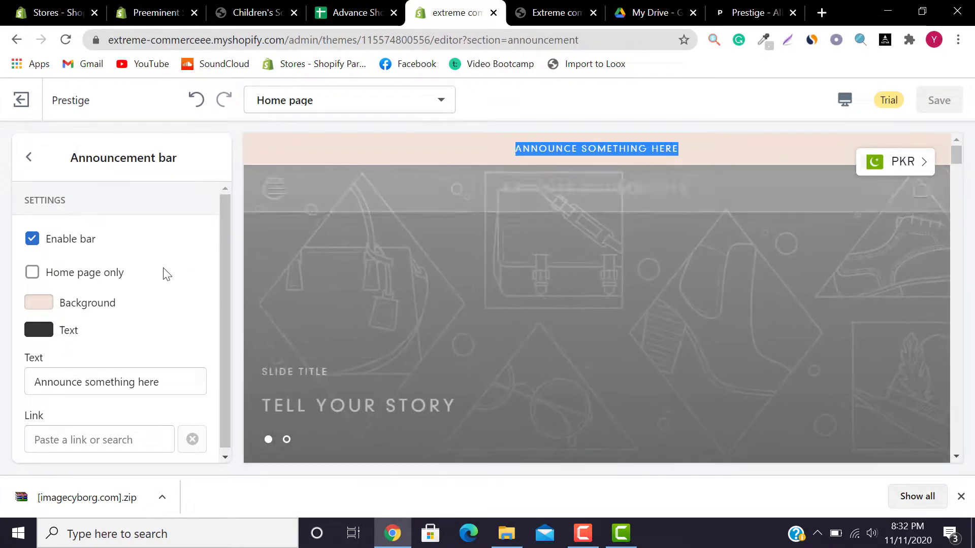
- Replace the announcement bar's text with FREE SHIPPING WORLDWIDE
triple_click(169, 381)
key(BackSpace)
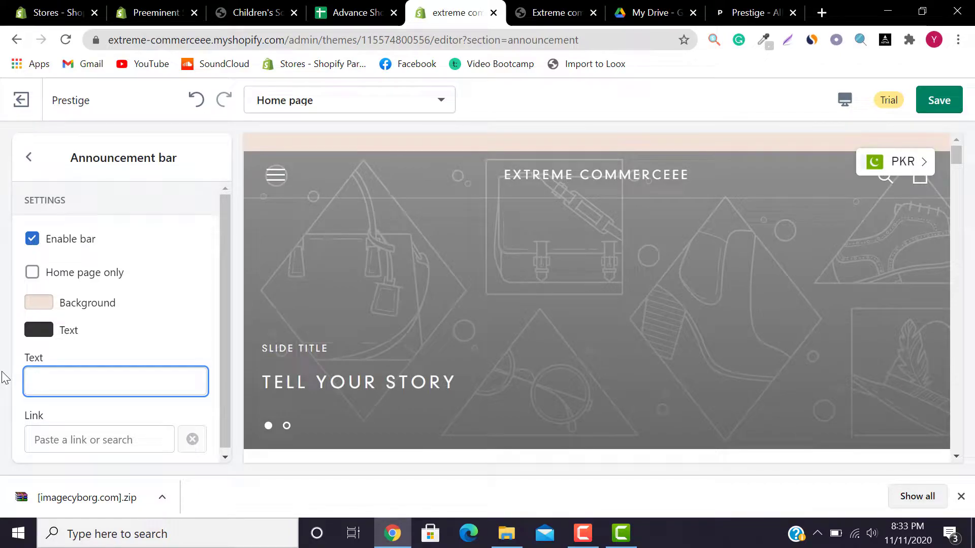
text(FREE SHIPP)
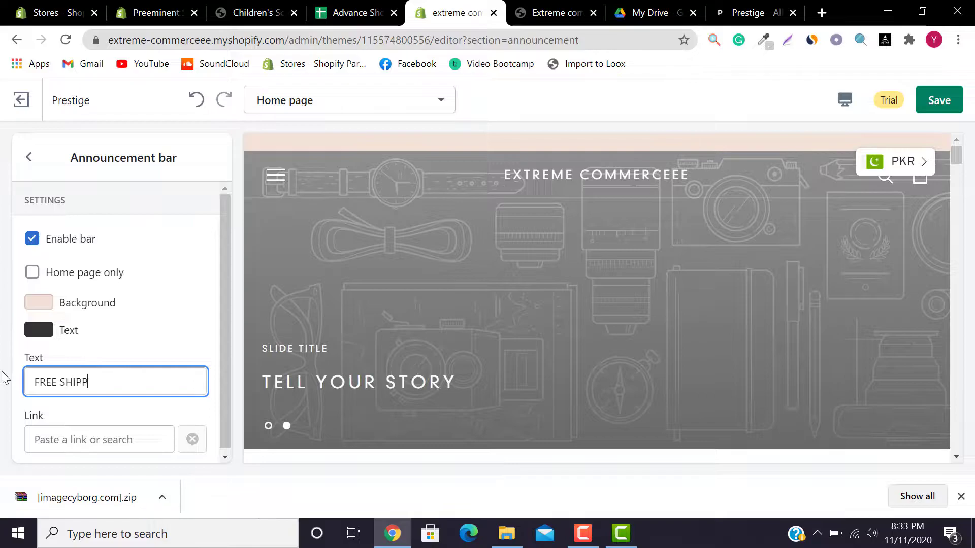
text(ING WOR)
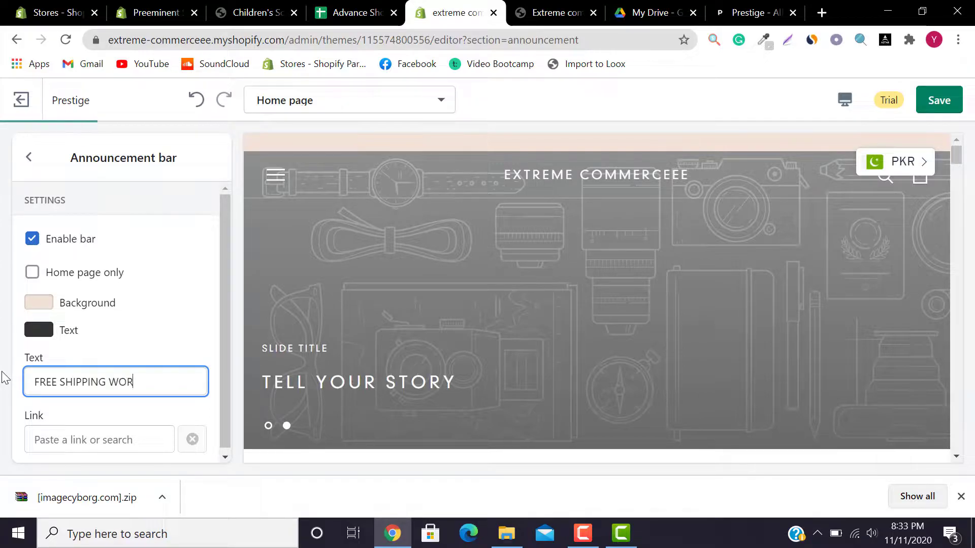
text(LDIW)
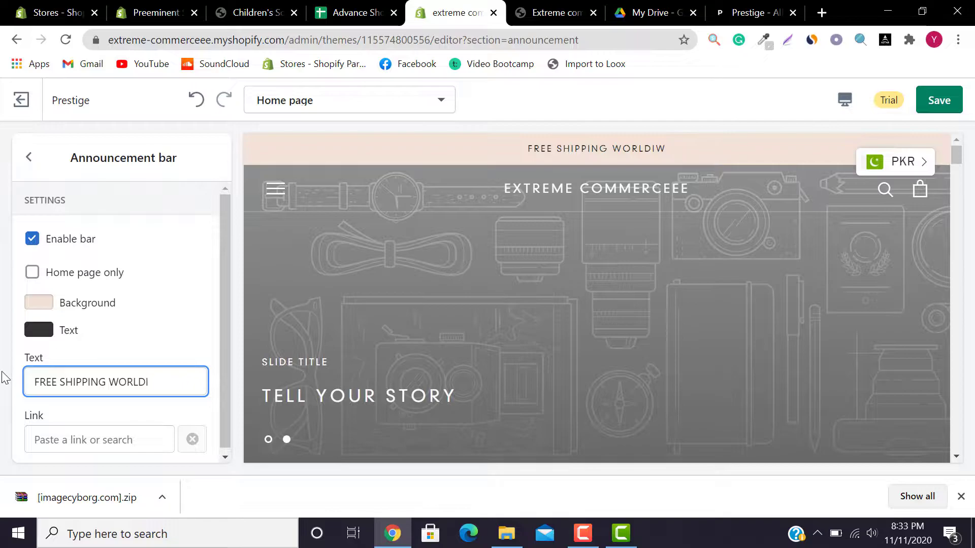
text(DE)
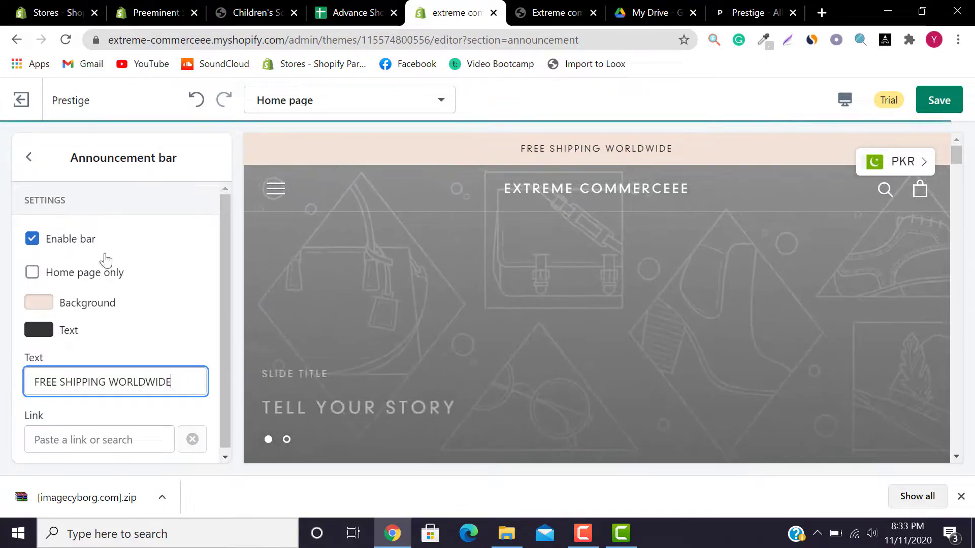
scroll(227, 251, down, 1)
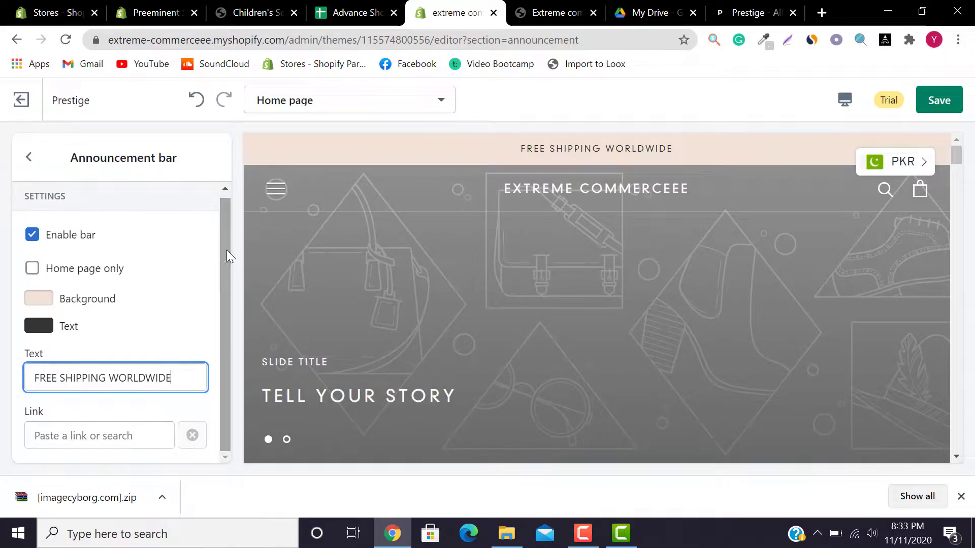
- Set the announcement bar's background color to black
click(65, 245)
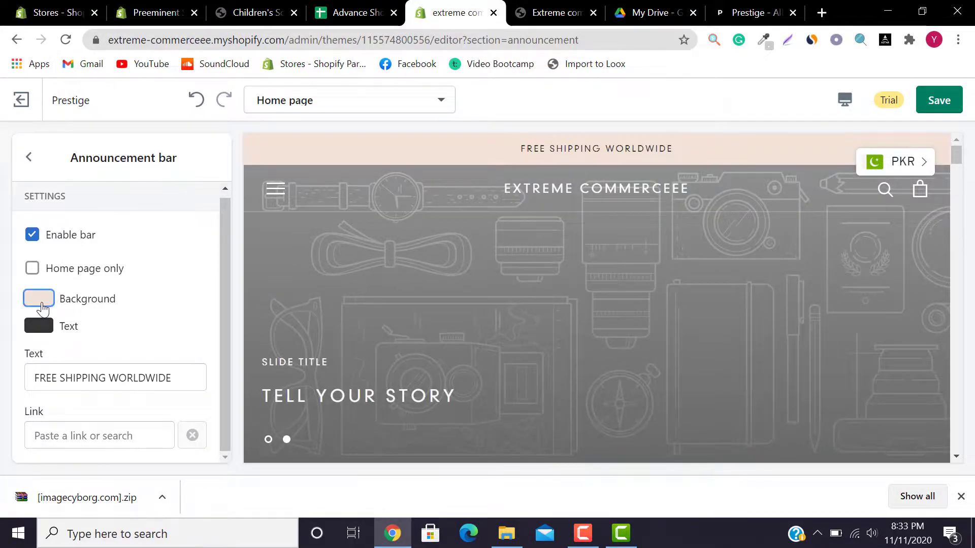
click(39, 299)
click(220, 377)
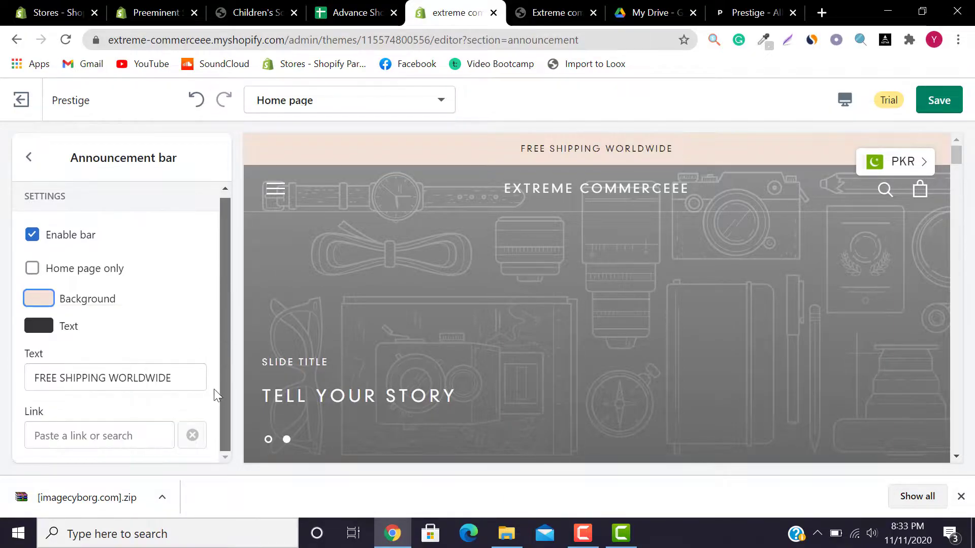
click(38, 294)
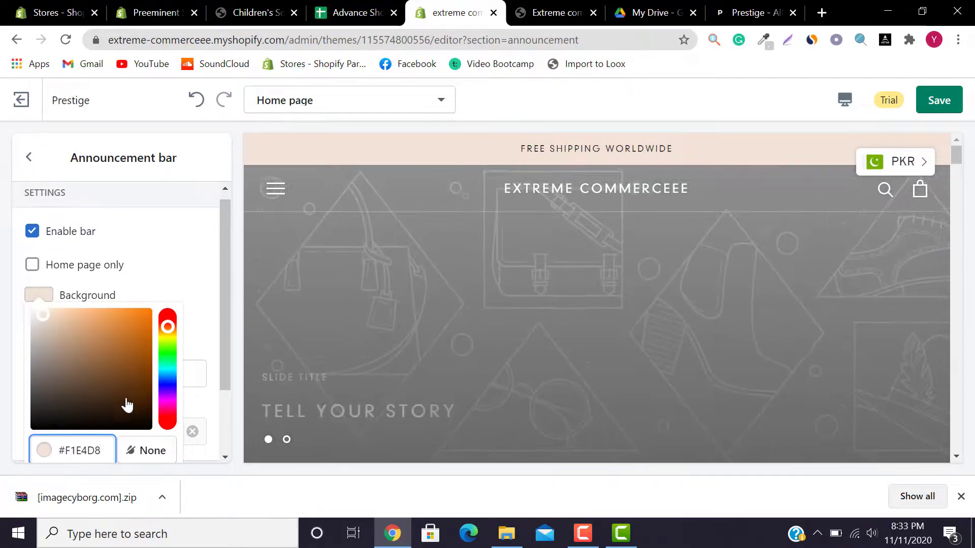
drag(124, 428, 2, 434)
click(2, 366)
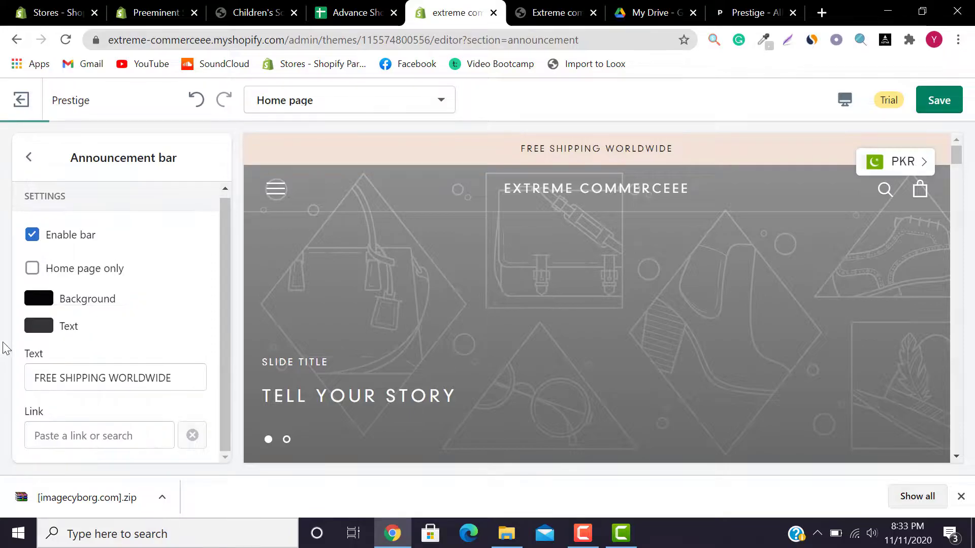
- Set the announcement bar's text color to white
click(54, 325)
click(134, 435)
click(2, 307)
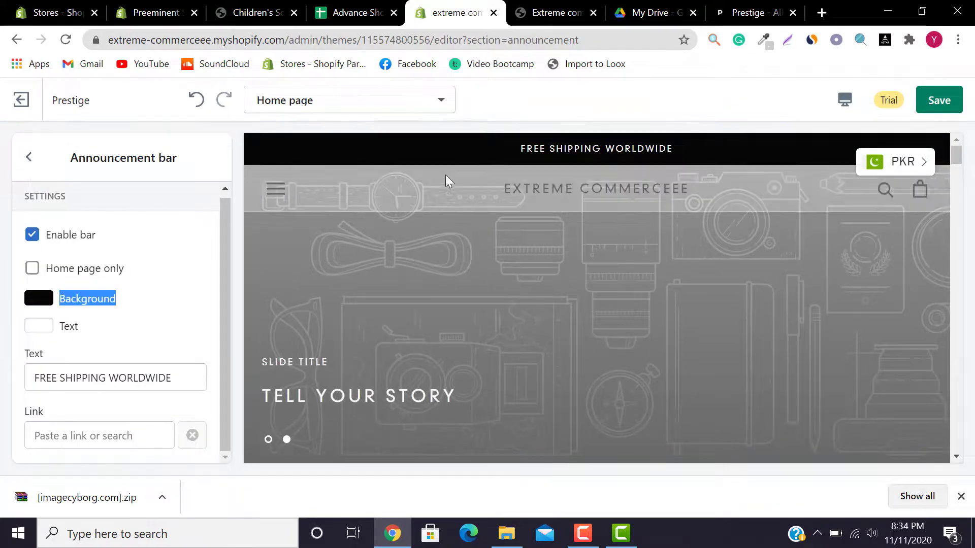
drag(168, 378, 26, 375)
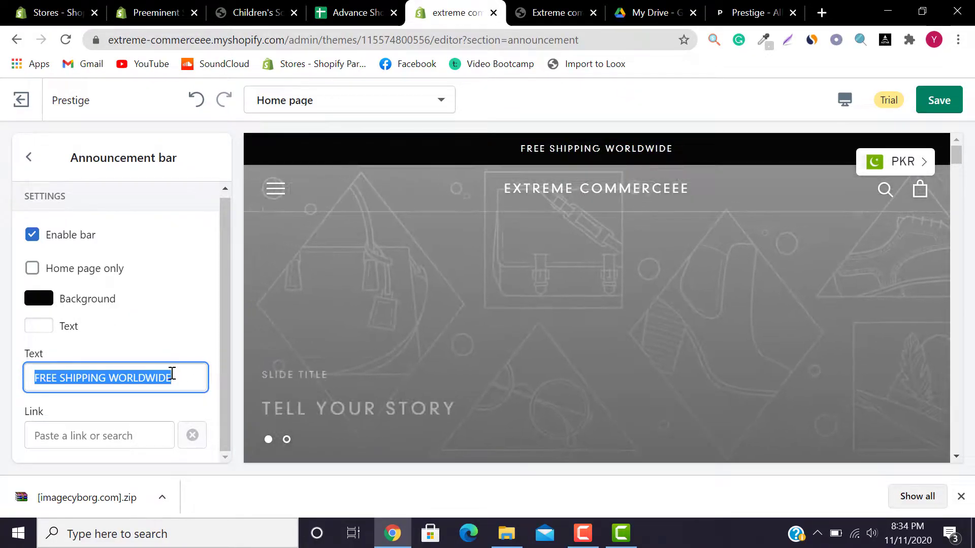
click(1, 424)
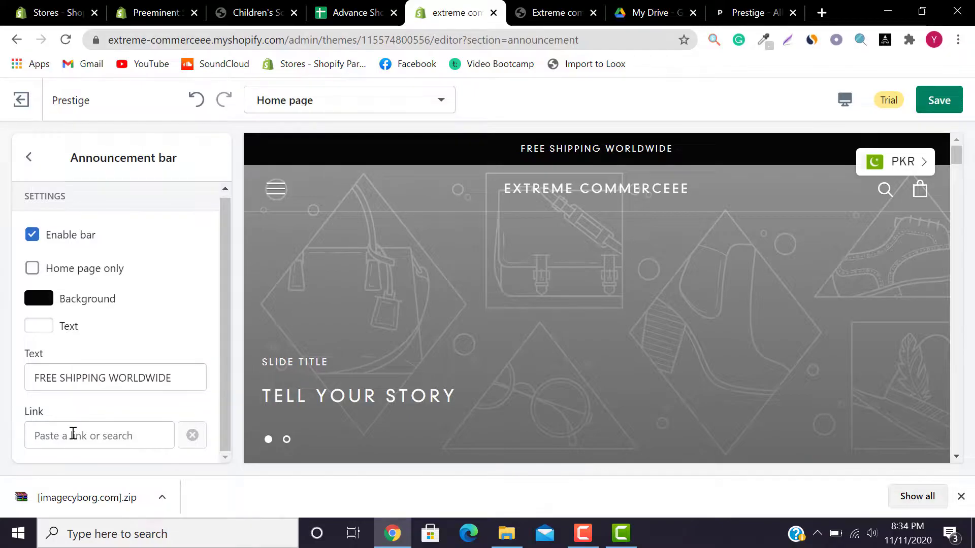
- Link the announcement bar to All Products and save the theme changes
click(74, 433)
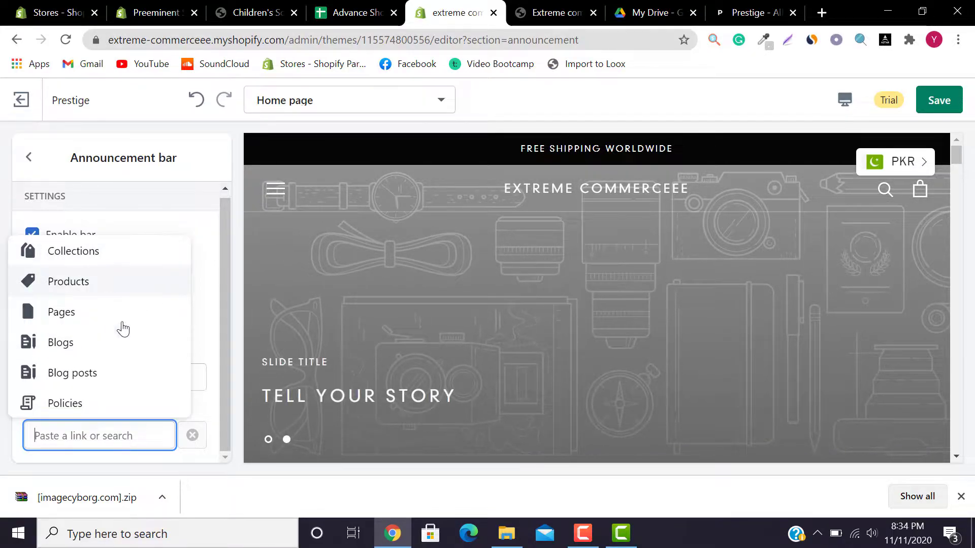
click(93, 282)
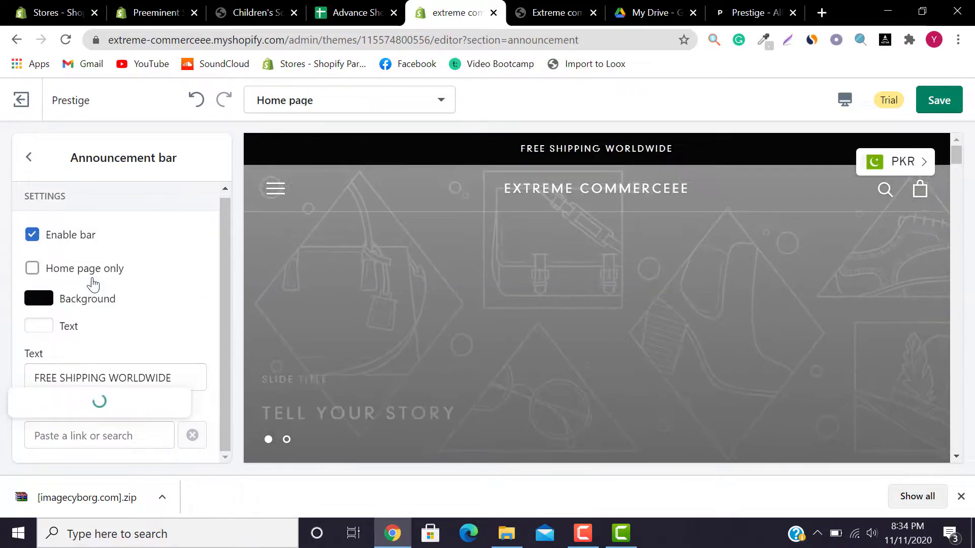
click(77, 342)
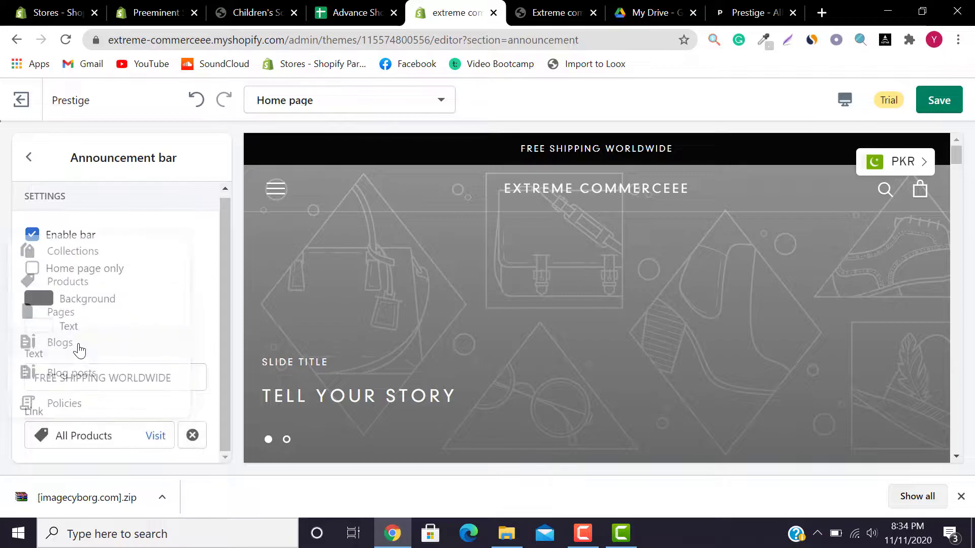
click(34, 157)
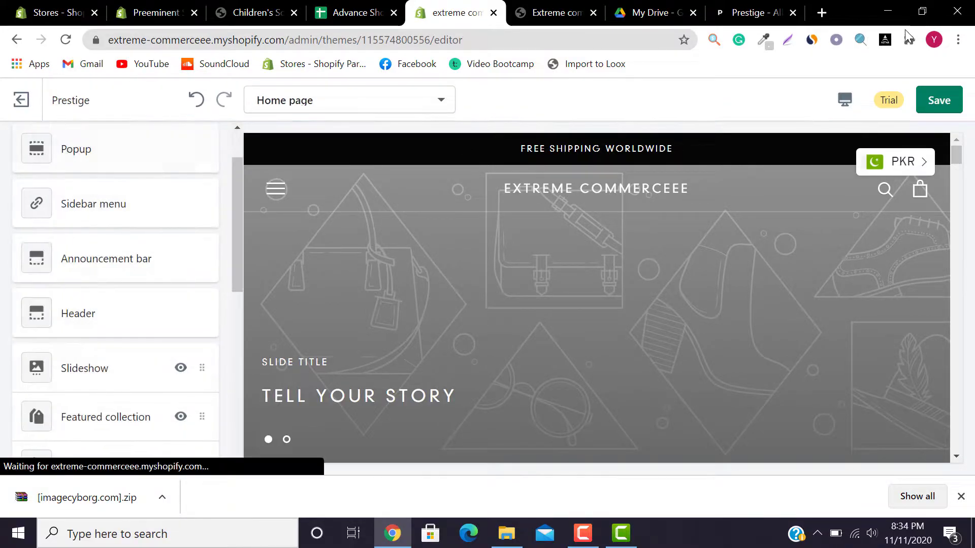
click(934, 102)
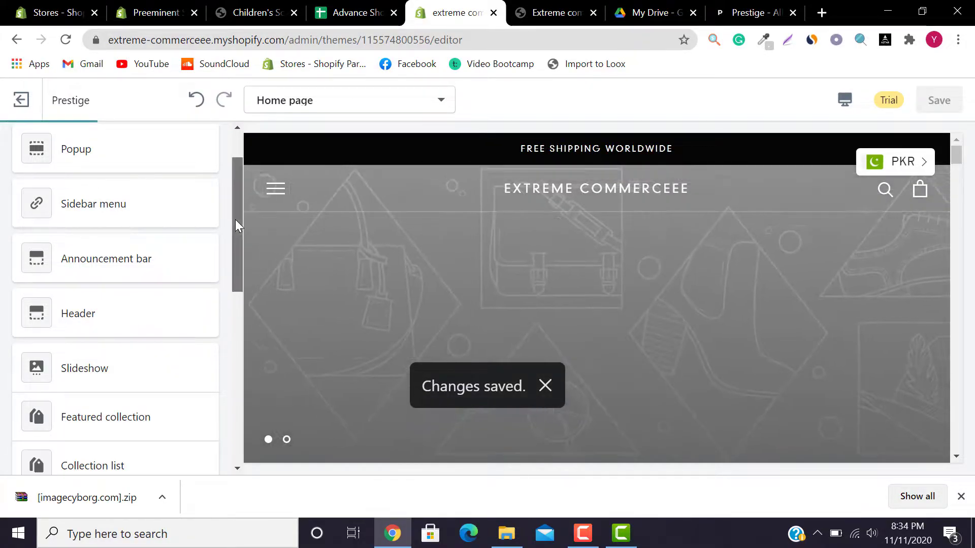
- Open the Header section and look over its mega menu, sticky header and logo settings
drag(235, 220, 236, 257)
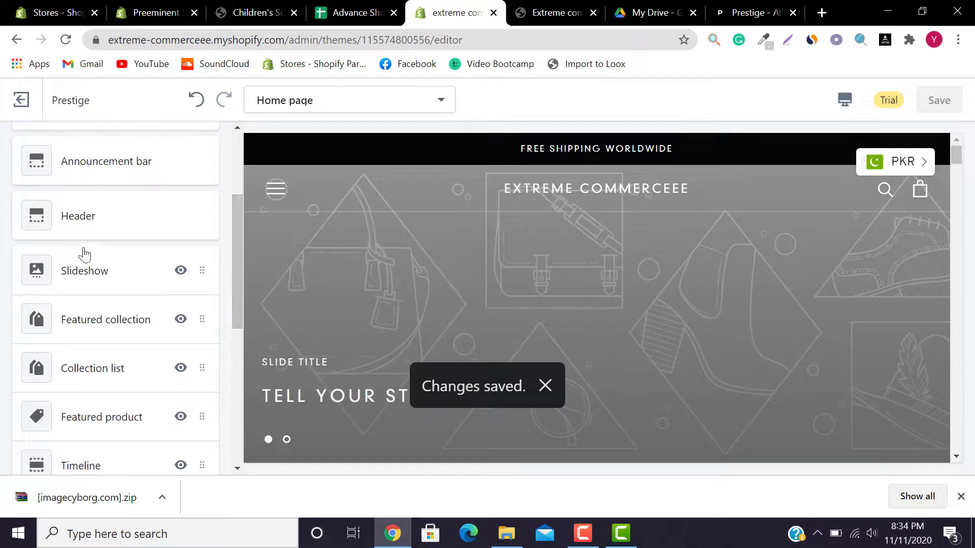
click(110, 229)
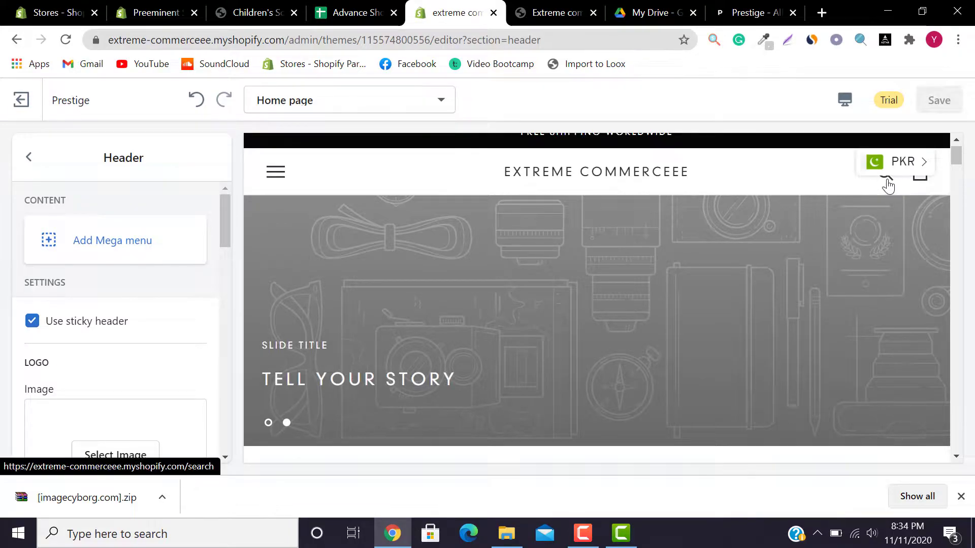
drag(956, 157, 955, 160)
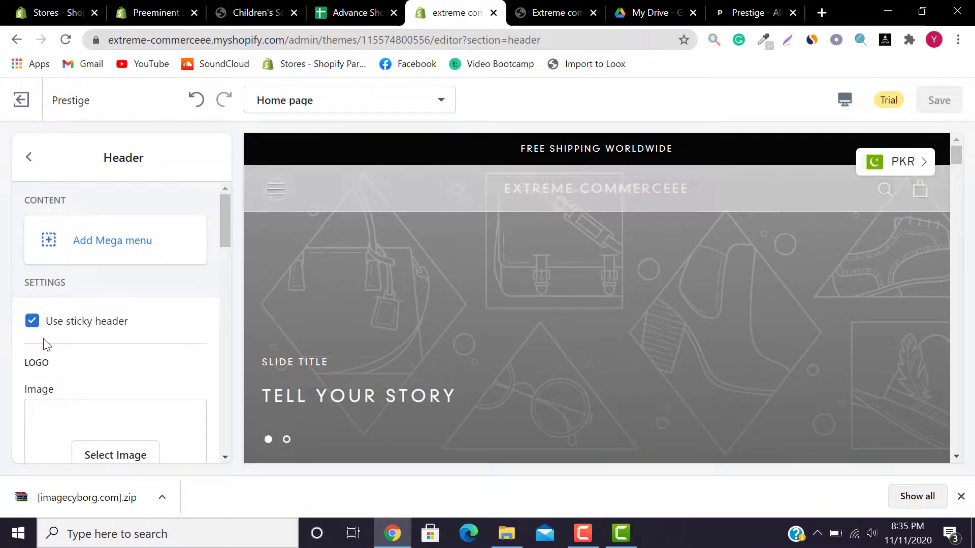
scroll(224, 217, down, 2)
scroll(221, 211, up, 2)
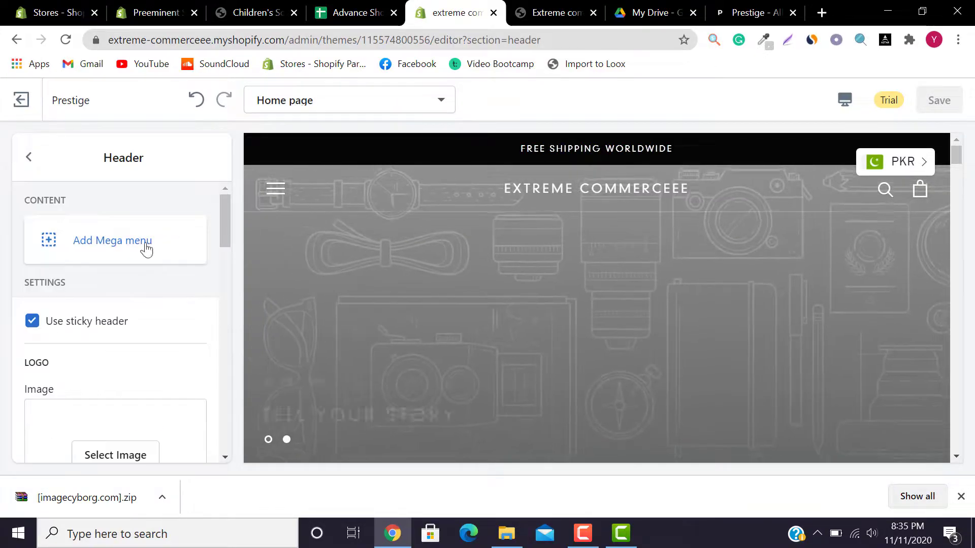
- Add a mega menu block to the header and look at its menu item and image settings
click(112, 242)
drag(220, 218, 227, 199)
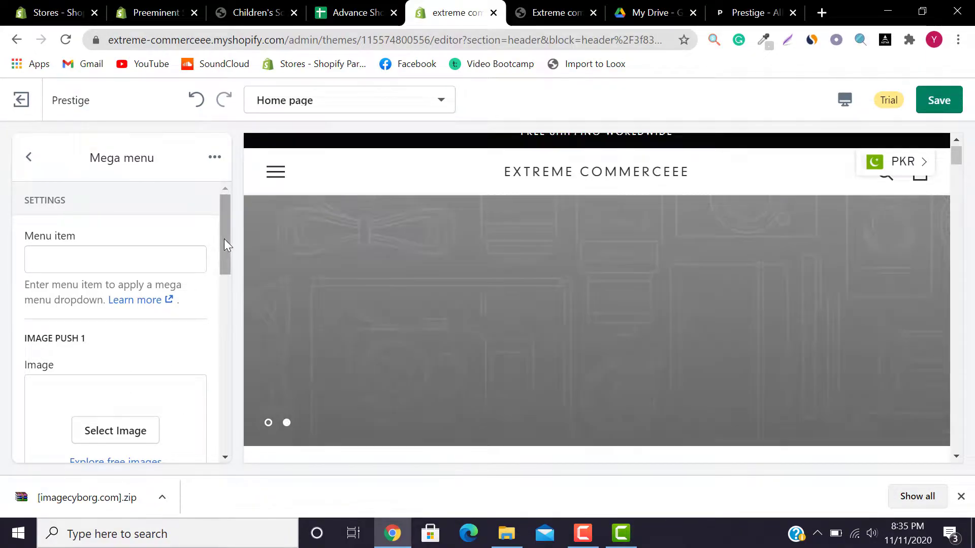
click(26, 158)
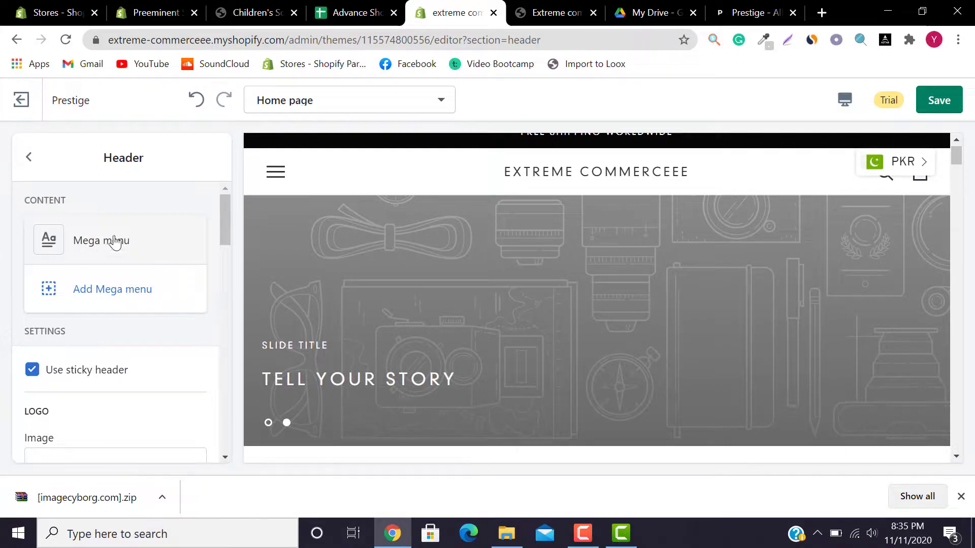
- Remove the newly added mega menu block from the header
click(206, 235)
click(215, 158)
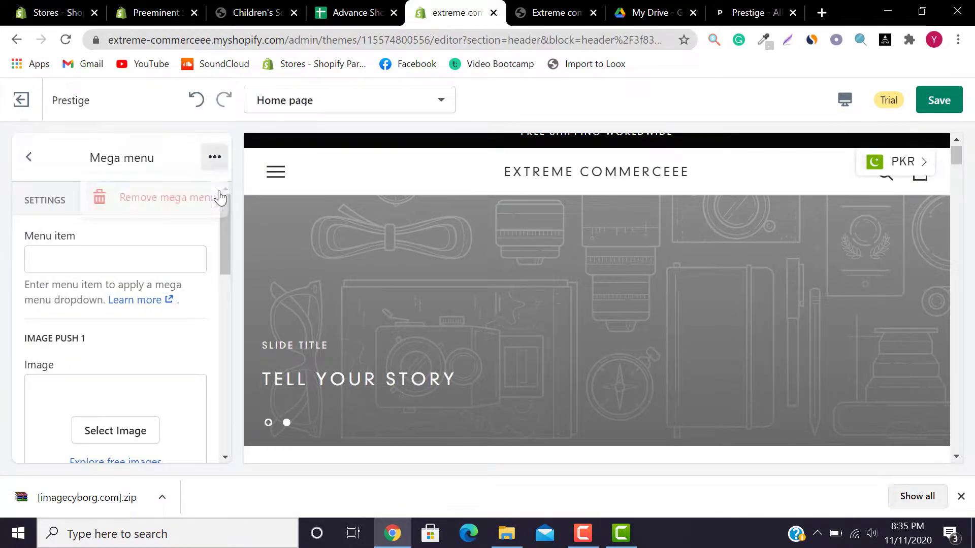
click(213, 214)
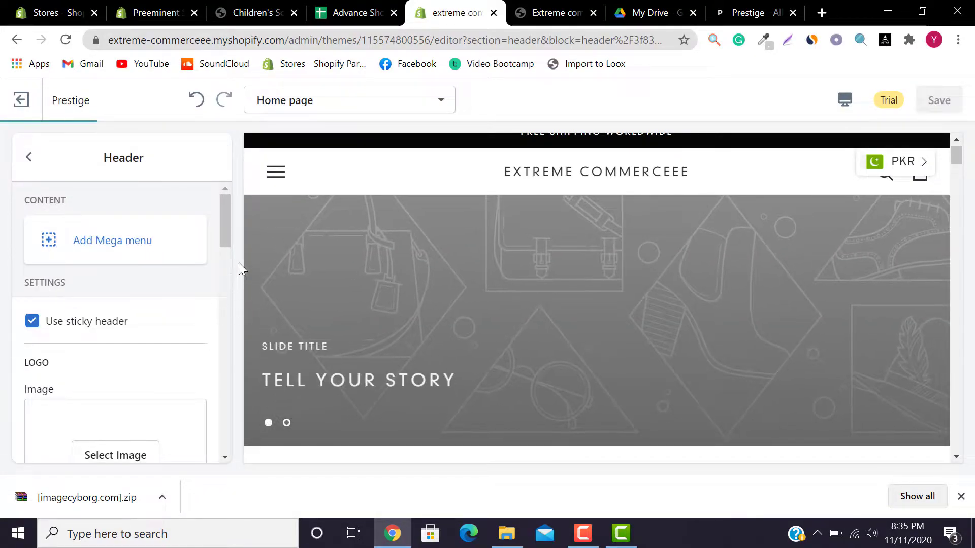
- Look through the home page preview to check how the sticky header behaves down the page
scroll(223, 228, down, 1)
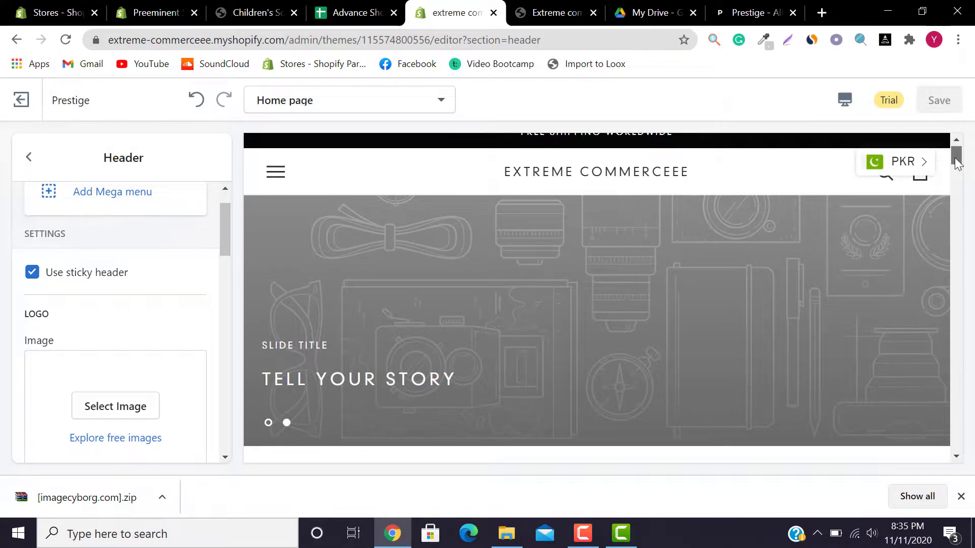
scroll(957, 163, up, 1)
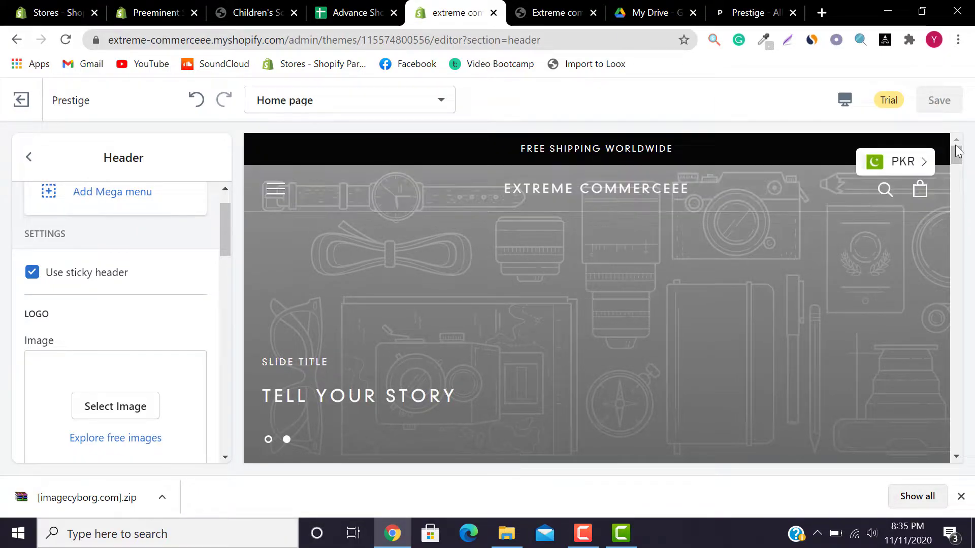
drag(958, 150, 957, 228)
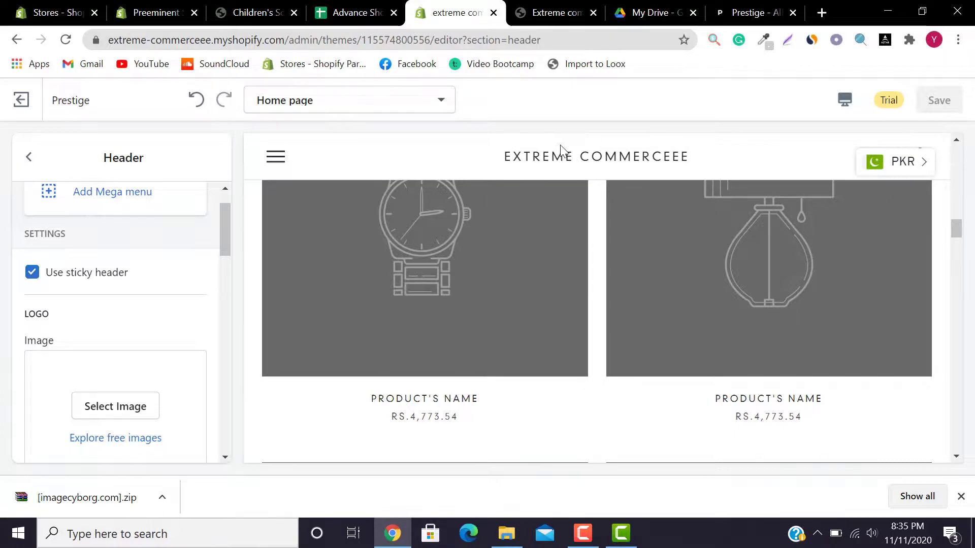
drag(955, 229, 953, 144)
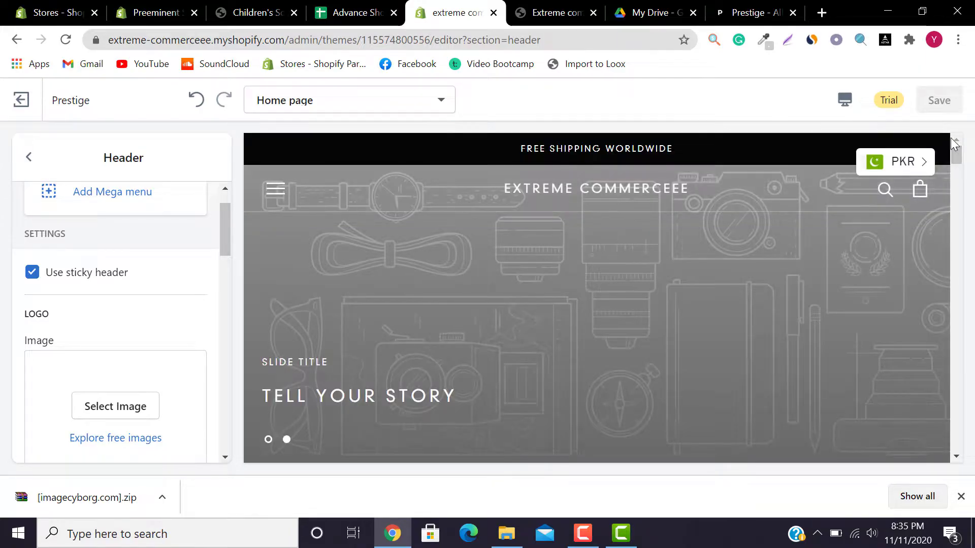
- Turn off the sticky header, check the page preview without it, and turn it back on
click(93, 271)
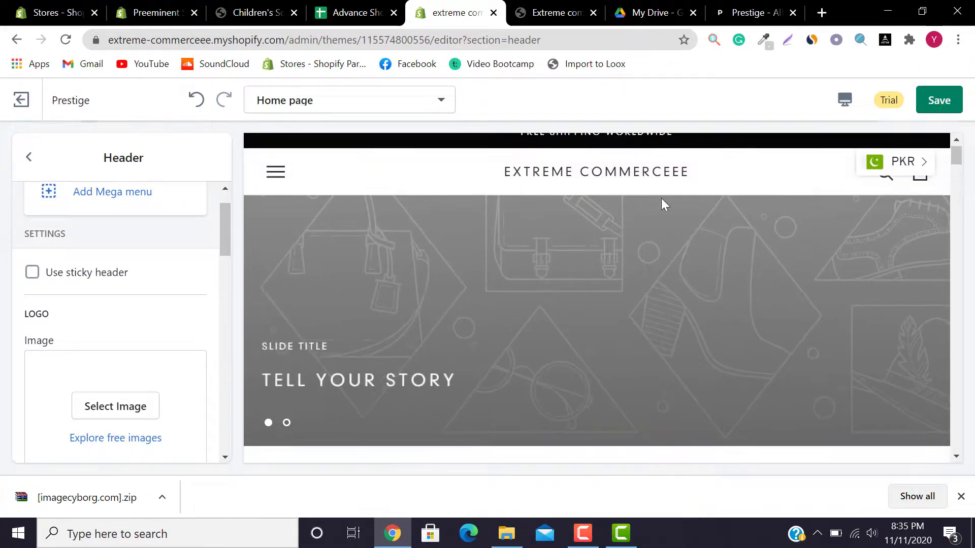
drag(962, 170, 974, 418)
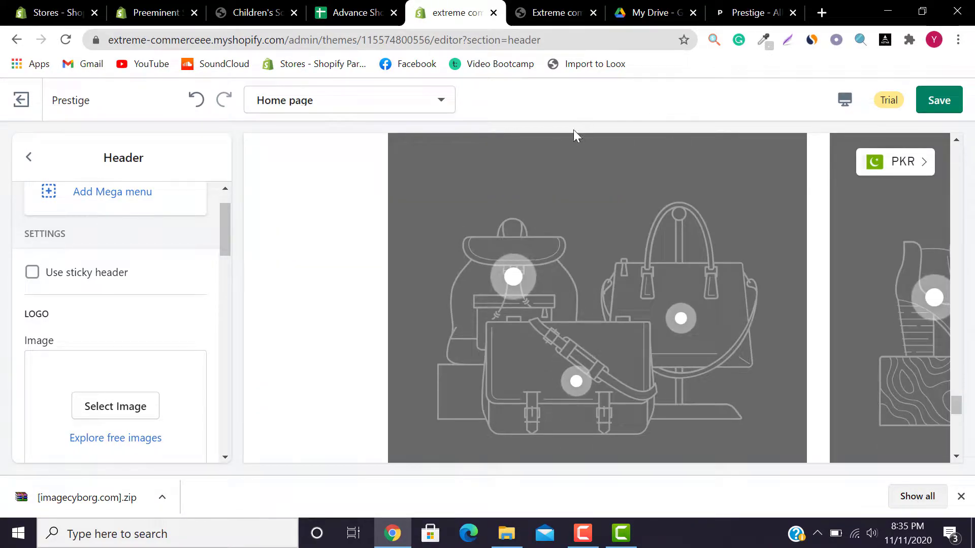
click(114, 280)
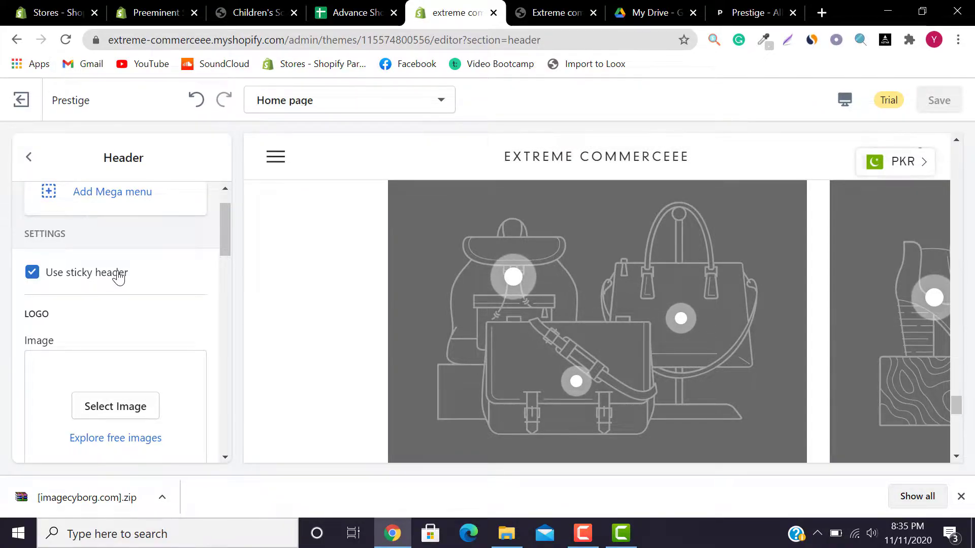
- Look at the image library and file upload for the header logo, and leave without choosing an image
drag(225, 240, 227, 259)
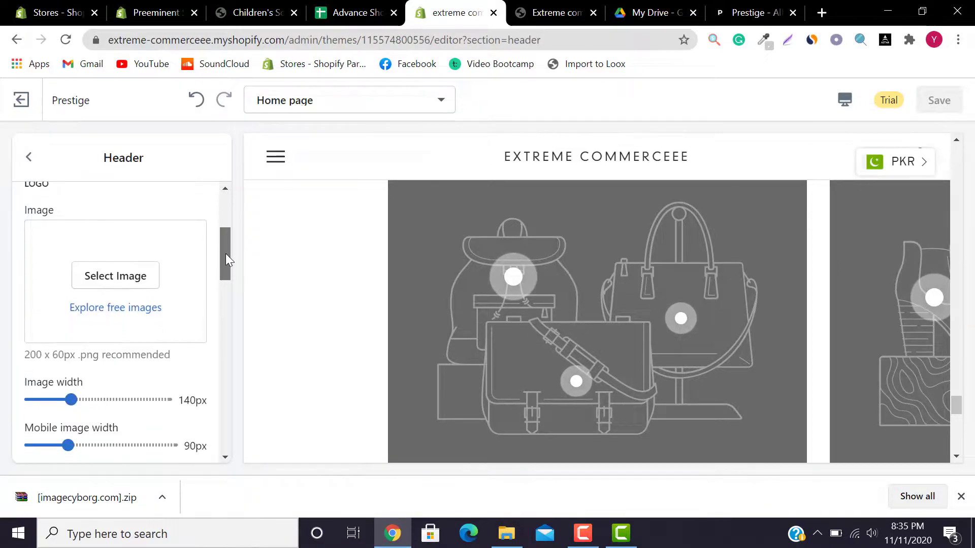
click(104, 283)
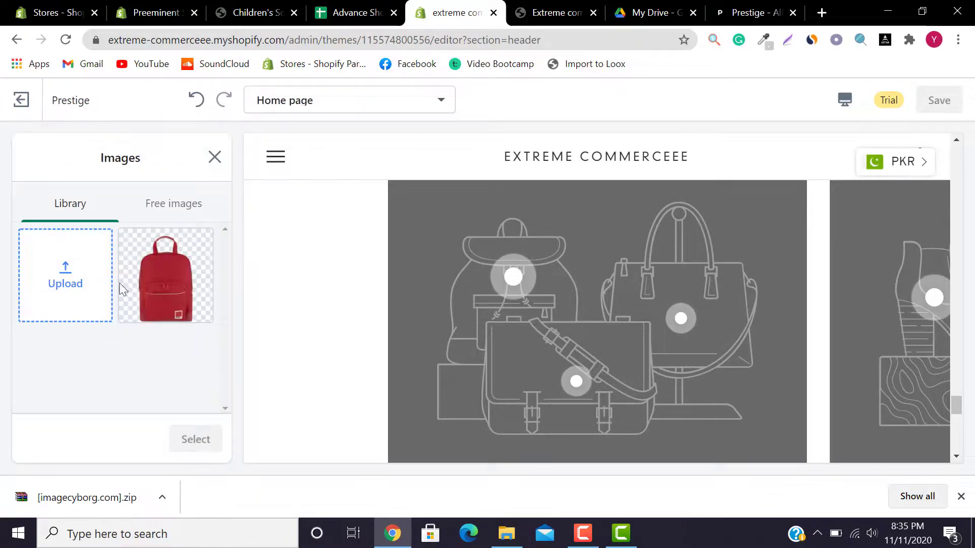
click(77, 298)
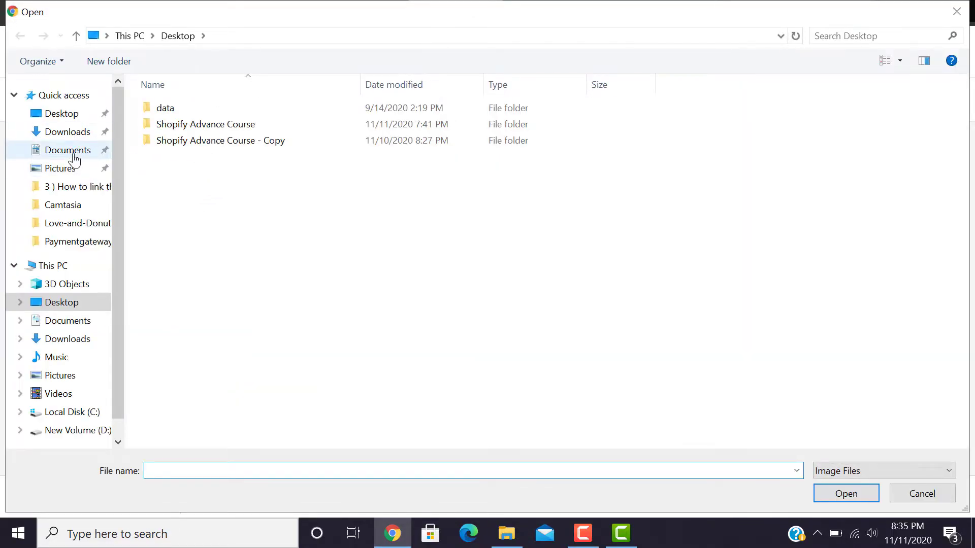
click(957, 11)
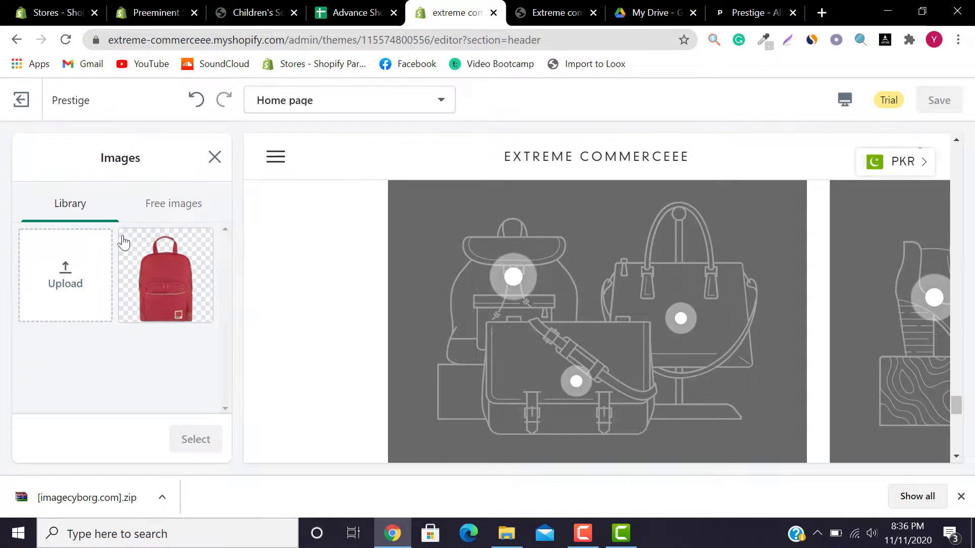
click(216, 158)
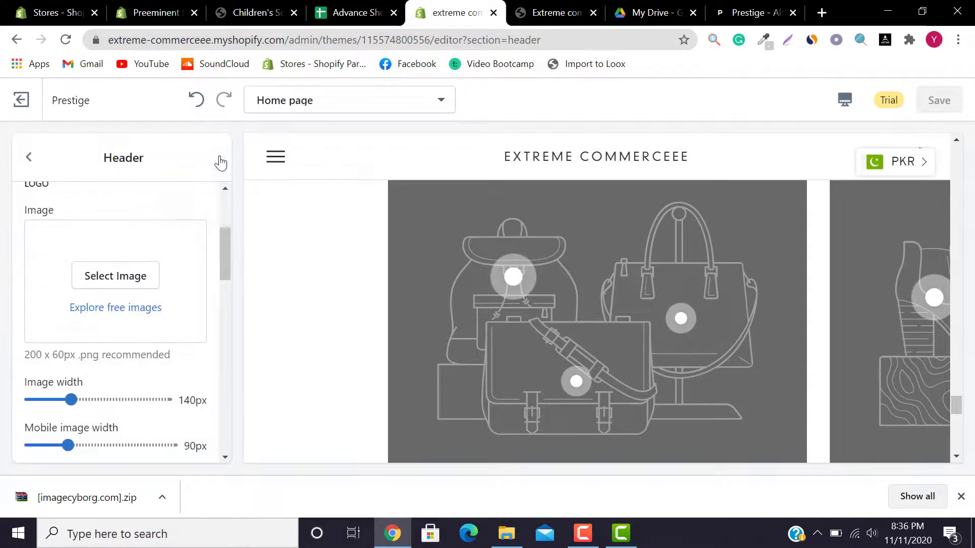
- Set the header logo's image width to 185 px and its mobile image width to 120 px
drag(225, 248, 226, 265)
drag(71, 334, 92, 334)
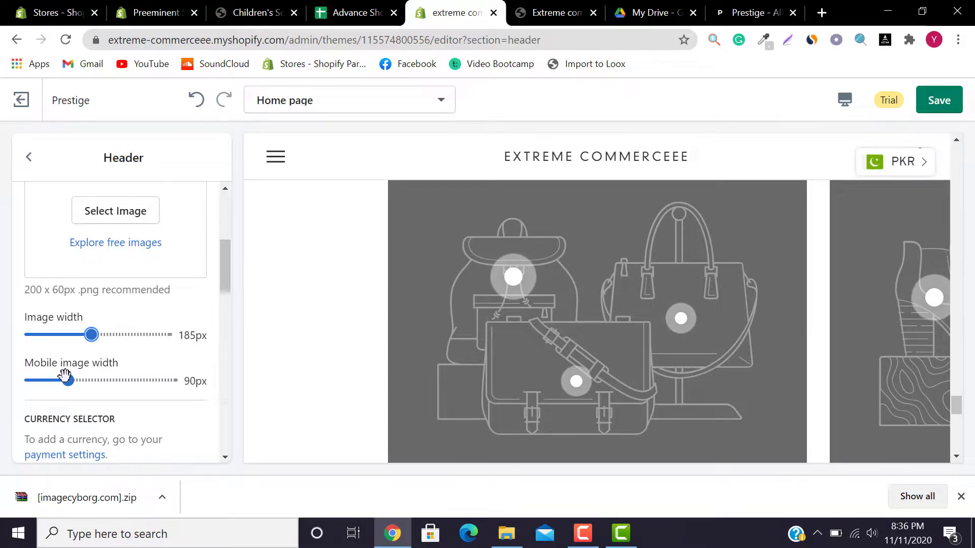
drag(64, 376, 94, 390)
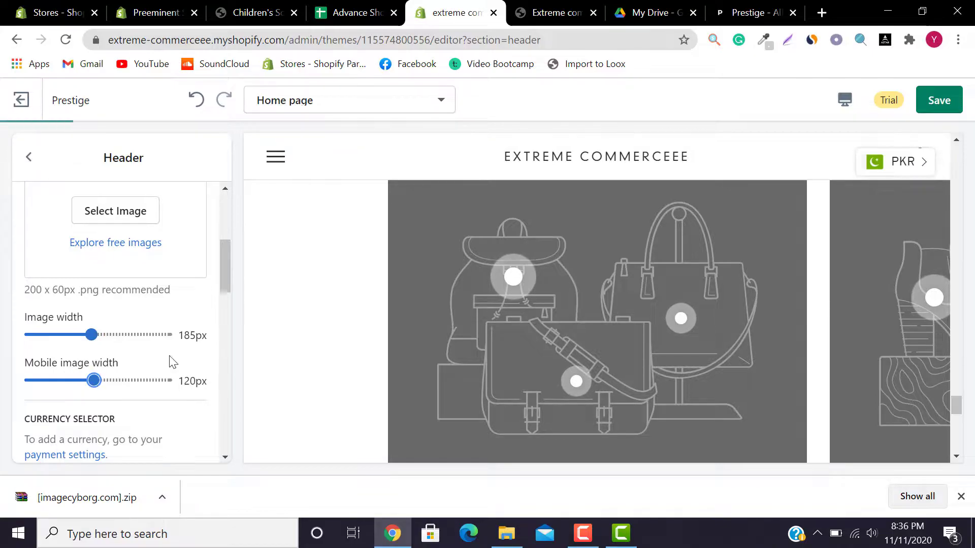
- Hide both the currency selector and the language selector in the header
drag(229, 272, 233, 307)
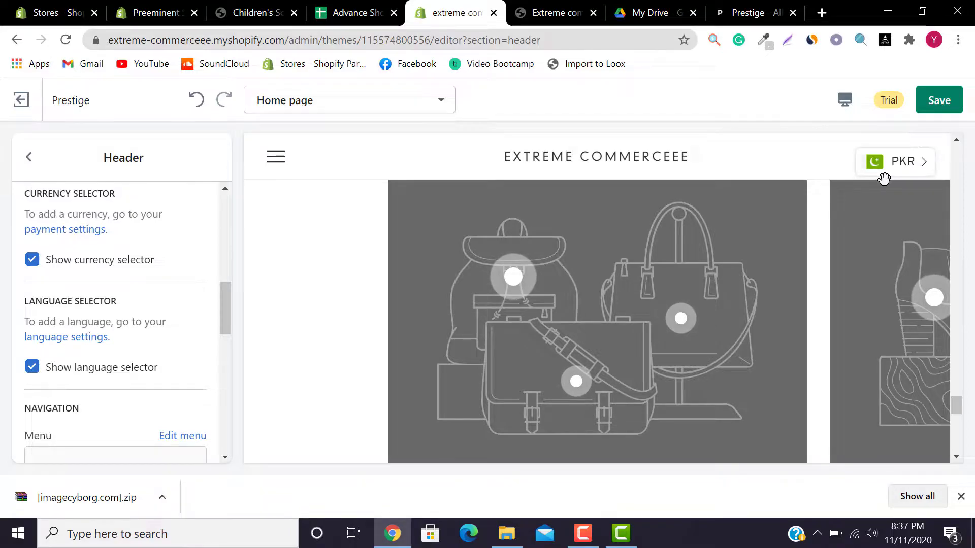
click(139, 267)
drag(225, 303, 228, 313)
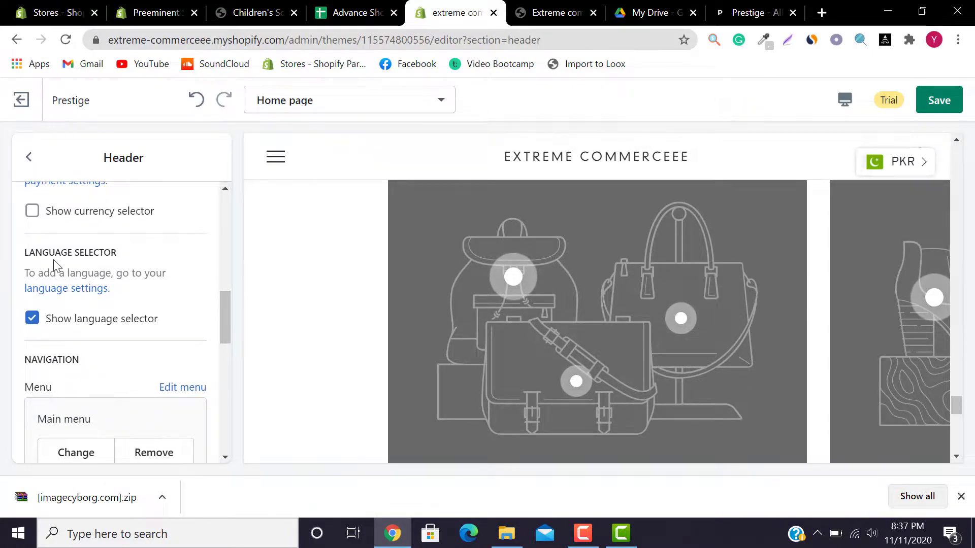
click(83, 331)
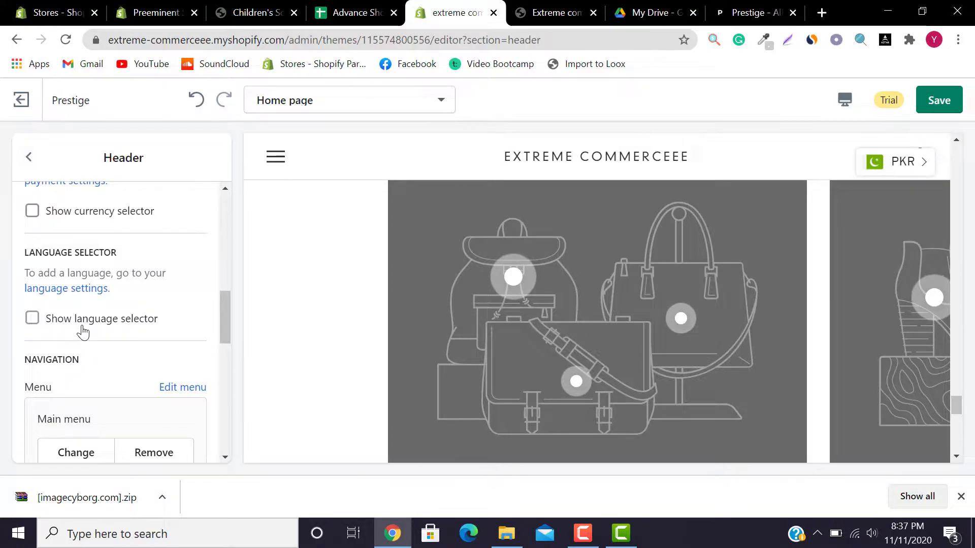
- Review the header's main menu setting and set the navigation style to Center
scroll(230, 313, down, 3)
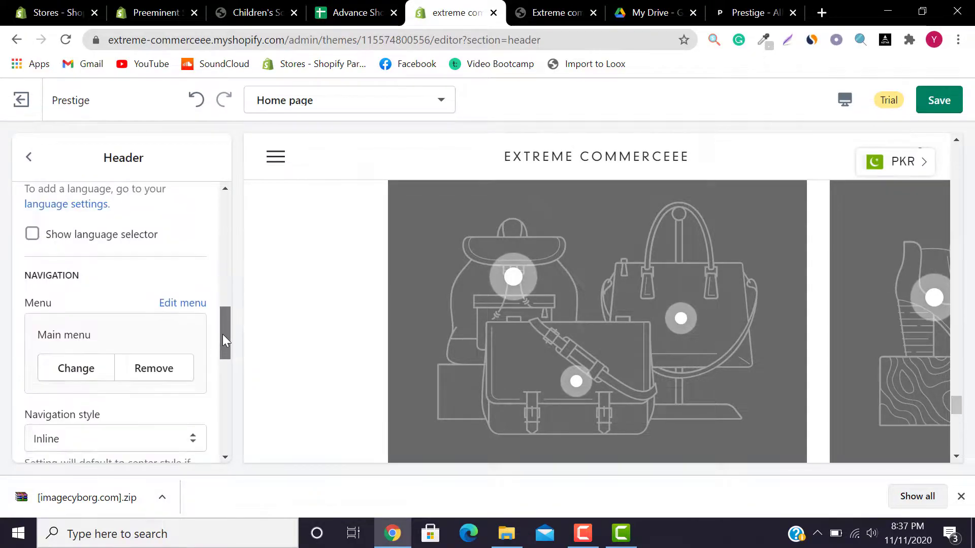
drag(32, 247, 101, 249)
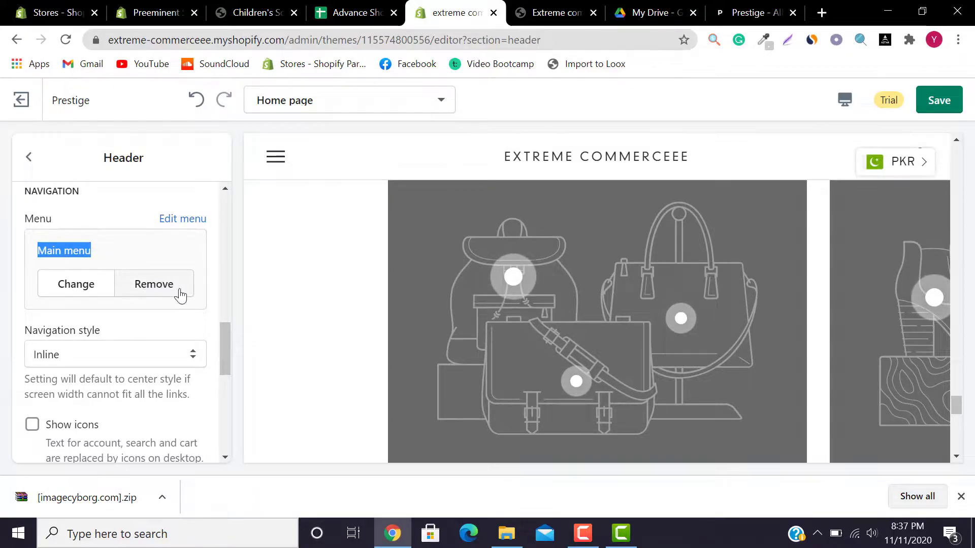
drag(222, 336, 230, 345)
drag(23, 283, 122, 279)
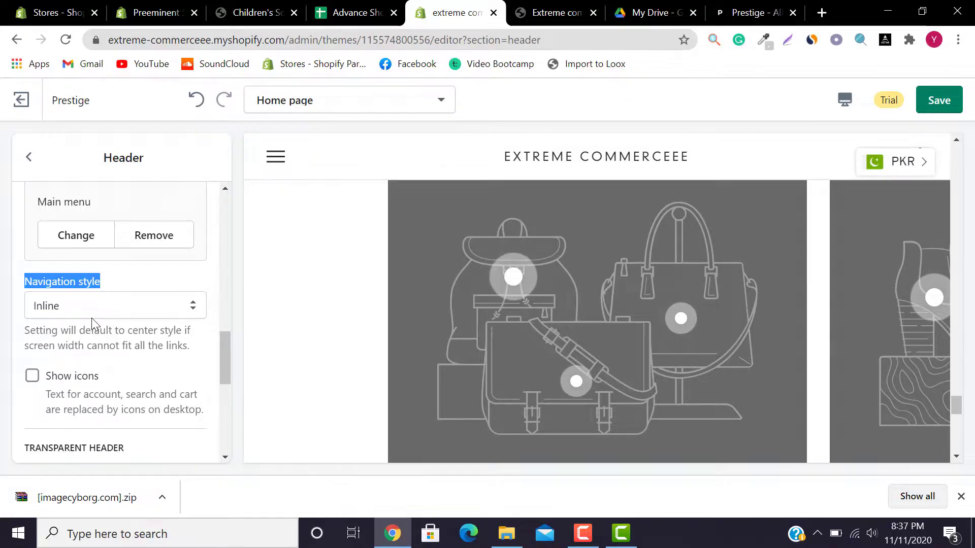
click(156, 313)
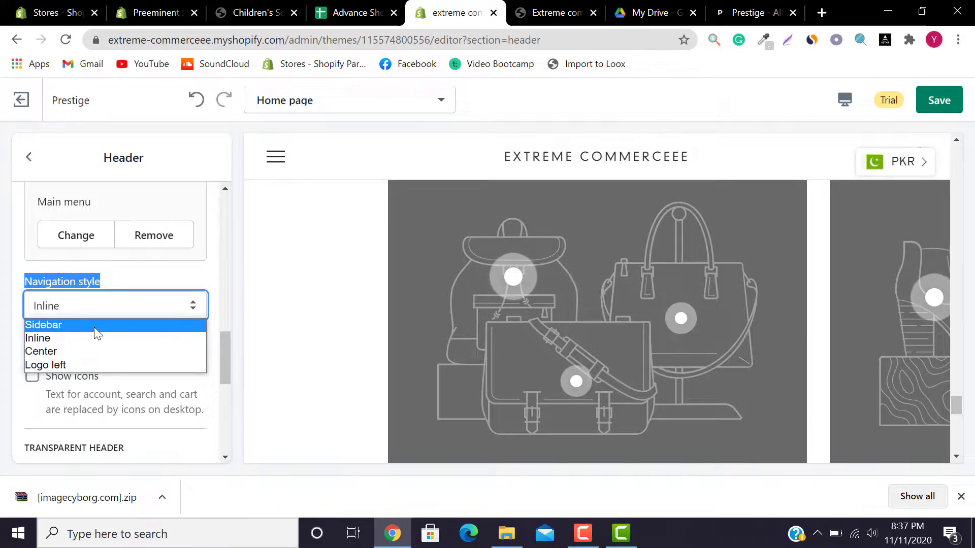
click(91, 351)
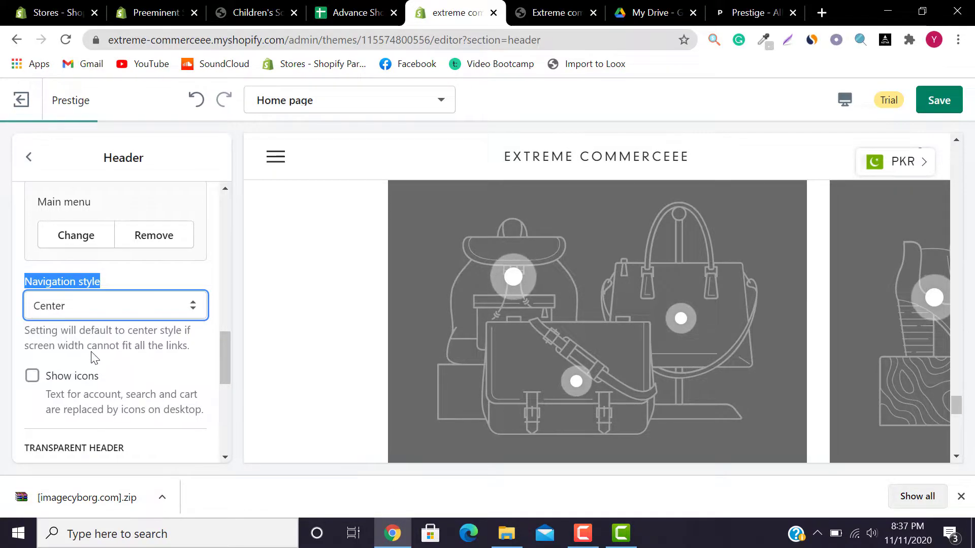
click(163, 304)
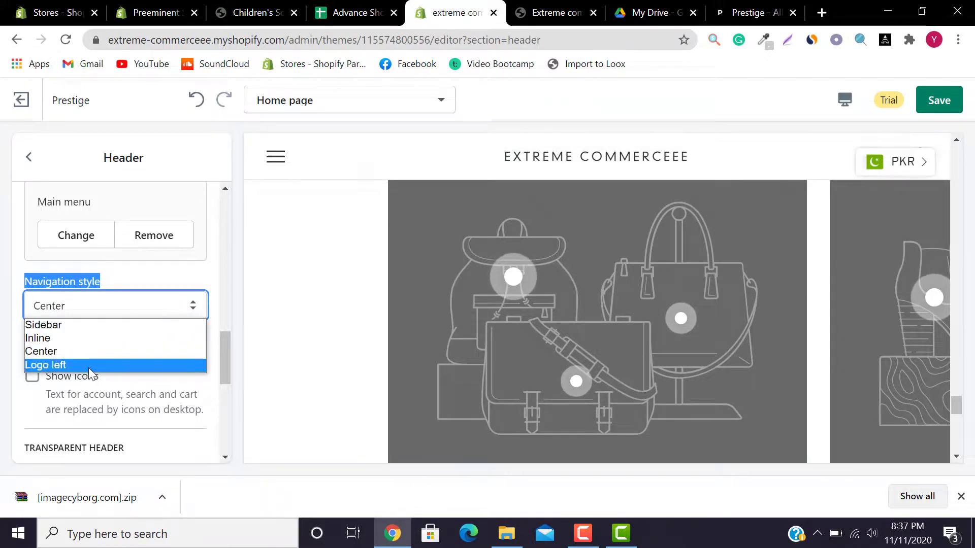
click(78, 352)
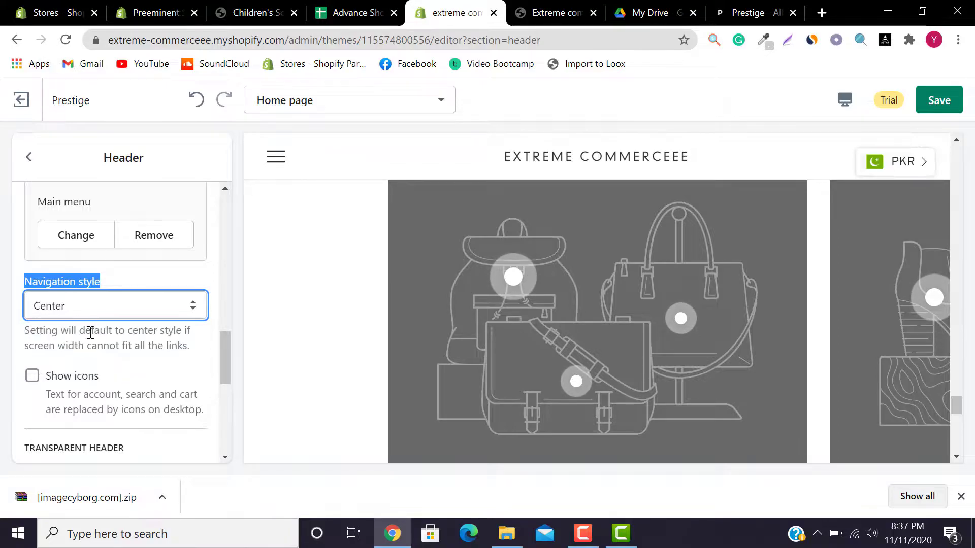
- Save the changes made to the header settings
click(105, 307)
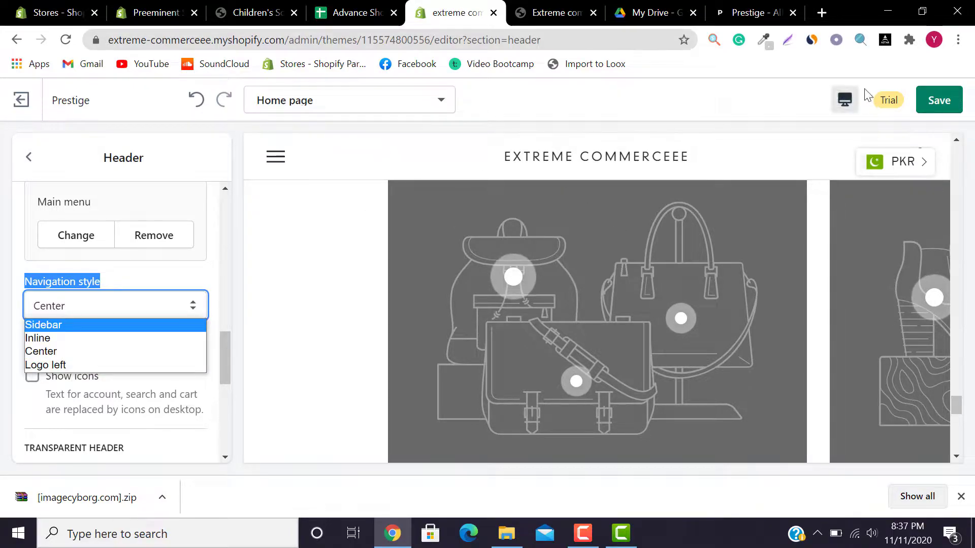
click(845, 100)
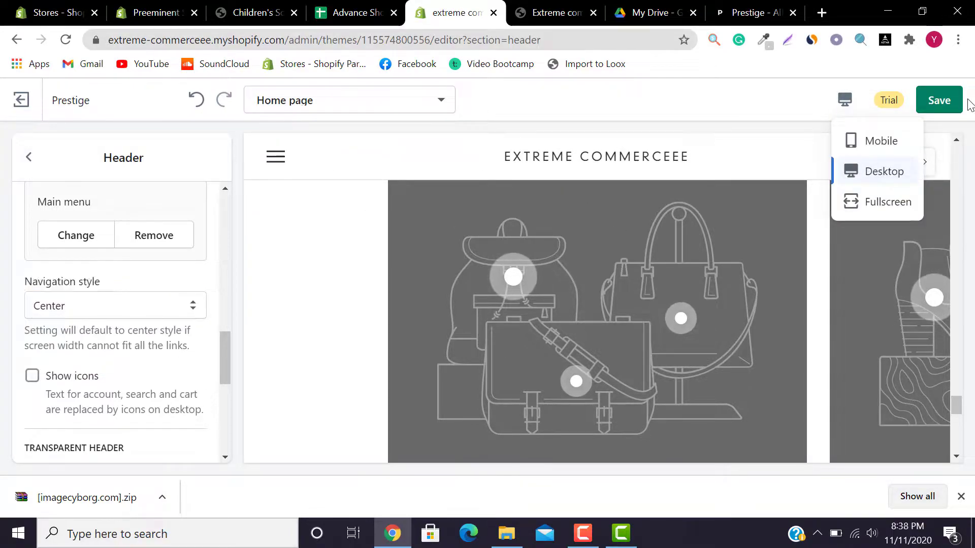
click(950, 102)
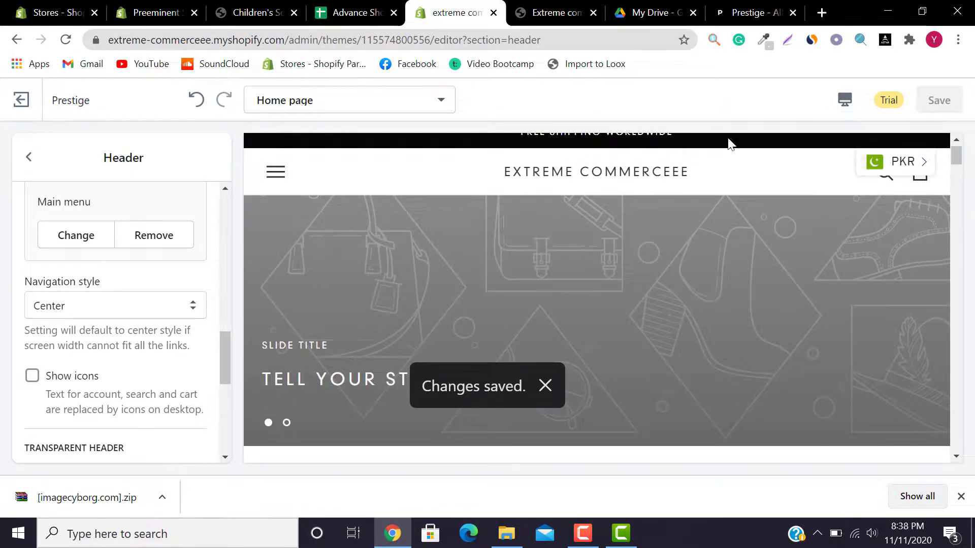
- Preview the home page header in the Mobile, Desktop and Fullscreen views and return to the Desktop view
click(844, 100)
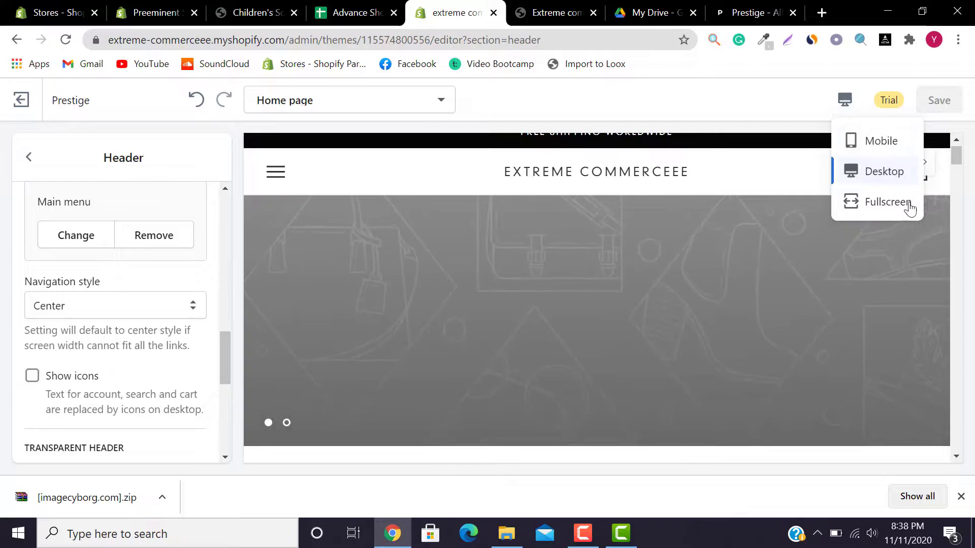
click(866, 142)
mouse_move(742, 157)
mouse_down()
mouse_move(741, 249)
mouse_move(750, 143)
mouse_up()
click(858, 171)
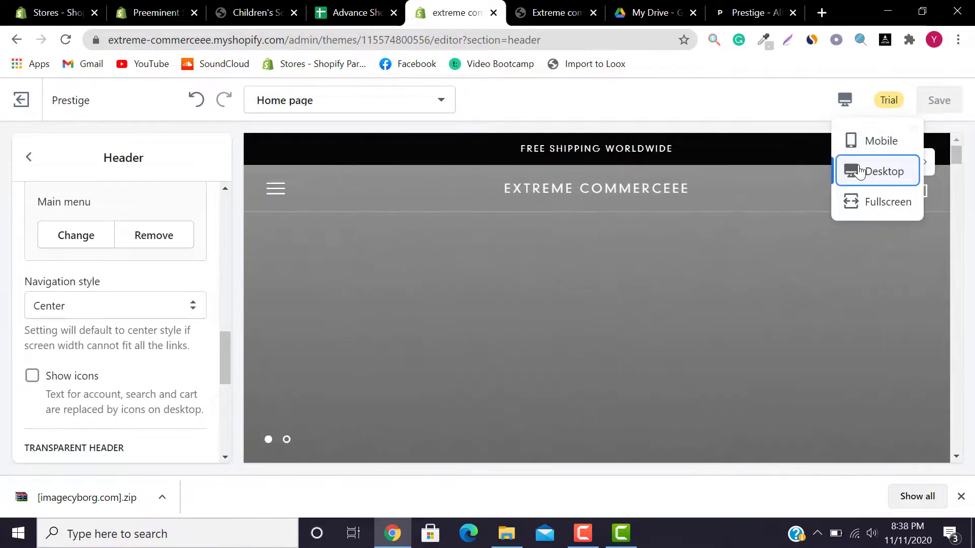
click(890, 216)
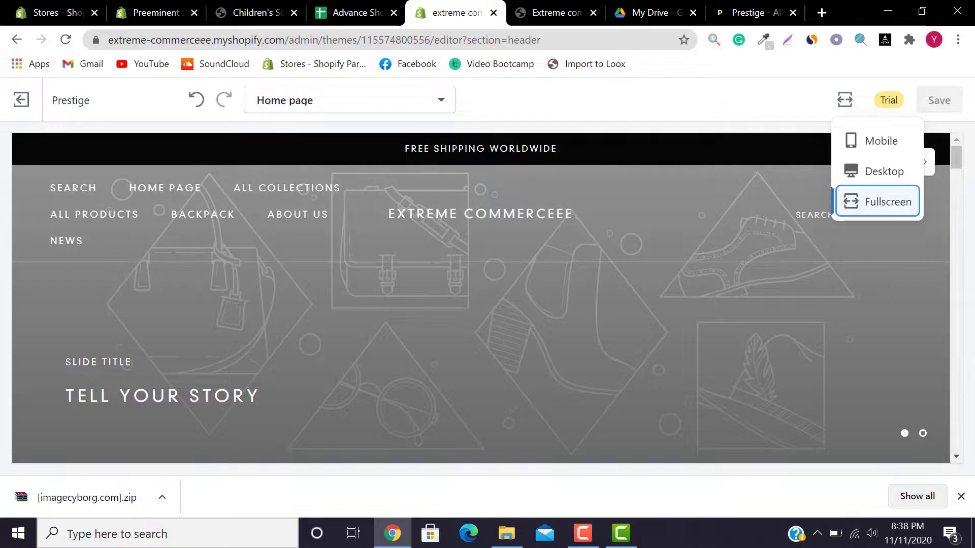
drag(952, 162, 949, 141)
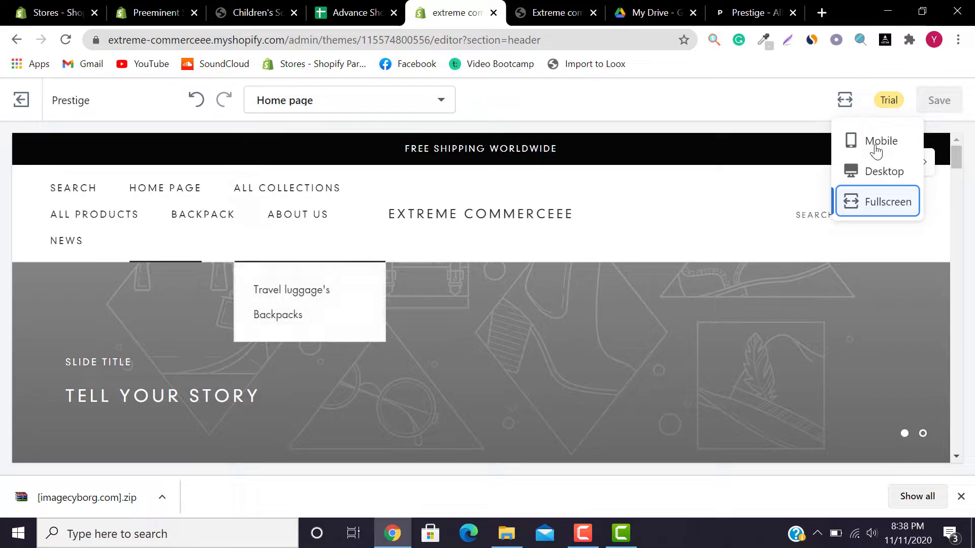
click(892, 176)
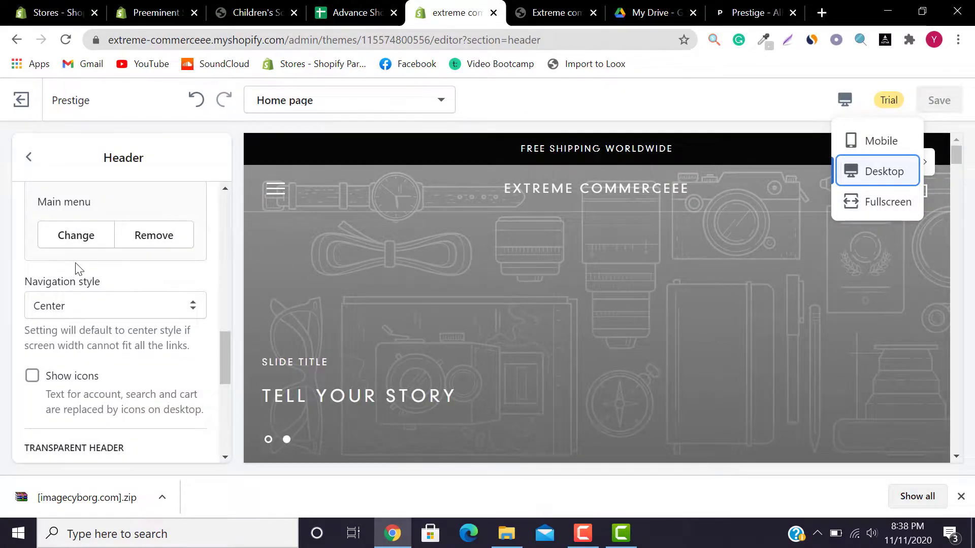
- Set the header's navigation style to Inline
key(ctrl+minus)
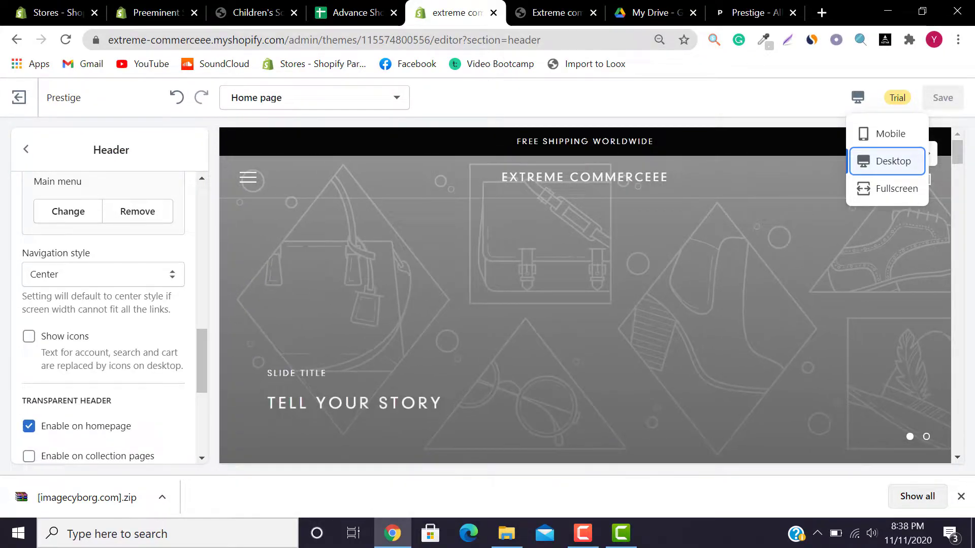
click(118, 284)
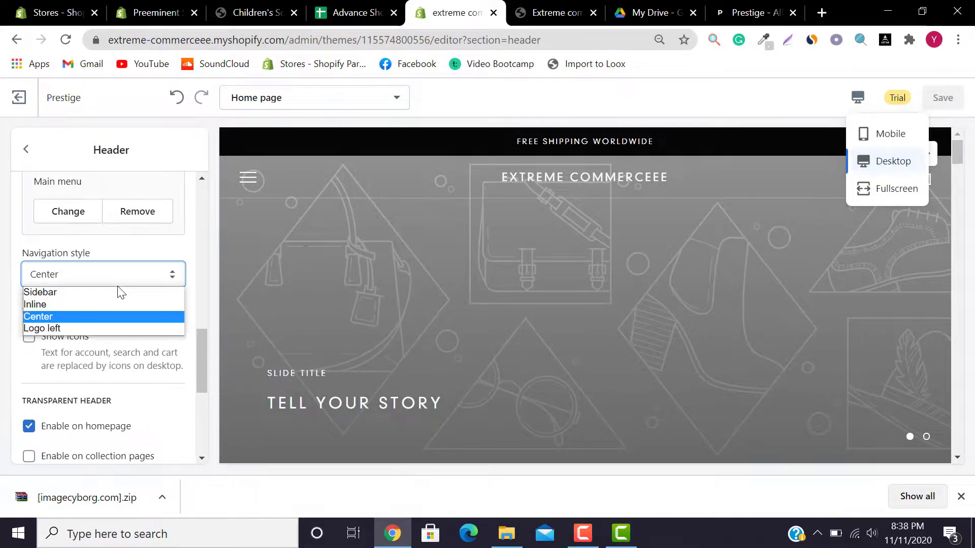
click(88, 305)
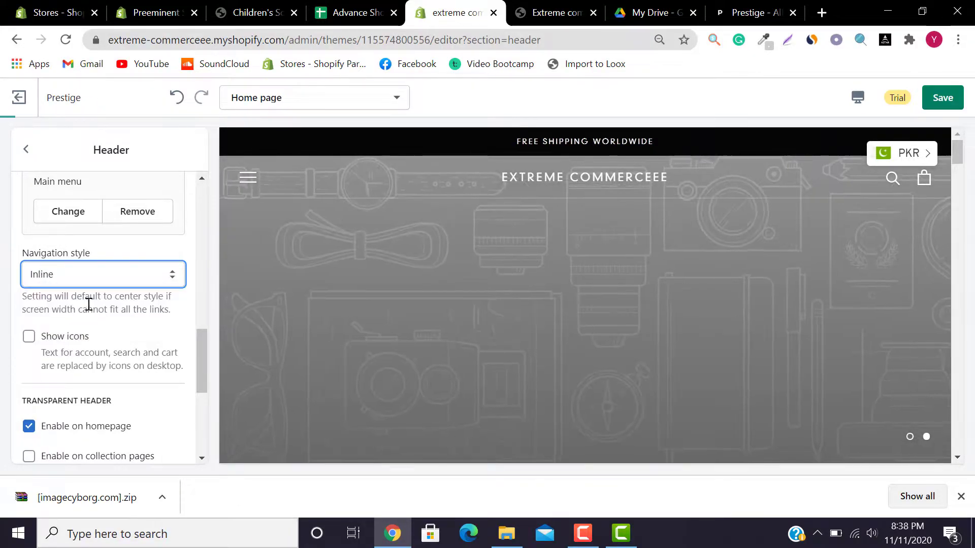
- Save the header changes and preview the home page in the Fullscreen view
click(942, 98)
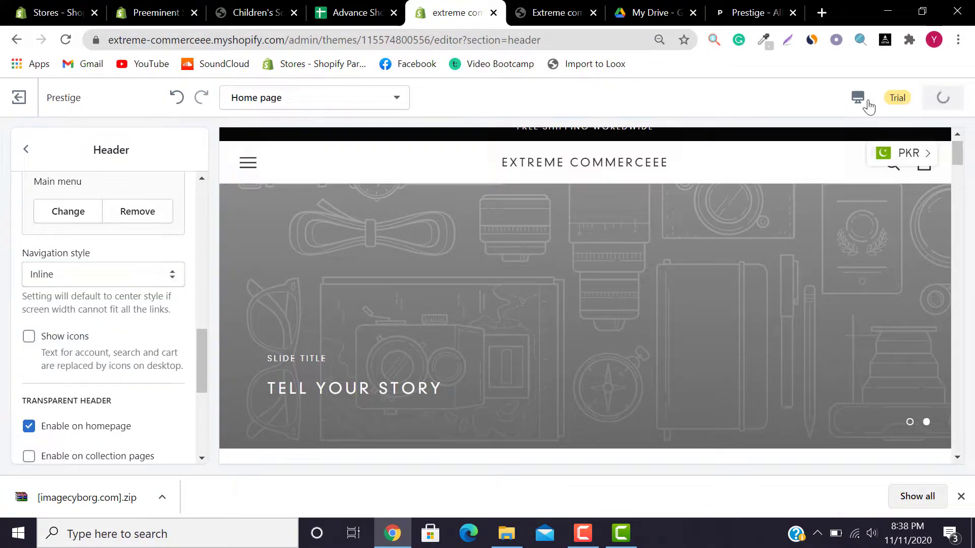
click(857, 97)
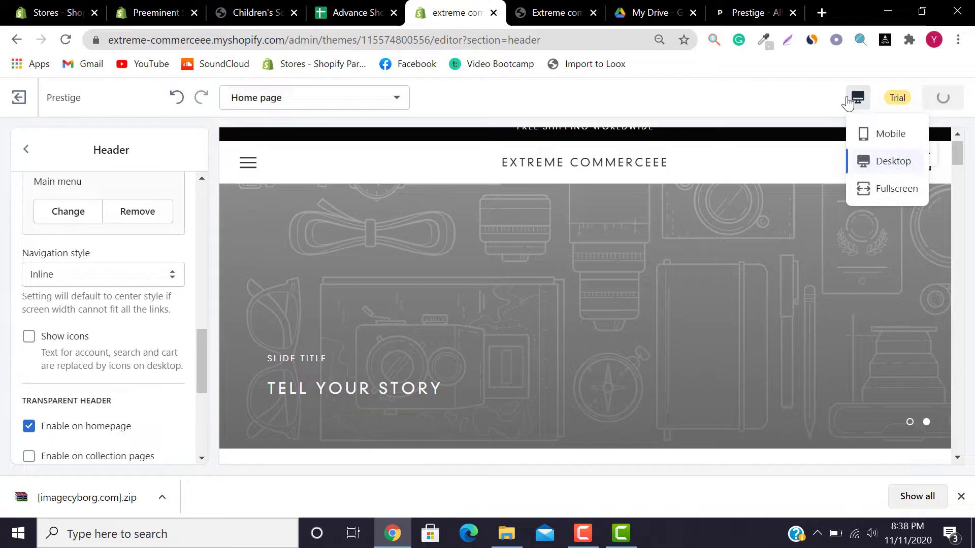
click(884, 191)
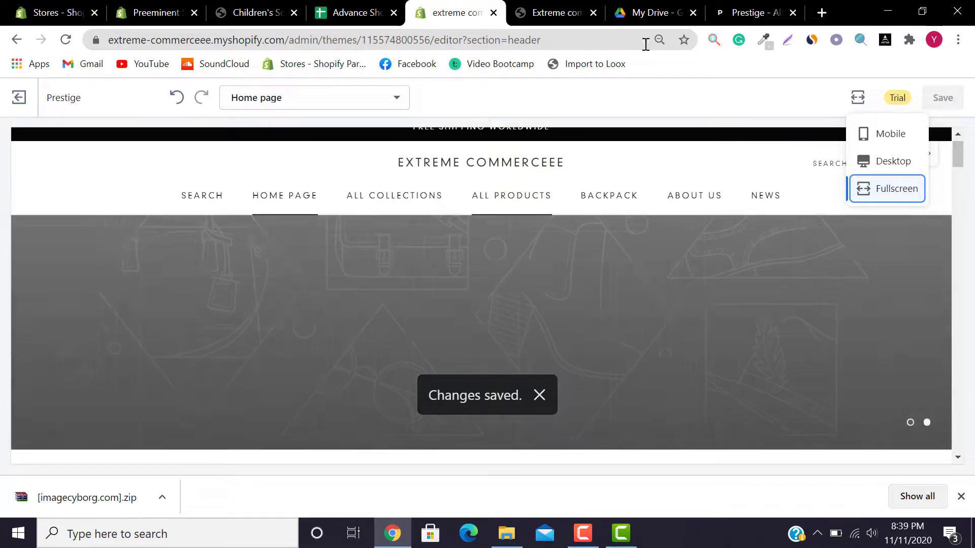
- Compare the header menu and its All Collections dropdown with the Prestige demo store, and return to the Desktop view
click(735, 5)
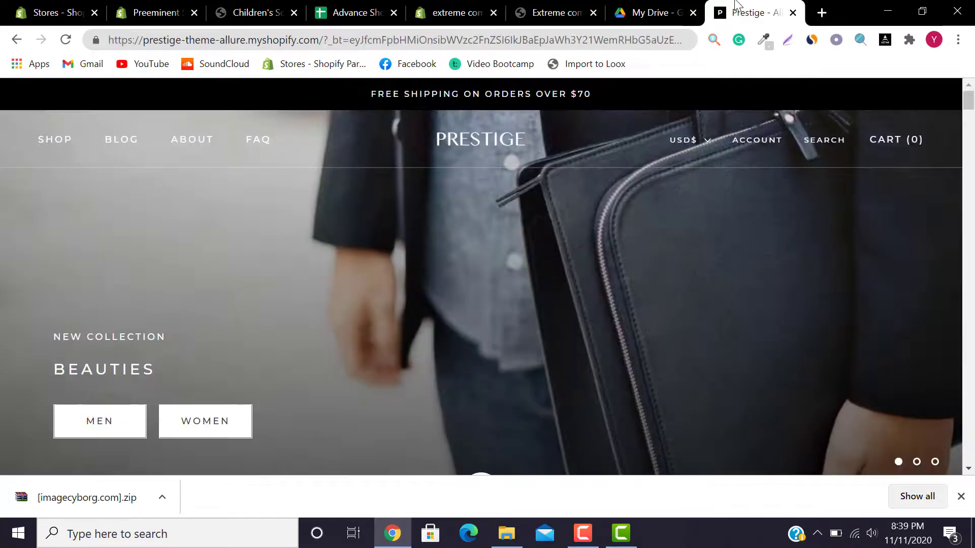
mouse_move(57, 138)
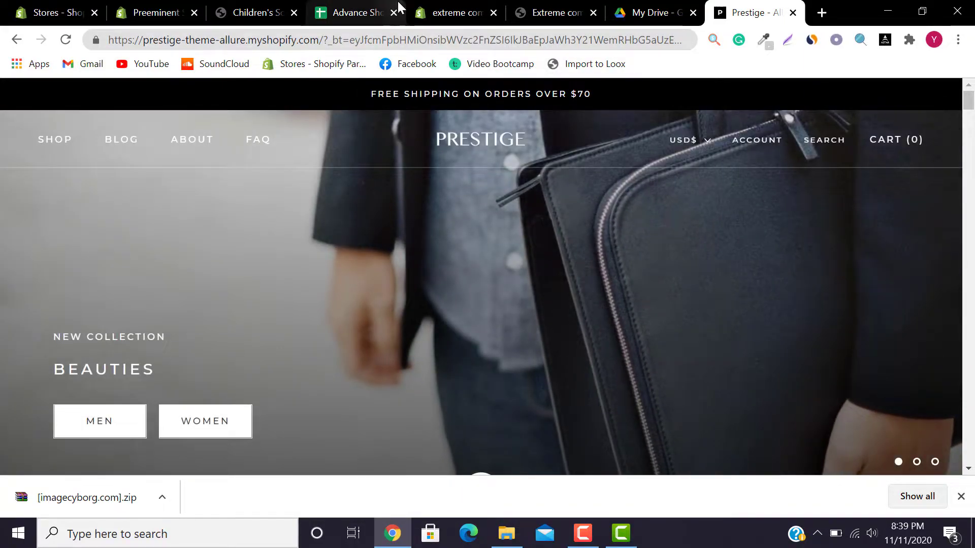
click(469, 9)
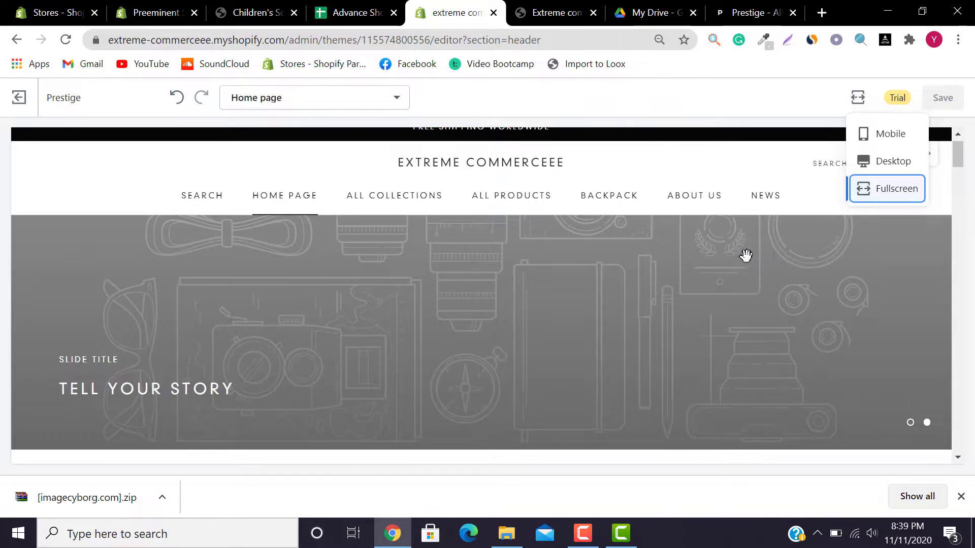
mouse_move(404, 202)
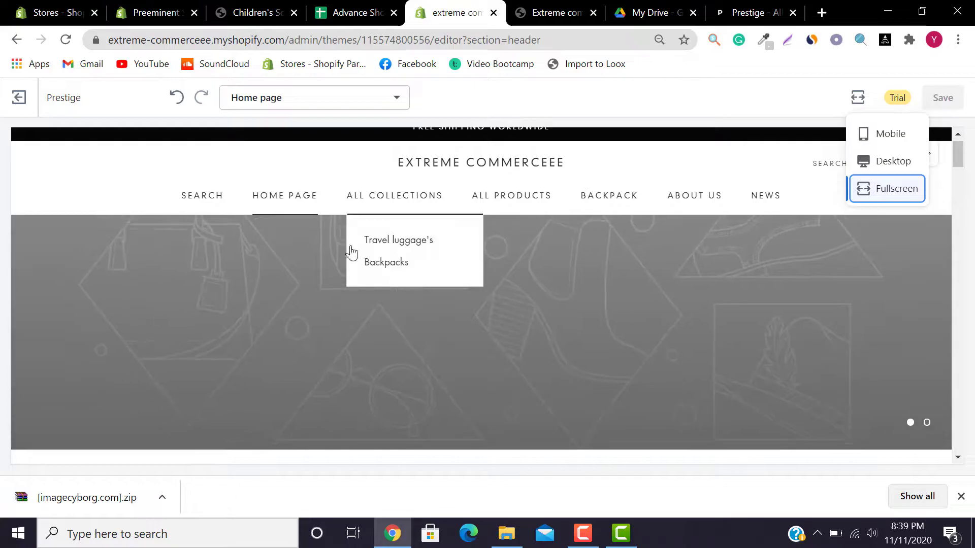
click(878, 163)
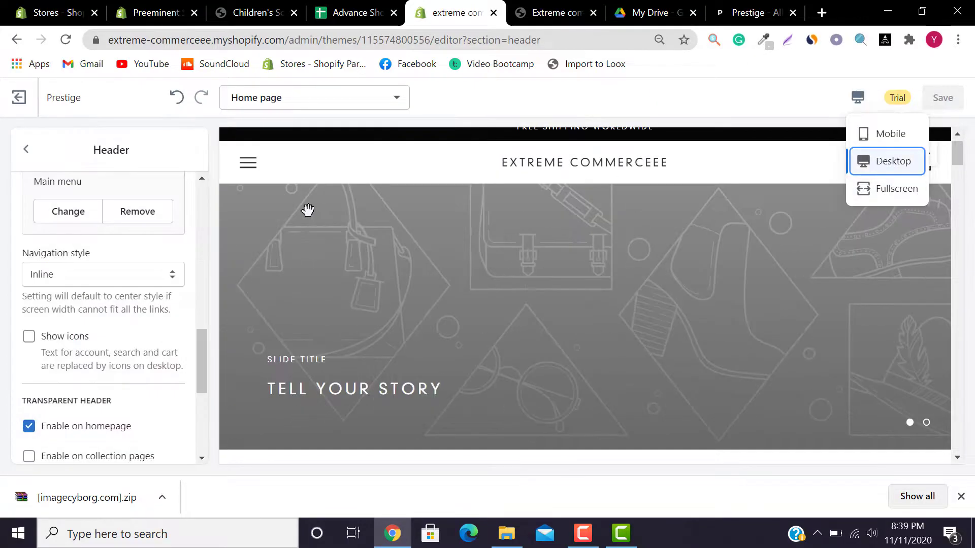
- Review the header's Show icons and Transparent header settings, trying the homepage option off and back on
scroll(205, 339, down, 1)
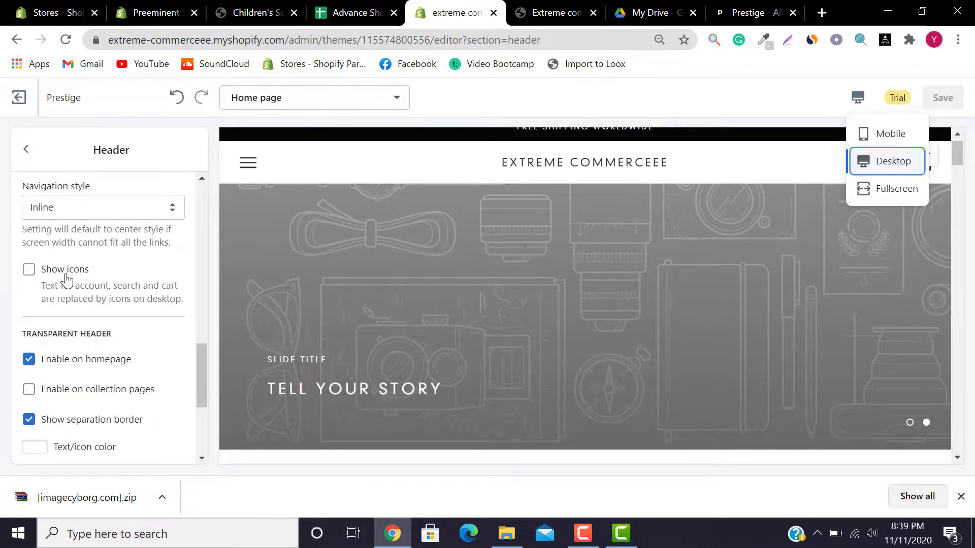
click(779, 179)
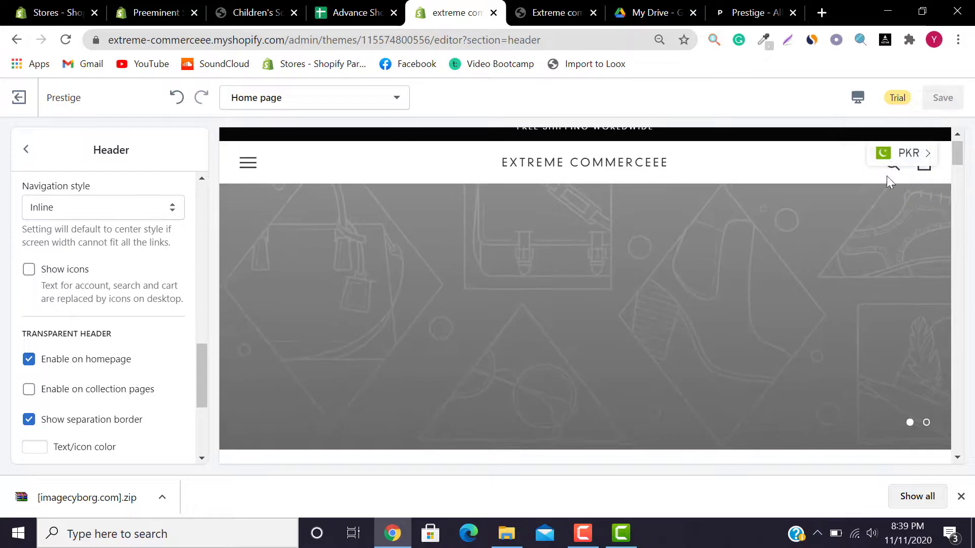
mouse_move(958, 162)
mouse_down()
mouse_move(958, 179)
mouse_move(957, 155)
mouse_up()
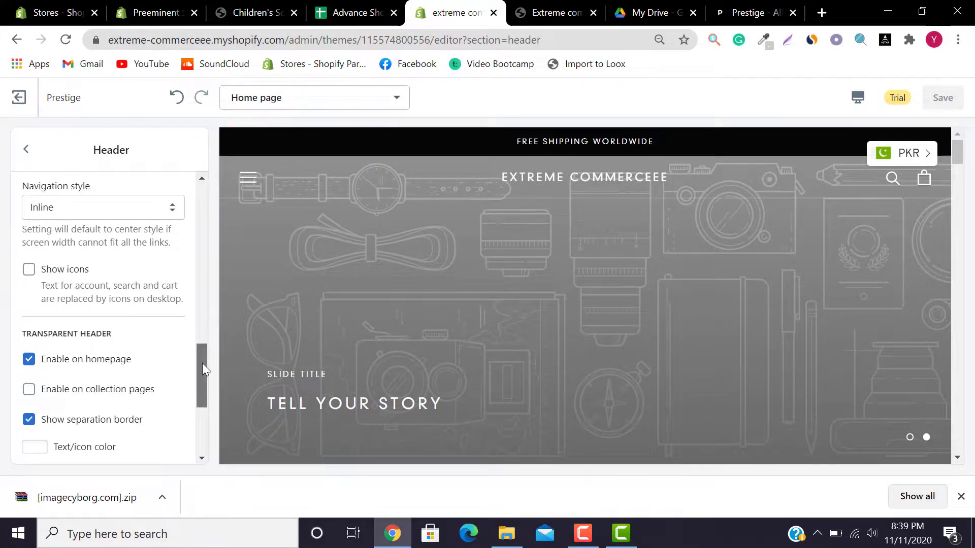
drag(202, 364, 202, 379)
drag(18, 257, 122, 254)
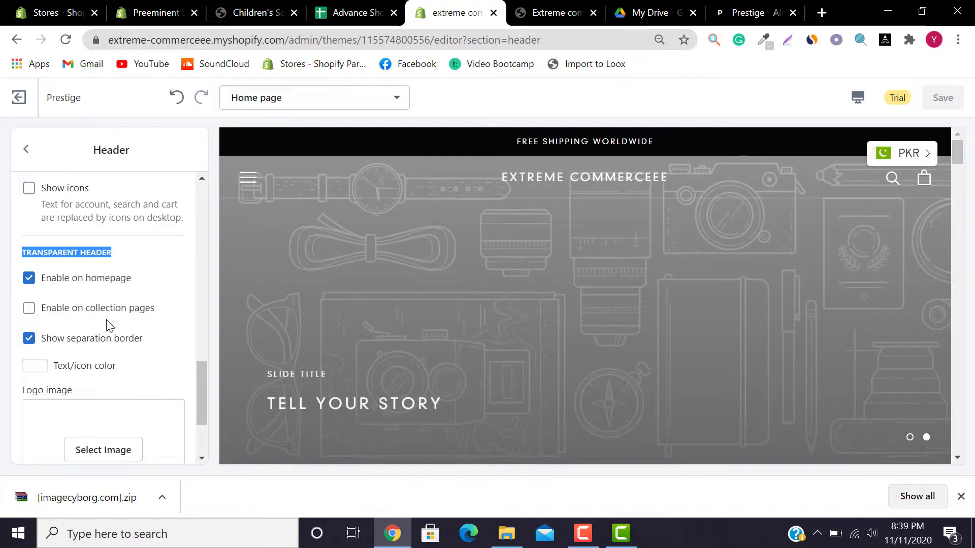
click(163, 280)
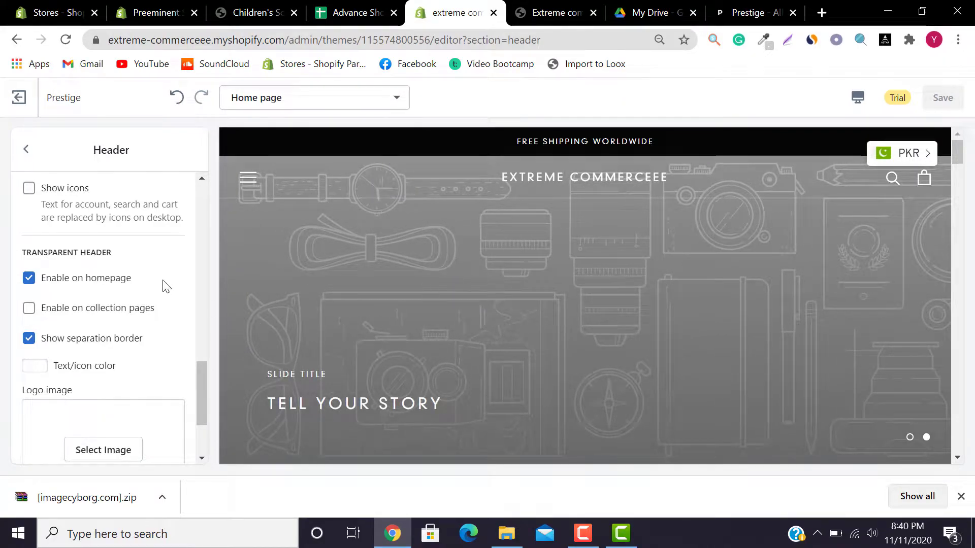
click(110, 285)
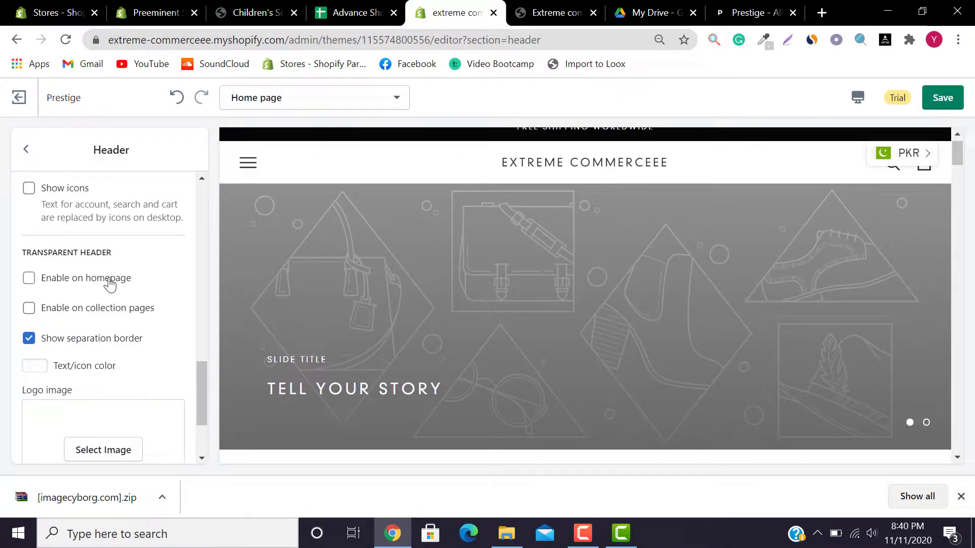
click(110, 285)
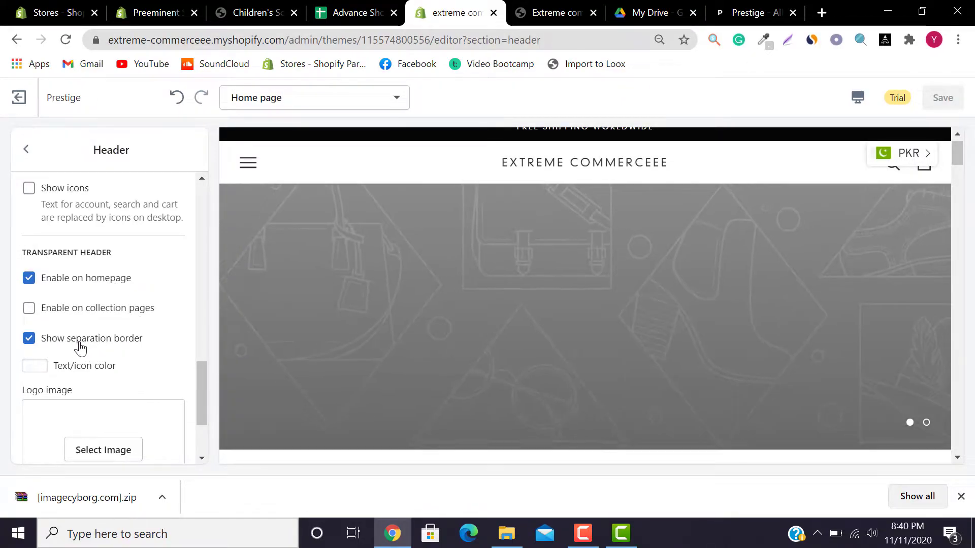
- Turn off the transparent header's separation border and check the header on the Prestige demo store
click(79, 343)
click(773, 12)
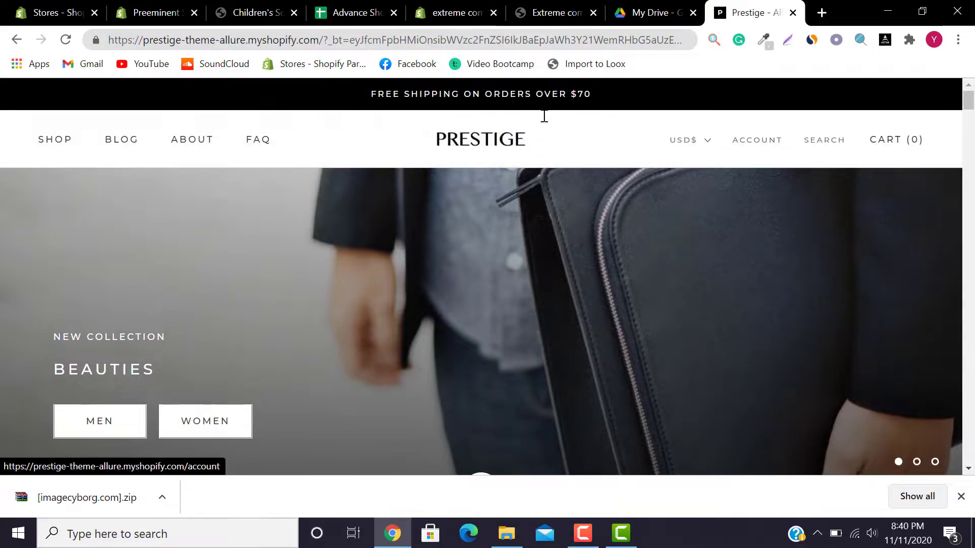
click(463, 13)
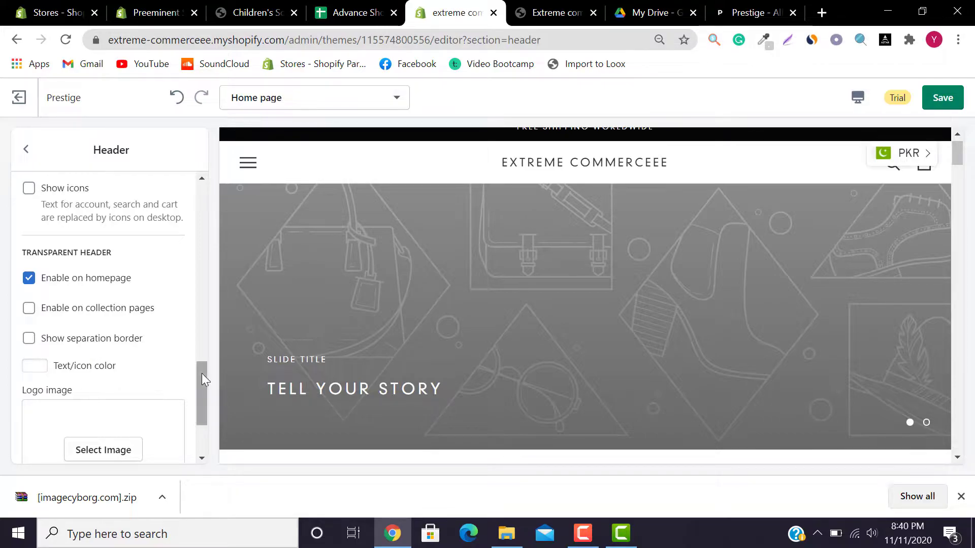
- Upload ExtremeCommerce-removebg-preview from the Downloads folder and set it as the transparent header's logo image
drag(202, 374, 205, 405)
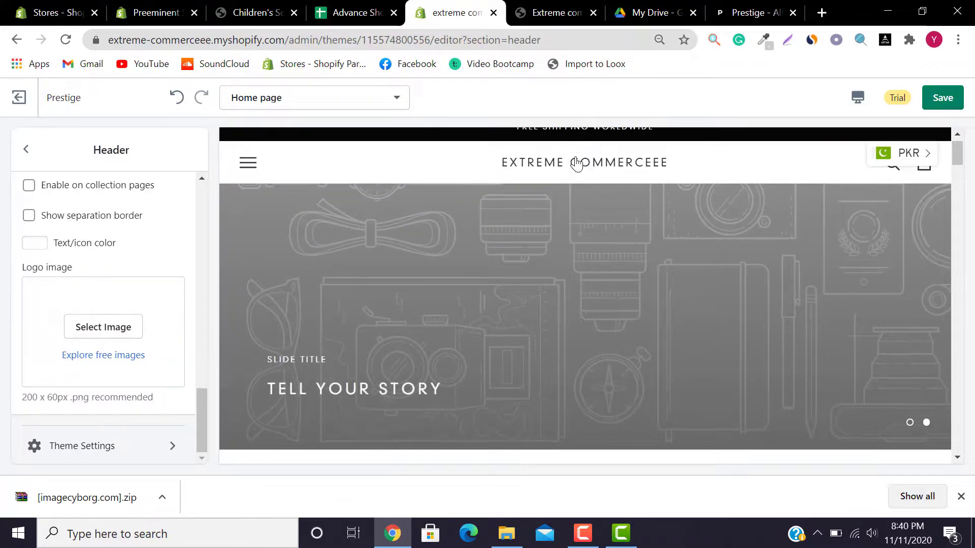
click(125, 333)
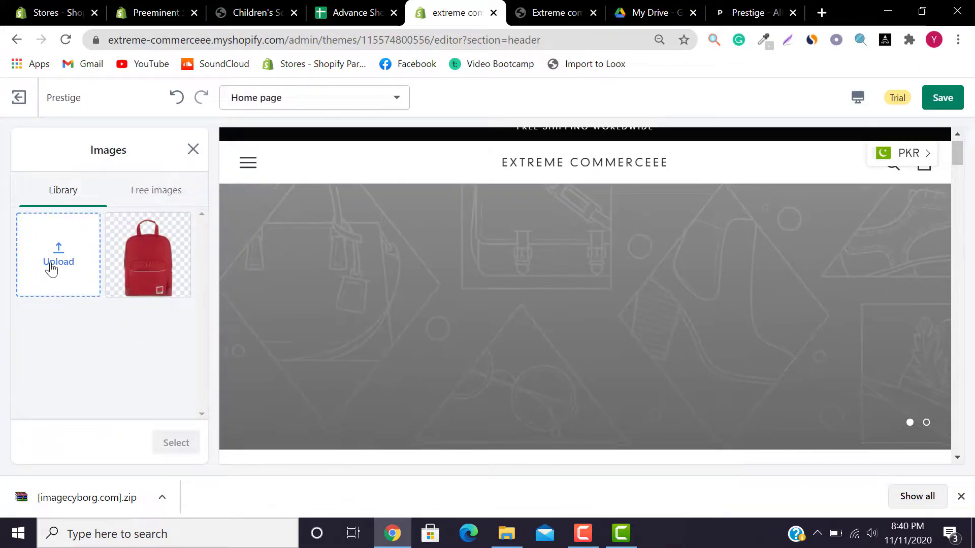
click(52, 269)
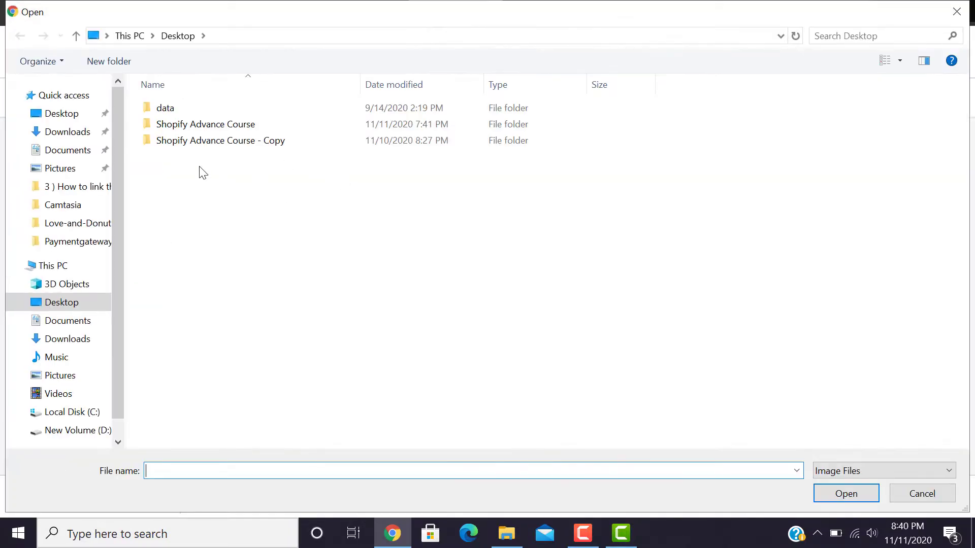
click(89, 133)
drag(967, 122, 969, 393)
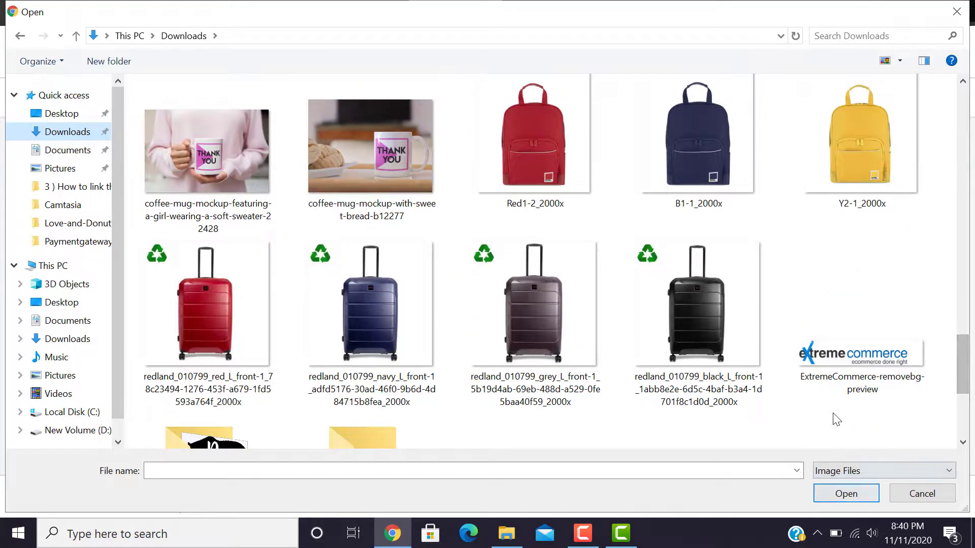
click(835, 382)
click(845, 493)
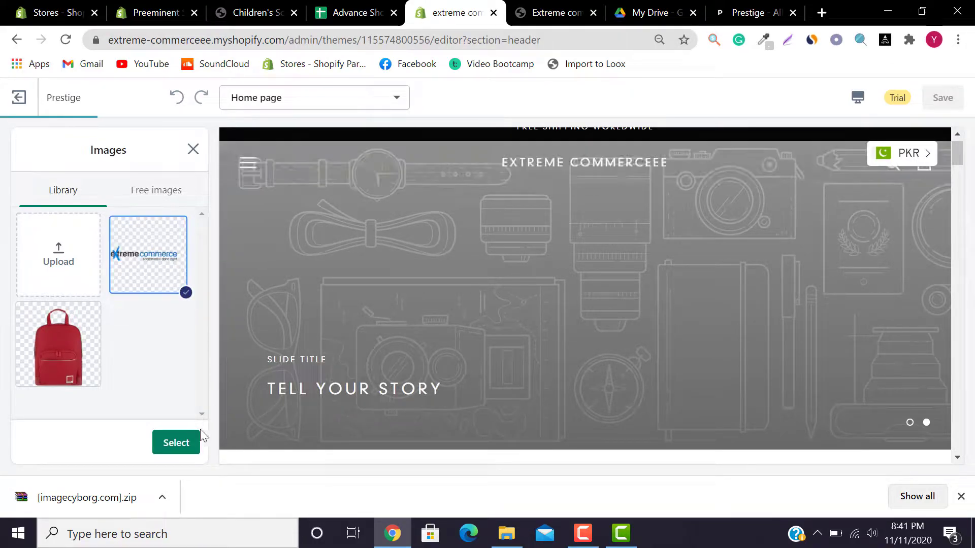
click(170, 442)
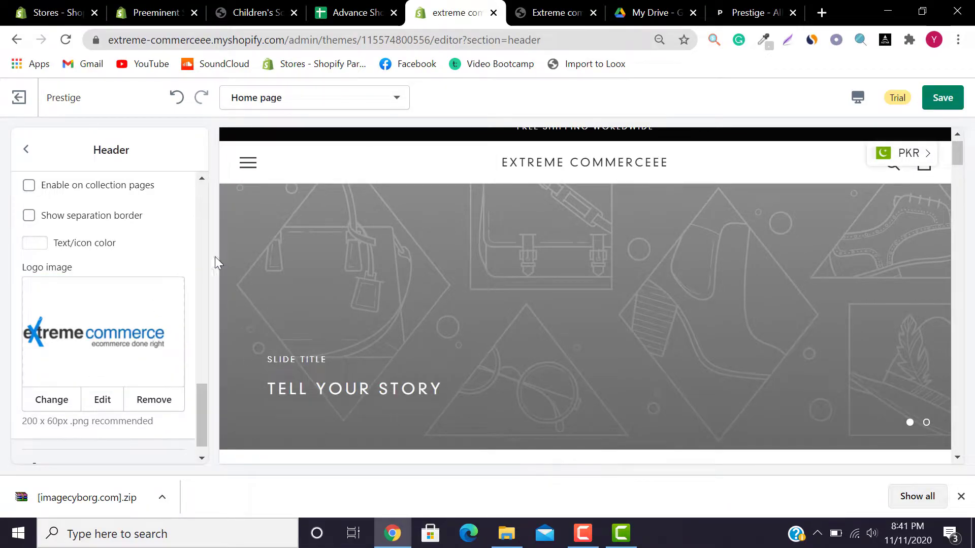
- Set the header's main logo to the extreme commerce image from the library
drag(201, 392, 183, 217)
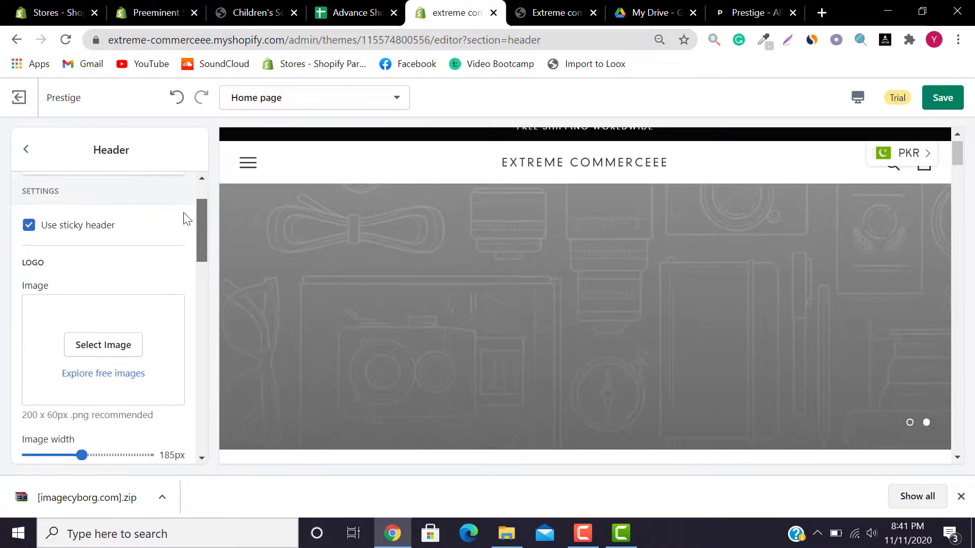
click(112, 358)
click(147, 293)
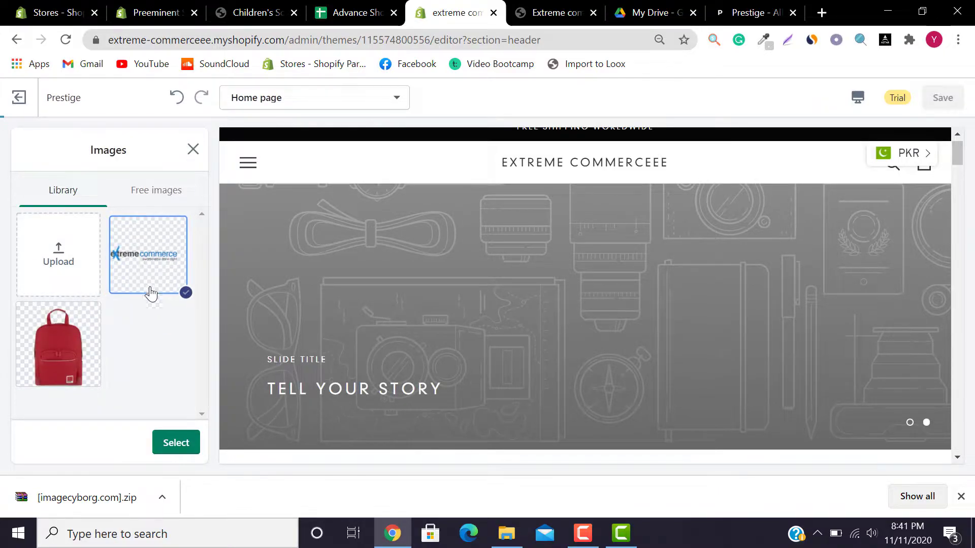
click(182, 440)
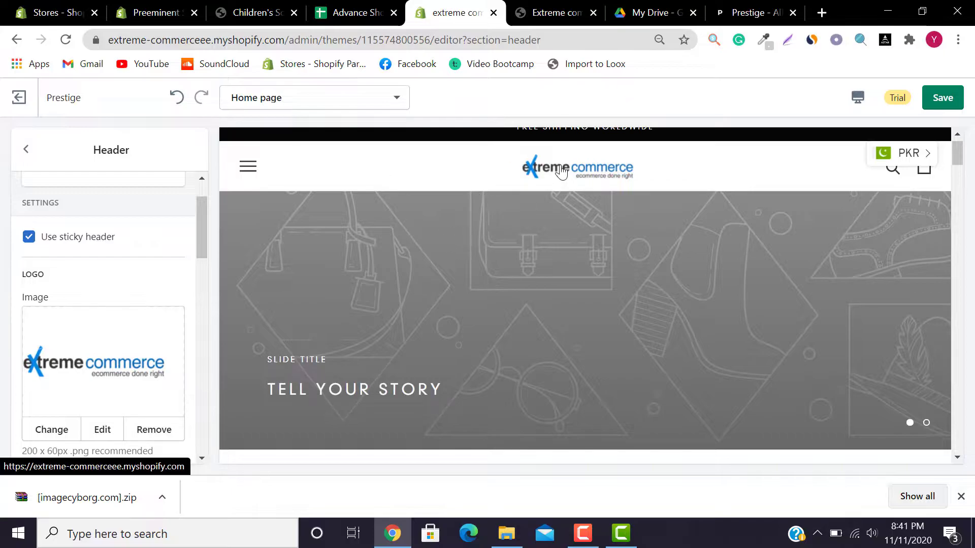
- Preview the header with the new logo in the Fullscreen view and return to the Desktop view
click(862, 101)
click(879, 192)
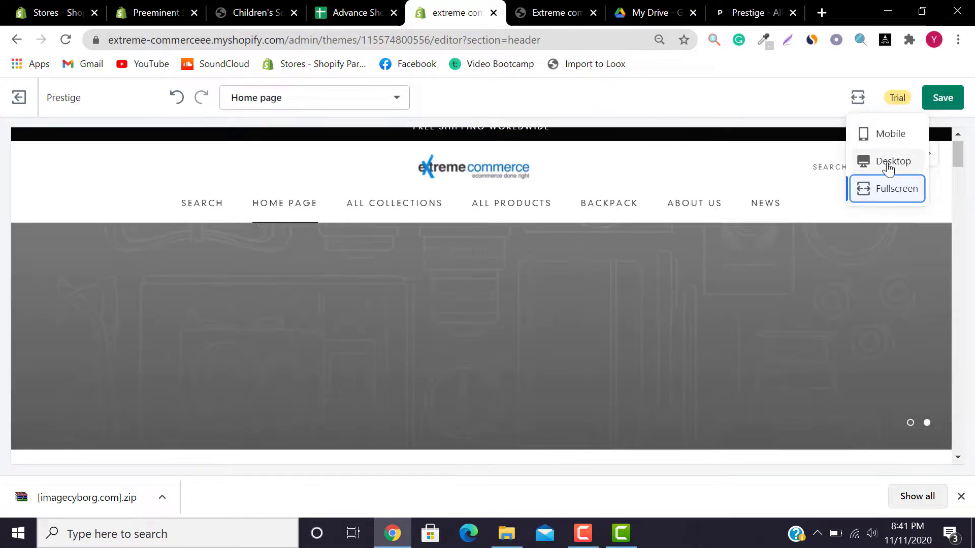
click(889, 163)
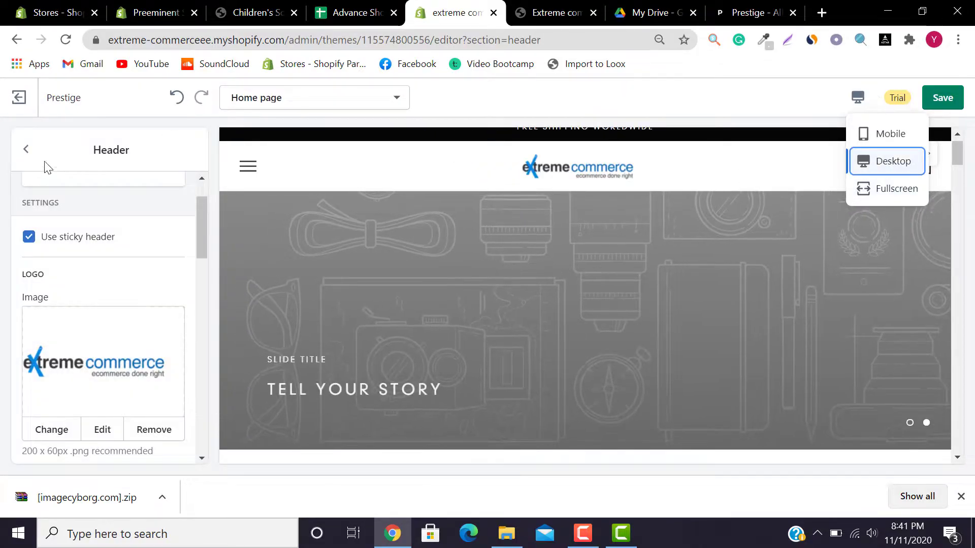
- Review the remaining header settings, including the Text/icon color, leave the Header section and save the changes
drag(205, 224, 222, 477)
drag(222, 418, 189, 173)
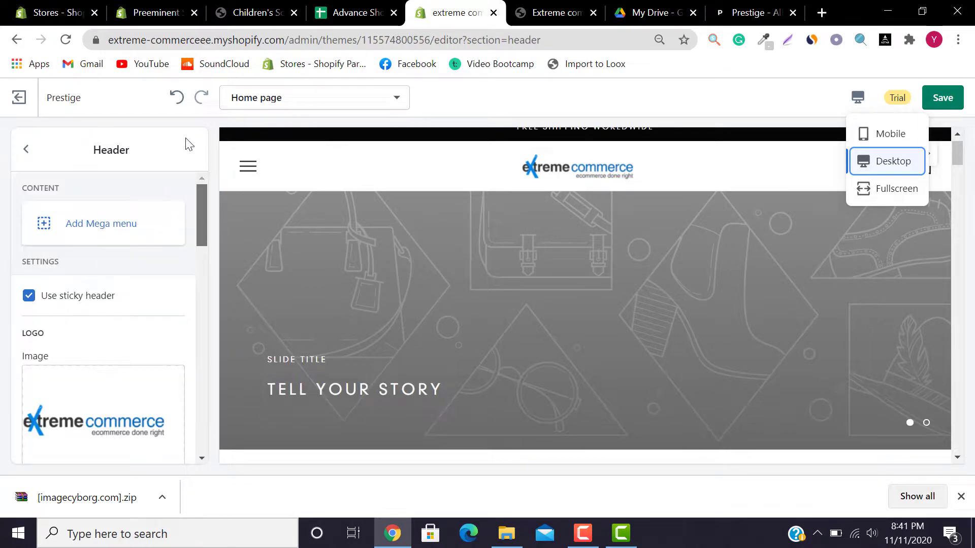
drag(195, 221, 190, 429)
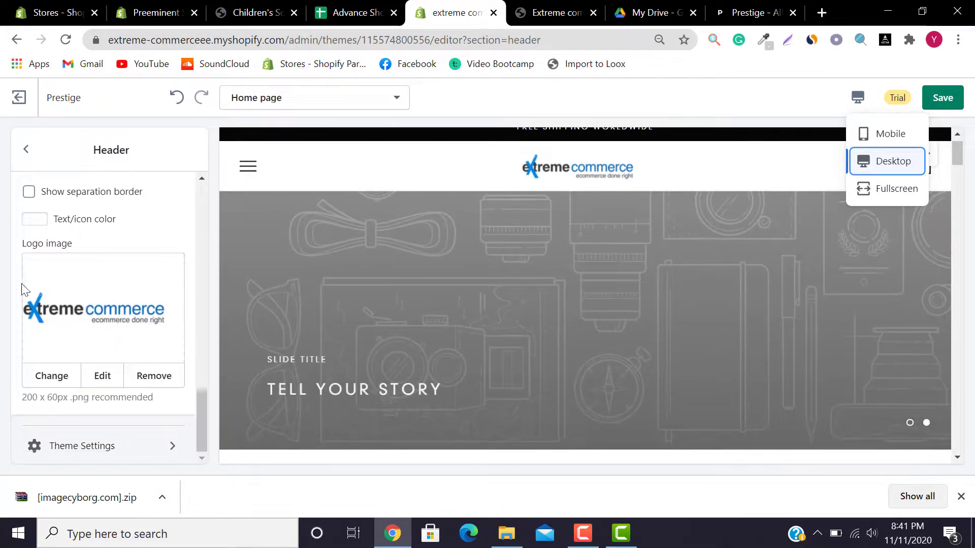
click(37, 222)
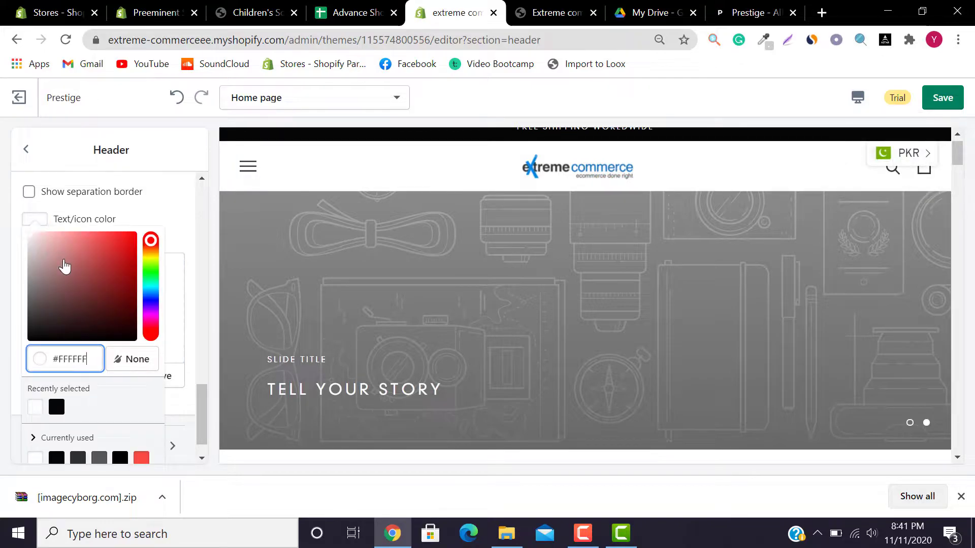
click(27, 152)
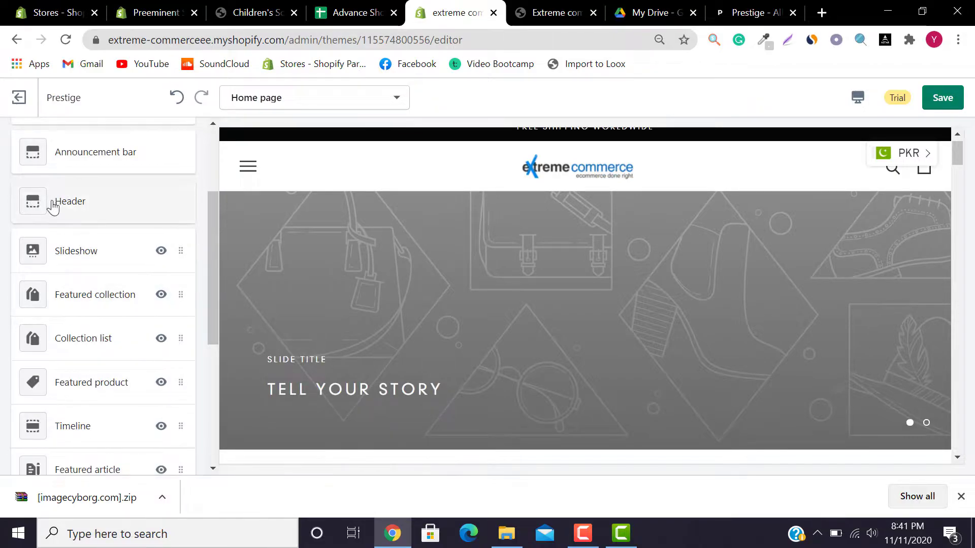
click(946, 104)
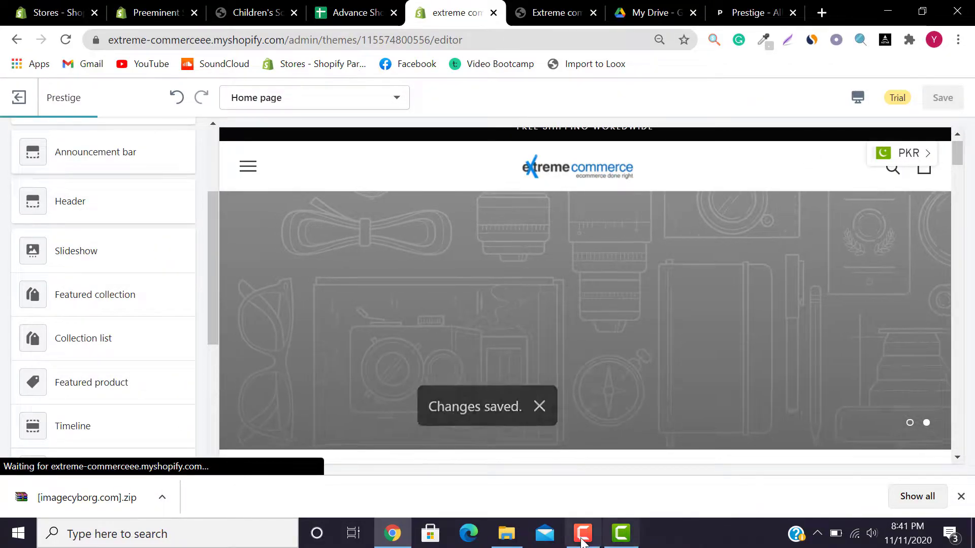
click(583, 533)
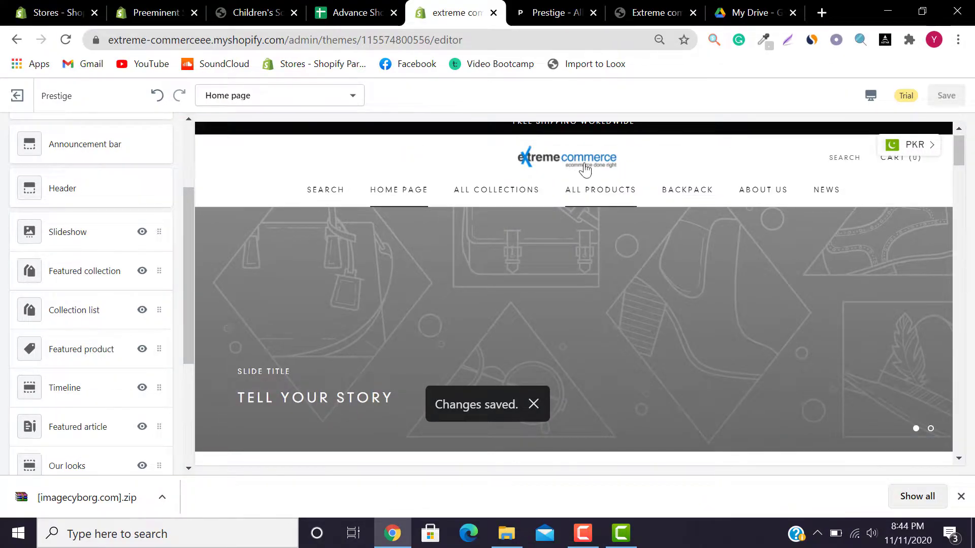
drag(191, 230, 190, 242)
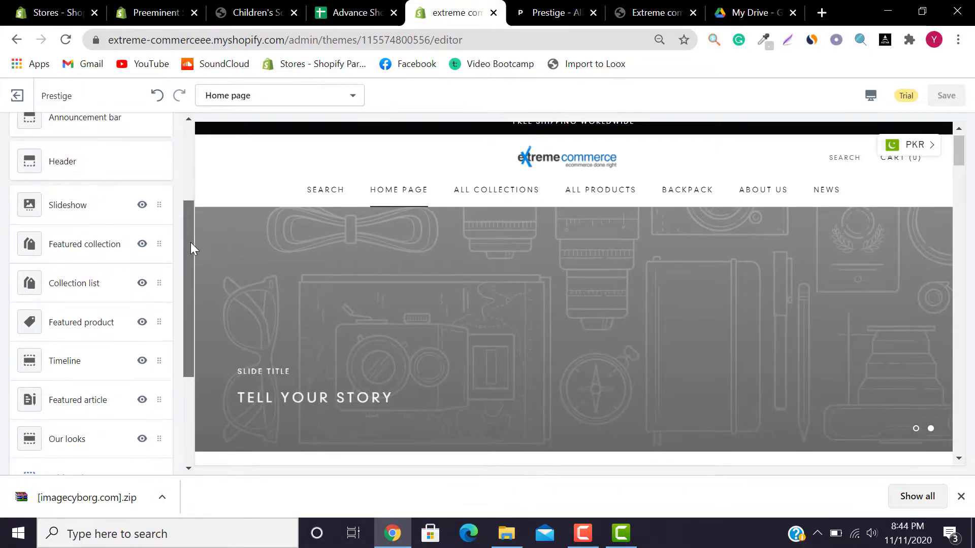
- Open the Slideshow section and look through the home page slides of the Prestige demo store for reference
click(60, 208)
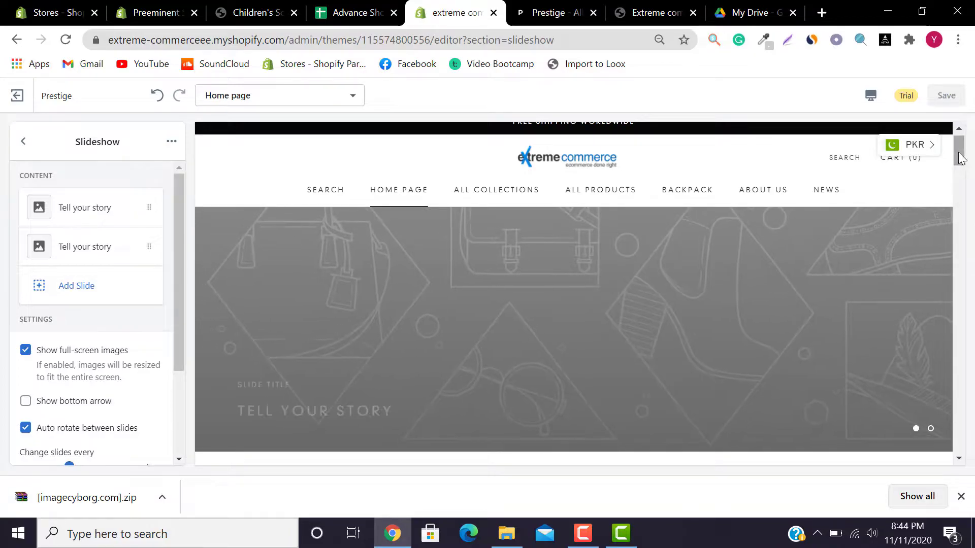
drag(965, 158, 965, 164)
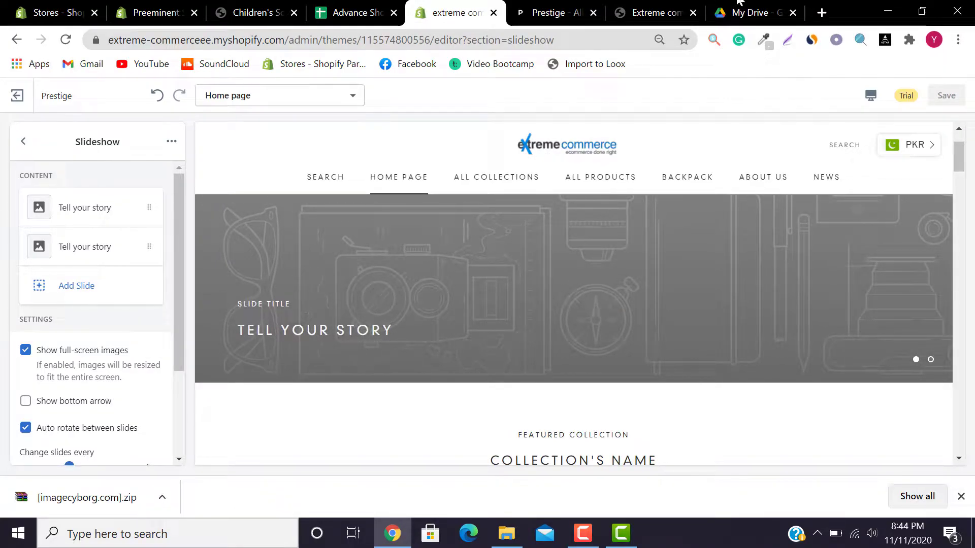
click(551, 8)
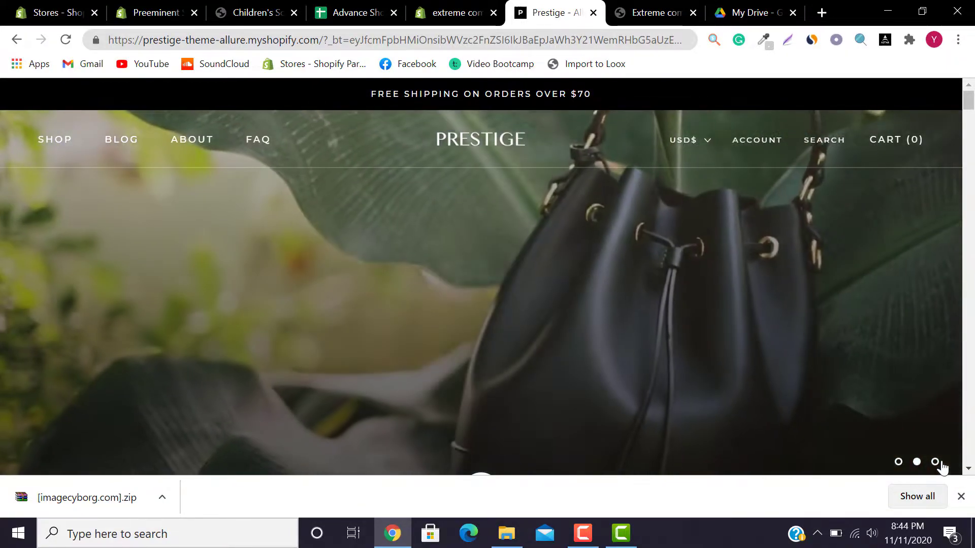
click(937, 462)
click(899, 464)
click(457, 12)
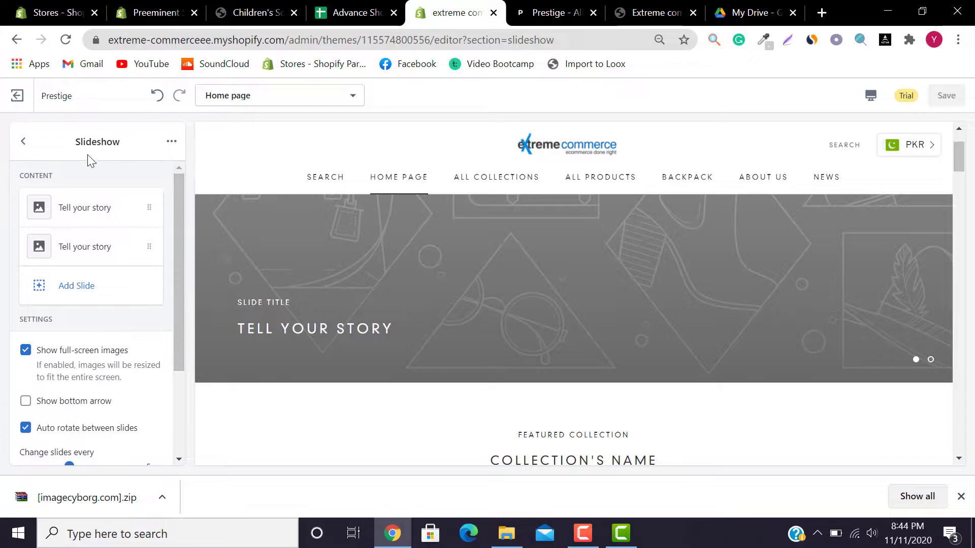
- Open the first slide and upload [29]Slide-4_400x from the [imagecyborg.com] folder in Downloads to the image library
click(106, 208)
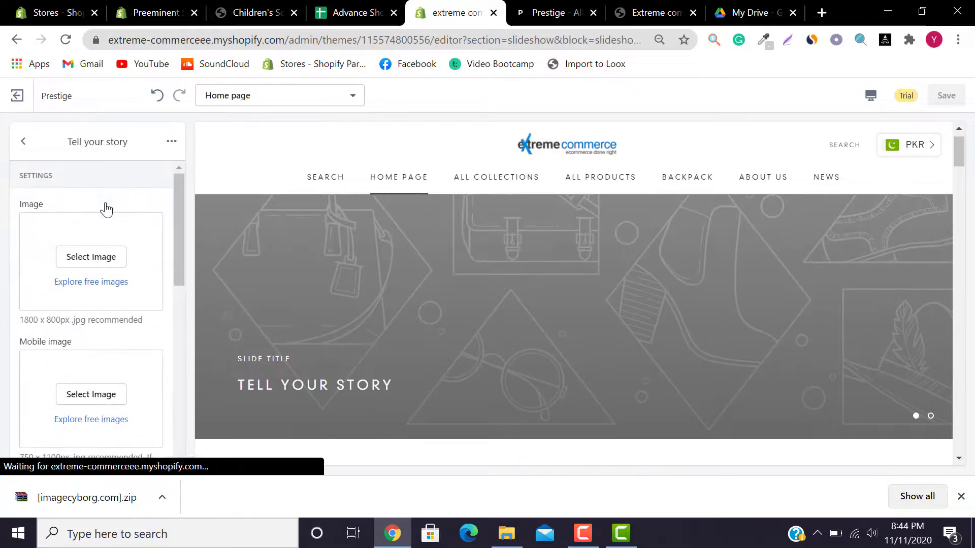
click(79, 264)
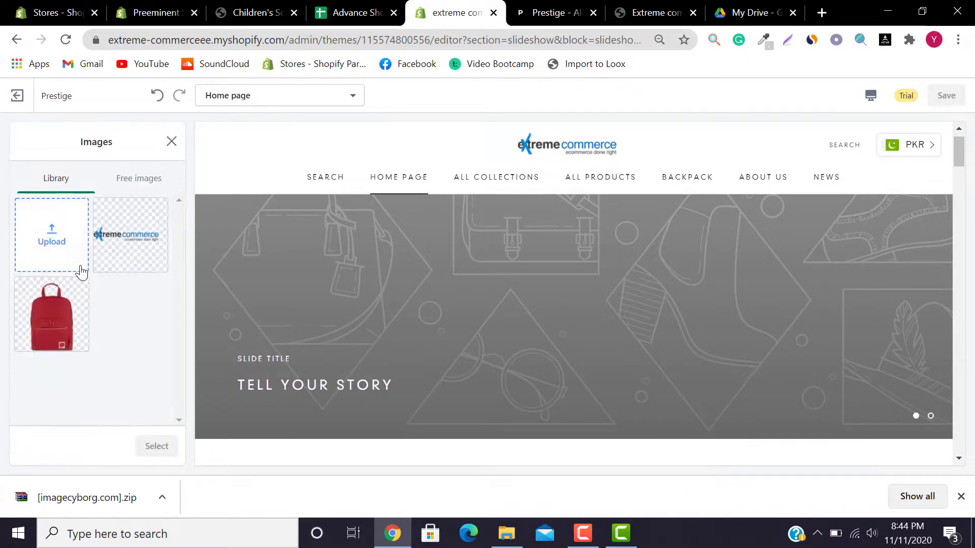
click(74, 246)
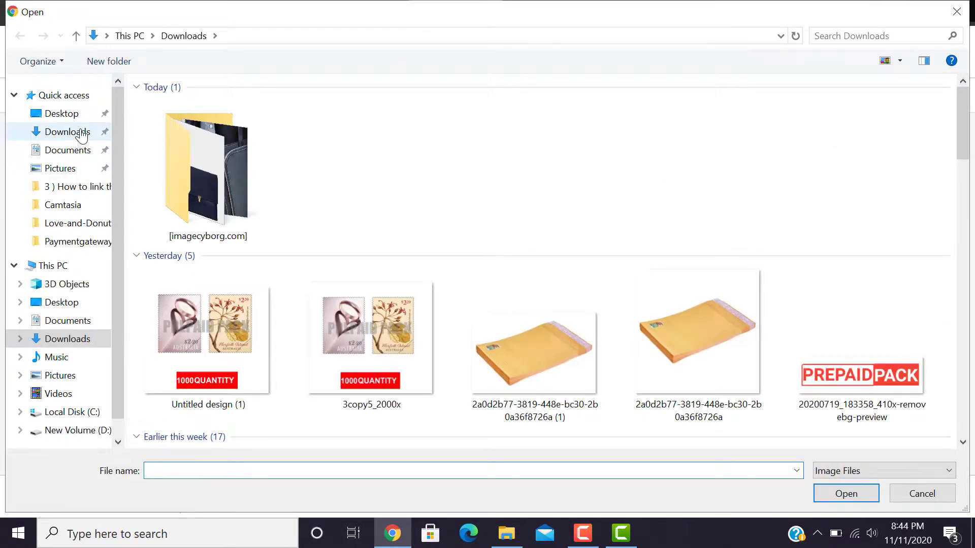
double_click(159, 162)
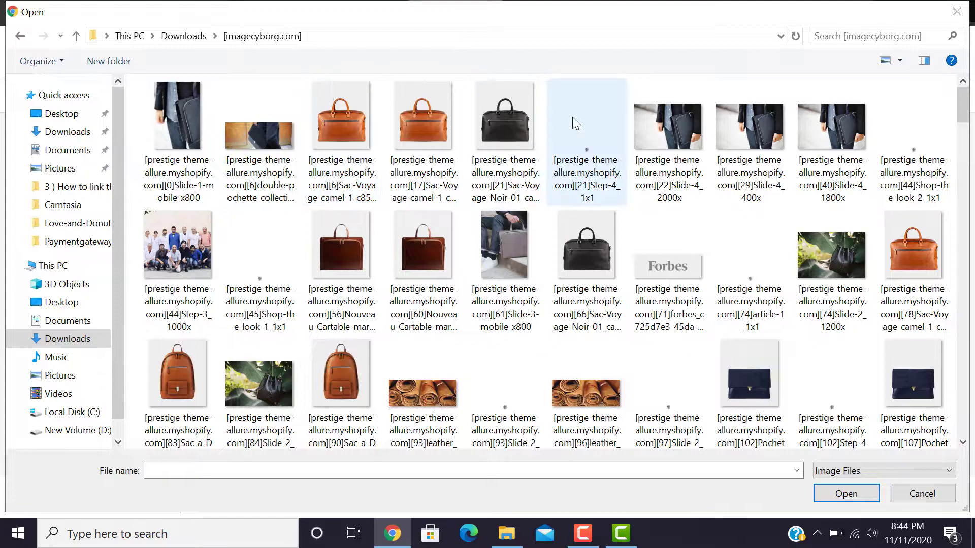
click(738, 145)
double_click(738, 145)
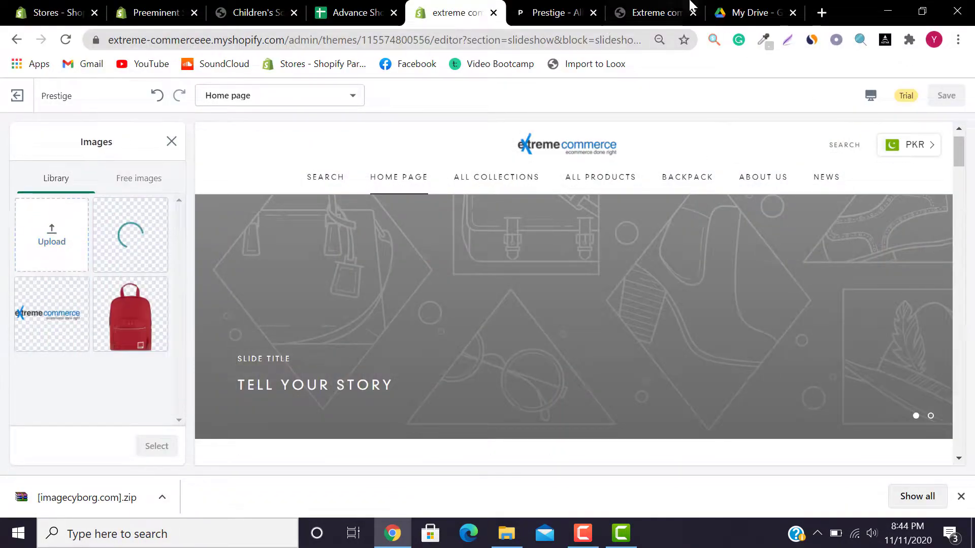
- Compare the first and second slides on the Prestige demo store with the slide in the theme editor
click(566, 7)
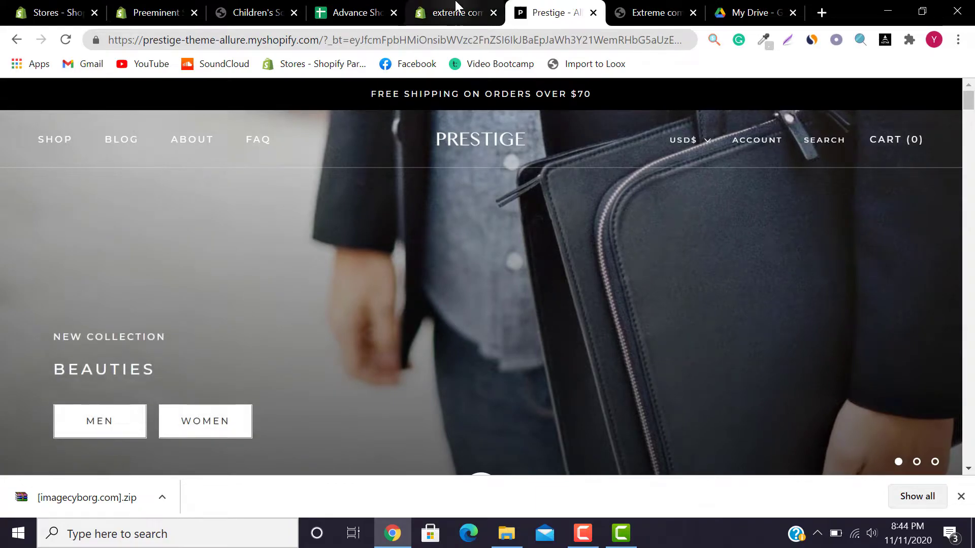
click(454, 11)
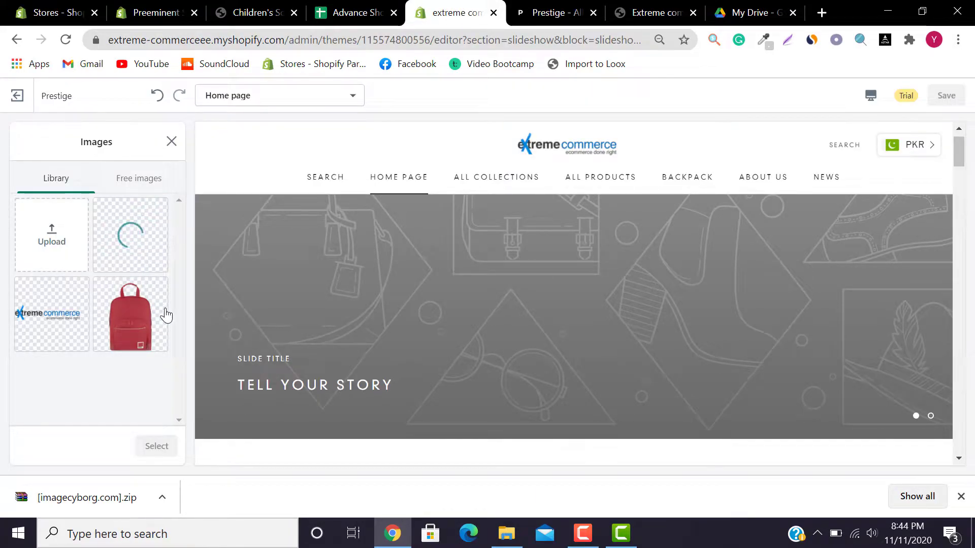
click(566, 7)
click(917, 463)
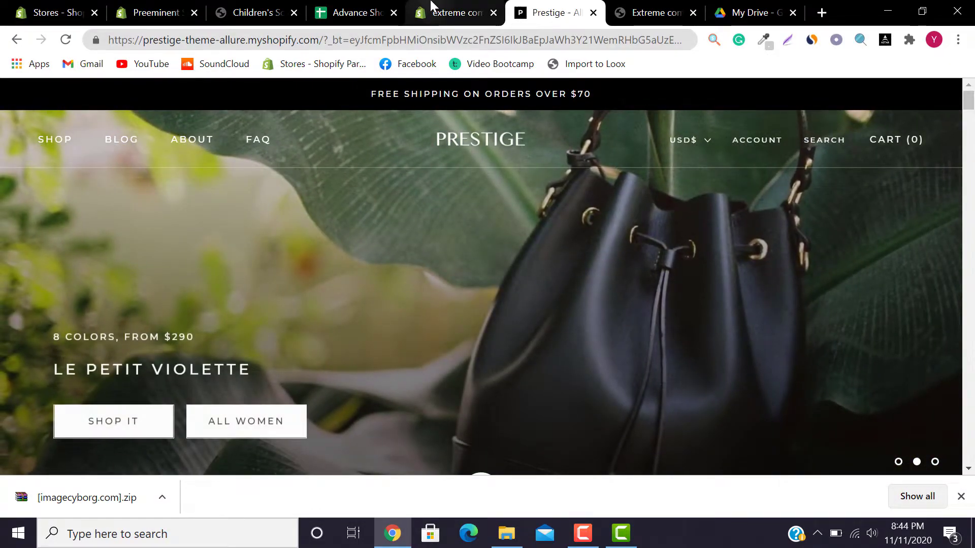
click(432, 7)
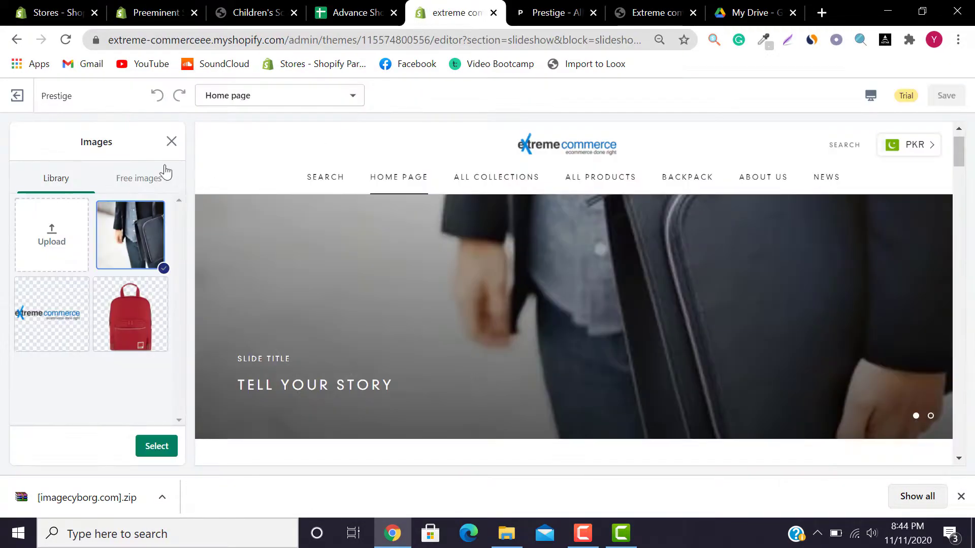
- Upload [74]Slide-2_1200x from the [imagecyborg.com] folder and confirm the image selection for the first slide
click(59, 262)
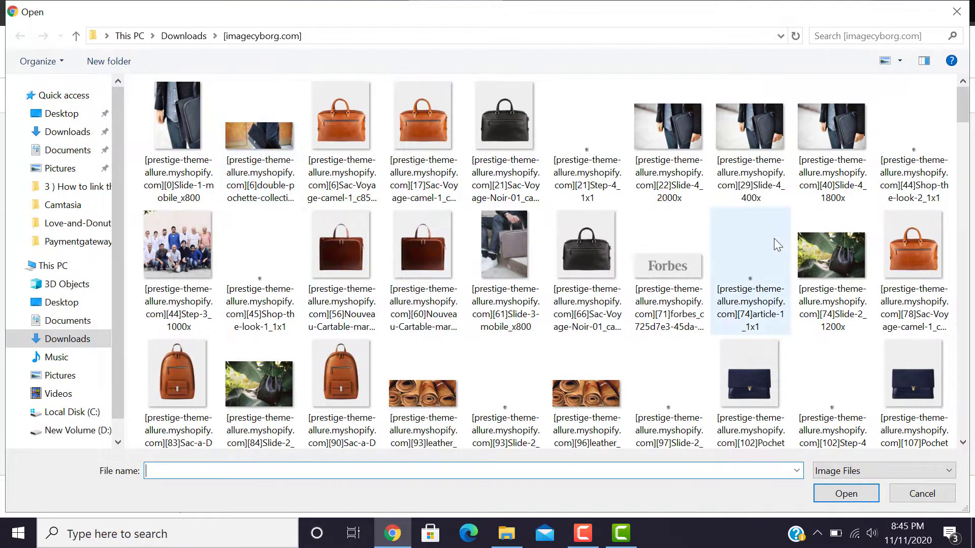
click(833, 257)
click(844, 493)
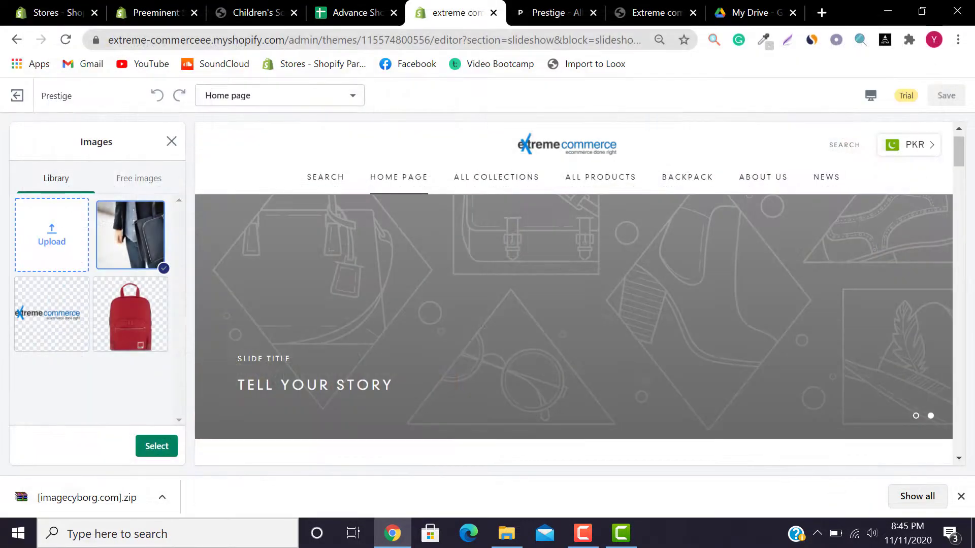
click(155, 447)
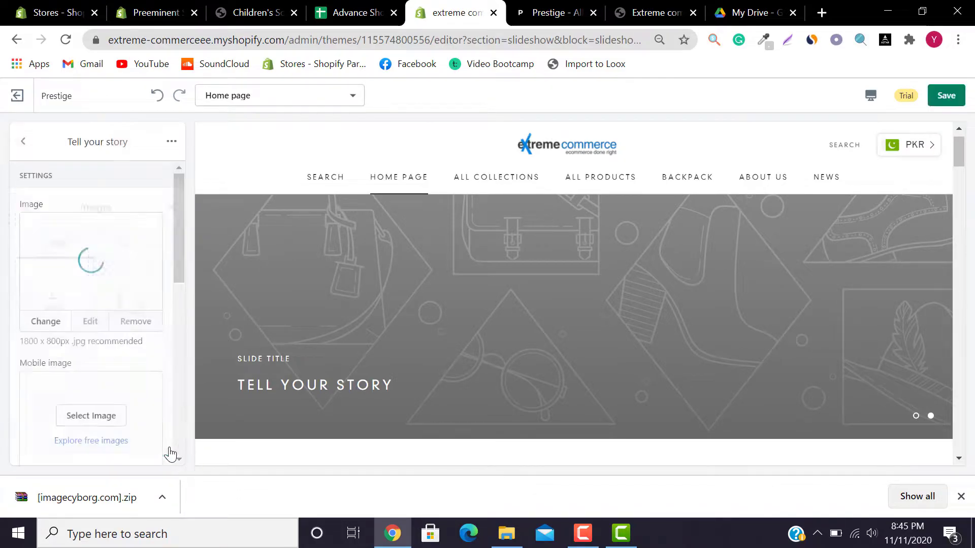
- Remove the first slide's black handbag image and set the library photo of the person holding a black document bag instead
drag(178, 212, 182, 221)
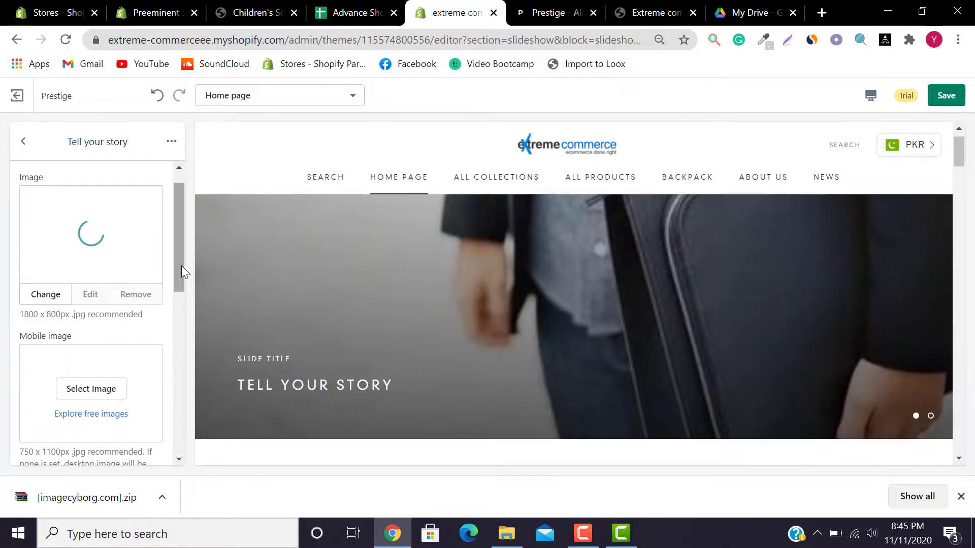
drag(176, 261, 184, 291)
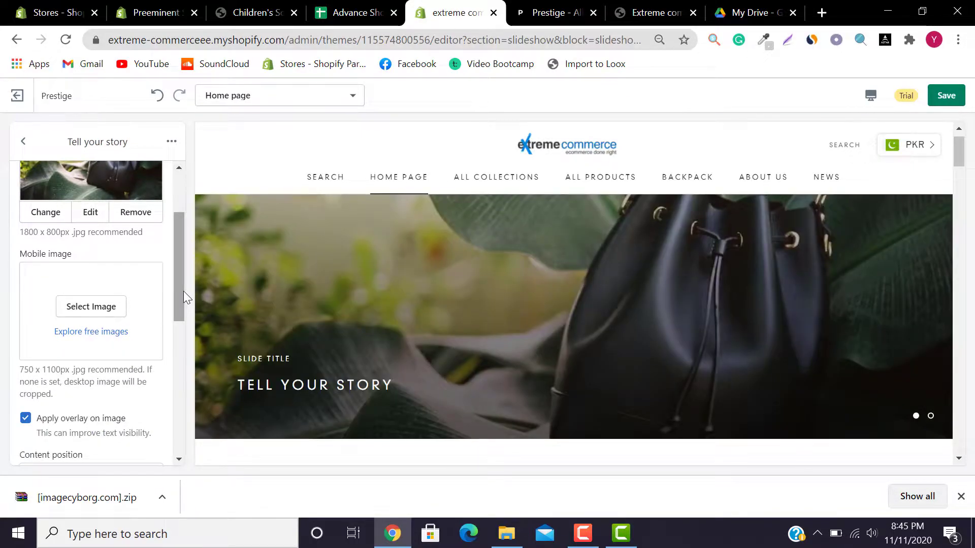
drag(184, 291, 182, 251)
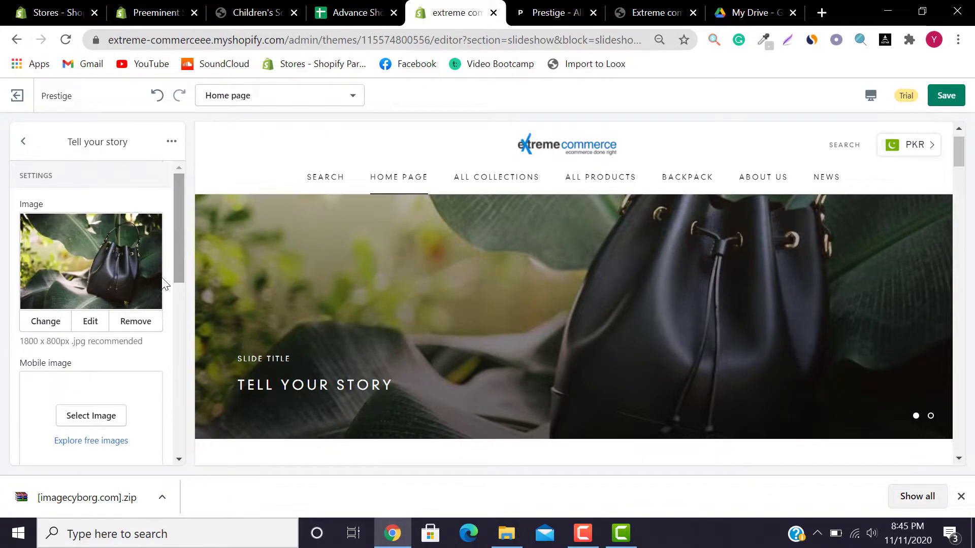
click(154, 327)
click(87, 257)
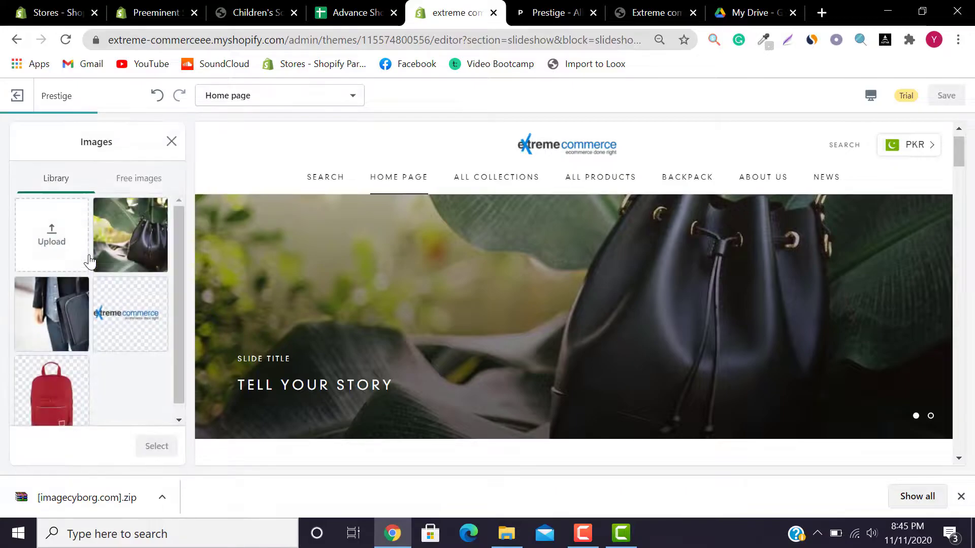
click(57, 317)
click(156, 446)
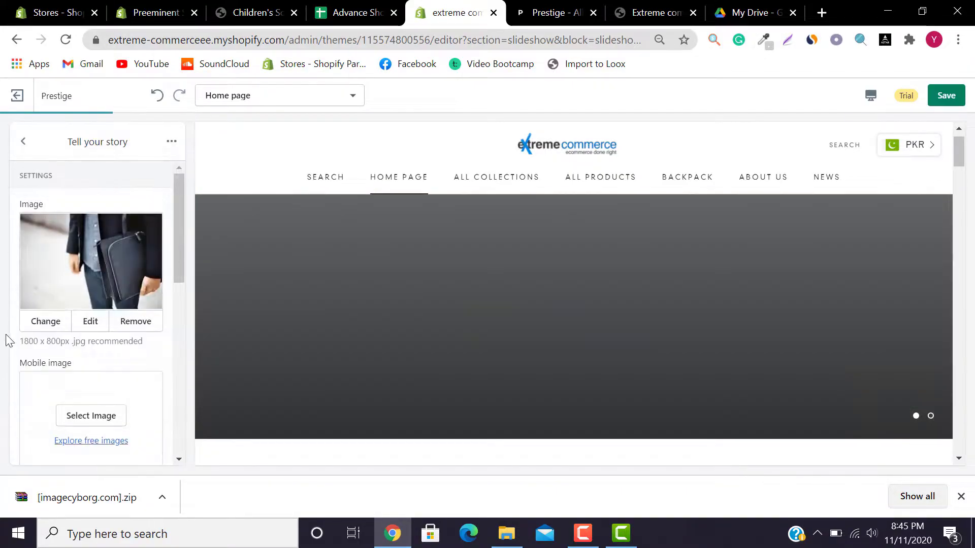
- Return to the Slideshow section and set the second slide's image to the black handbag photo from the library
drag(178, 248, 193, 195)
click(23, 141)
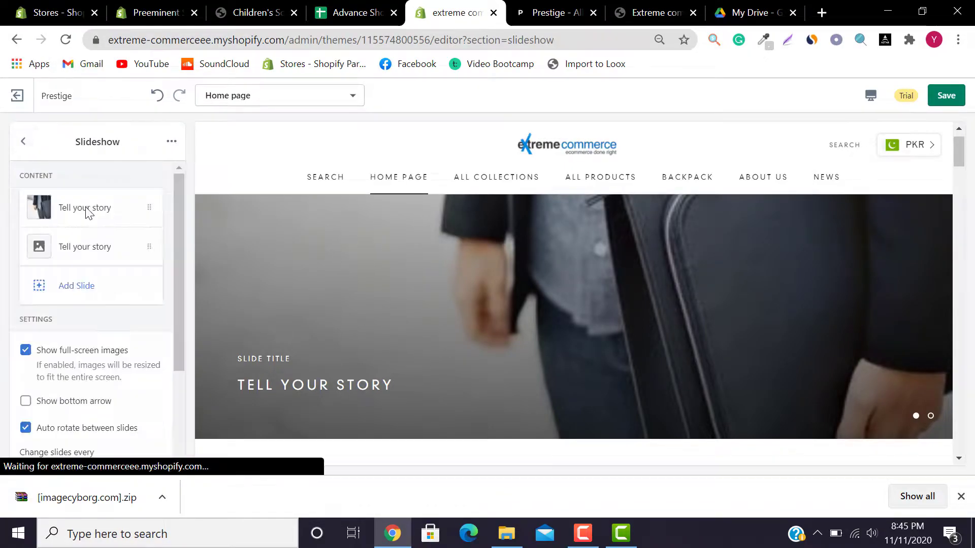
click(98, 249)
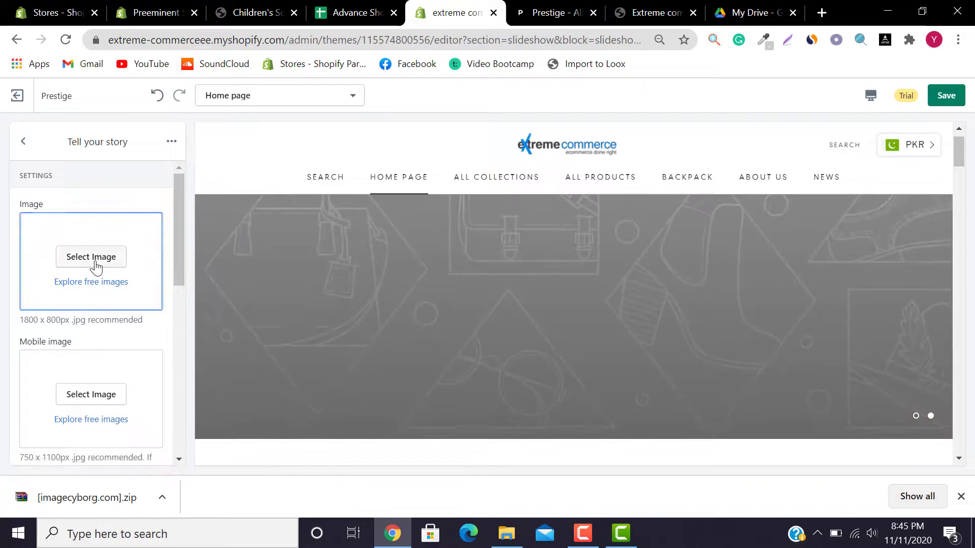
click(96, 265)
click(109, 257)
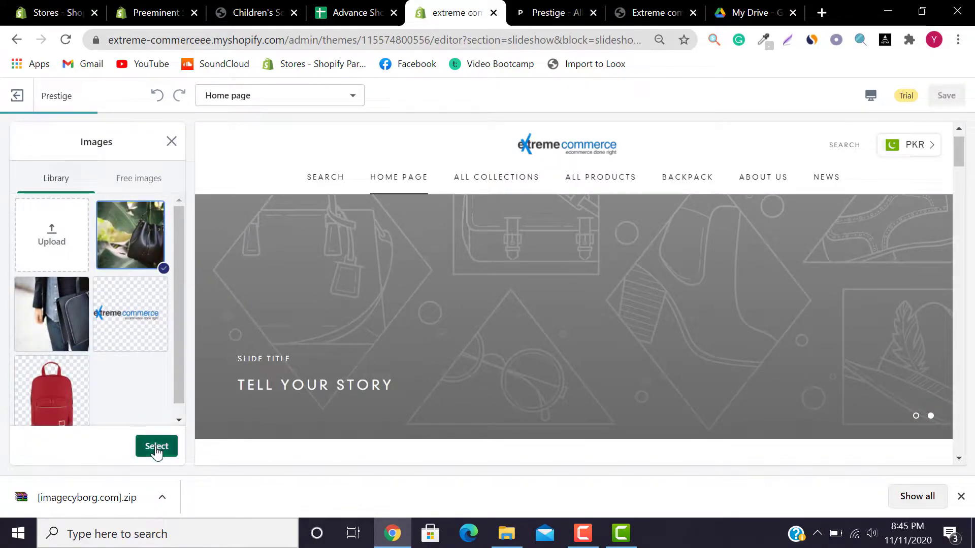
click(156, 452)
- View the third slide on the Prestige demo store and return to the theme editor
click(584, 7)
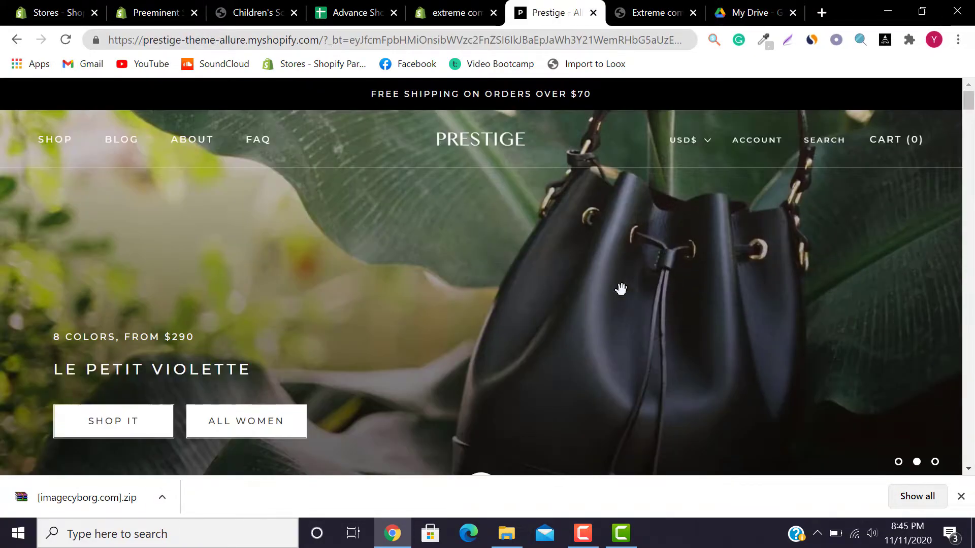
click(935, 462)
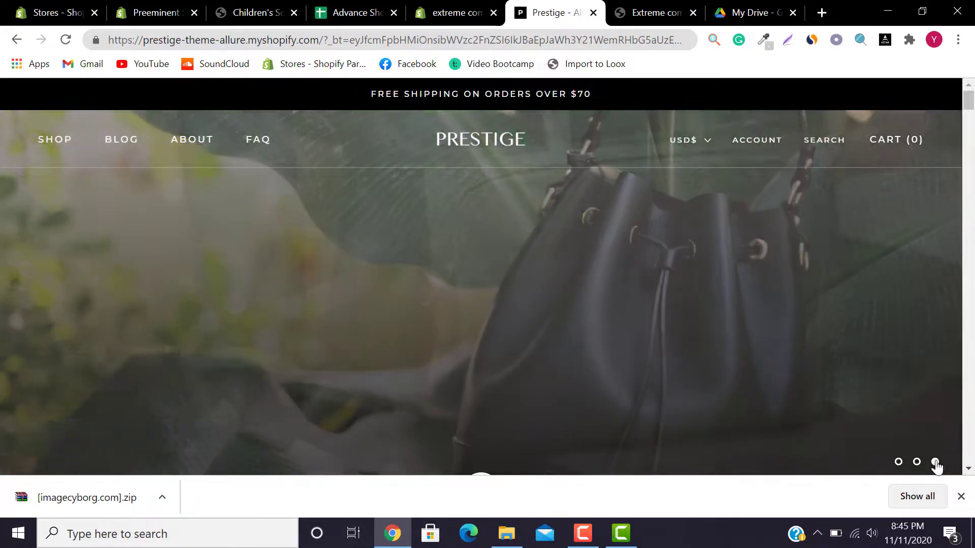
click(455, 8)
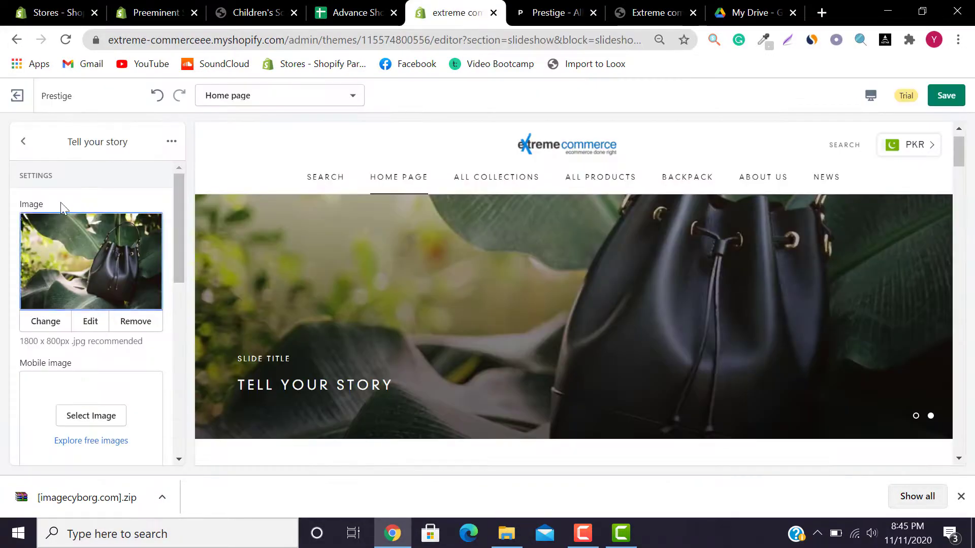
- Add a third slide to the slideshow and open the library for its main image
click(24, 142)
click(95, 293)
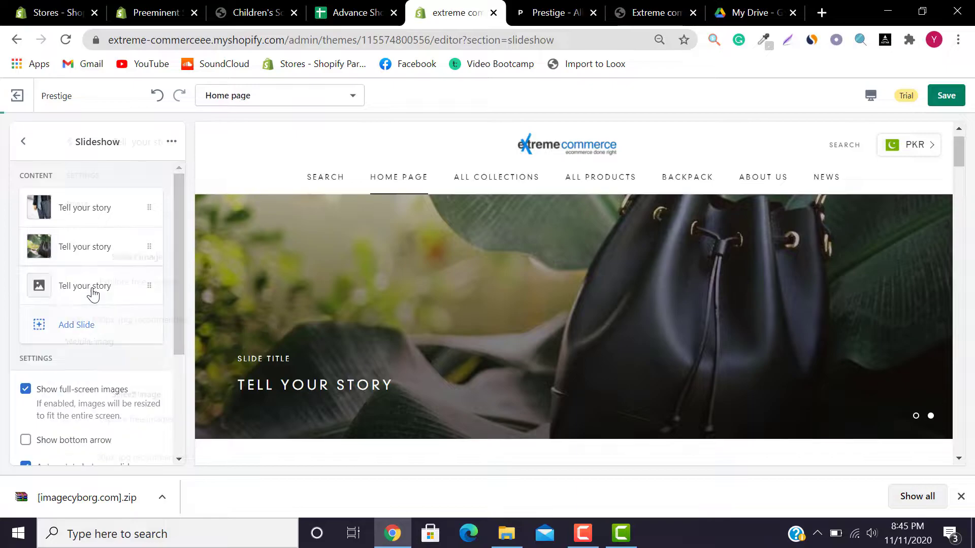
click(90, 261)
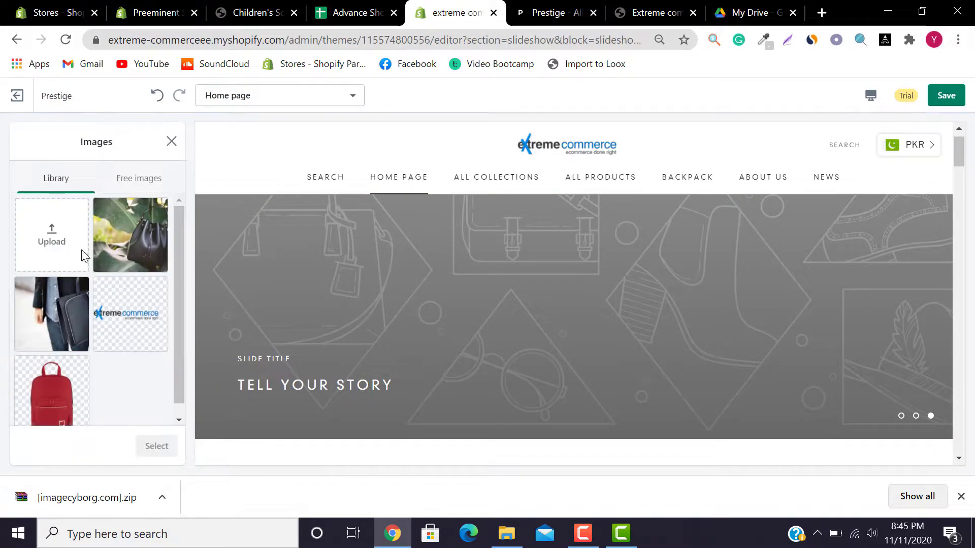
click(44, 245)
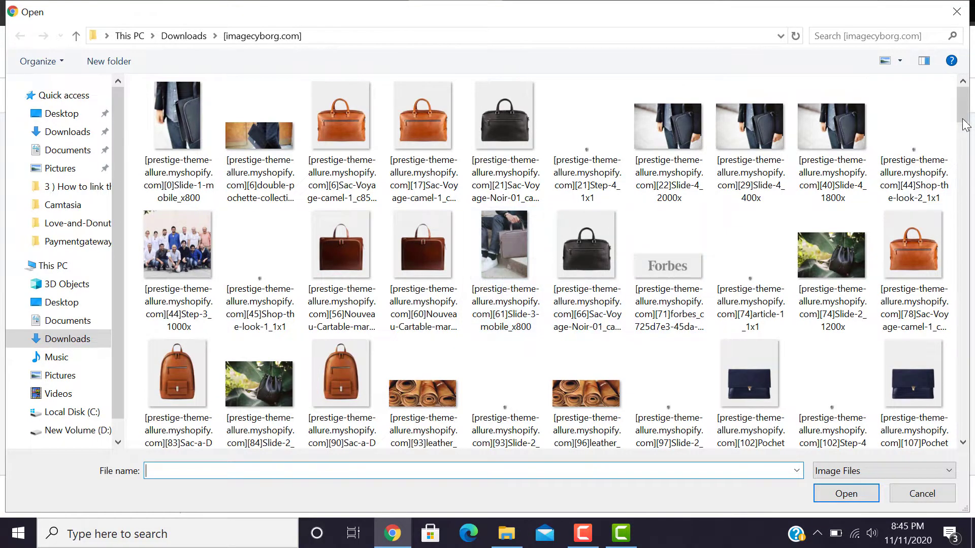
mouse_move(962, 116)
mouse_down()
mouse_move(962, 147)
mouse_move(961, 115)
mouse_up()
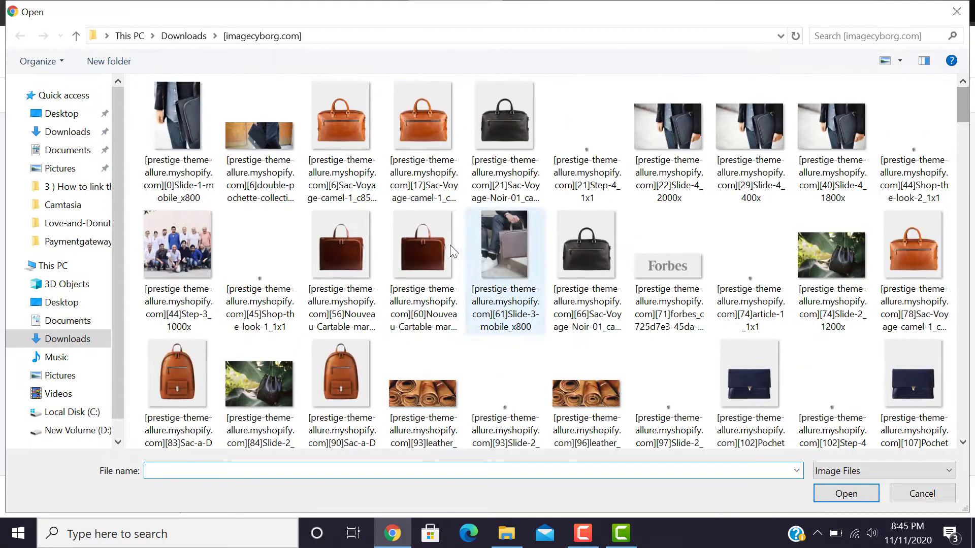
click(523, 248)
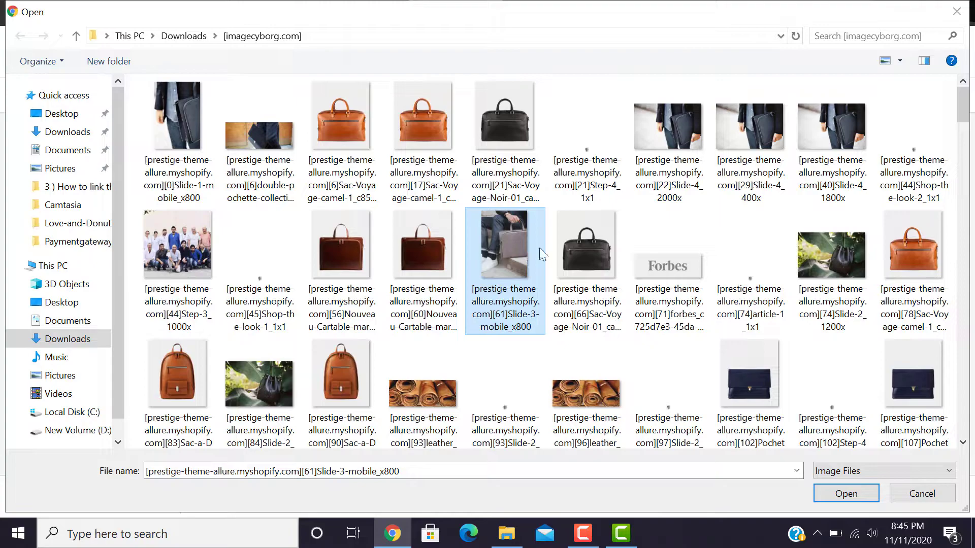
mouse_move(963, 117)
mouse_down()
mouse_move(974, 182)
mouse_move(973, 102)
mouse_up()
click(956, 11)
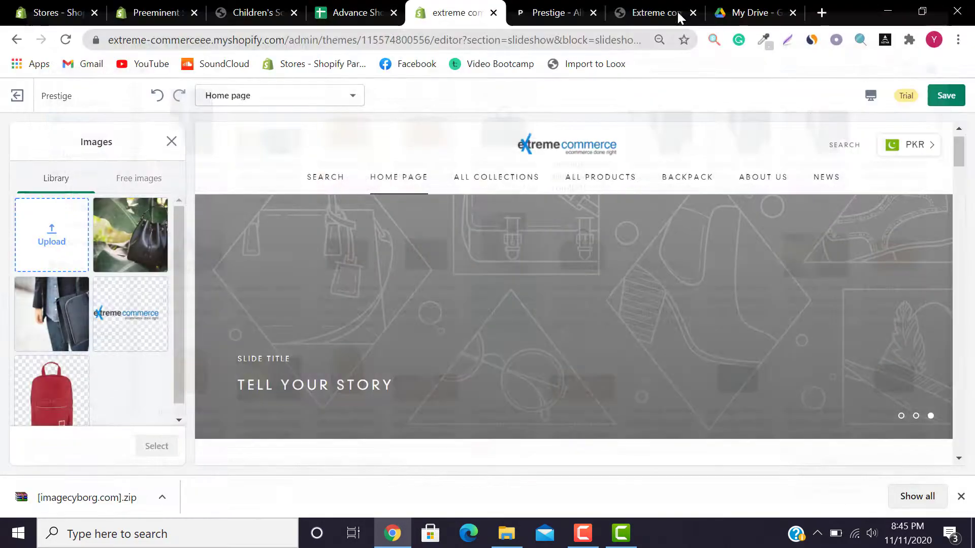
- Check the third slide on the Prestige demo store and try to upload [61]Slide-3-mobile_x800 from the imagecyborg.com folder to the image library
click(533, 6)
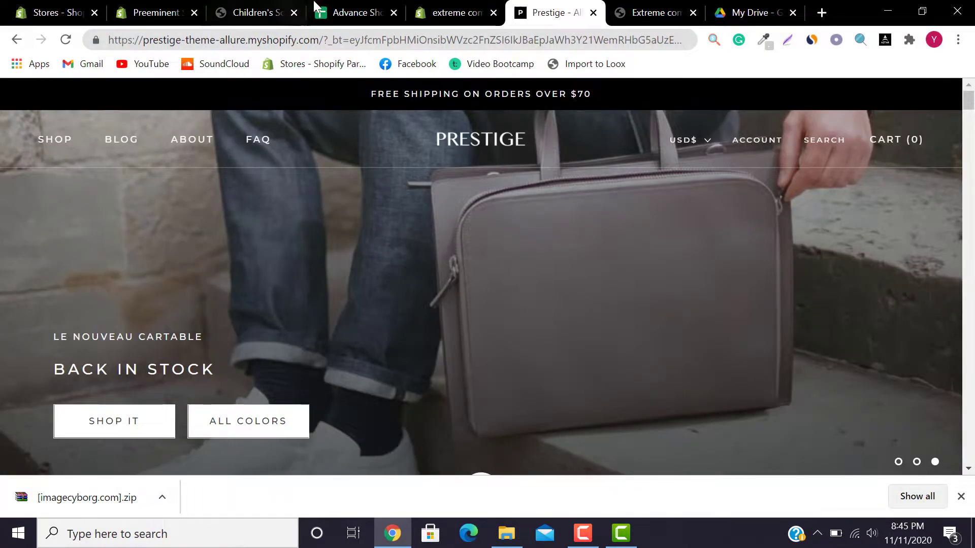
click(478, 11)
click(62, 250)
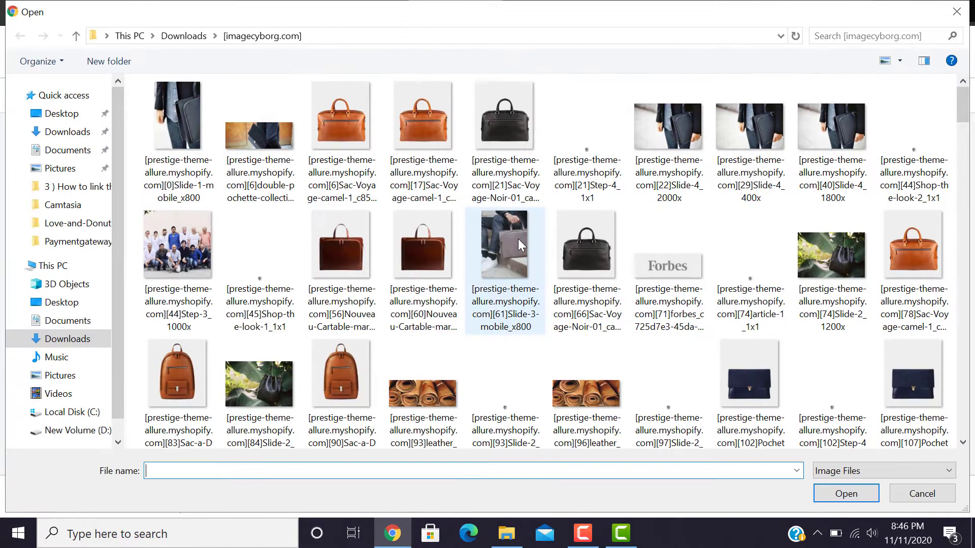
click(518, 239)
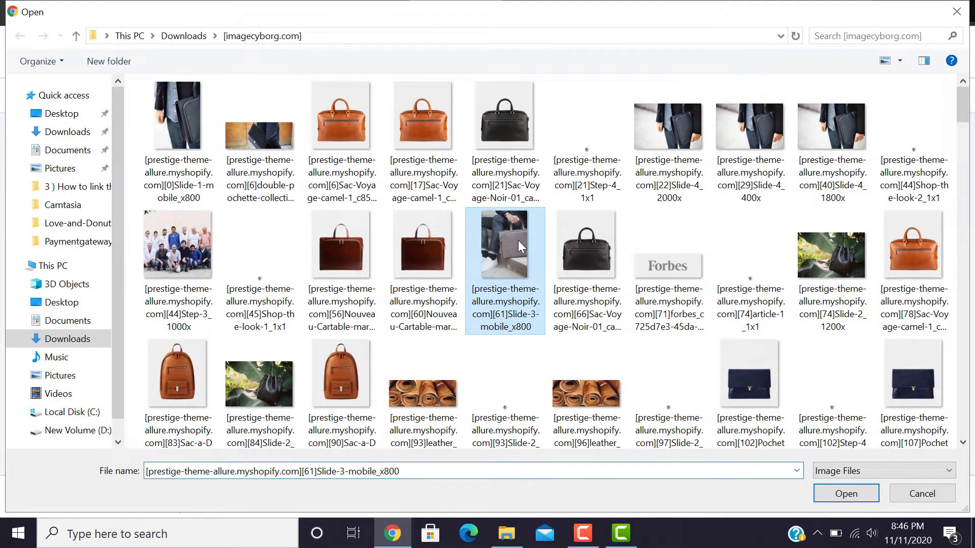
click(843, 494)
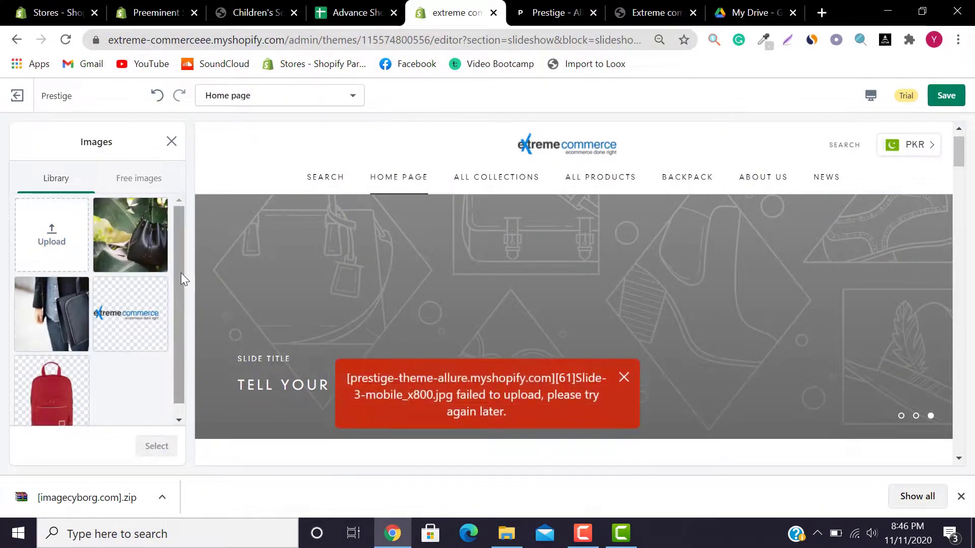
click(624, 371)
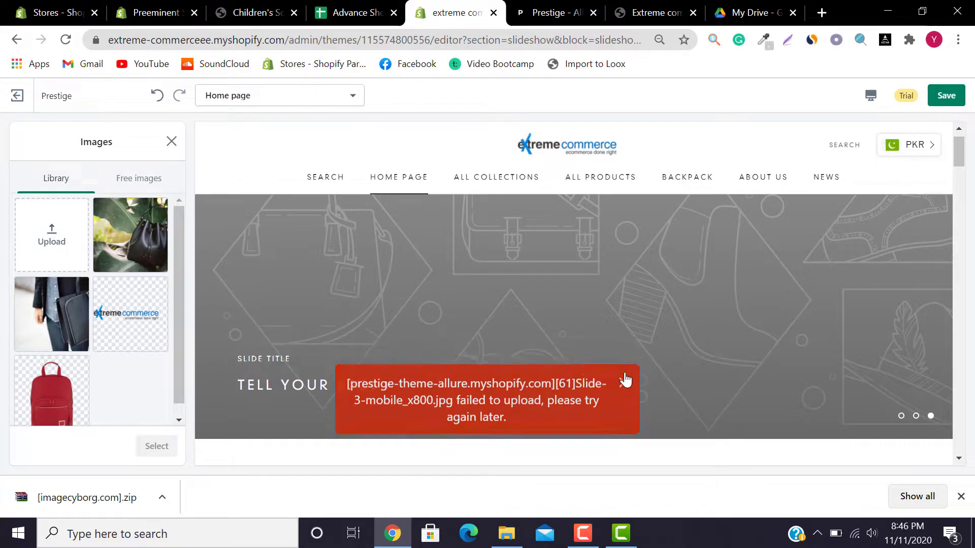
- Upload [418]Slide-3-mobile_x800 from the imagecyborg.com folder, set it as the third slide's image and view it in the preview
click(88, 246)
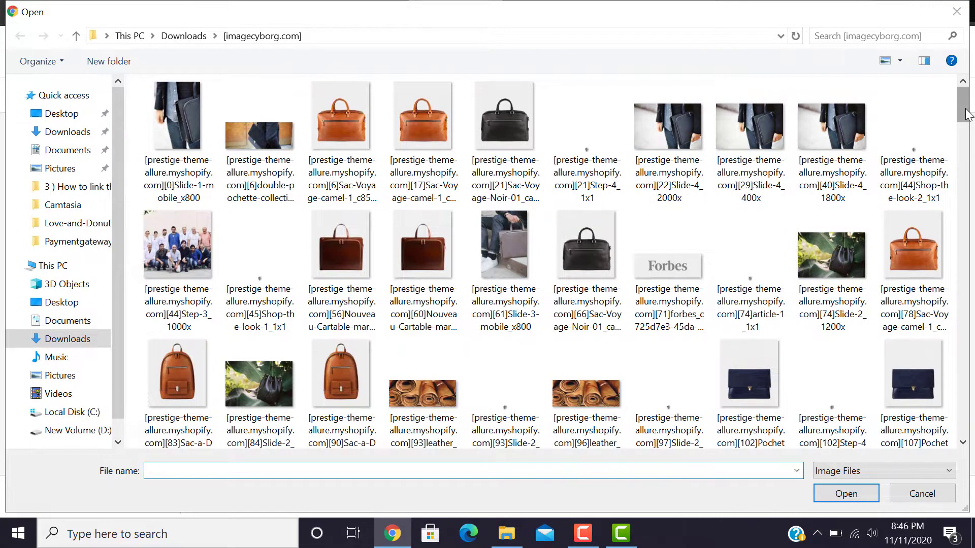
drag(966, 114, 973, 205)
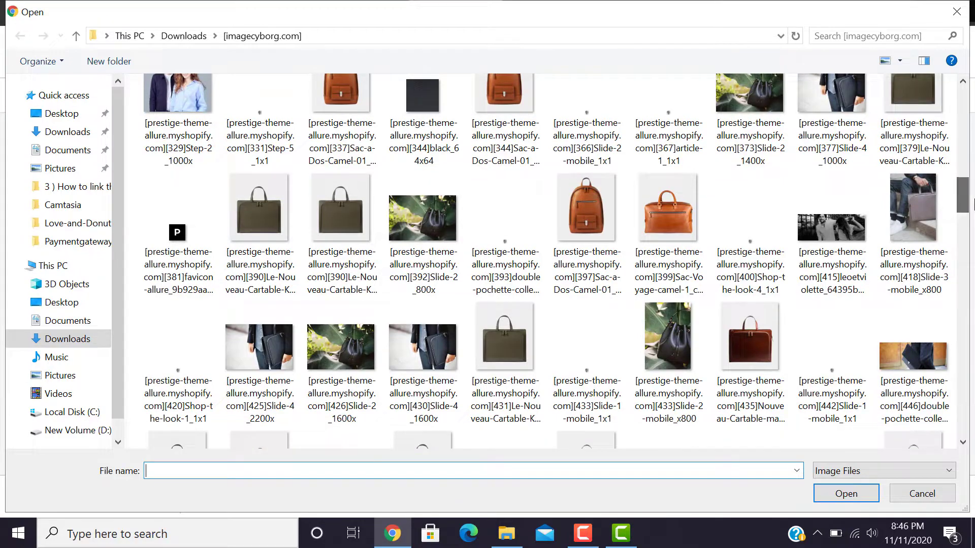
click(927, 205)
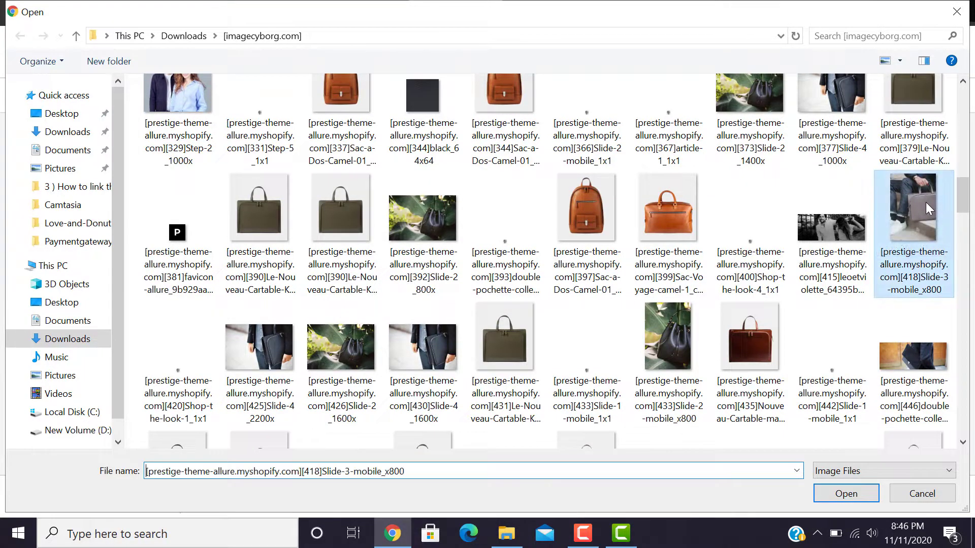
click(838, 496)
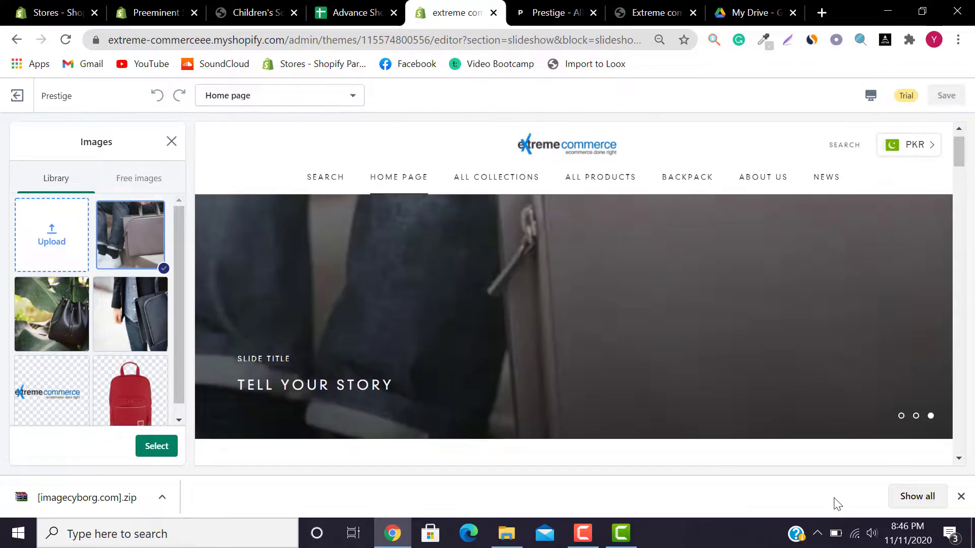
click(157, 446)
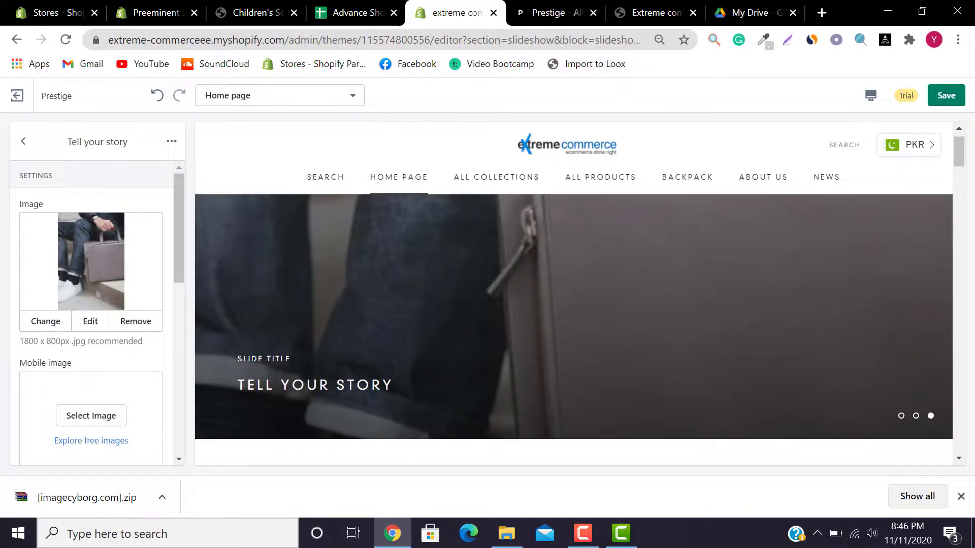
mouse_move(957, 153)
mouse_down()
mouse_move(958, 174)
mouse_move(958, 147)
mouse_up()
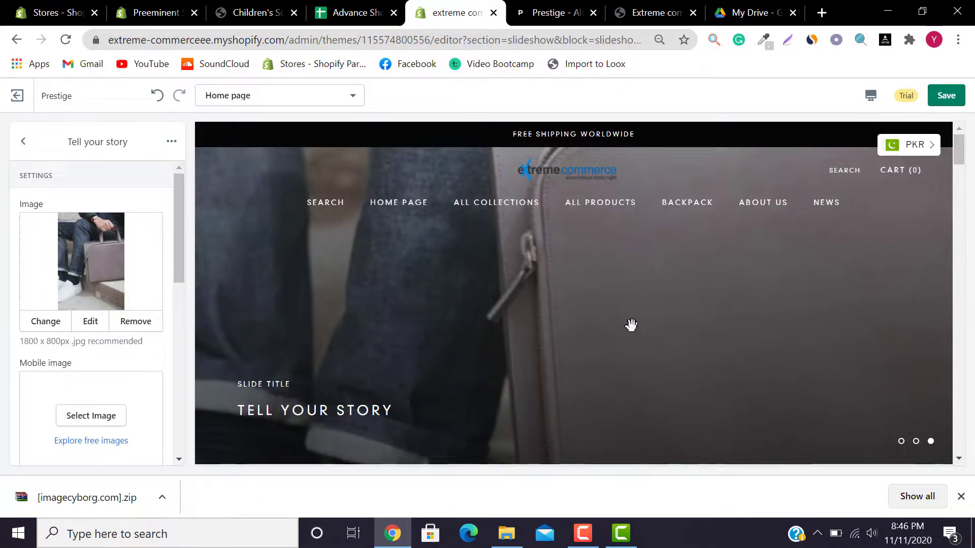
- Return to the Slideshow section, open the first slide and look through its settings
click(15, 145)
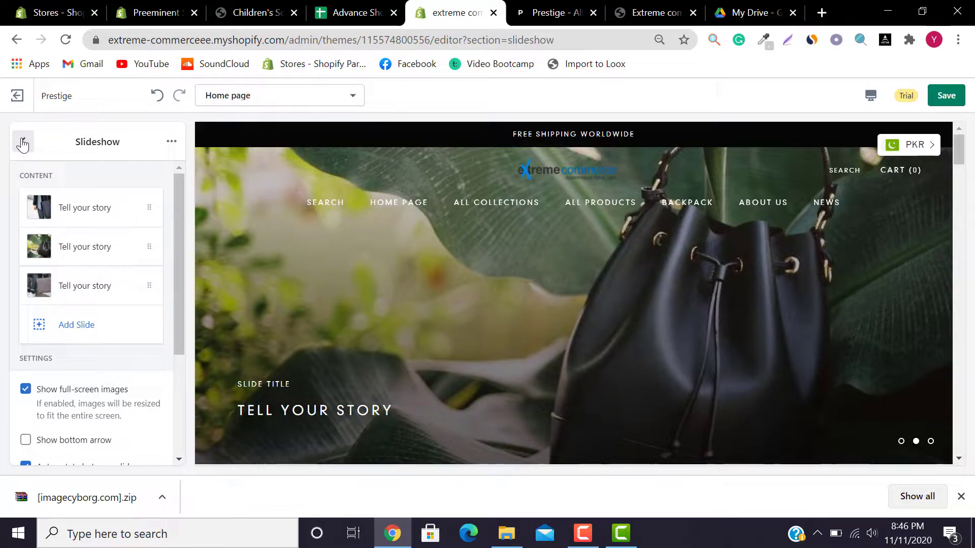
click(90, 208)
drag(174, 203, 182, 267)
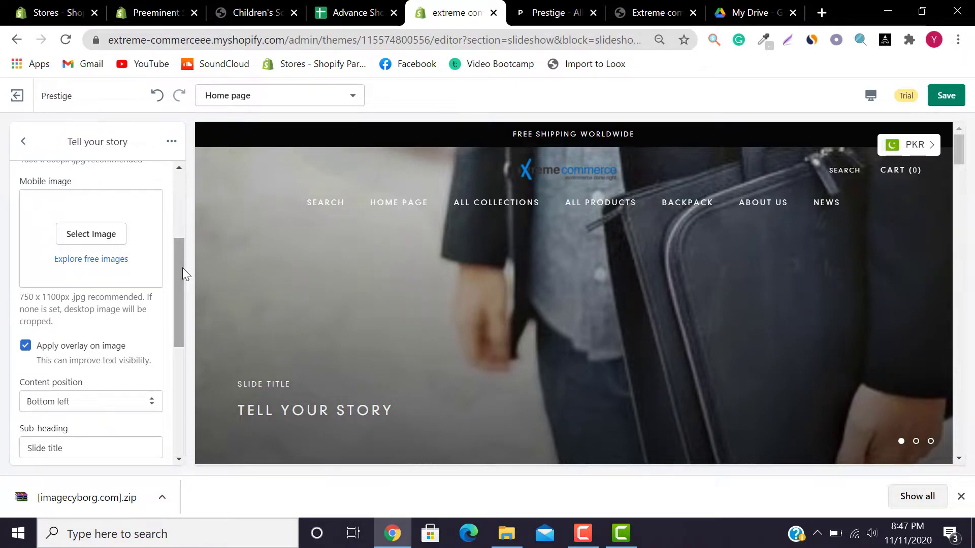
drag(182, 267, 193, 122)
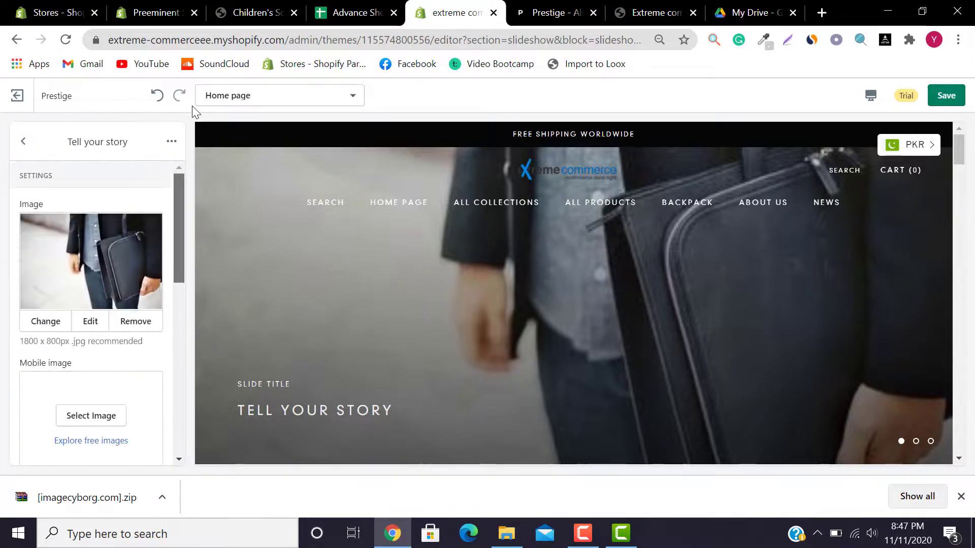
- Remove the first slide's image, browse the free images and set the library photo of the person holding a black document bag again
click(136, 321)
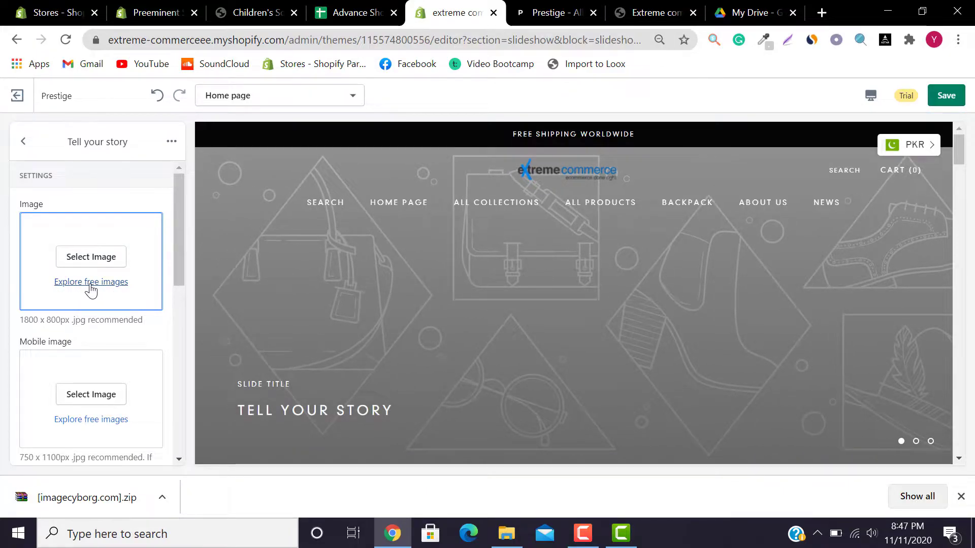
click(91, 285)
mouse_move(176, 258)
mouse_down()
mouse_move(180, 419)
mouse_move(212, 318)
mouse_move(197, 232)
mouse_move(163, 358)
mouse_move(165, 425)
mouse_move(170, 242)
mouse_move(178, 366)
mouse_move(179, 264)
mouse_up()
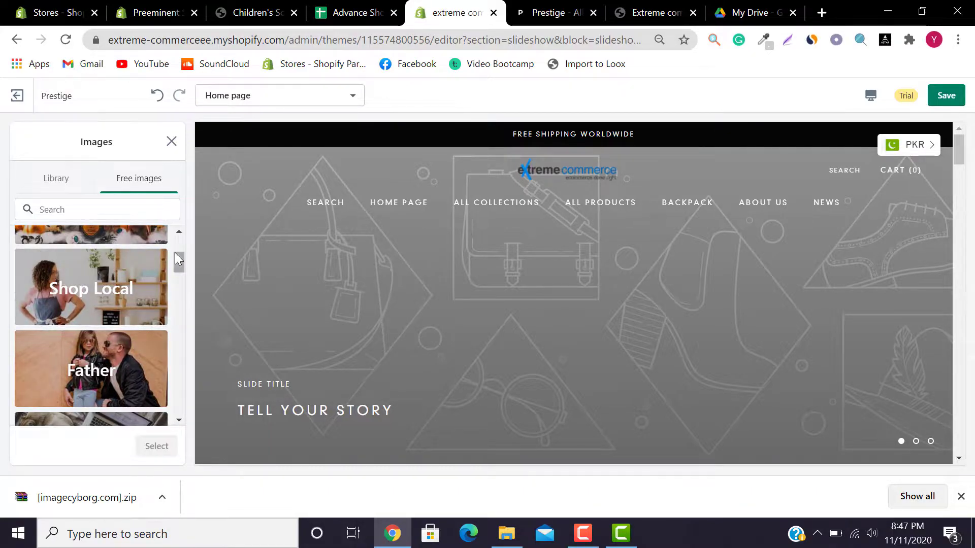
drag(177, 258, 175, 219)
click(54, 183)
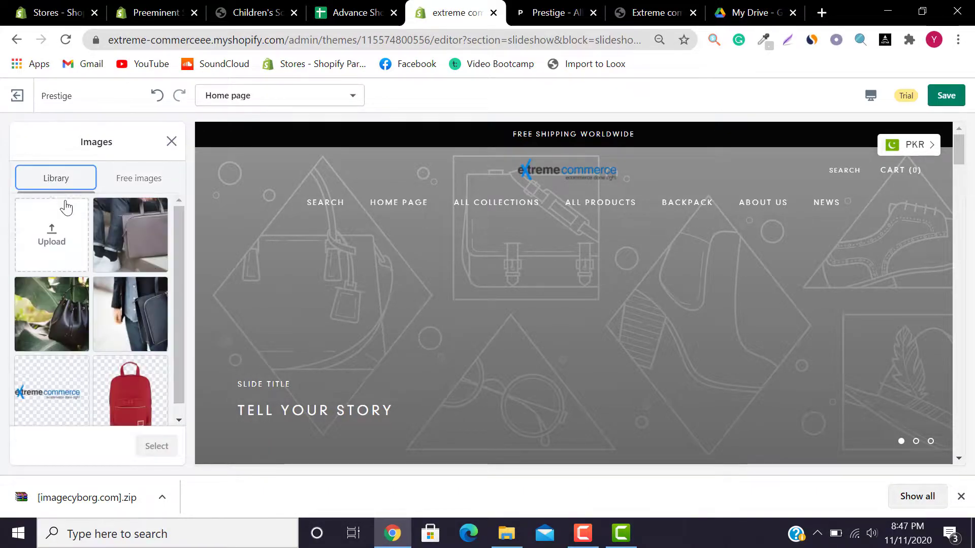
click(130, 314)
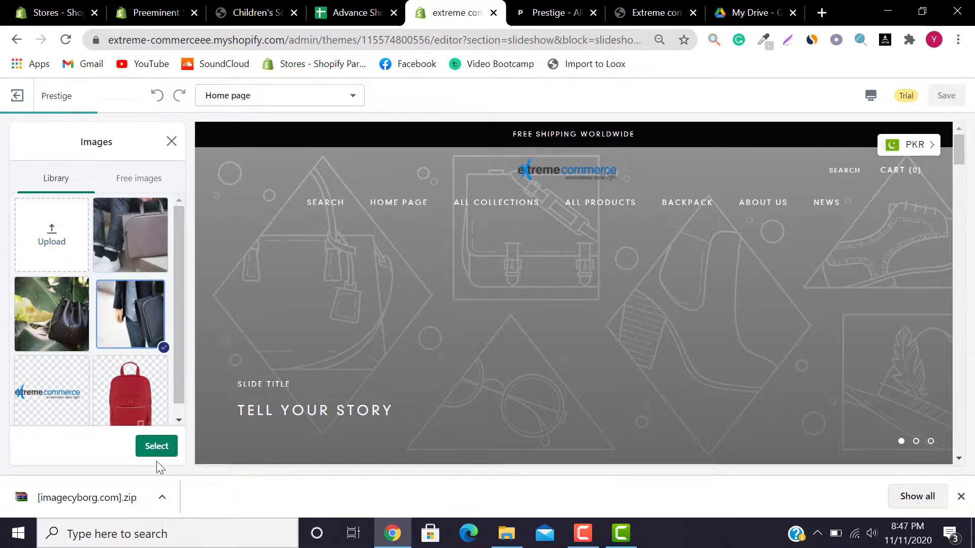
click(156, 445)
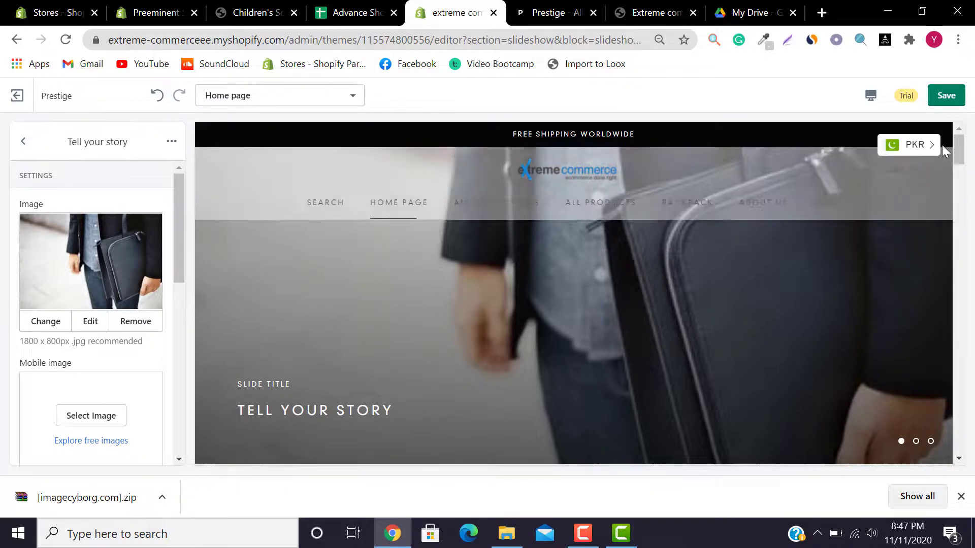
- Compare the text and buttons on the Prestige demo slide with the first, second and third slides in the theme editor preview
click(569, 14)
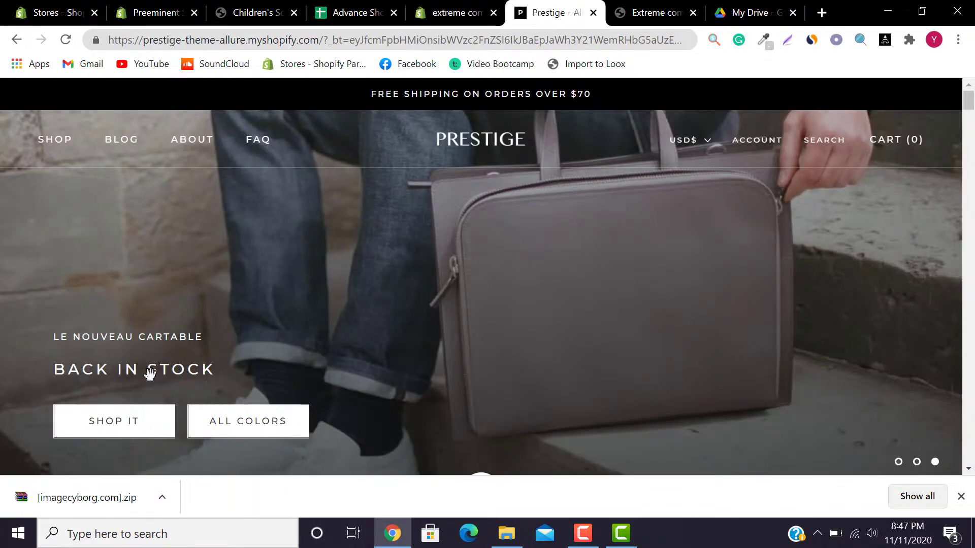
click(455, 13)
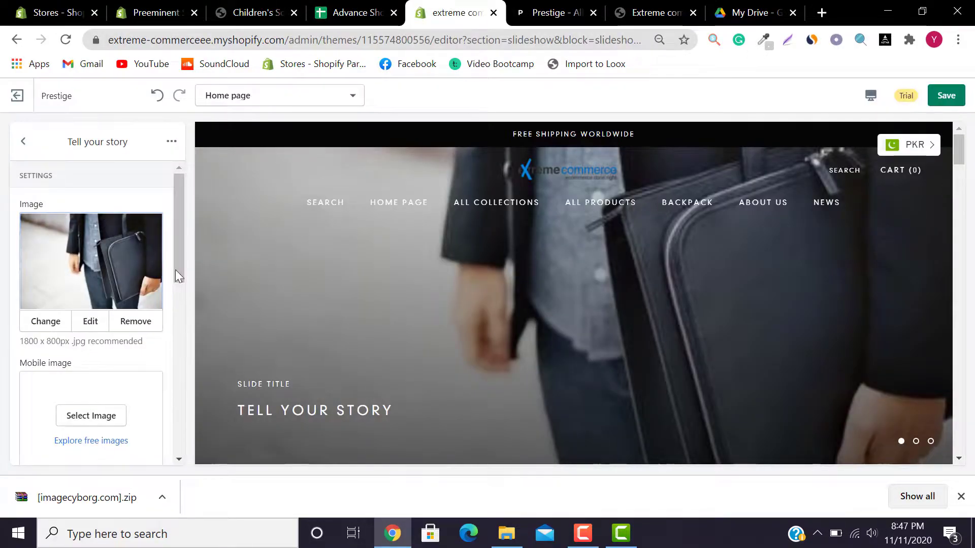
drag(181, 235, 177, 337)
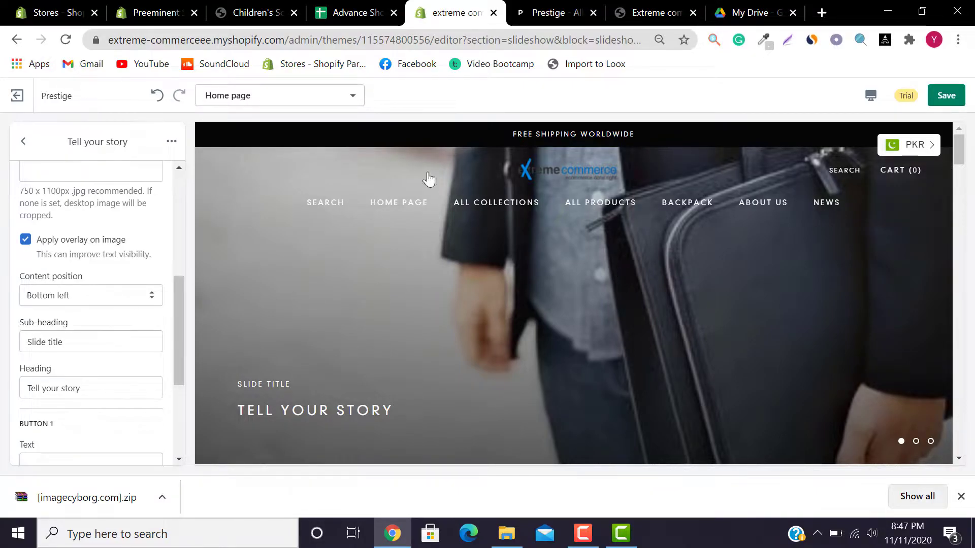
click(917, 442)
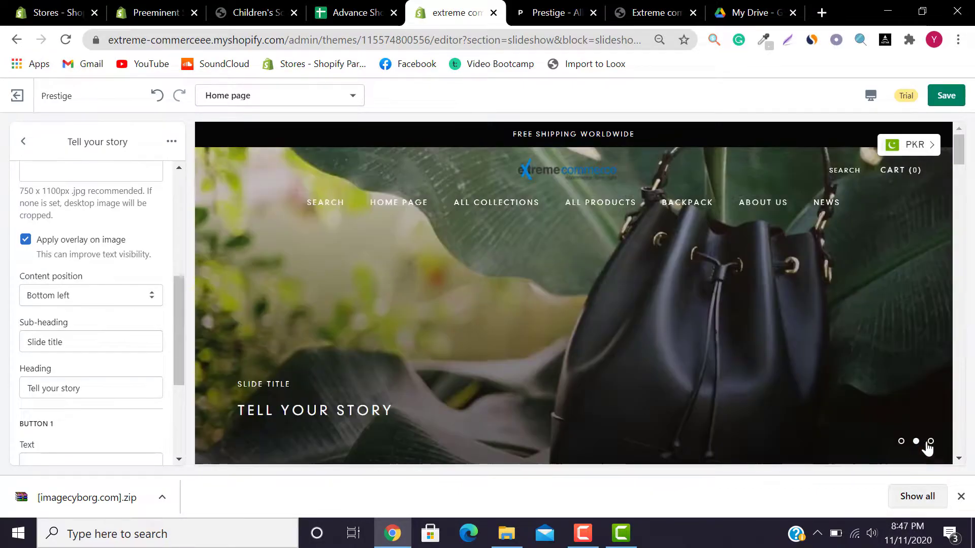
click(929, 443)
click(516, 8)
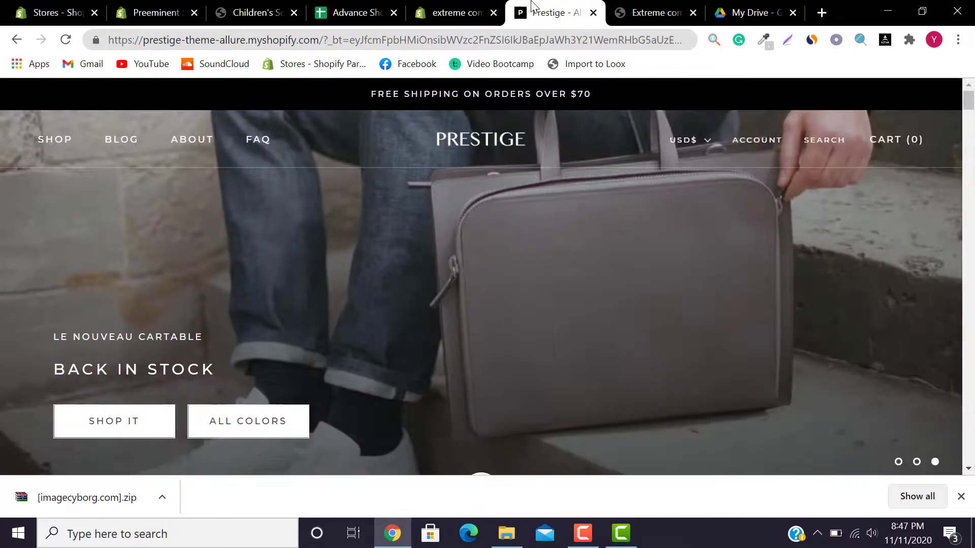
click(491, 6)
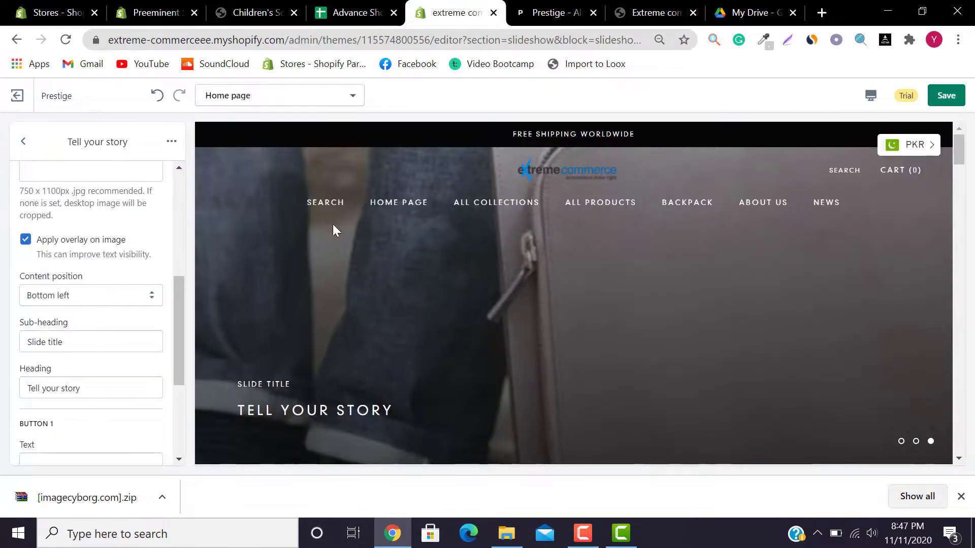
- Turn the first slide's image overlay off and back on to compare the text visibility
click(76, 241)
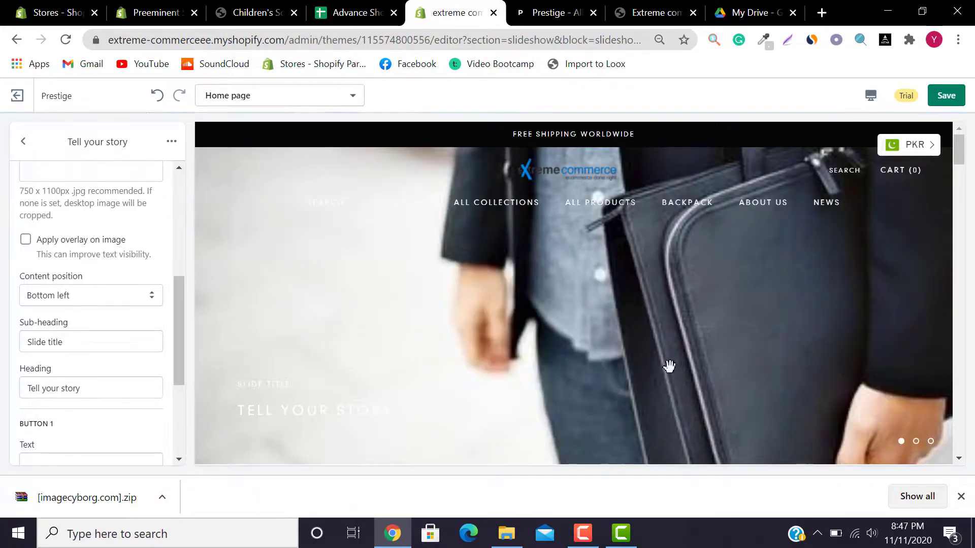
click(104, 247)
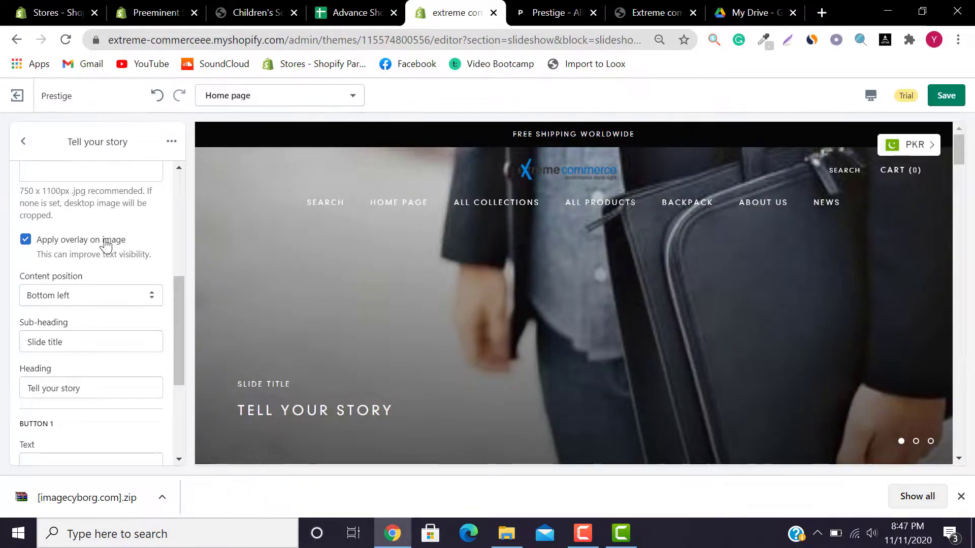
- Clear the first slide's sub-heading and heading text
drag(177, 311, 185, 366)
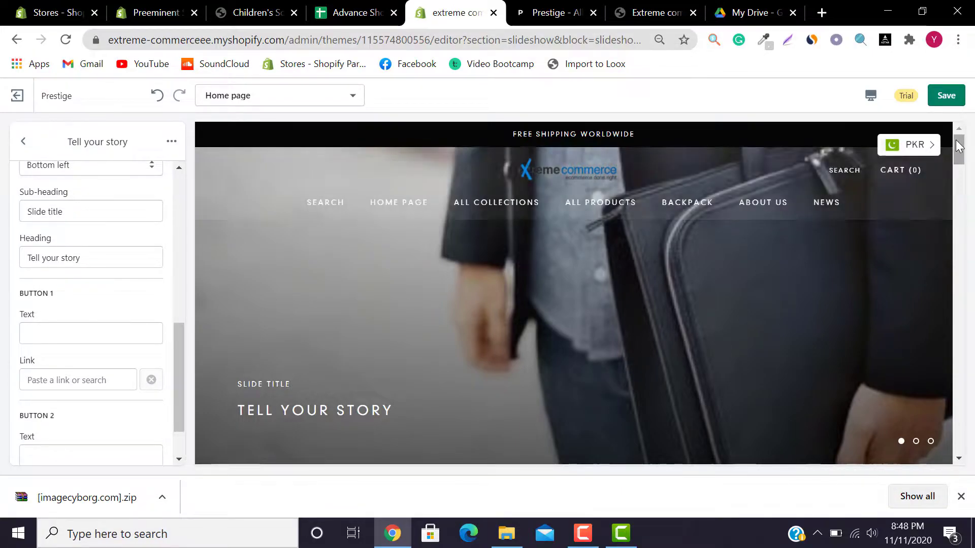
drag(958, 147, 959, 150)
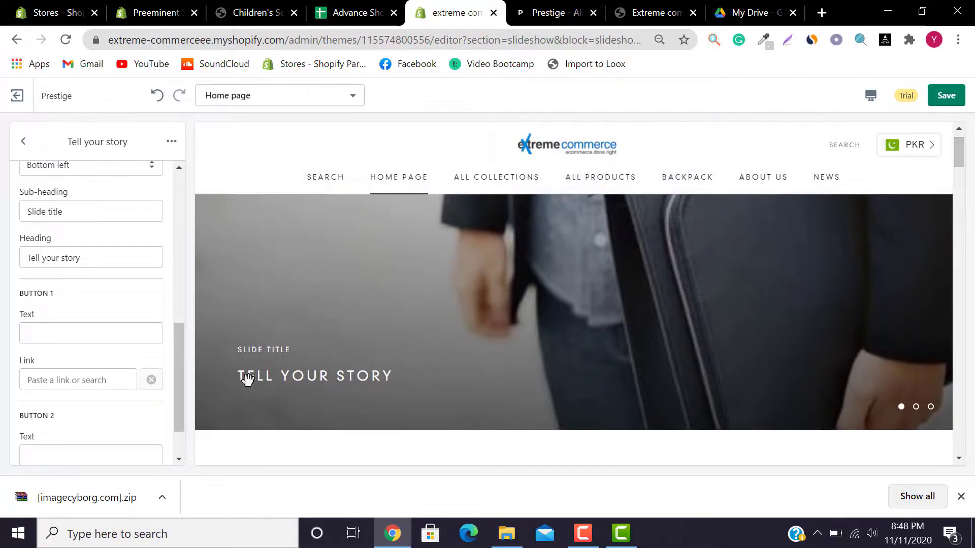
triple_click(85, 208)
key(BackSpace)
triple_click(90, 254)
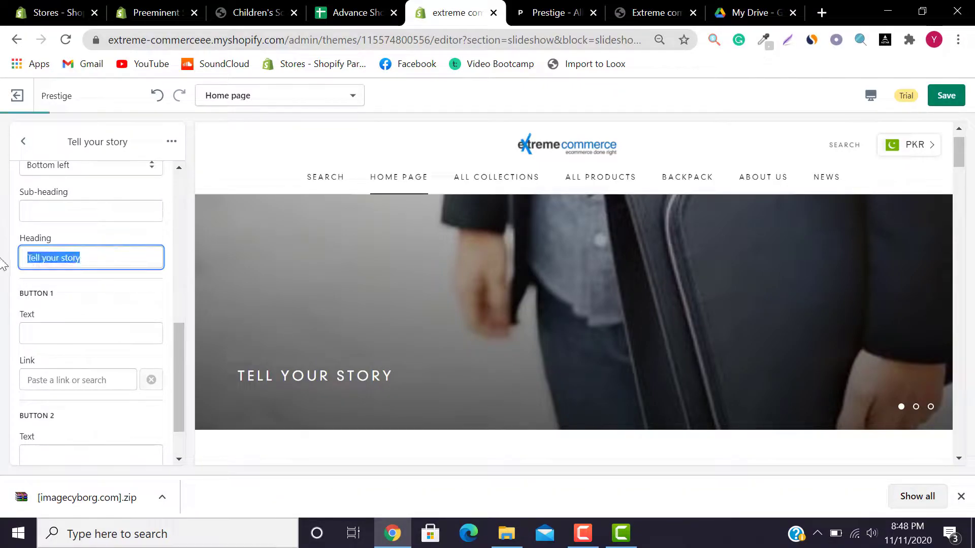
key(BackSpace)
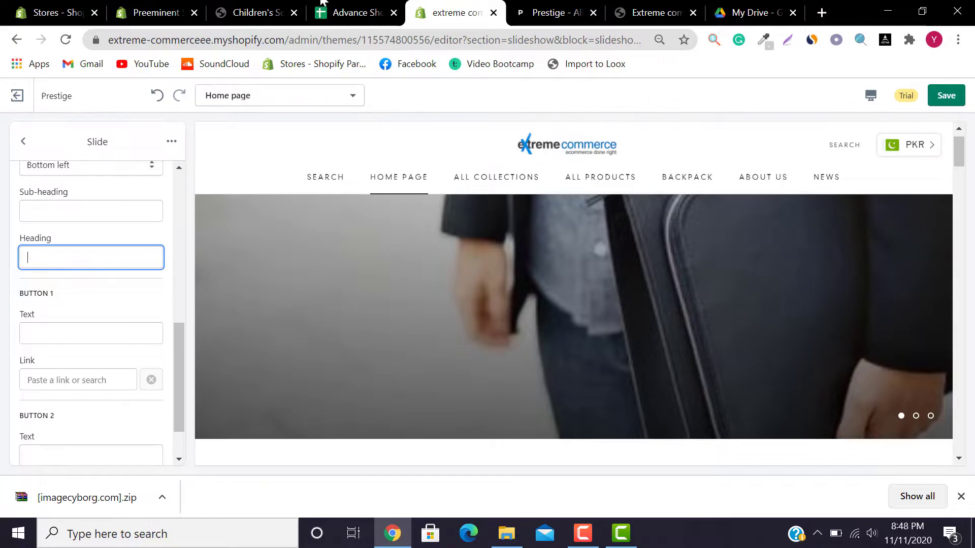
- Check the Prestige demo slide's text, and set the first slide's heading to "BACK IN STOCK" and its sub-heading to "NEW ARRIVALS"
click(546, 12)
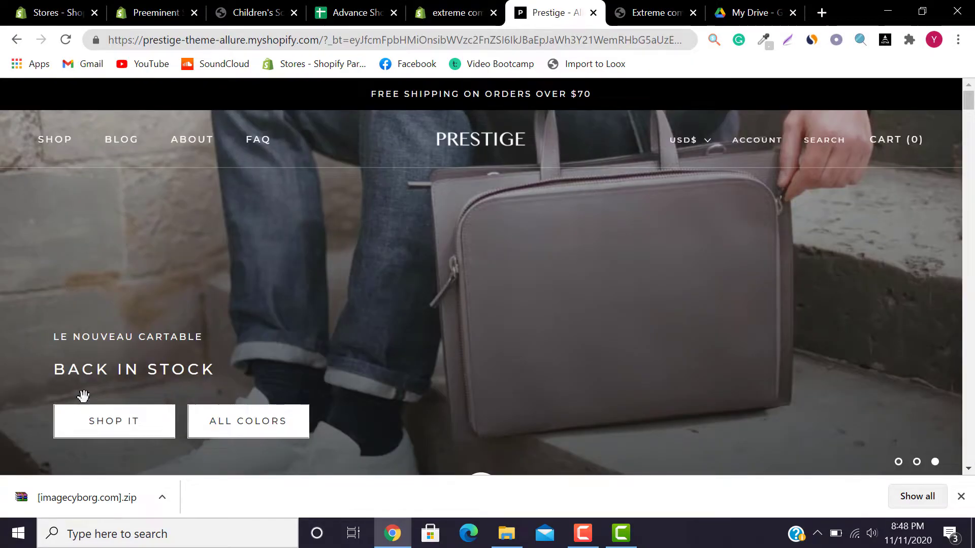
click(459, 11)
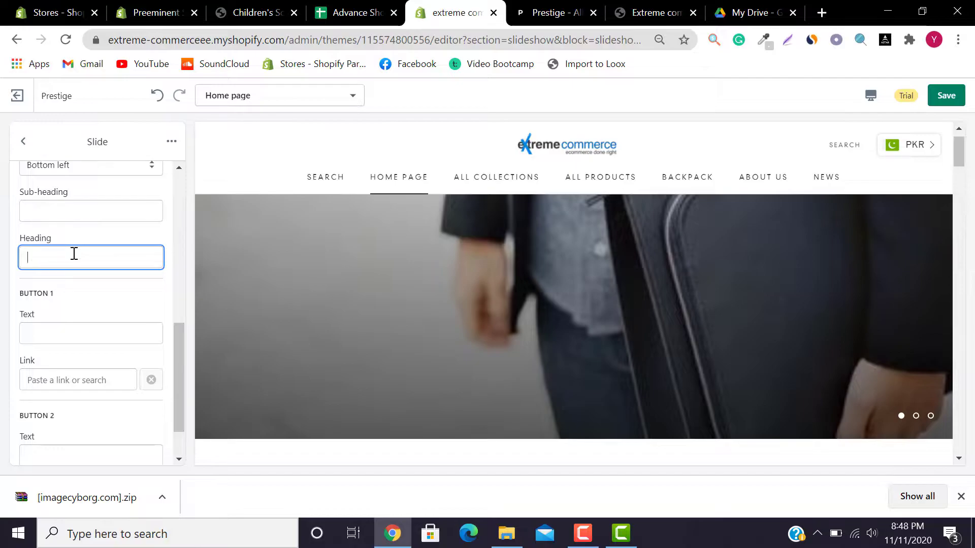
text(AC)
key(BackSpace)
key(BackSpace)
text(ABACK IN ST)
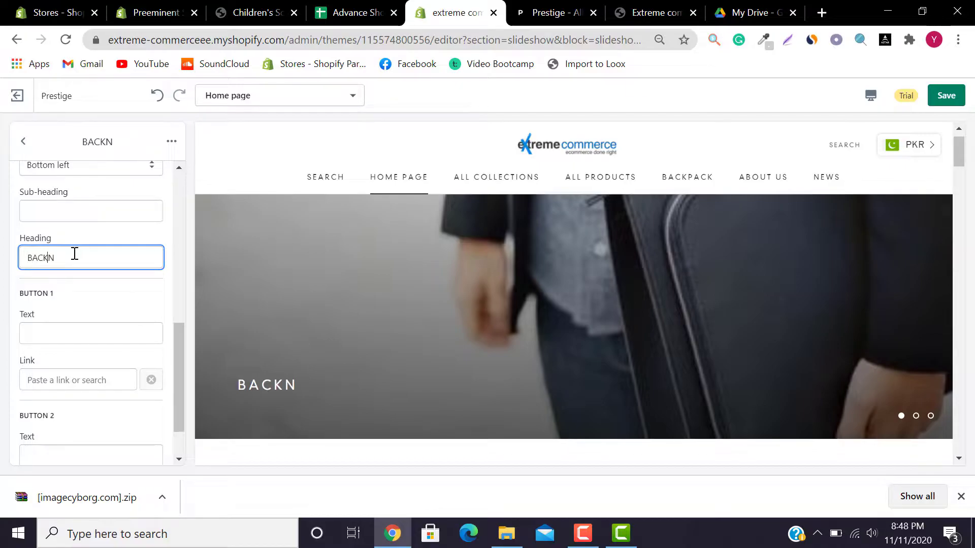
text(OCKN)
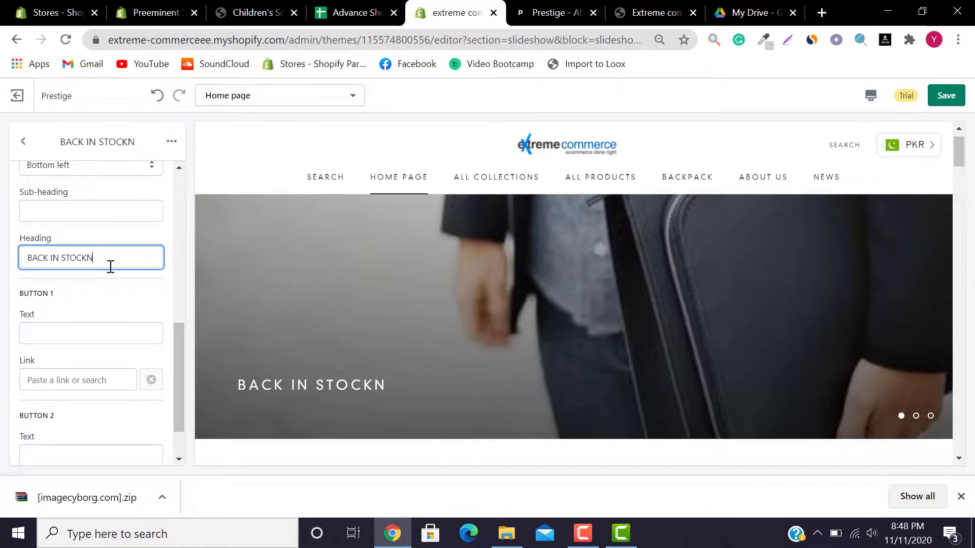
key(BackSpace)
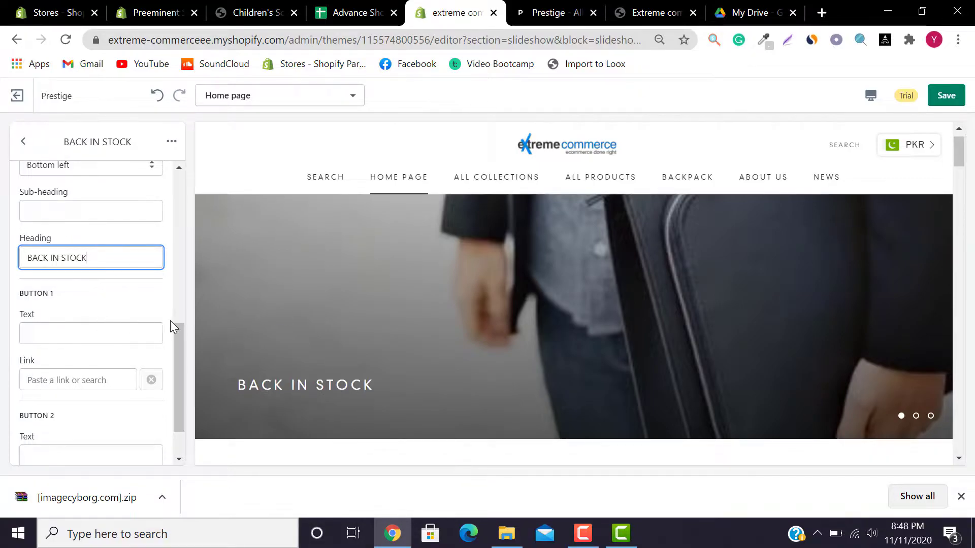
click(82, 217)
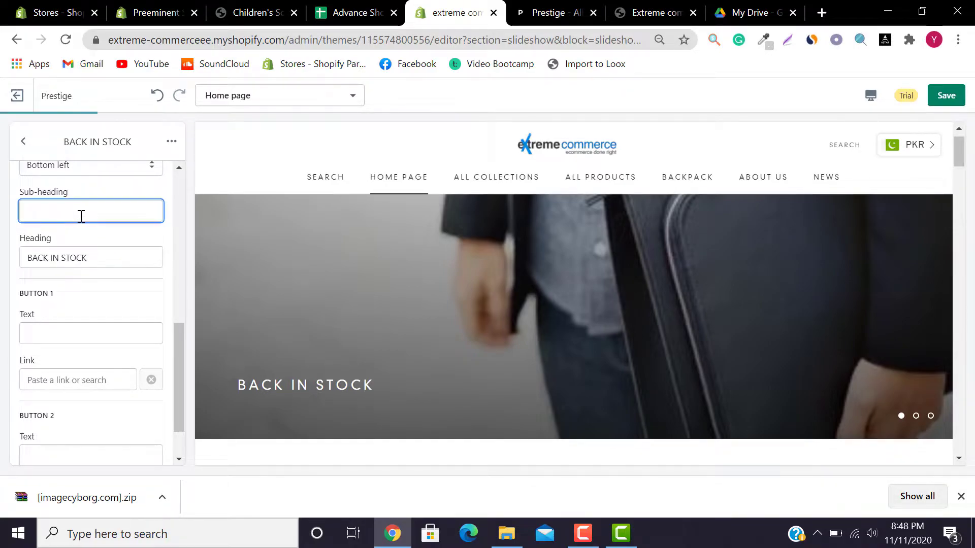
text(NEW ARRIVALS)
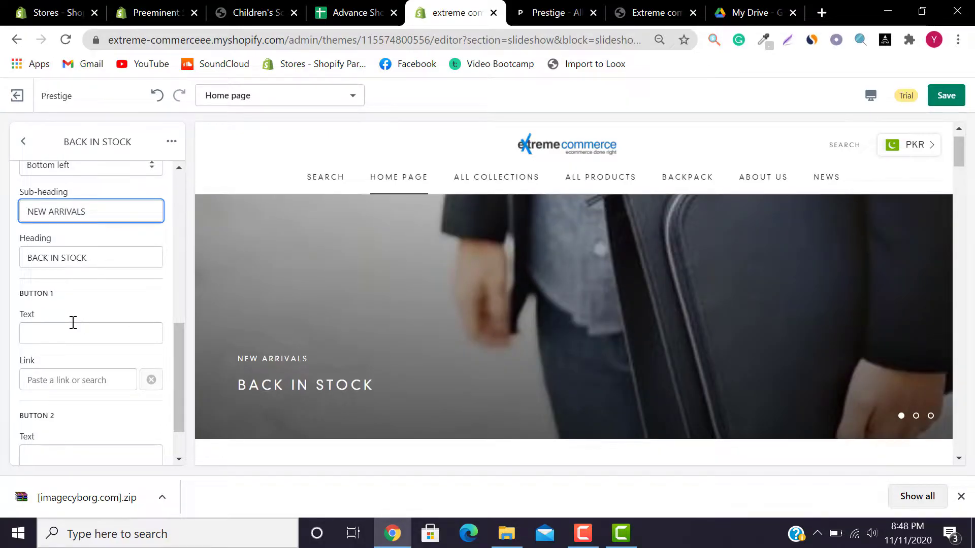
- Check the demo slide's buttons, and set the first slide's Button 1 text to "SHOP NOW", linked to the Backpack product
click(72, 323)
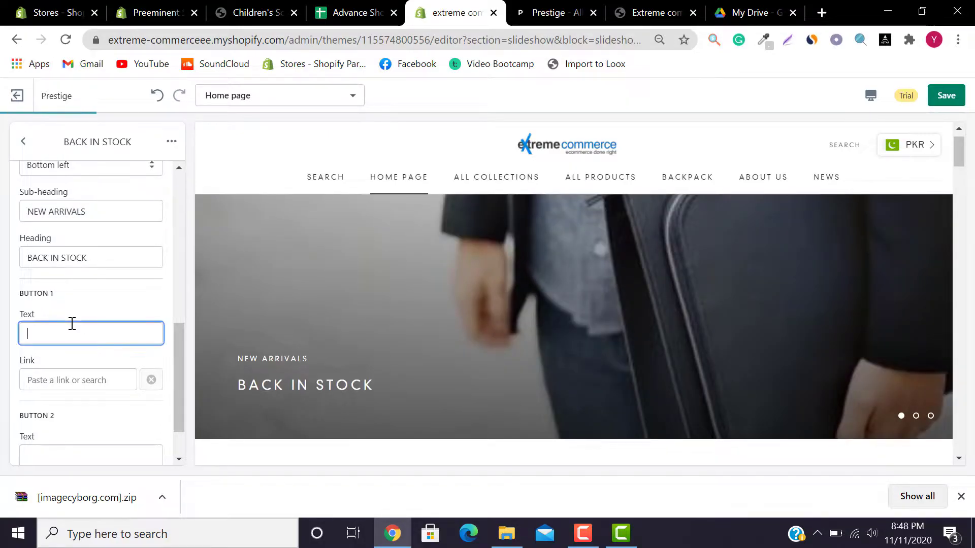
click(554, 11)
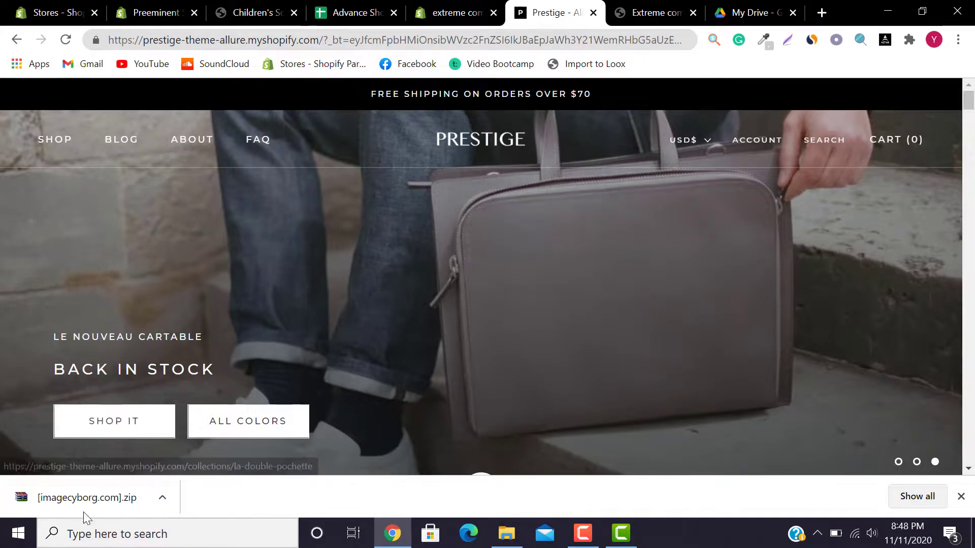
click(457, 12)
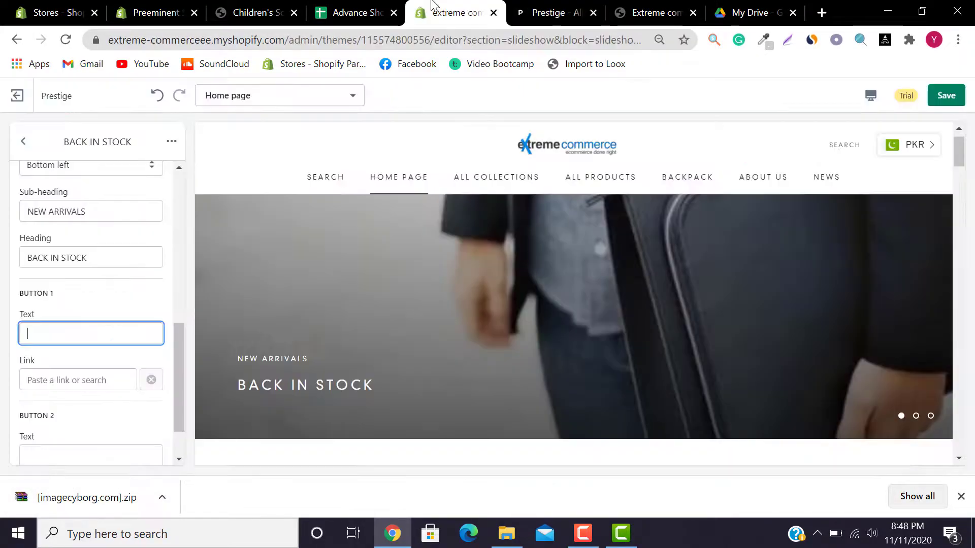
text(SHOP NOW)
click(69, 381)
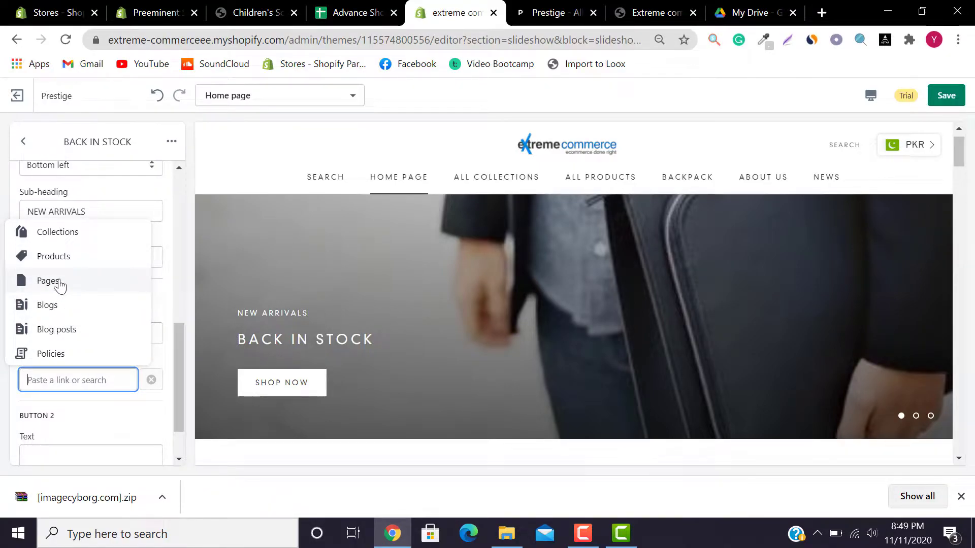
click(60, 257)
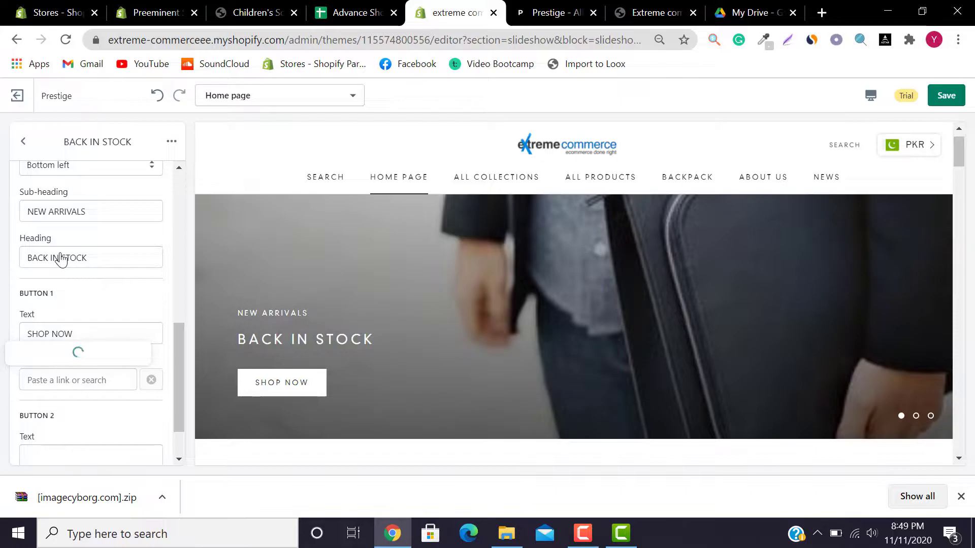
click(67, 328)
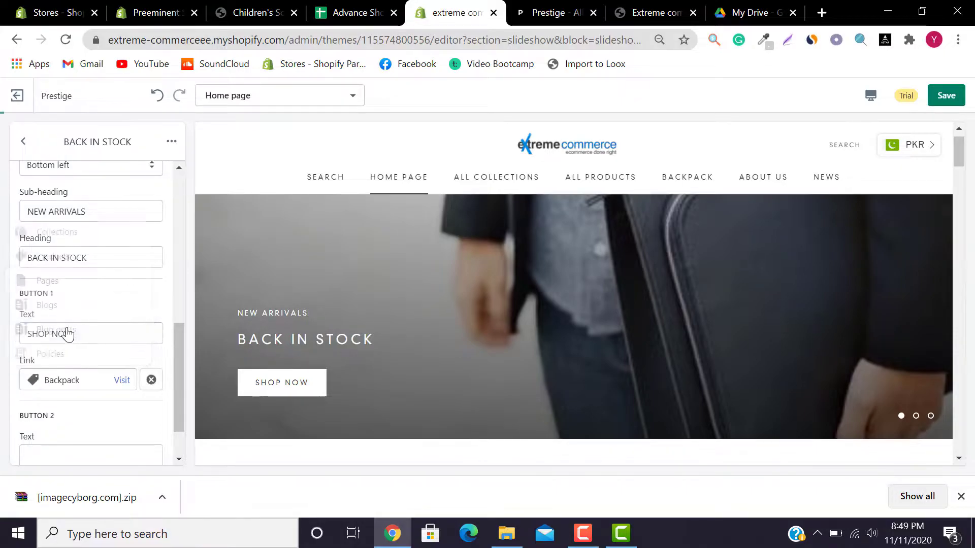
- Set the first slide's Button 2 text to "BUY NOW" and link it to the Travel luggage product
scroll(178, 369, down, 2)
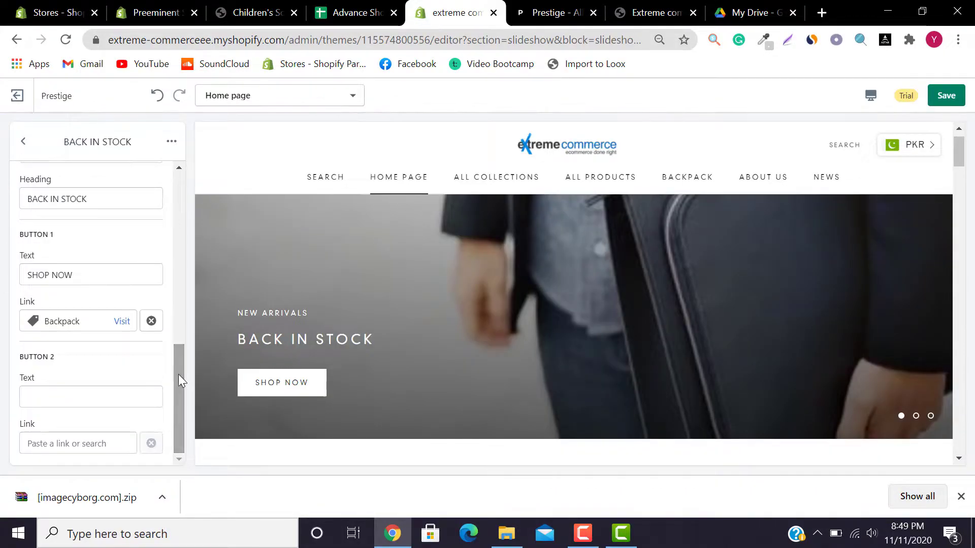
click(57, 401)
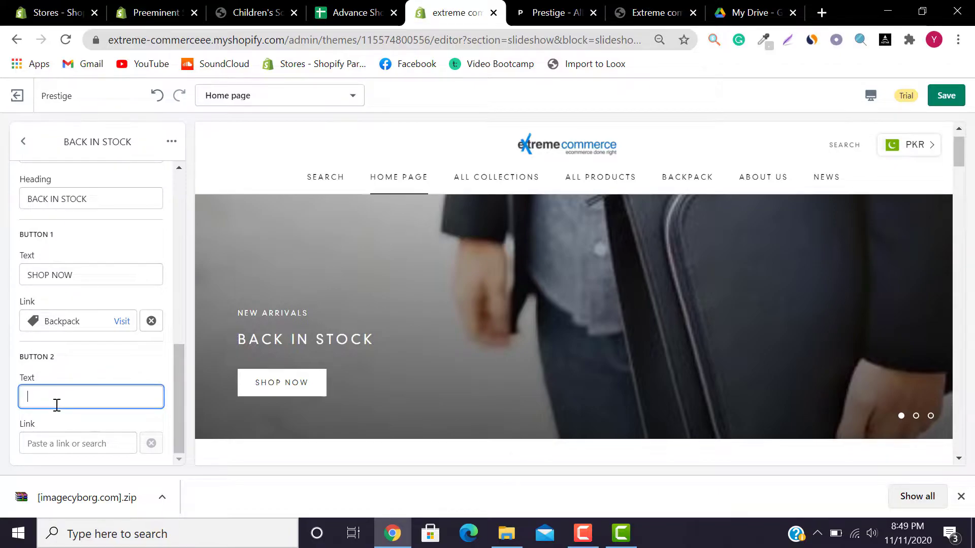
click(554, 12)
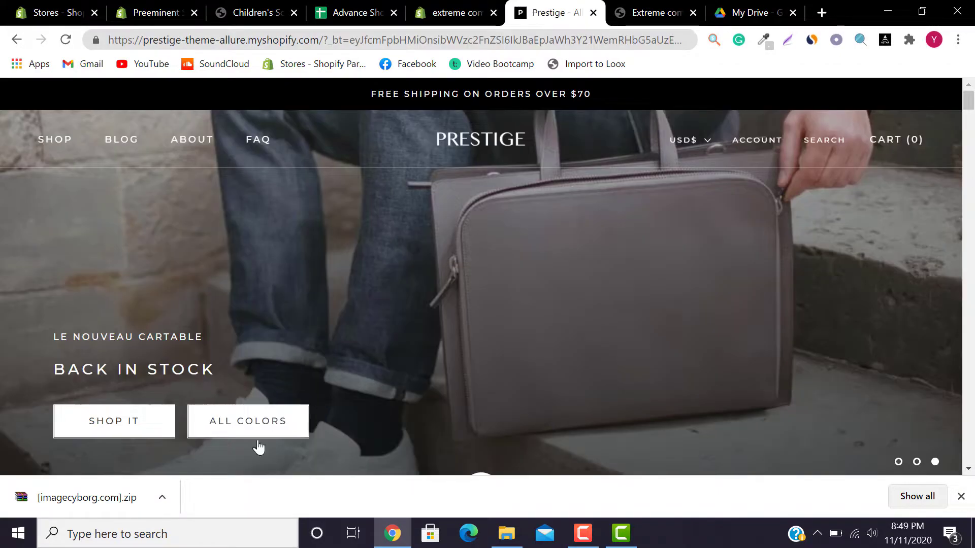
click(441, 6)
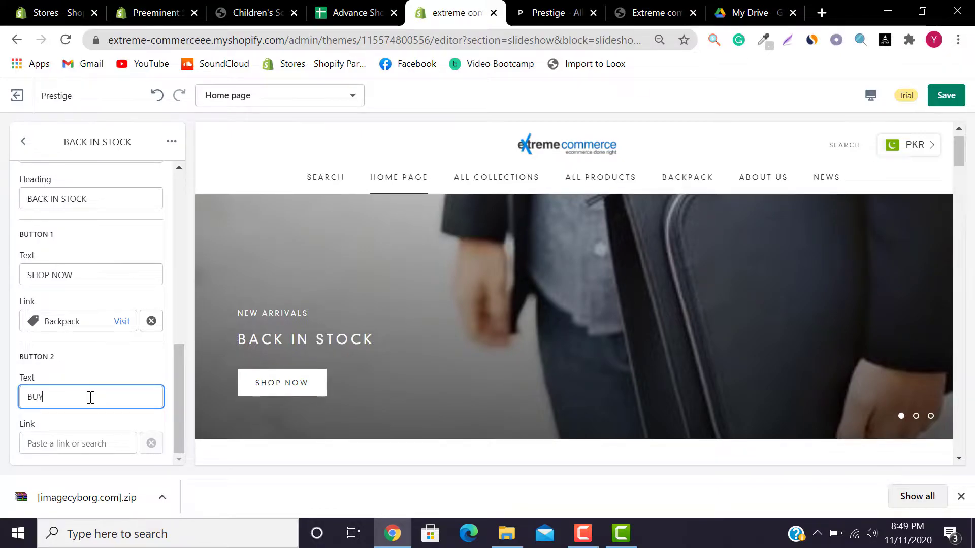
click(97, 444)
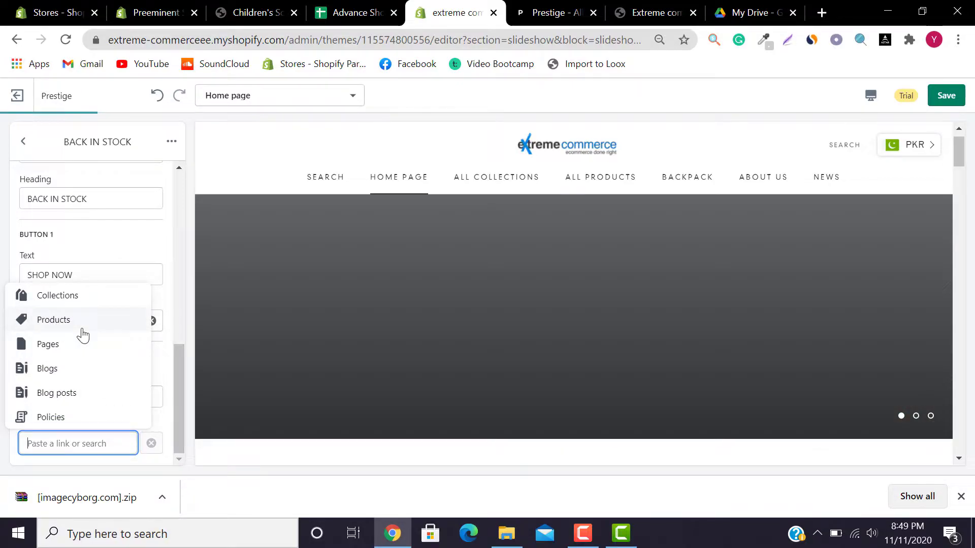
click(81, 330)
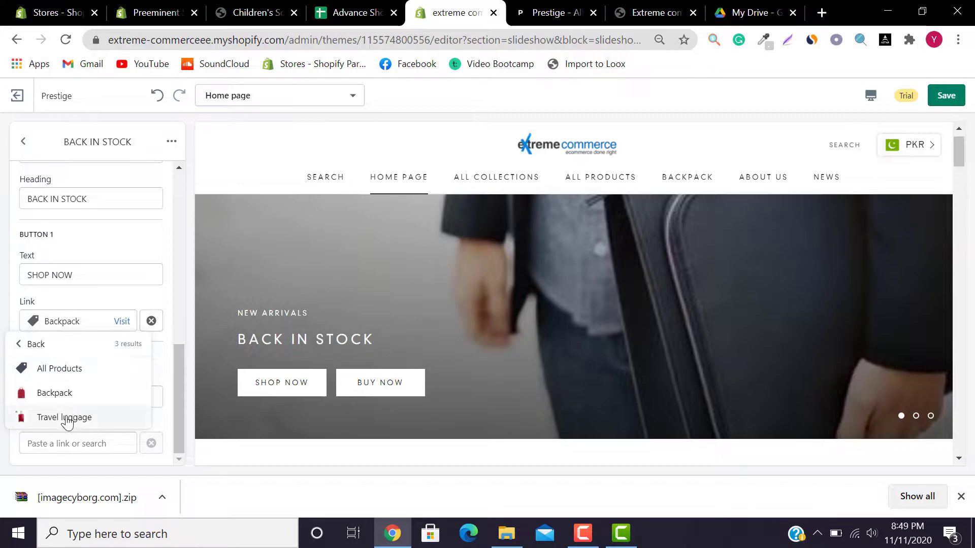
click(70, 417)
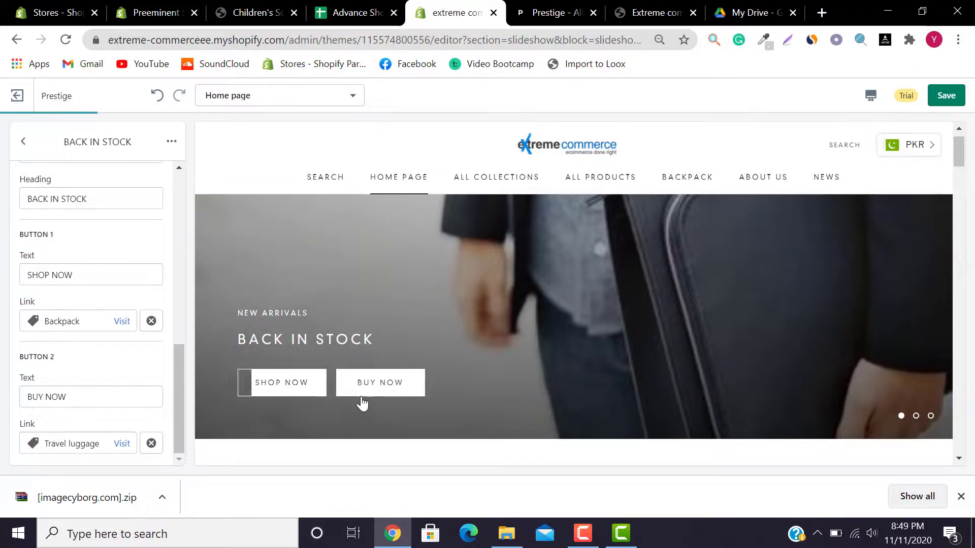
- Return to the slideshow settings and turn full-screen images off and back on to compare the preview
click(16, 146)
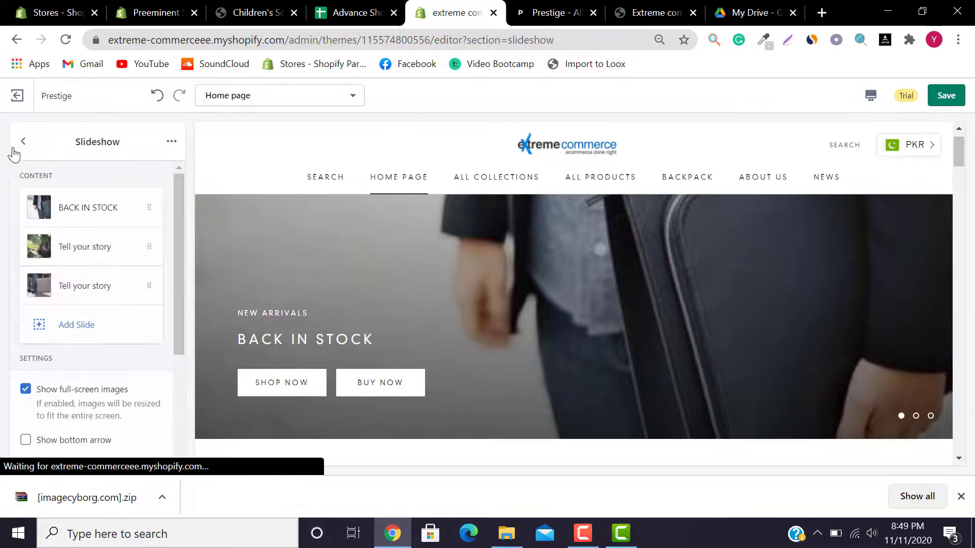
drag(176, 230, 180, 298)
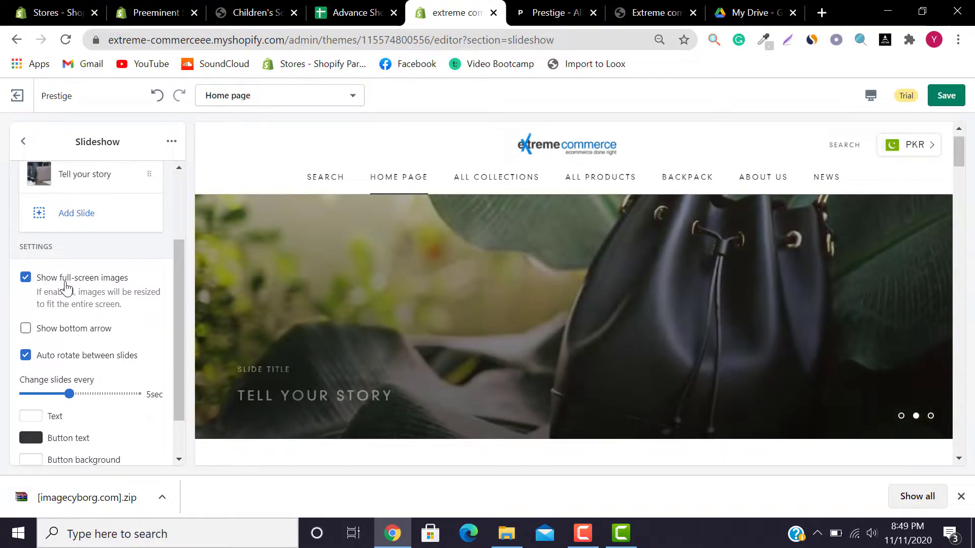
drag(957, 139, 957, 118)
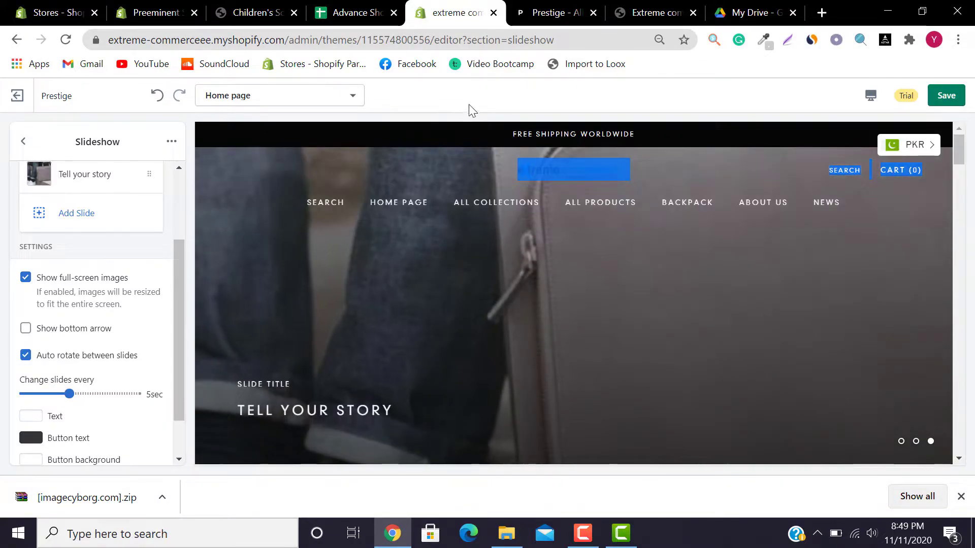
click(469, 107)
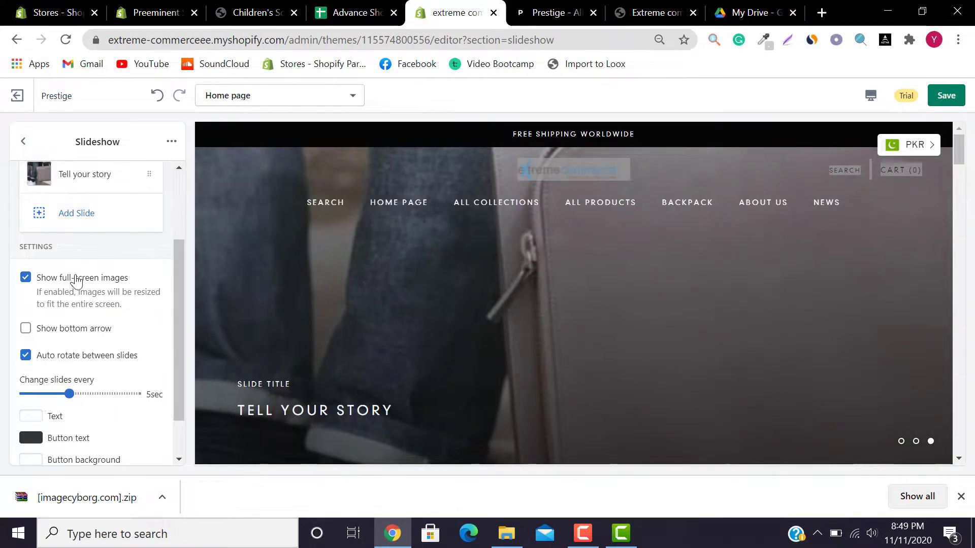
click(76, 278)
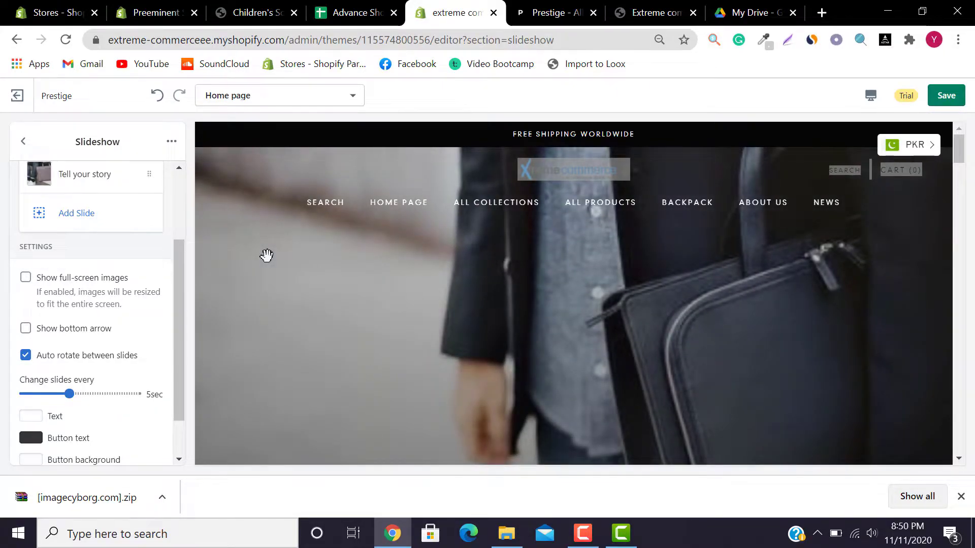
click(87, 279)
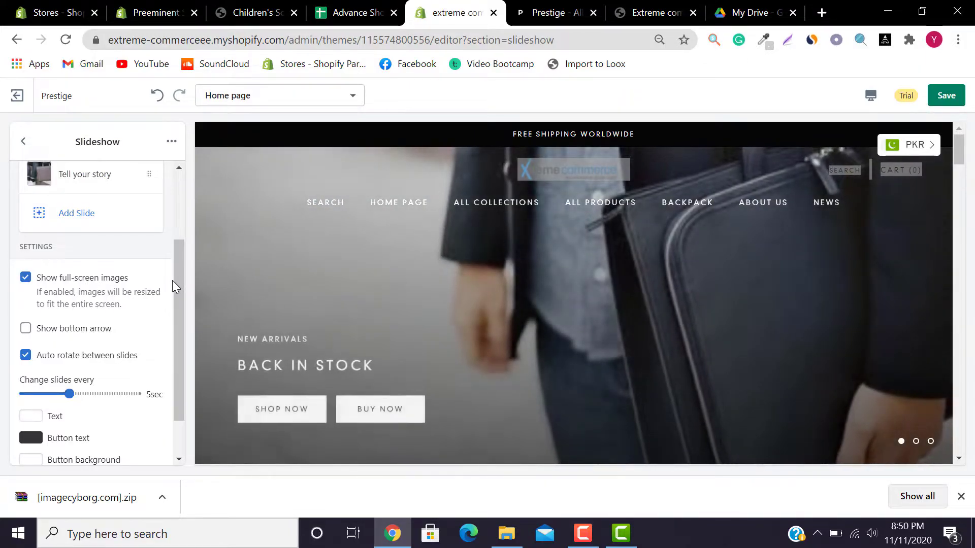
- Enable the bottom arrow in the slideshow settings and examine the slide change interval
scroll(180, 275, down, 2)
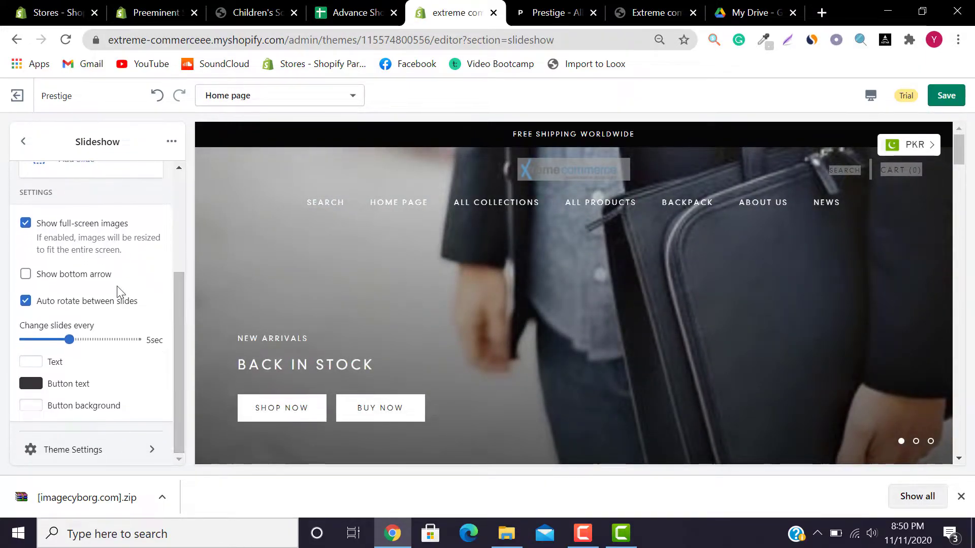
click(101, 277)
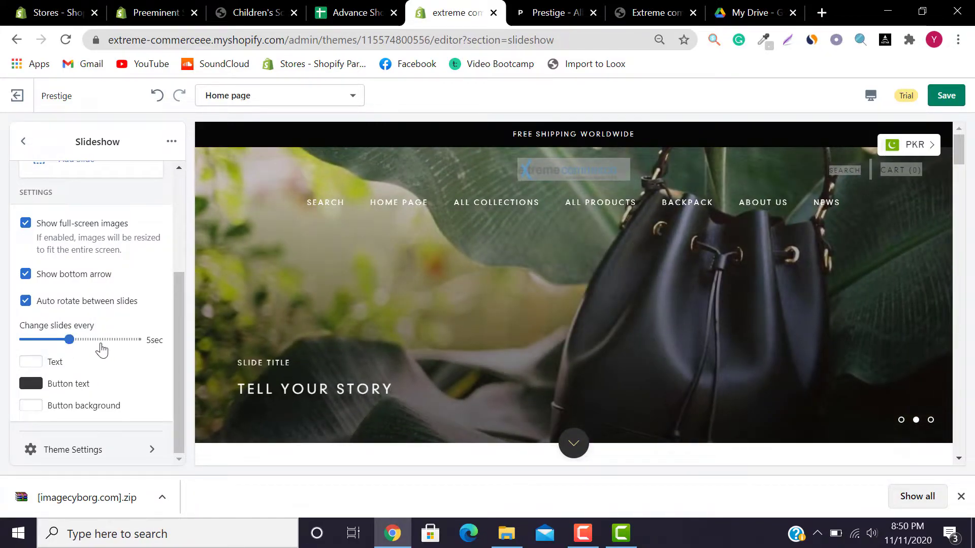
drag(21, 325, 144, 330)
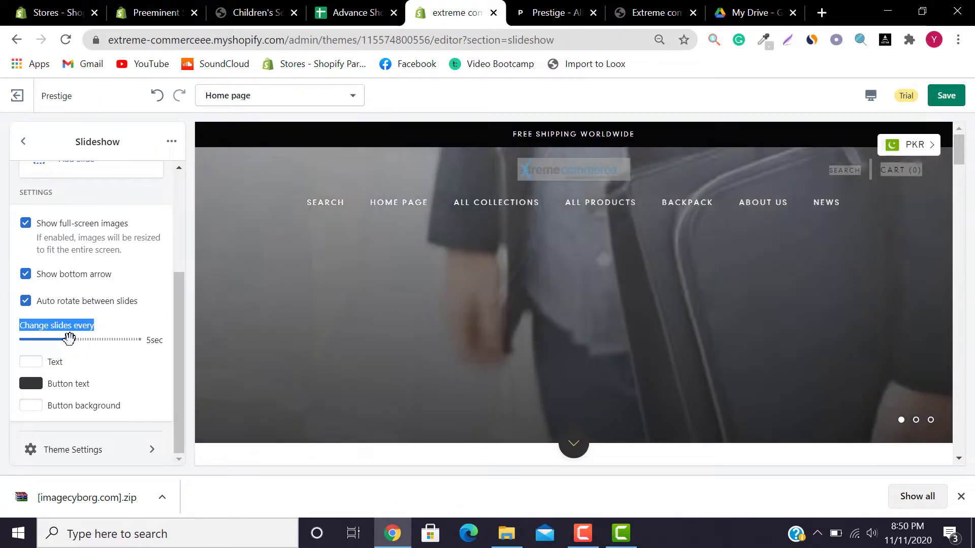
mouse_move(70, 340)
mouse_down()
mouse_move(41, 348)
mouse_move(124, 348)
mouse_move(73, 350)
mouse_up()
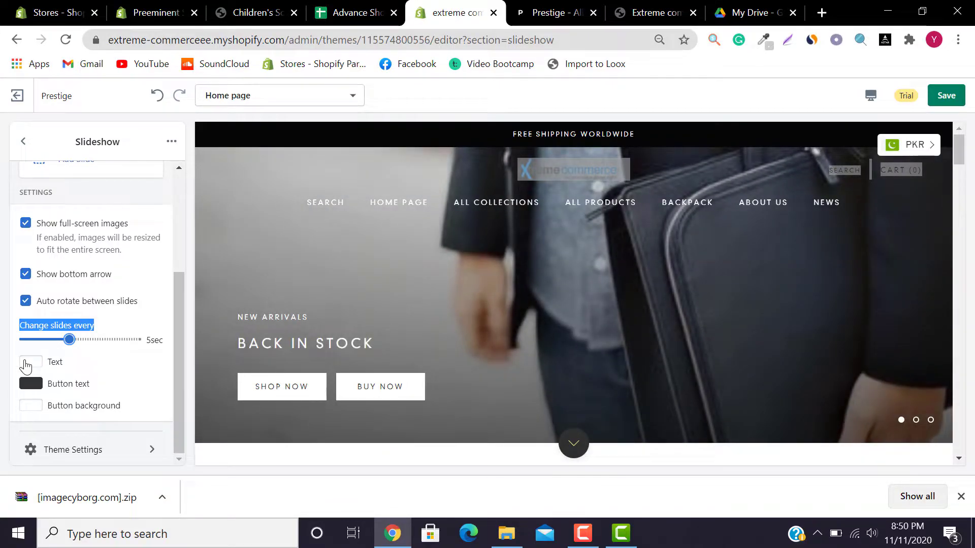
- Try red #F94C43 as the slideshow text colour and set it back to white
click(28, 362)
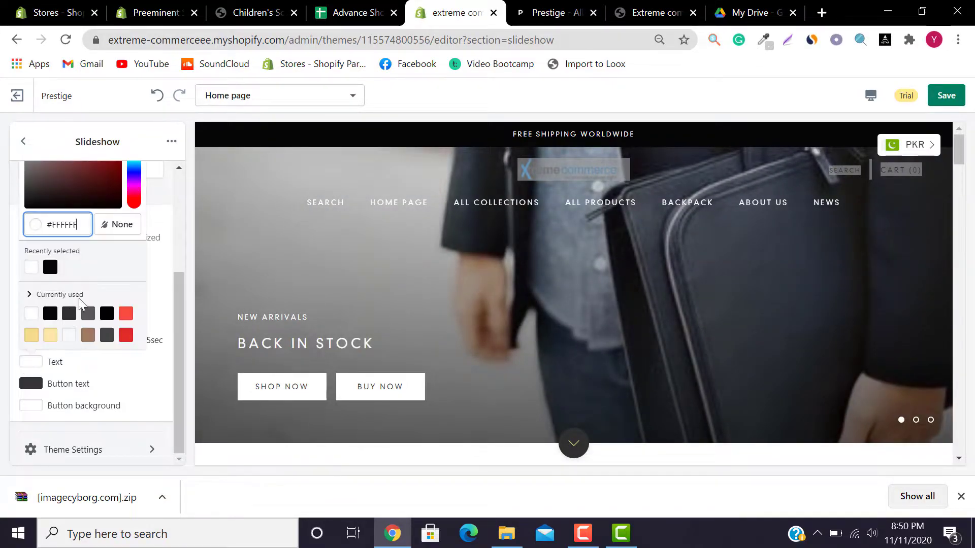
click(126, 314)
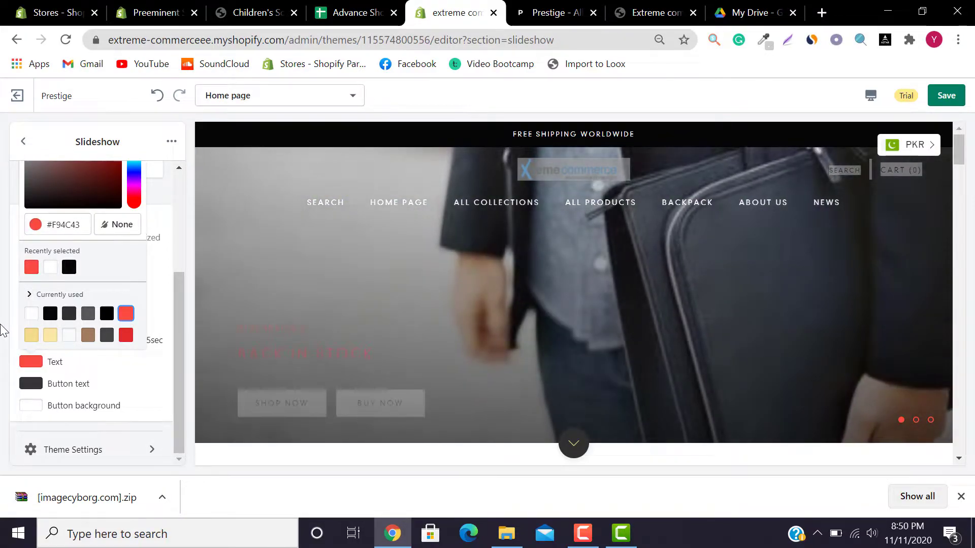
click(2, 327)
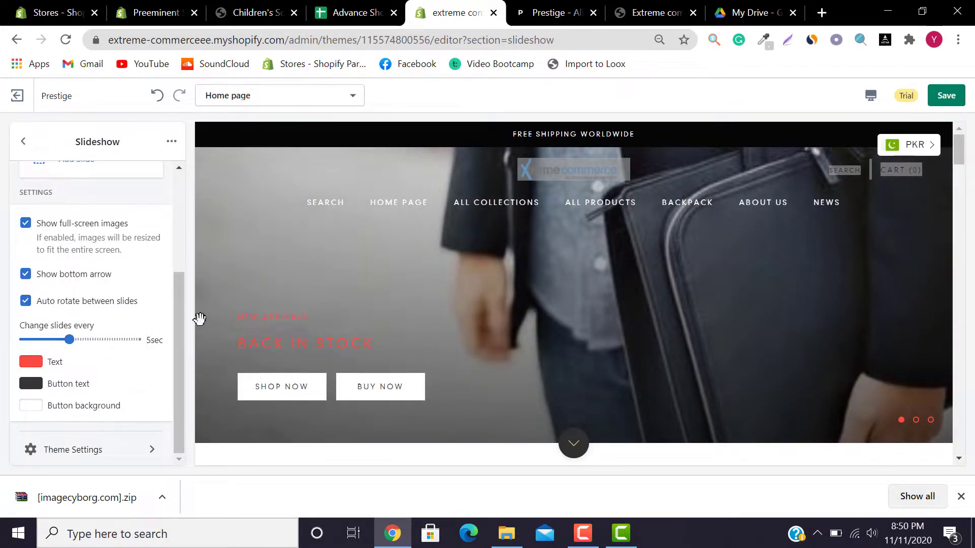
click(23, 354)
click(50, 317)
click(2, 374)
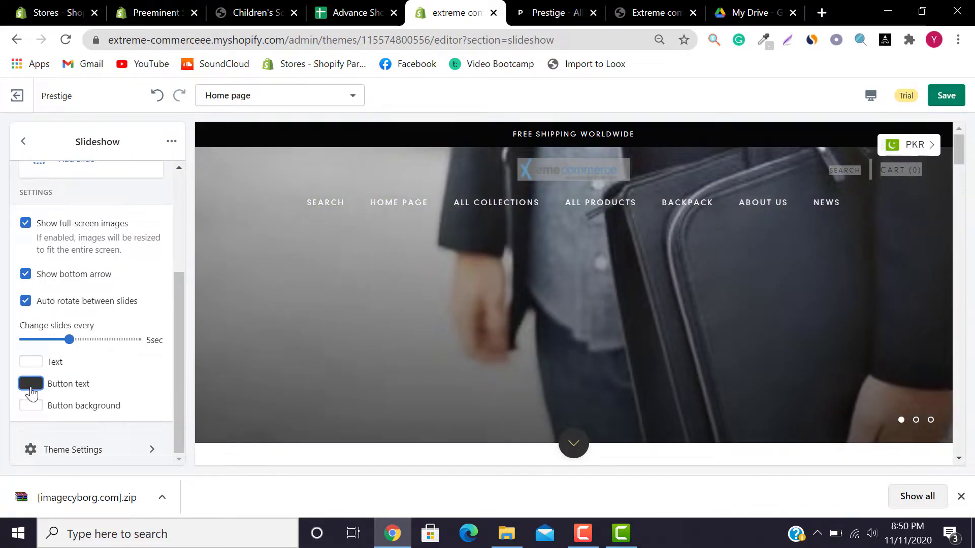
- Try red #F94C43 as the slideshow's button text colour
click(31, 385)
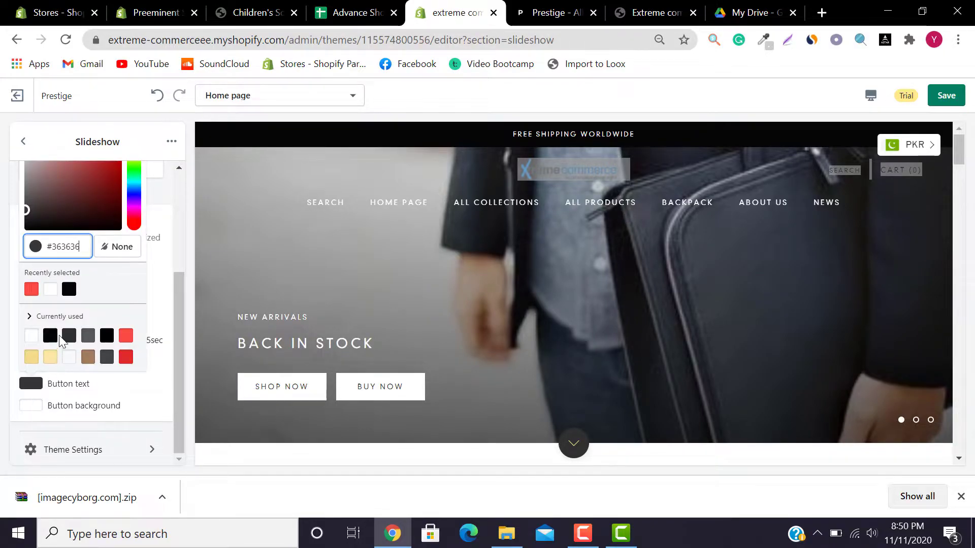
click(128, 335)
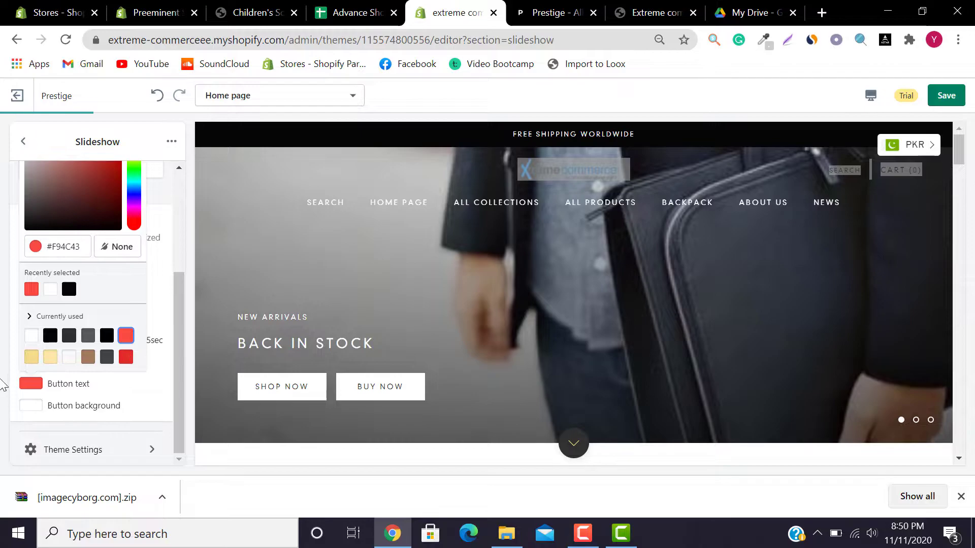
click(9, 378)
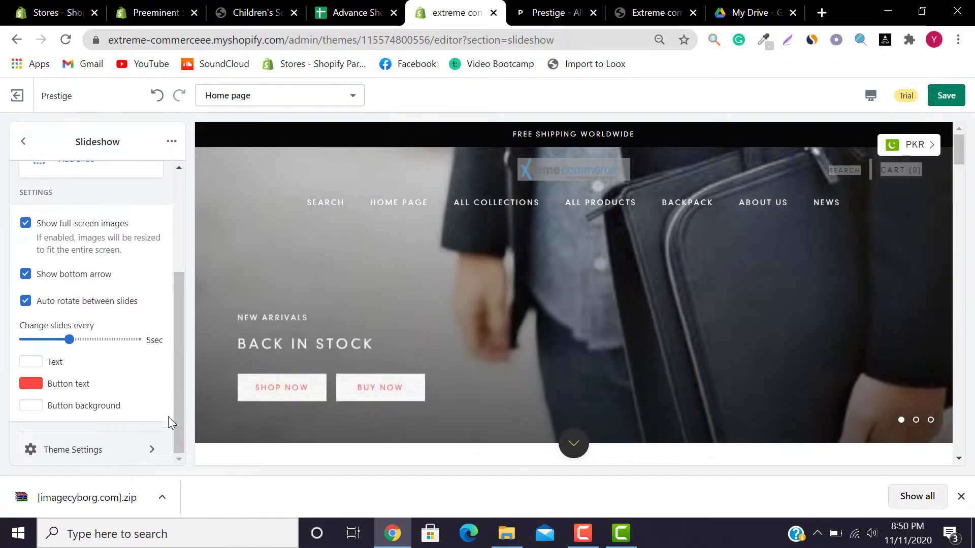
- Set the slideshow's button text colour to black, leave the slideshow settings and save the theme changes
click(28, 387)
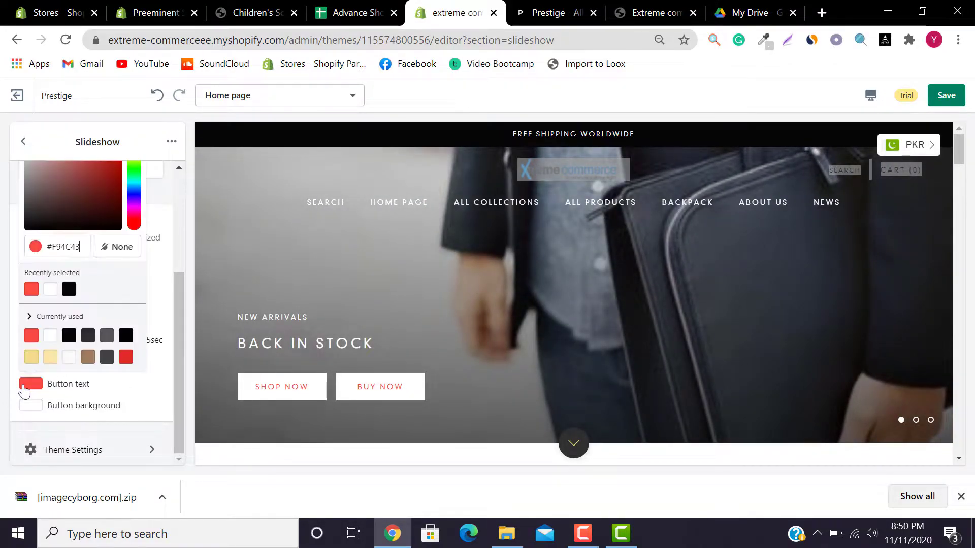
click(69, 336)
click(12, 370)
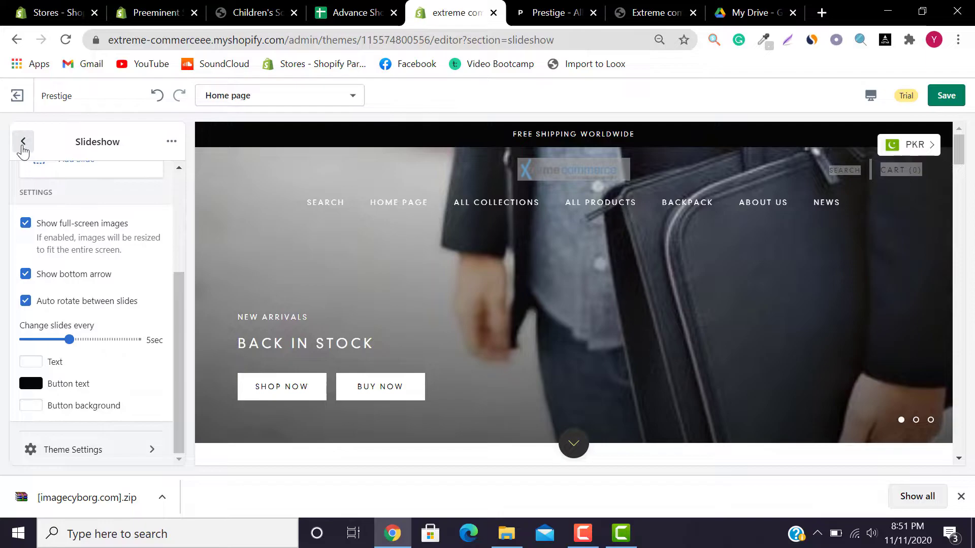
click(23, 142)
click(963, 98)
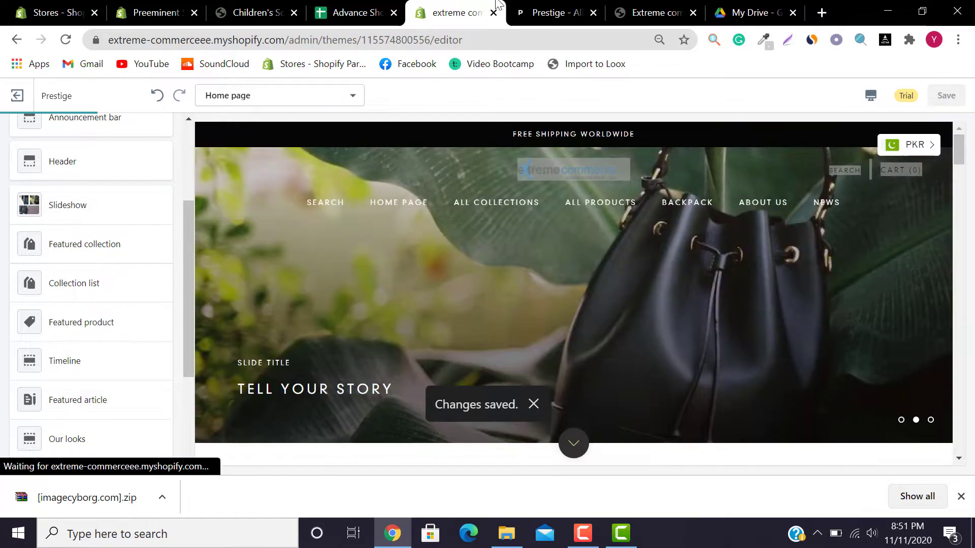
- Examine the "Our Best Sellers" section below the slideshow on the Prestige Allure demo store
key(ctrl+Tab)
drag(972, 99, 972, 121)
drag(412, 233, 581, 229)
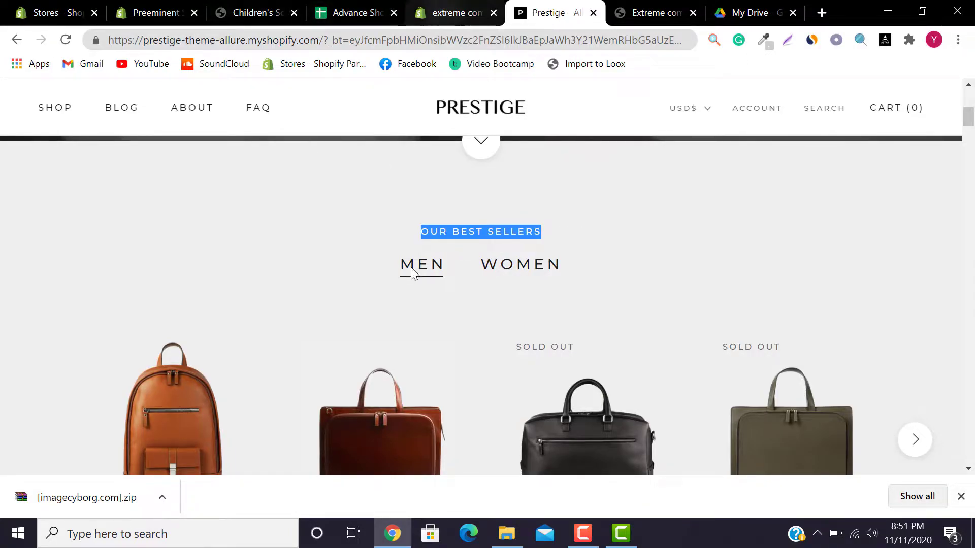
- Return to the theme editor and open the Collection block of the Featured collection section
click(439, 5)
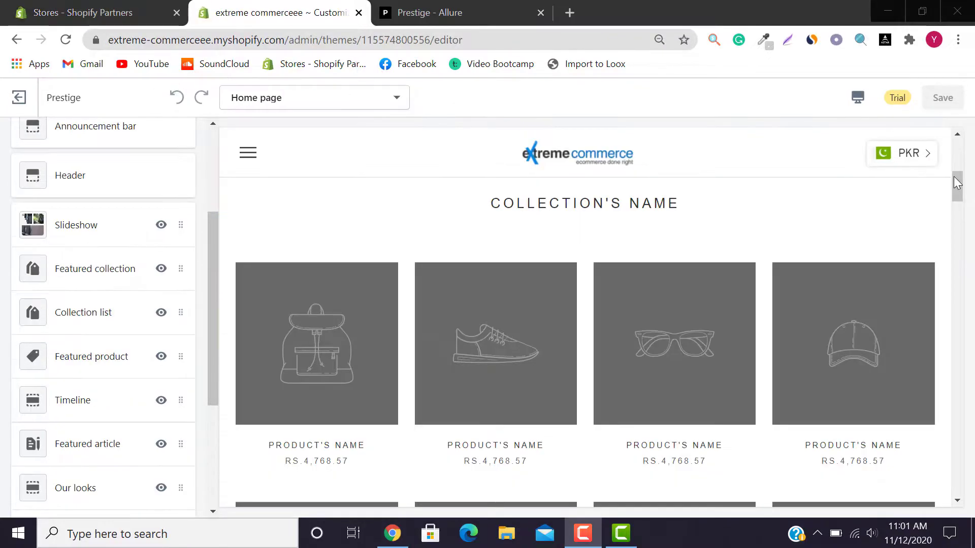
click(99, 275)
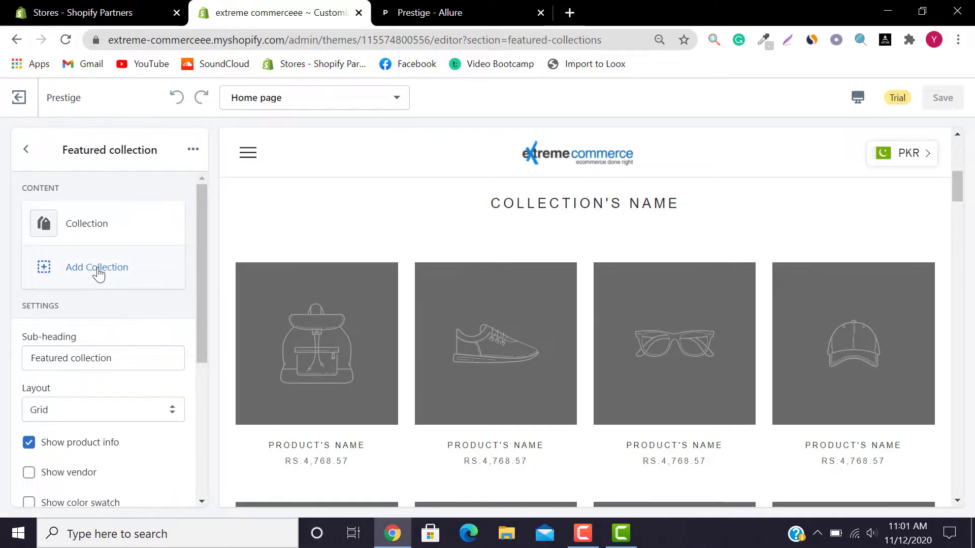
click(96, 239)
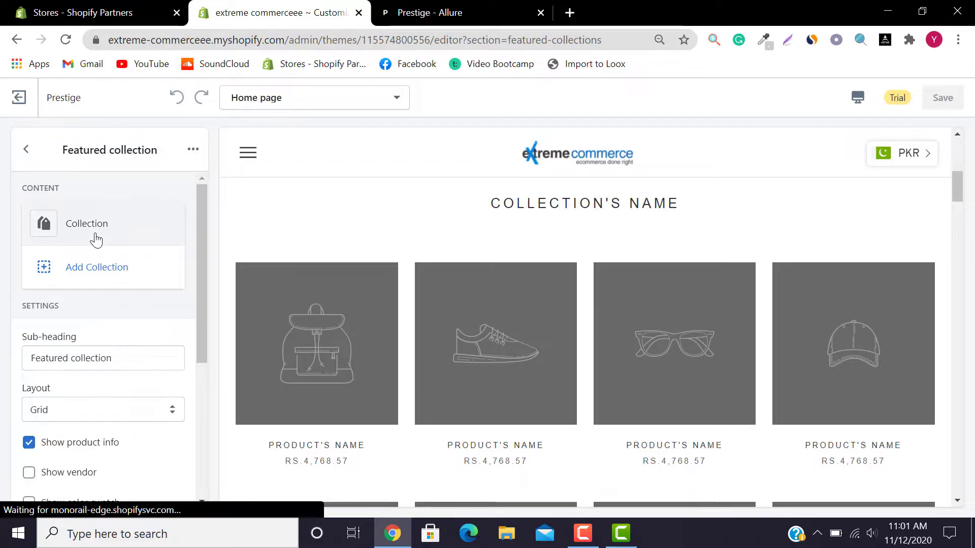
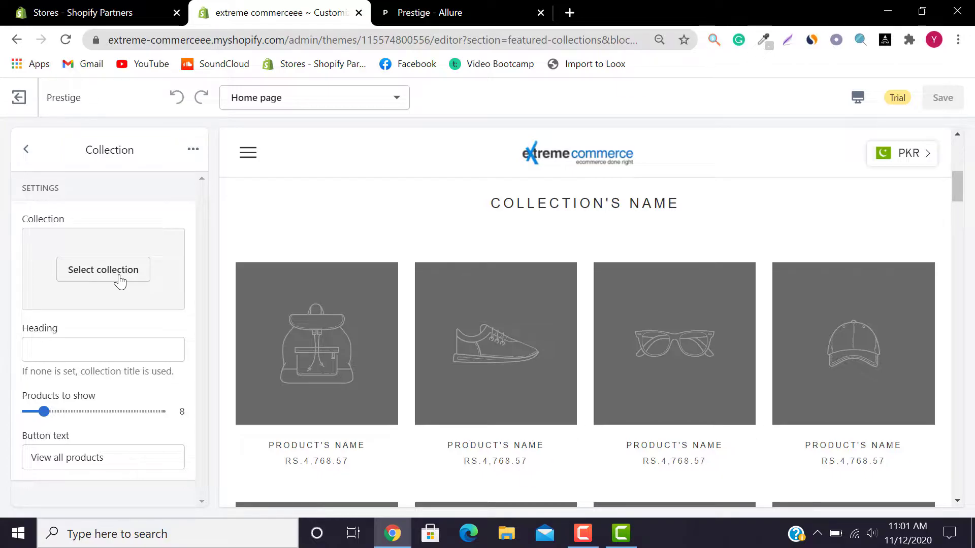
- Copy the "Our Best Sellers" text above the Men and Women tabs on the Prestige Allure demo store
click(447, 12)
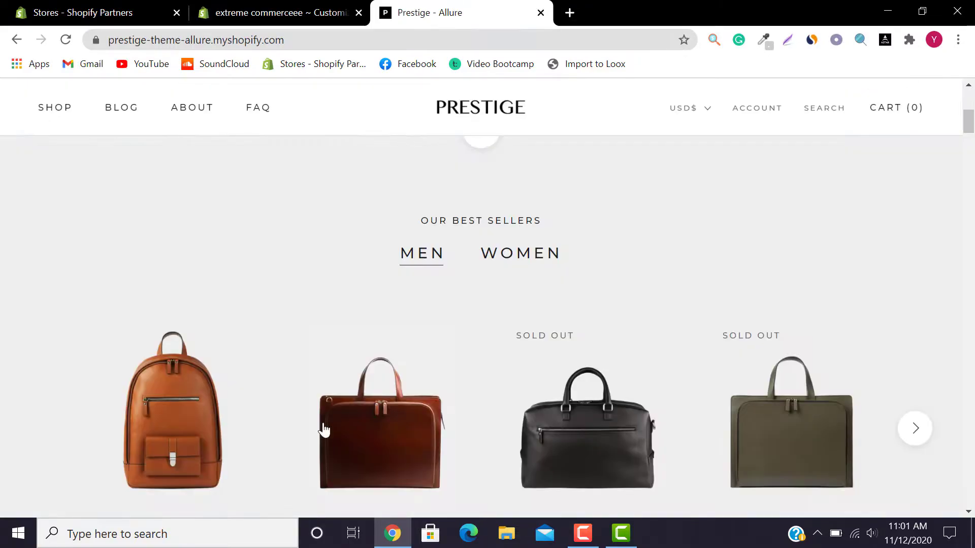
drag(968, 121, 969, 122)
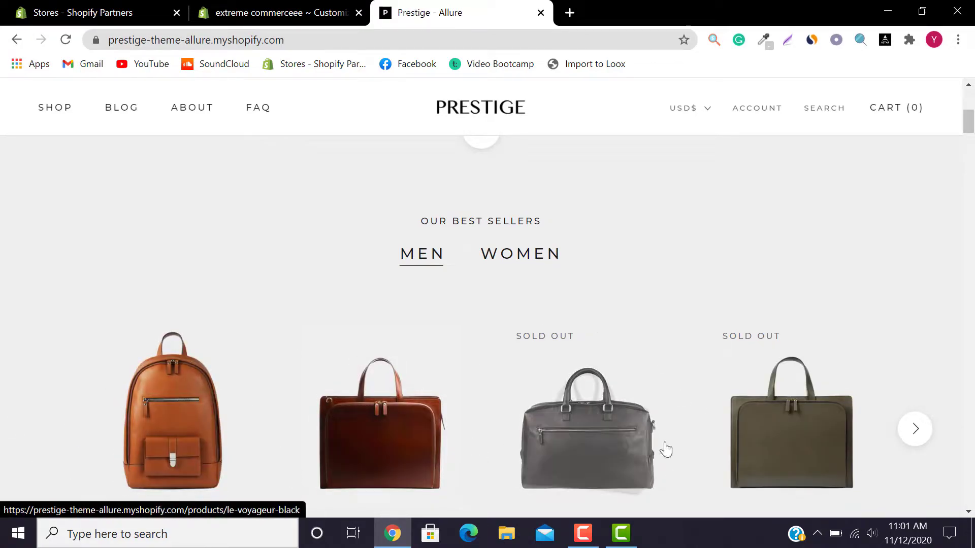
drag(552, 221, 407, 193)
key(ctrl+c)
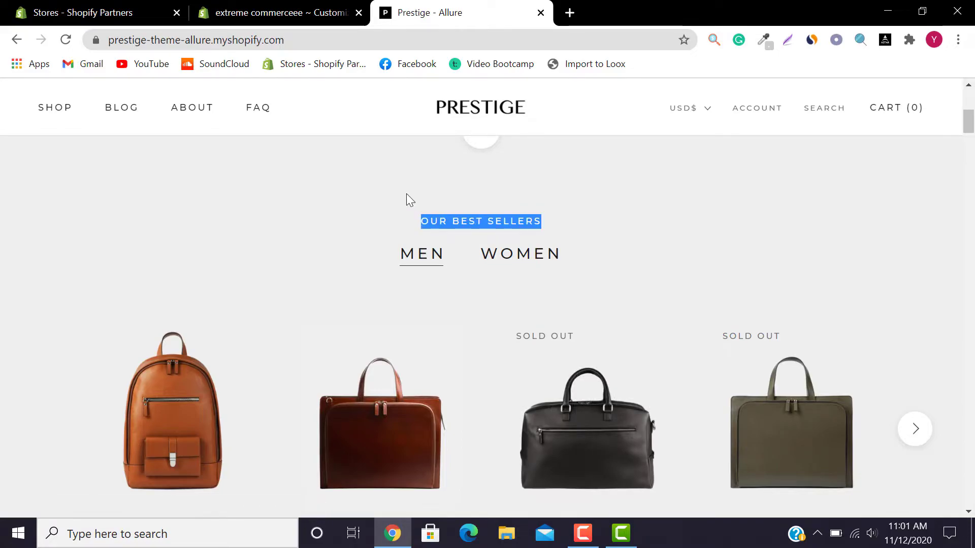
- Assign the Handbags collection to the empty collection block in the store's home page editor
click(279, 13)
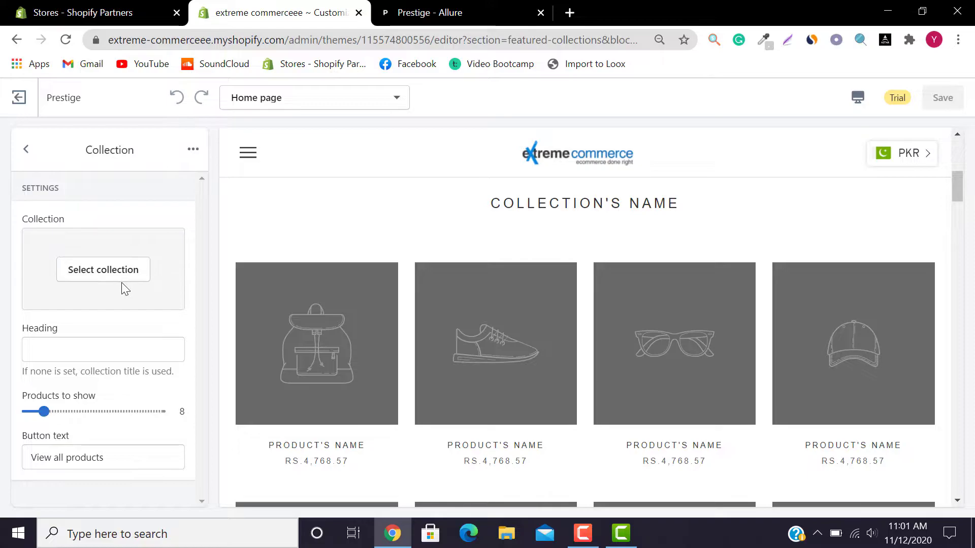
click(111, 274)
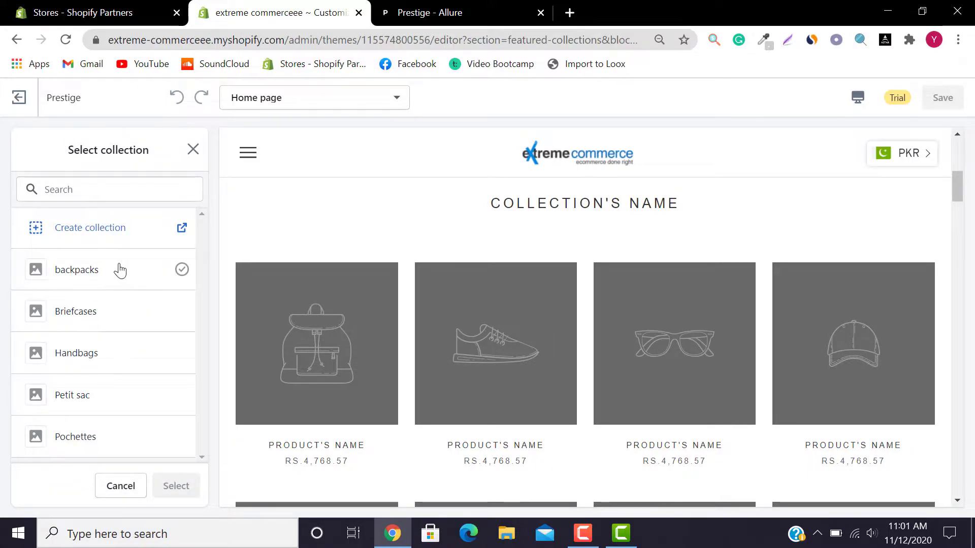
click(121, 350)
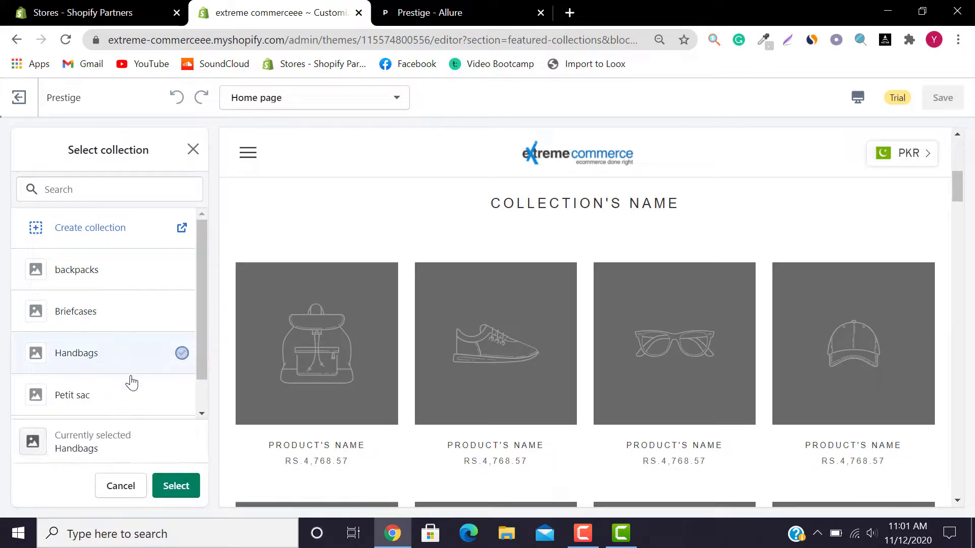
click(174, 485)
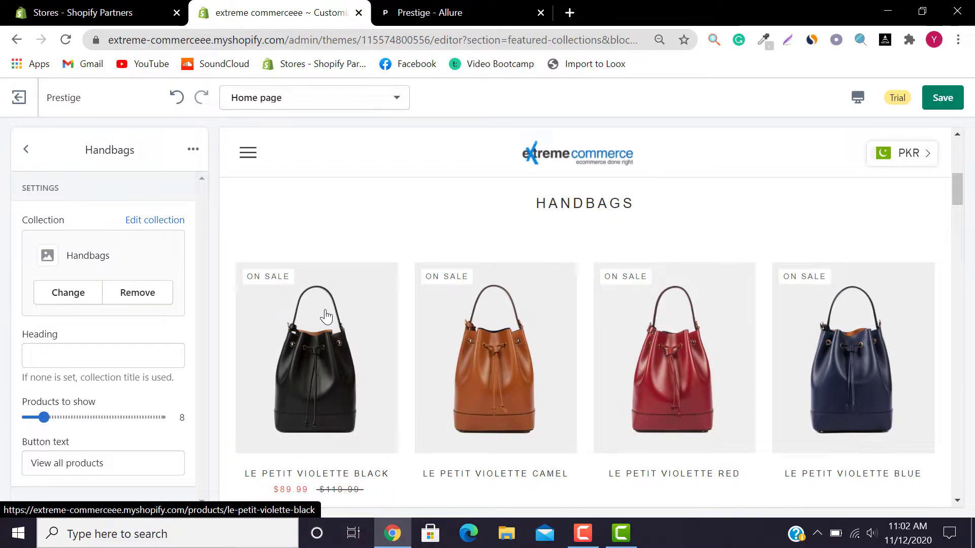
- Set the Handbags collection block's heading to OUR BEST SELLERS
click(99, 352)
key(ctrl+v)
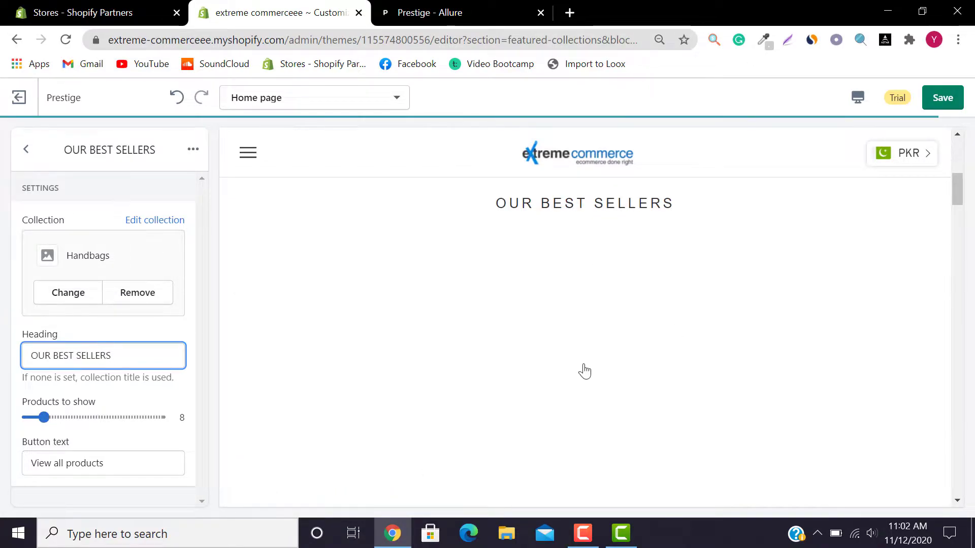
drag(487, 203, 714, 209)
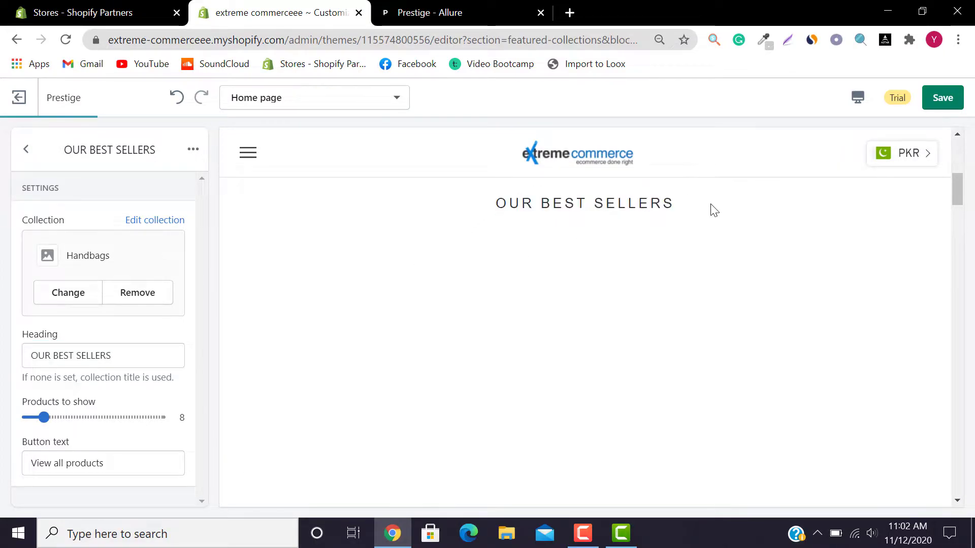
- Replace the collection block's heading with the collection name Handbags
drag(114, 256, 66, 255)
key(ctrl+c)
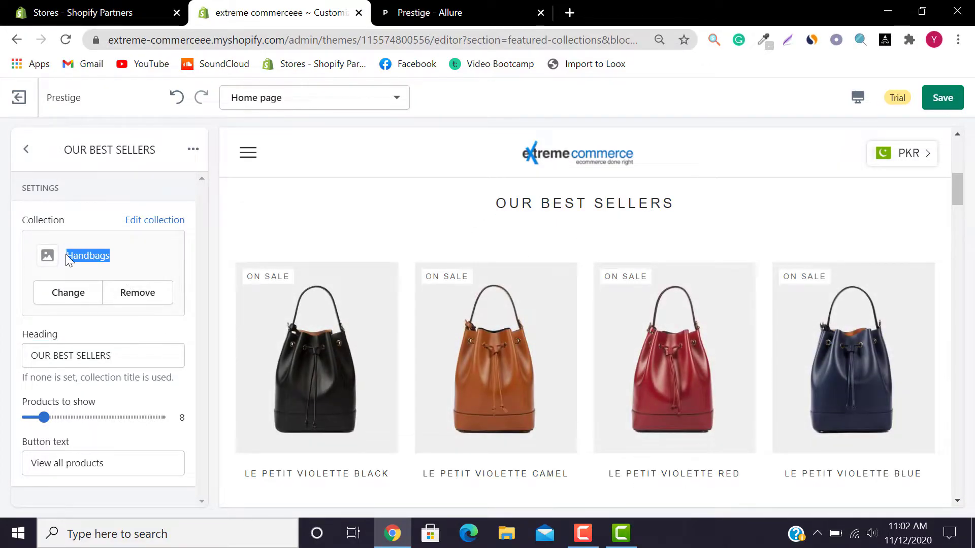
click(81, 357)
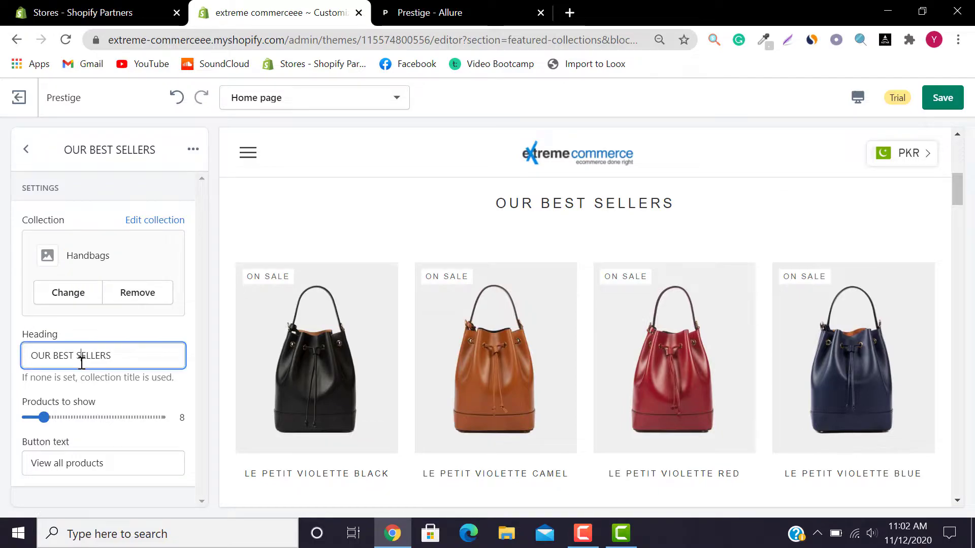
key(ctrl+a)
key(ctrl+v)
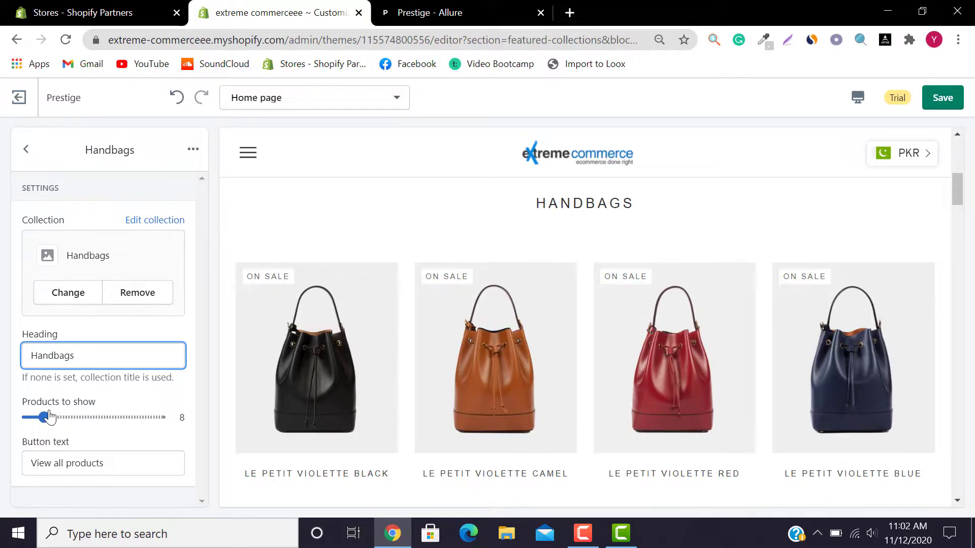
- Set the number of products to show in the Handbags collection block to 10
mouse_move(960, 189)
mouse_down()
mouse_move(961, 208)
mouse_move(965, 198)
mouse_up()
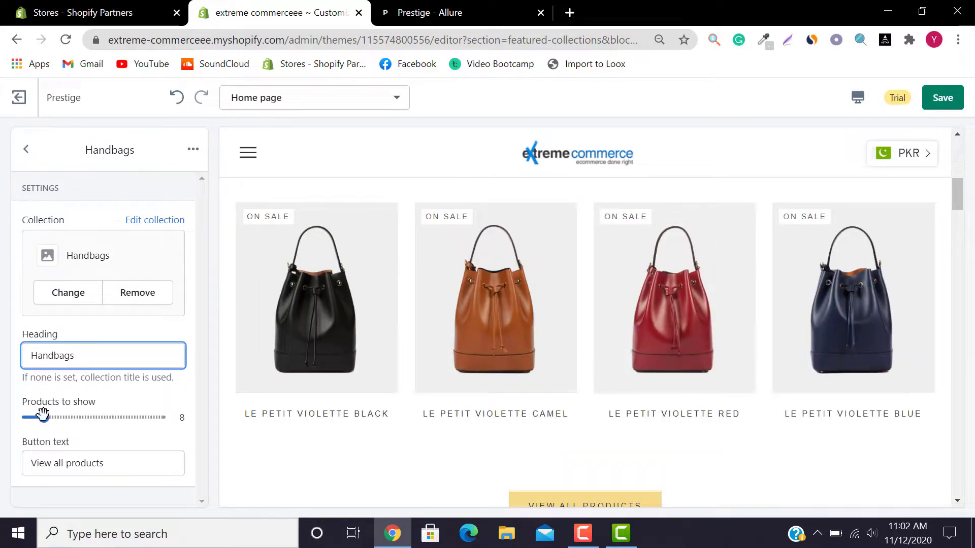
drag(43, 415, 137, 418)
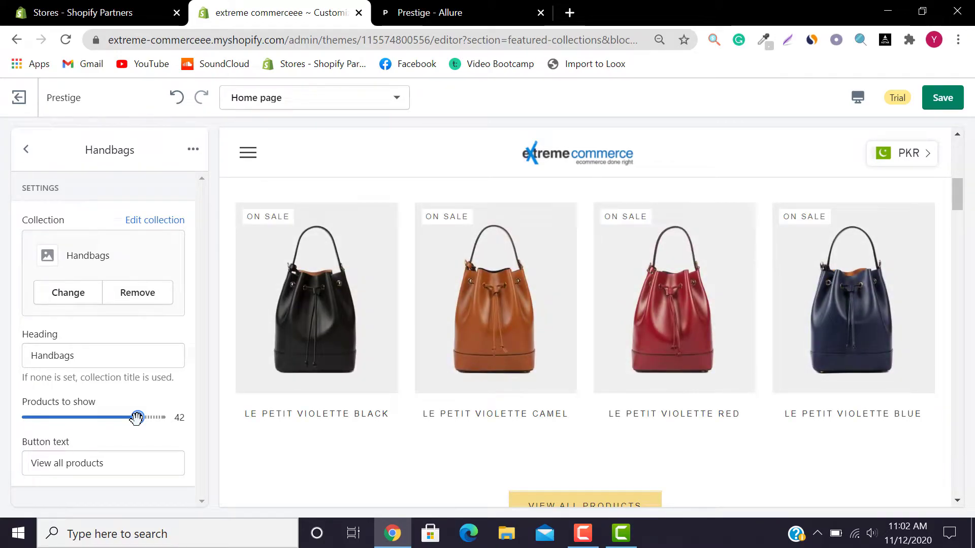
drag(137, 417, 39, 419)
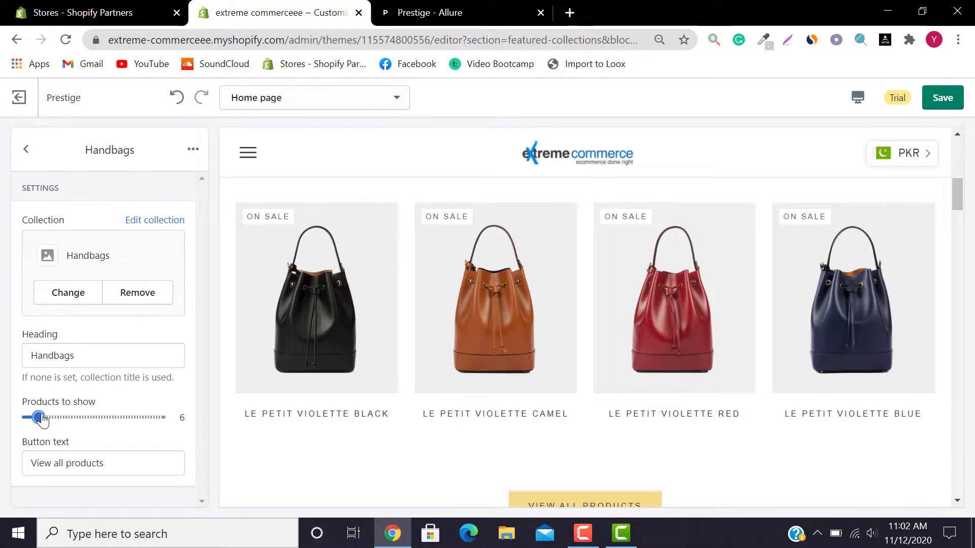
drag(41, 410, 48, 410)
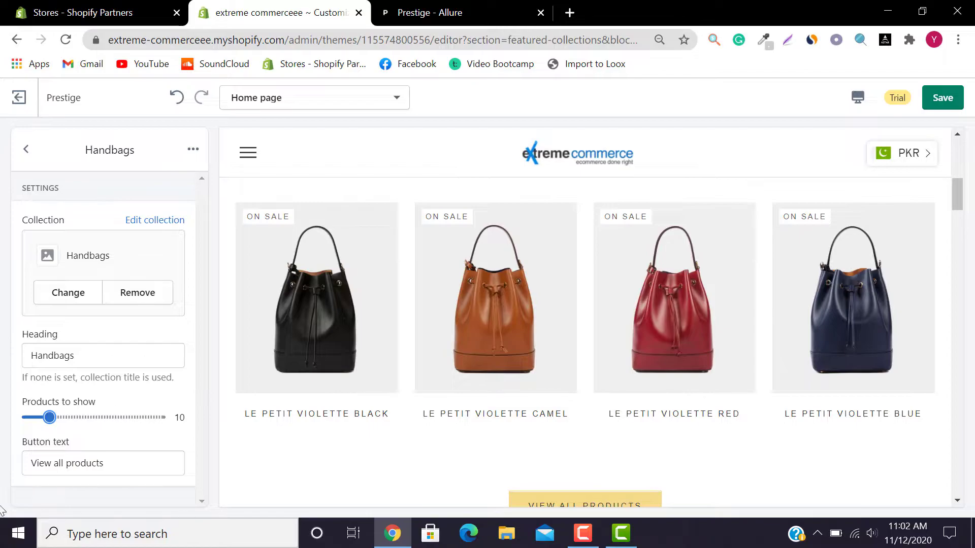
- Change the button text of the Handbags collection block to View More
scroll(957, 198, down, 2)
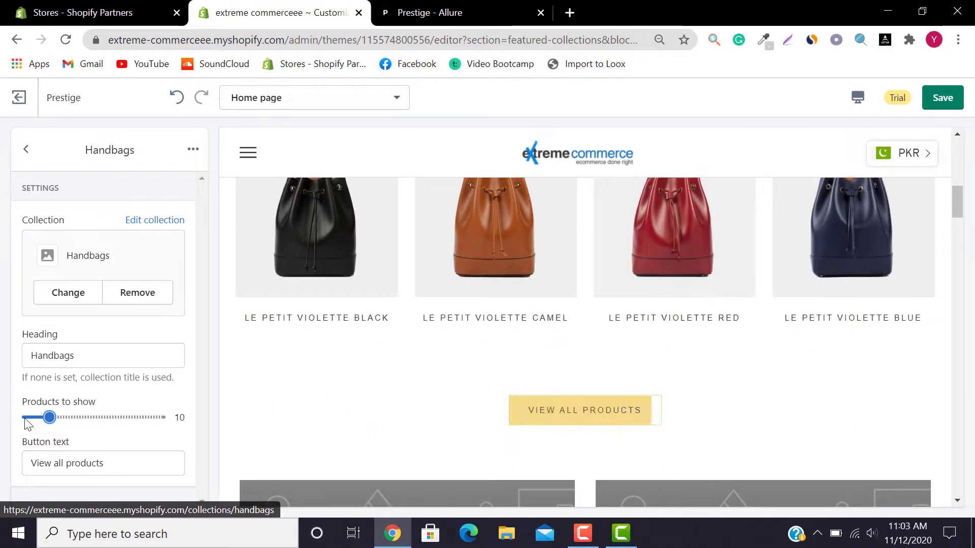
drag(129, 475, 3, 480)
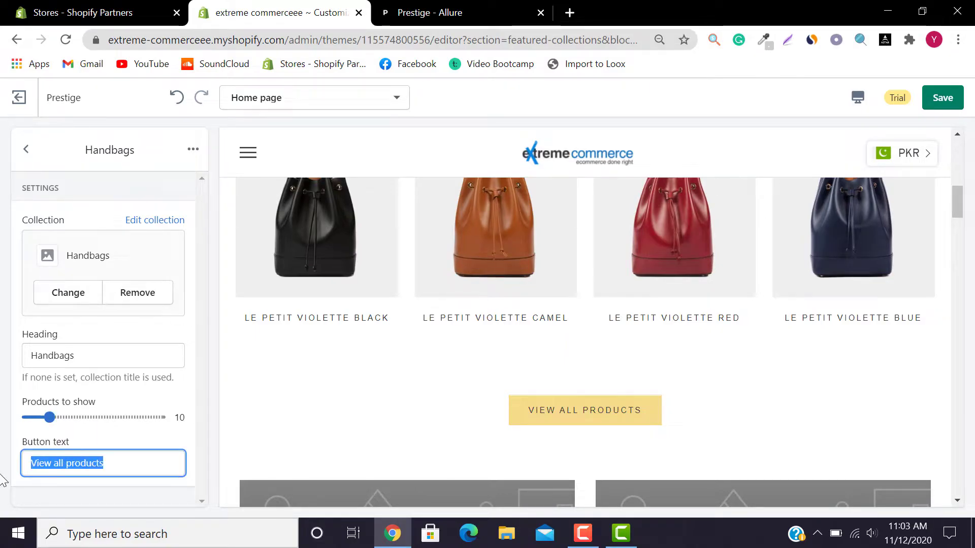
key(BackSpace)
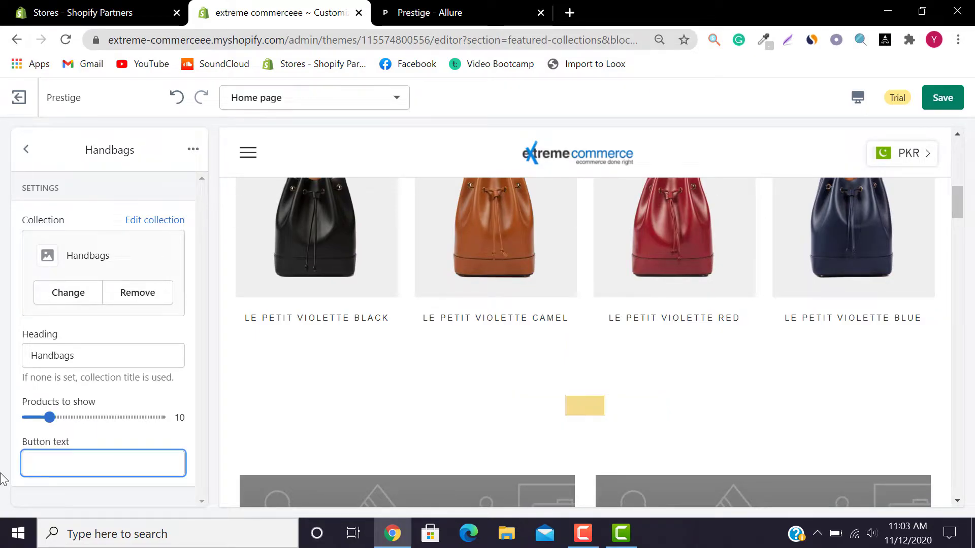
text(View )
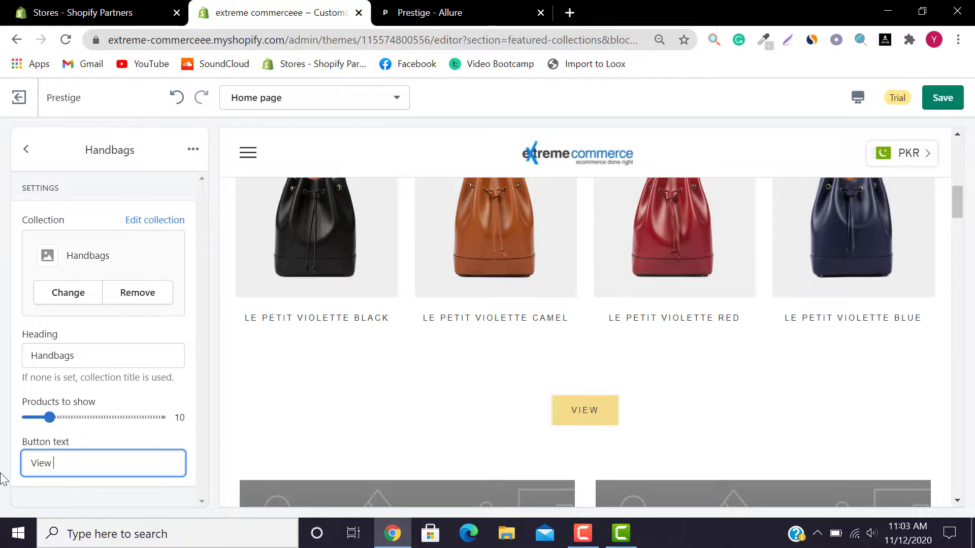
text(More)
key(BackSpace)
key(BackSpace)
key(BackSpace)
text(ore)
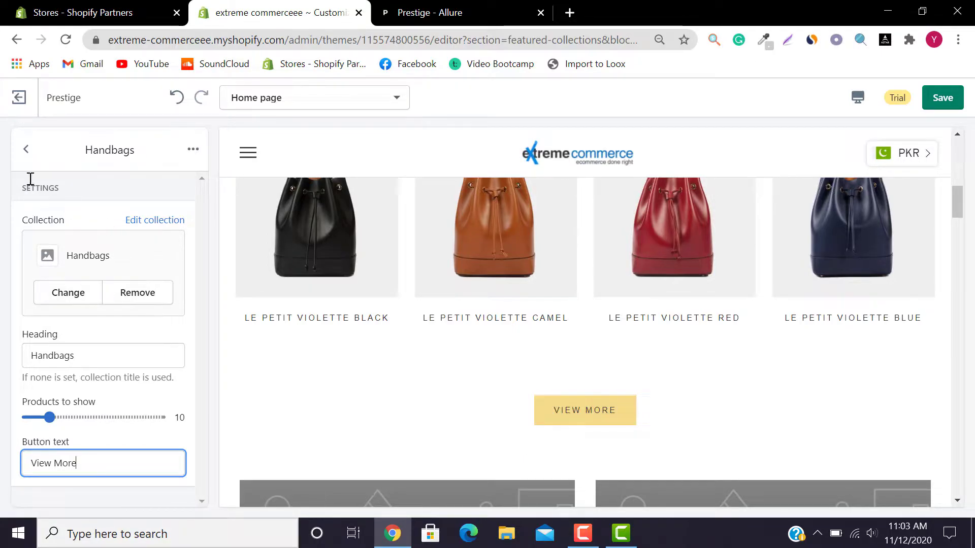
- Add a second collection block to the featured collection section and assign the Briefcases collection to it
click(25, 149)
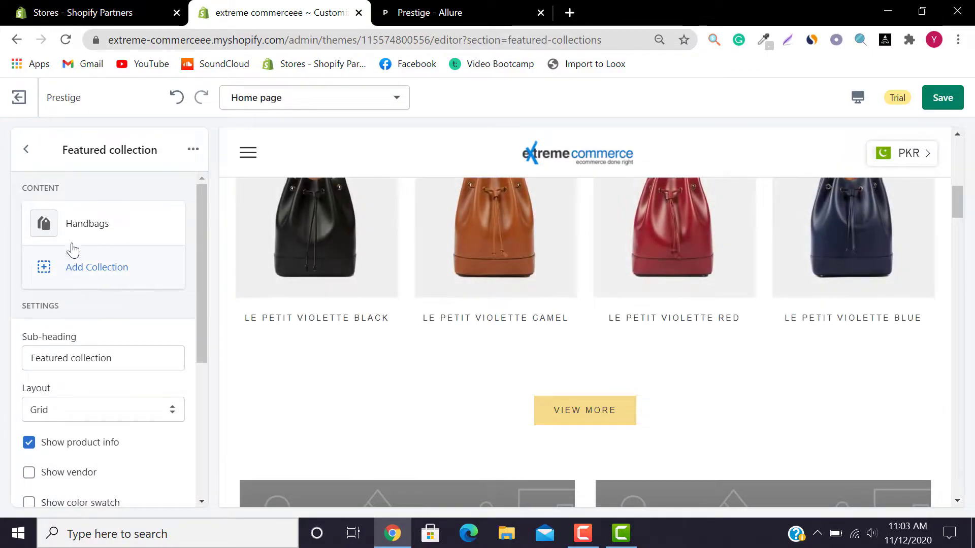
click(91, 268)
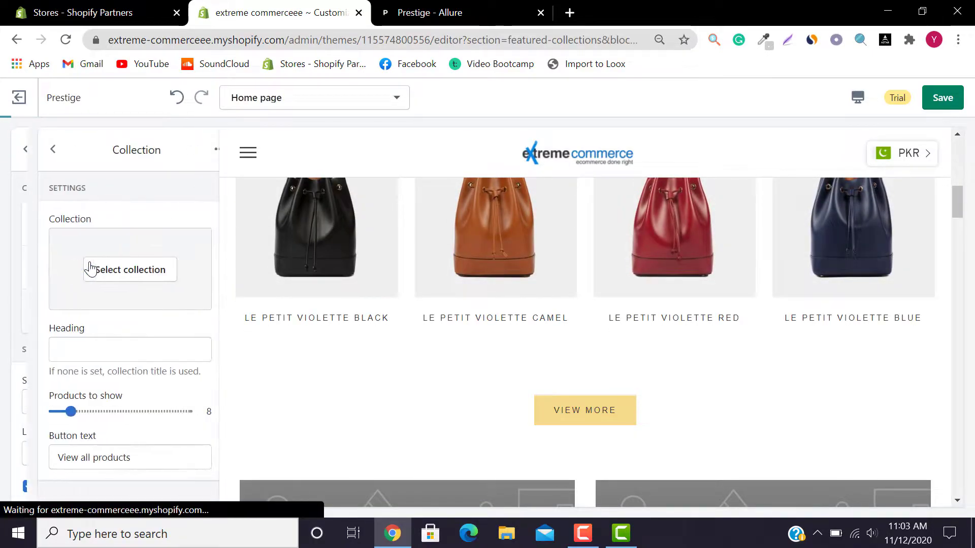
click(455, 12)
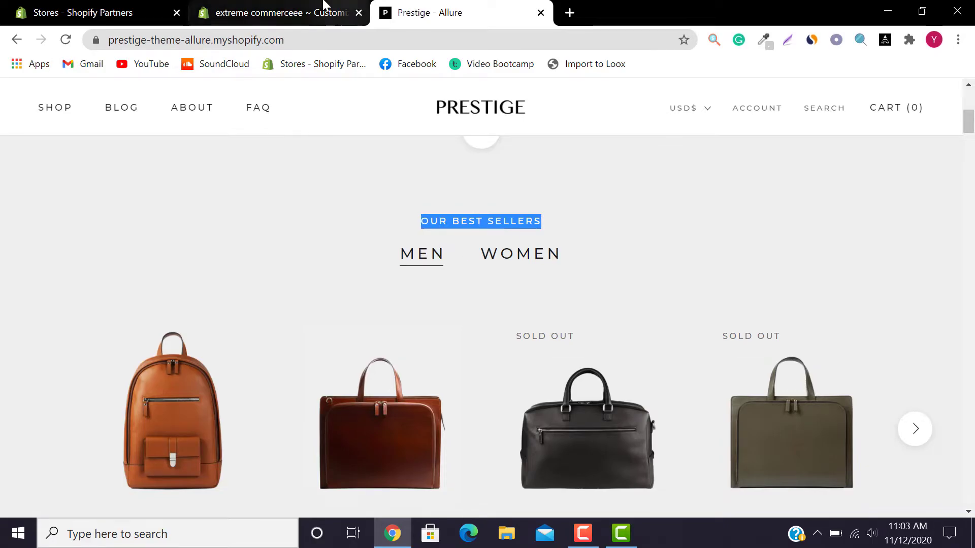
click(275, 12)
click(115, 271)
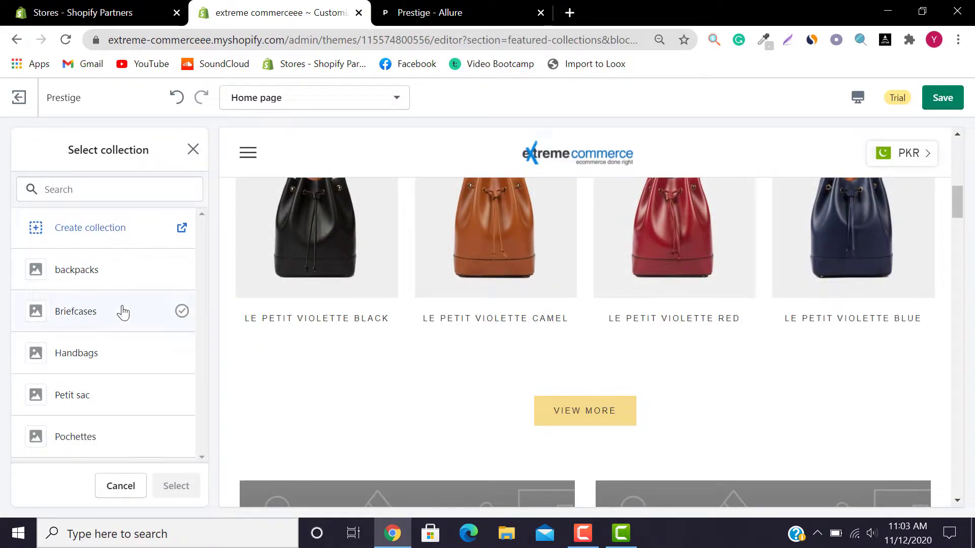
click(123, 312)
click(174, 485)
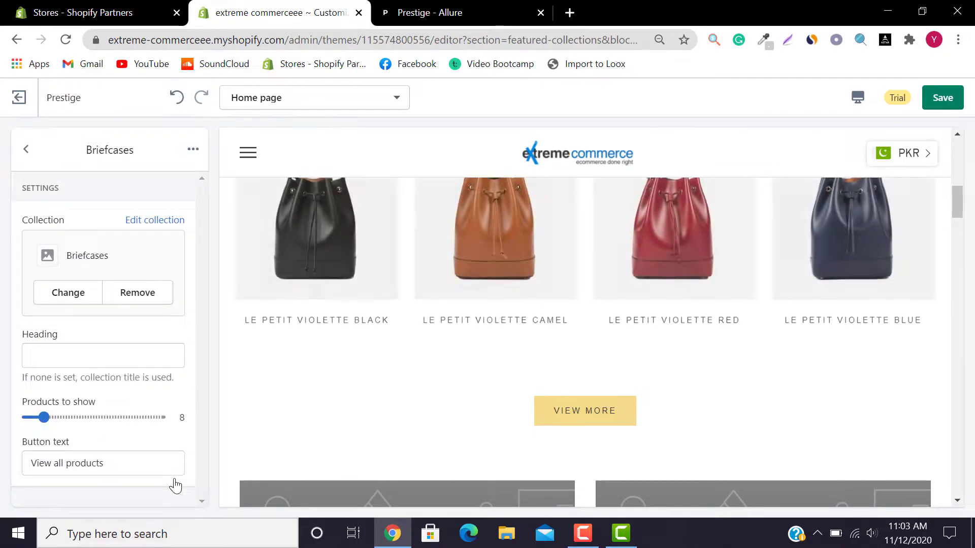
scroll(958, 200, up, 4)
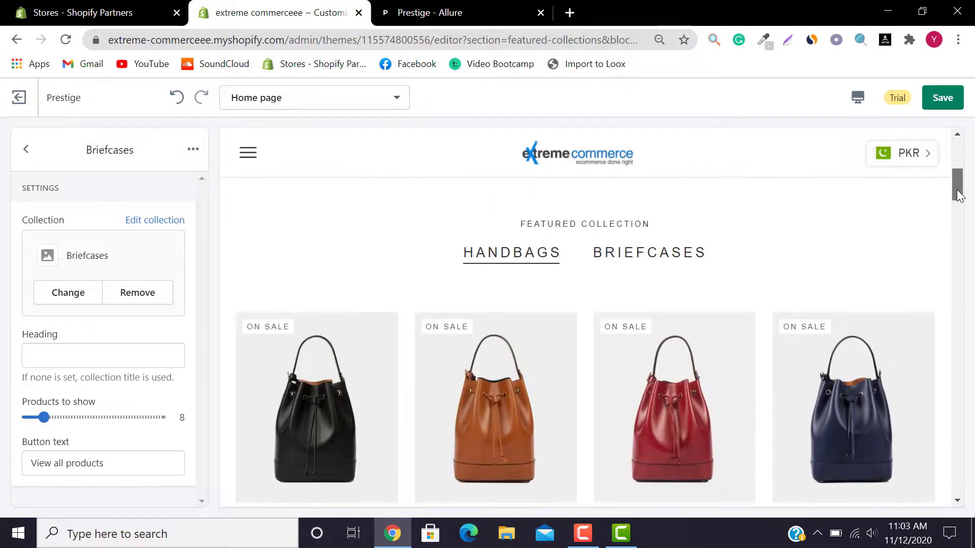
- Check the best sellers section in the Prestige demo store, and set the Briefcases block's heading to OUR BEST SELLERS
click(486, 11)
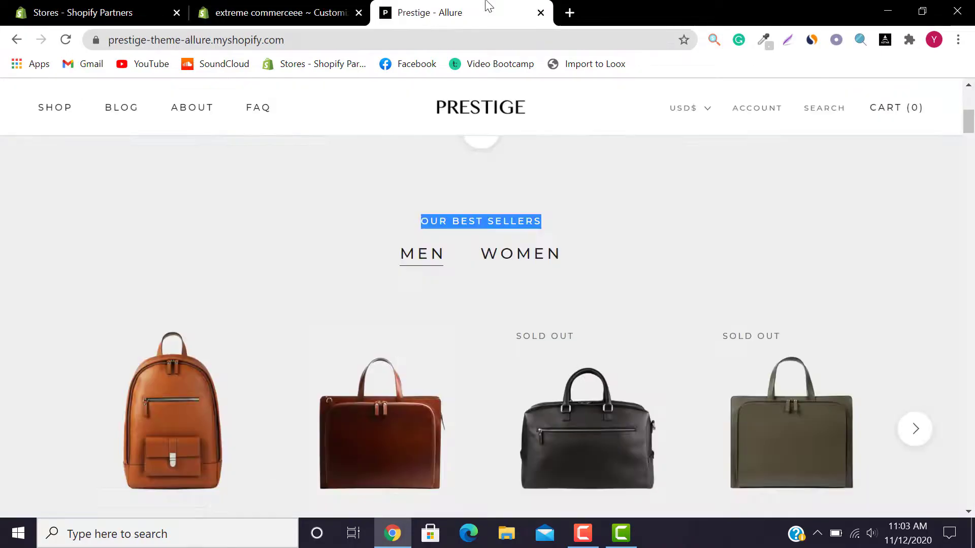
click(352, 7)
click(116, 358)
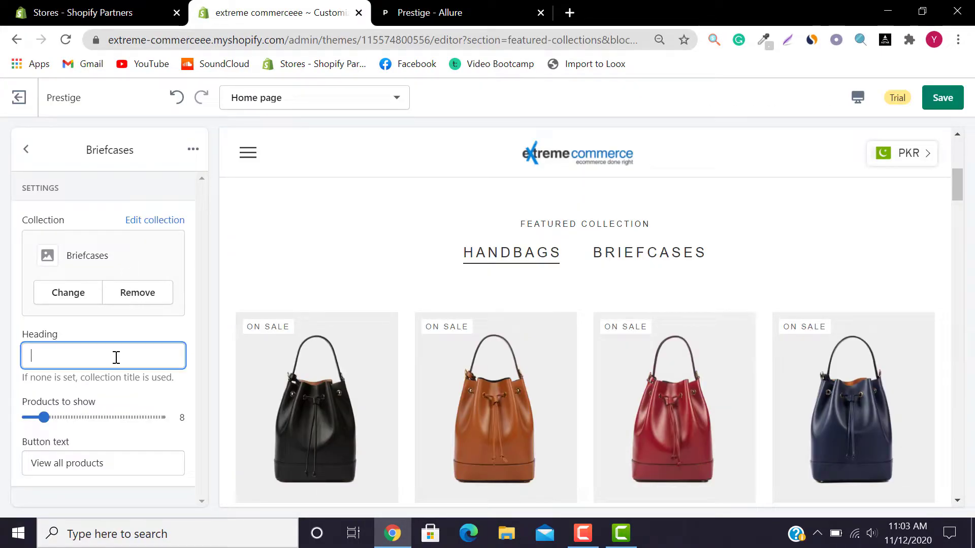
text(OUR BEST SELLERS)
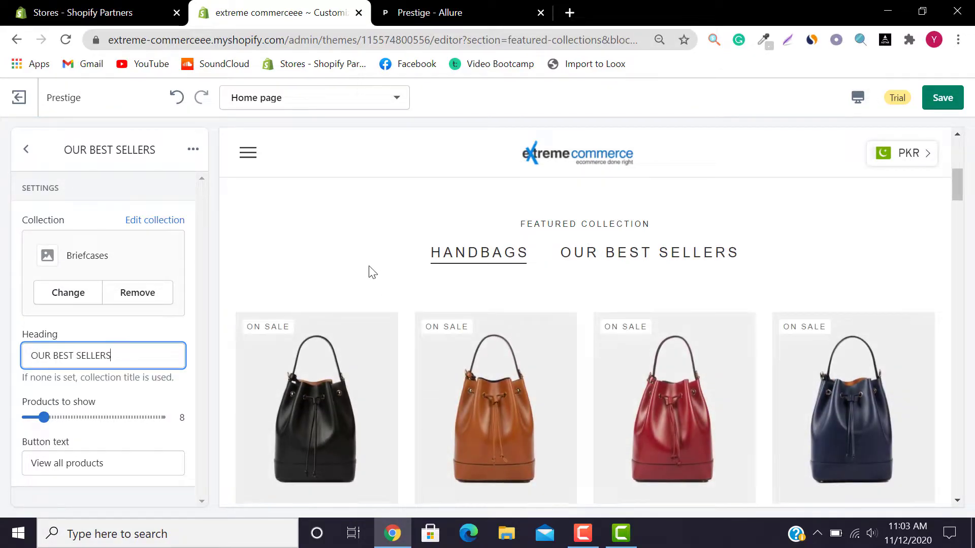
mouse_move(949, 191)
mouse_down()
mouse_move(949, 170)
mouse_move(958, 174)
mouse_up()
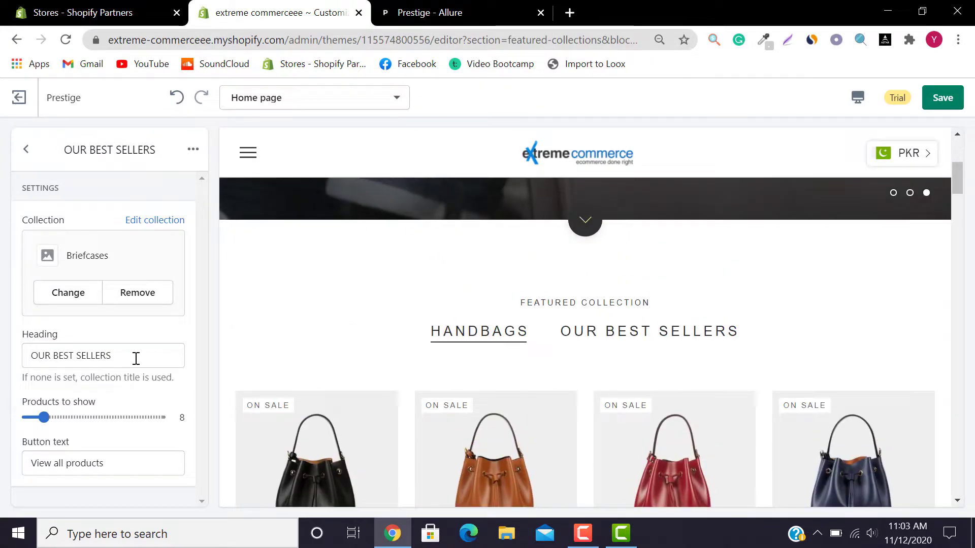
- Move the text OUR BEST SELLERS from the Briefcases block's heading to the featured collection section's sub-heading, replacing the text there
drag(131, 359, 6, 363)
key(ctrl+c)
key(BackSpace)
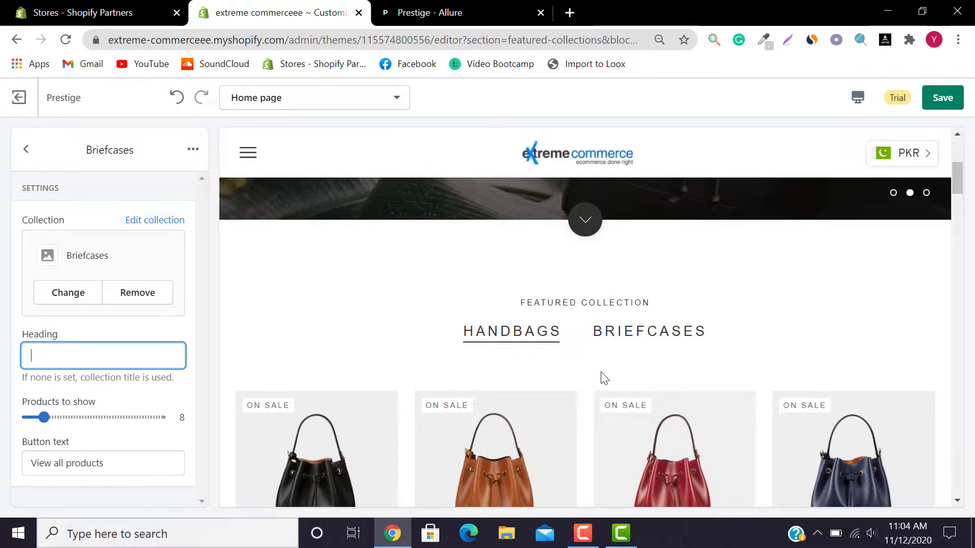
click(25, 149)
drag(203, 257, 203, 283)
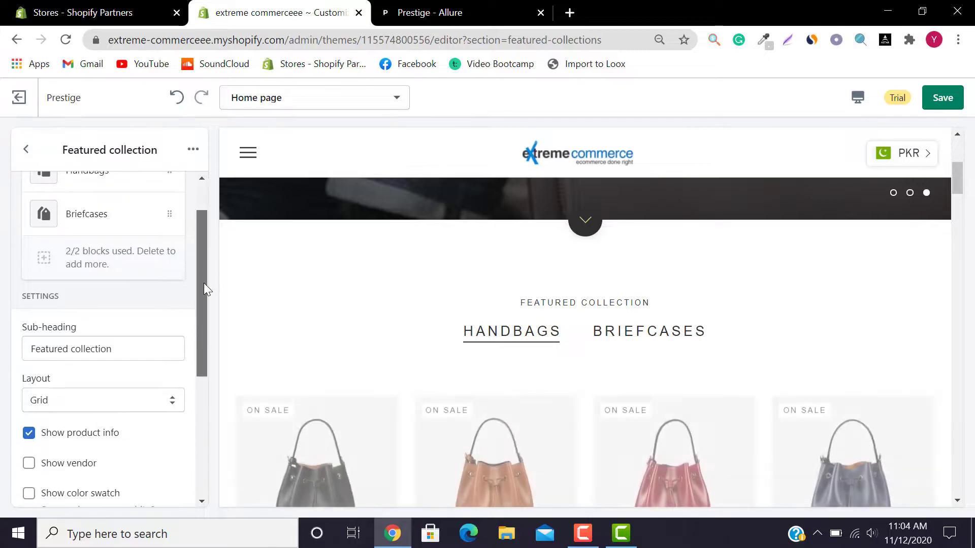
triple_click(26, 350)
key(ctrl+v)
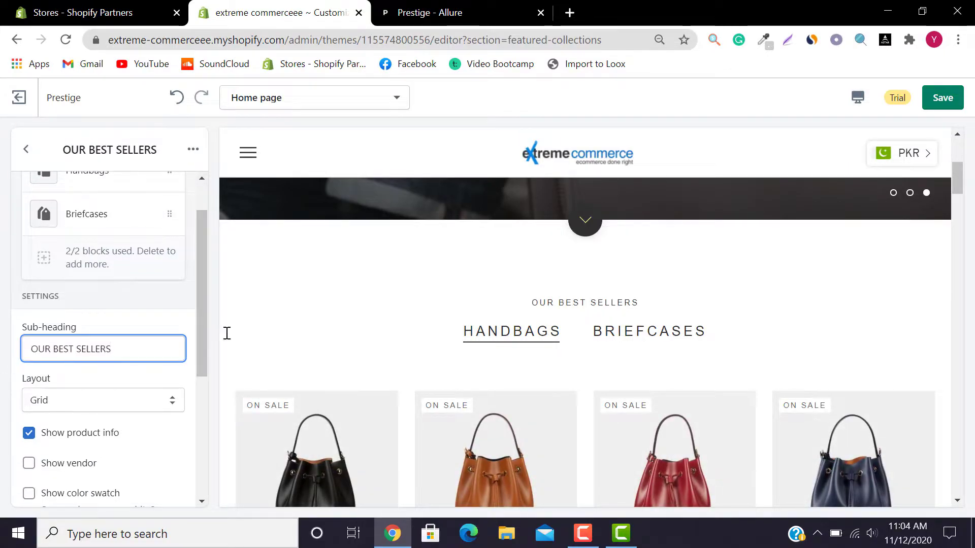
- Check the demo store's best sellers section, try the Carousel layout on the OUR BEST SELLERS section and advance its products in the preview
click(440, 15)
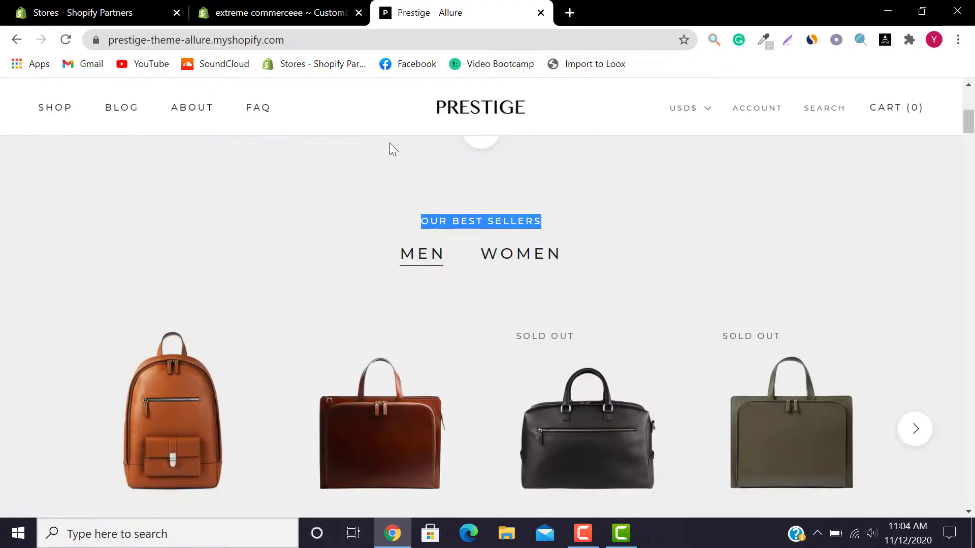
click(285, 12)
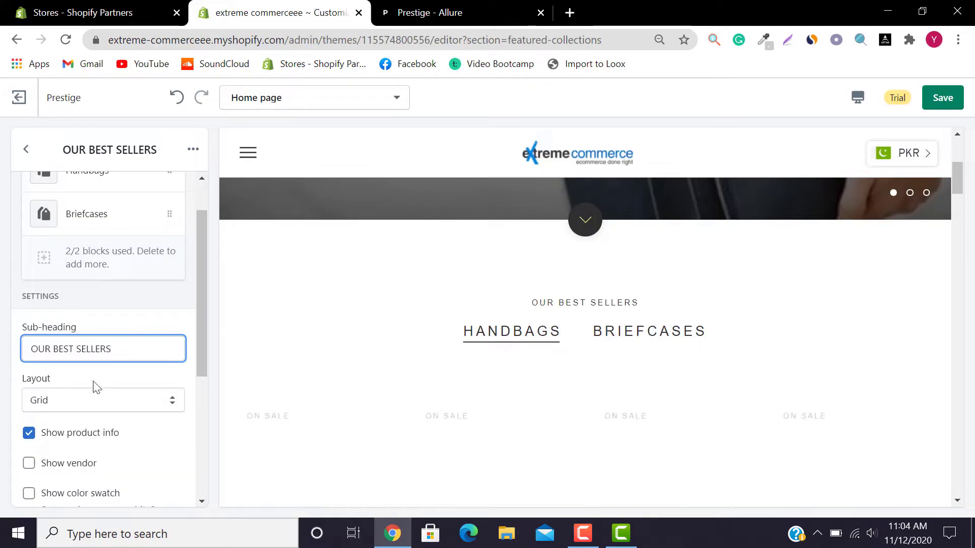
drag(203, 302, 199, 351)
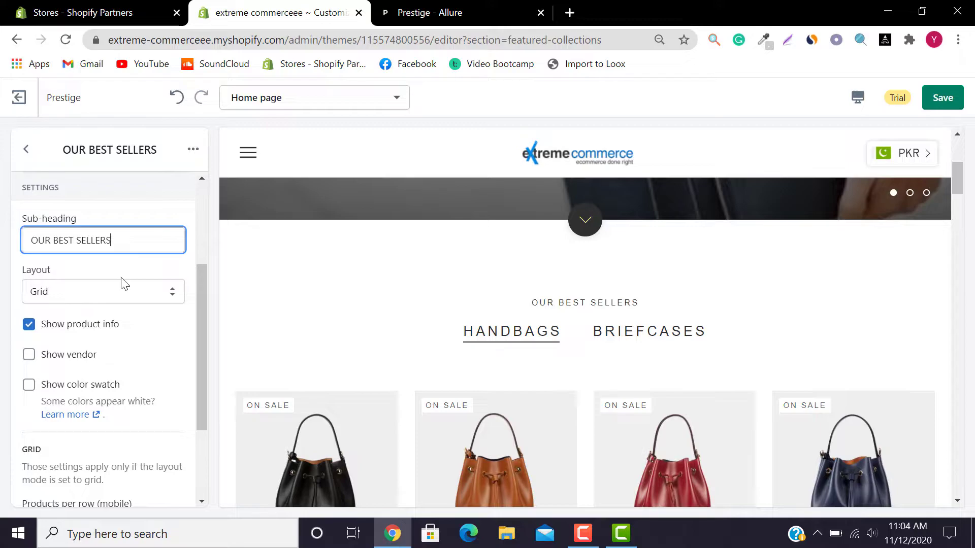
click(118, 293)
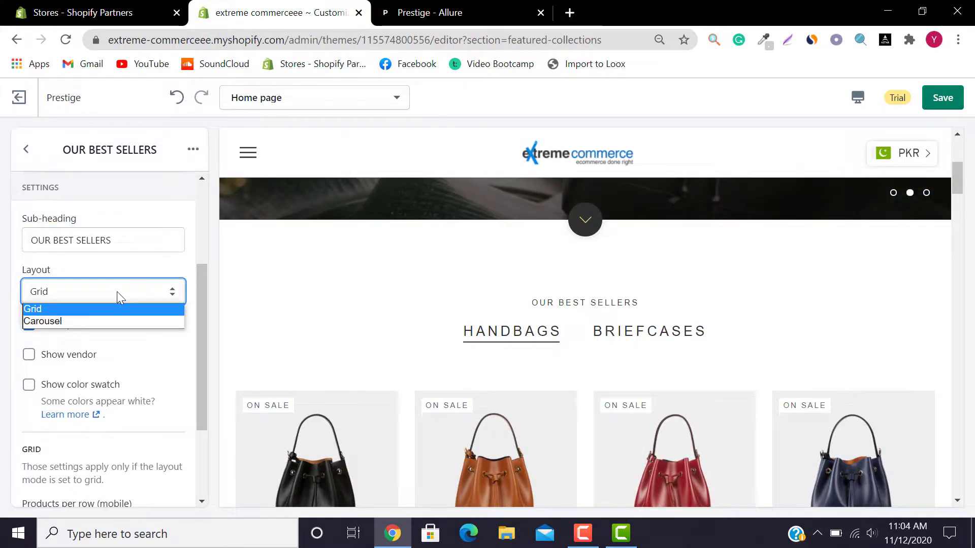
click(72, 322)
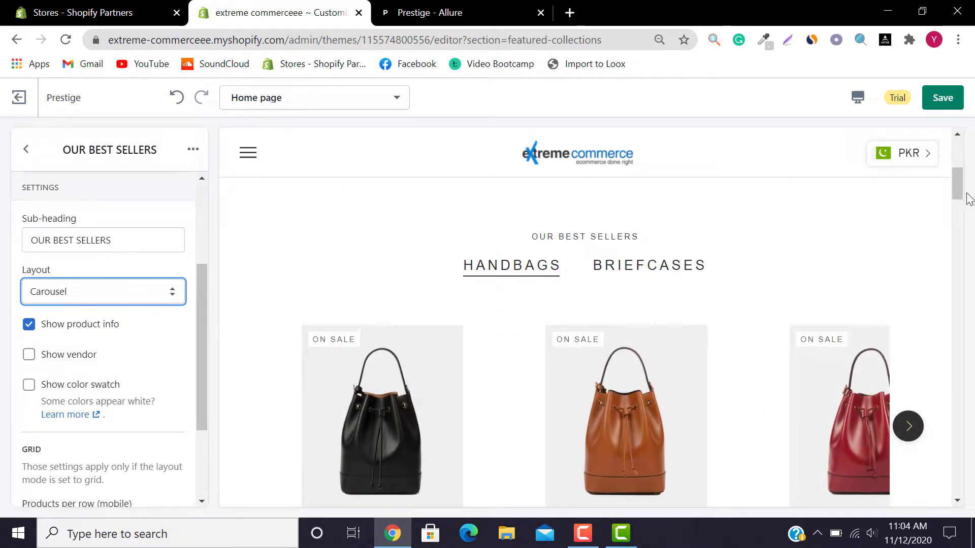
mouse_move(952, 182)
mouse_down()
mouse_move(953, 197)
mouse_move(953, 187)
mouse_up()
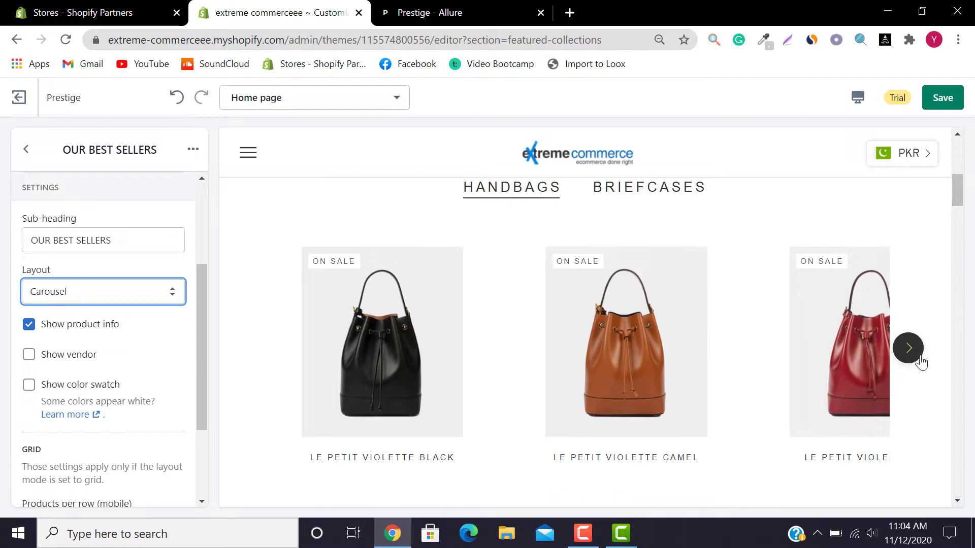
click(902, 348)
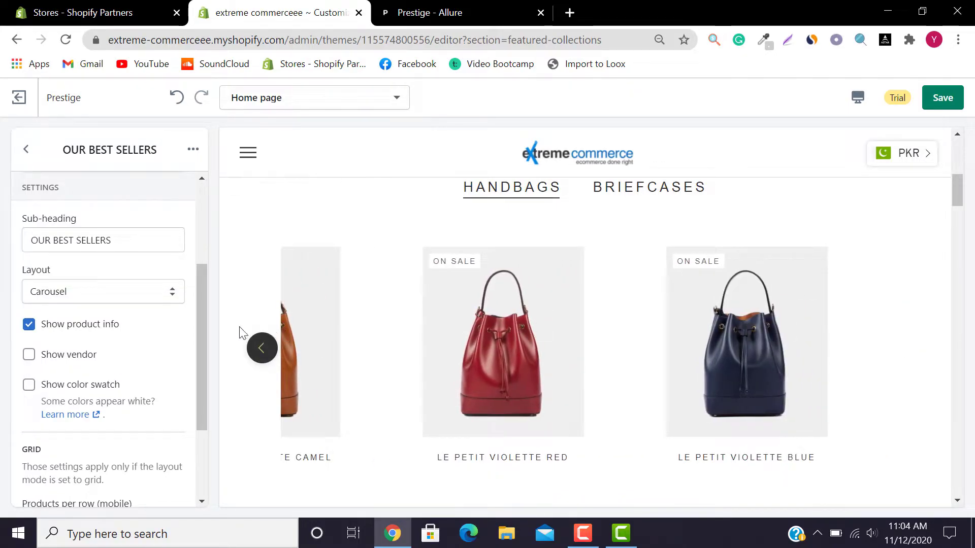
- Set the OUR BEST SELLERS section's layout back to Grid and review its products in the preview
click(133, 298)
click(58, 308)
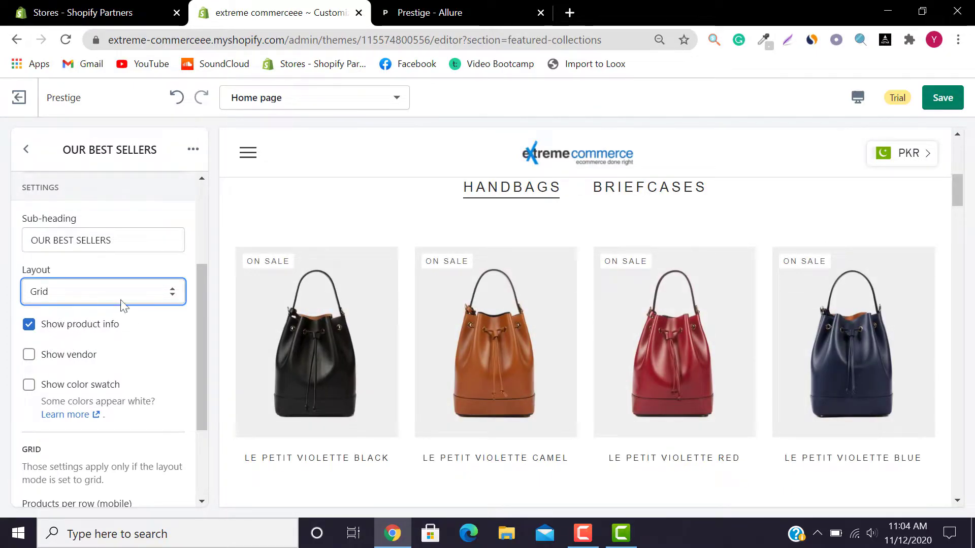
scroll(958, 190, down, 1)
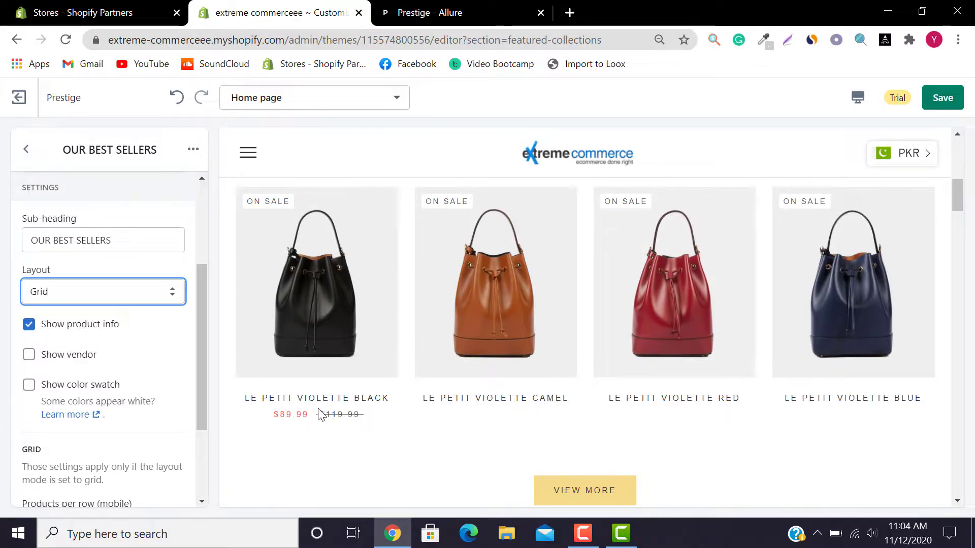
- Enable color swatches for the OUR BEST SELLERS section and save the theme changes
click(107, 324)
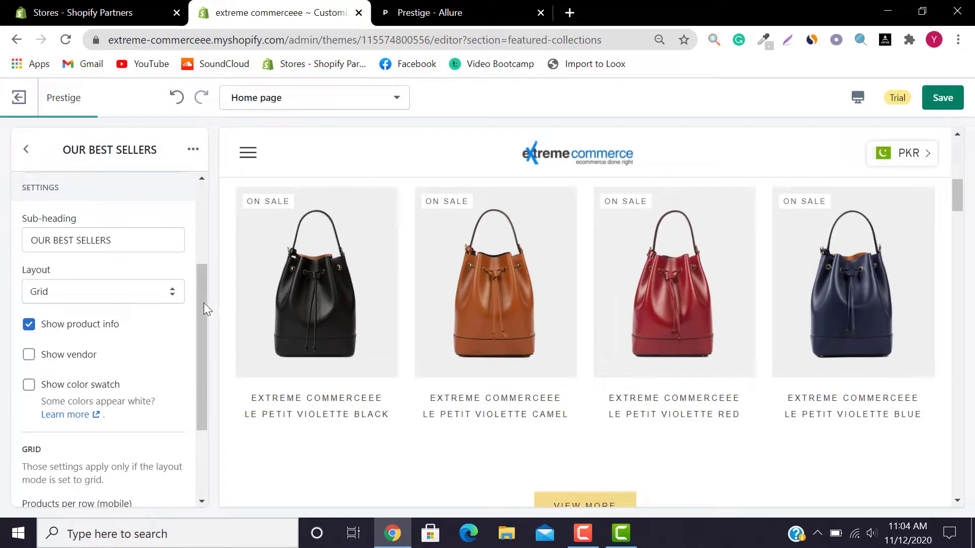
drag(203, 303, 202, 318)
click(80, 361)
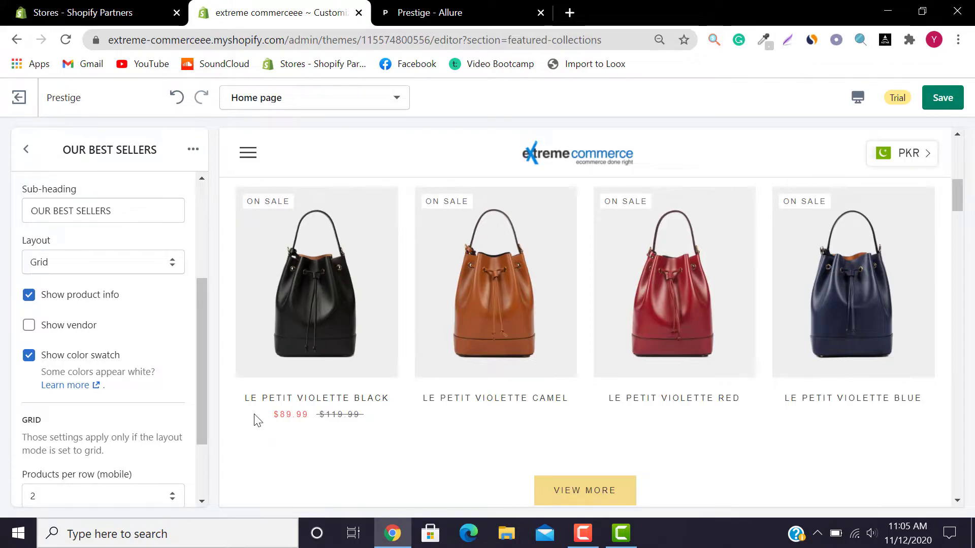
drag(206, 340, 199, 397)
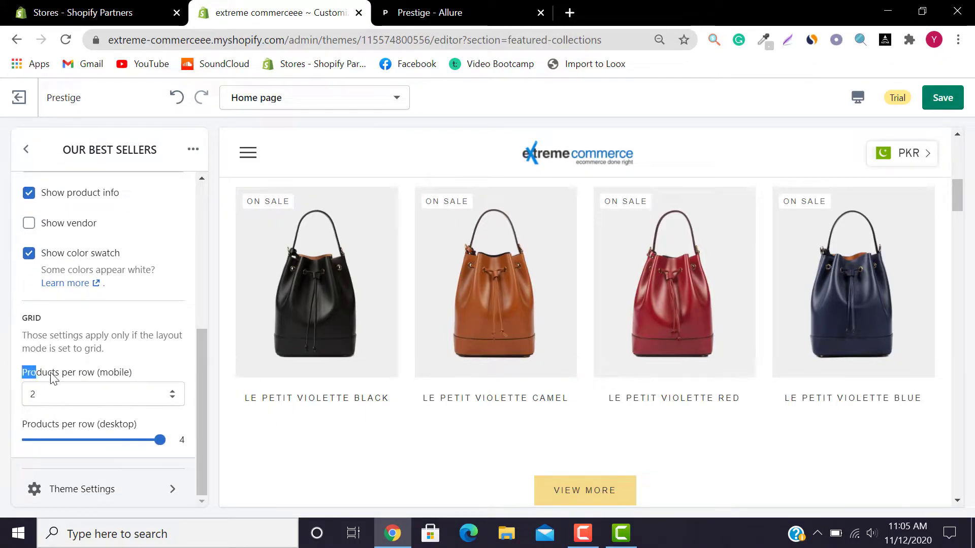
drag(45, 373, 142, 366)
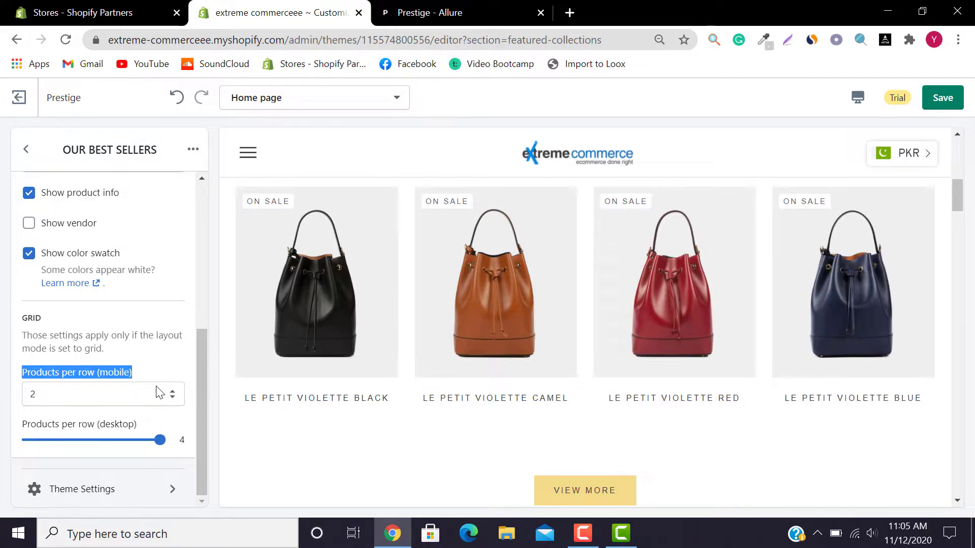
click(949, 104)
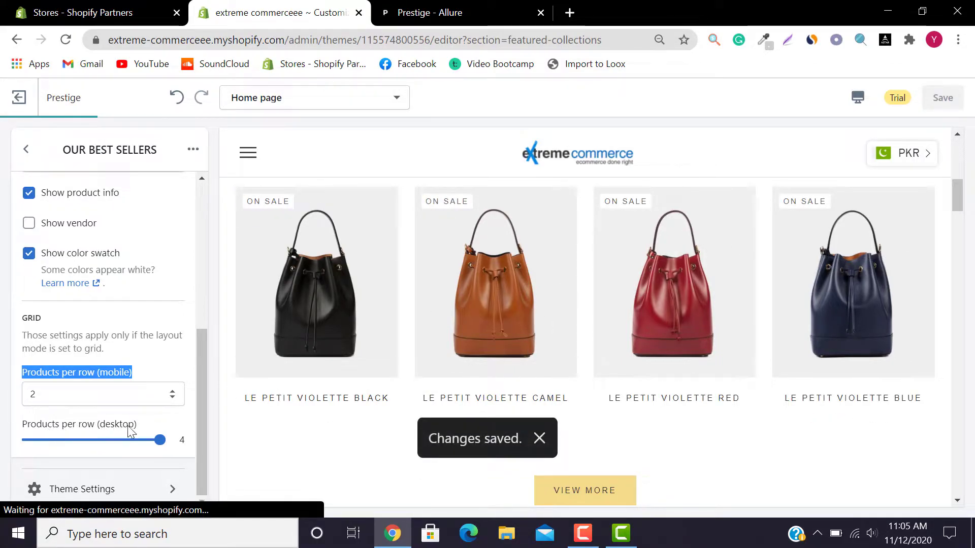
- Try 3 and 2 products per row on desktop for the best sellers grid, and restore the value to 4
drag(159, 440, 109, 440)
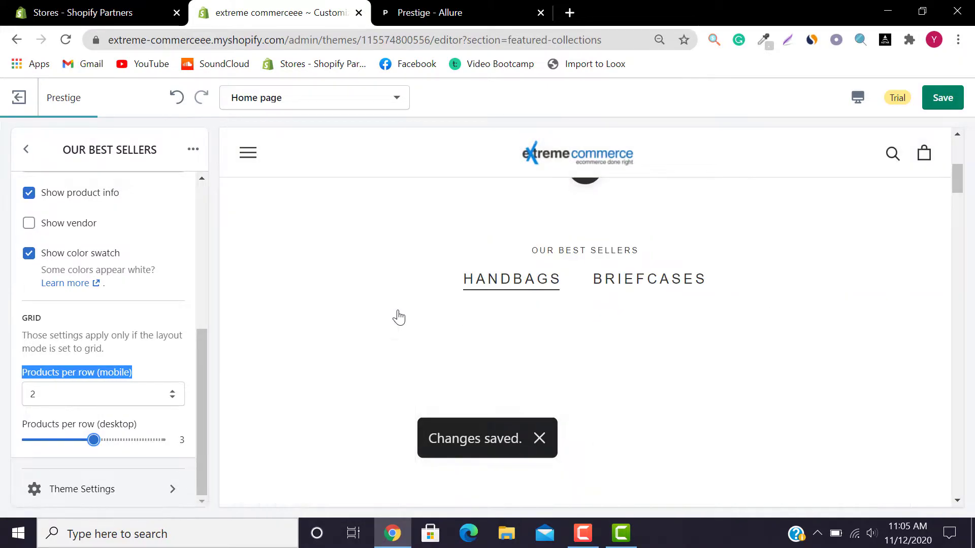
drag(93, 440, 23, 440)
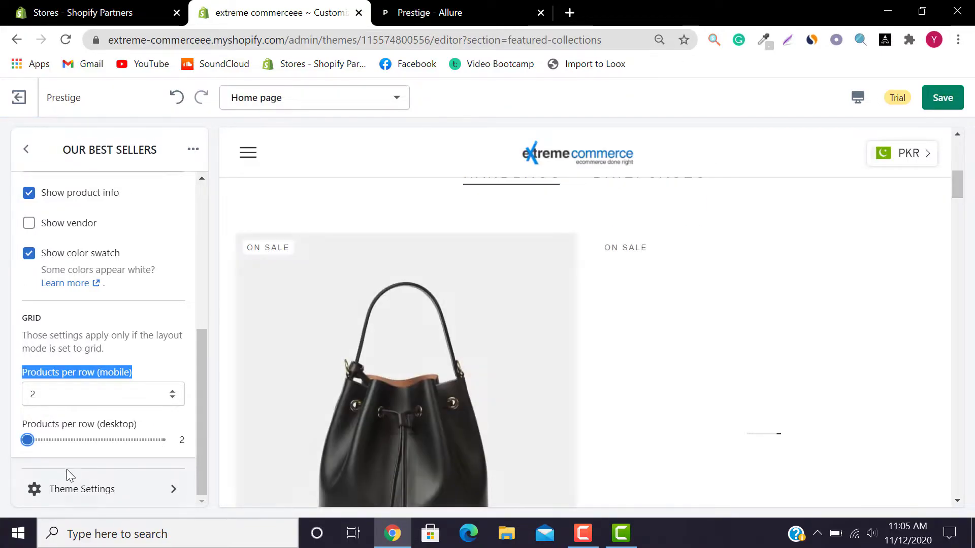
drag(64, 440, 168, 440)
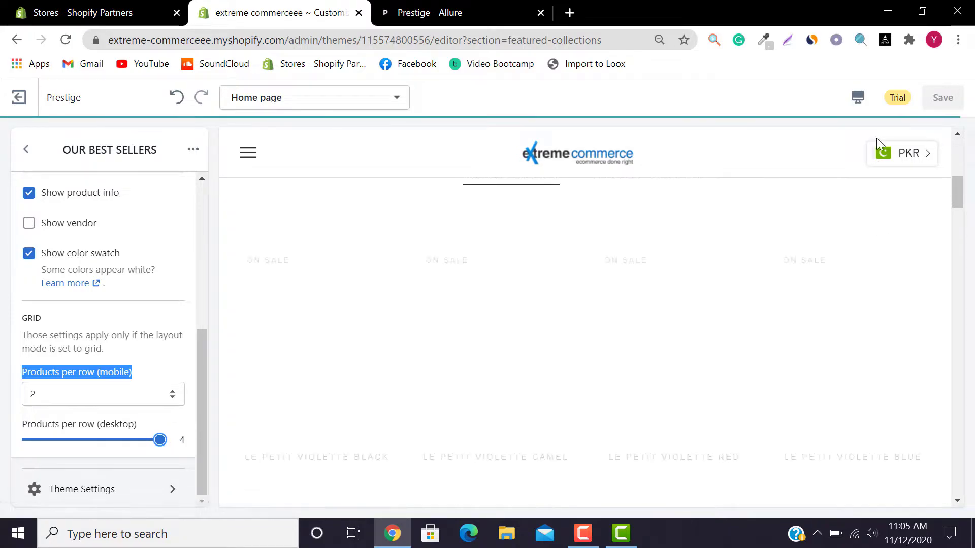
- Switch the store preview to the mobile view to examine the best sellers product grid
click(859, 99)
click(881, 136)
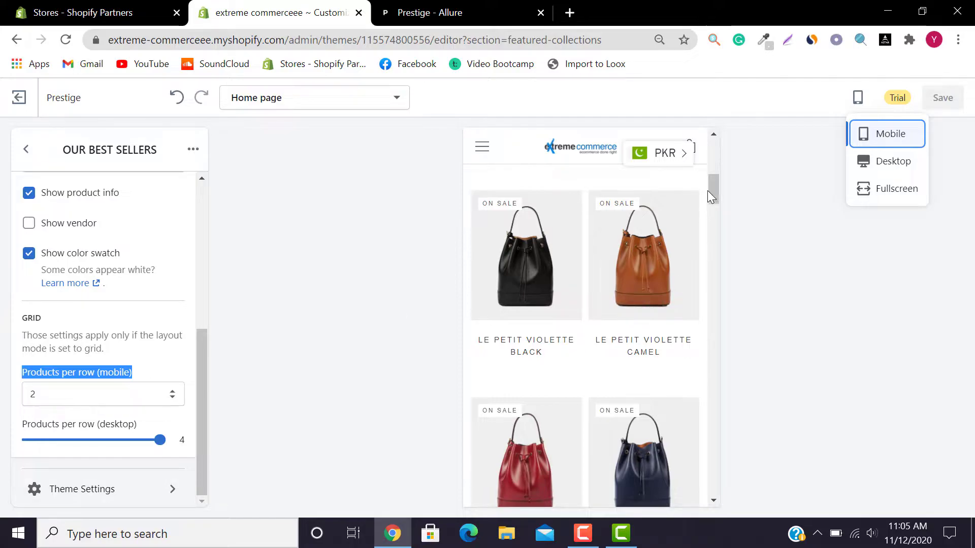
click(751, 258)
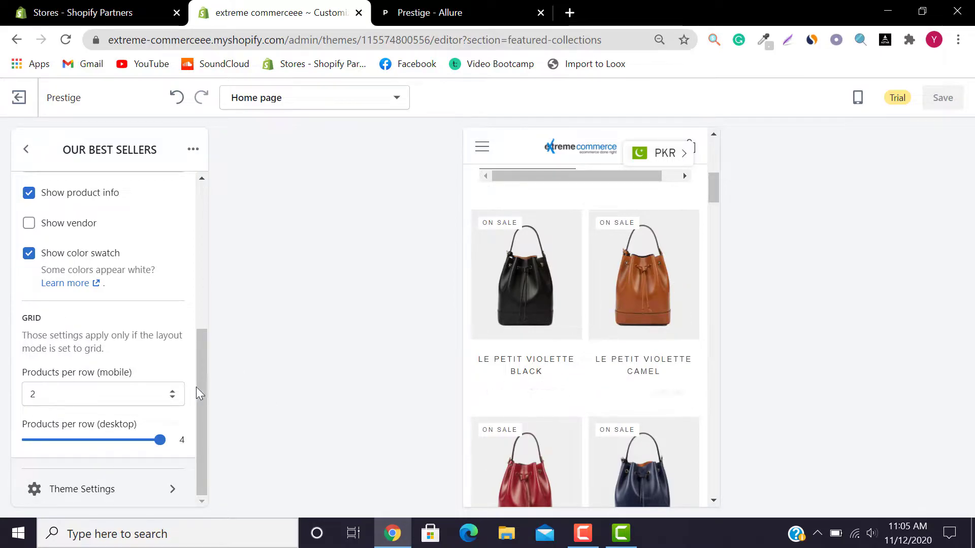
- Try 1 product per row on mobile for the best sellers grid, and restore both the value 2 and the desktop preview
click(117, 401)
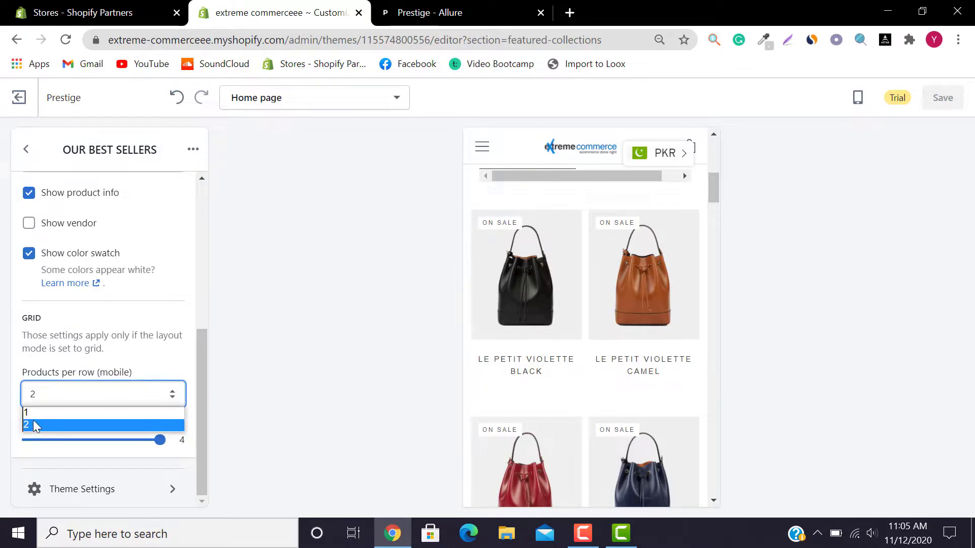
click(4, 419)
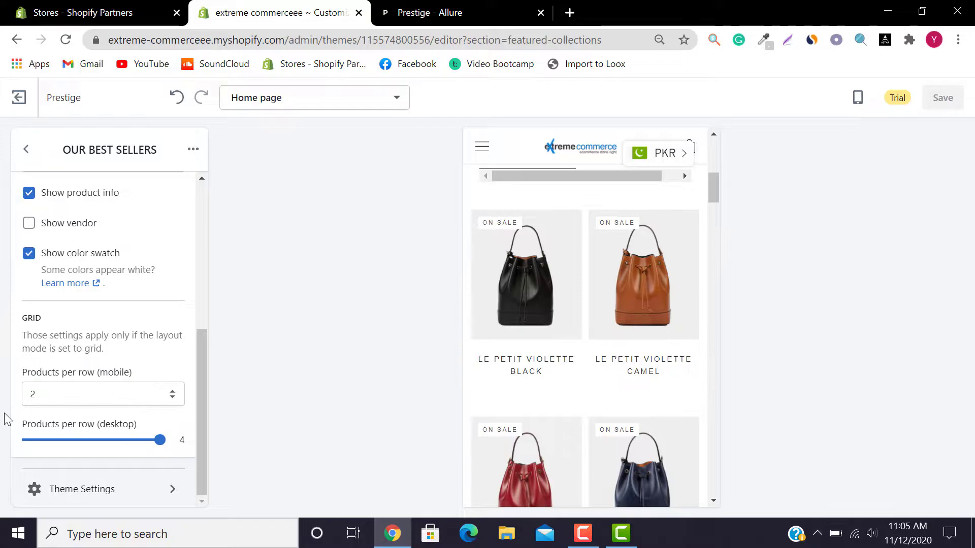
click(83, 396)
click(60, 414)
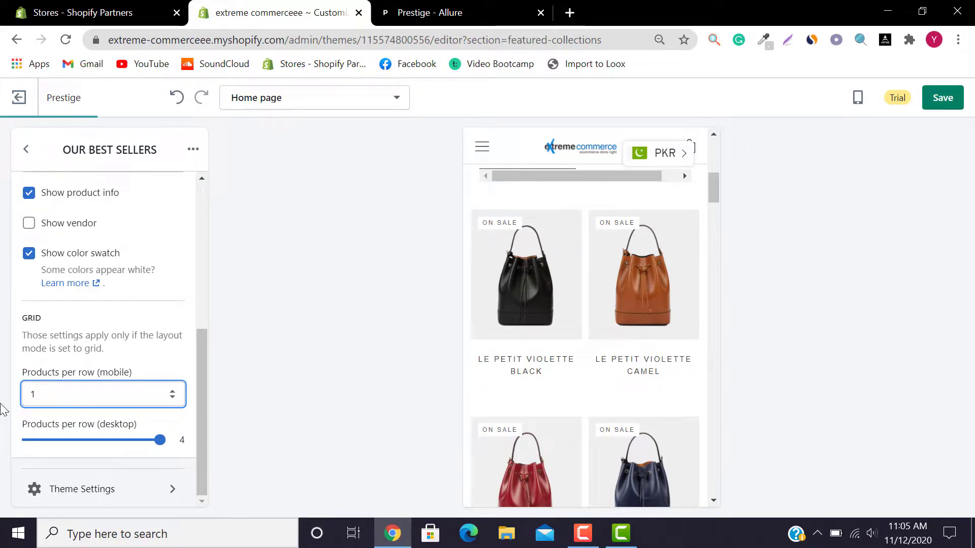
click(120, 391)
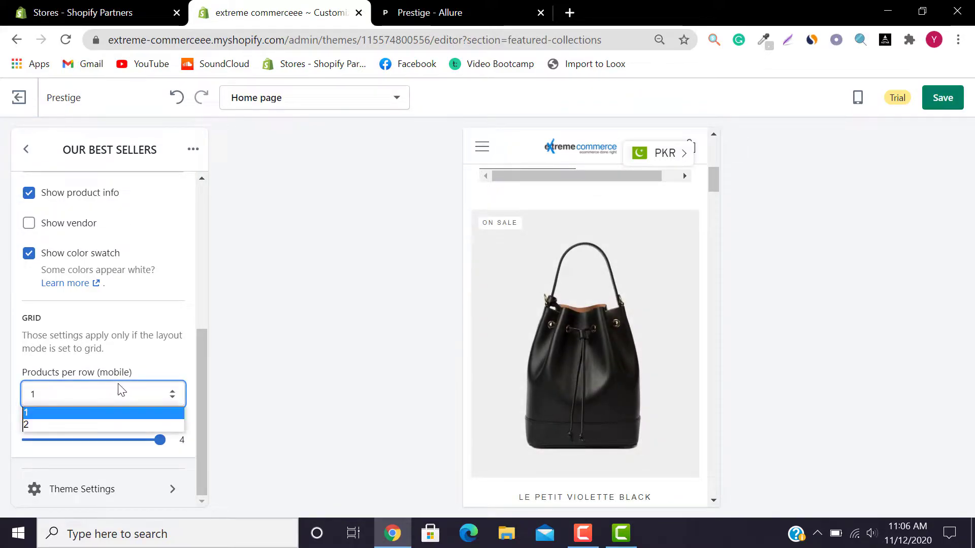
click(69, 425)
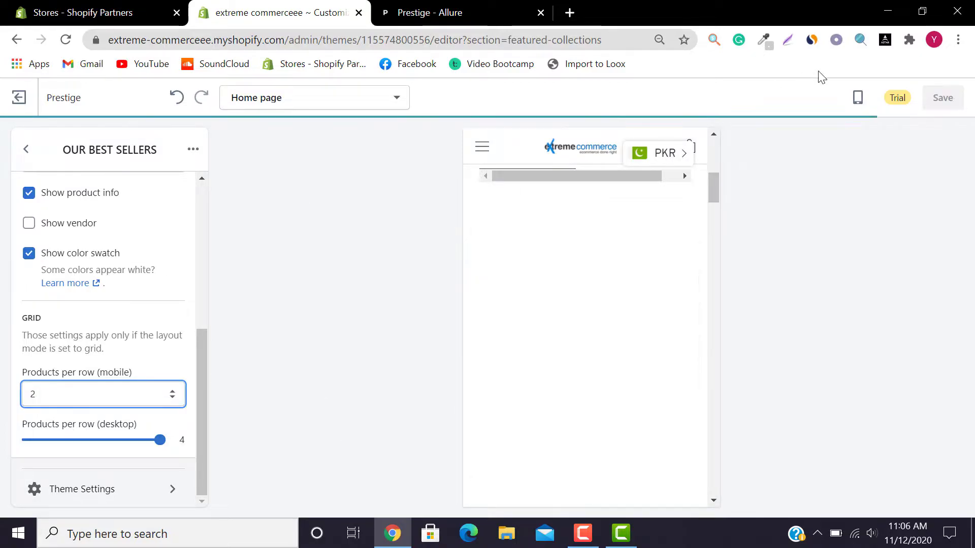
click(857, 98)
click(874, 159)
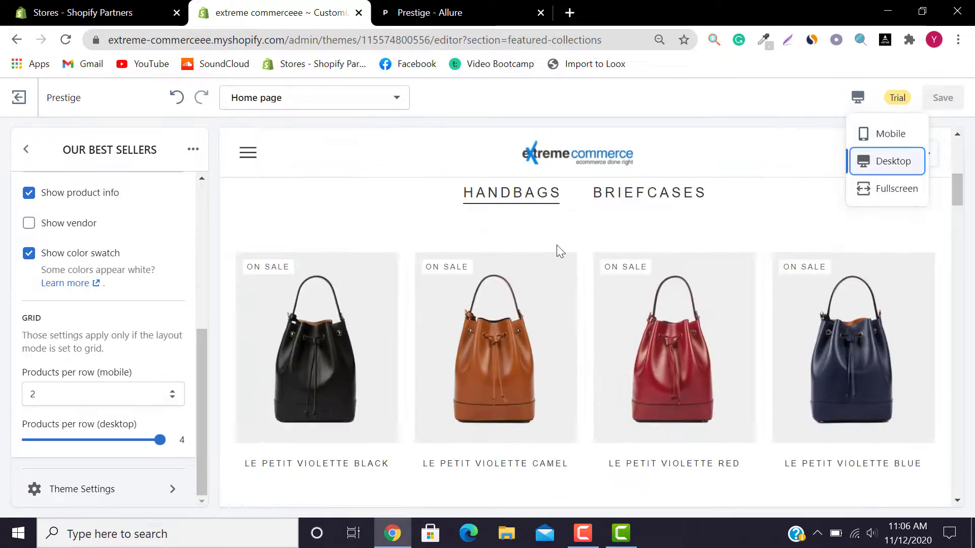
- Return to the home page's section list and check which section follows the best sellers in the Prestige demo store
click(27, 149)
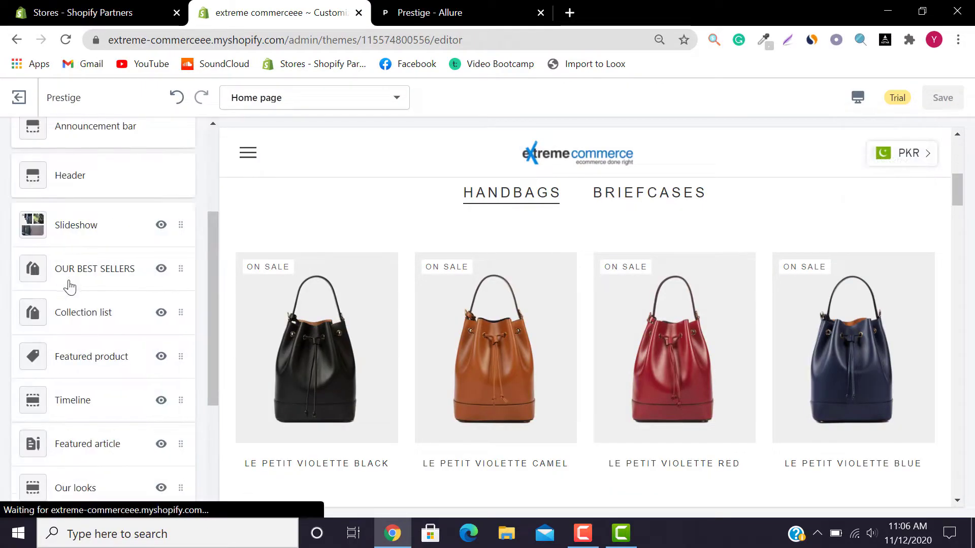
drag(211, 240, 215, 258)
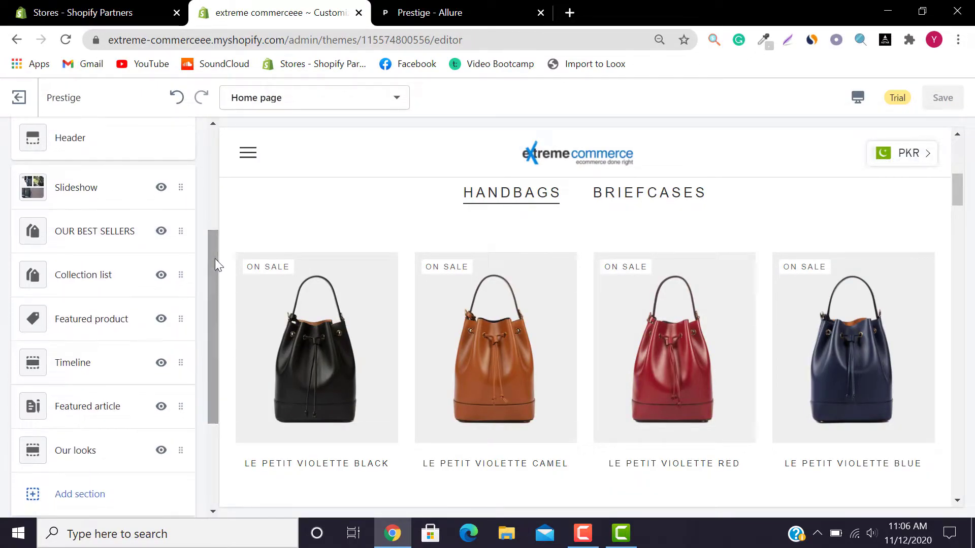
click(485, 7)
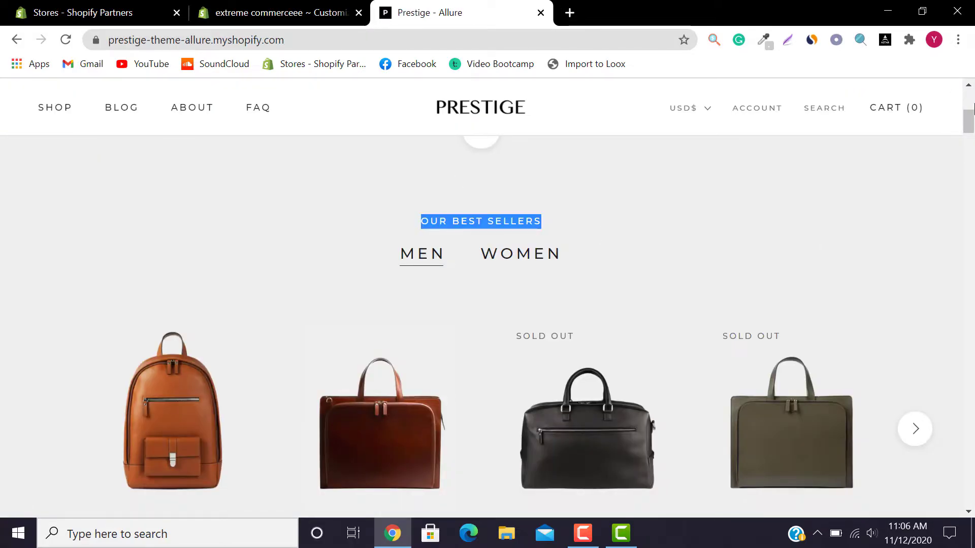
scroll(334, 317, down, 9)
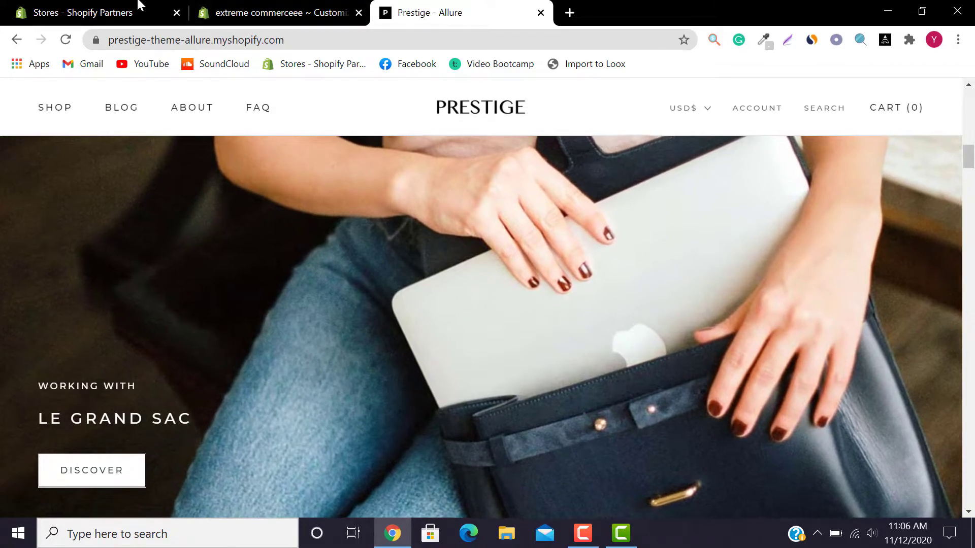
click(261, 5)
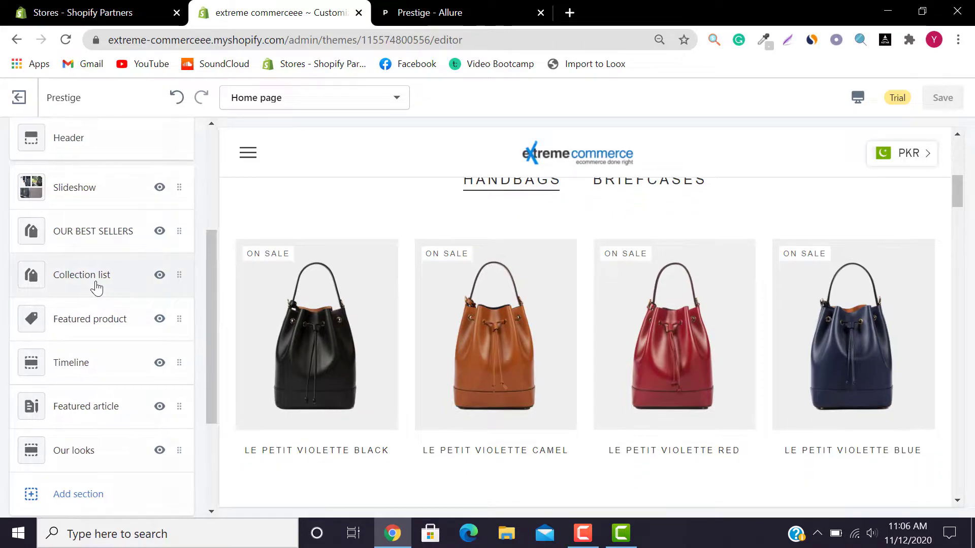
- Assign the Pochettes collection to the first collection block of the Collection list section
click(97, 289)
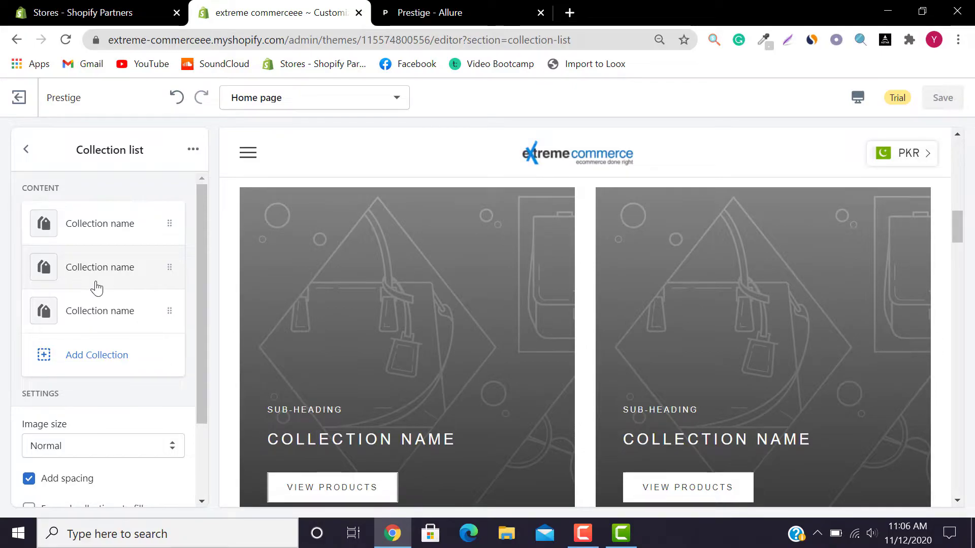
click(98, 234)
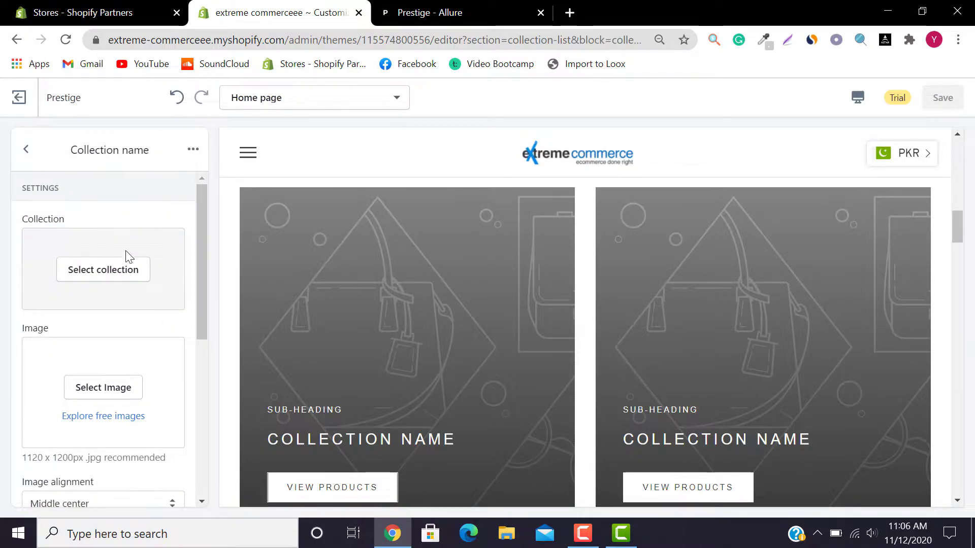
mouse_move(200, 225)
mouse_down()
mouse_move(218, 261)
mouse_move(200, 217)
mouse_up()
click(109, 276)
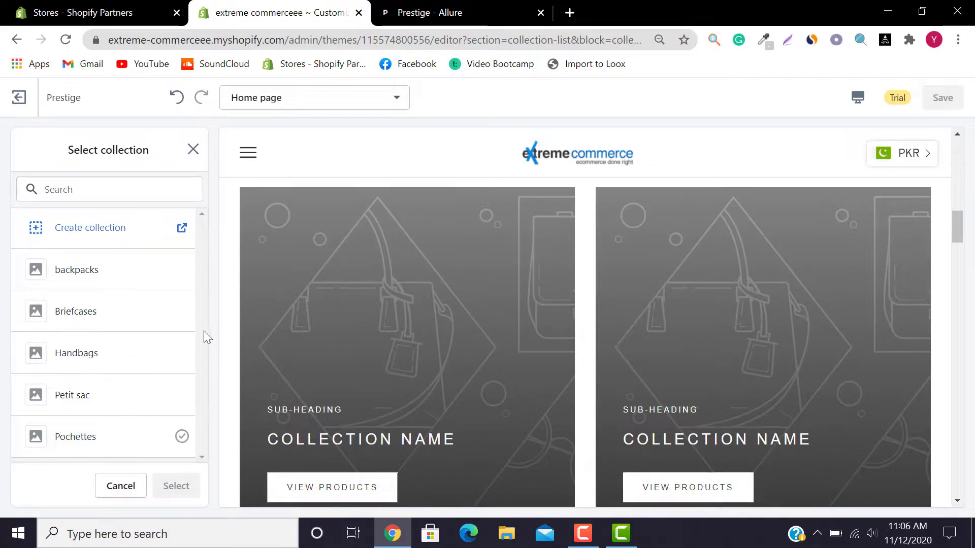
click(137, 449)
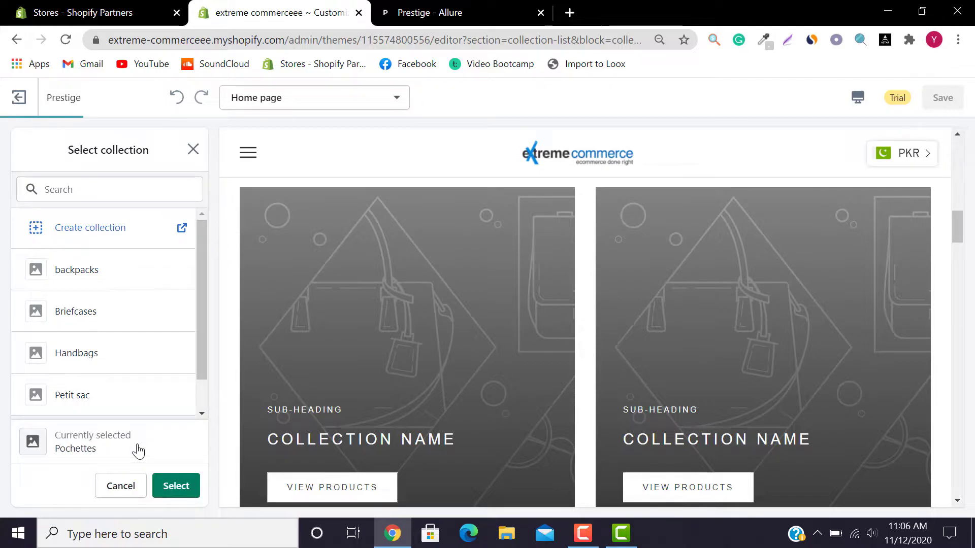
click(173, 486)
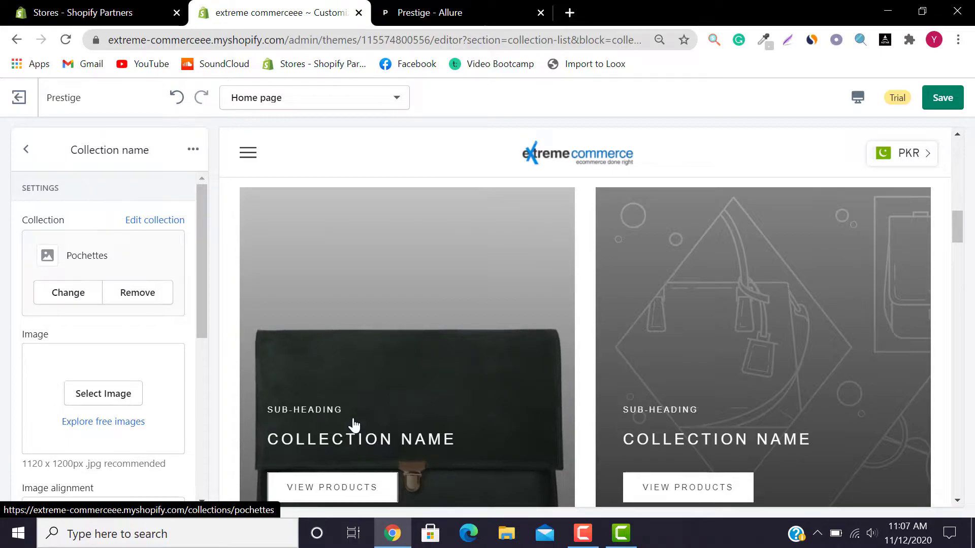
- Assign the Petit sac collection to the second collection block of the Collection list section
click(27, 150)
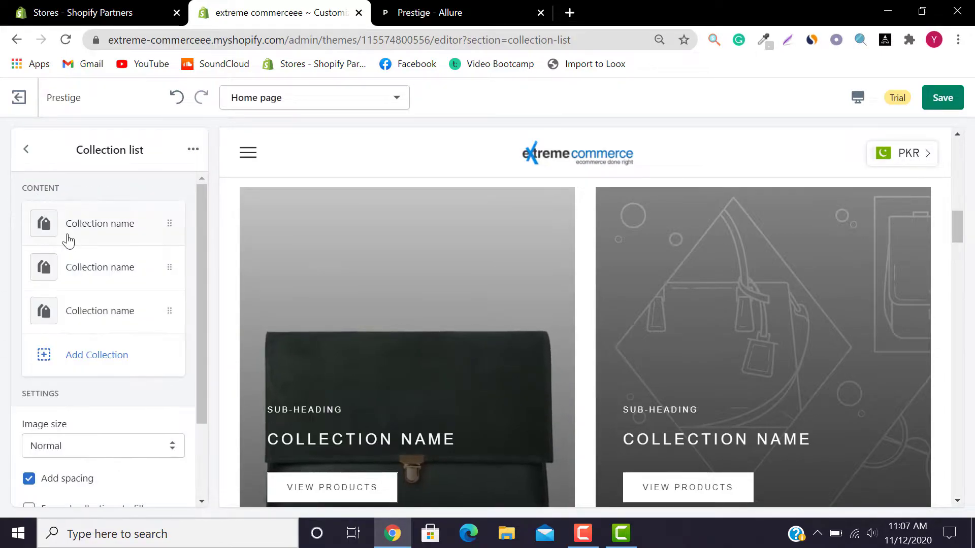
click(102, 259)
click(105, 267)
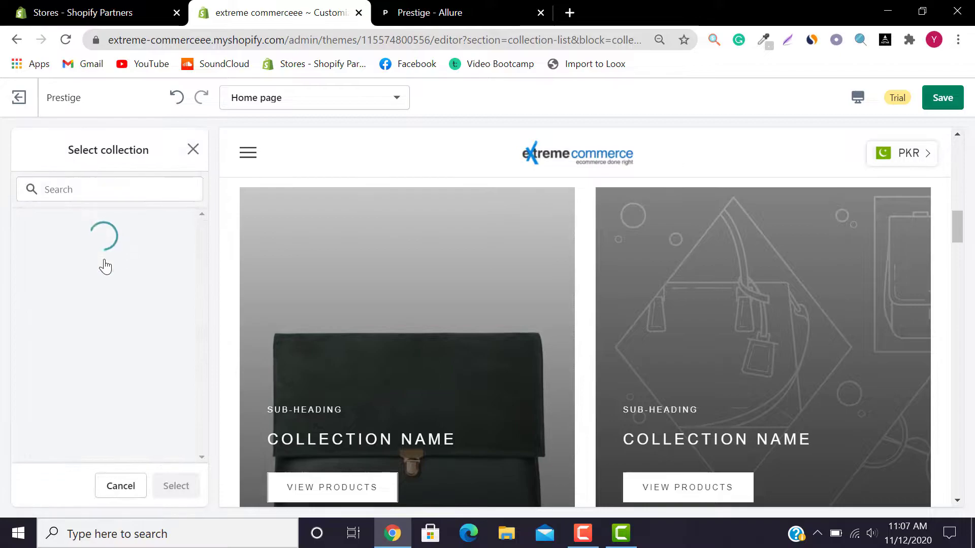
click(122, 393)
click(176, 486)
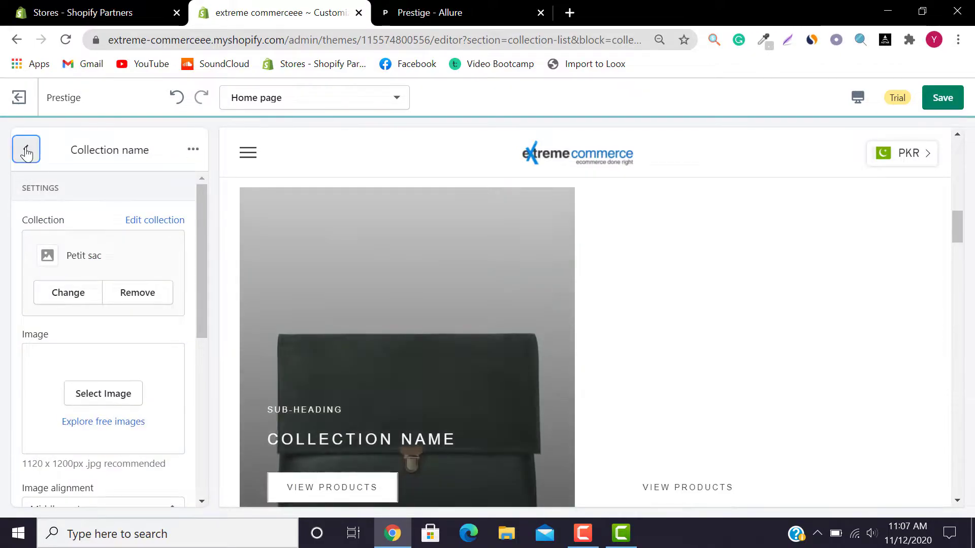
- Assign the Handbags collection to the third collection block and return to the Collection list section
click(27, 152)
click(88, 224)
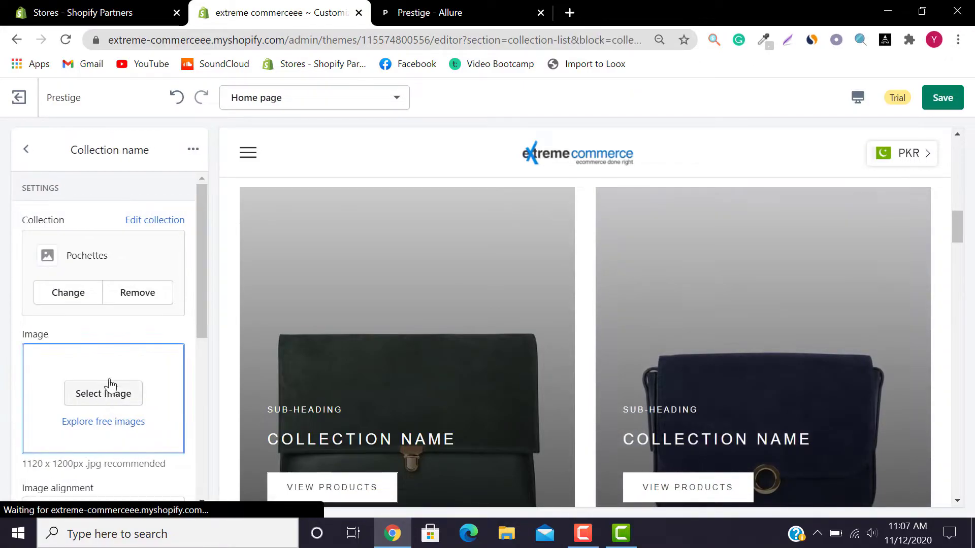
double_click(26, 150)
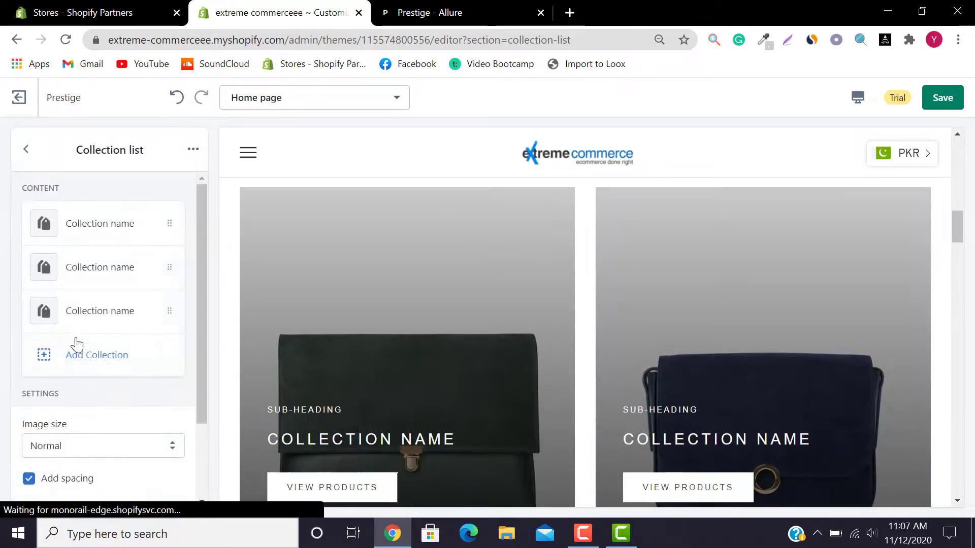
click(71, 328)
click(115, 268)
click(120, 345)
click(125, 353)
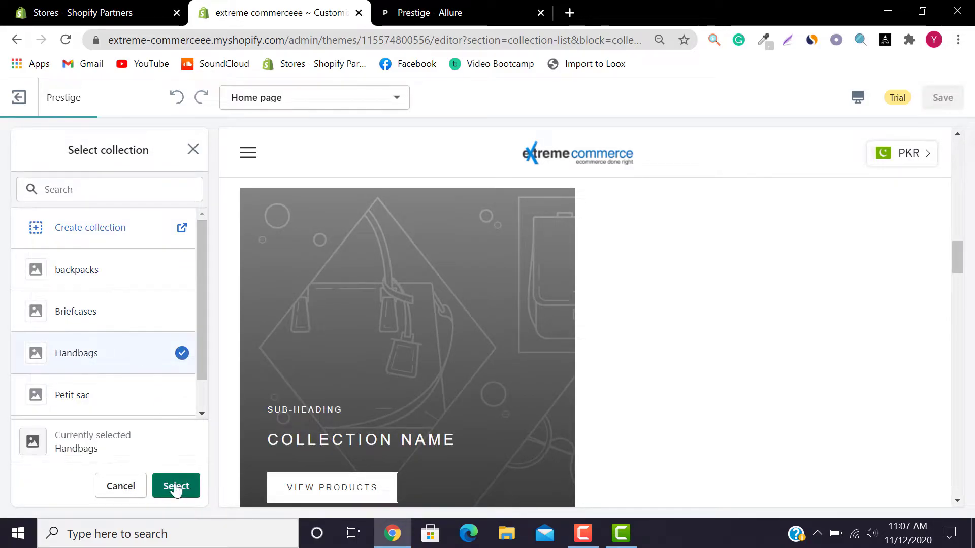
click(174, 486)
click(25, 149)
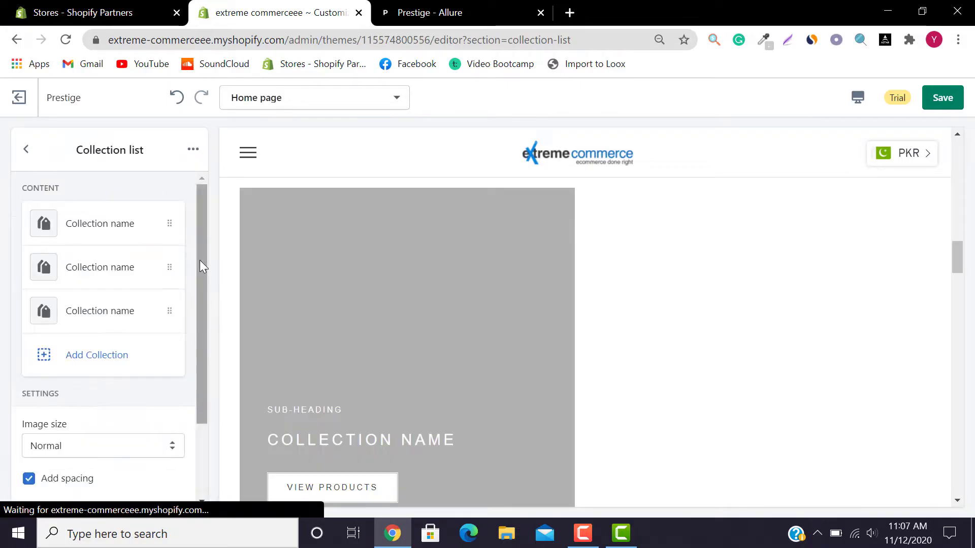
- Add a fourth collection block to the Collection list section and assign the Briefcases collection to it
scroll(200, 261, down, 2)
click(94, 257)
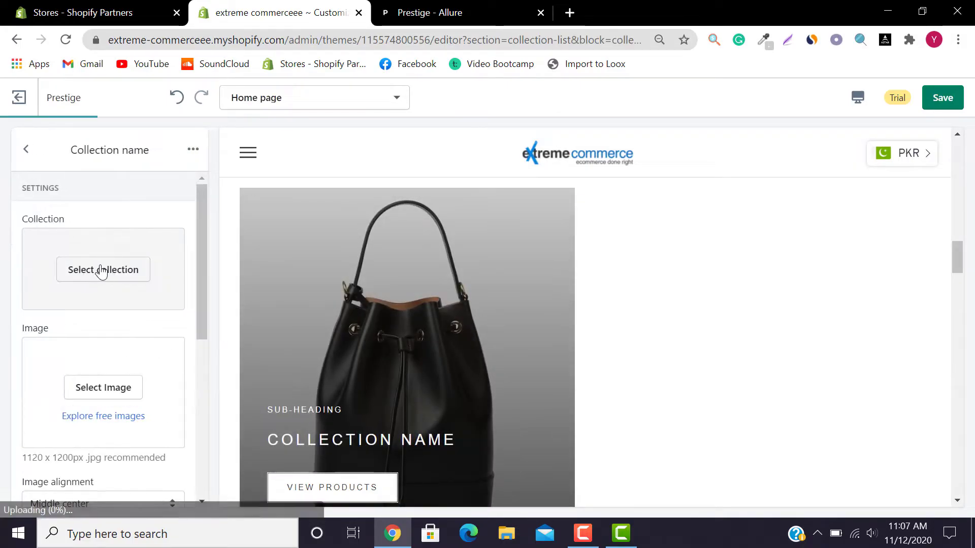
click(102, 269)
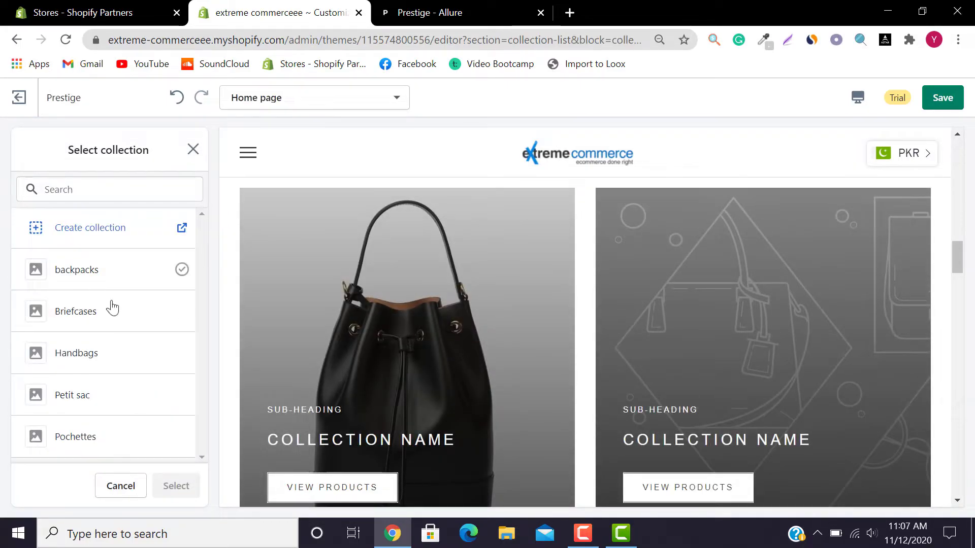
click(122, 325)
click(177, 486)
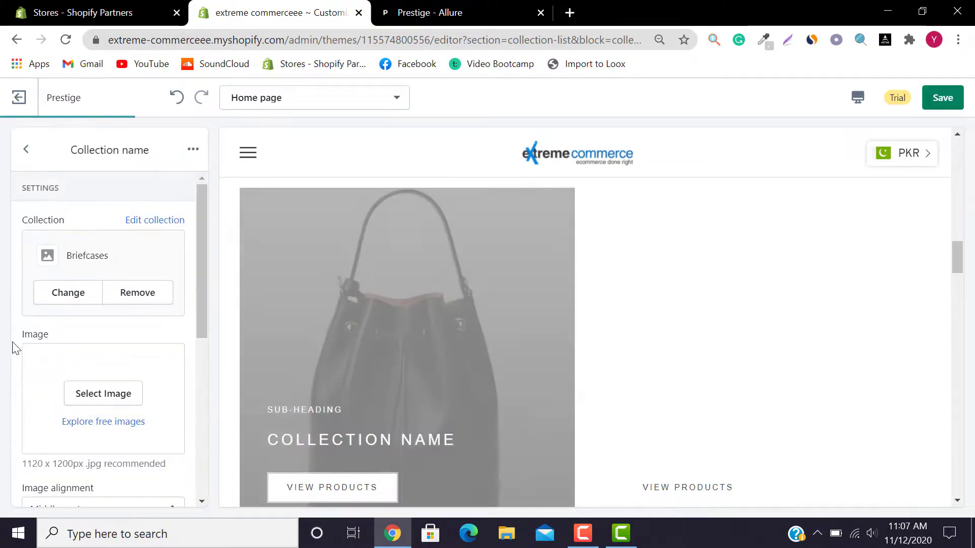
click(25, 150)
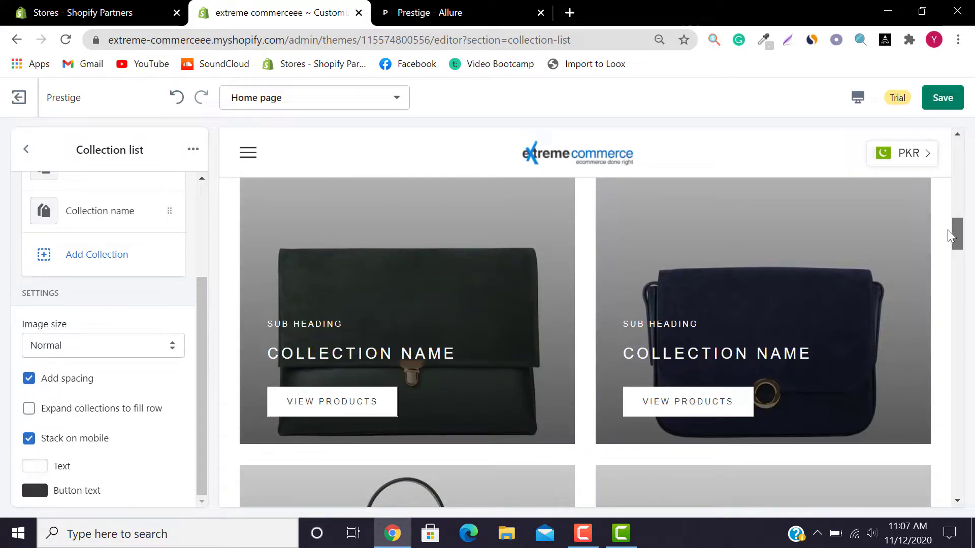
- Open the first collection block and review its image, alignment, content position, text and button settings
mouse_move(948, 230)
mouse_down()
mouse_move(950, 244)
mouse_move(949, 230)
mouse_up()
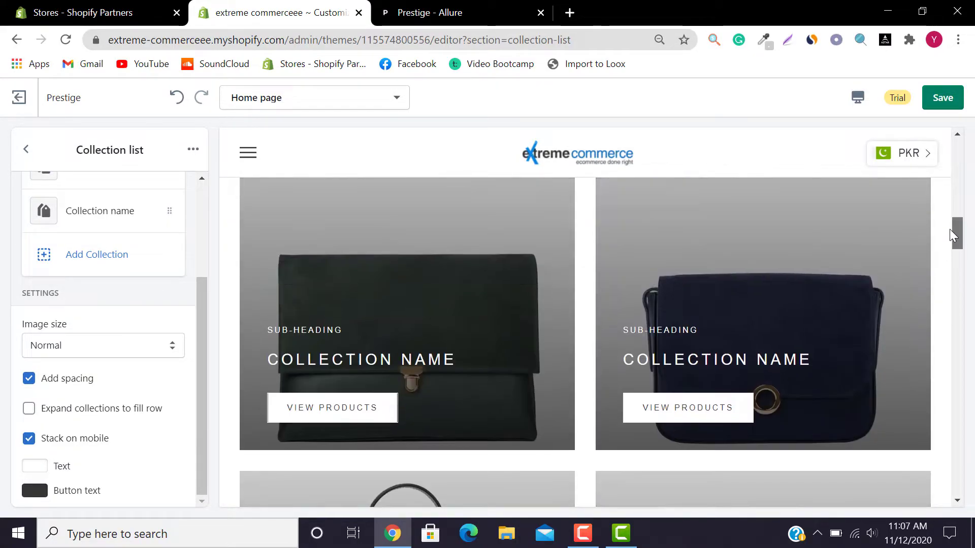
drag(205, 321, 192, 222)
click(113, 223)
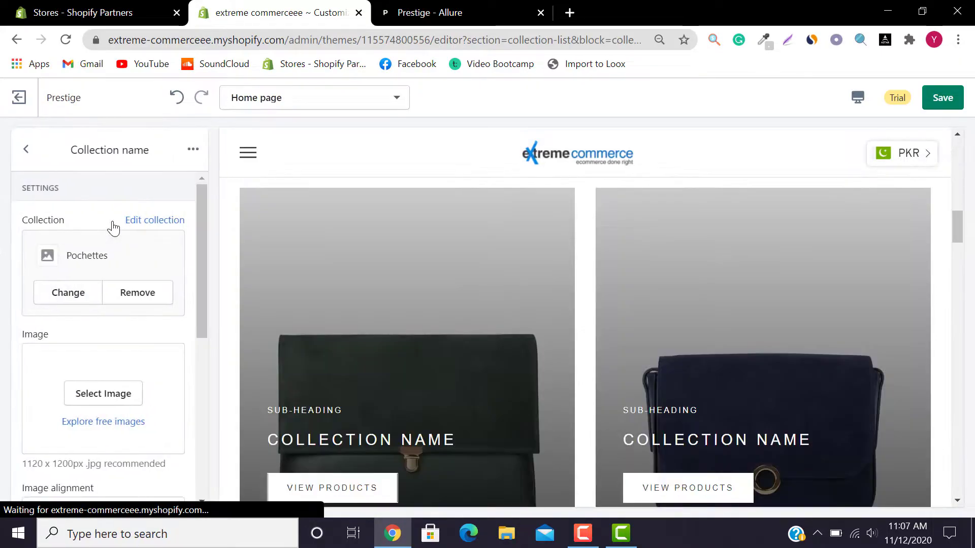
drag(199, 244, 198, 285)
click(2, 320)
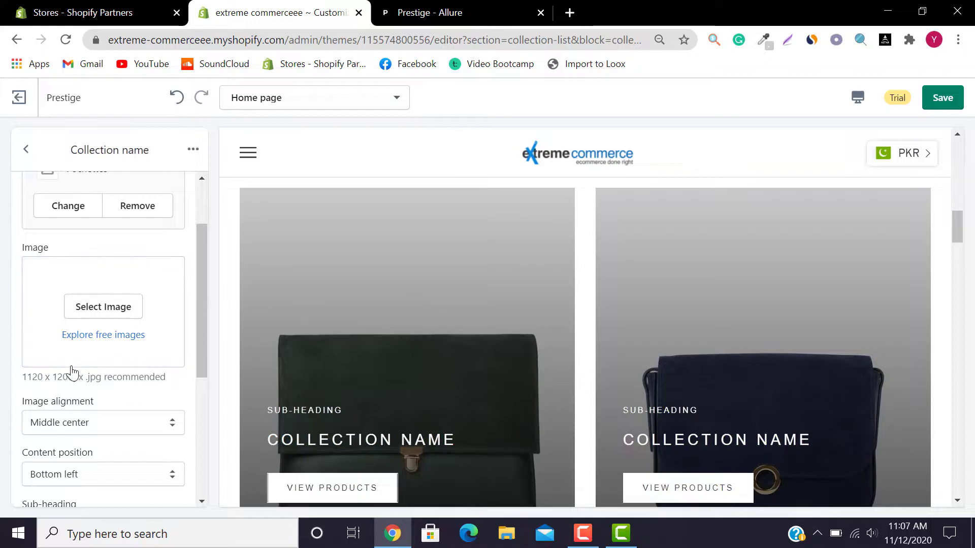
drag(203, 313, 212, 379)
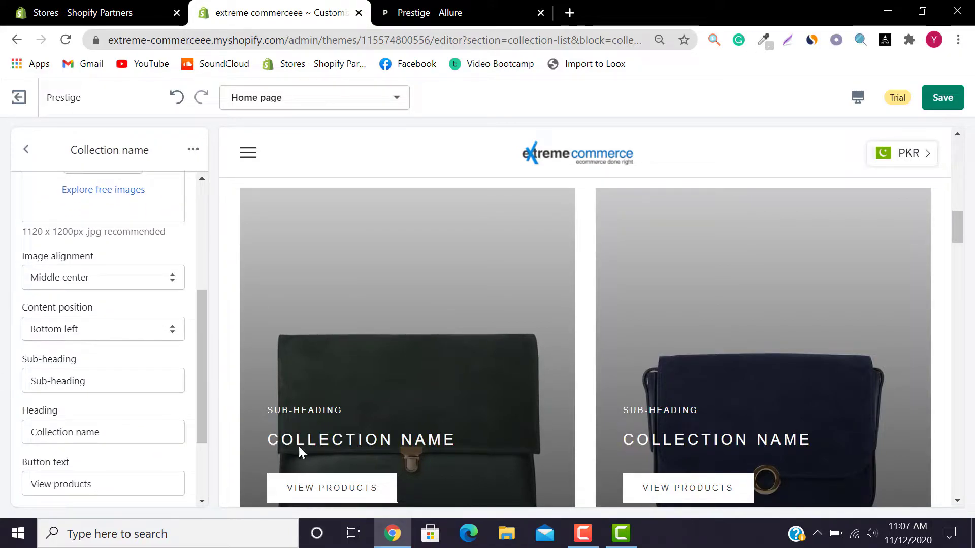
drag(202, 307, 194, 354)
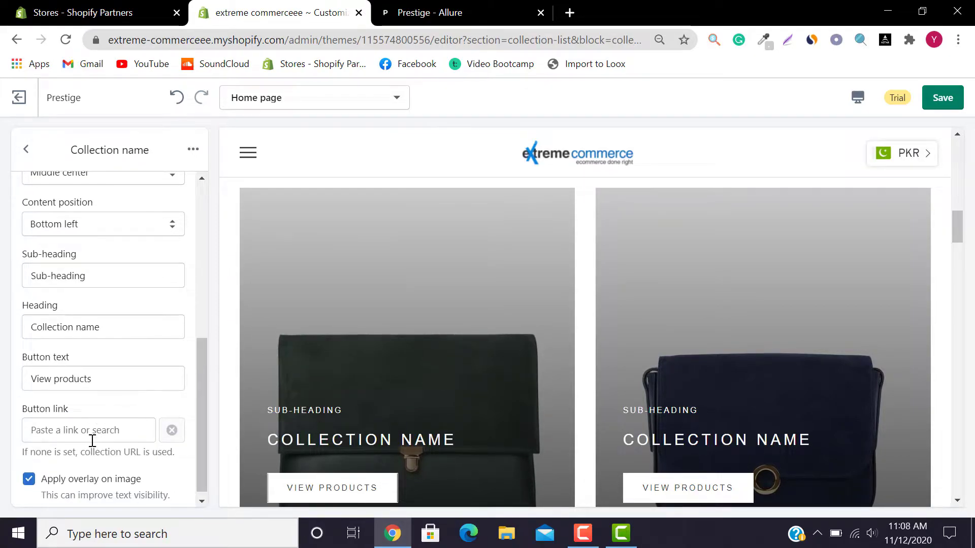
- Set the first collection block's heading to "Pochettes" and its sub-heading to "New Arrivals"
drag(127, 332, 1, 348)
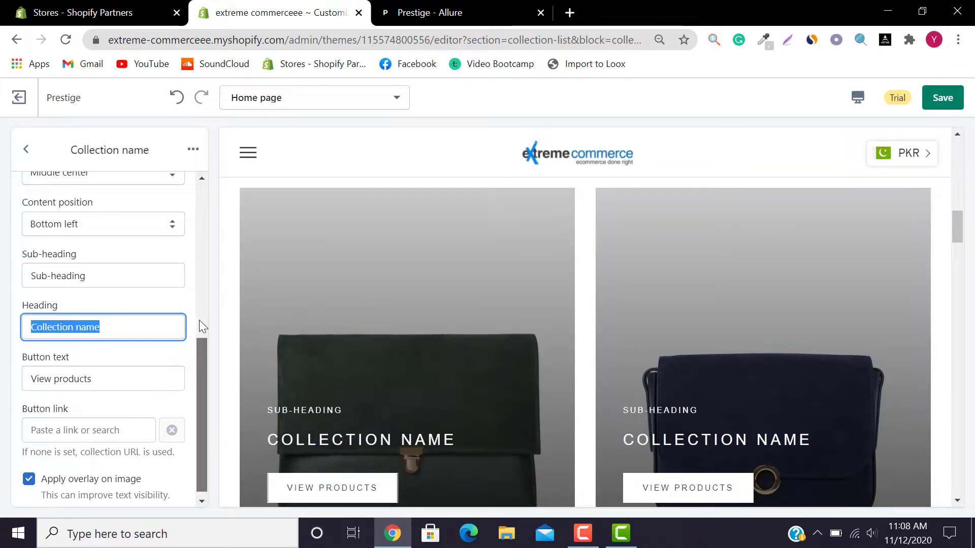
scroll(199, 341, up, 6)
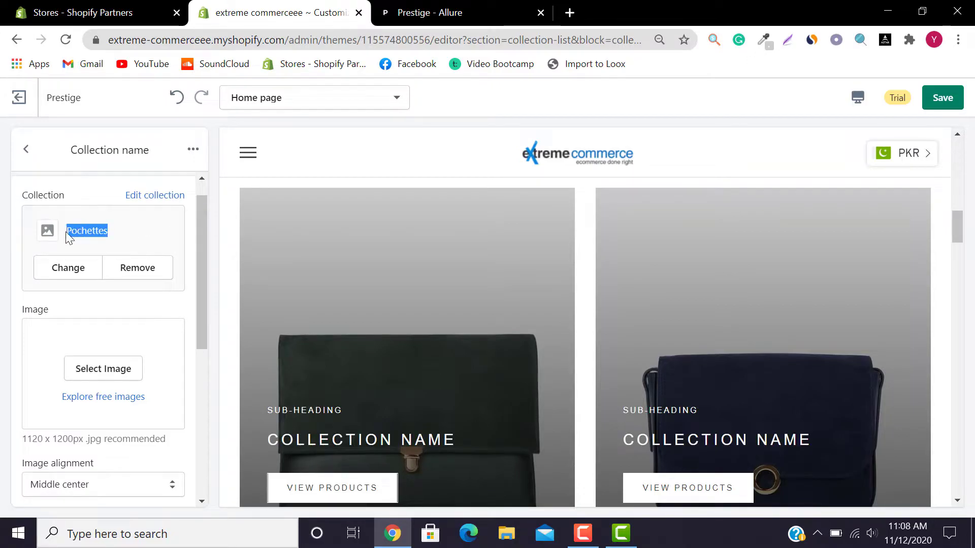
drag(200, 242, 188, 388)
click(122, 335)
key(ctrl+a)
text(Pochettes)
click(101, 289)
key(ctrl+a)
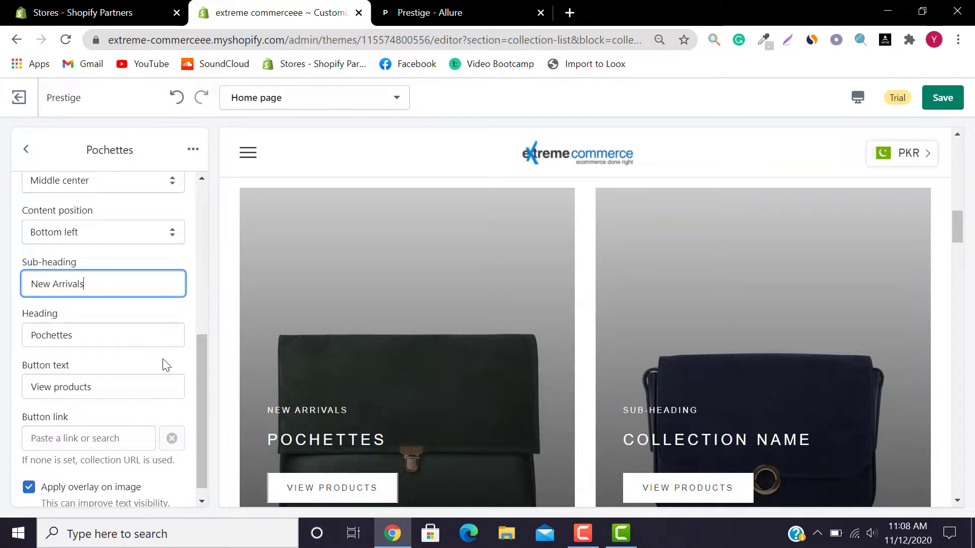
- Replace the Pochettes block's button text with "Shop NOw"
scroll(198, 378, down, 1)
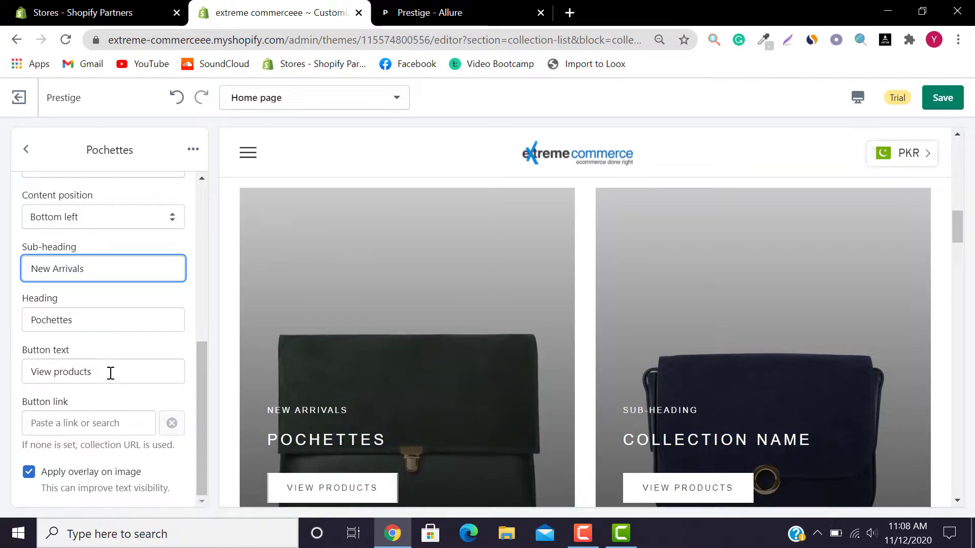
key(Tab)
key(Tab)
key(BackSpace)
text(Sh)
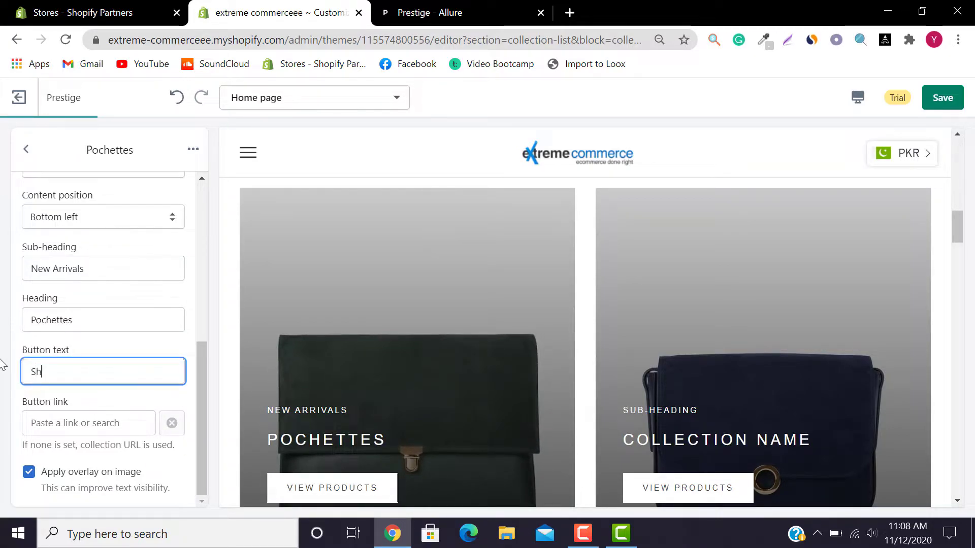
text(op )
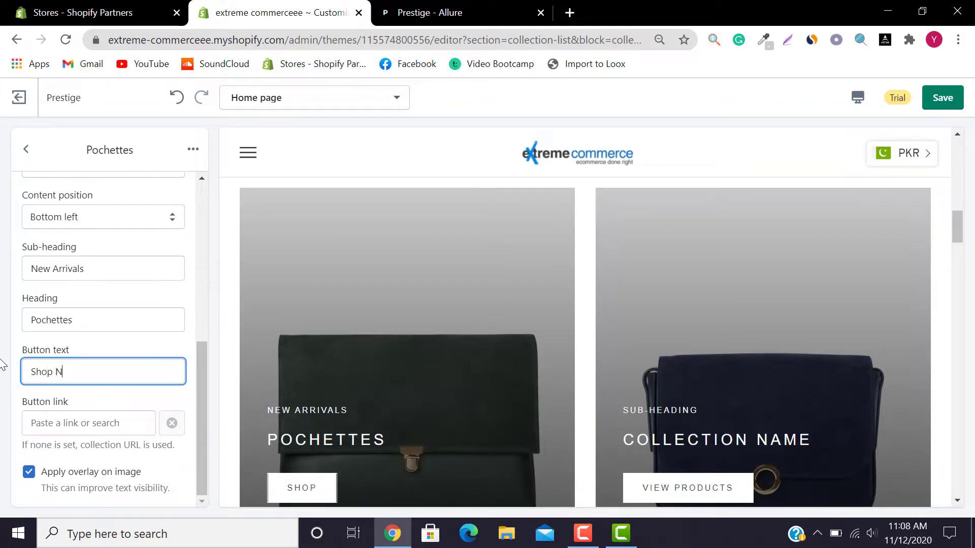
text(NOw)
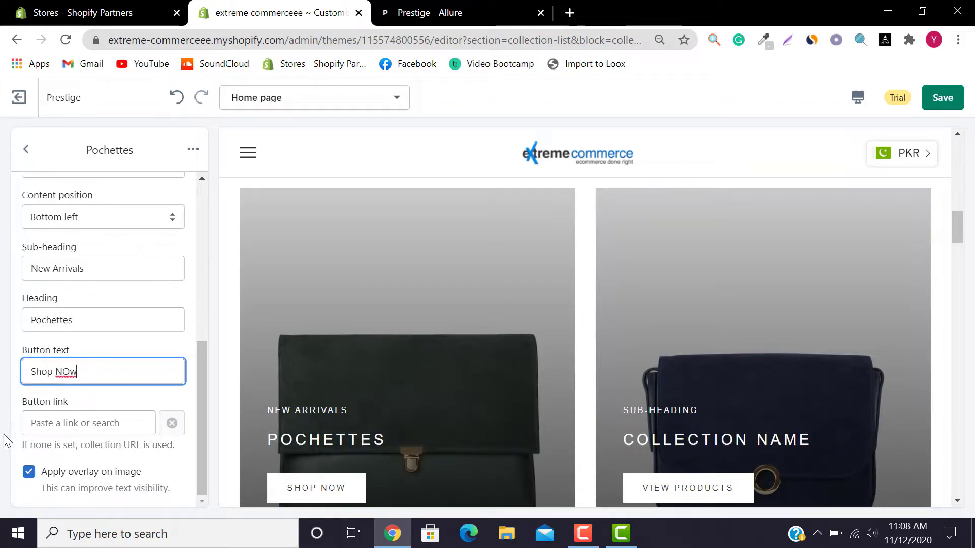
- Link the Pochettes block's button to the Pochettes collection
click(91, 425)
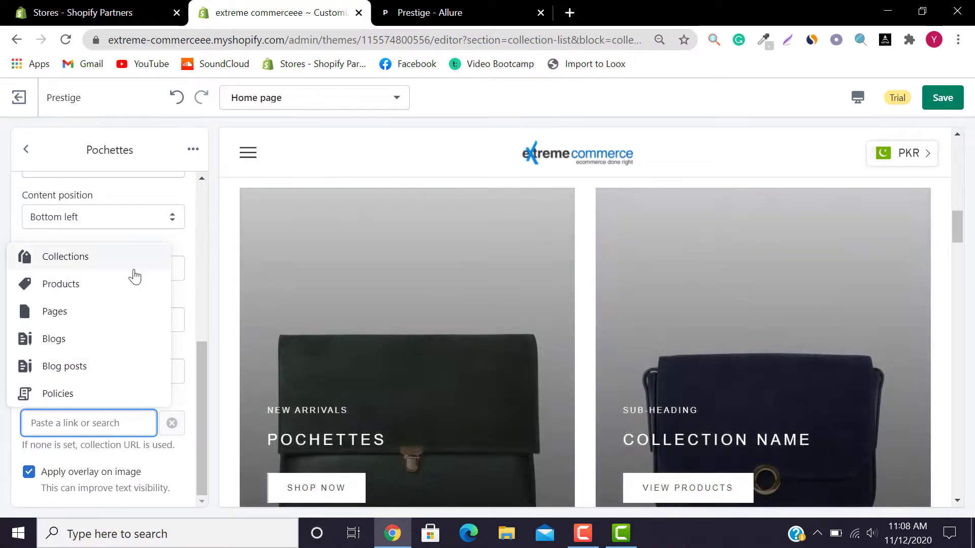
click(128, 278)
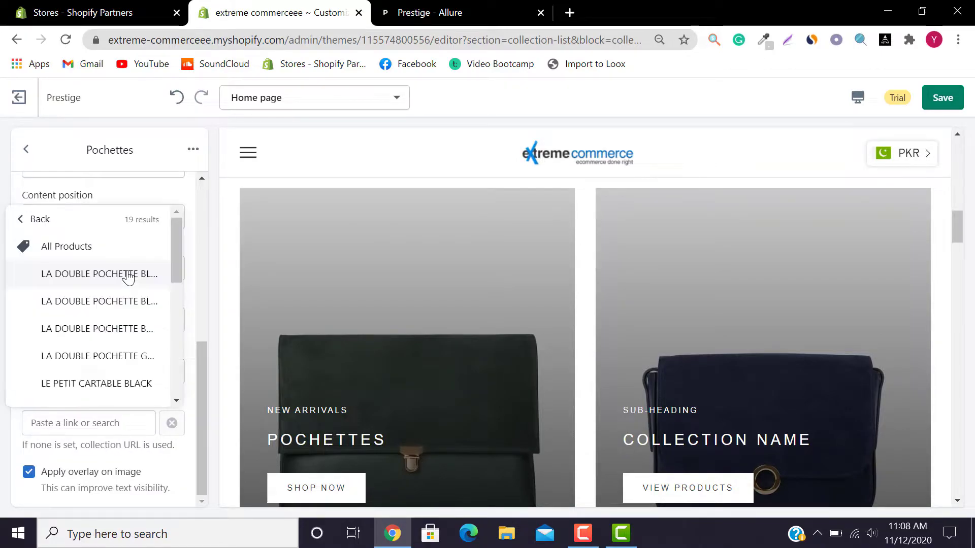
click(36, 224)
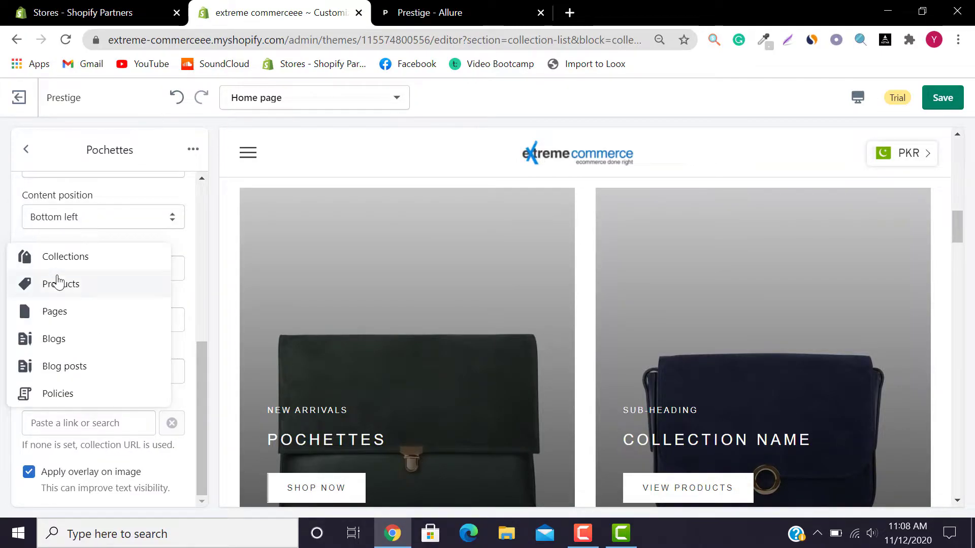
click(81, 267)
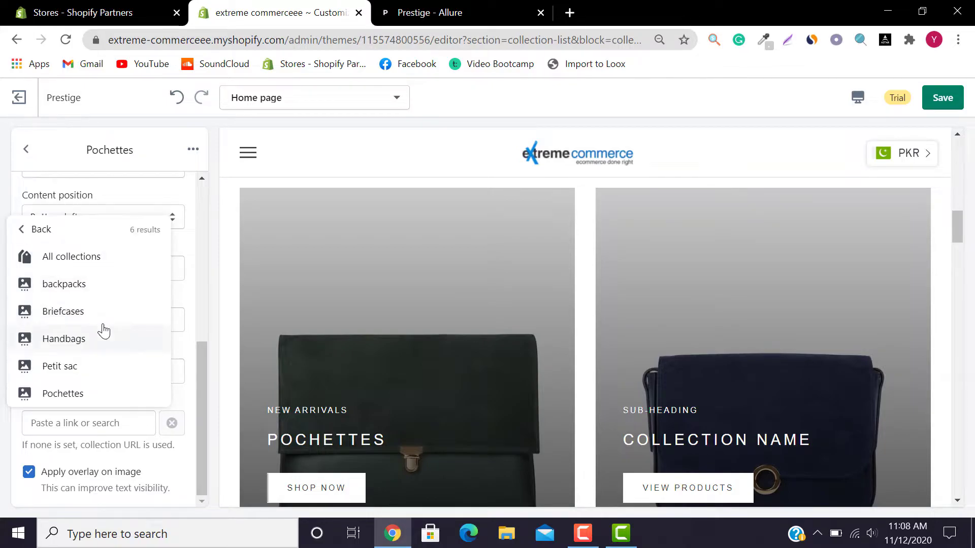
click(117, 404)
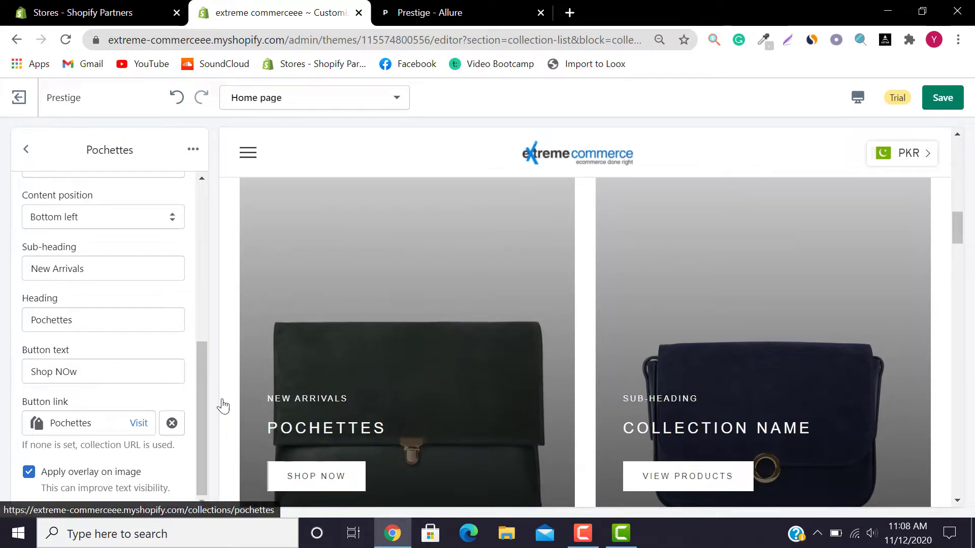
click(116, 475)
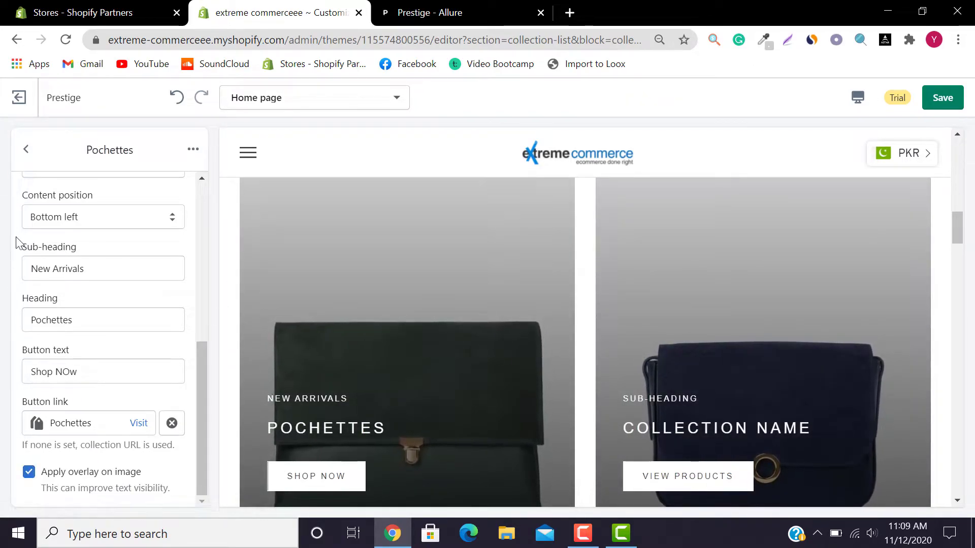
- Set the second collection block's heading to "Petit sac" and its sub-heading to "Best Seller"
click(26, 149)
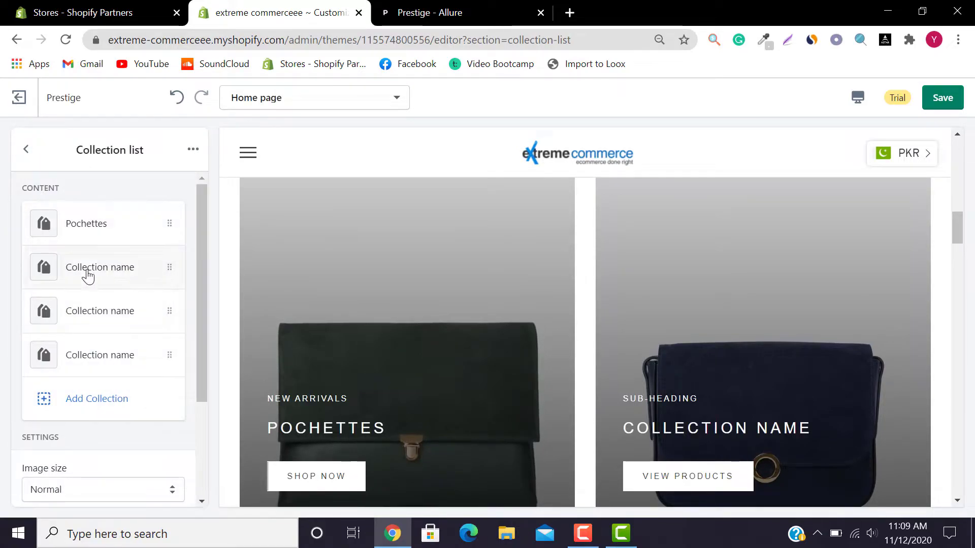
click(99, 268)
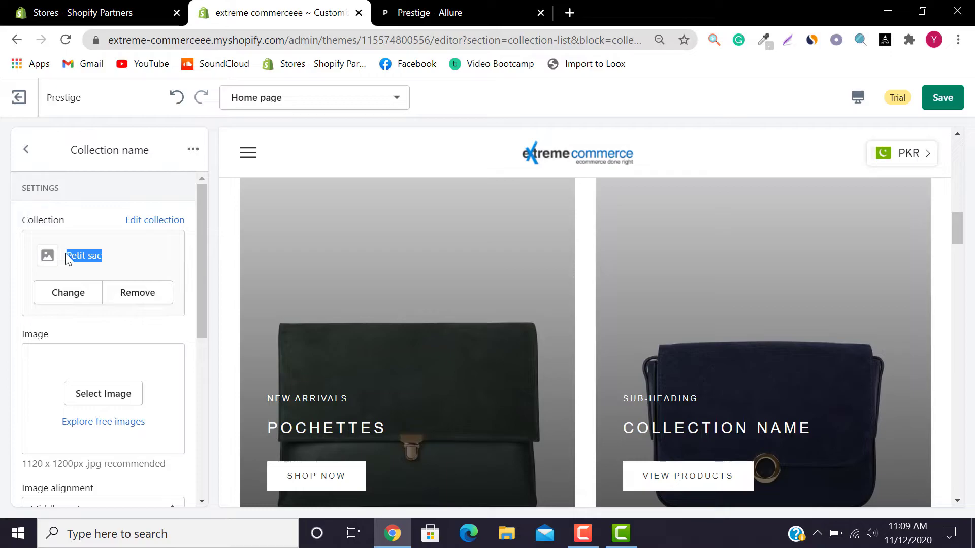
drag(202, 269, 196, 409)
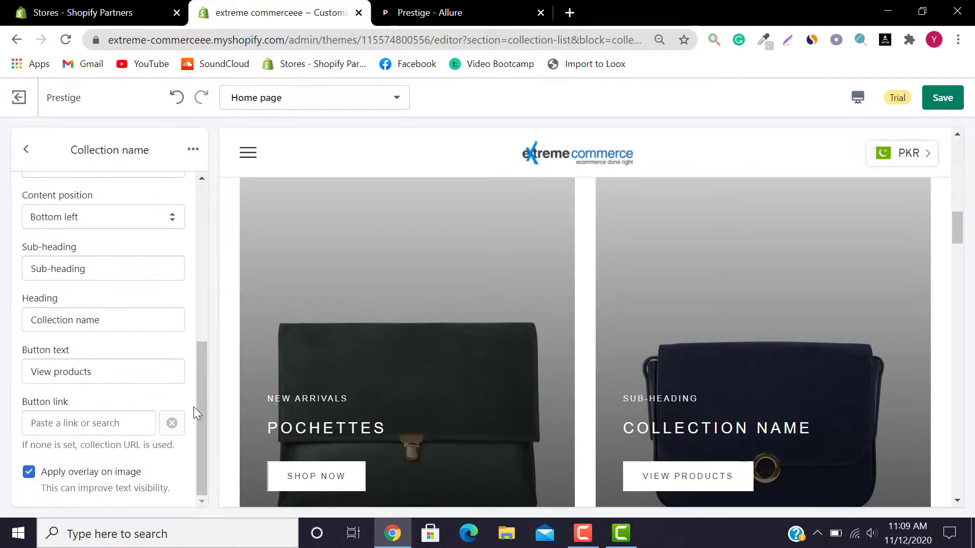
drag(127, 321, 3, 338)
text(Petit sac)
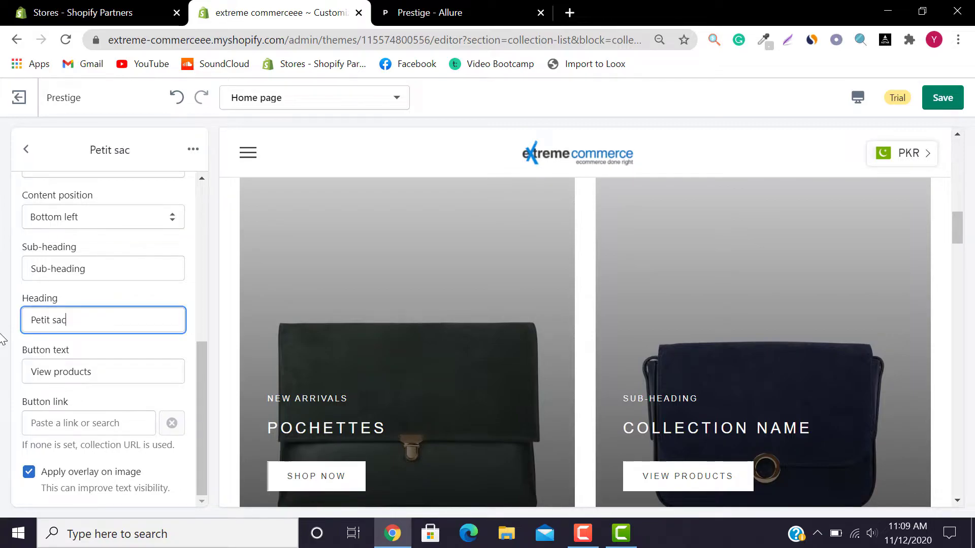
drag(123, 274, 3, 287)
key(BackSpace)
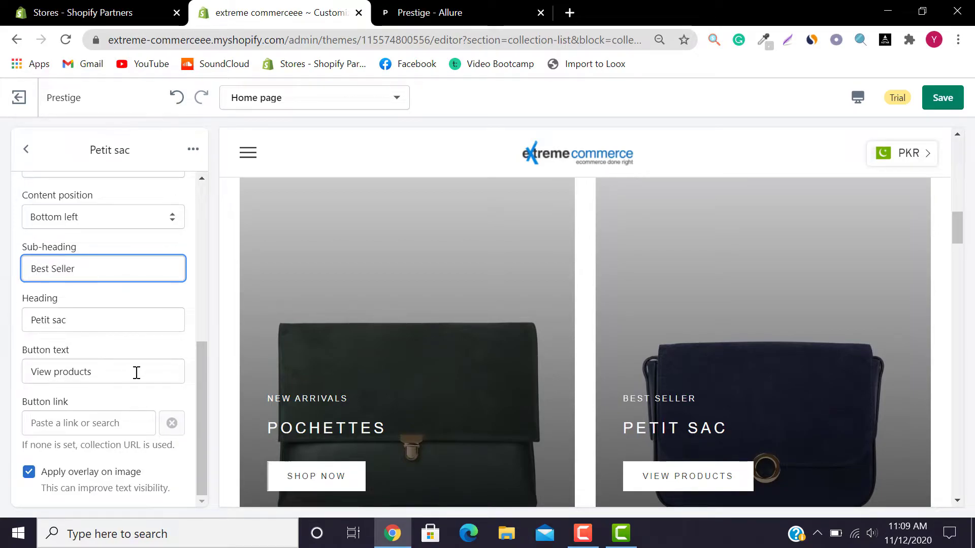
- Set the Petit sac block's button text to "Shop now" and link the button to the Petit sac collection
drag(135, 373, 2, 388)
key(BackSpace)
text(Shop n)
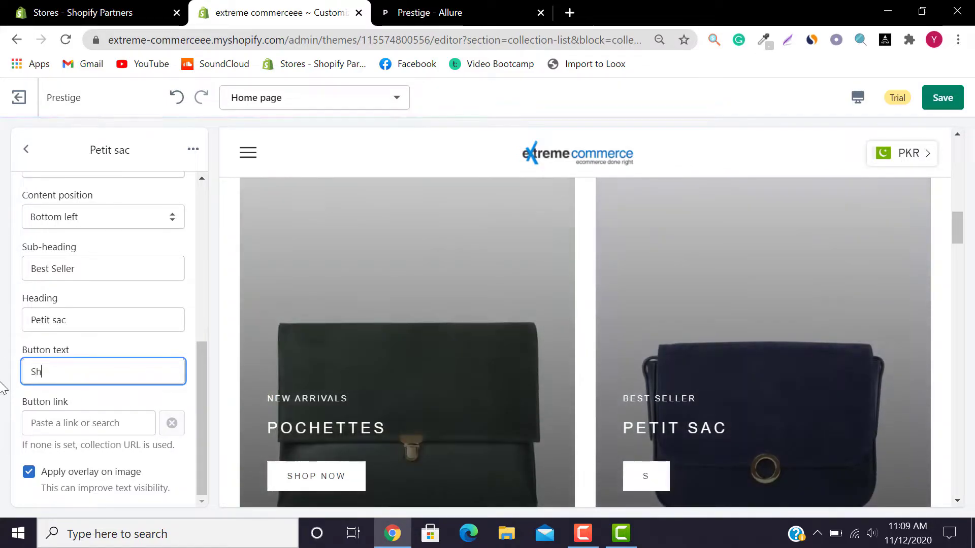
click(128, 431)
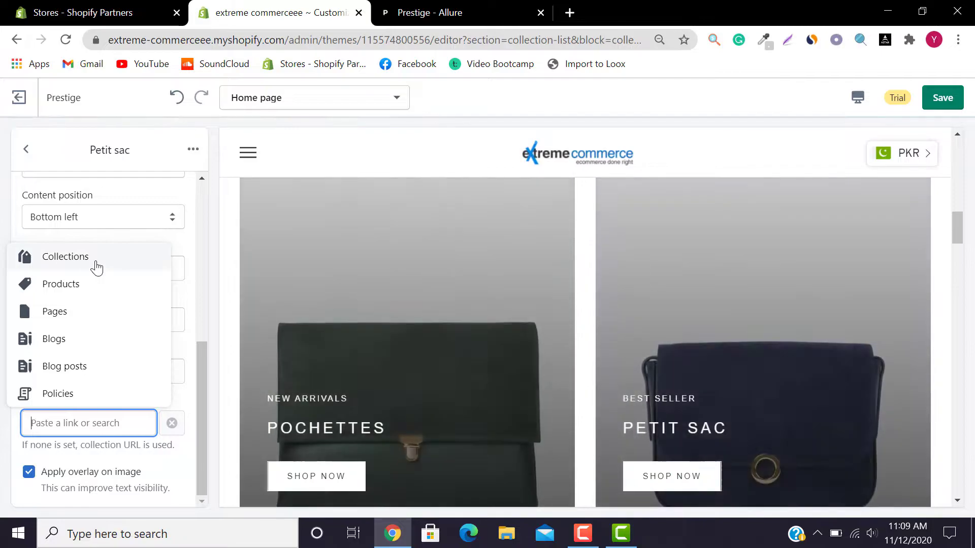
click(96, 263)
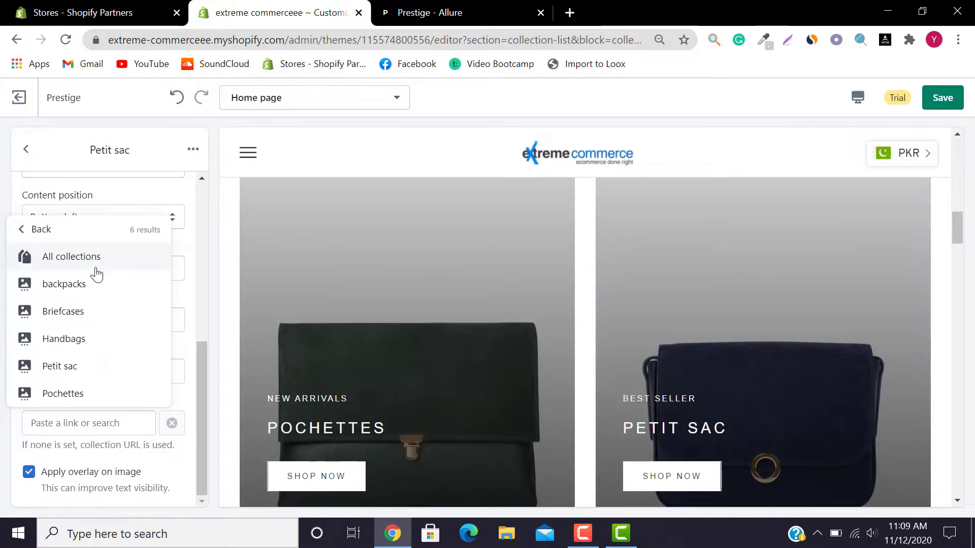
click(76, 368)
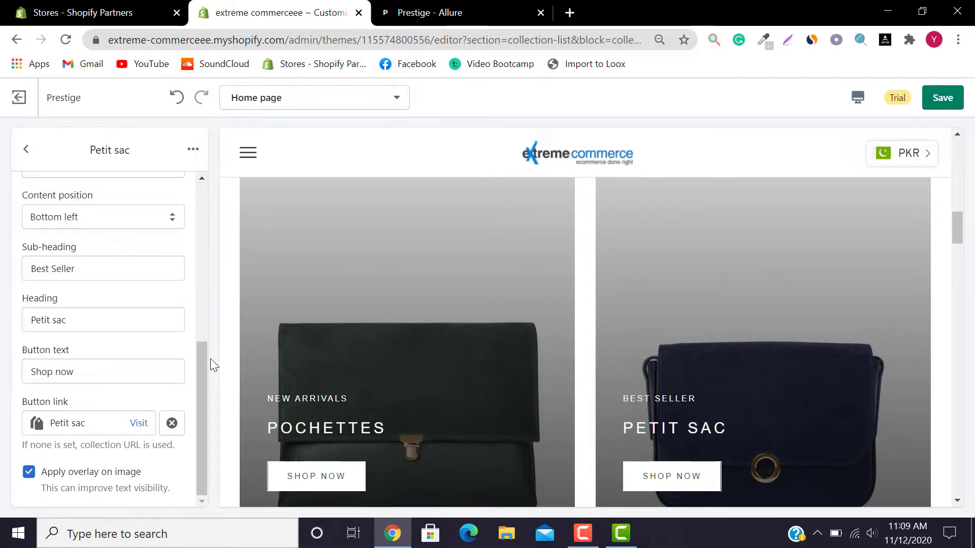
- Review the available image alignment options for the Petit sac block
drag(200, 371, 197, 325)
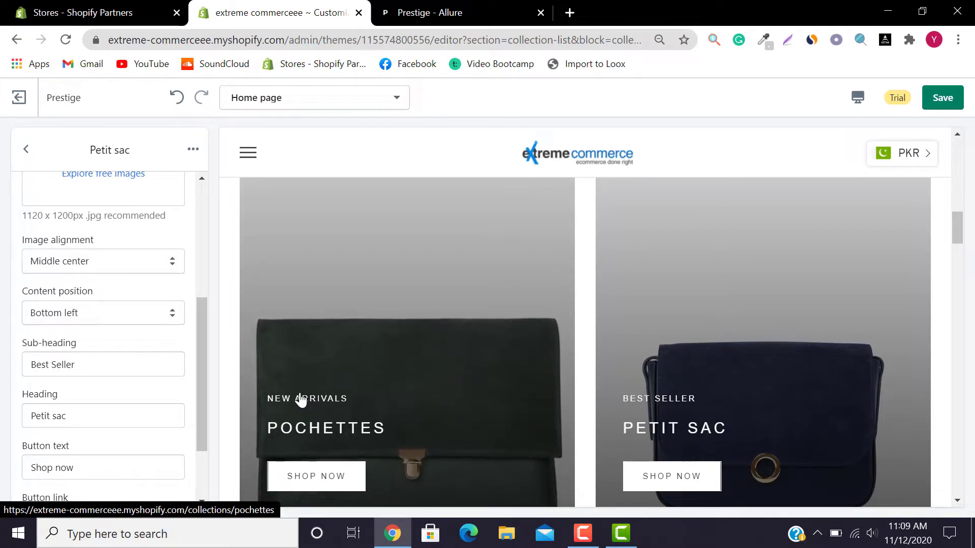
click(54, 269)
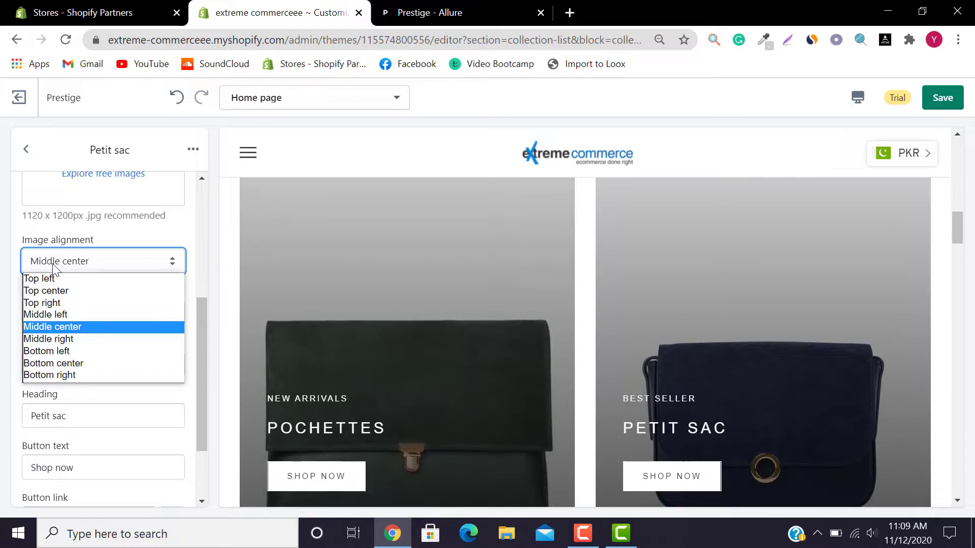
click(55, 269)
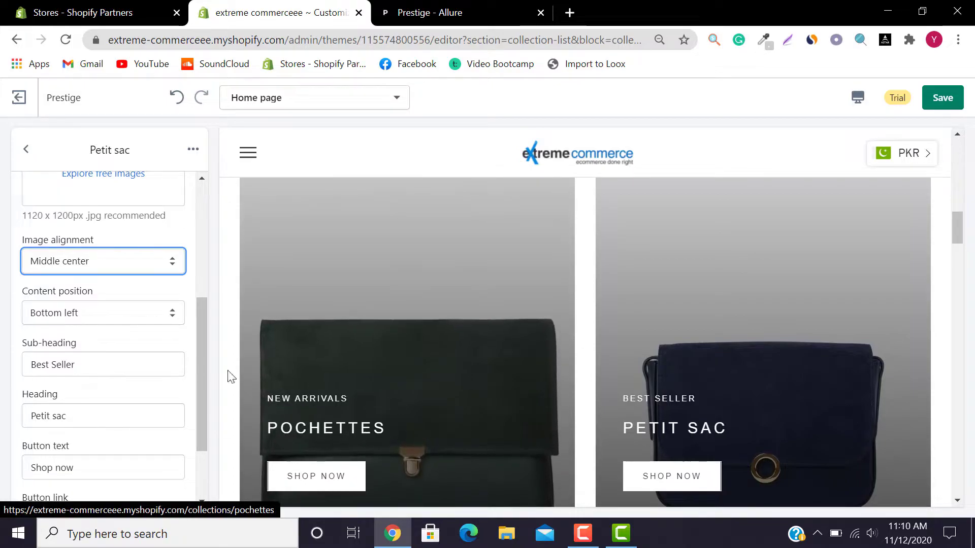
- Try the Middle left, Middle right, Middle center and Bottom right content positions on the Petit sac block, and restore Bottom left
click(119, 317)
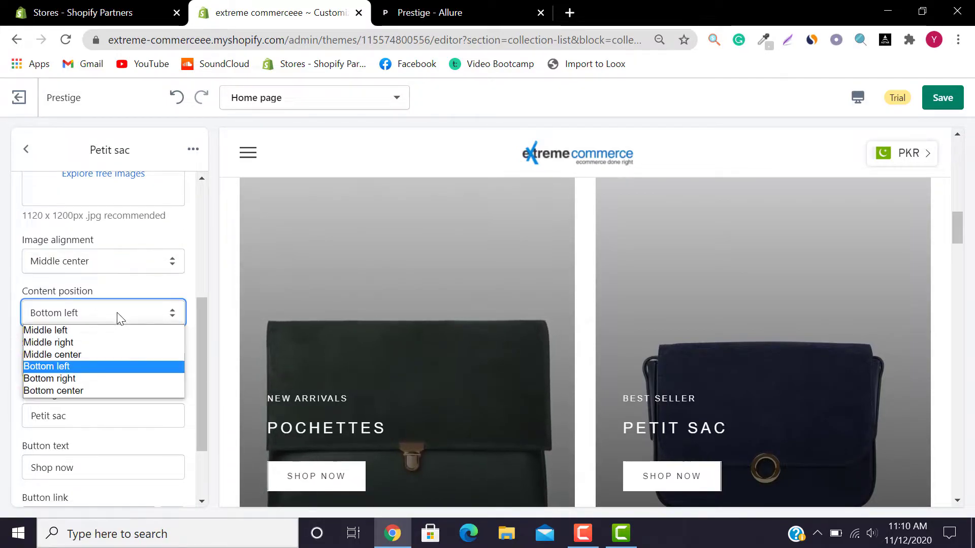
click(81, 331)
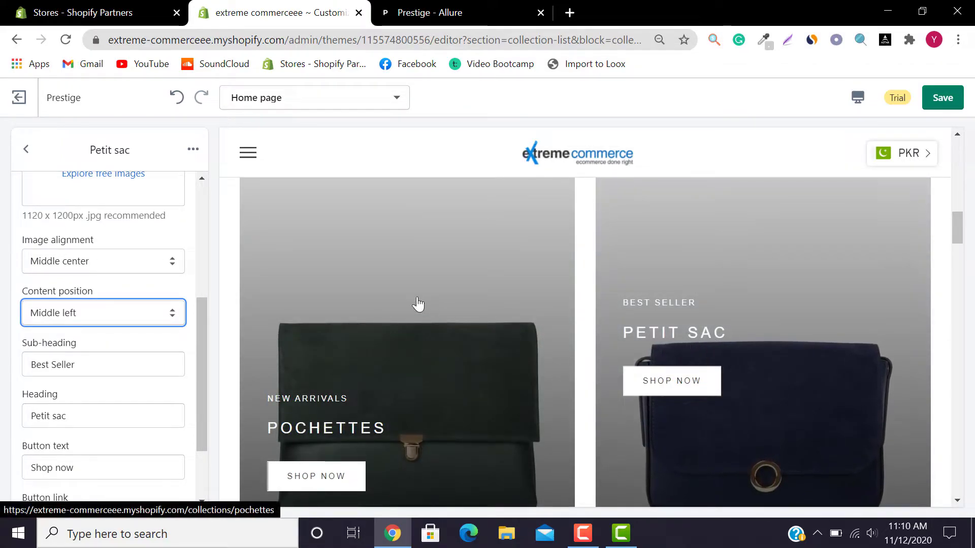
click(64, 302)
click(46, 341)
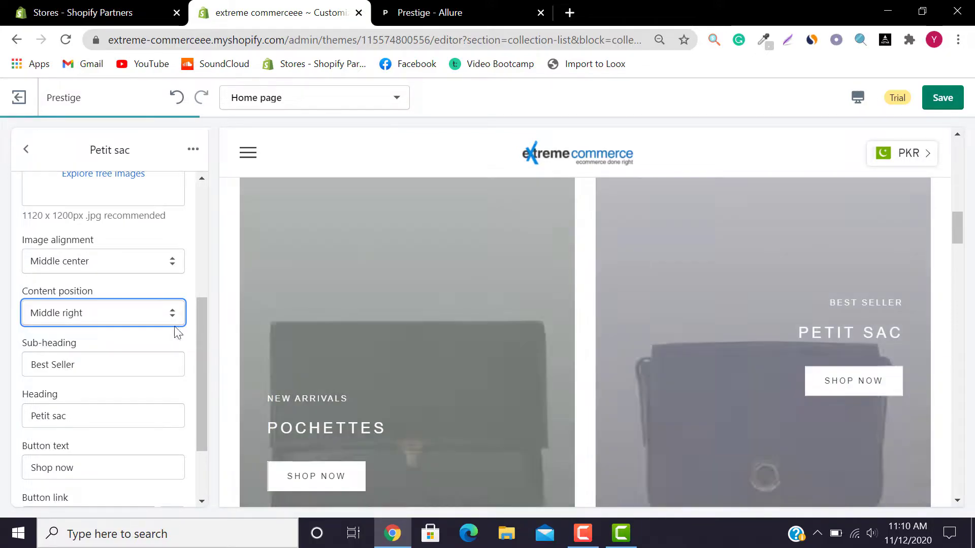
click(116, 317)
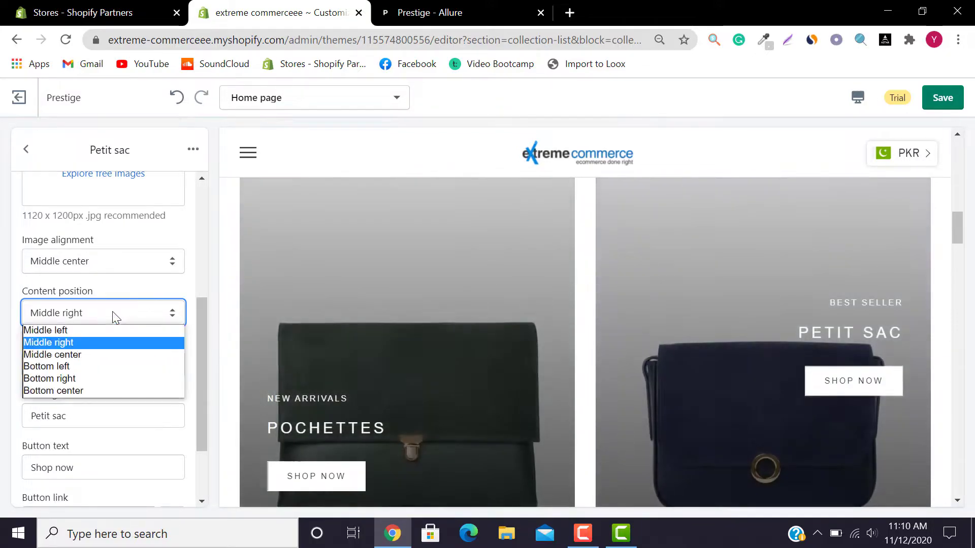
click(87, 355)
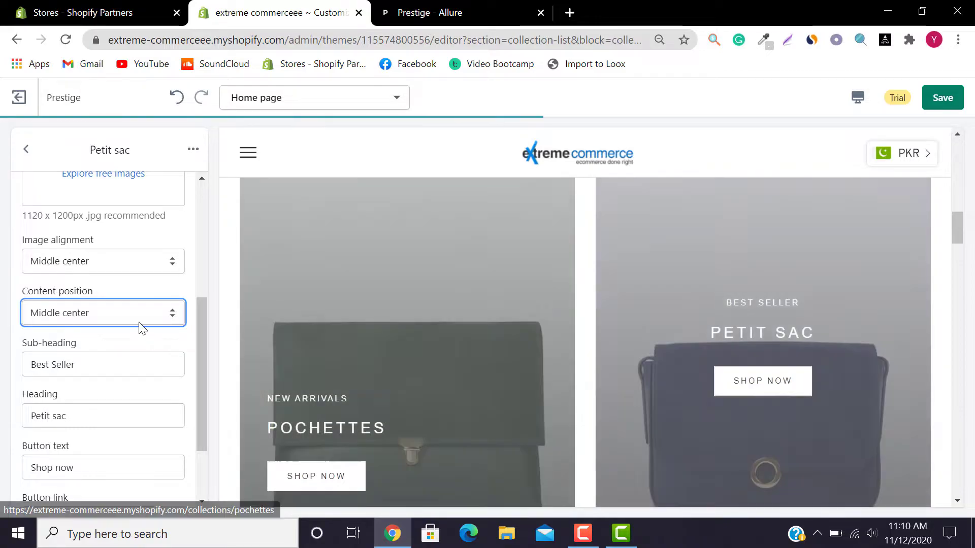
click(139, 321)
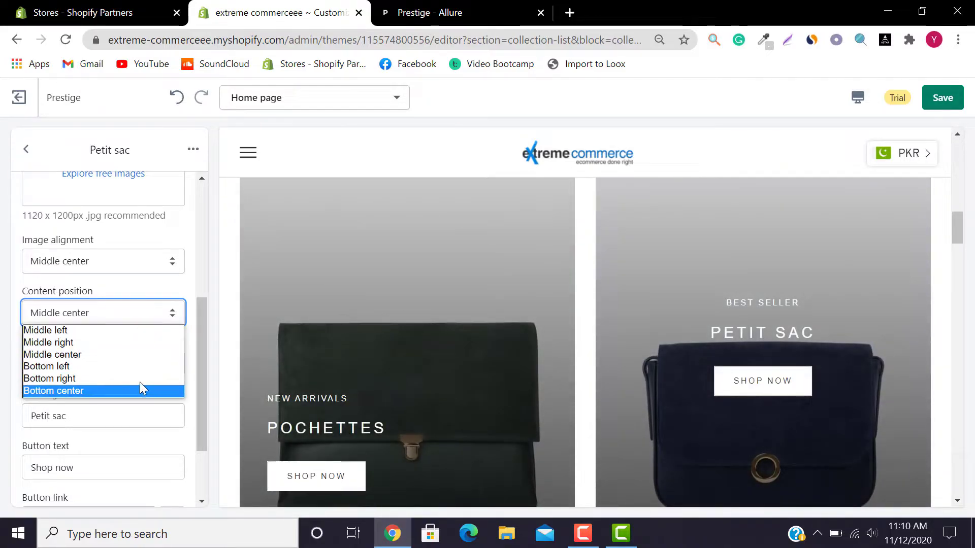
click(136, 367)
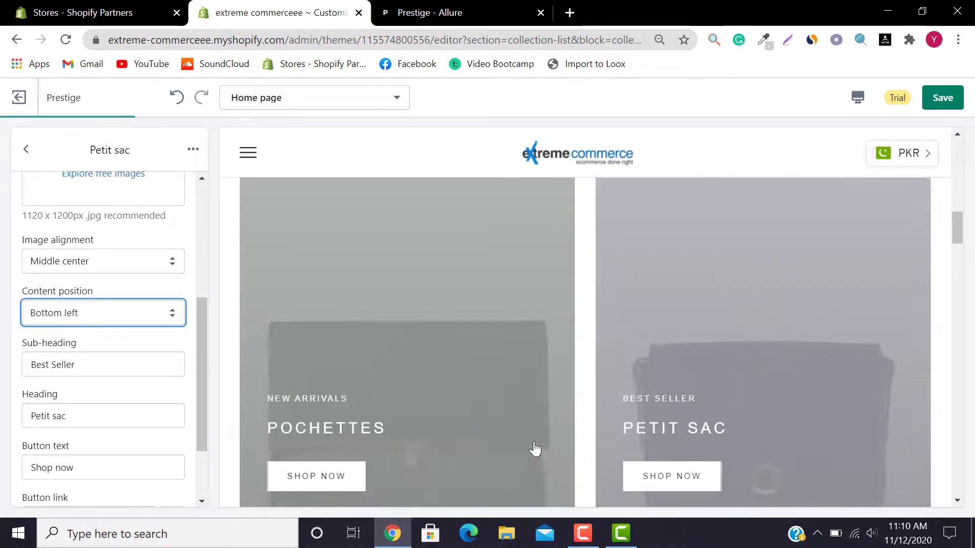
click(132, 311)
click(127, 381)
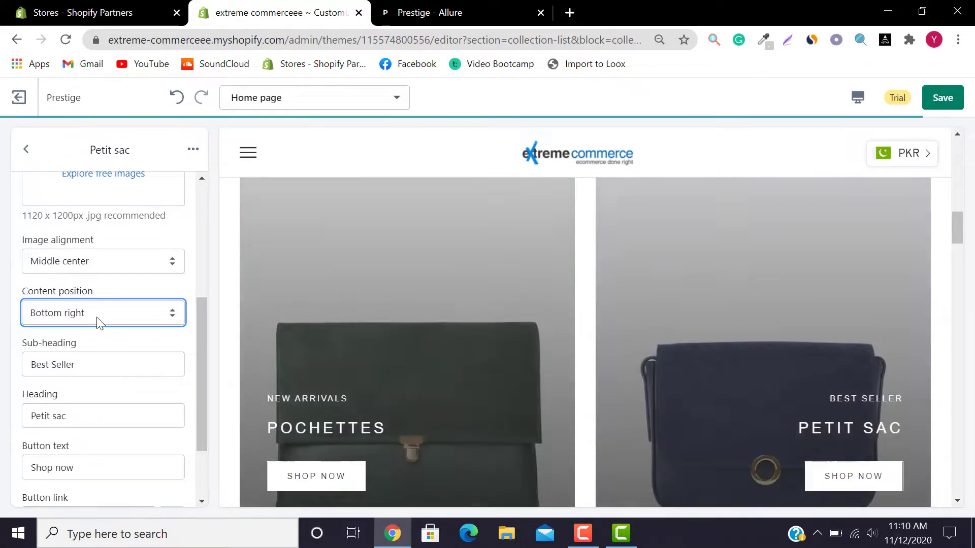
click(93, 313)
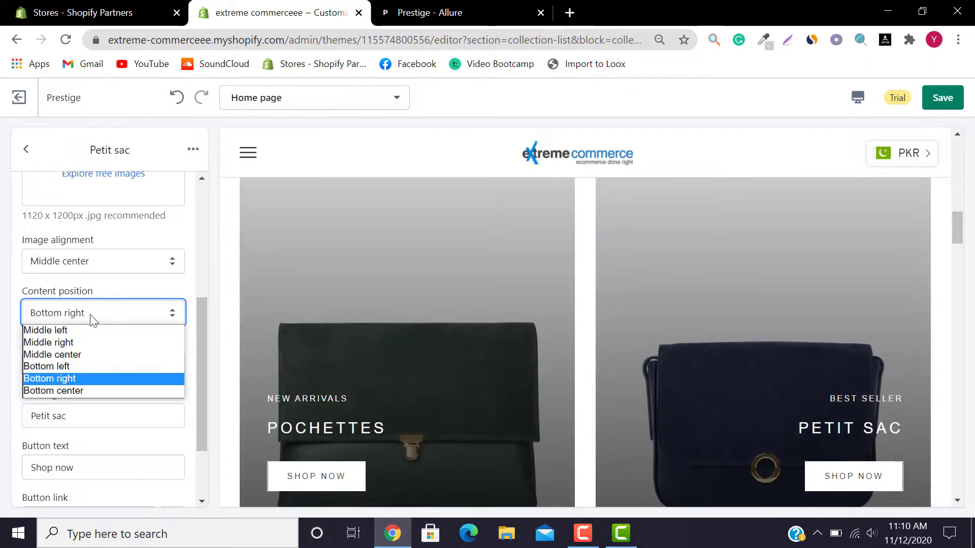
click(65, 366)
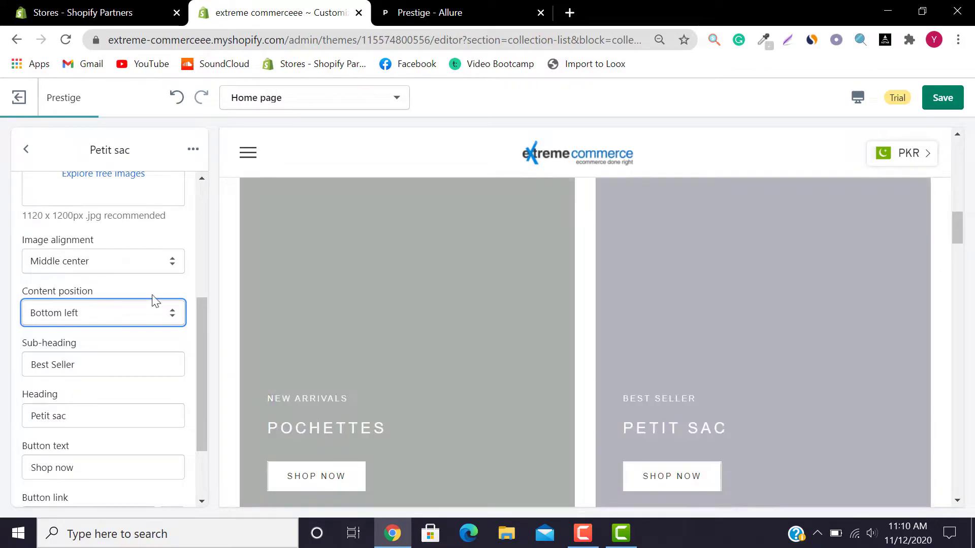
- Set the third collection block's heading to "Handbags" and its sub-heading to "Best Handbags"
drag(198, 350, 203, 216)
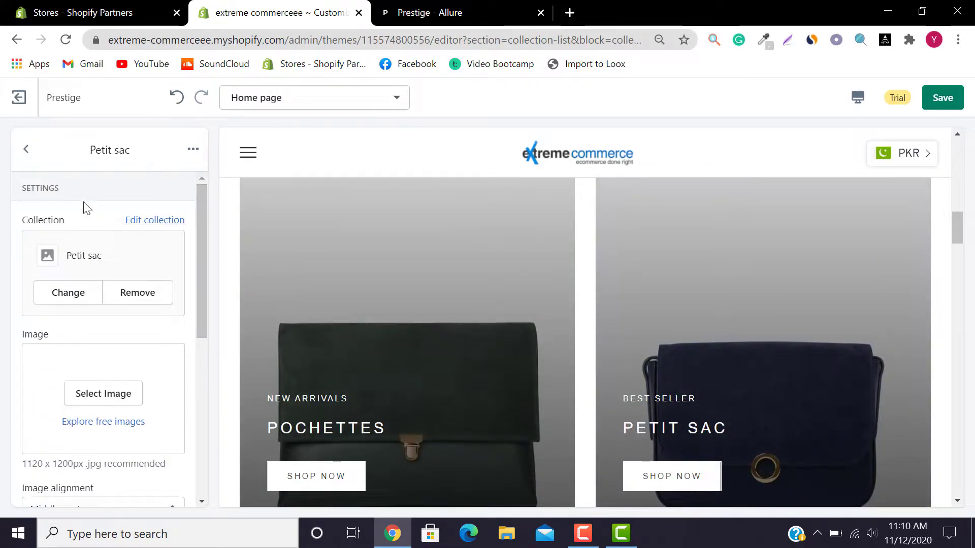
click(26, 150)
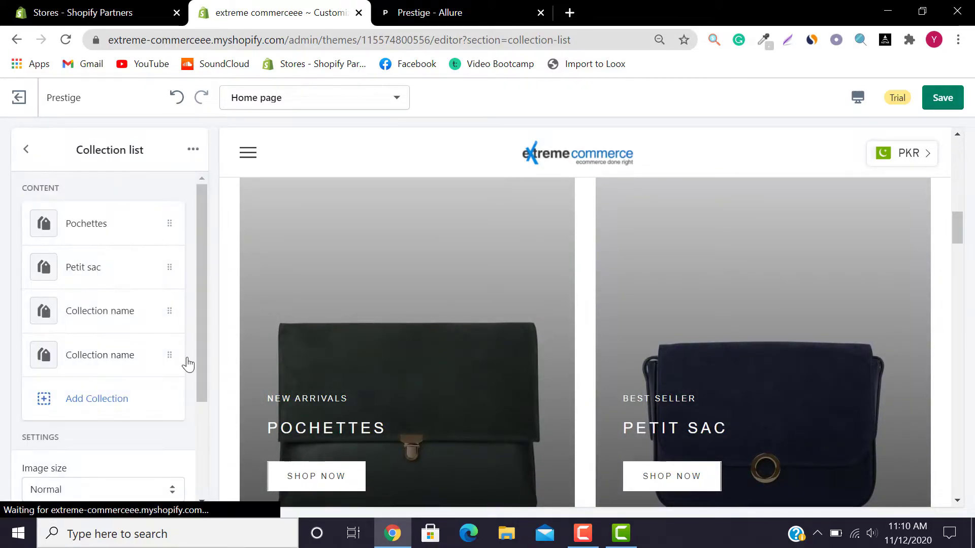
click(96, 325)
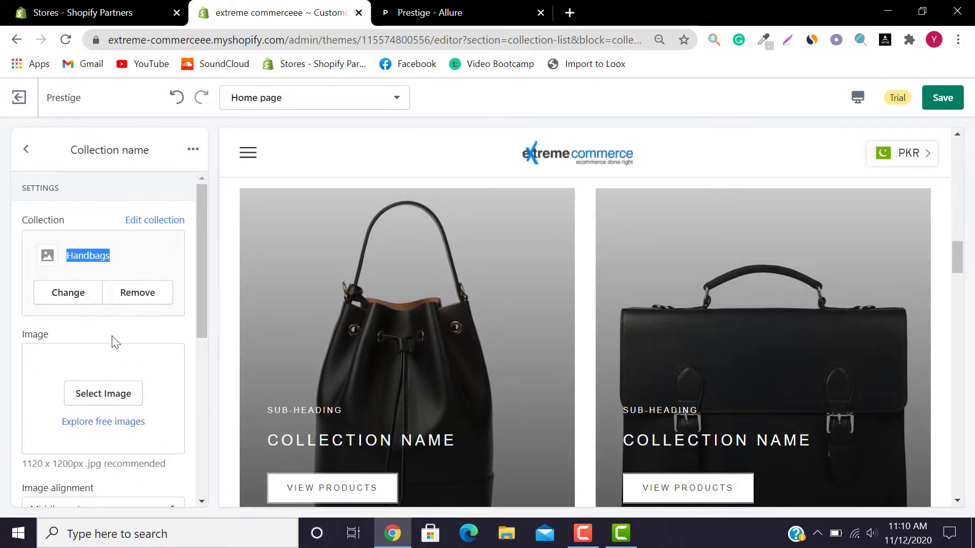
drag(199, 299, 207, 402)
drag(101, 392, 8, 401)
drag(148, 441, 2, 422)
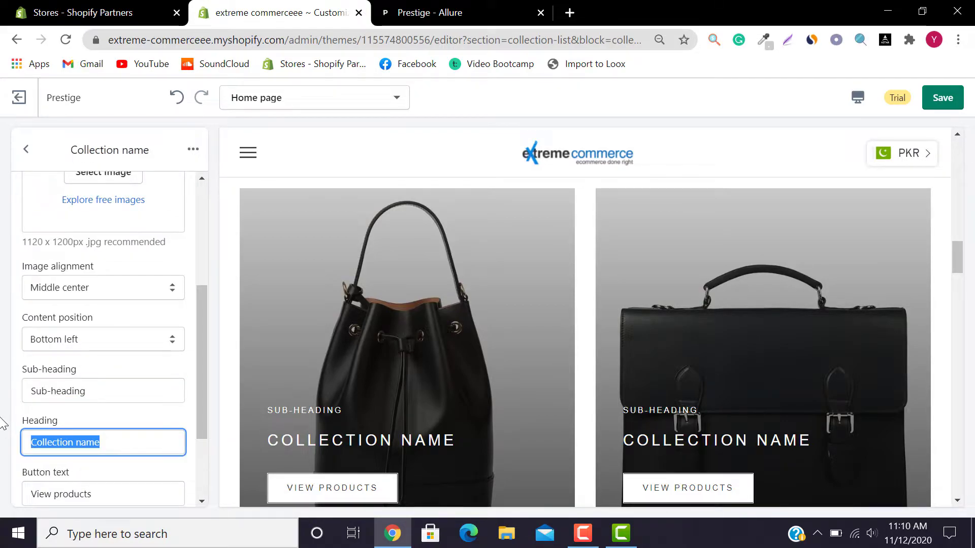
text(Handbags)
drag(121, 397, 3, 401)
key(BackSpace)
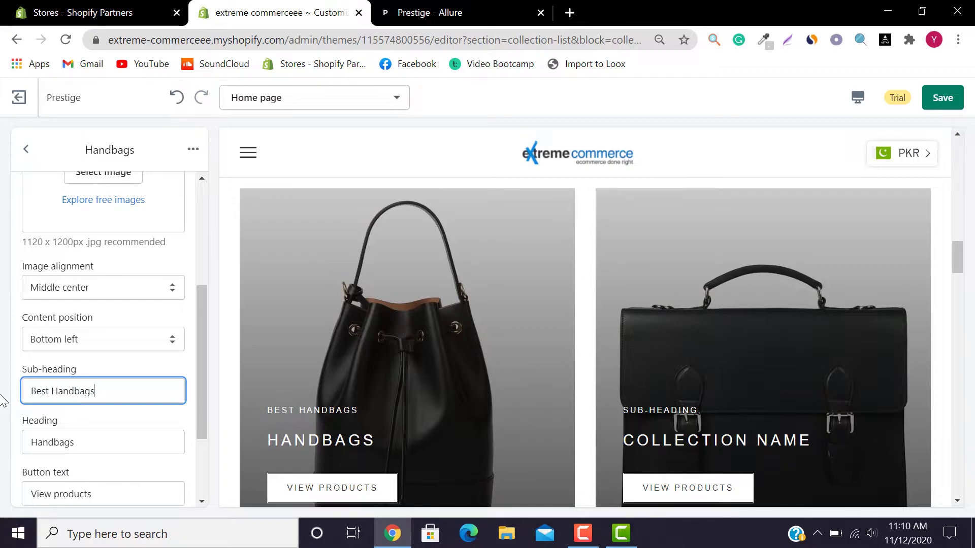
- Set the Handbags block's button text to "shop now" and link the button to the Handbags collection
scroll(200, 377, down, 3)
drag(113, 373, 3, 378)
text(shop now)
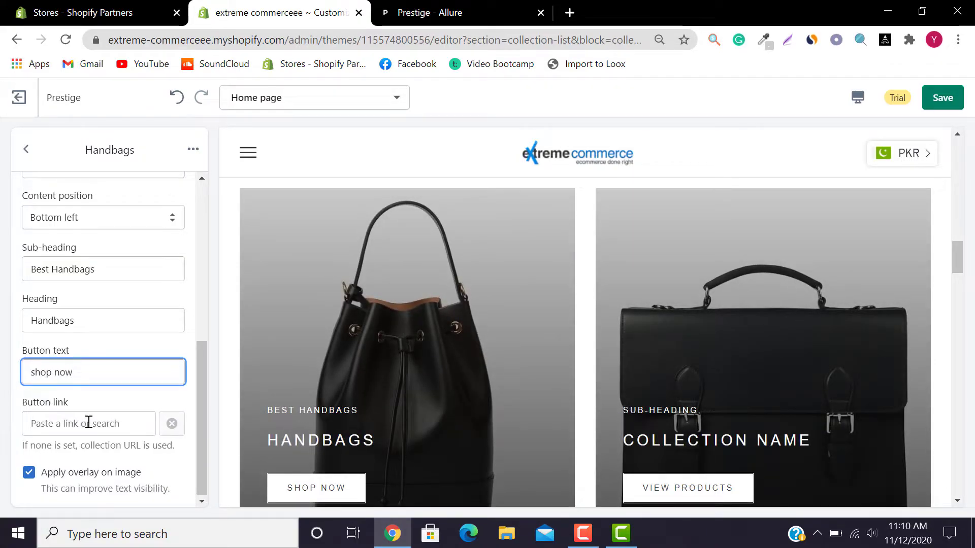
click(89, 423)
click(78, 282)
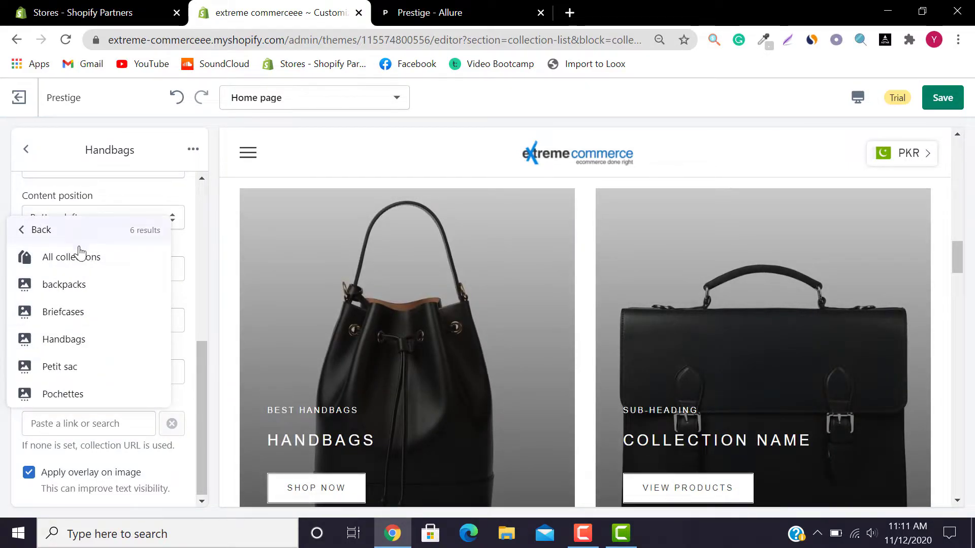
click(79, 243)
click(81, 263)
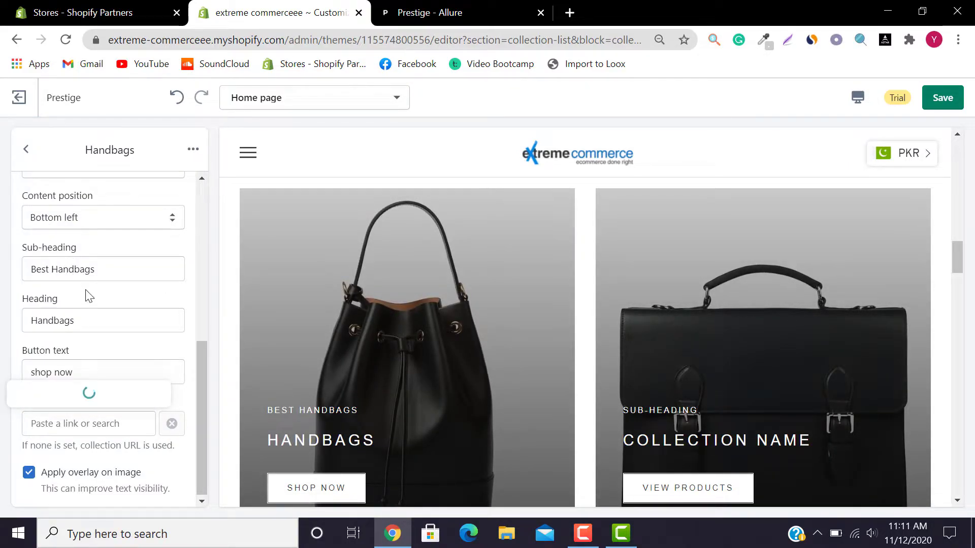
click(71, 339)
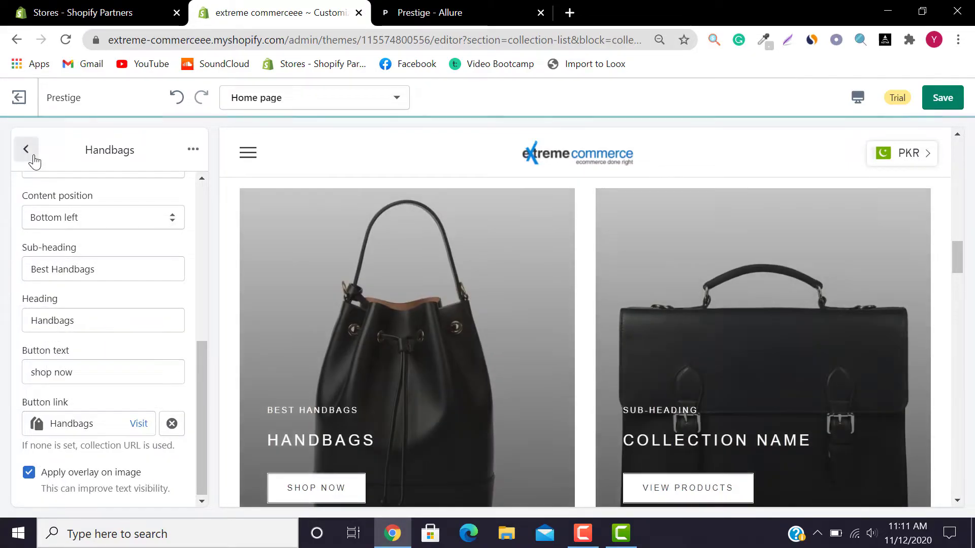
- Set the fourth collection block's heading to "Briefcases" and its sub-heading to "Best Briefcases"
click(27, 151)
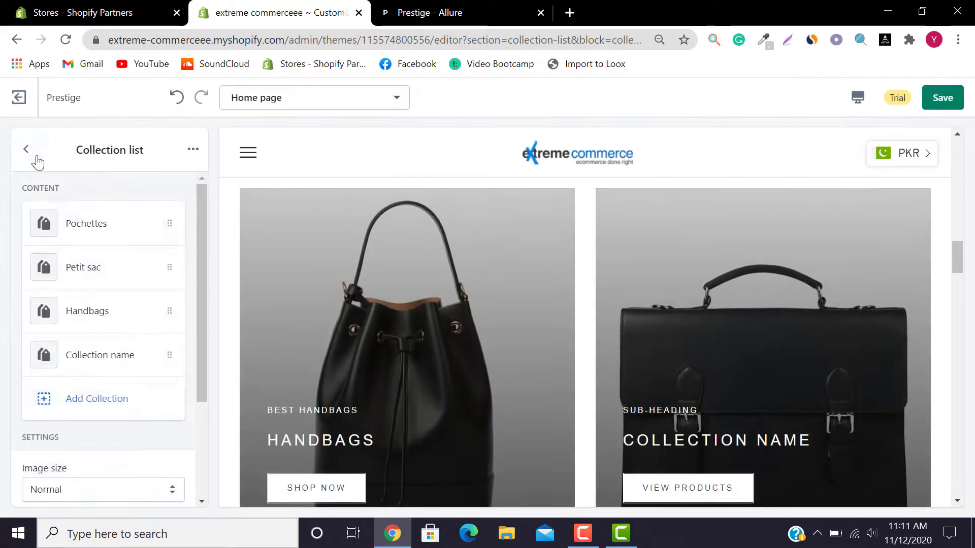
click(102, 361)
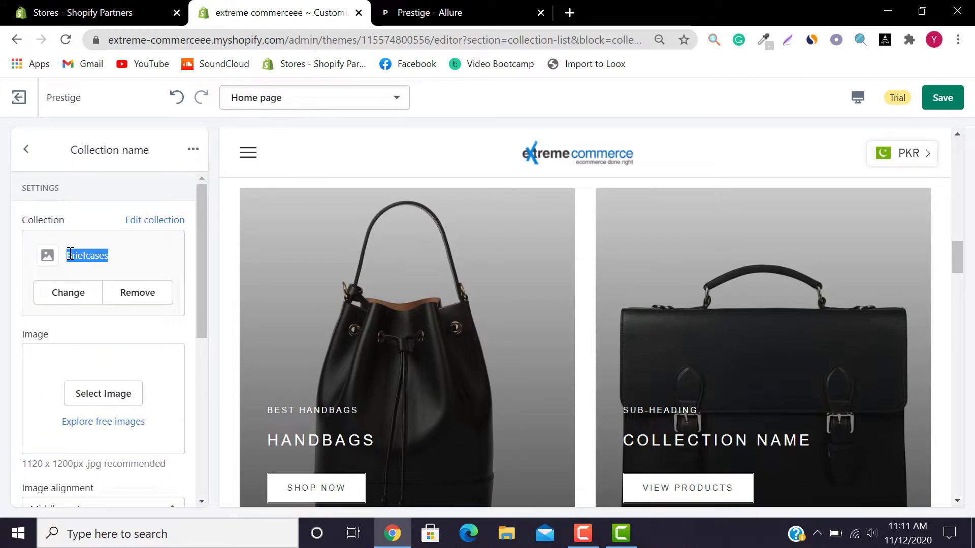
scroll(107, 345, down, 6)
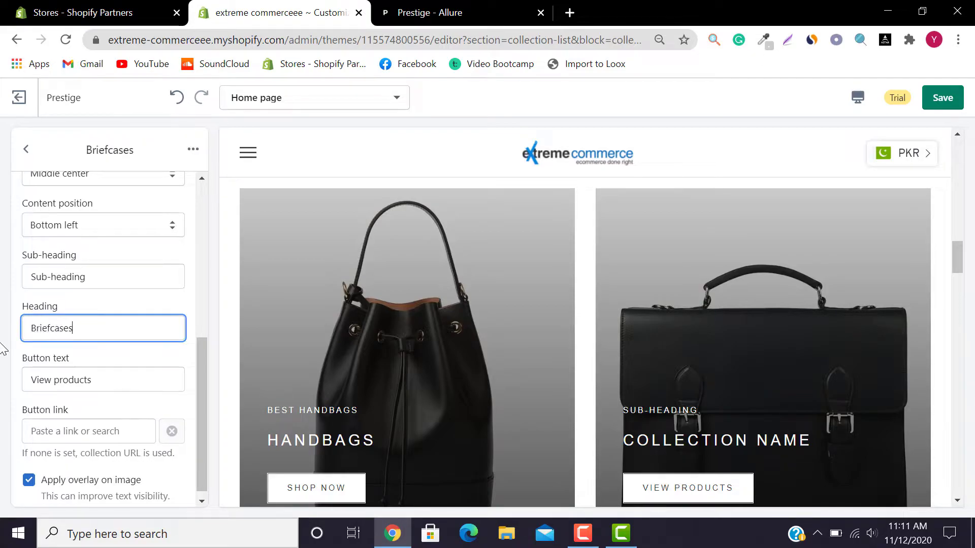
drag(106, 272, 41, 276)
text(Best Briefcases)
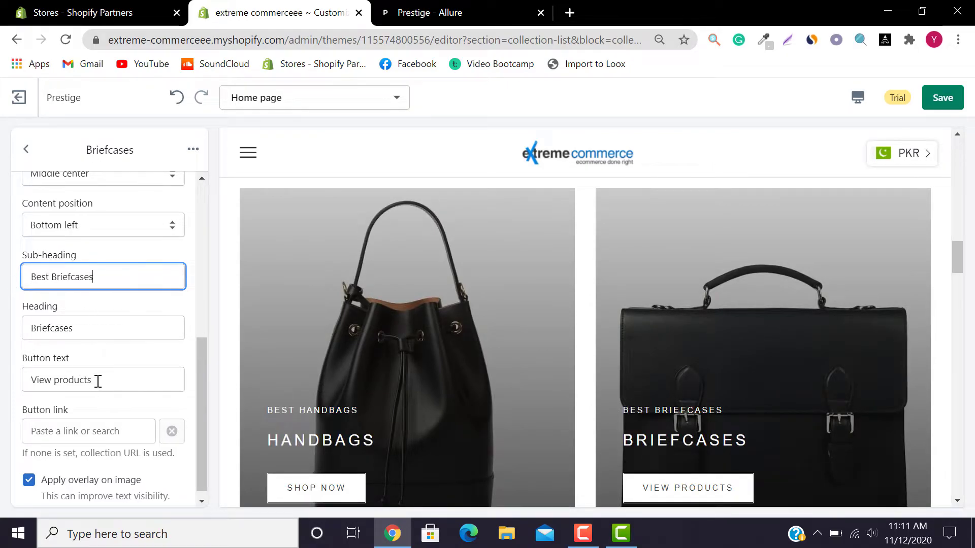
- Set the Briefcases block's button text to "Shop now" and link the button to the Briefcases collection
drag(98, 380, 3, 390)
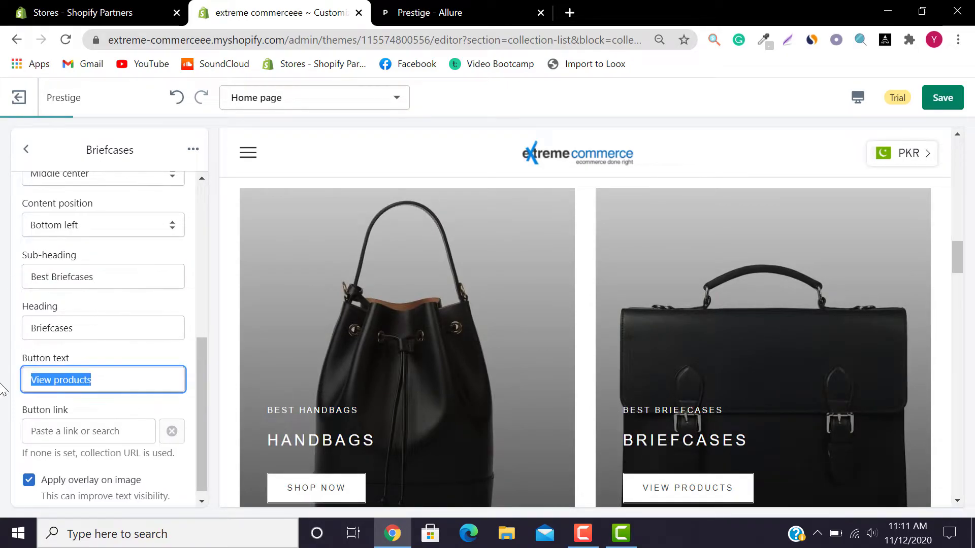
text(Shop now)
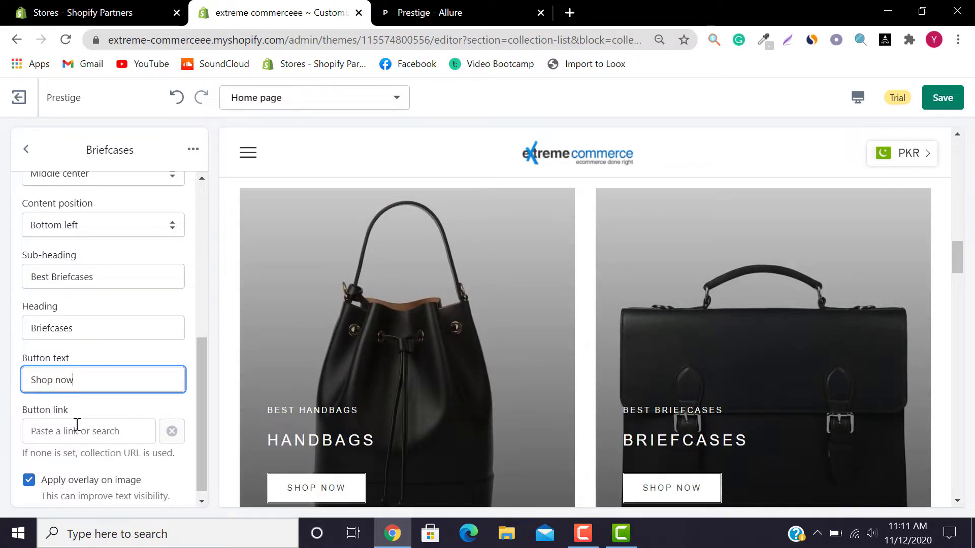
click(76, 424)
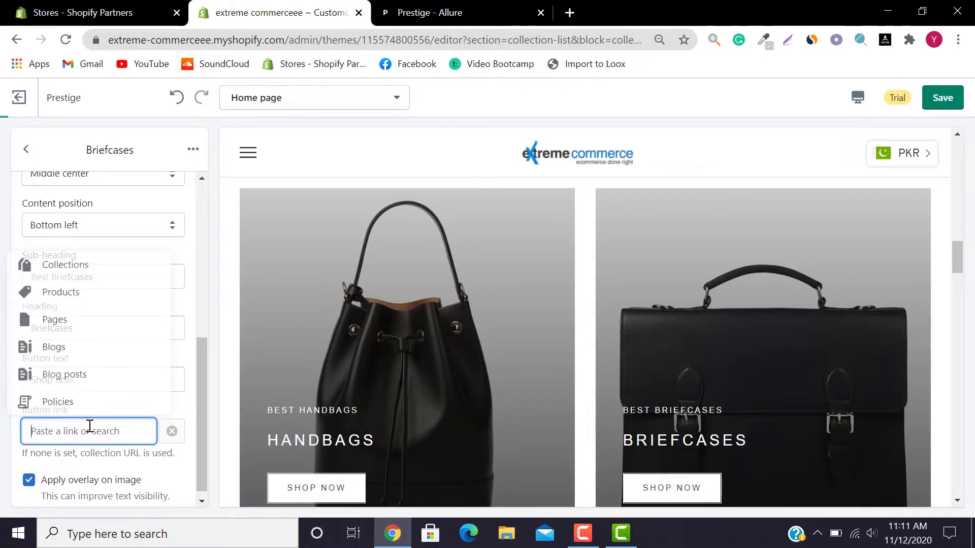
click(75, 261)
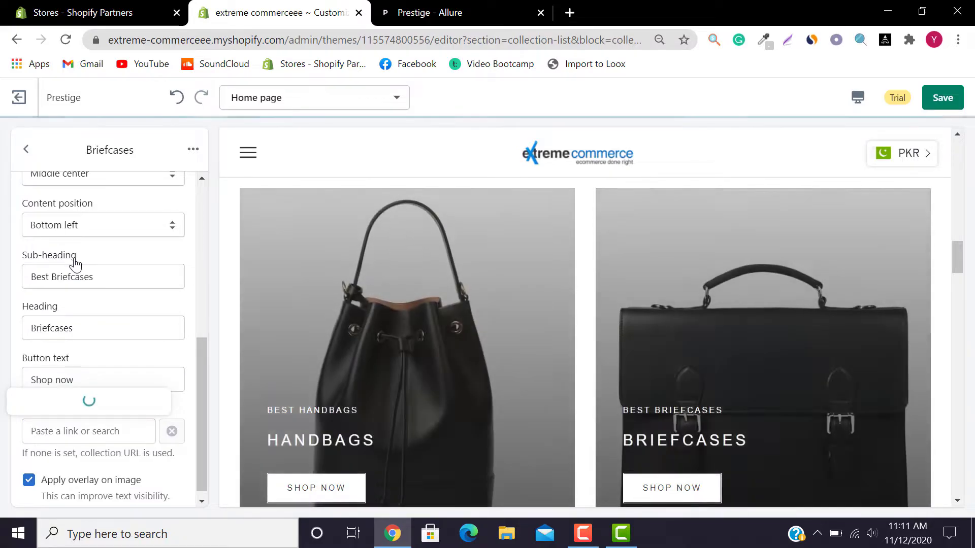
click(80, 326)
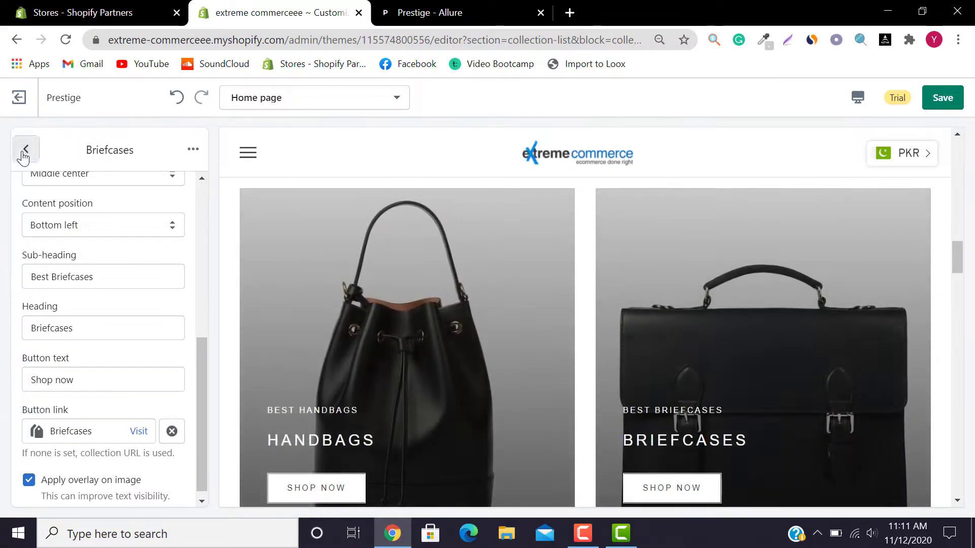
- Save the collection list changes and return to the home page's list of sections
click(26, 149)
drag(953, 253, 971, 263)
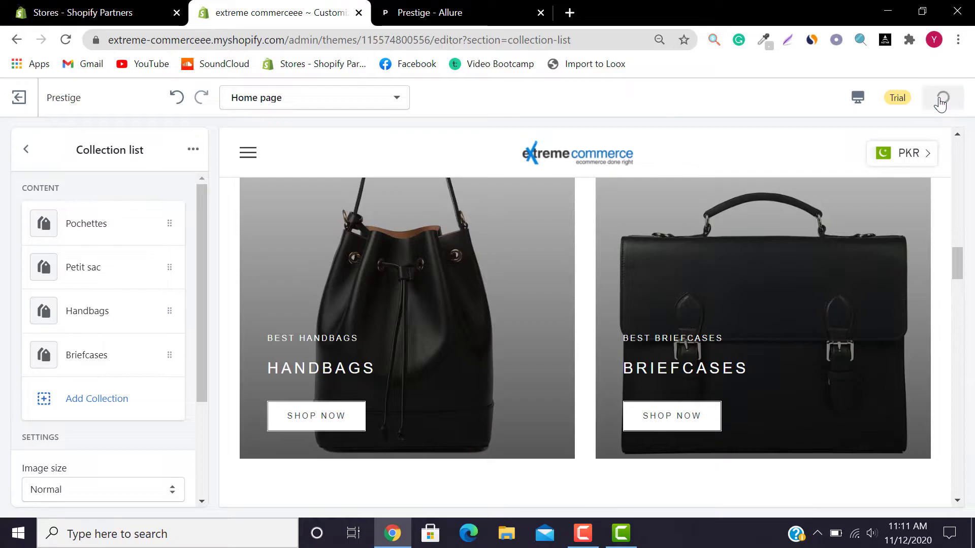
click(442, 9)
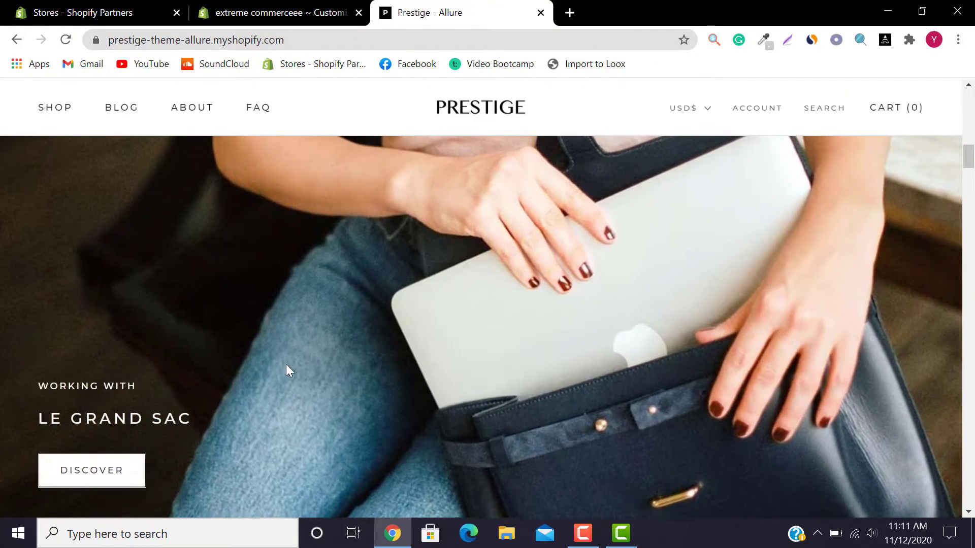
mouse_move(968, 155)
mouse_down()
mouse_move(968, 146)
mouse_move(970, 159)
mouse_up()
click(305, 6)
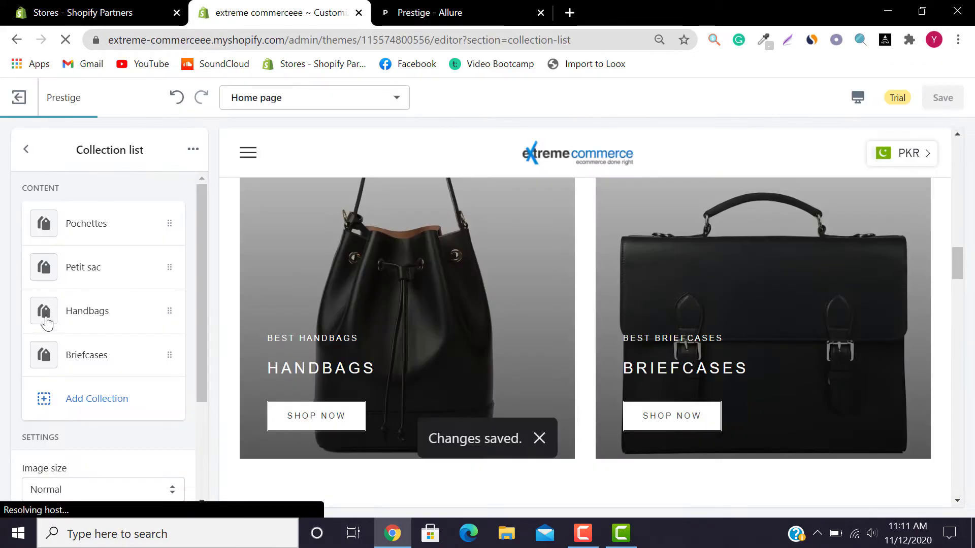
click(27, 150)
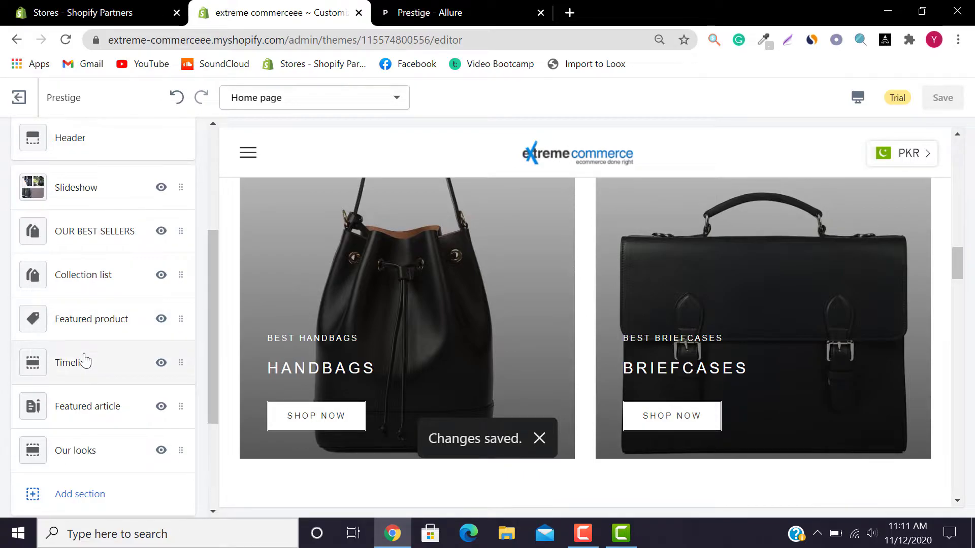
- Examine the Allure demo store's timeline section with its 2013, 2014 and 2015 entries and the Le Grand Sac banner
click(432, 13)
drag(971, 158, 971, 283)
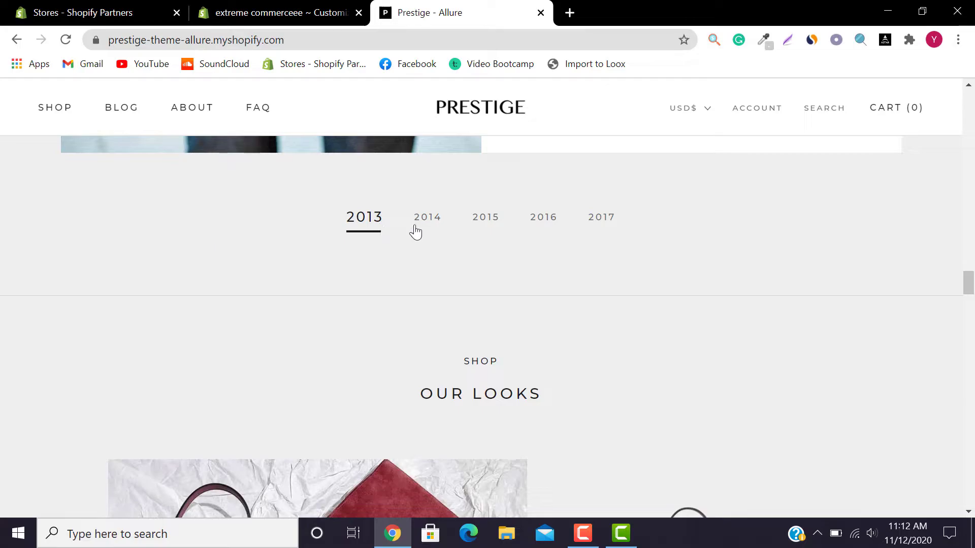
mouse_move(970, 287)
mouse_down()
mouse_move(972, 257)
mouse_move(972, 273)
mouse_up()
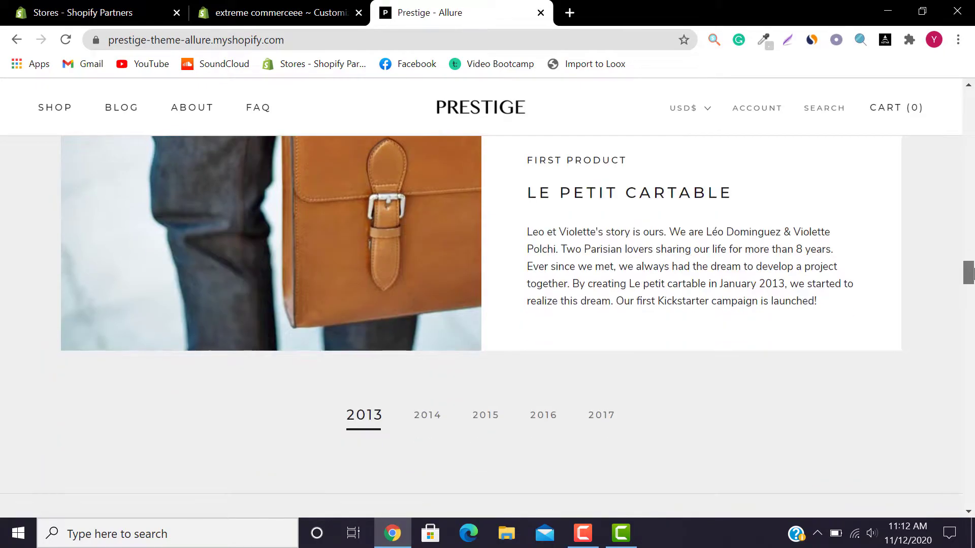
click(411, 422)
click(480, 422)
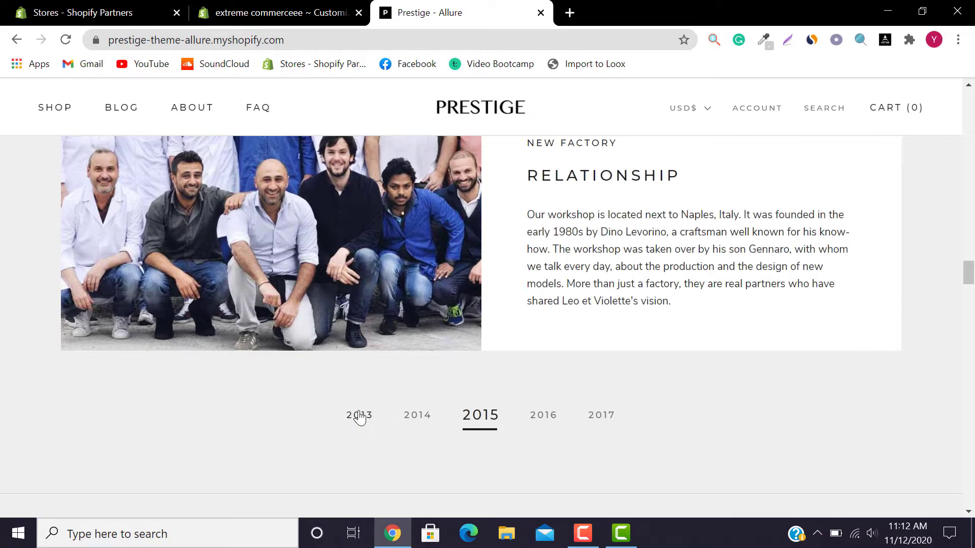
mouse_move(971, 272)
mouse_down()
mouse_move(972, 262)
mouse_move(972, 271)
mouse_up()
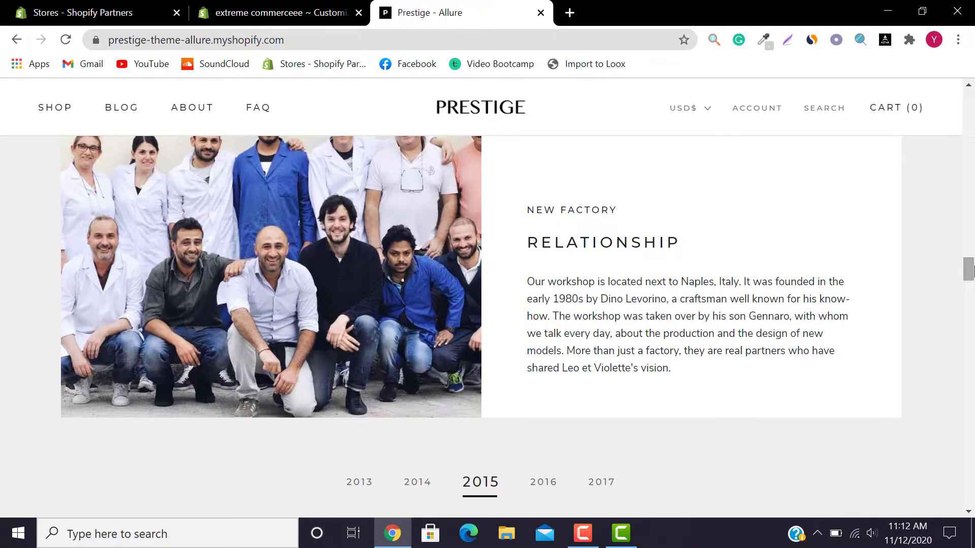
click(356, 488)
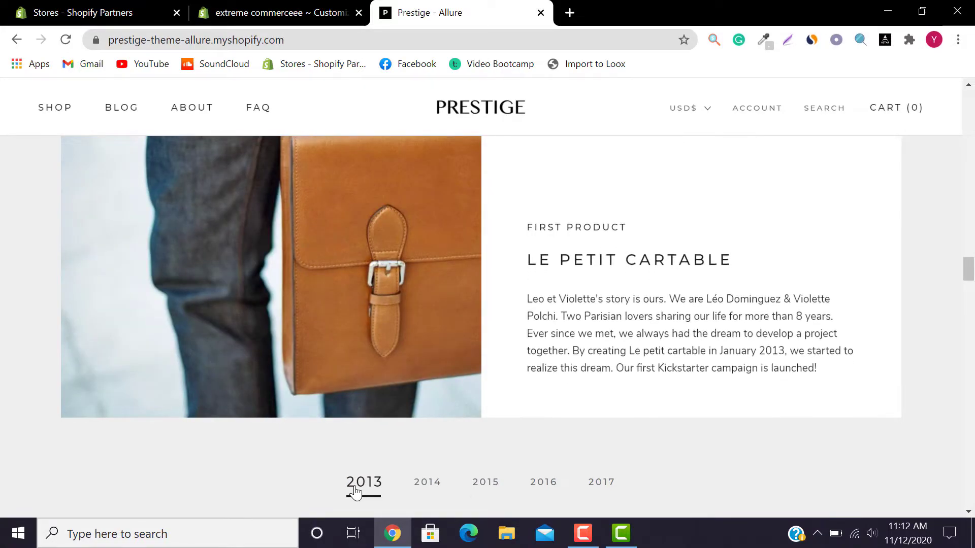
click(430, 487)
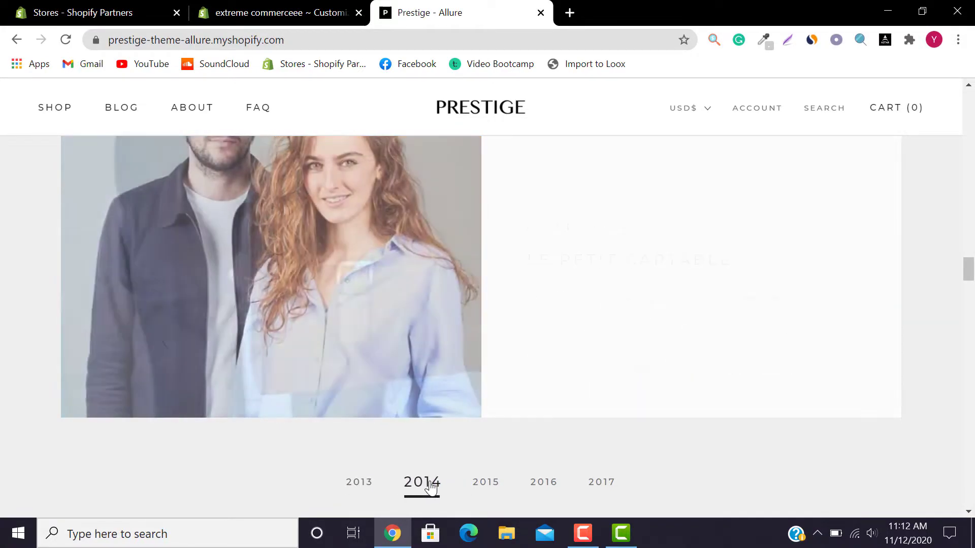
click(483, 485)
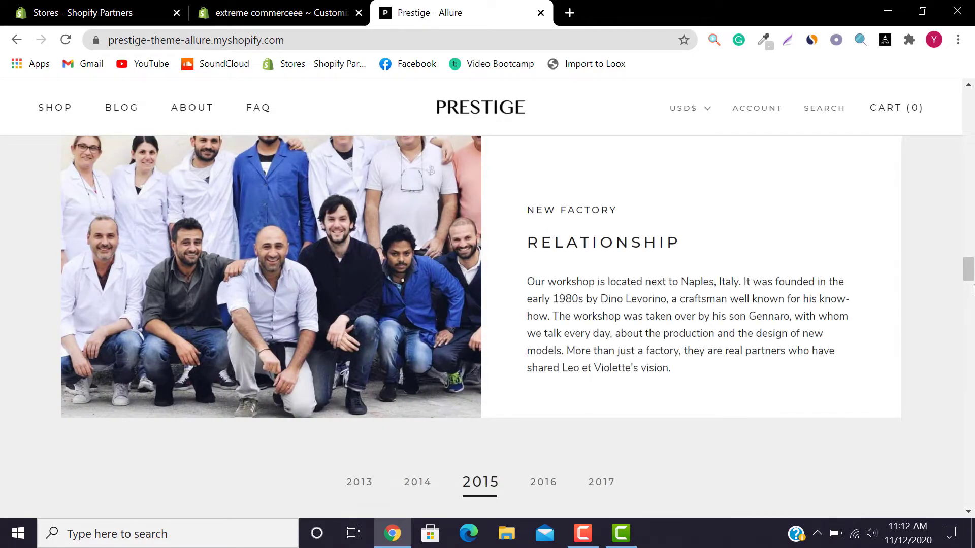
drag(971, 283, 969, 161)
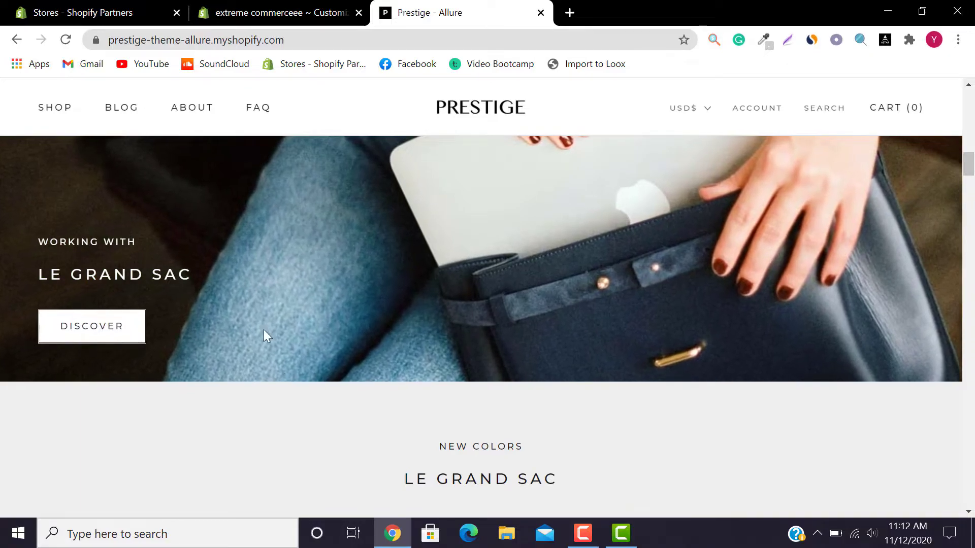
- Add an "Image with text (overlay)" section to the home page in the theme editor
click(235, 5)
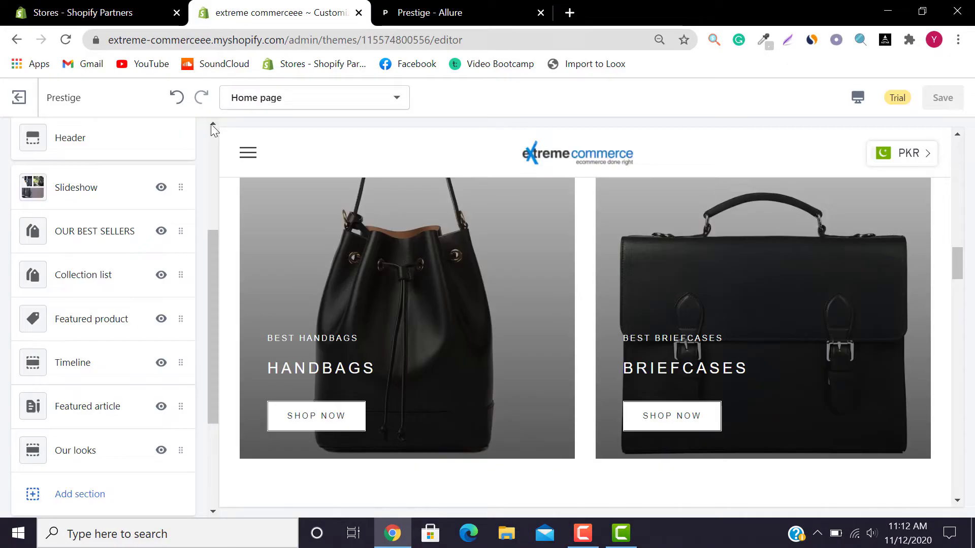
drag(216, 302, 215, 359)
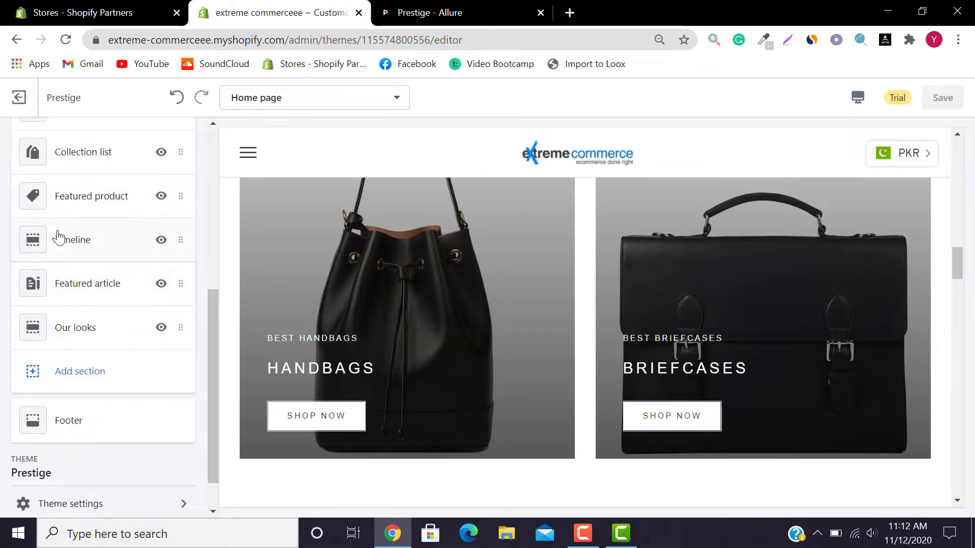
click(73, 388)
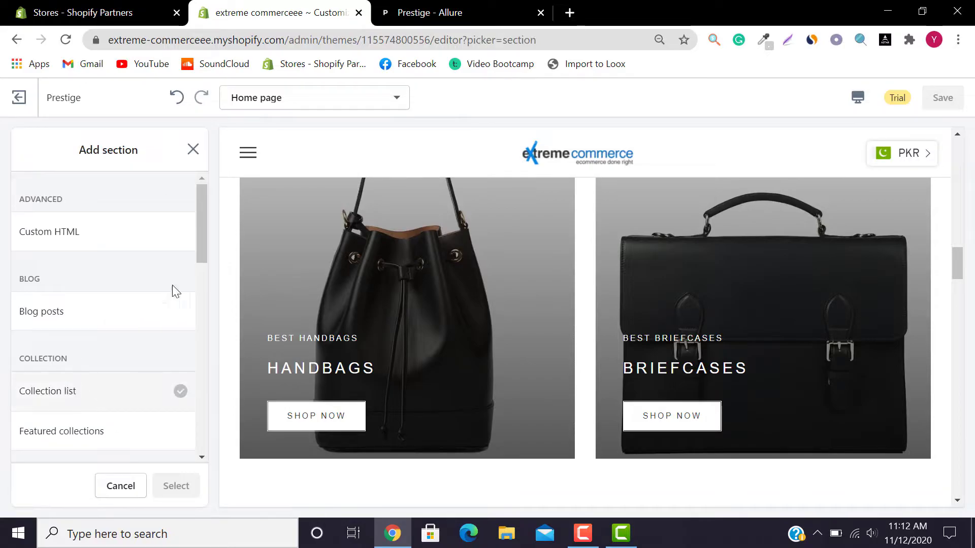
drag(203, 218, 212, 276)
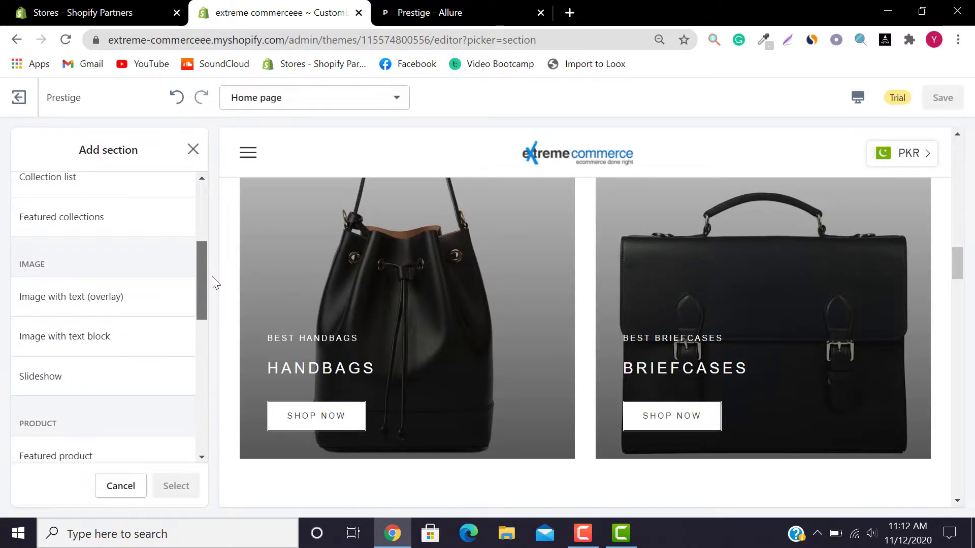
click(82, 305)
click(178, 486)
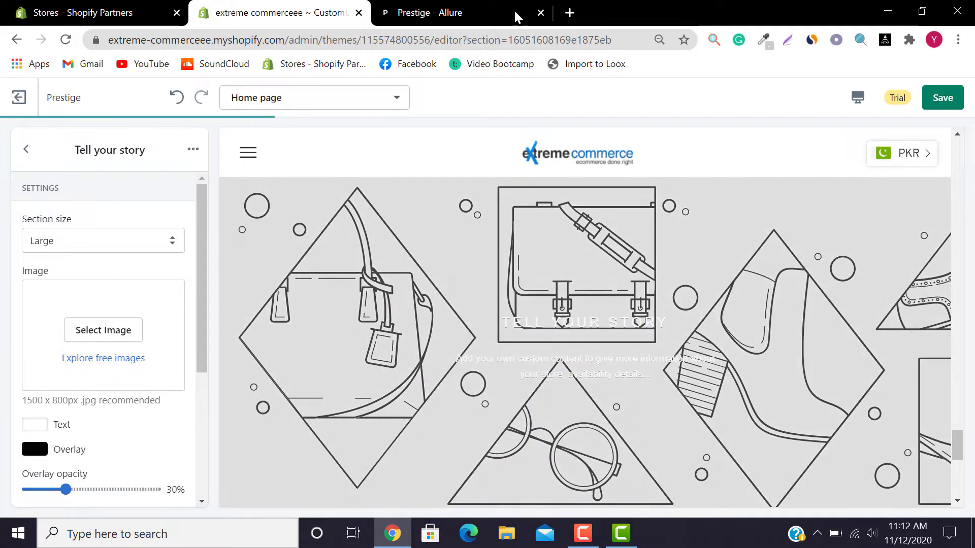
- Upload the grand-sac-collection image from the [imagecyborg.com] folder for the new Tell your story section, matching the demo store's banner
click(513, 12)
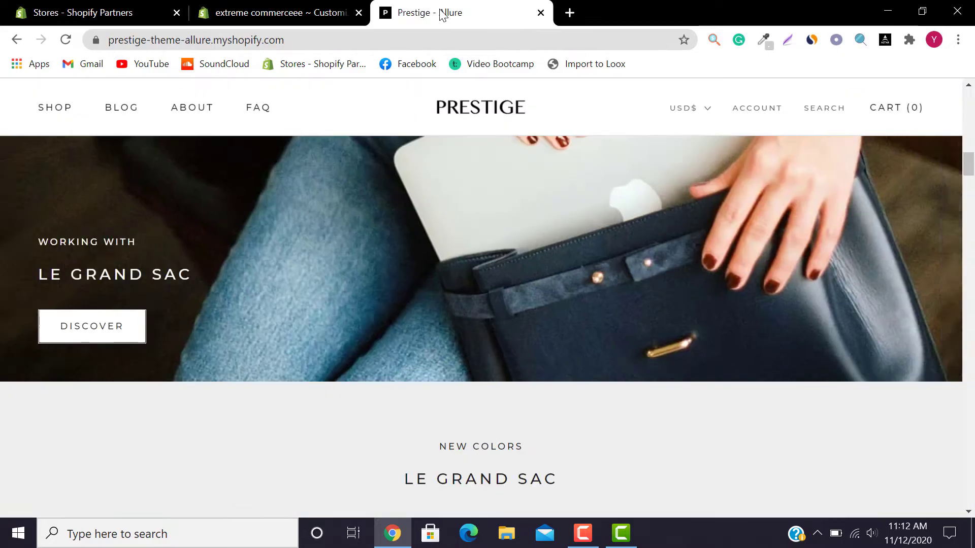
click(279, 7)
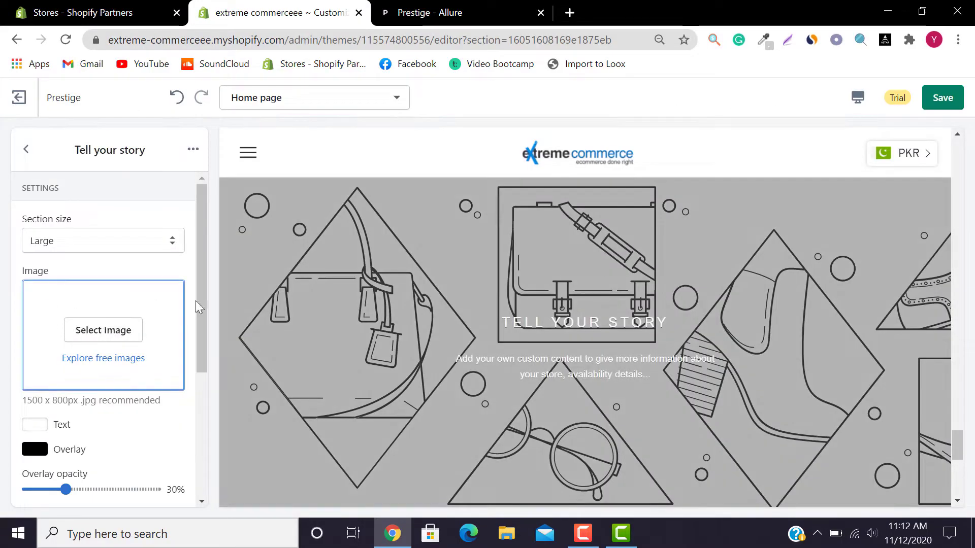
click(104, 331)
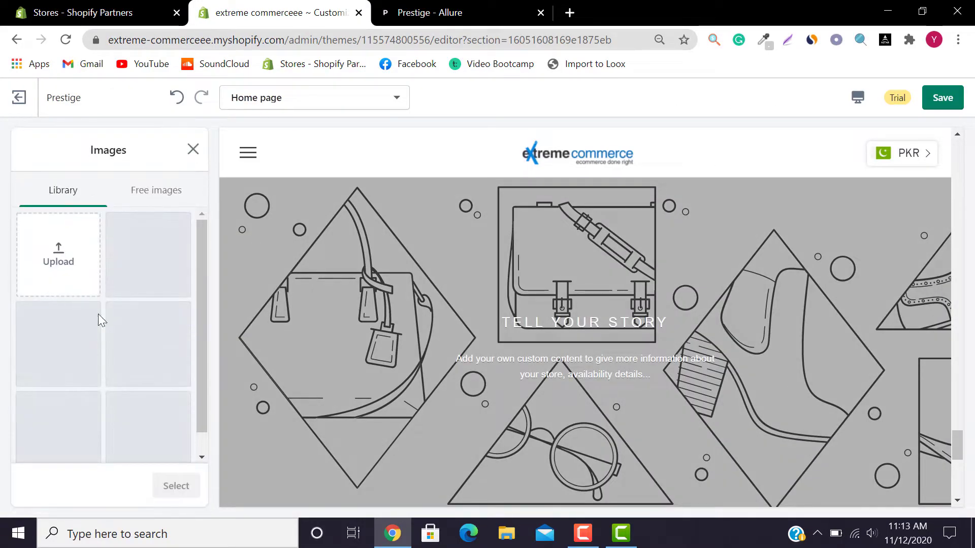
click(77, 276)
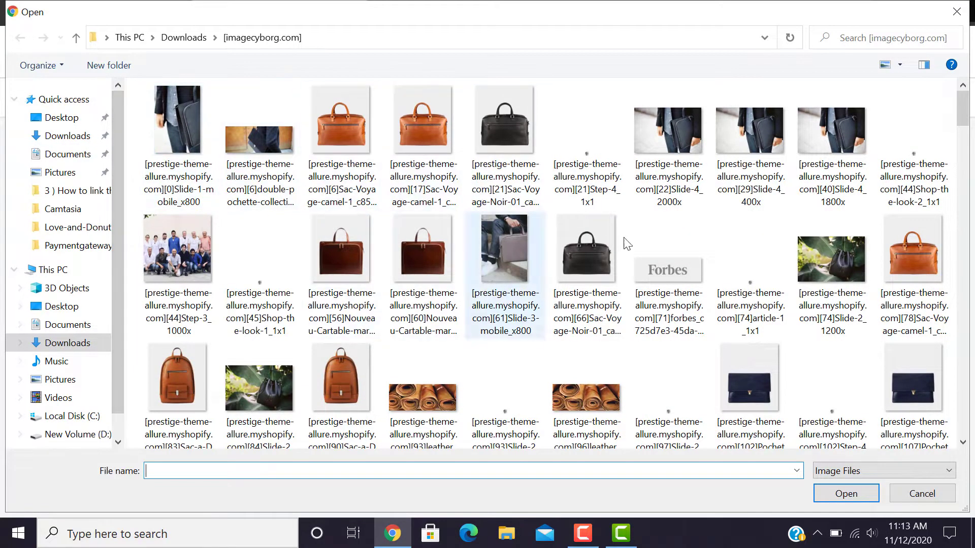
drag(967, 121, 972, 162)
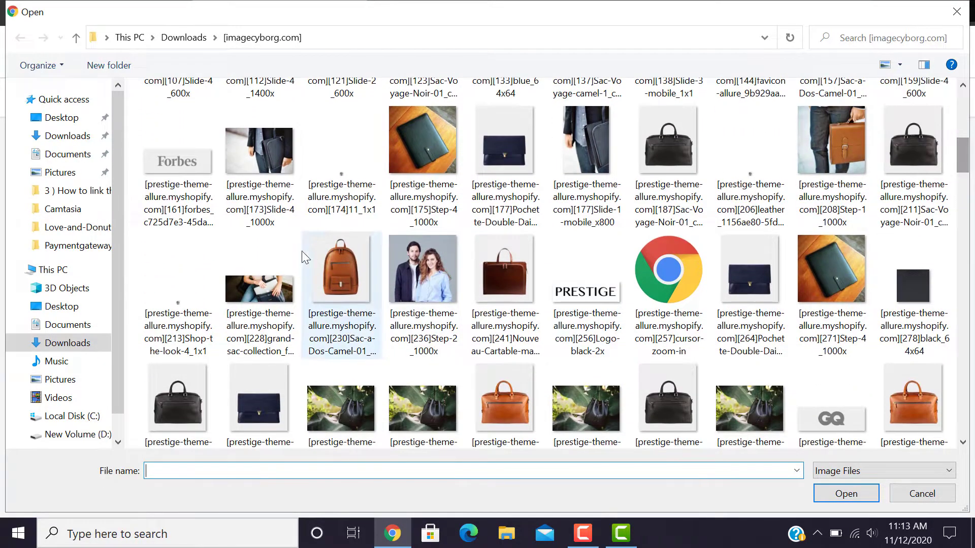
click(276, 266)
click(846, 493)
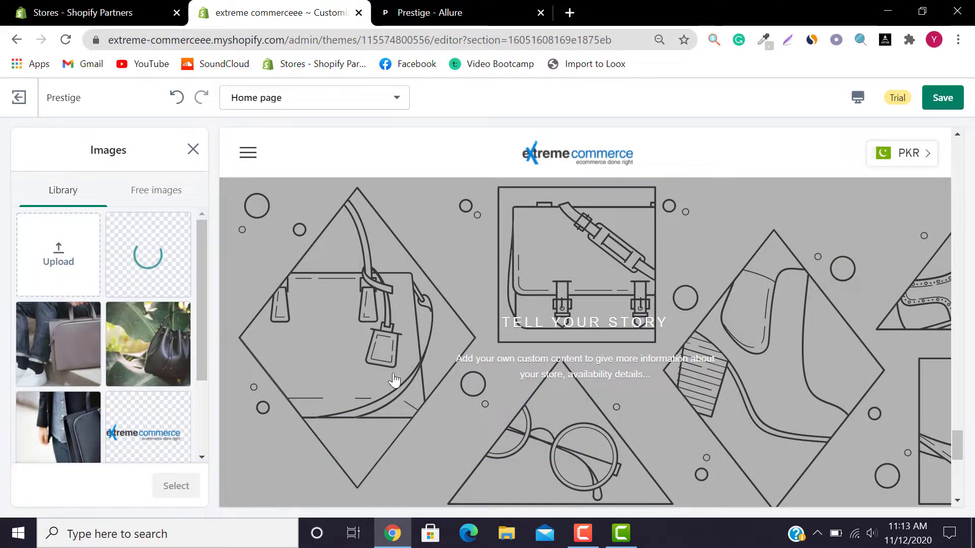
click(583, 533)
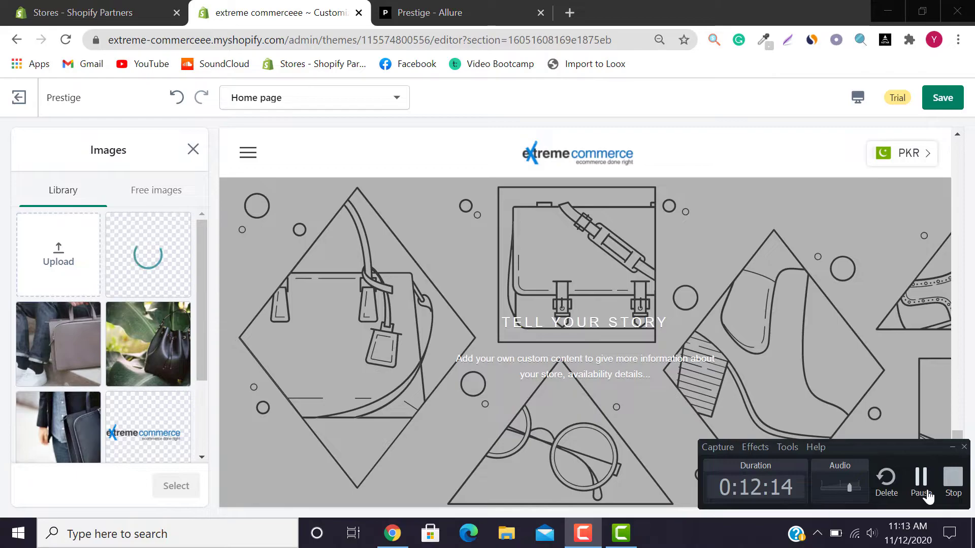
click(921, 485)
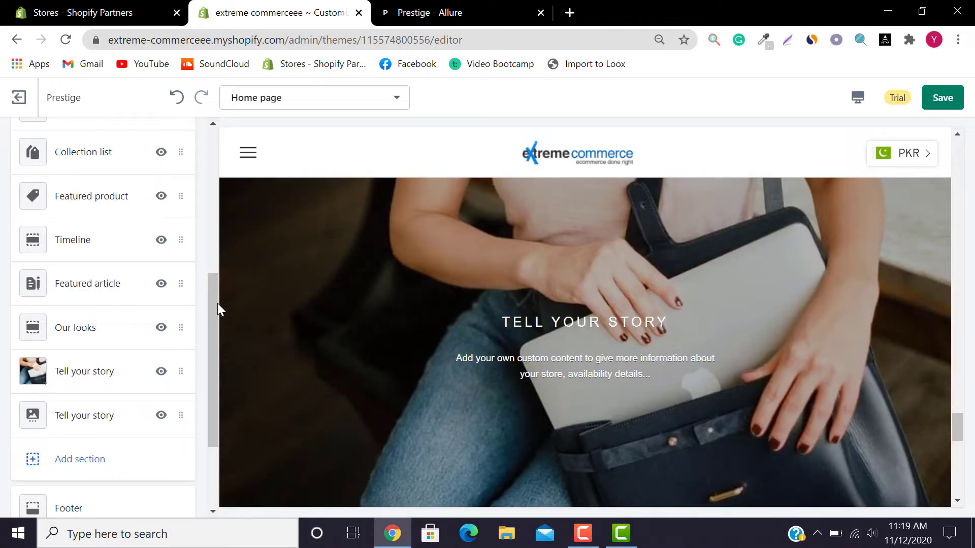
- Hide the Featured product section and remove it from the home page
drag(217, 306, 203, 268)
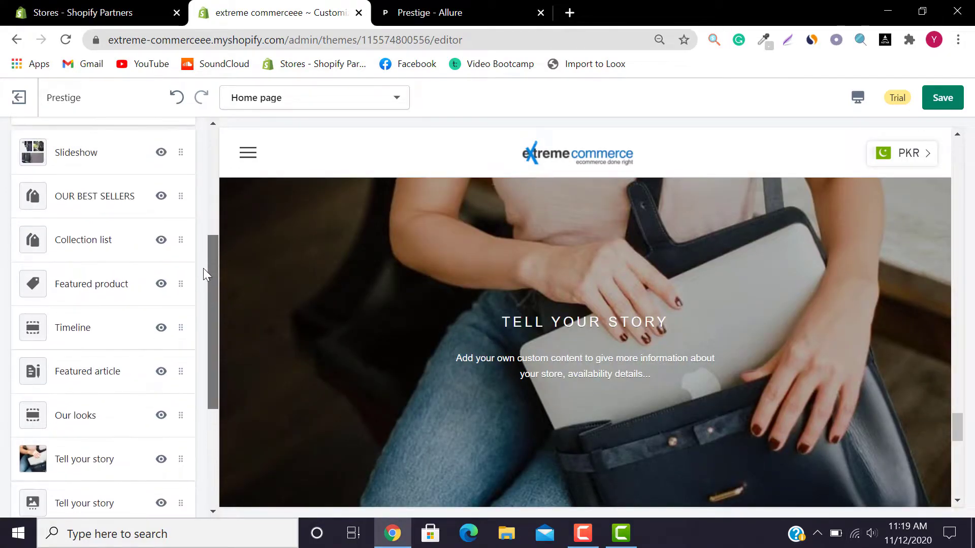
click(83, 298)
click(193, 150)
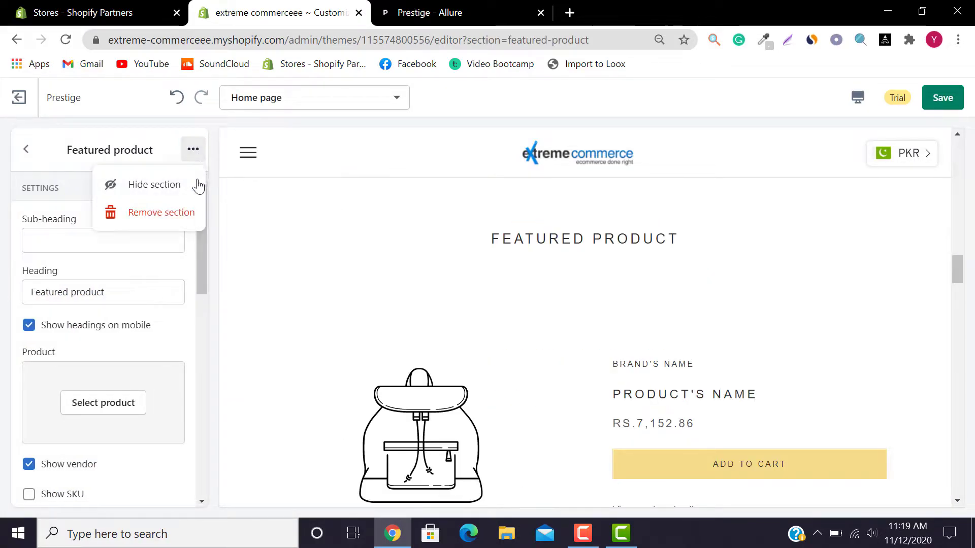
click(154, 185)
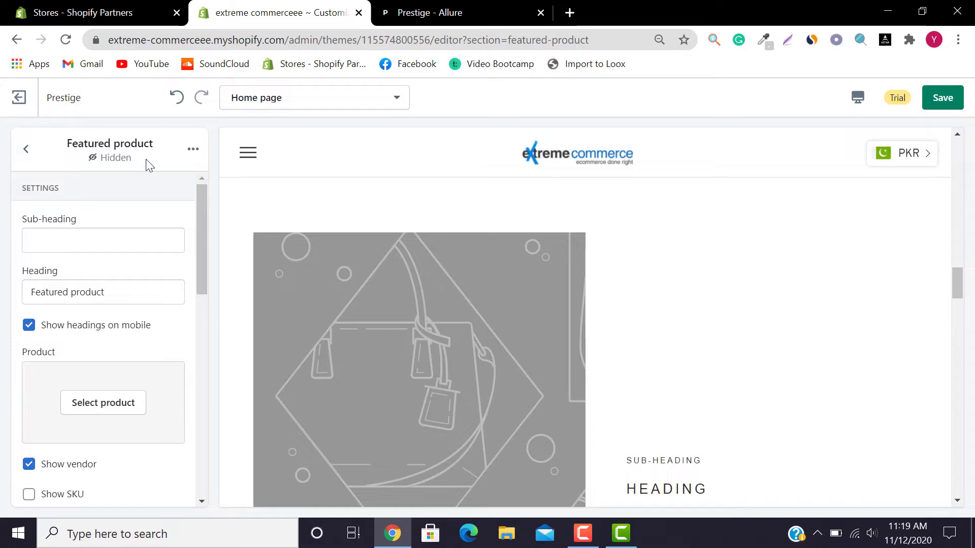
click(193, 150)
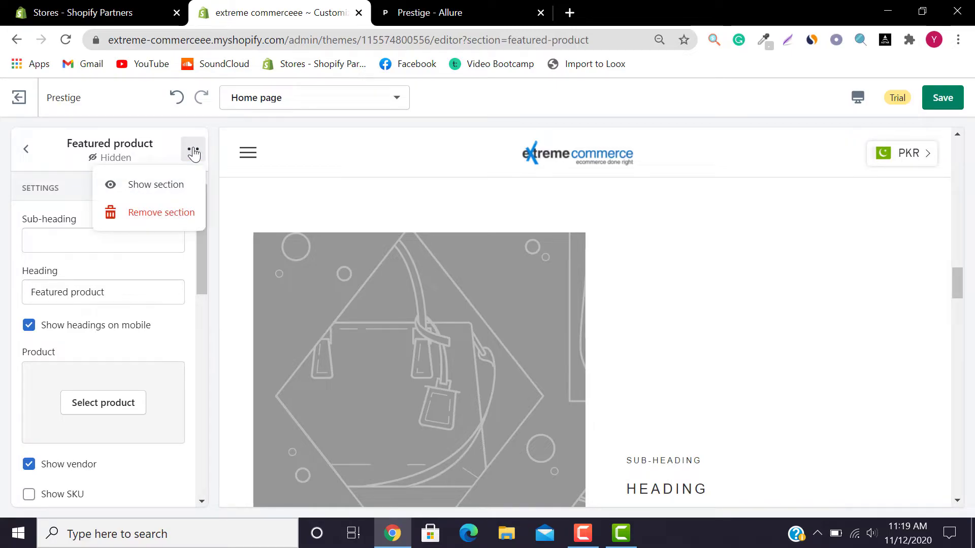
click(161, 214)
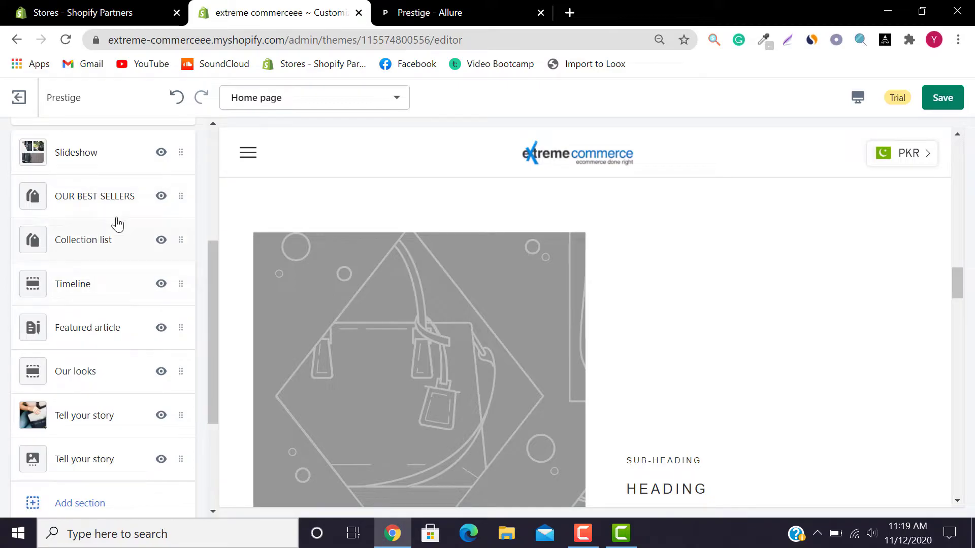
- Remove the Timeline and Featured article sections from the home page
click(108, 284)
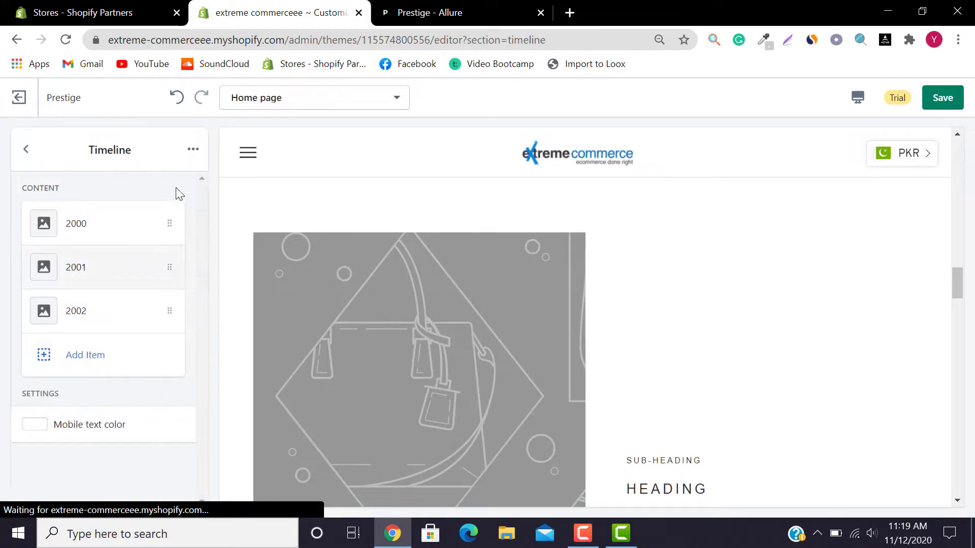
click(193, 150)
click(159, 218)
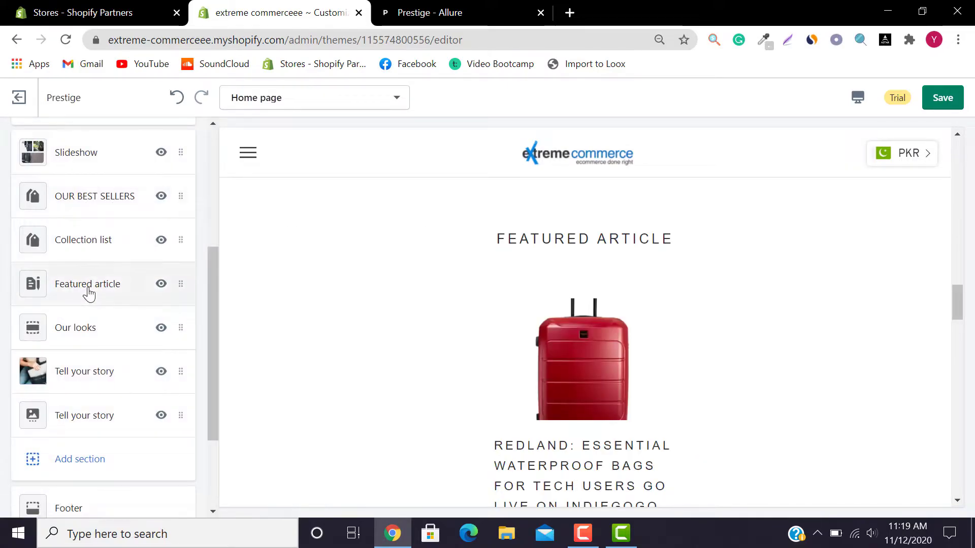
click(89, 284)
click(193, 150)
click(160, 216)
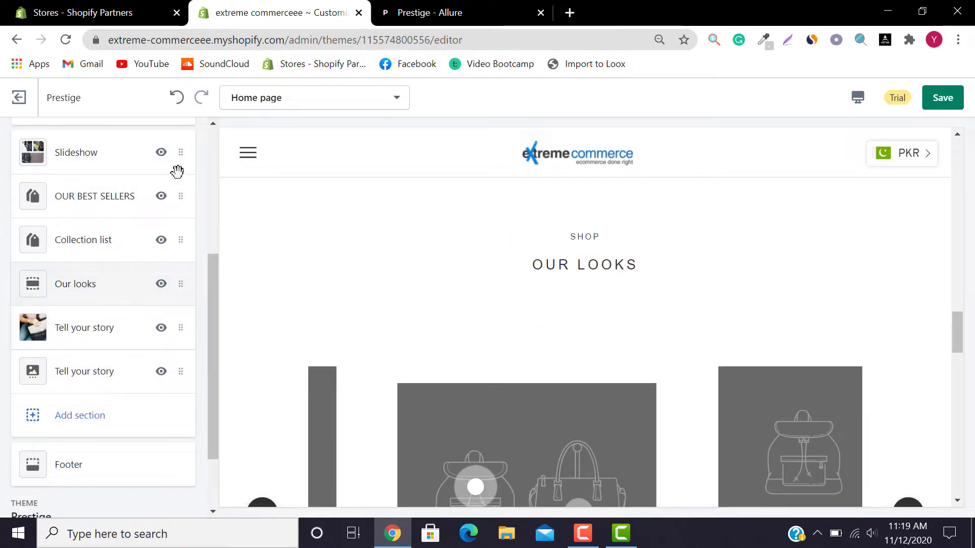
- Remove the Our looks section from the home page
click(85, 292)
click(192, 151)
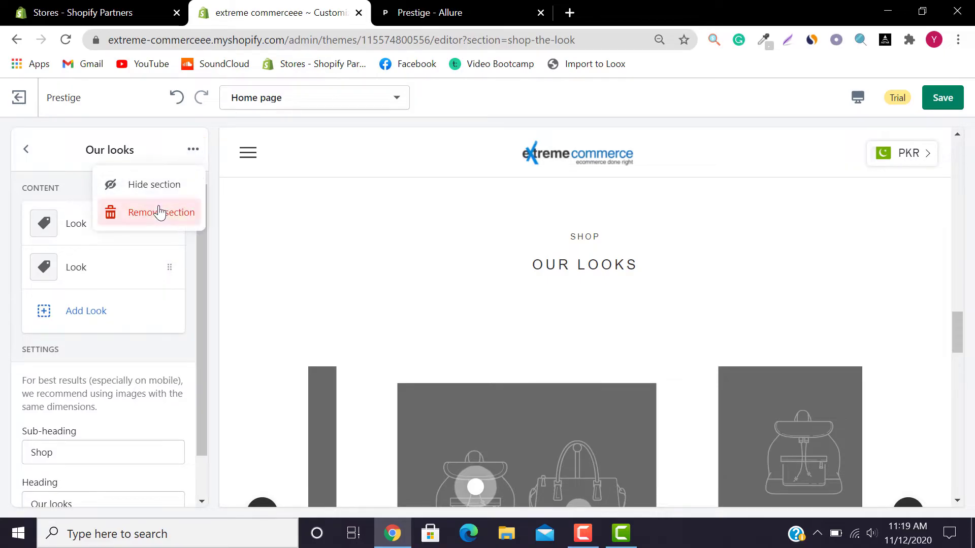
click(160, 213)
- Remove the Tell your story image banner and the Tell your story slideshow section from the home page
click(88, 294)
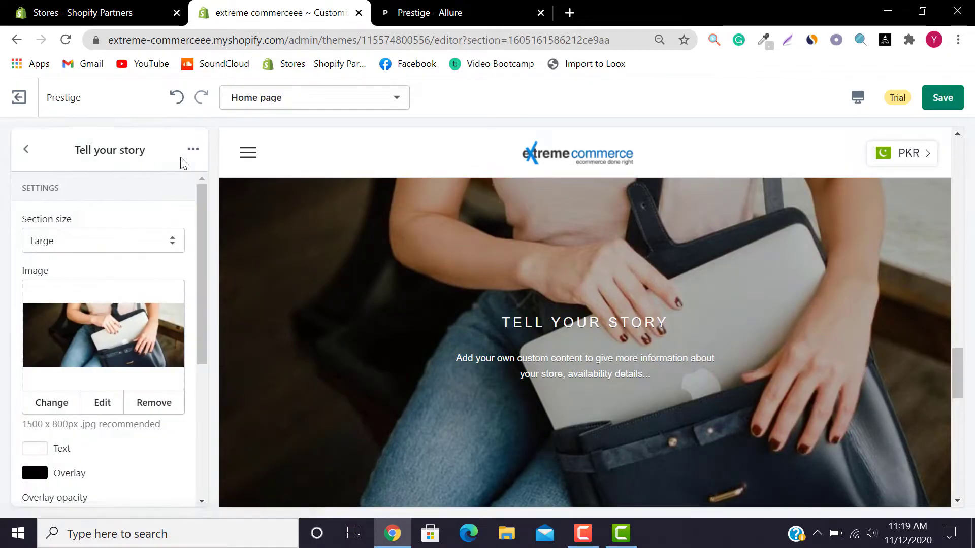
click(192, 150)
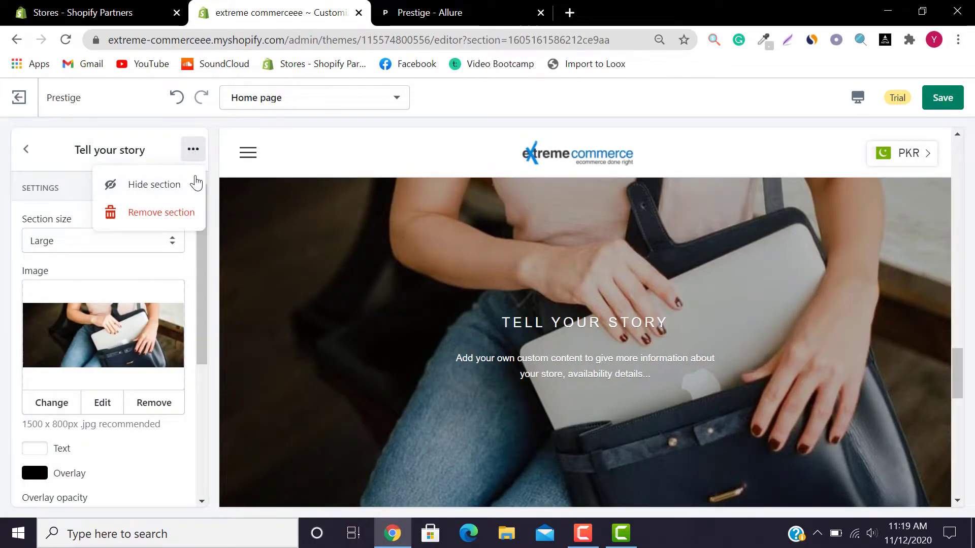
click(152, 216)
click(84, 294)
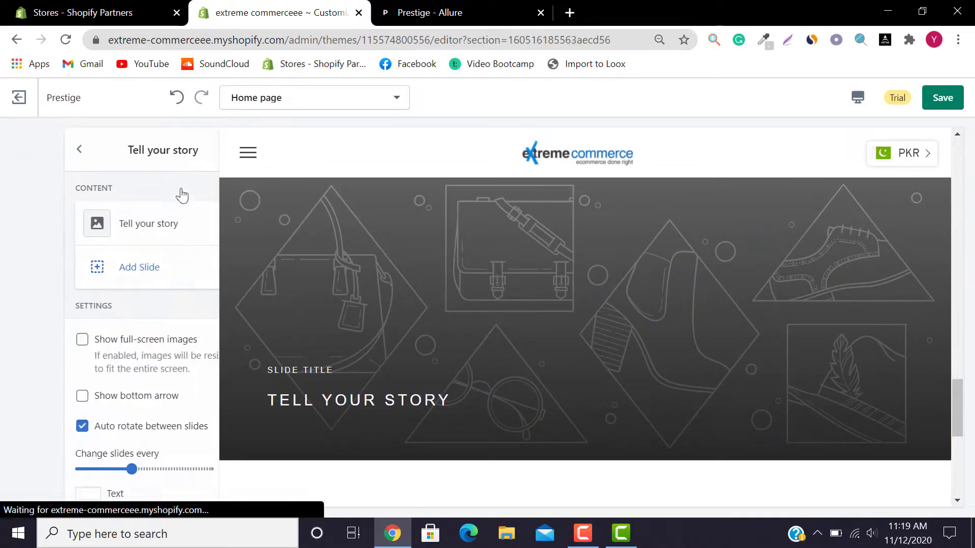
click(192, 150)
click(173, 213)
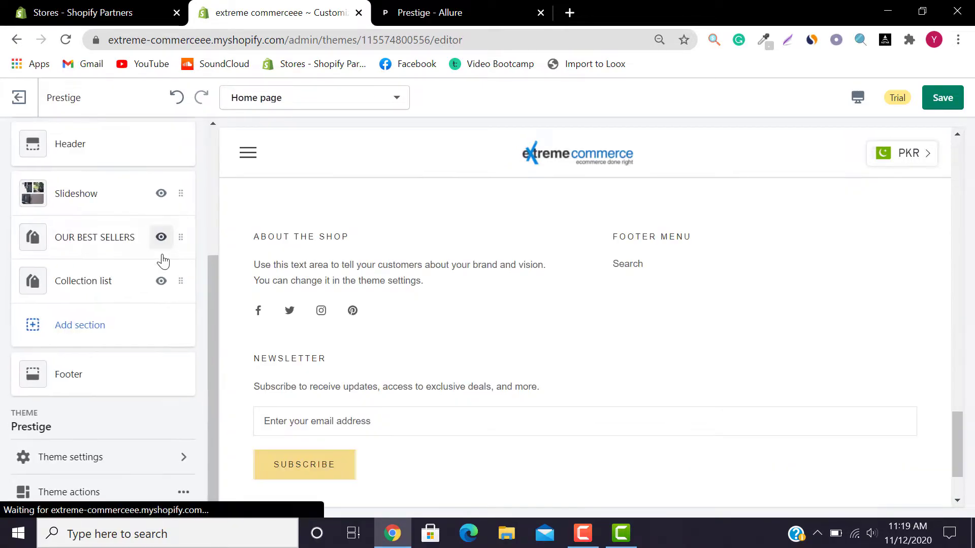
click(469, 6)
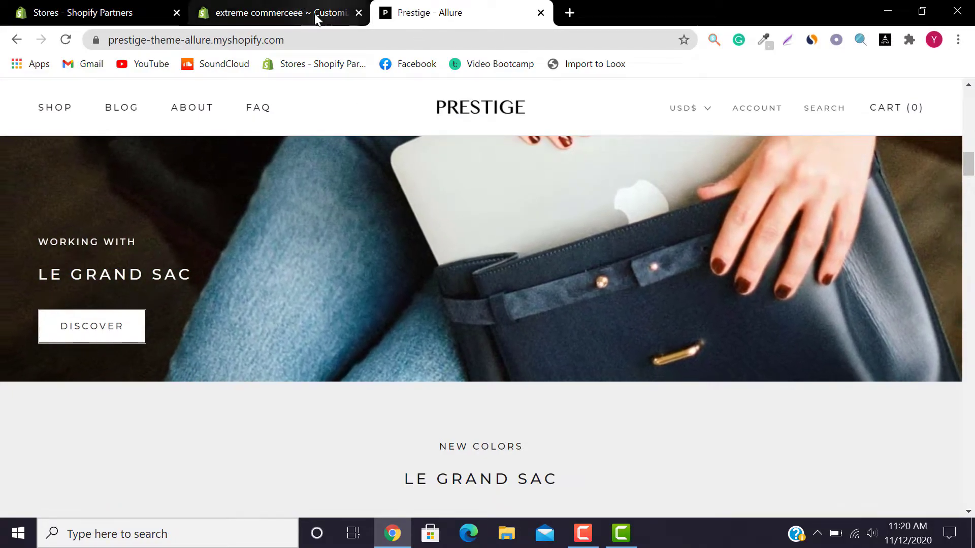
click(239, 6)
click(85, 325)
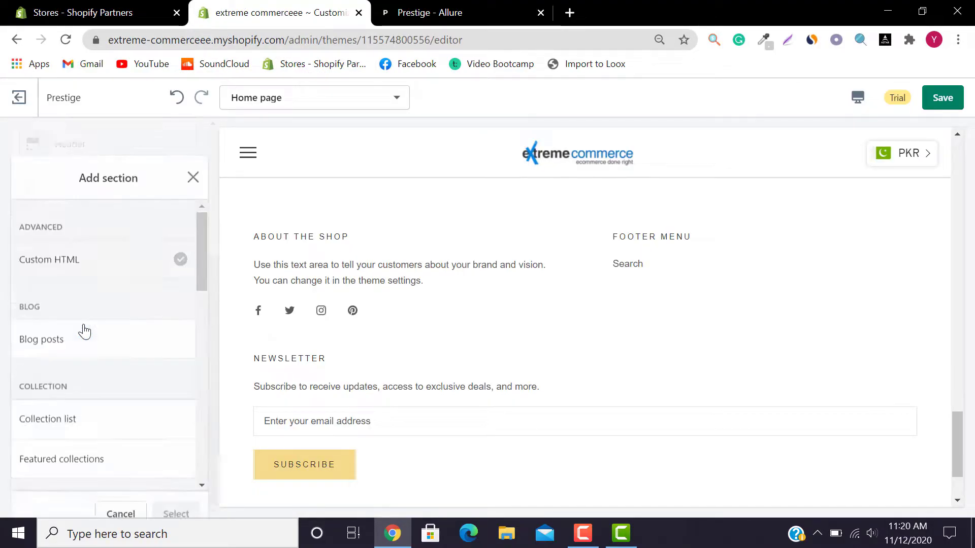
drag(206, 220, 208, 282)
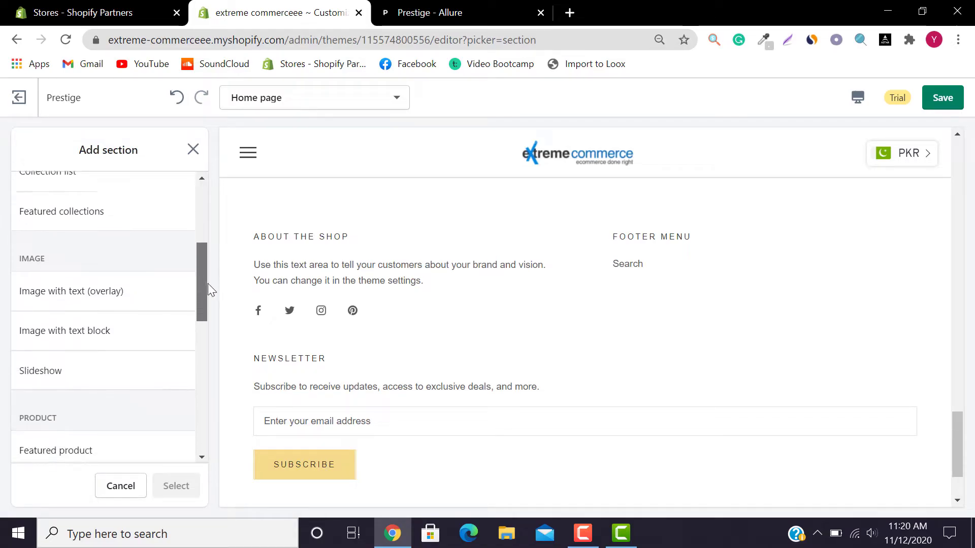
click(103, 348)
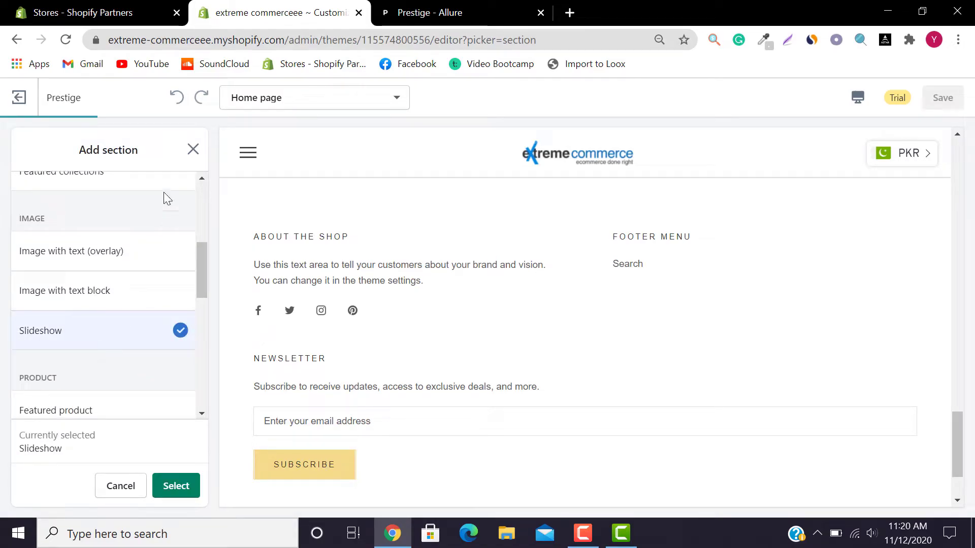
click(193, 149)
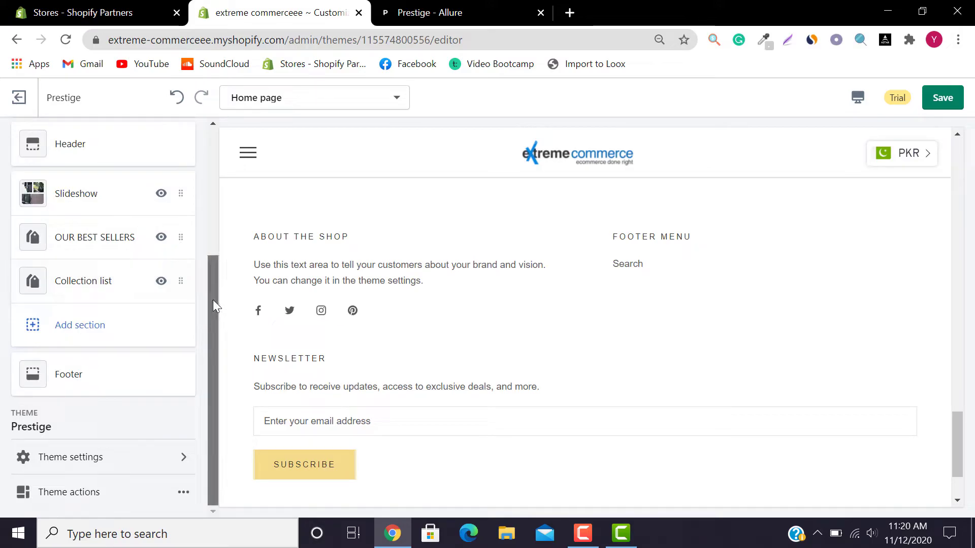
mouse_move(214, 264)
mouse_down()
mouse_move(208, 157)
mouse_move(214, 279)
mouse_up()
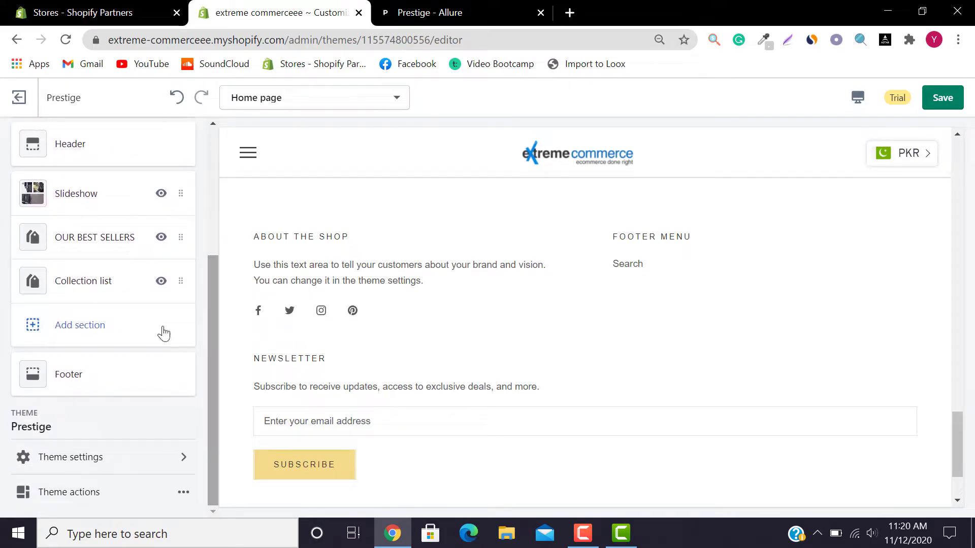
- Preview the Custom HTML and Blog posts section types, and add a Slideshow section to the home page
click(75, 328)
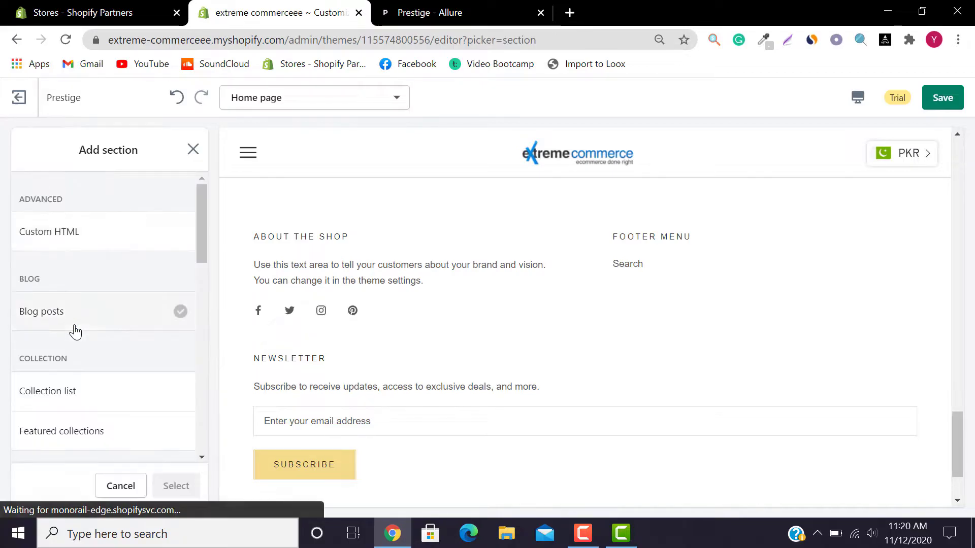
drag(202, 207, 220, 157)
click(130, 237)
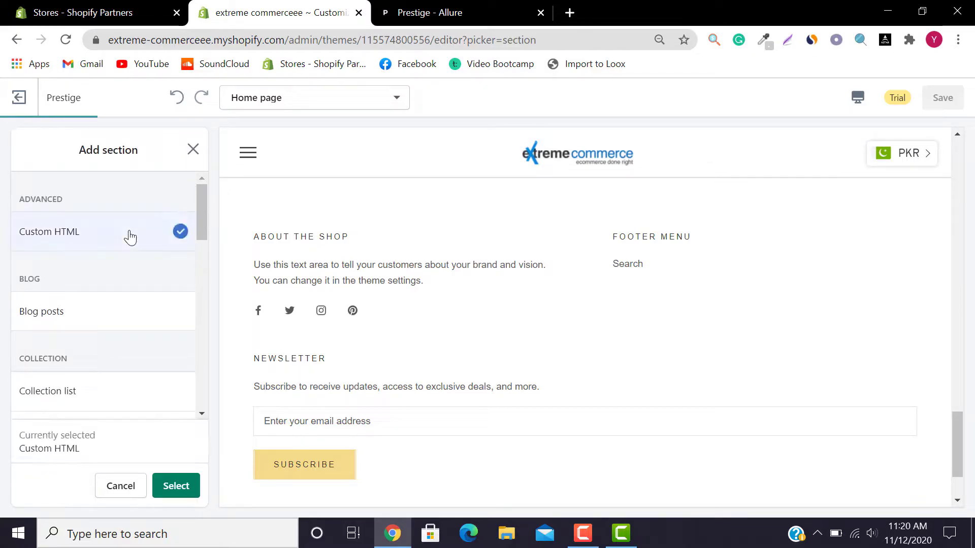
click(111, 318)
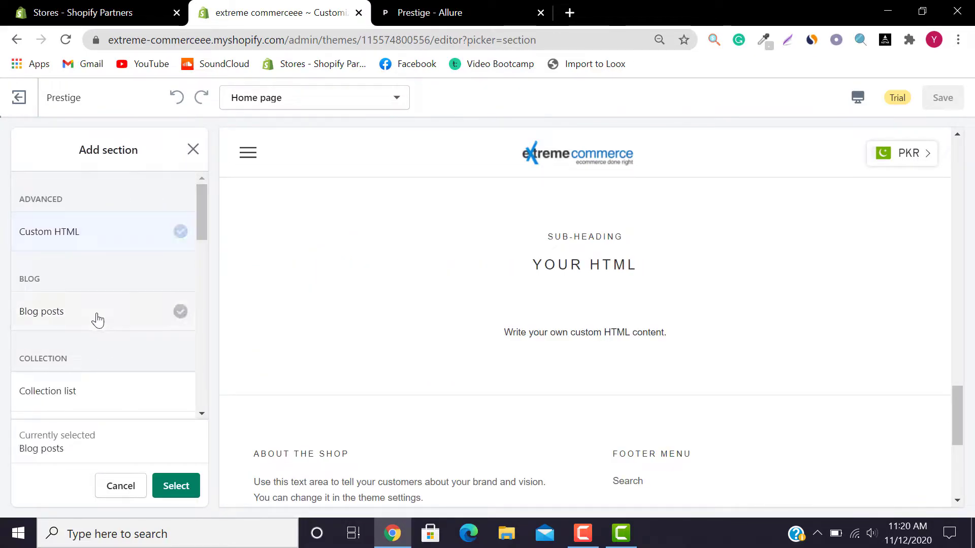
drag(199, 209, 196, 242)
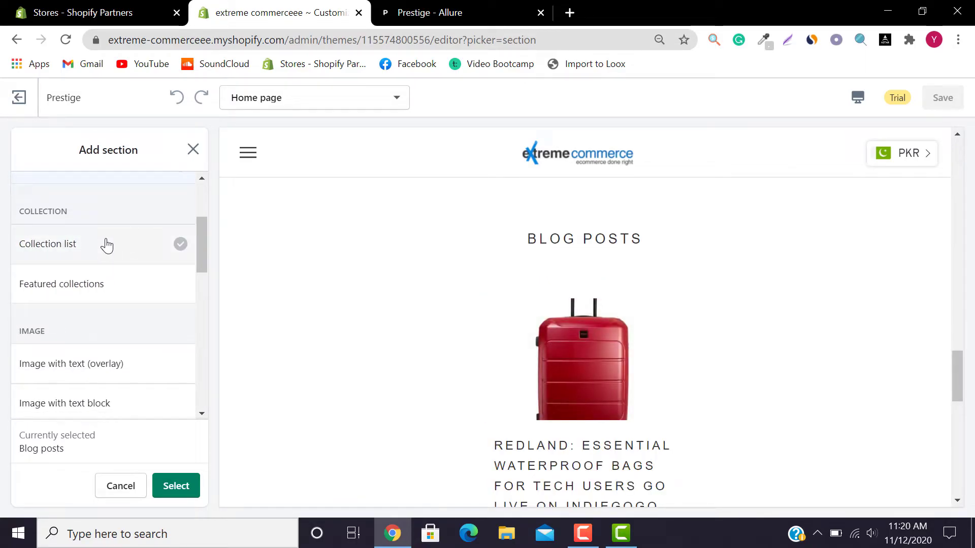
drag(203, 239, 213, 287)
click(99, 287)
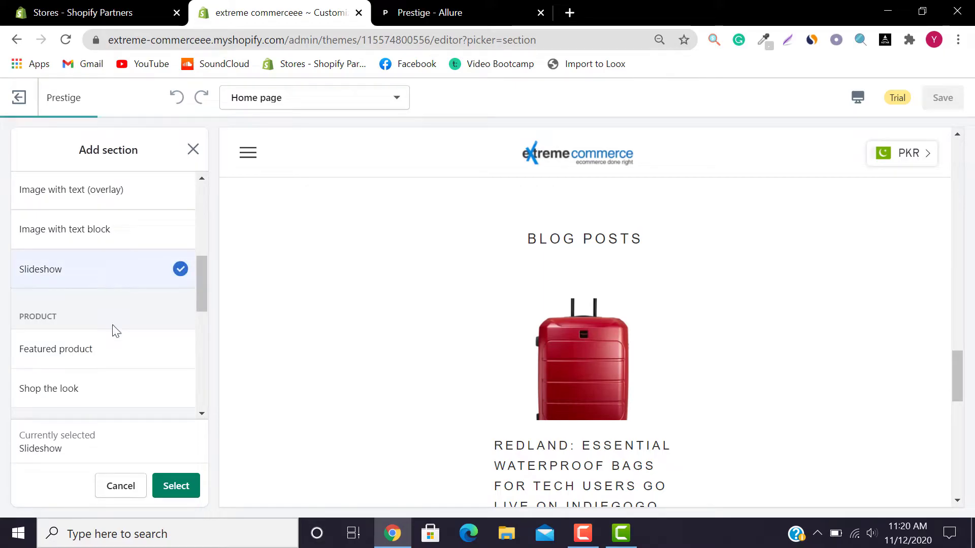
click(176, 485)
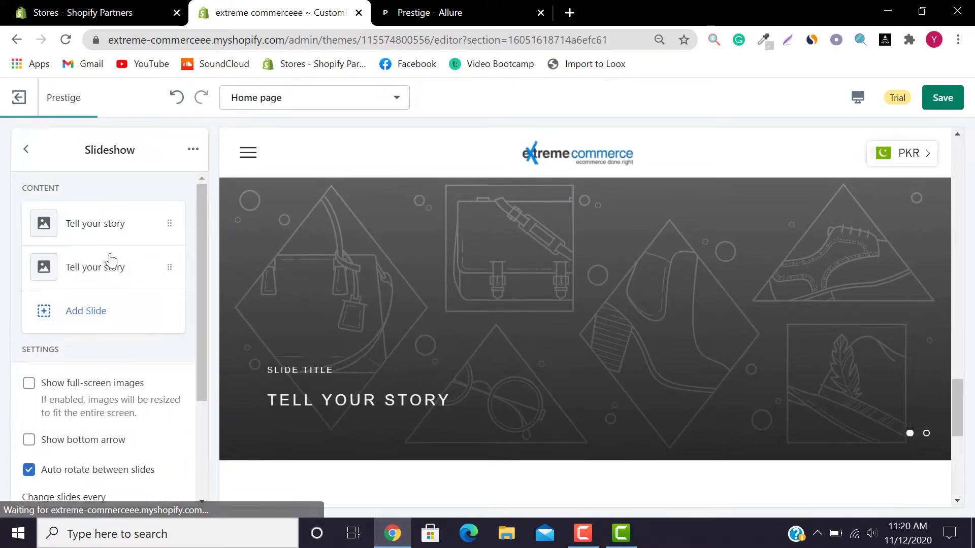
- Check the demo store's Le Grand Sac banner and remove the second slide from the new slideshow
key(ctrl+Tab)
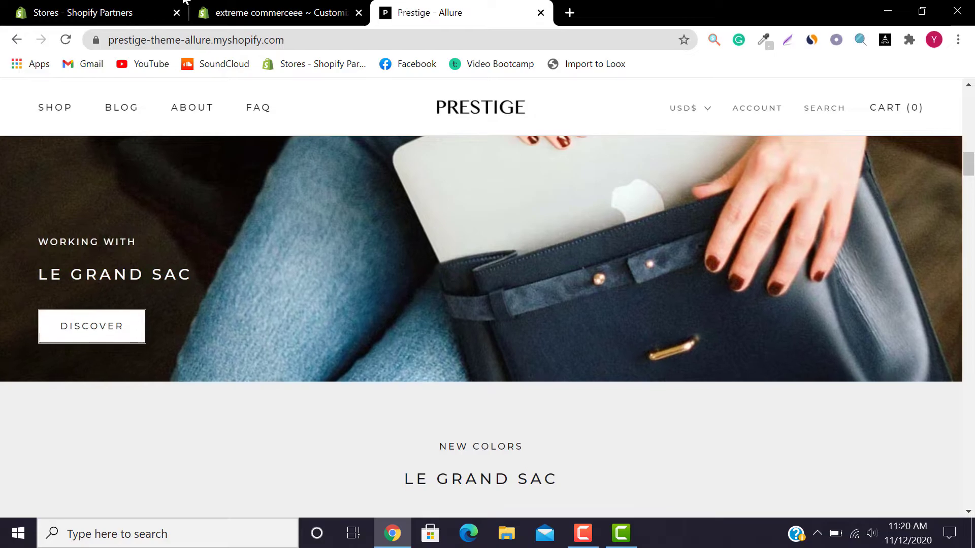
click(228, 10)
click(98, 277)
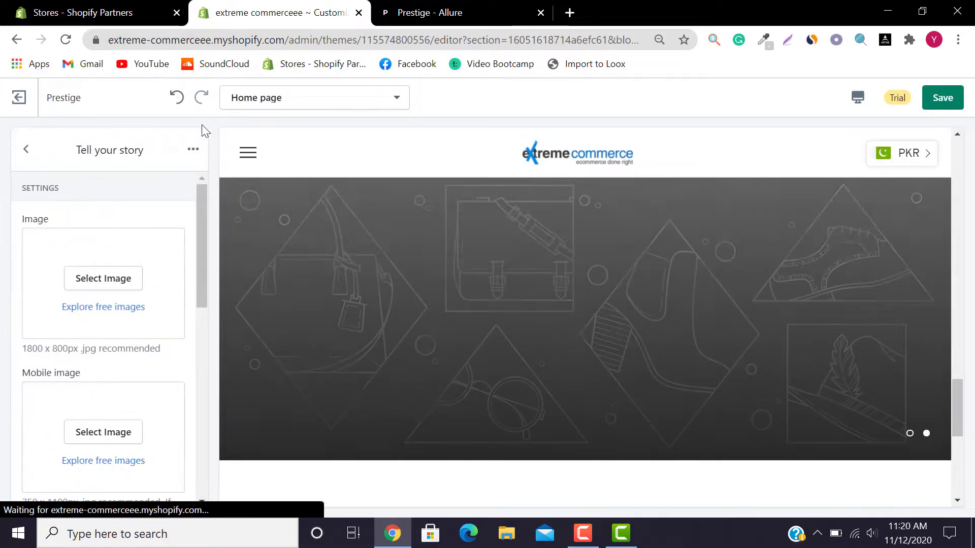
click(192, 150)
click(169, 184)
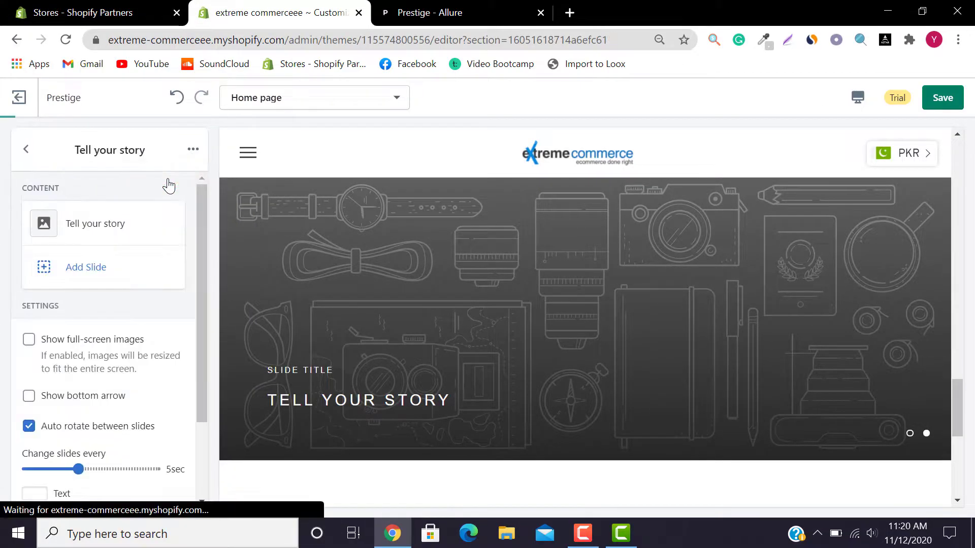
- Set the library photo of the laptop in a navy handbag as the remaining slide's image and mobile image
click(96, 230)
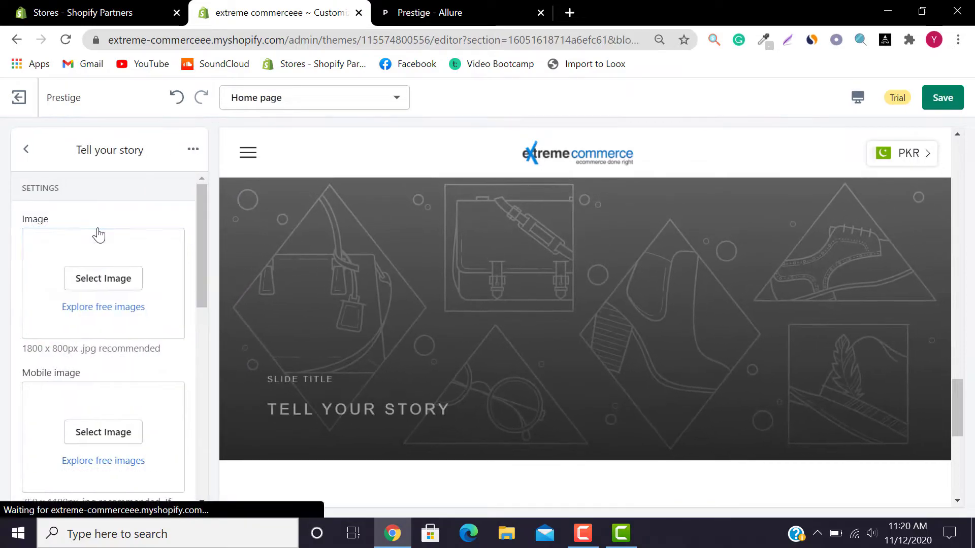
click(103, 278)
click(161, 277)
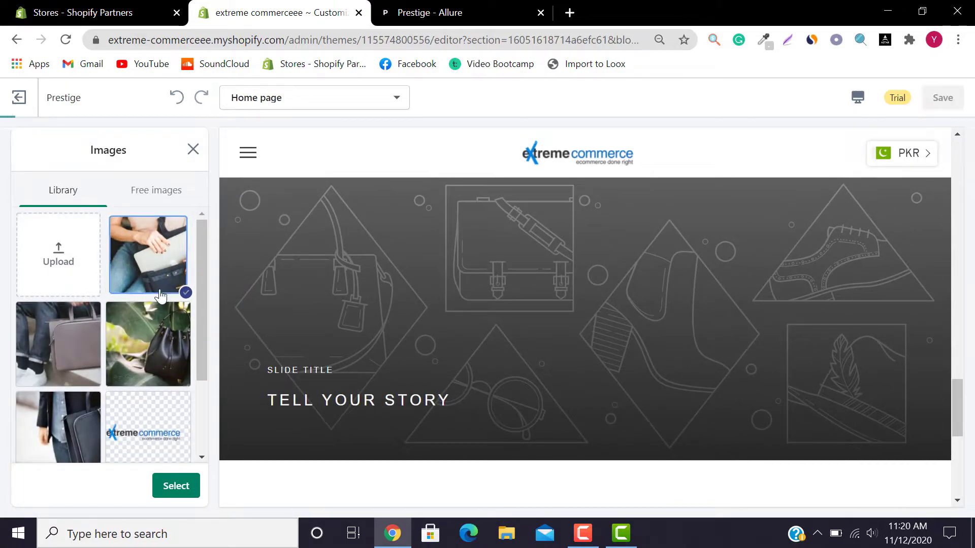
click(171, 485)
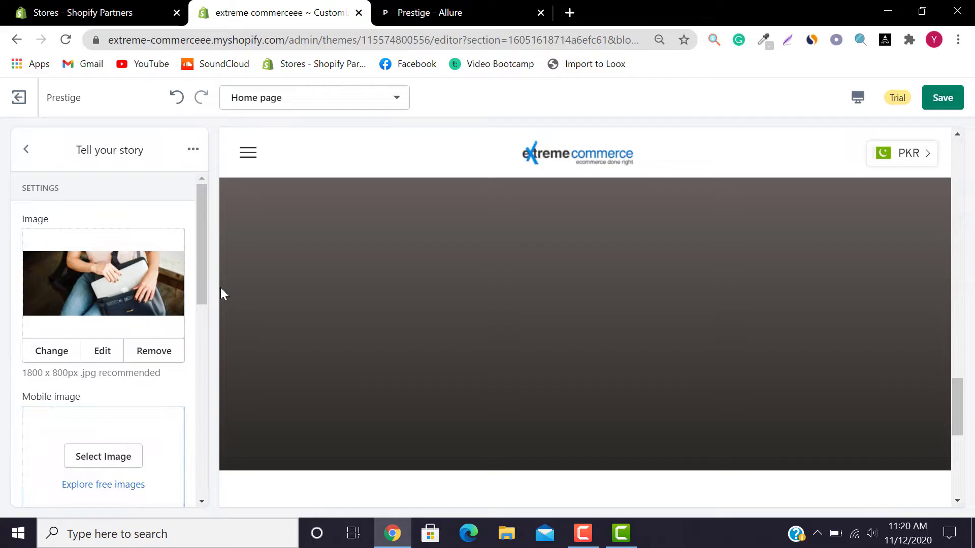
drag(202, 264, 200, 304)
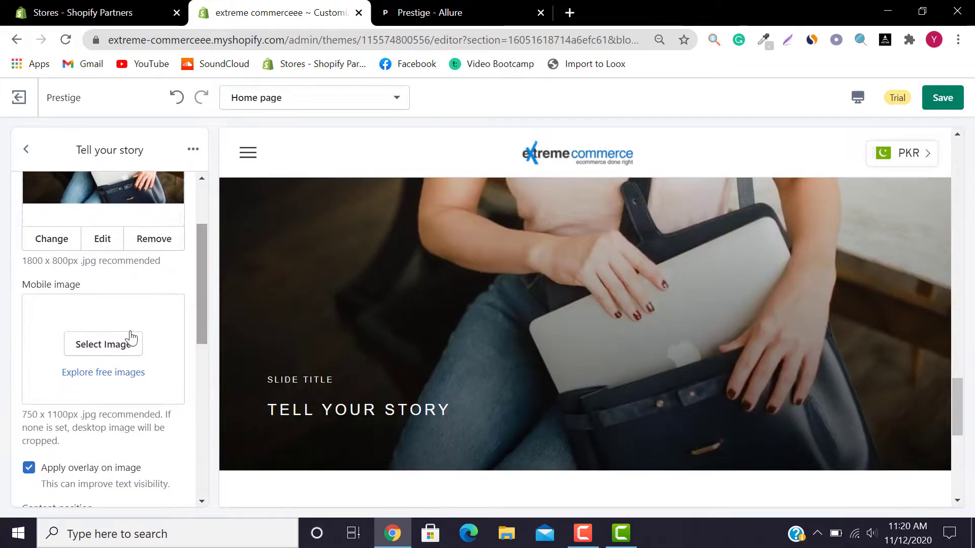
click(113, 348)
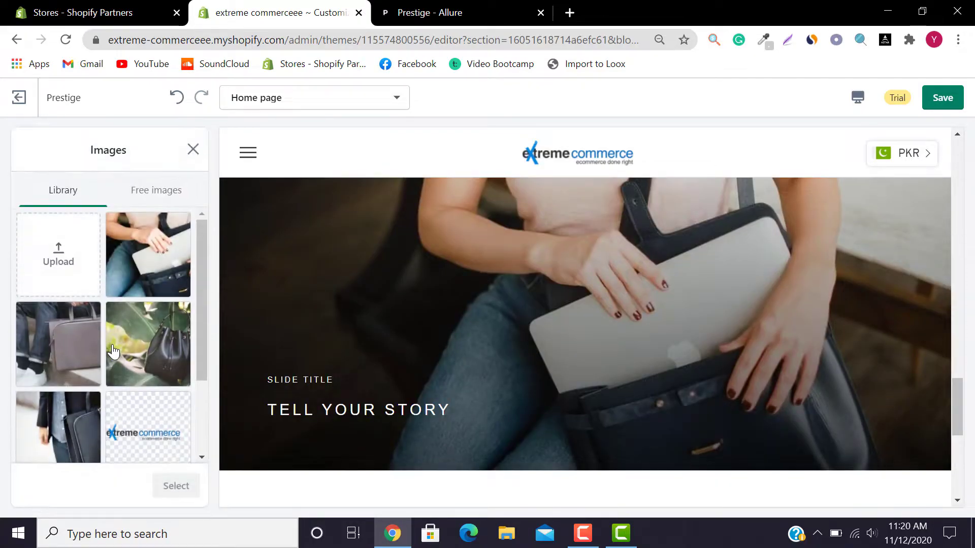
click(148, 288)
click(177, 488)
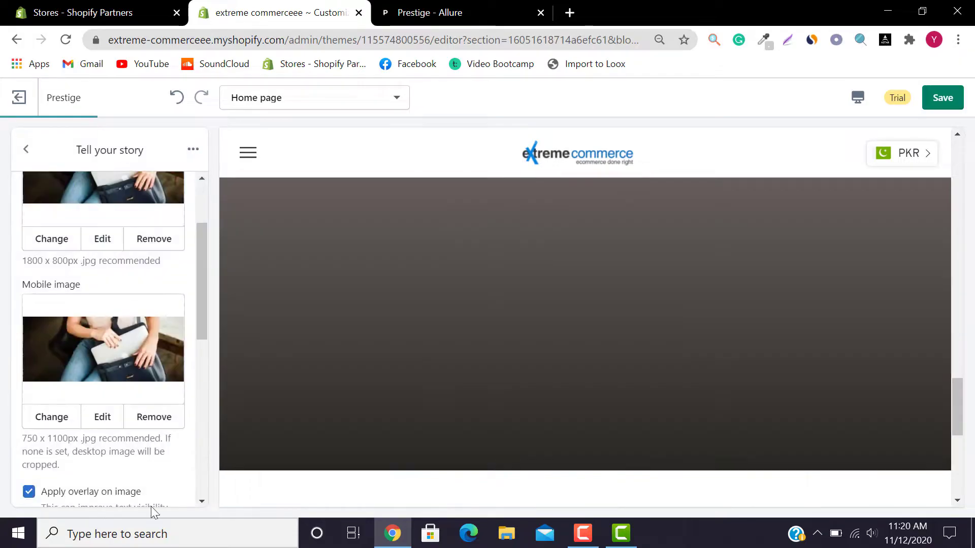
- Try the slide without its image overlay and examine the available content position options
drag(203, 271, 204, 340)
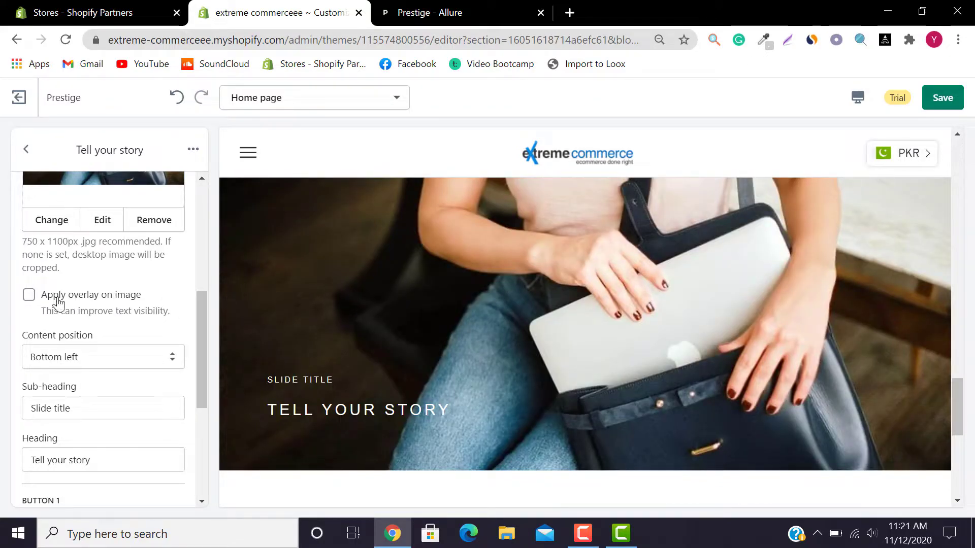
drag(198, 321, 198, 345)
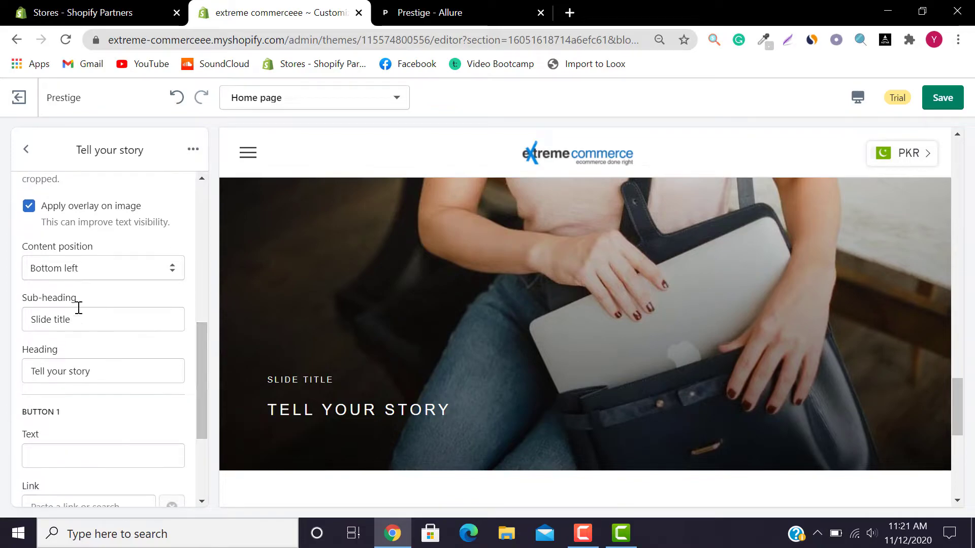
click(97, 269)
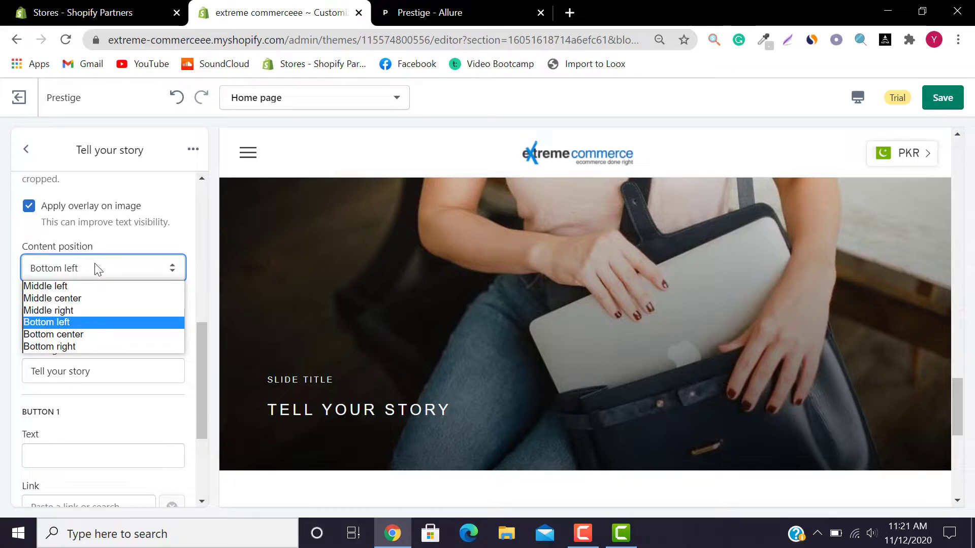
click(1, 284)
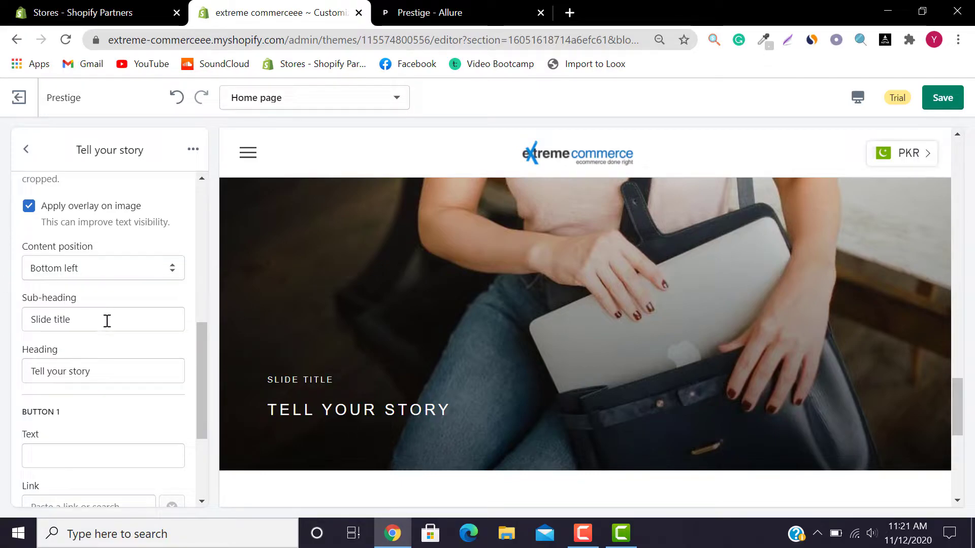
- Copy the sub-heading WORKING WITH from the demo store's banner into the slide's sub-heading
click(460, 11)
drag(38, 241, 156, 244)
key(ctrl+c)
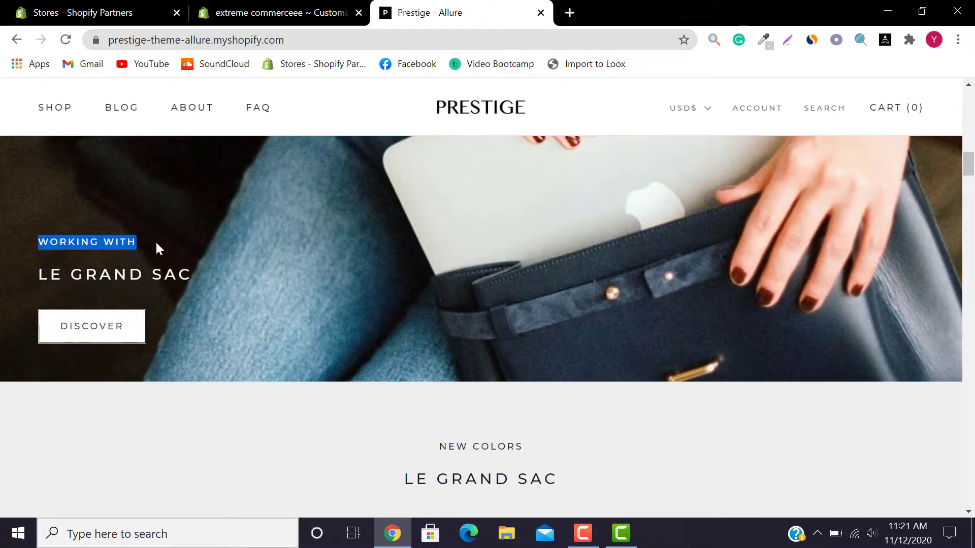
click(277, 13)
click(32, 319)
key(ctrl+a)
key(ctrl+v)
- Replace the slide's heading with LE GRAND SAC, copied from the demo store's banner
click(455, 7)
drag(215, 269, 28, 273)
key(ctrl+c)
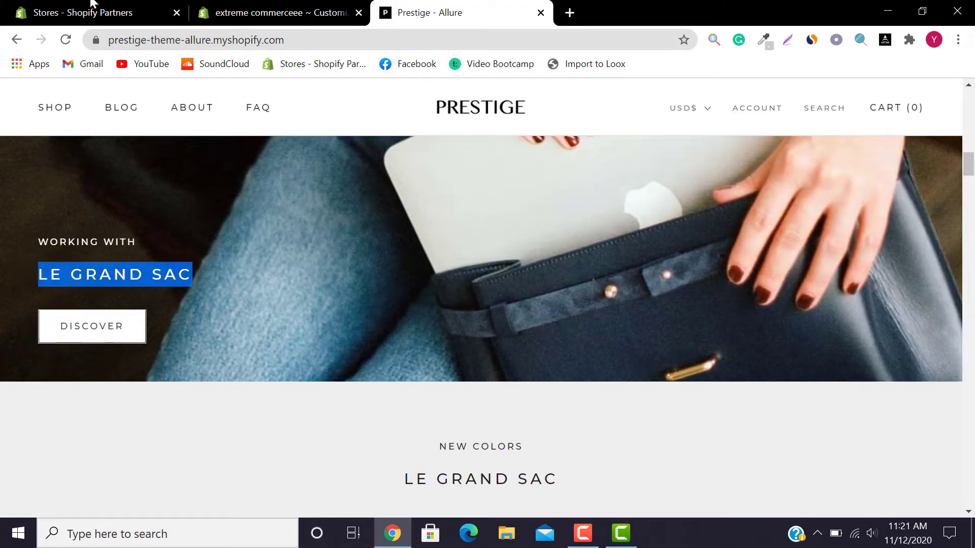
click(287, 10)
drag(116, 371, 2, 393)
key(ctrl+v)
click(193, 346)
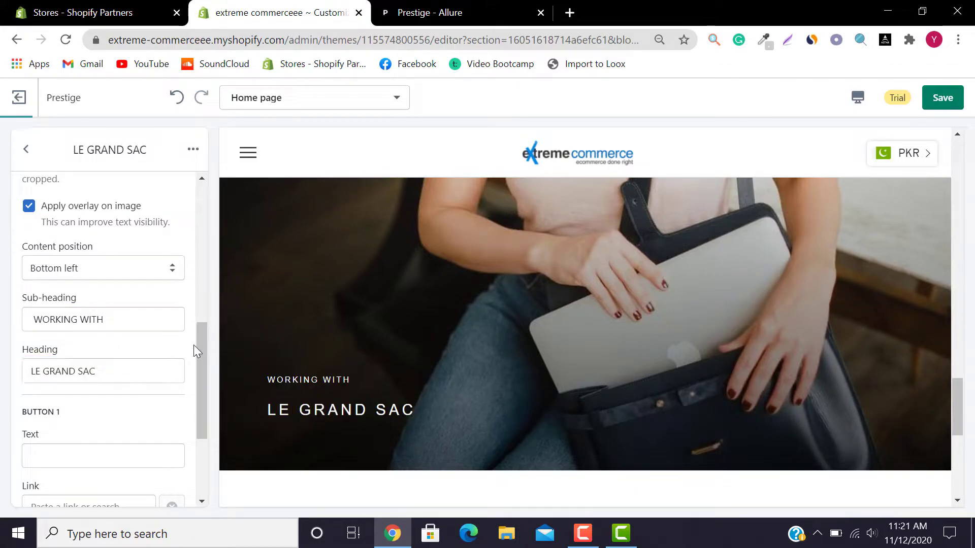
- Set the slide's first button text to "discover", matching the demo store's banner
scroll(200, 356, down, 1)
click(401, 12)
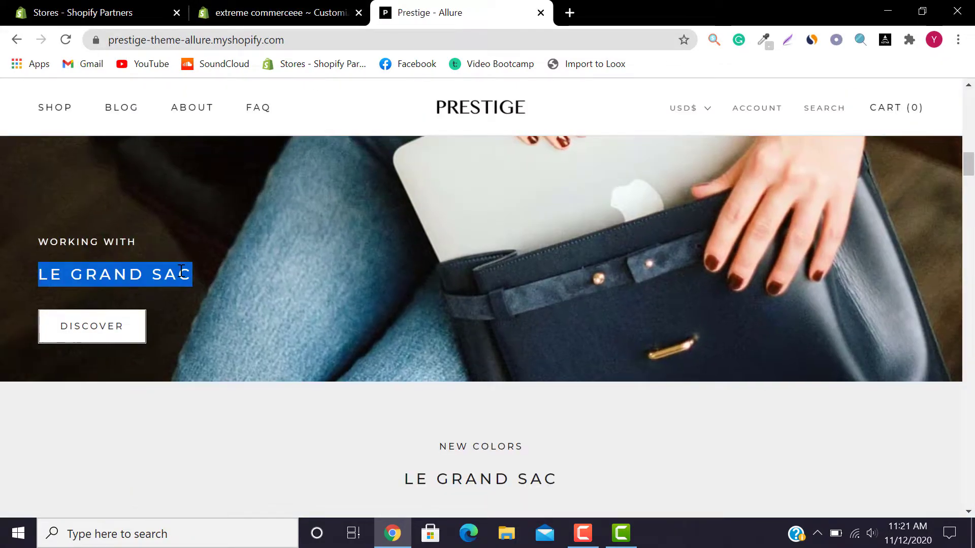
click(305, 13)
click(73, 397)
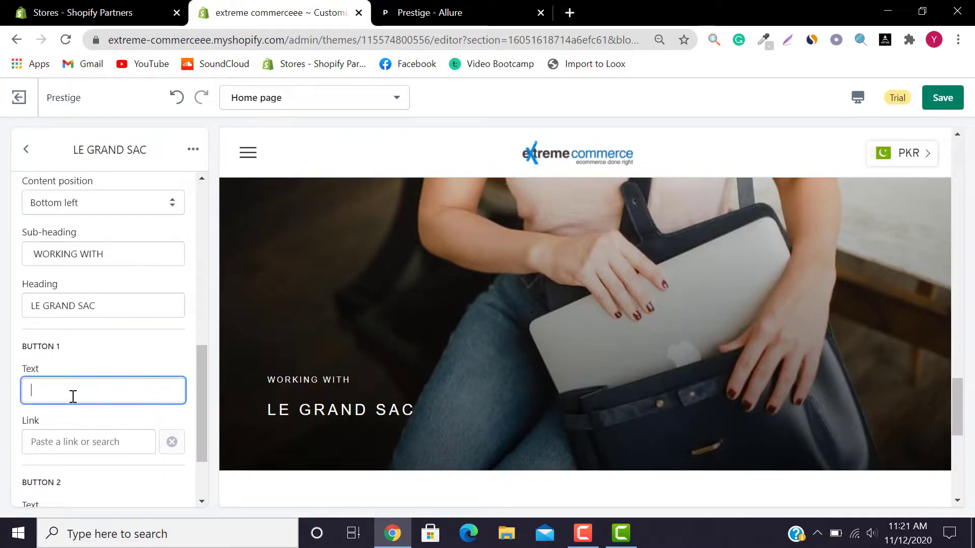
text(discover)
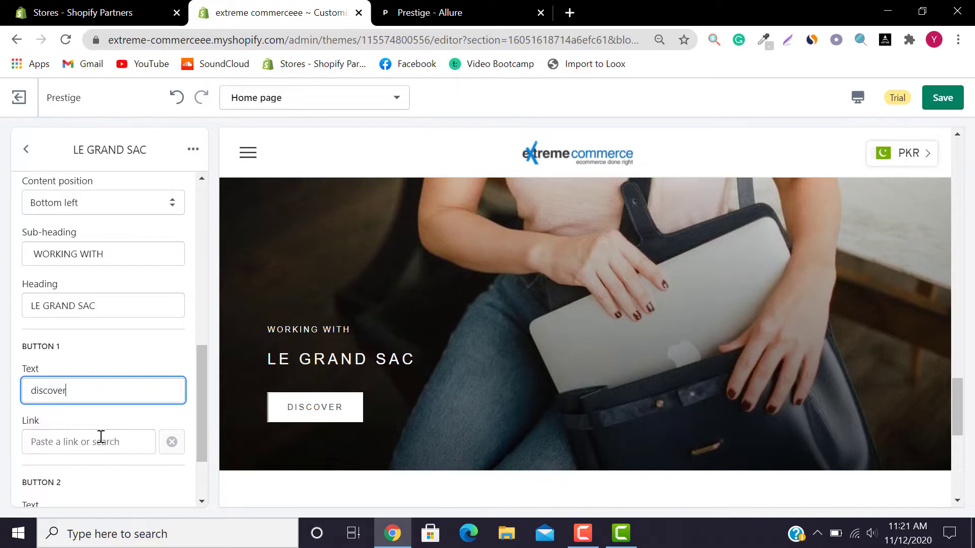
- Review the demo store's home page for reference and link the slide's discover button to the backpacks collection
click(94, 436)
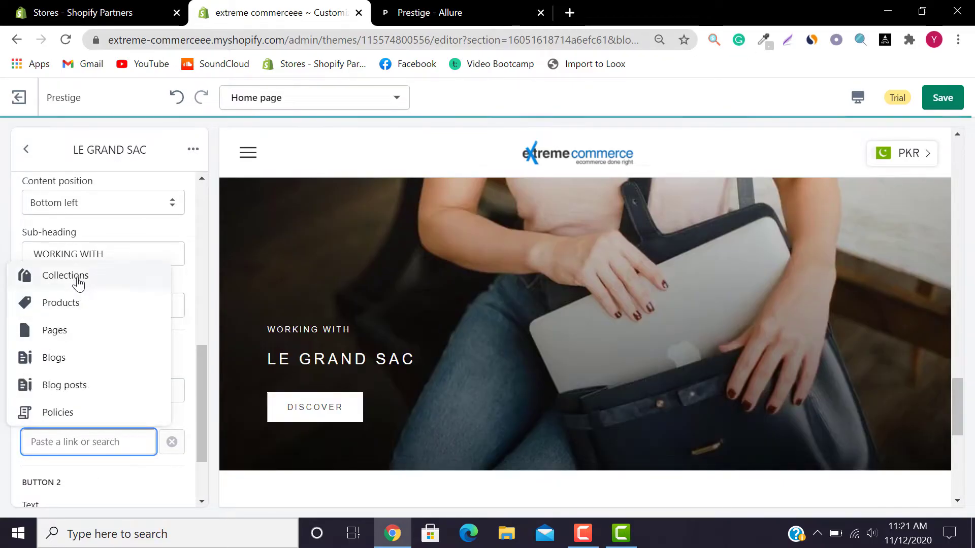
click(80, 281)
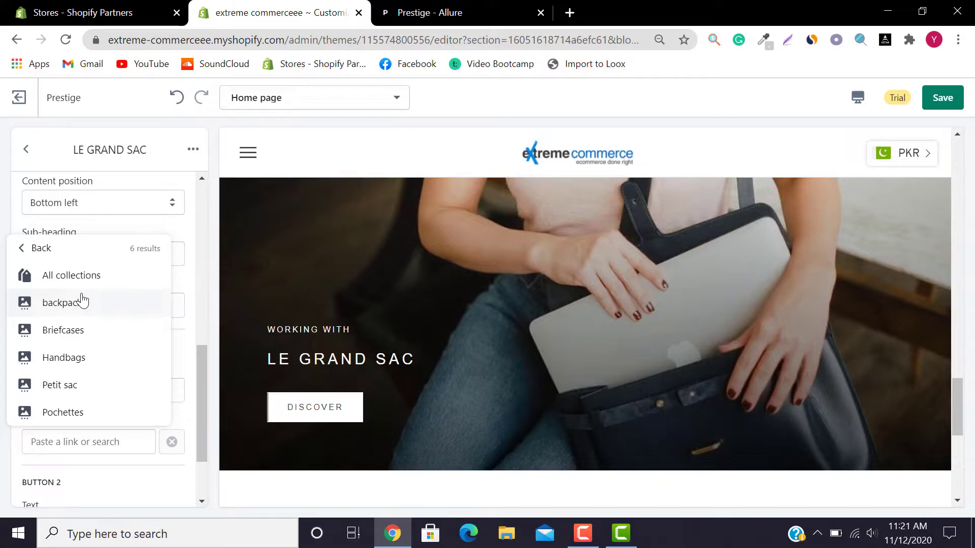
click(472, 11)
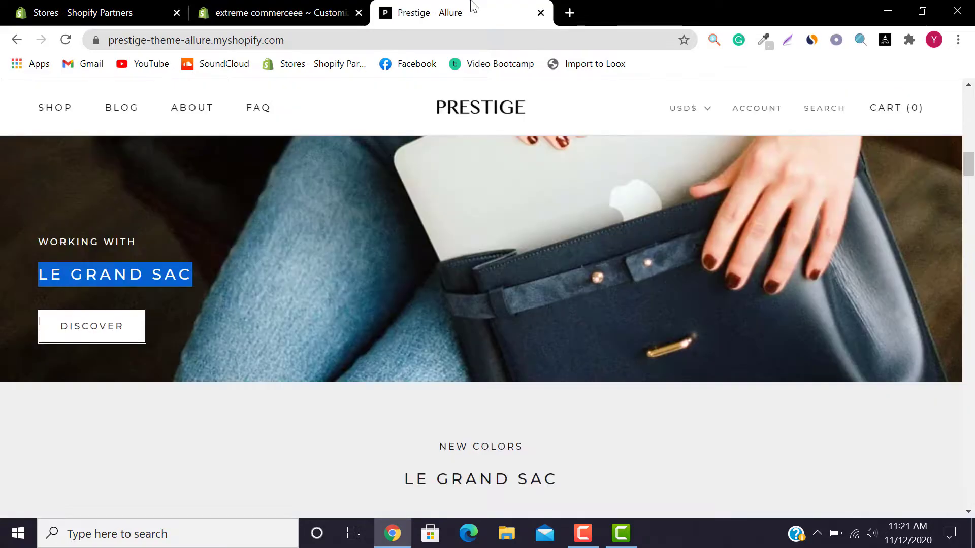
drag(969, 164, 968, 386)
drag(965, 434, 973, 90)
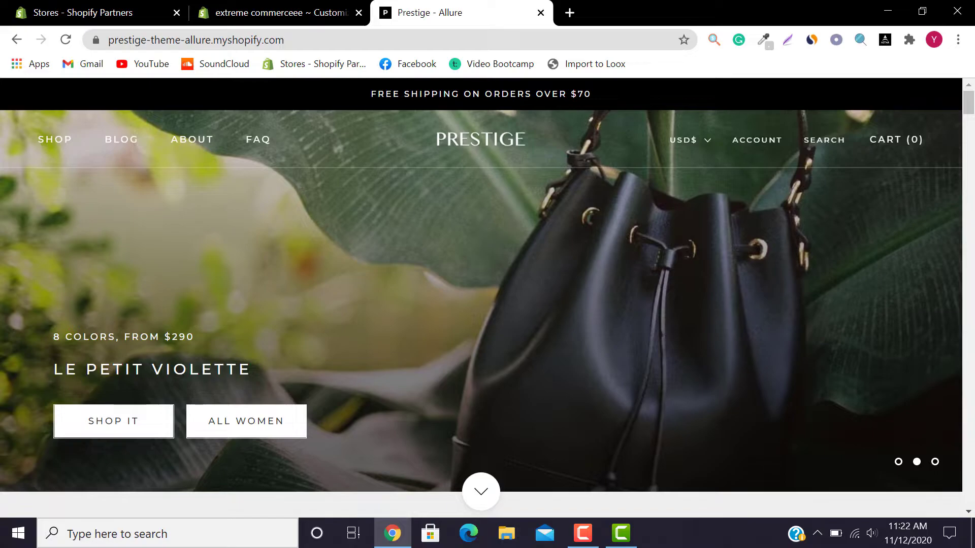
drag(974, 109, 969, 193)
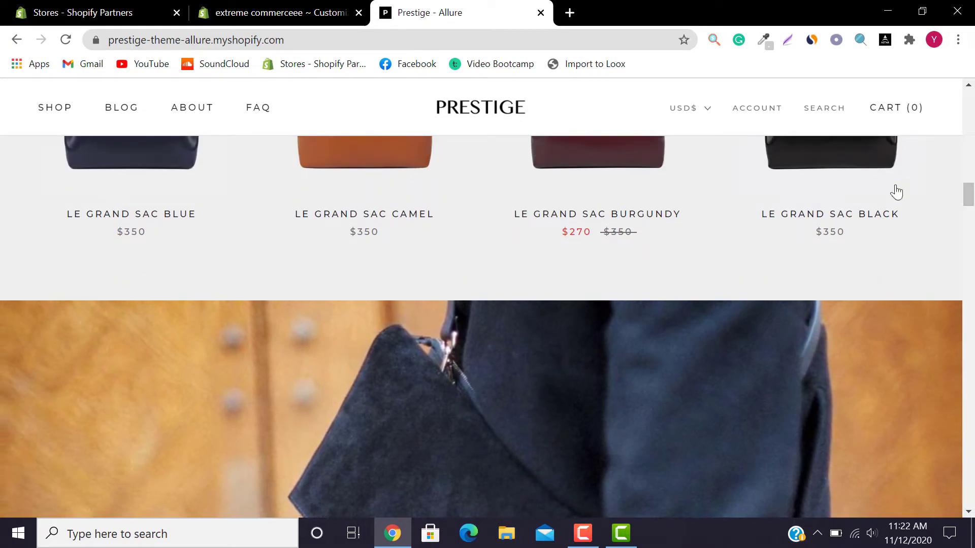
scroll(974, 185, up, 6)
drag(973, 187, 973, 508)
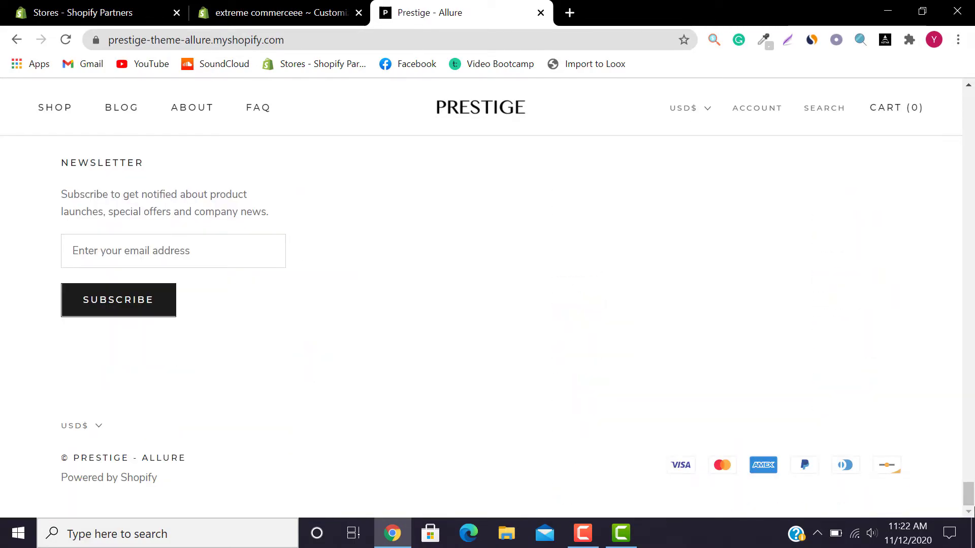
drag(973, 490, 974, 94)
click(304, 12)
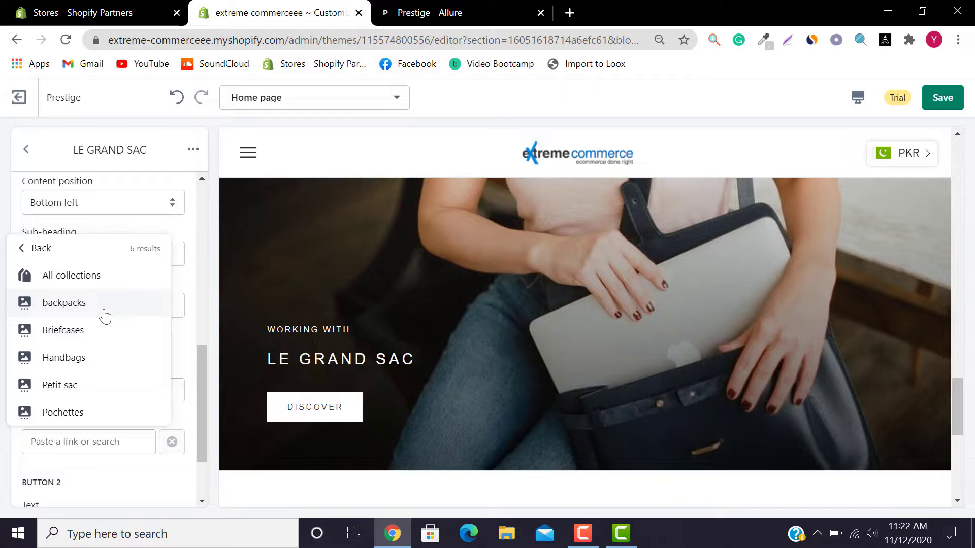
click(84, 304)
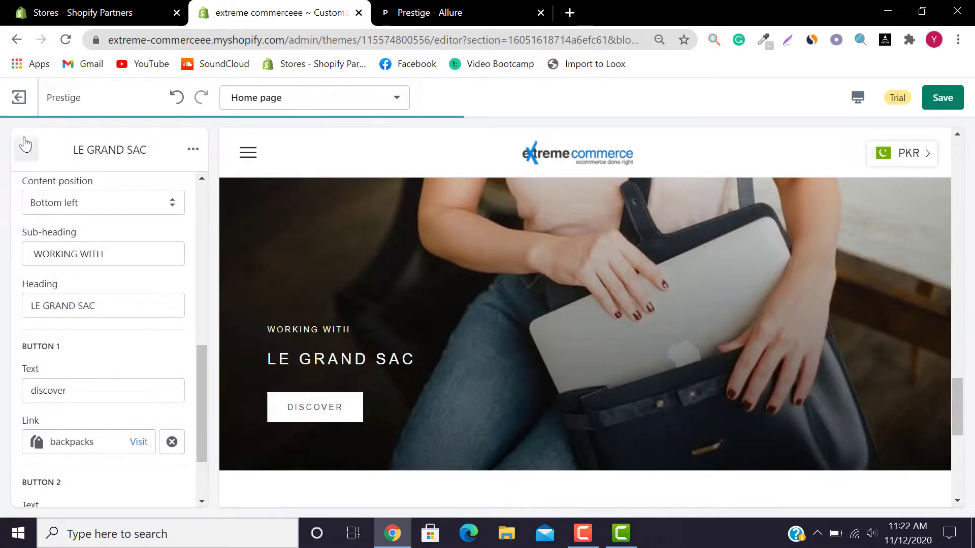
- Show full-screen images in the LE GRAND SAC slideshow section and turn its bottom arrow off
click(26, 148)
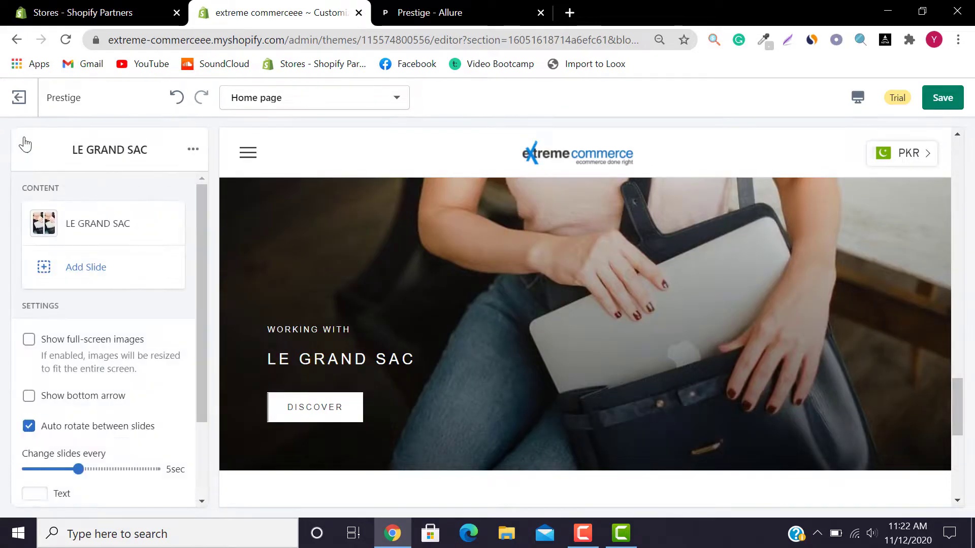
drag(200, 261, 210, 326)
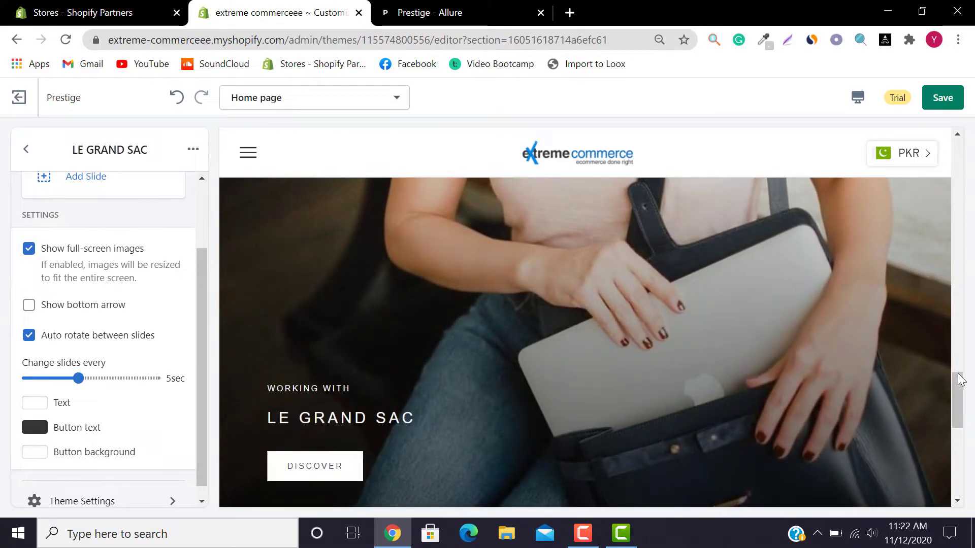
drag(960, 380, 959, 417)
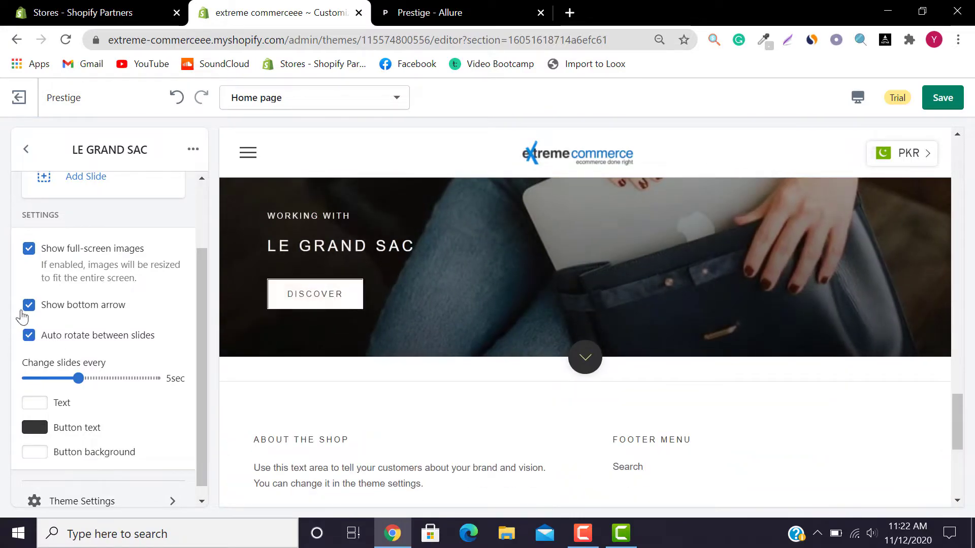
click(65, 307)
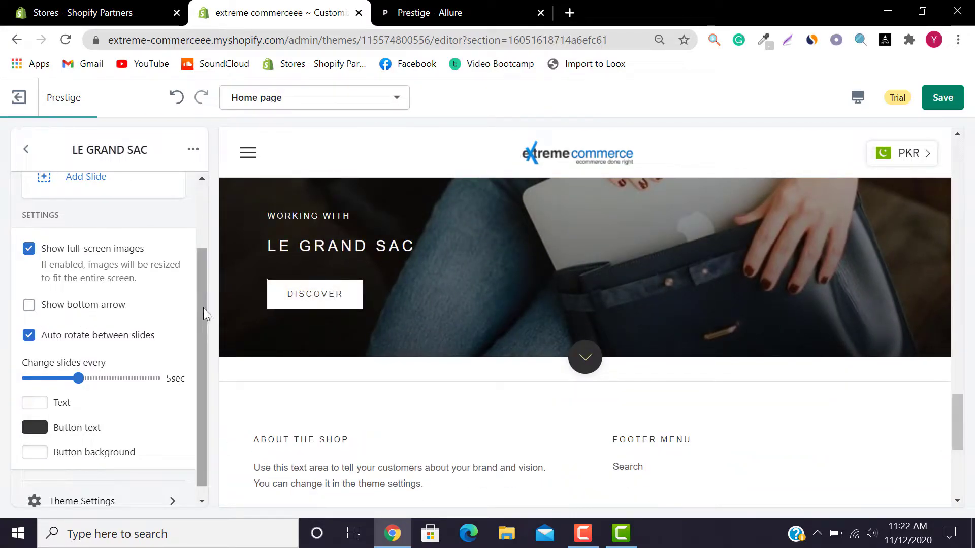
drag(203, 308, 203, 325)
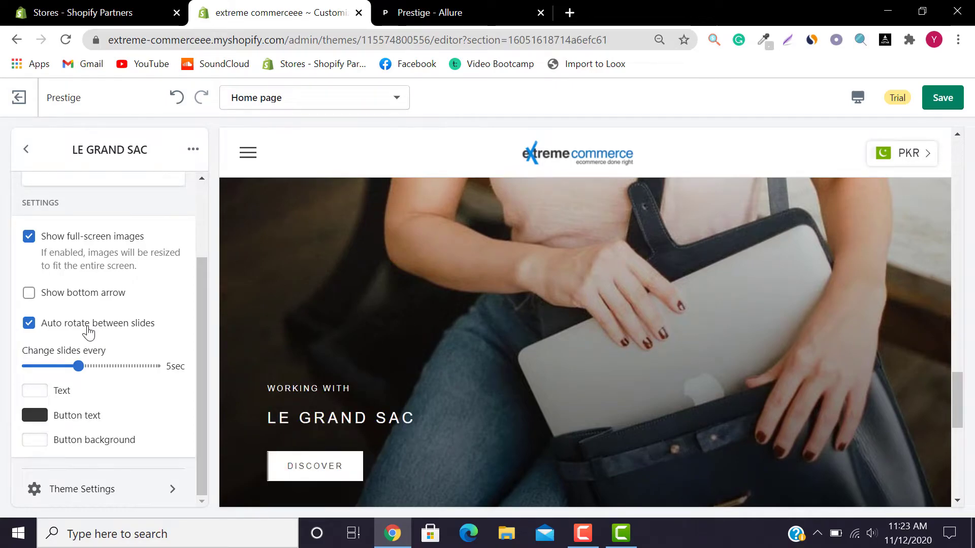
mouse_move(958, 406)
mouse_down()
mouse_move(964, 446)
mouse_move(967, 423)
mouse_up()
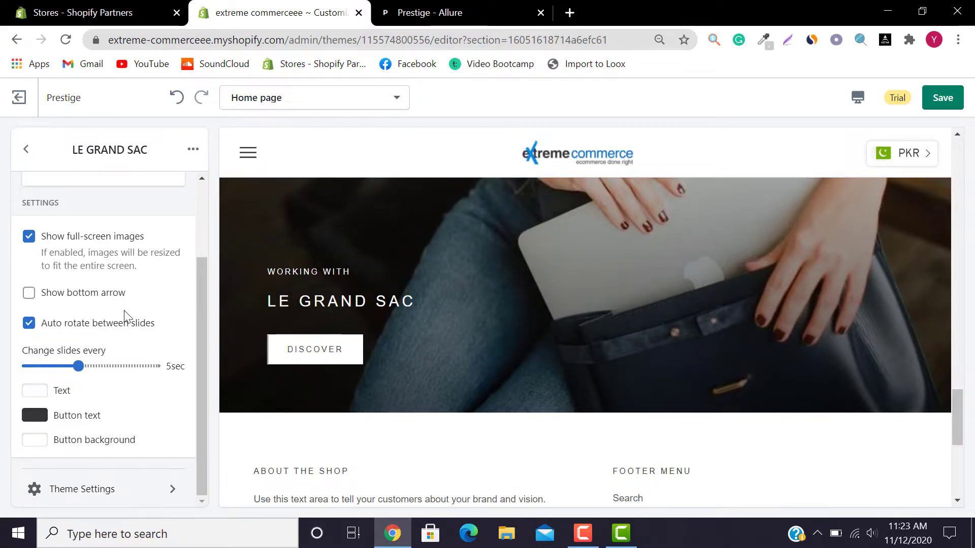
- Try the red #F94C43 for the slideshow's text and button text, and look at the button background color options
click(33, 394)
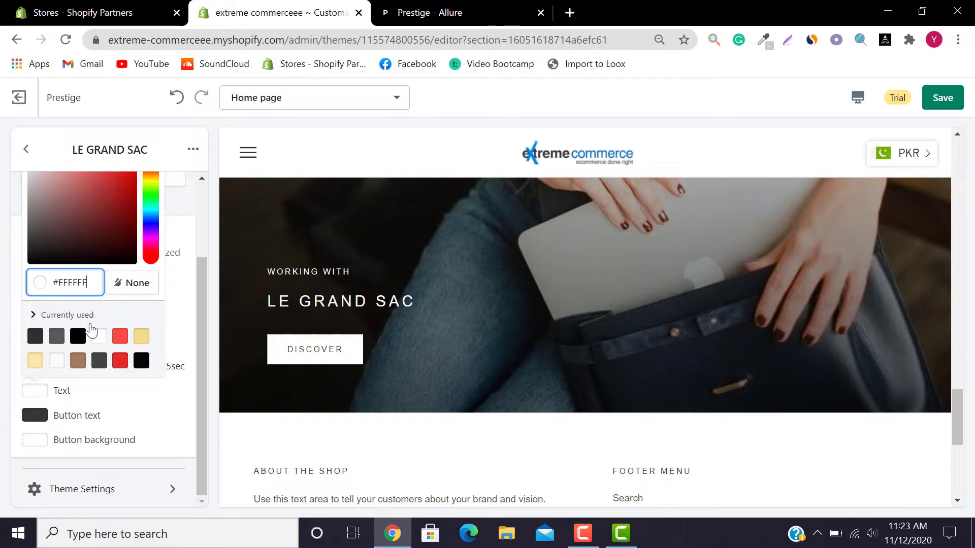
click(130, 334)
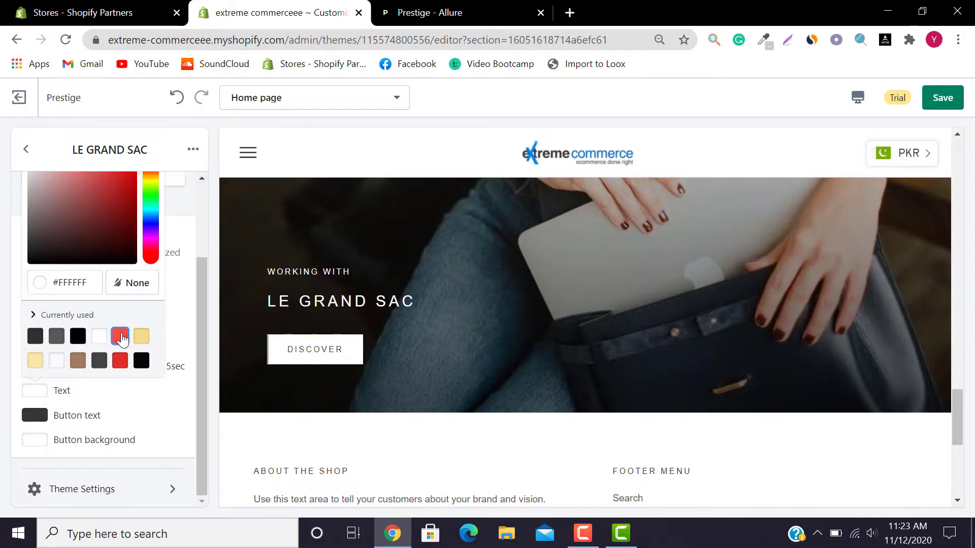
click(121, 336)
click(37, 419)
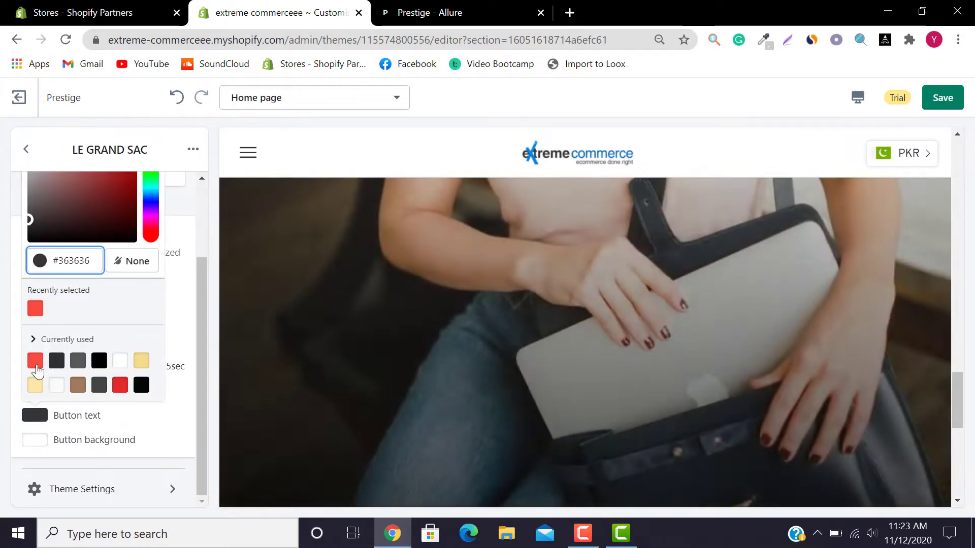
click(36, 363)
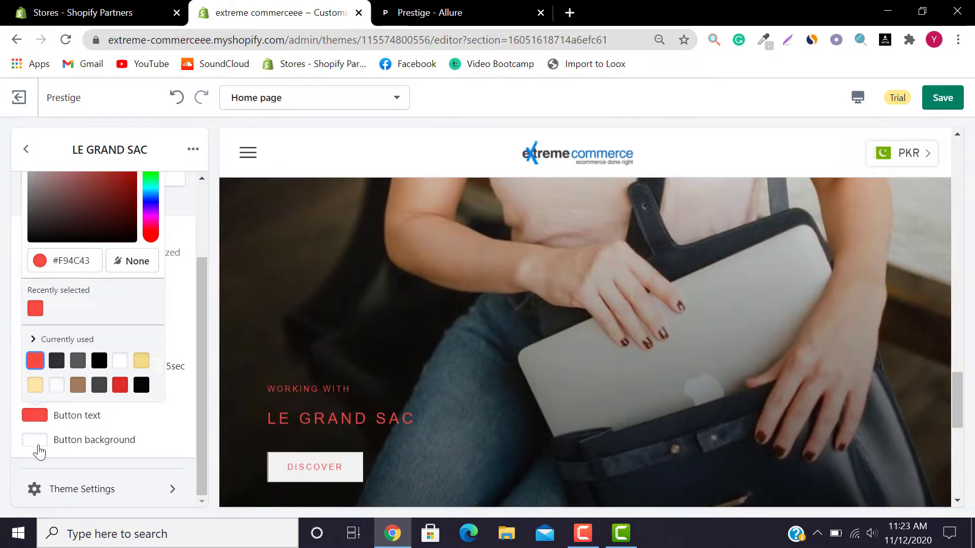
click(37, 446)
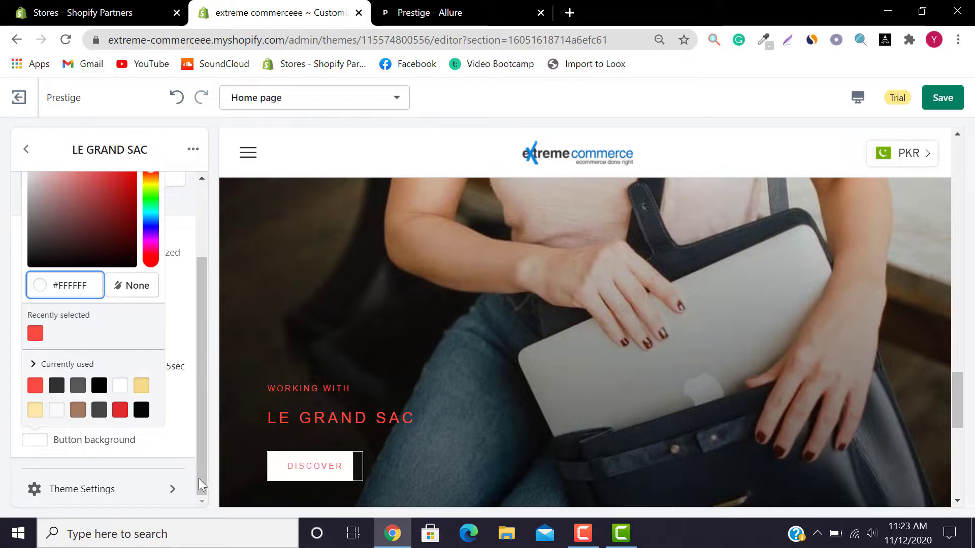
click(43, 453)
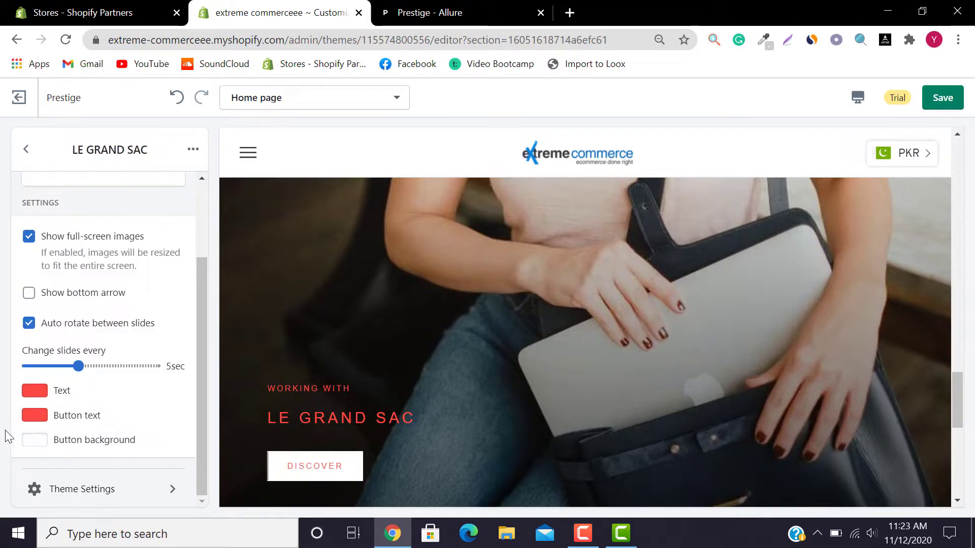
- Set the slideshow's button text back to dark grey and its text to white, and save the theme
click(34, 415)
click(57, 360)
click(35, 390)
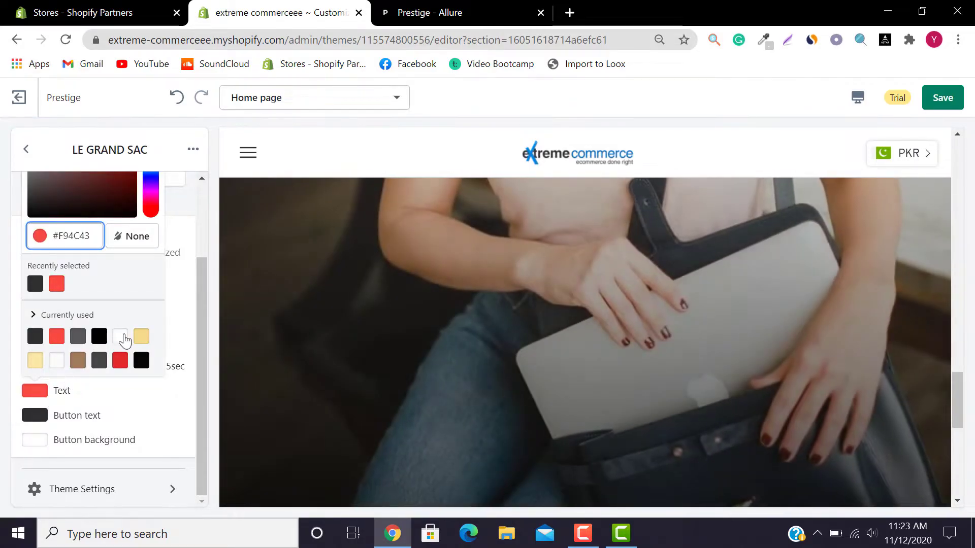
click(119, 336)
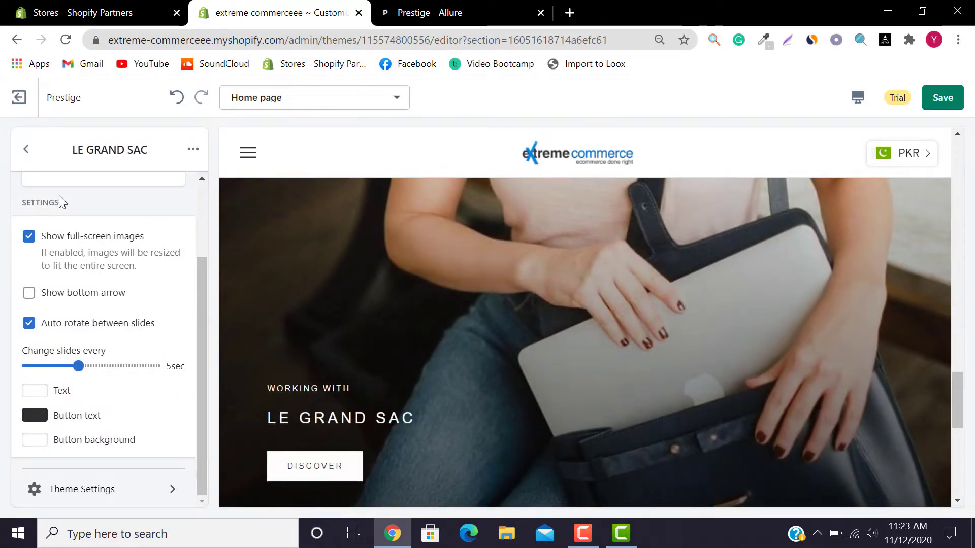
click(25, 151)
click(948, 100)
- Check the section below the demo store's LE GRAND SAC banner and add a Featured collections section to the home page
click(427, 4)
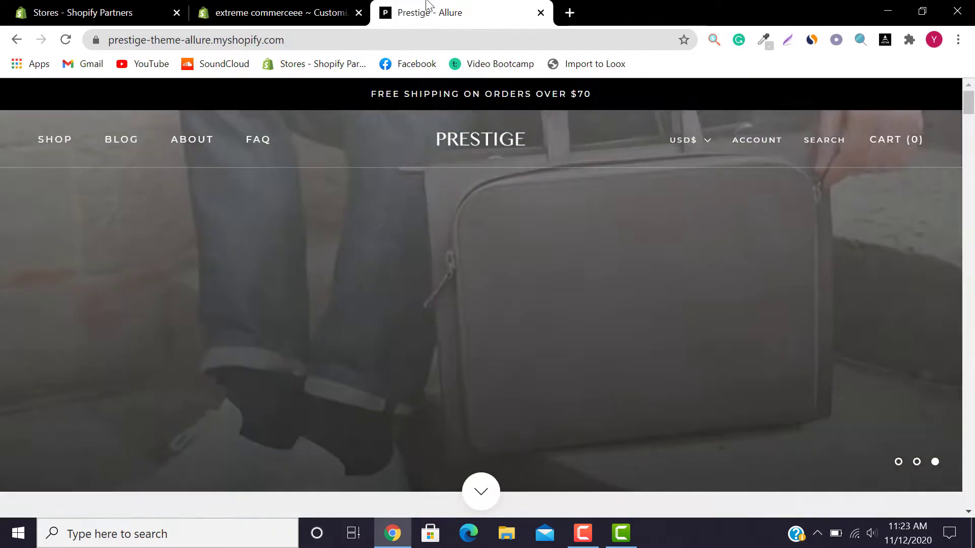
drag(970, 109, 972, 181)
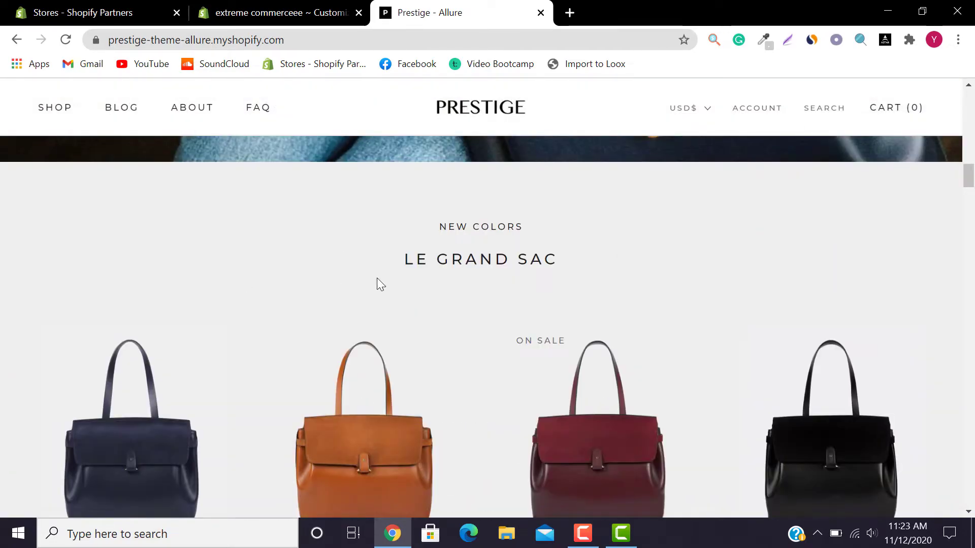
drag(391, 259, 619, 279)
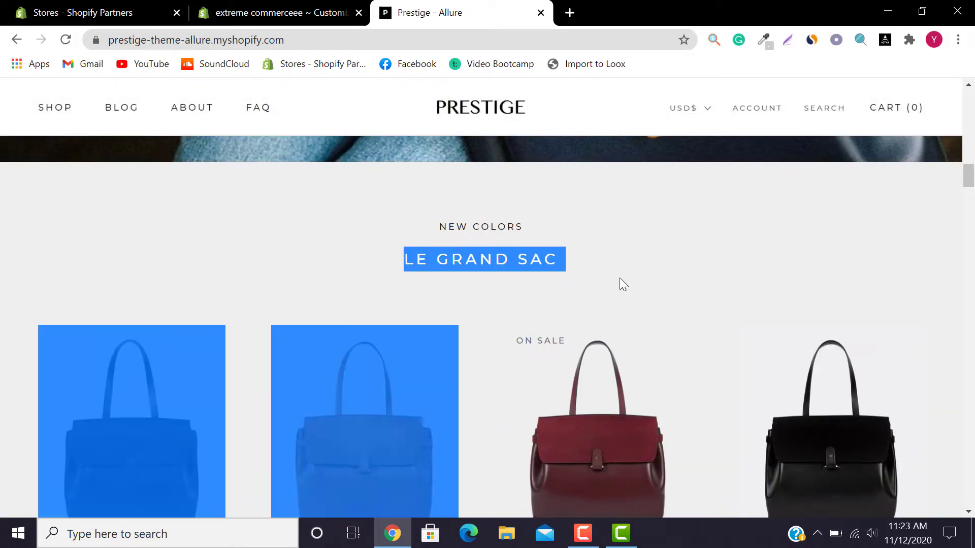
click(619, 278)
click(280, 12)
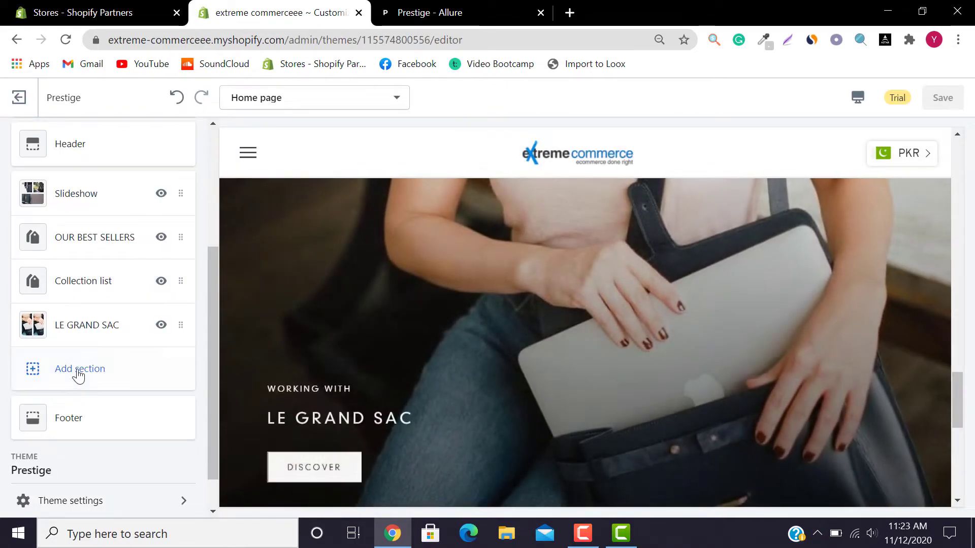
click(79, 369)
drag(207, 227, 209, 246)
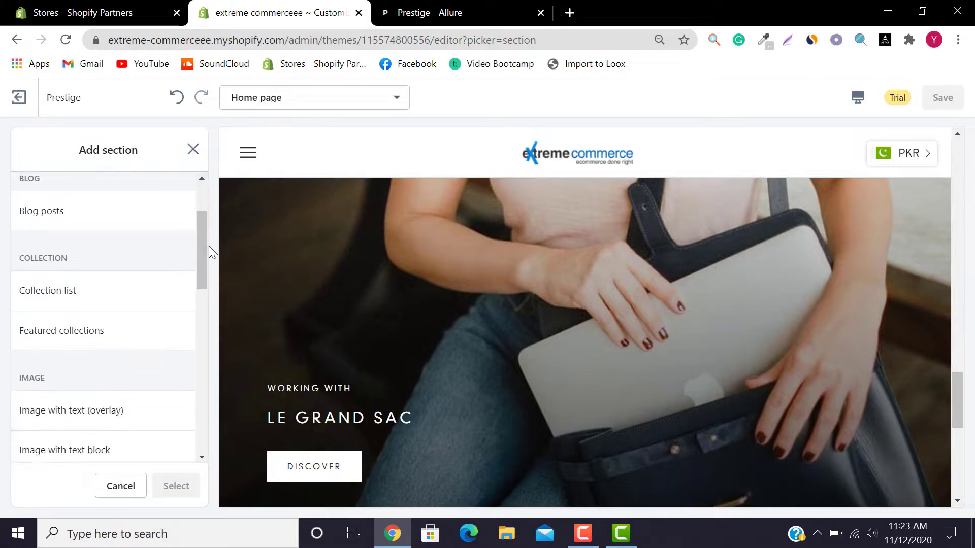
click(86, 346)
click(178, 485)
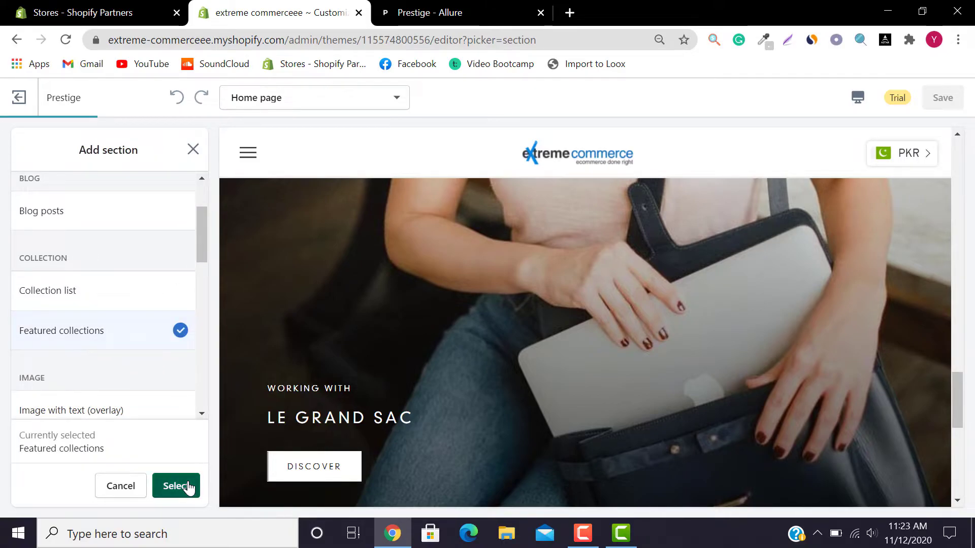
- Assign the Pochettes collection to the new section's collection block and set its heading to Pochettes
click(105, 226)
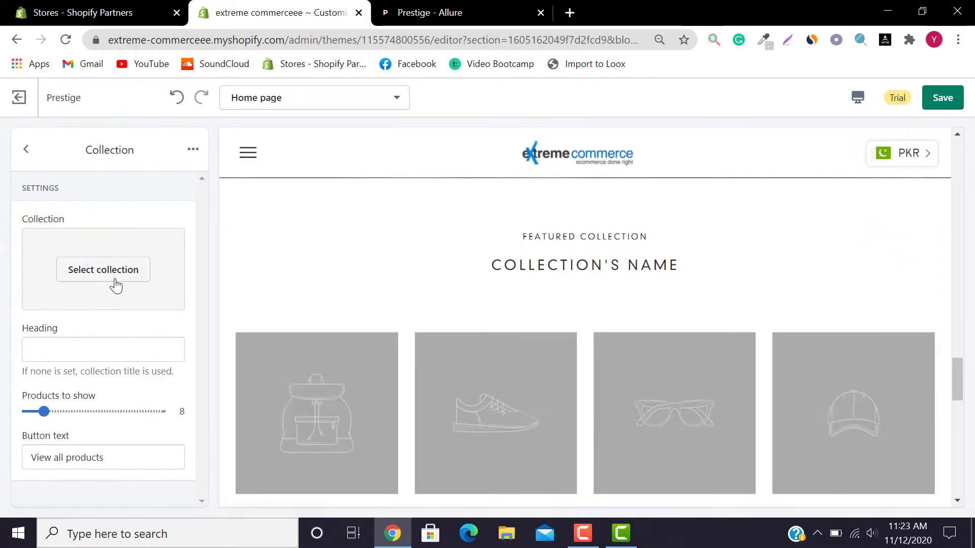
click(115, 283)
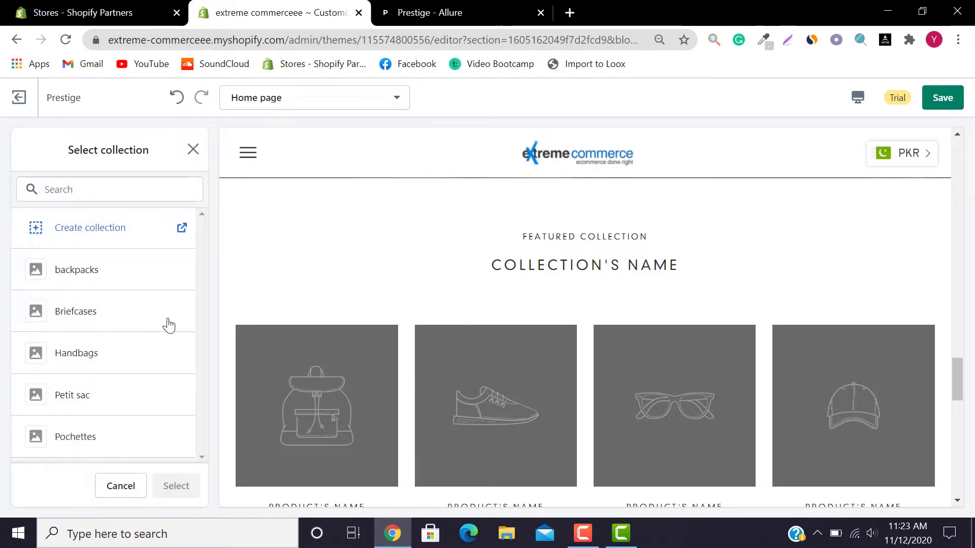
click(101, 446)
click(174, 486)
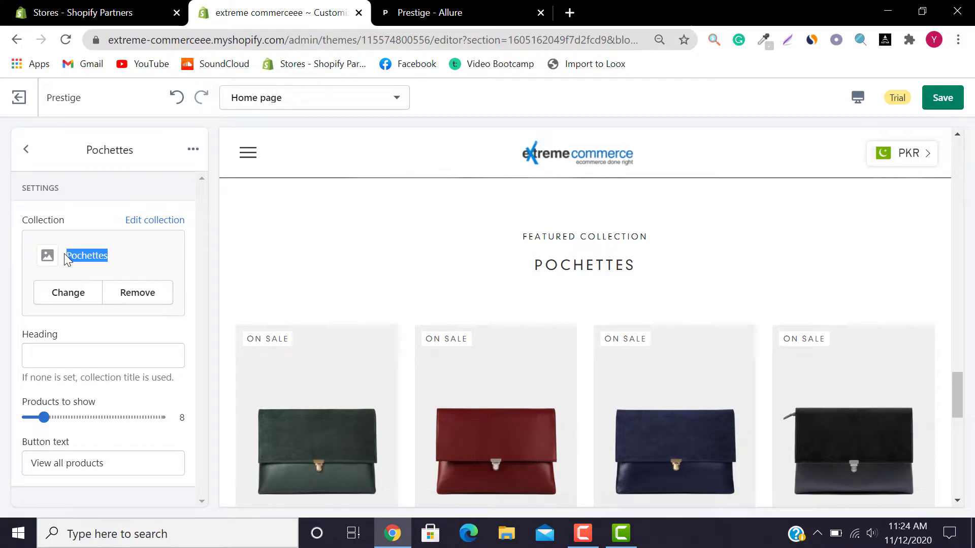
drag(525, 274, 658, 271)
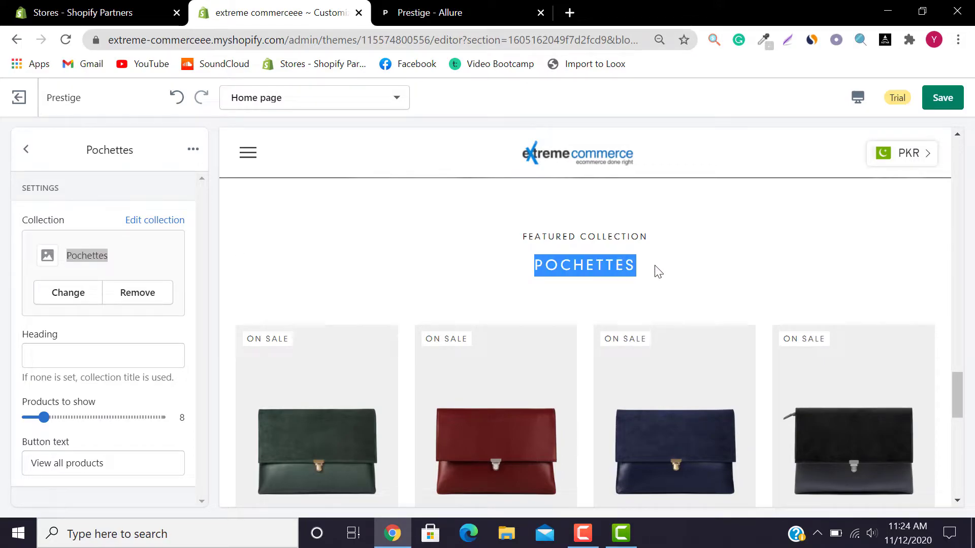
click(92, 350)
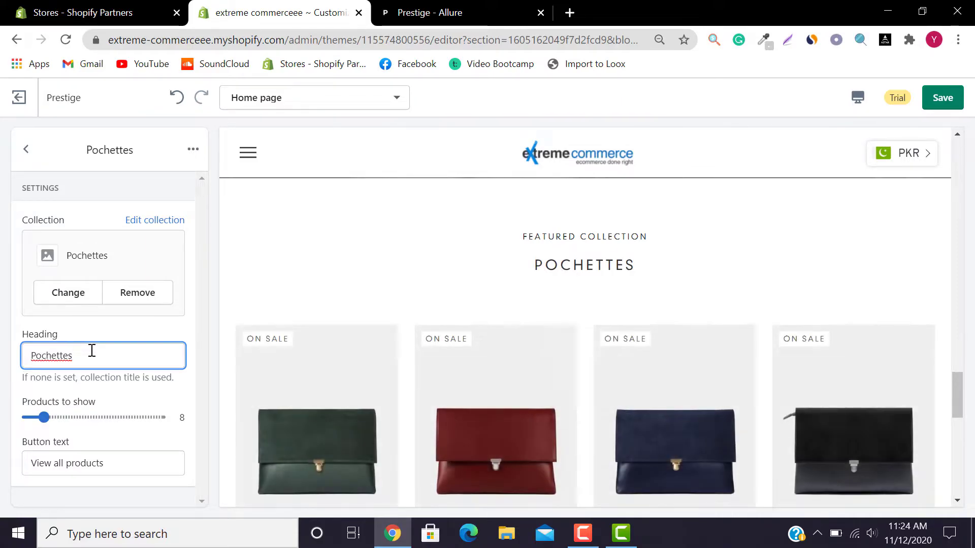
- Replace the Pochettes featured collection section's sub-heading with NEW COLORS, matching the demo store
click(26, 150)
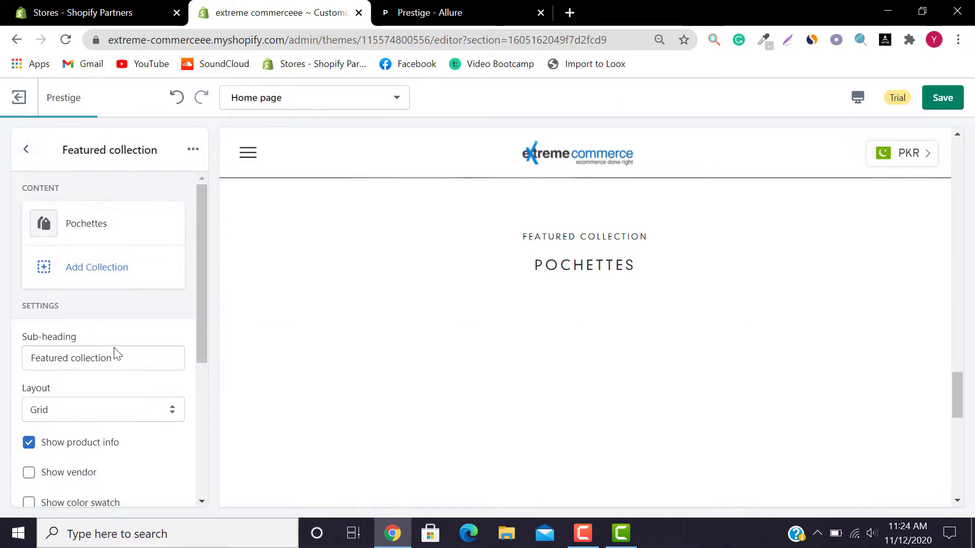
triple_click(76, 358)
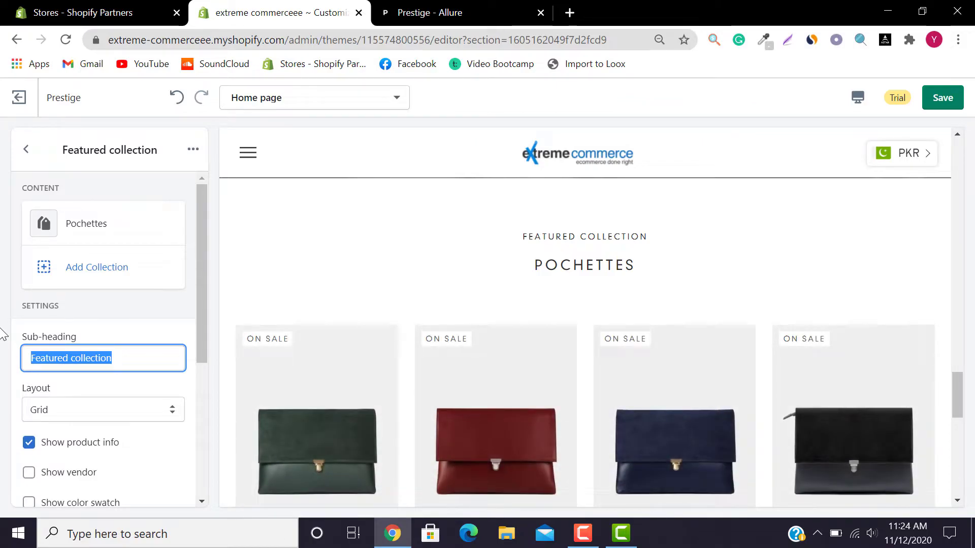
key(BackSpace)
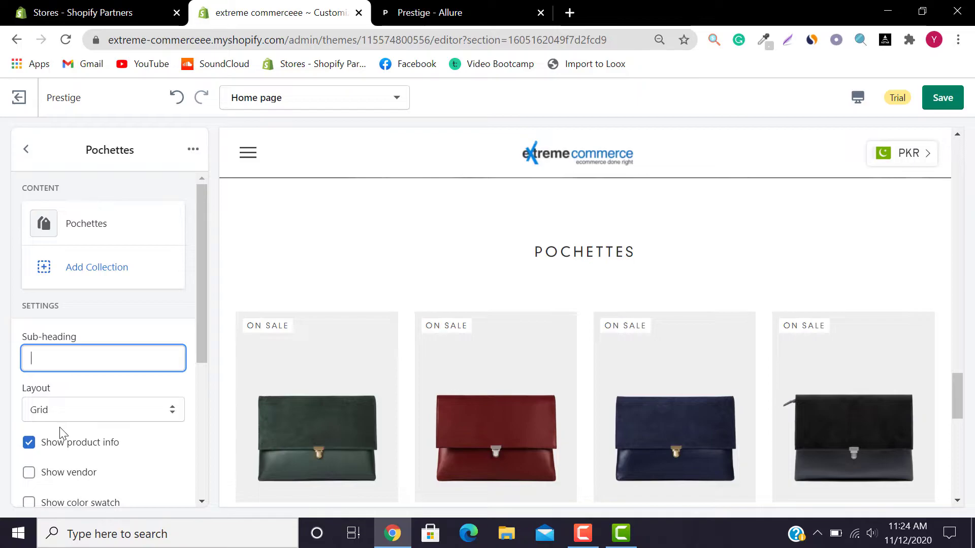
click(483, 6)
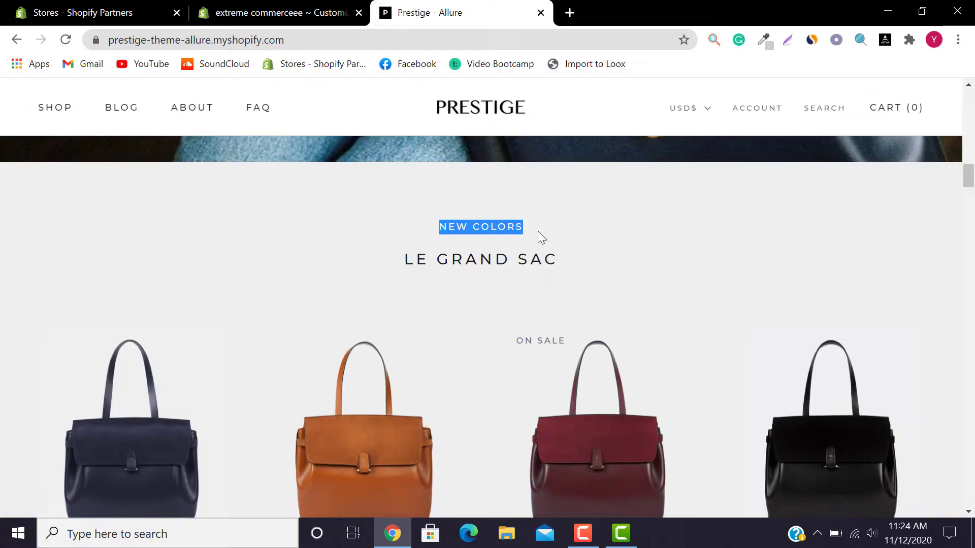
click(274, 12)
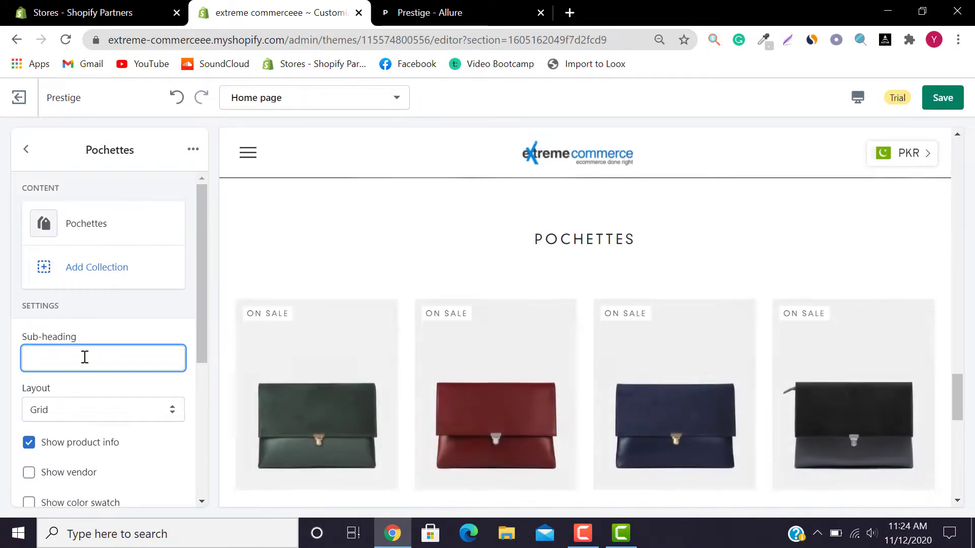
text(NEW COLORS)
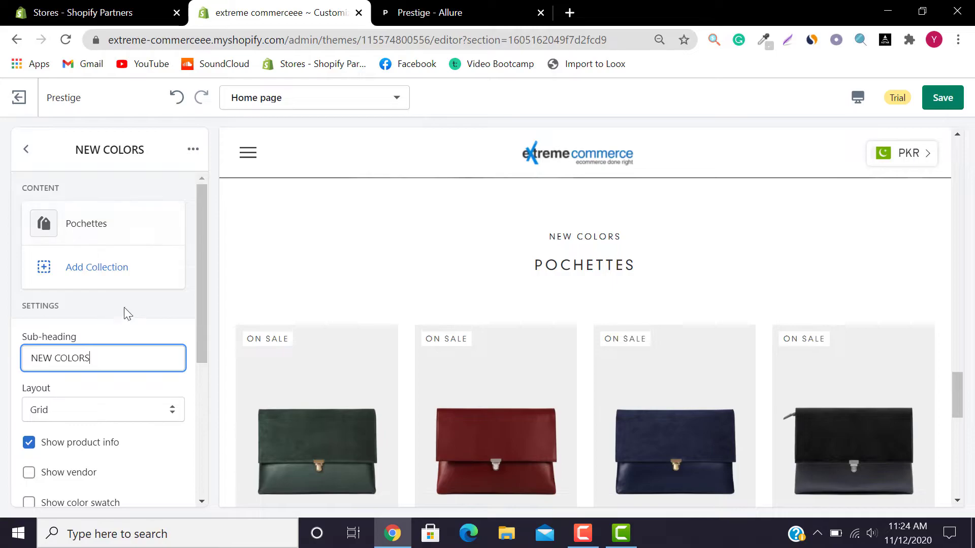
mouse_move(205, 260)
mouse_down()
mouse_move(209, 374)
mouse_move(208, 252)
mouse_up()
- Compare the demo store's collection sections with the Pochettes section's preview and its layout and grid settings
click(494, 6)
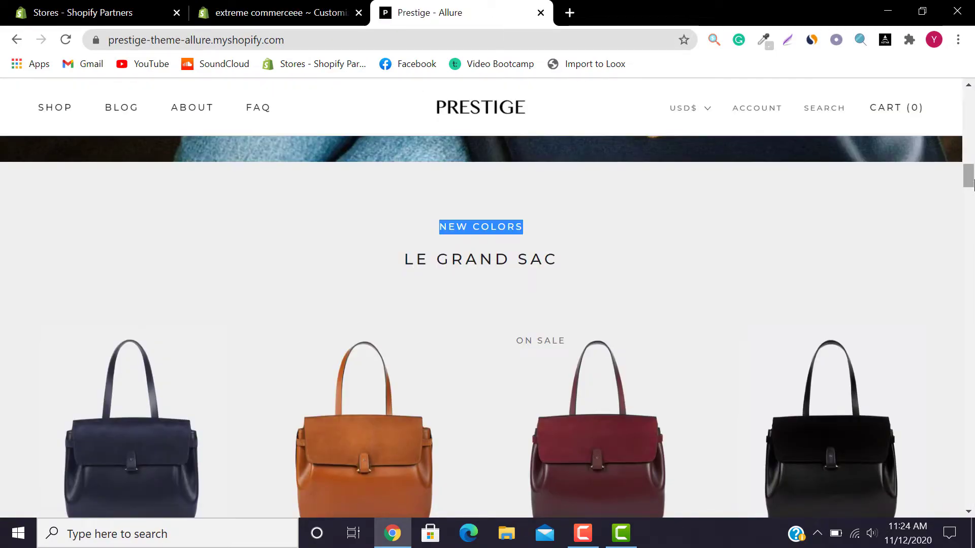
drag(970, 181, 968, 114)
scroll(819, 175, down, 7)
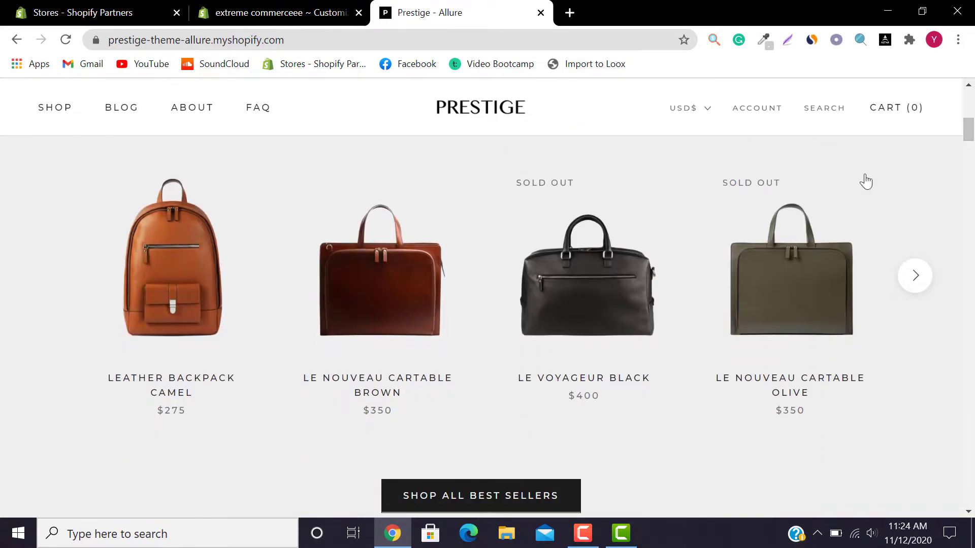
scroll(971, 140, down, 5)
scroll(970, 147, up, 6)
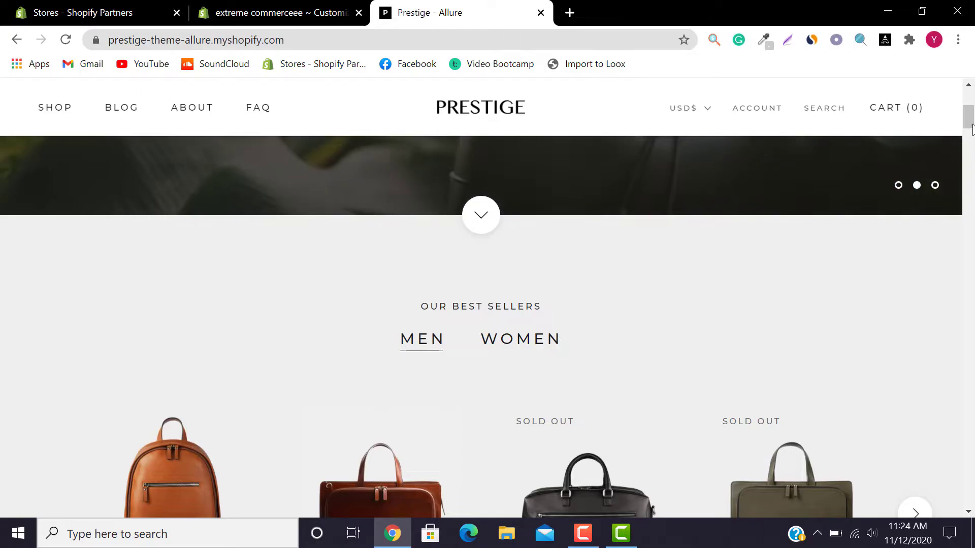
scroll(970, 192, down, 10)
scroll(972, 192, up, 5)
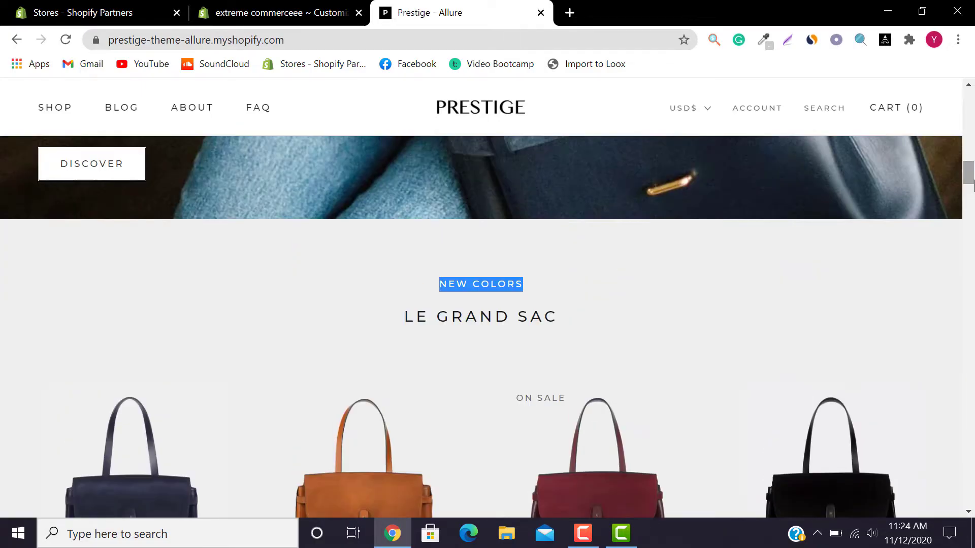
click(233, 9)
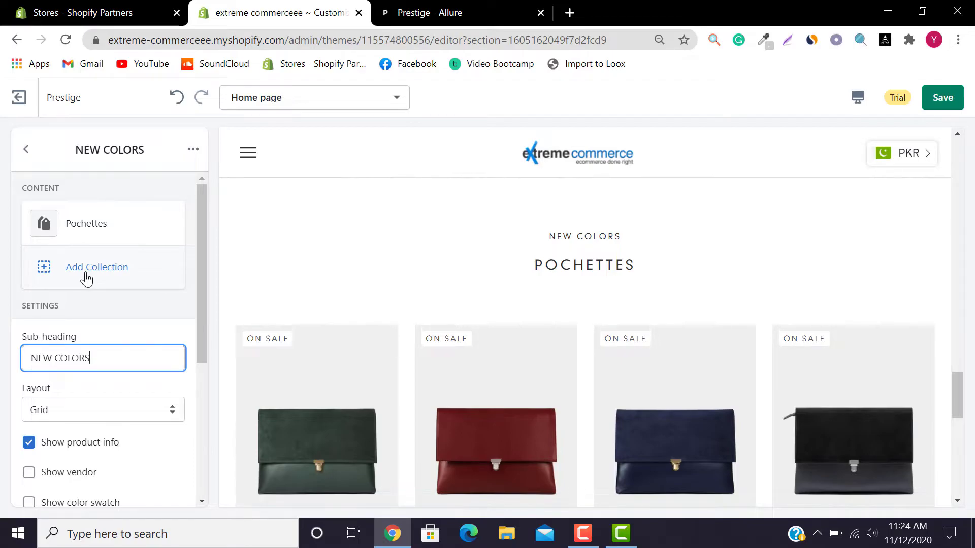
drag(951, 386, 972, 436)
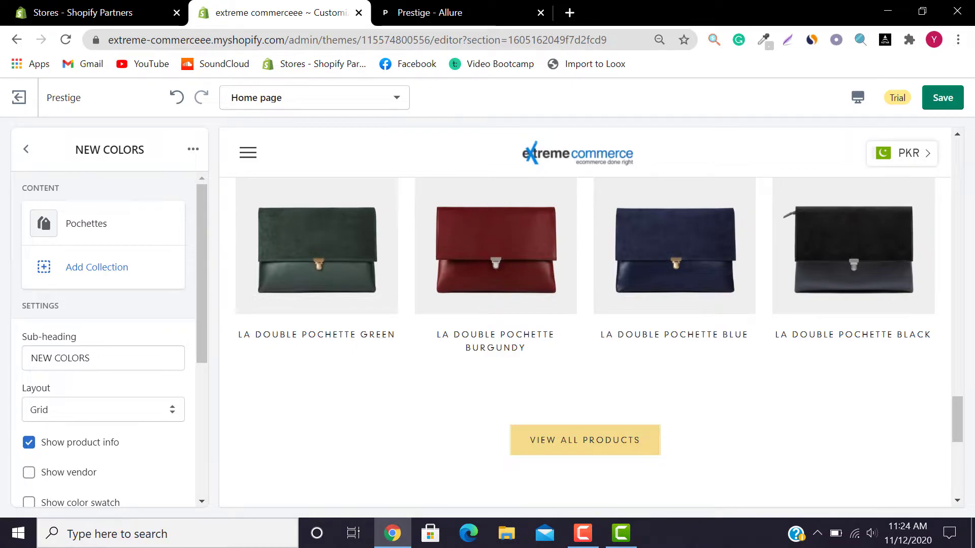
click(421, 12)
click(356, 7)
drag(202, 290, 204, 437)
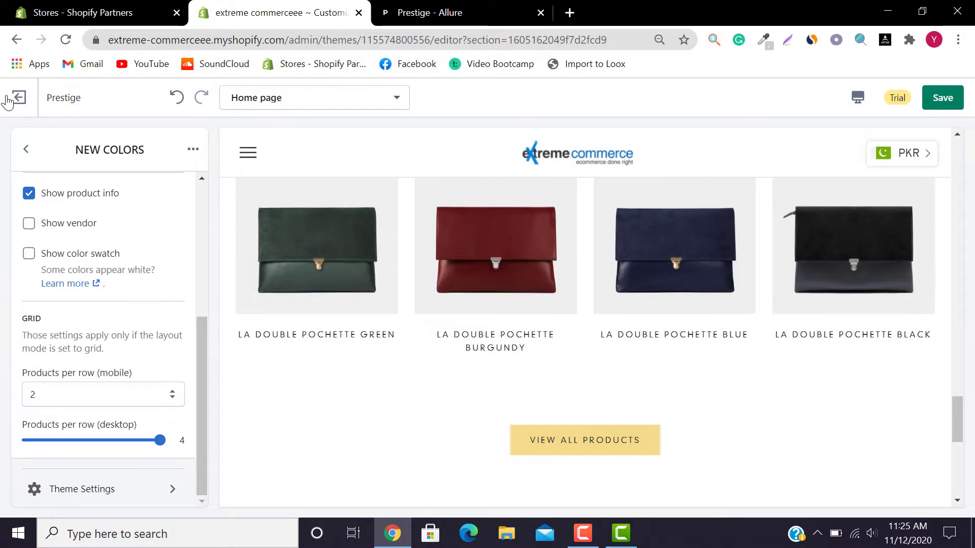
- Save the theme and add a Slideshow section below NEW COLORS to match the demo store's LA DOUBLE POCHETTE banner
click(26, 150)
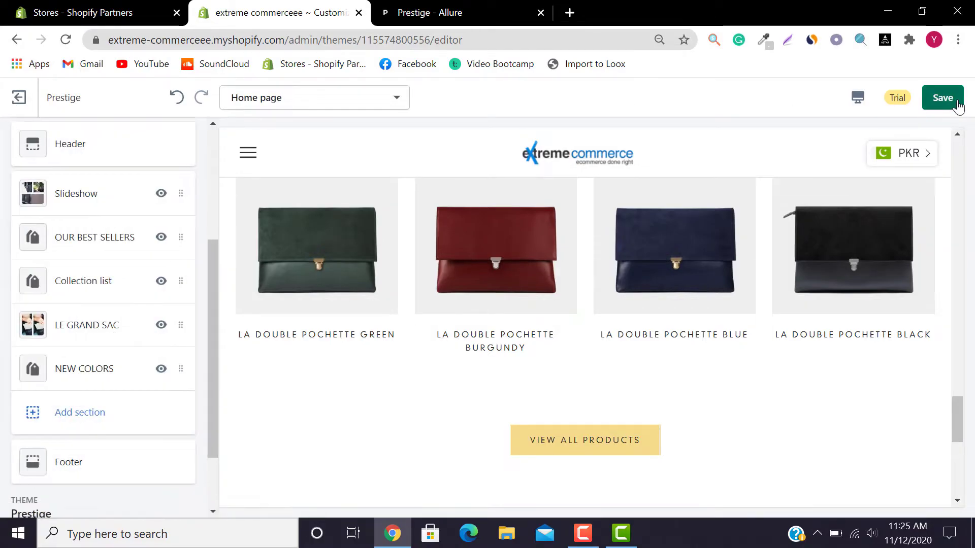
click(444, 11)
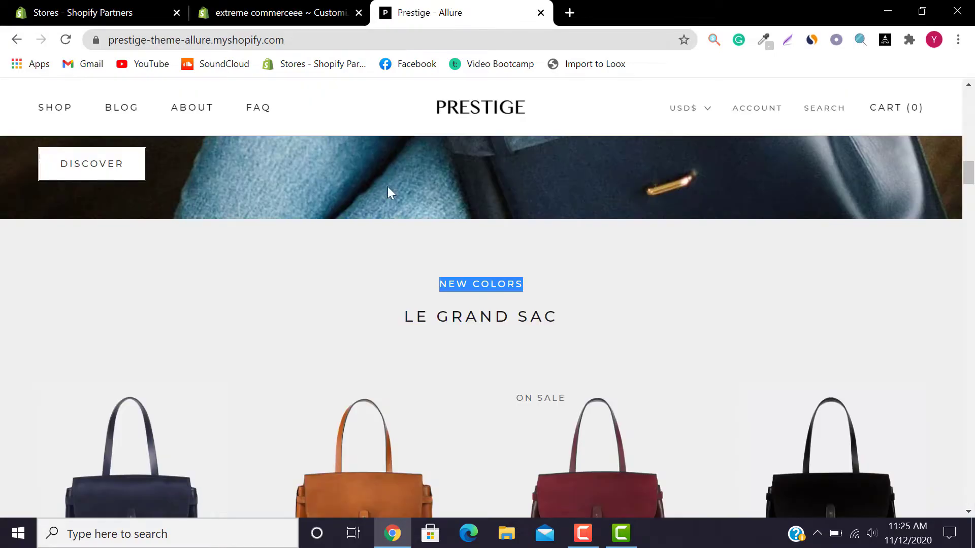
scroll(396, 312, down, 12)
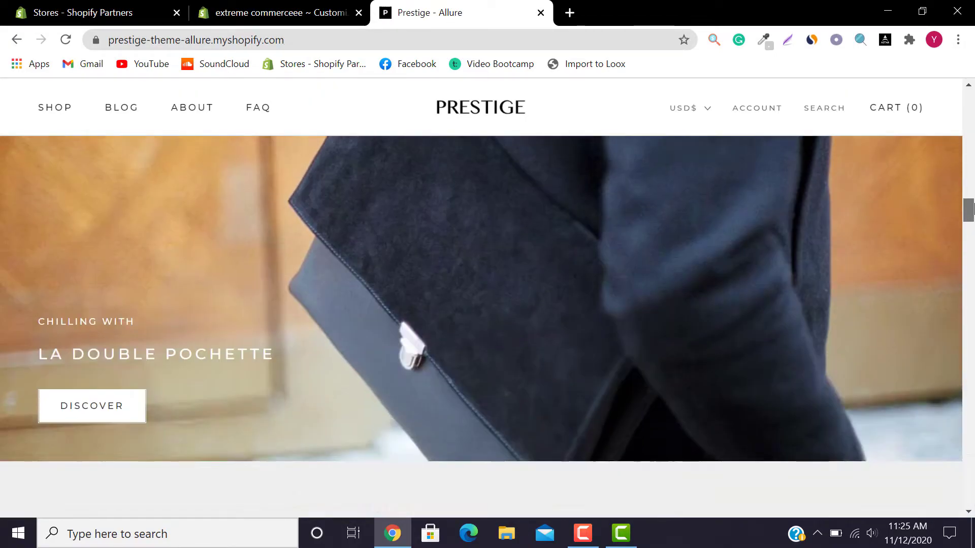
click(238, 12)
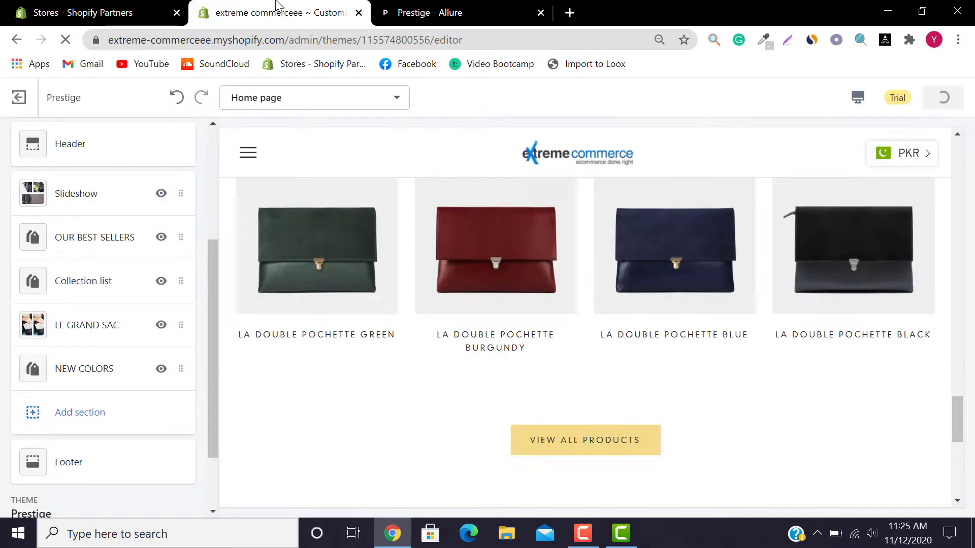
click(80, 430)
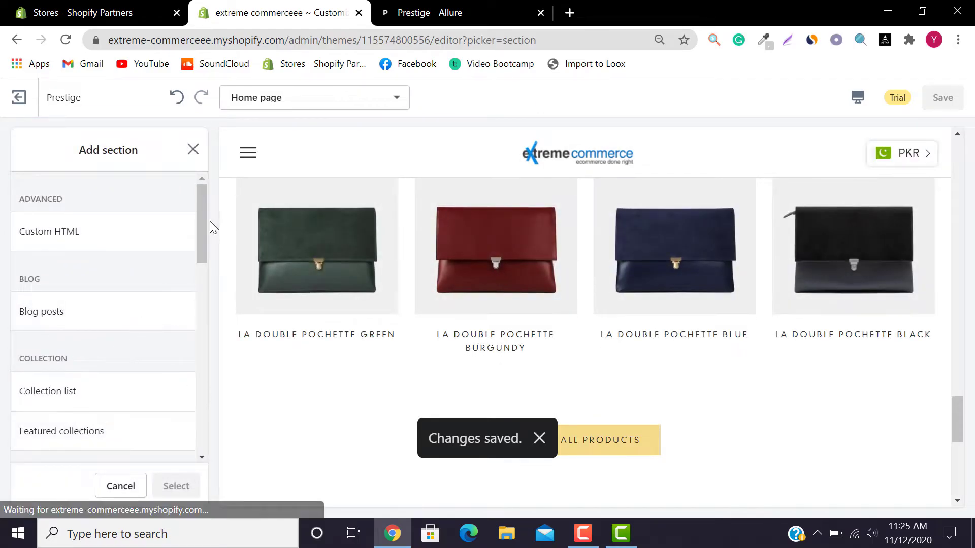
drag(199, 224, 201, 292)
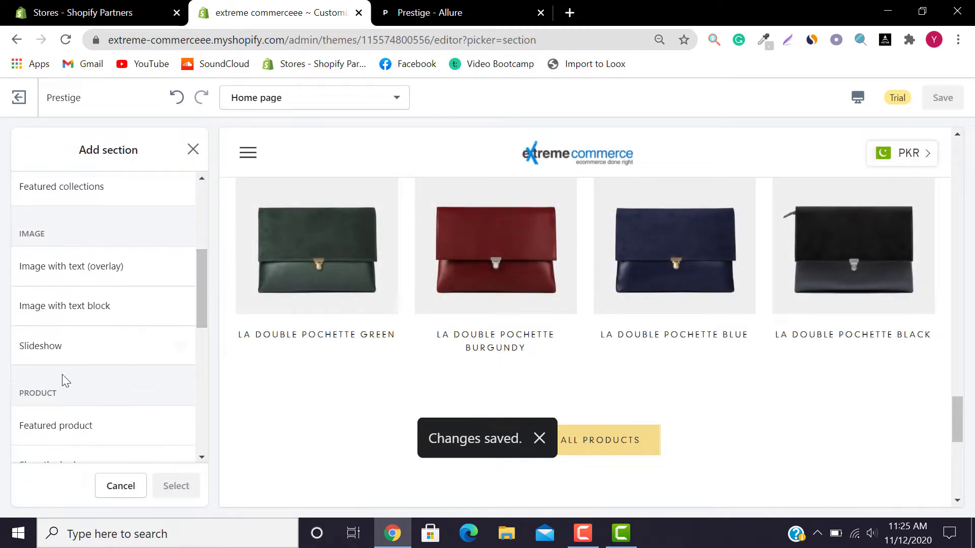
click(52, 347)
click(178, 490)
- Remove the second default slide from the new slideshow section
click(87, 274)
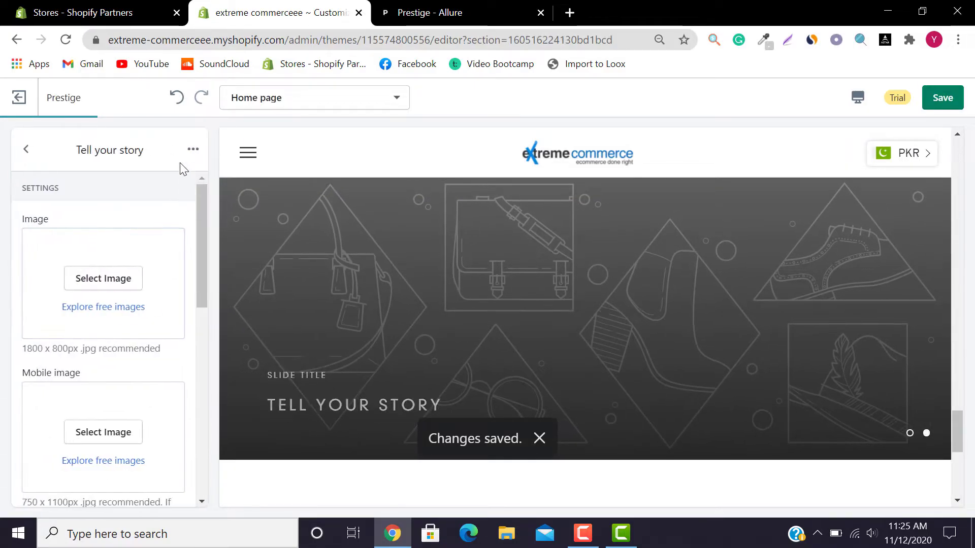
click(193, 148)
click(174, 186)
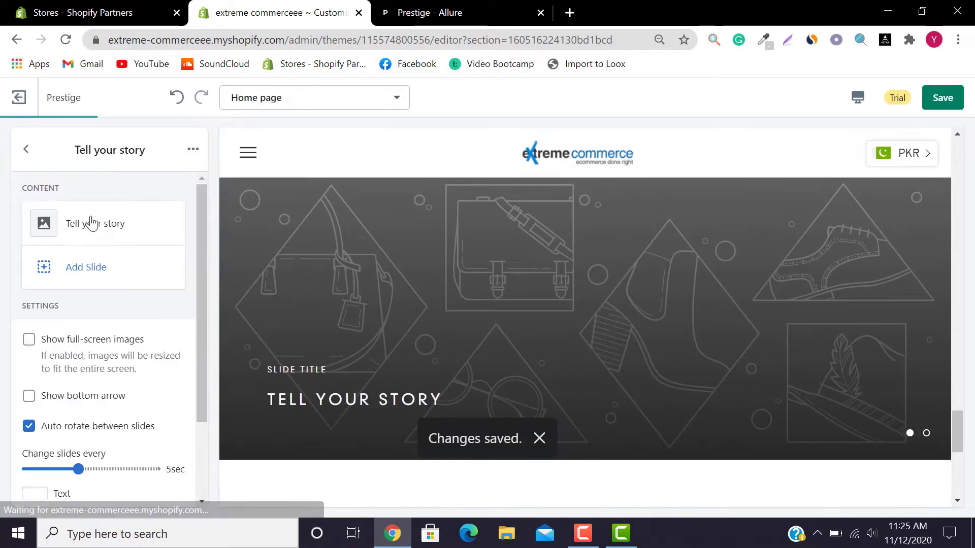
- Upload the double-pochette collection picture from the imagecyborg.com folder and assign it as the remaining slide's image
click(86, 219)
click(105, 279)
click(74, 279)
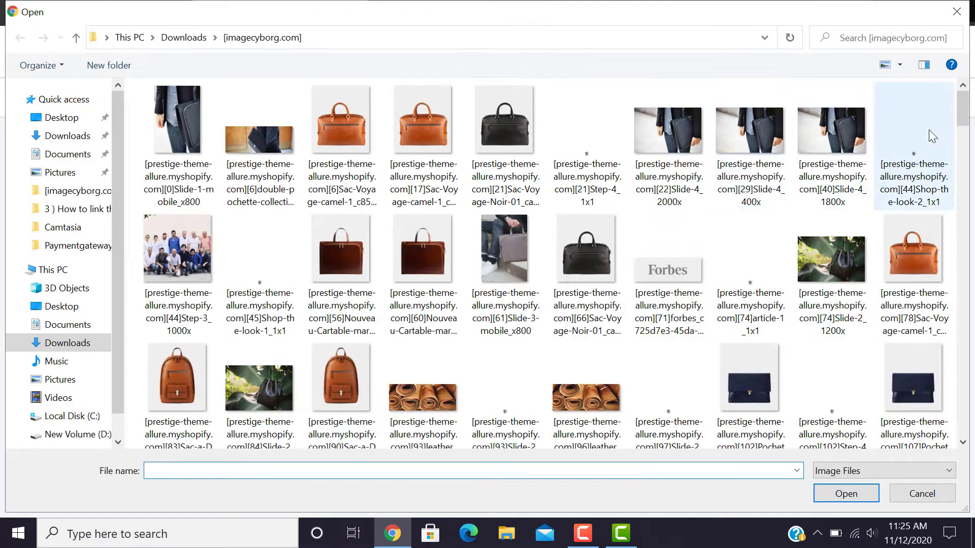
mouse_move(963, 110)
mouse_down()
mouse_move(973, 165)
mouse_move(973, 429)
mouse_move(973, 107)
mouse_up()
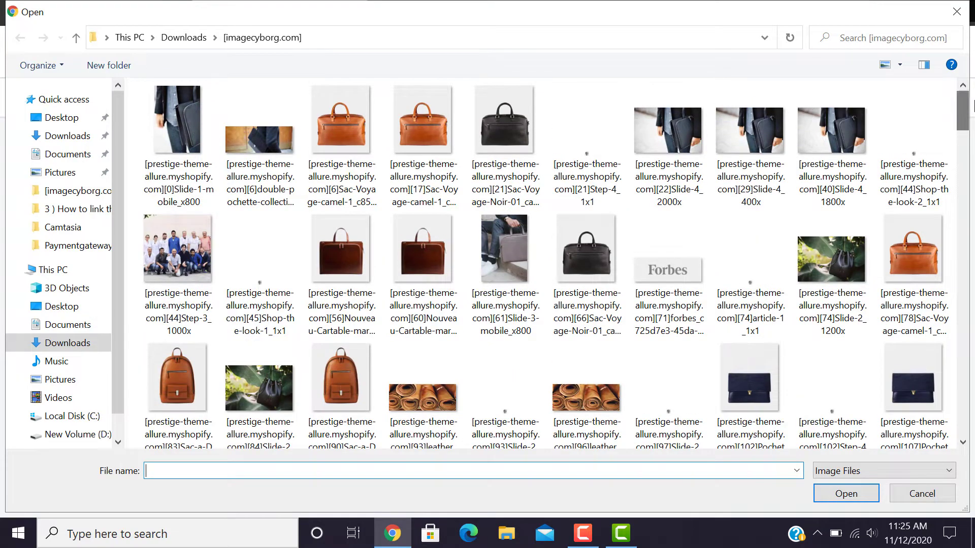
click(956, 11)
click(485, 6)
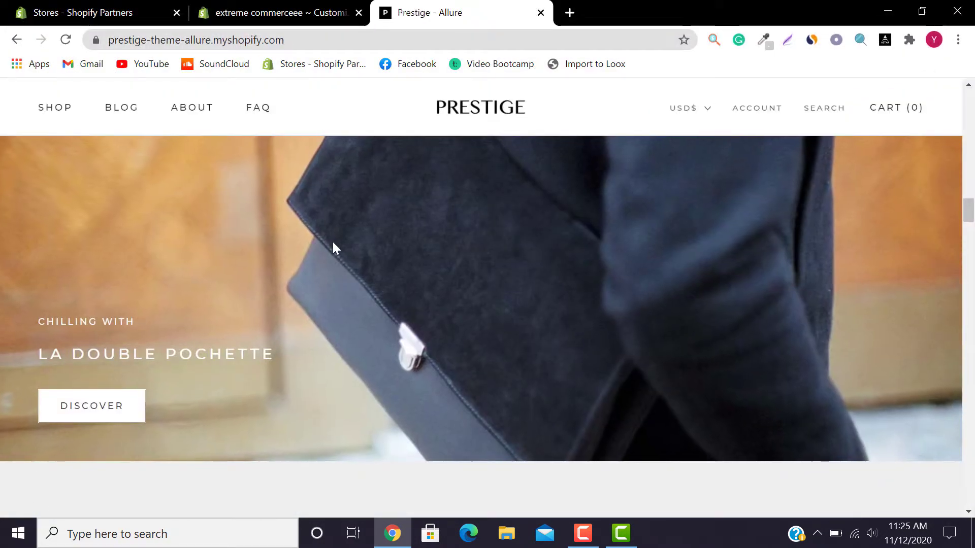
click(273, 2)
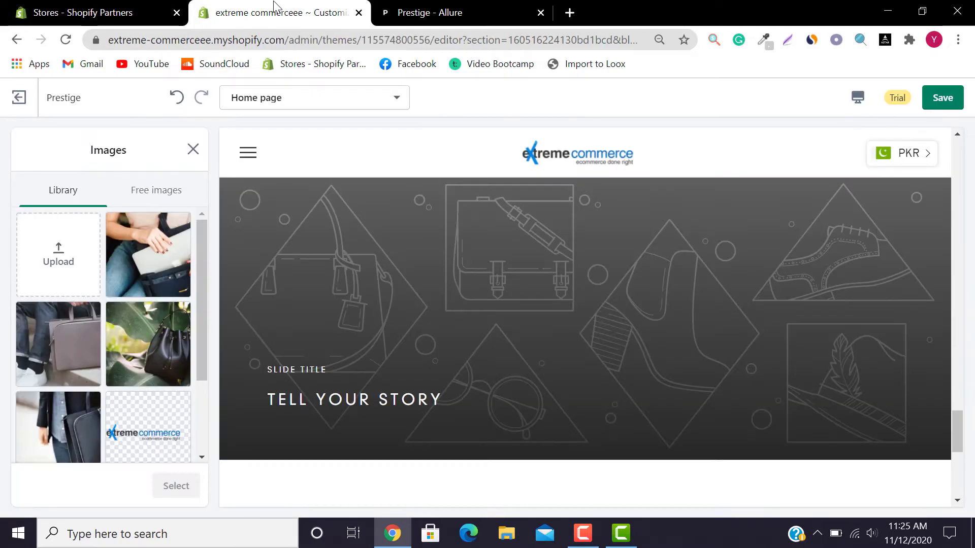
click(62, 287)
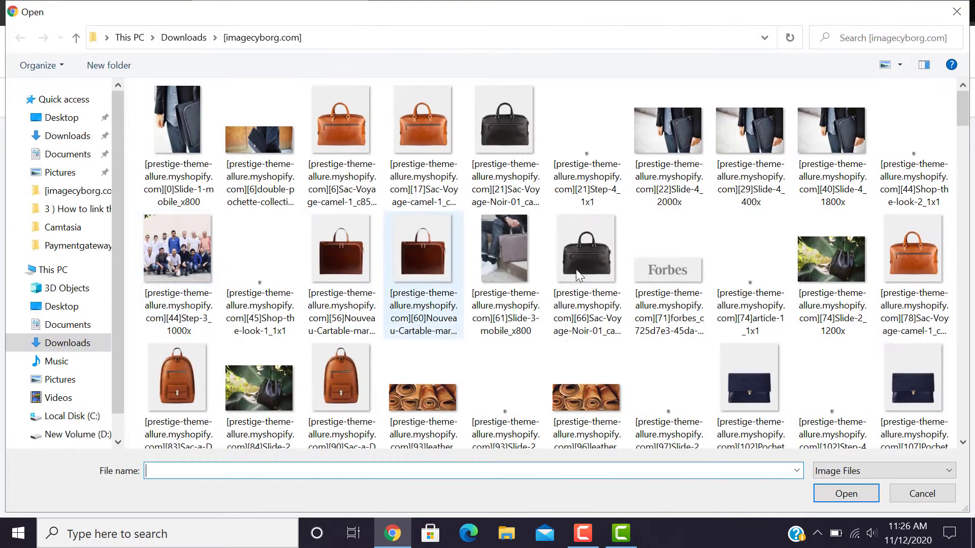
double_click(254, 168)
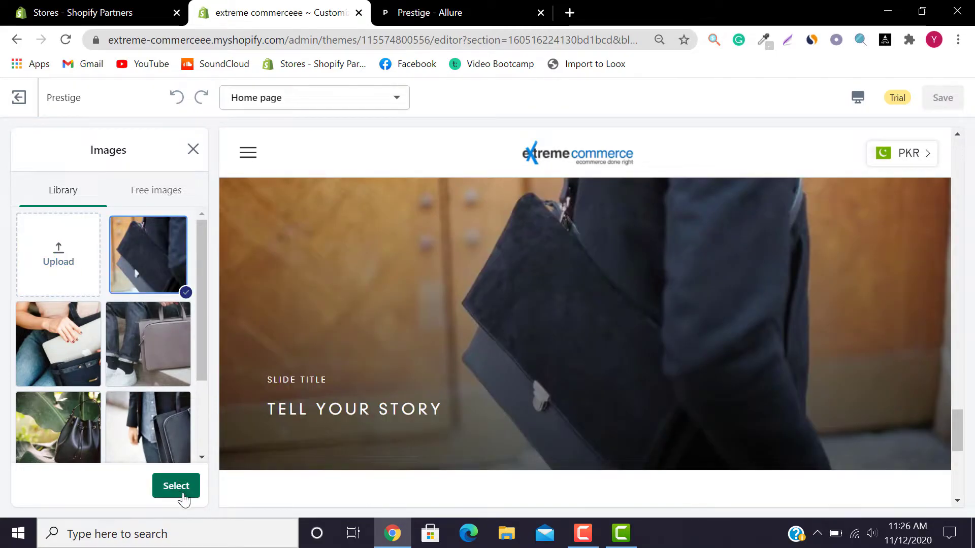
click(181, 491)
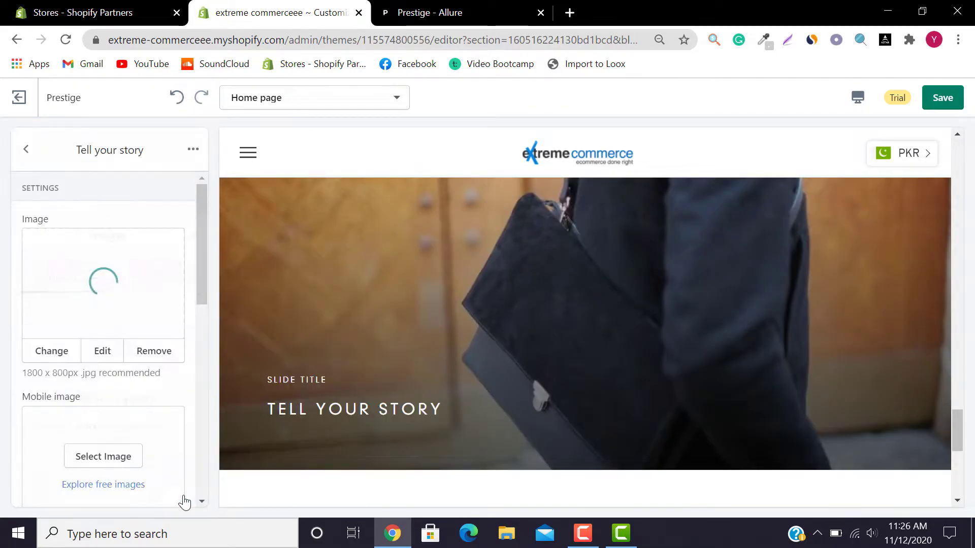
- Copy the CHILLING WITH text from the demo store's banner and use it as the slide's heading
key(ctrl+Tab)
double_click(76, 321)
drag(139, 302, 155, 320)
key(ctrl+c)
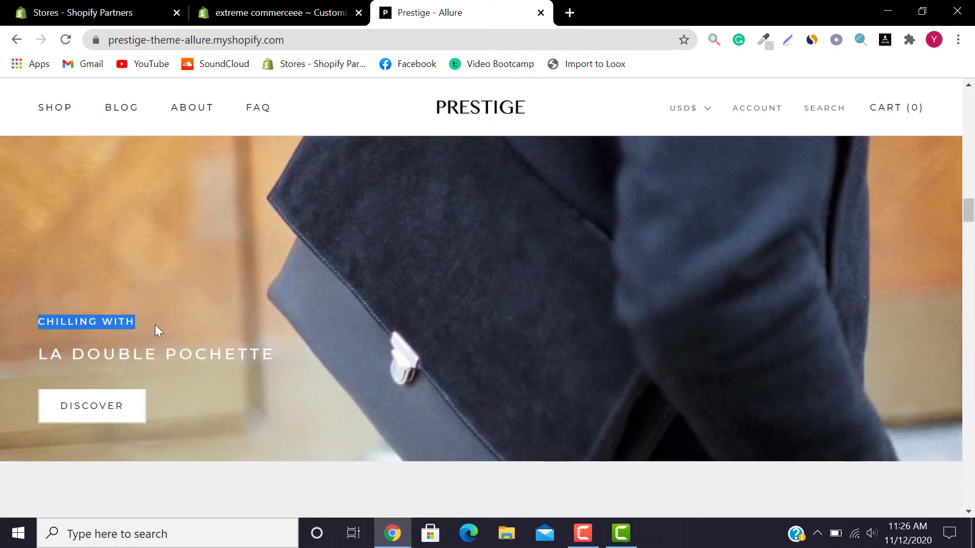
click(283, 5)
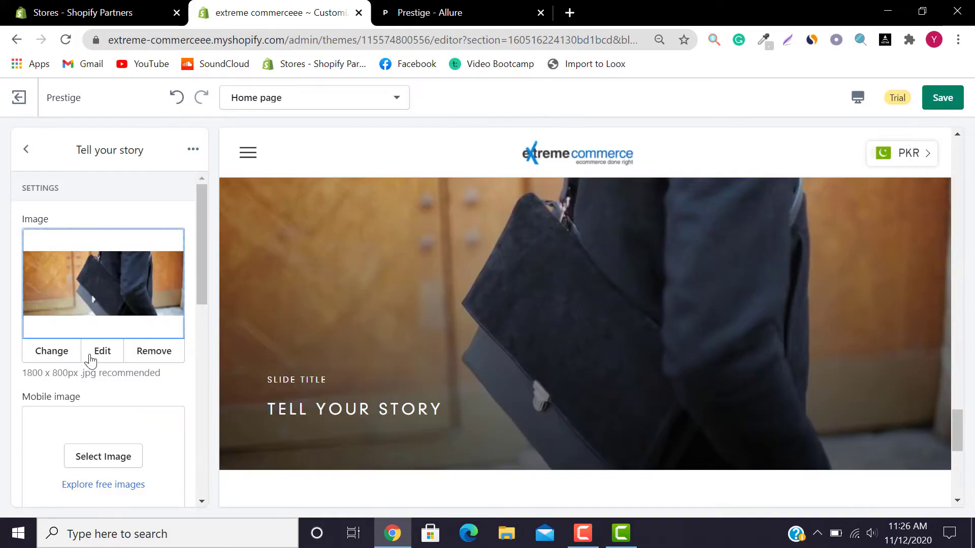
drag(206, 279, 199, 428)
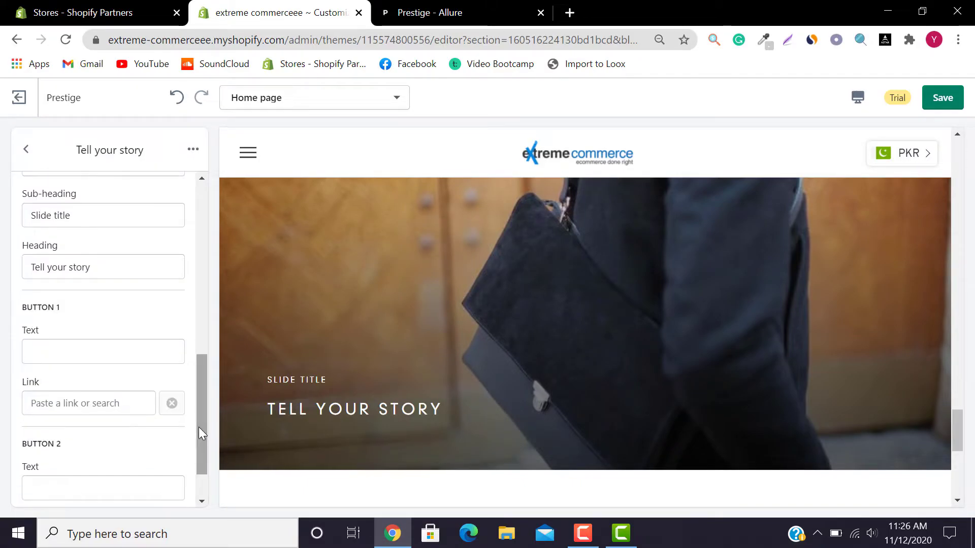
drag(140, 263, 2, 274)
key(ctrl+v)
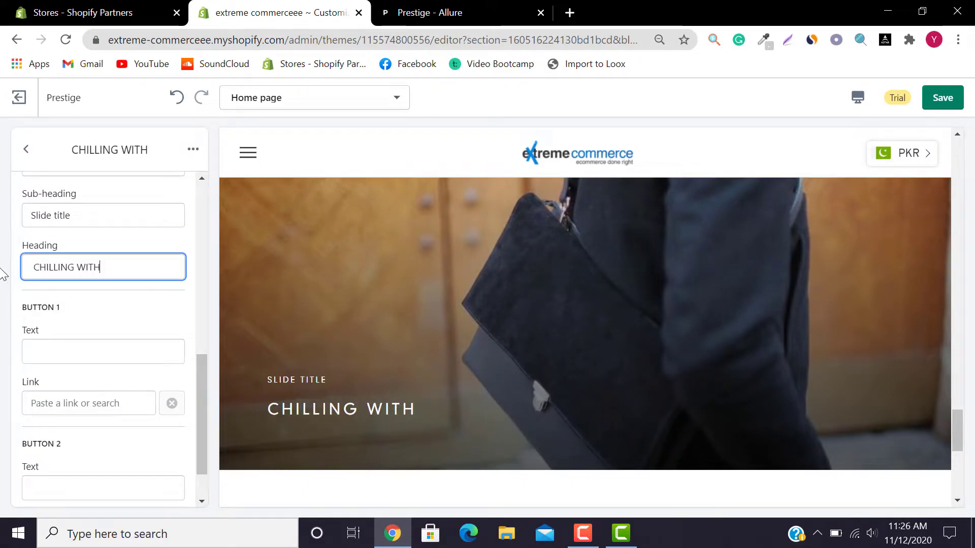
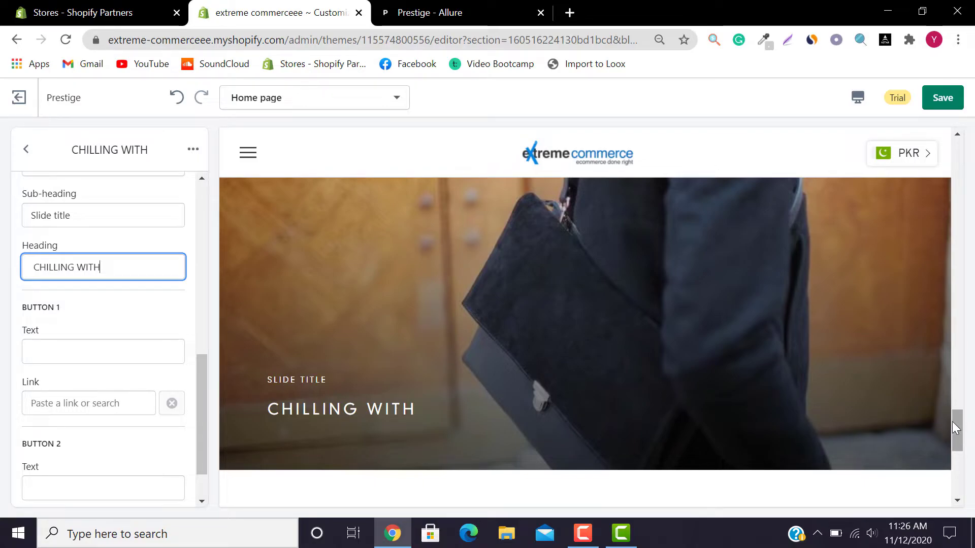
drag(952, 426, 973, 193)
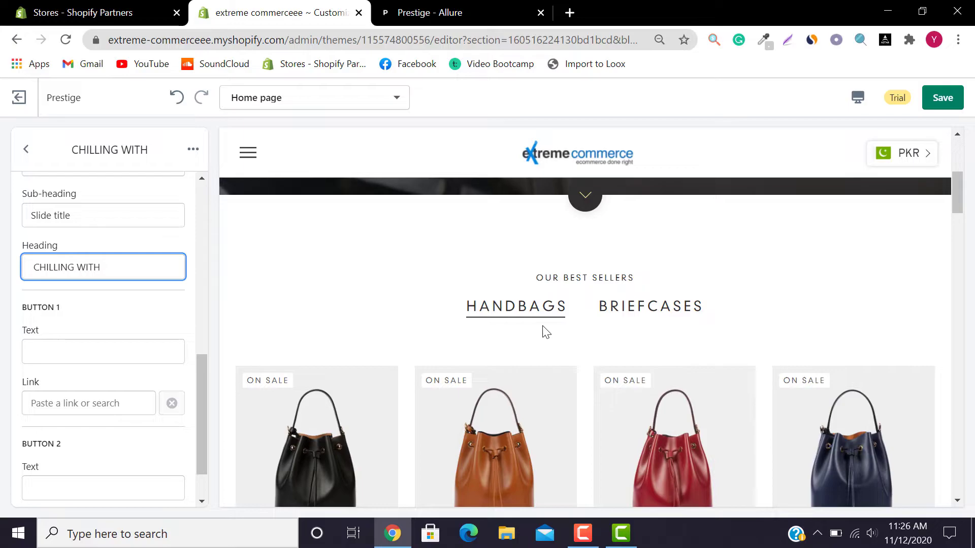
mouse_move(956, 178)
mouse_down()
mouse_move(973, 495)
mouse_move(973, 173)
mouse_up()
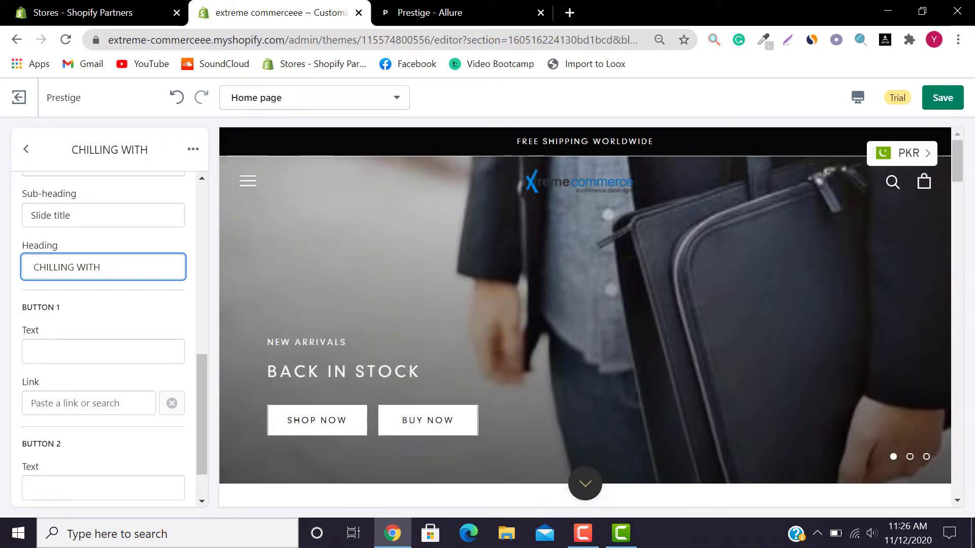
- Replace the La Double Pochette slide's sub-heading with CHILLING WITH
scroll(729, 219, down, 3)
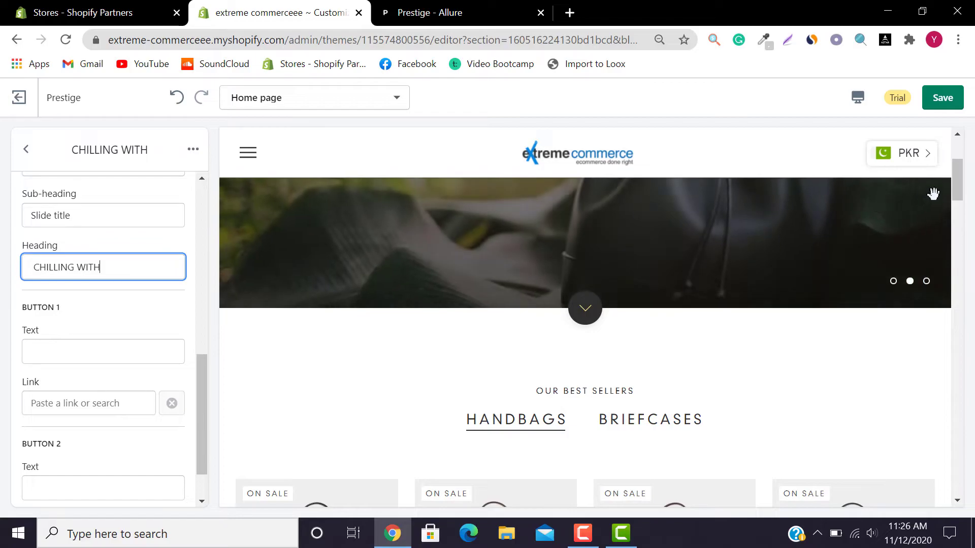
drag(958, 202, 960, 266)
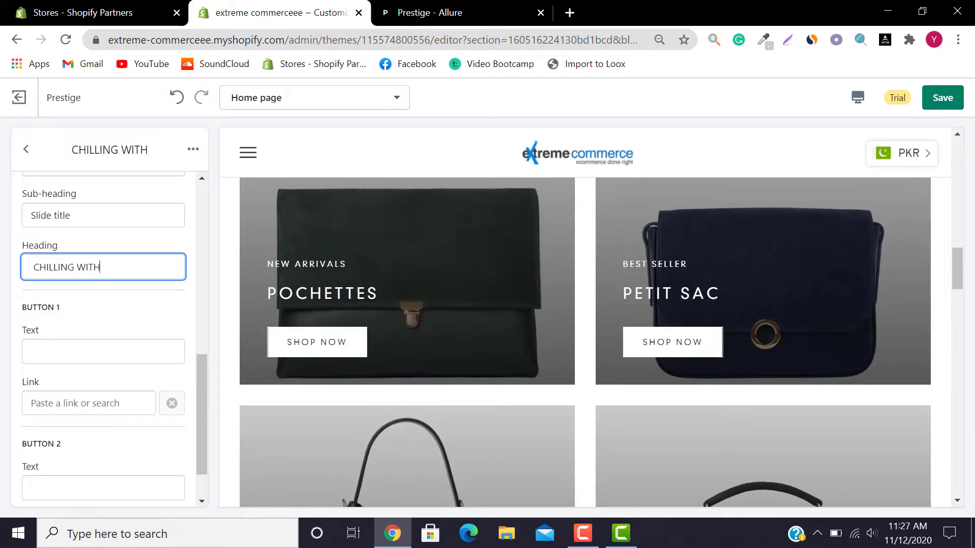
scroll(953, 341, down, 3)
drag(949, 336, 974, 162)
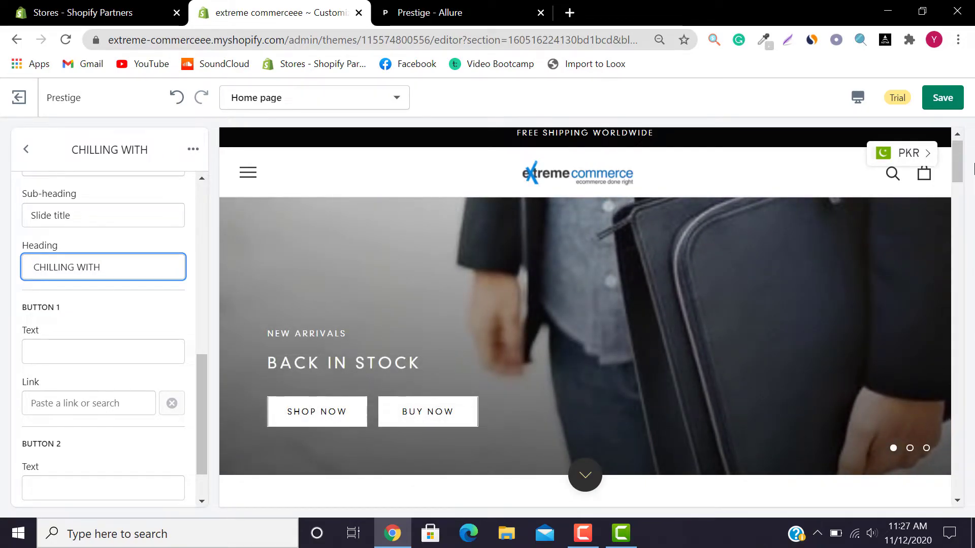
drag(974, 169, 973, 471)
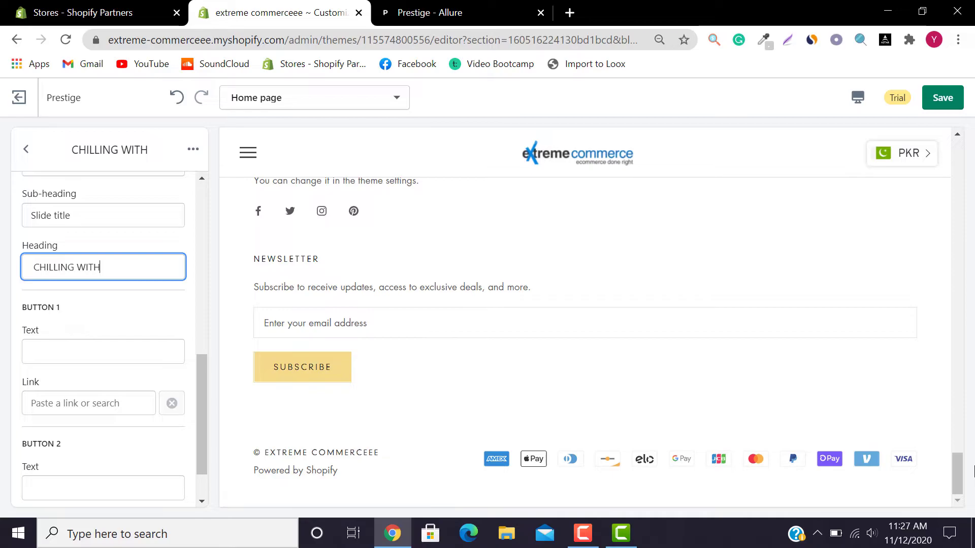
drag(957, 470, 974, 127)
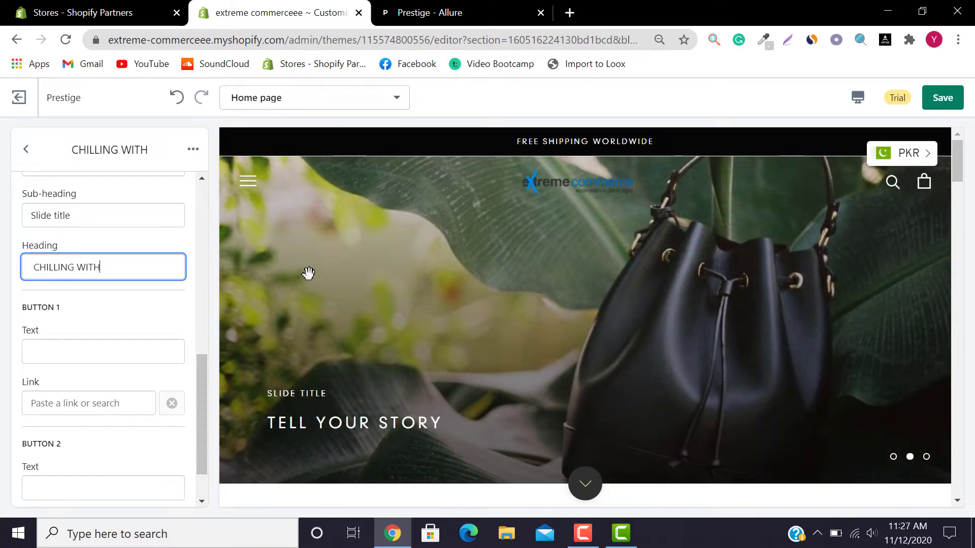
drag(953, 170, 952, 450)
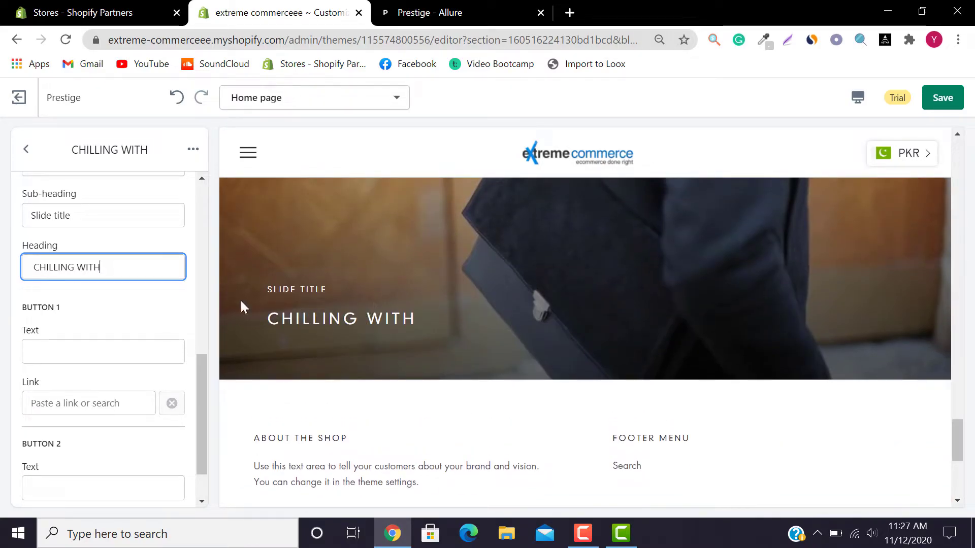
triple_click(94, 213)
text(CHILLING WITH)
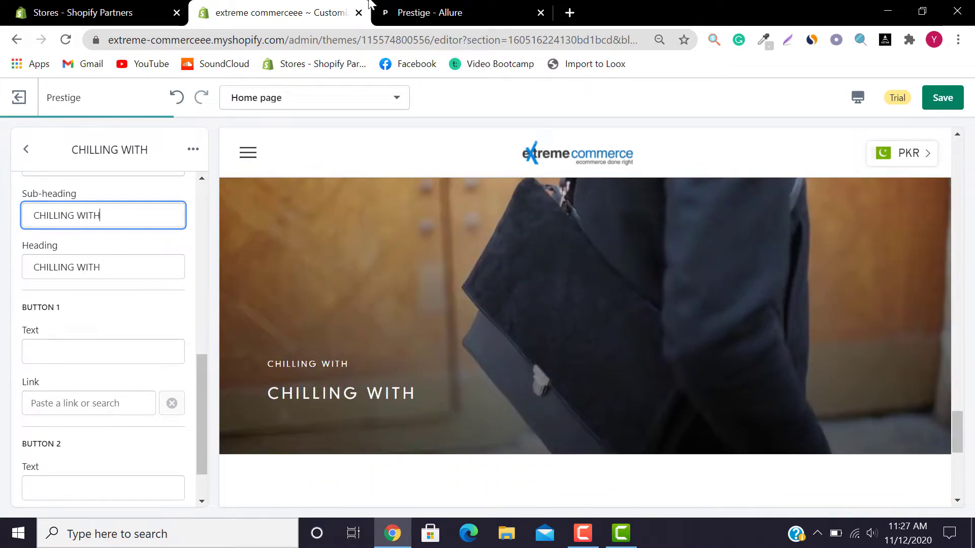
- Copy LA DOUBLE POCHETTE from the demo store's banner and use it as the slide's heading
click(491, 8)
drag(295, 350, 28, 351)
key(ctrl+c)
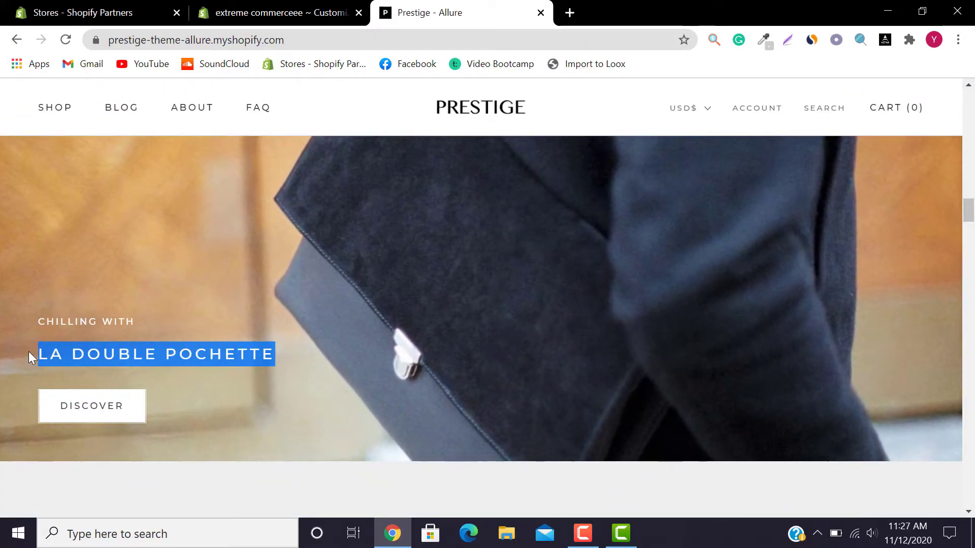
click(271, 9)
drag(105, 267, 3, 260)
key(ctrl+v)
- Check the demo banner's button label and set the slide's first button text to discover
click(457, 10)
click(270, 9)
click(97, 353)
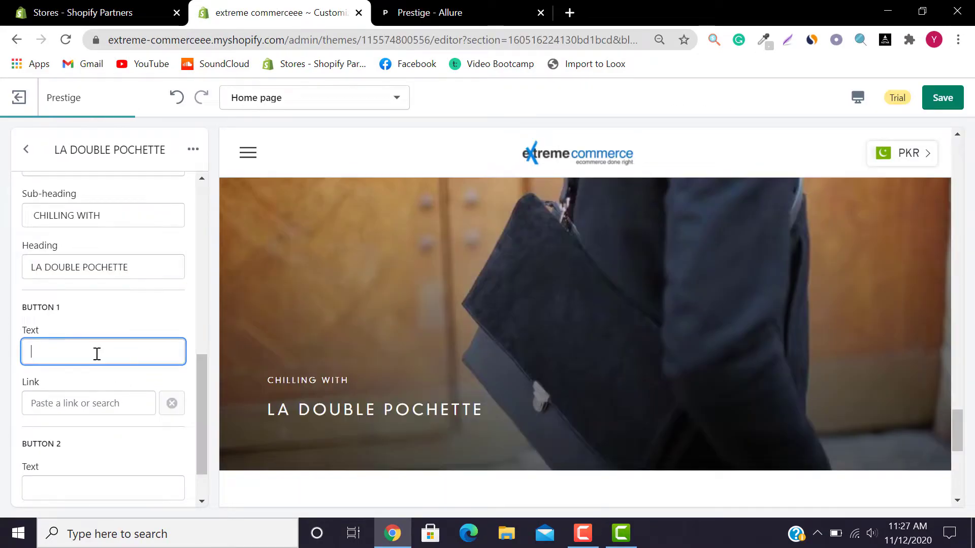
text(discover)
- Link the slide's discover button to the first LA DOUBLE POCHETTE product in the product list
click(94, 395)
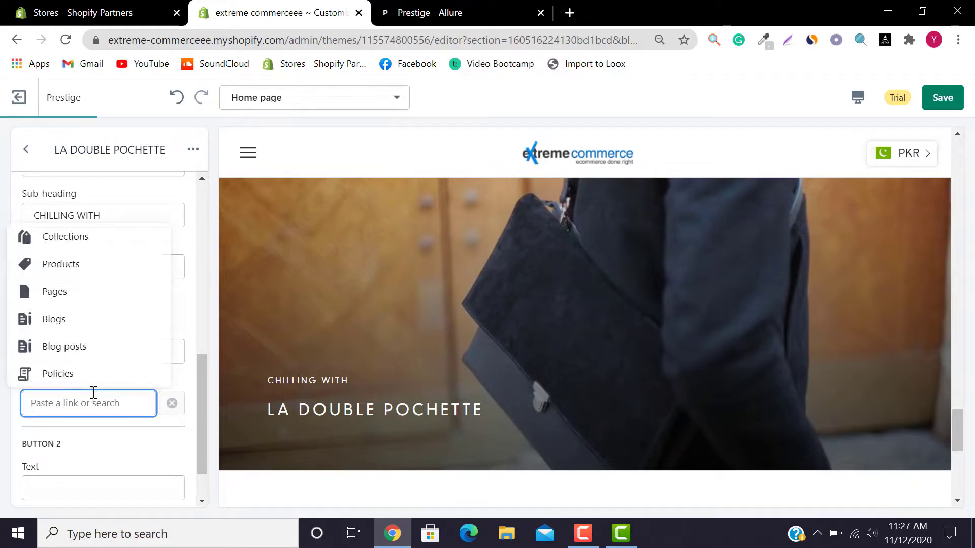
click(452, 11)
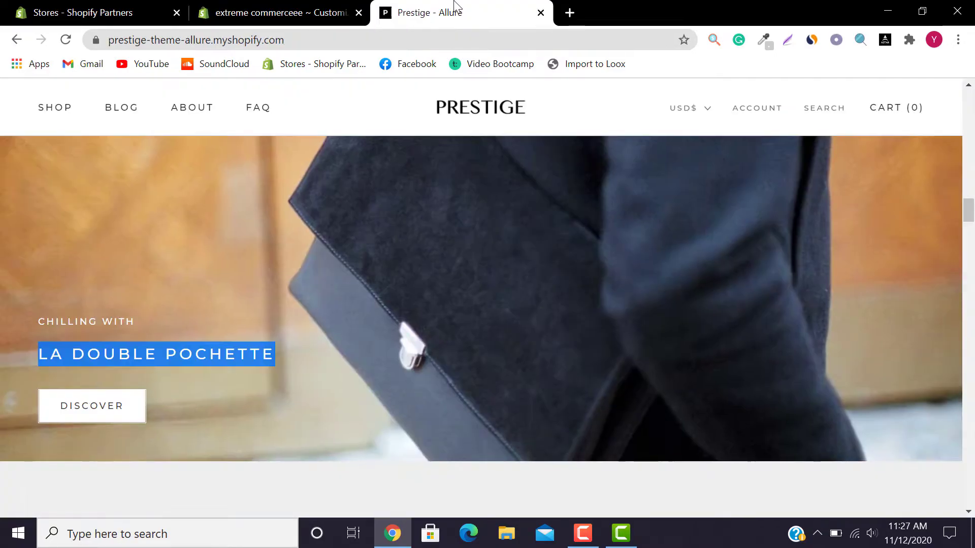
click(266, 7)
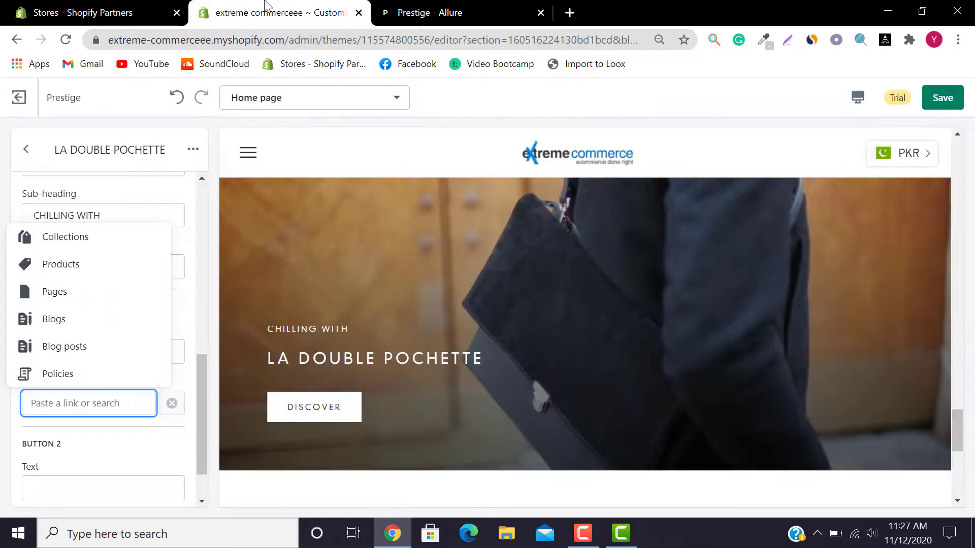
click(96, 260)
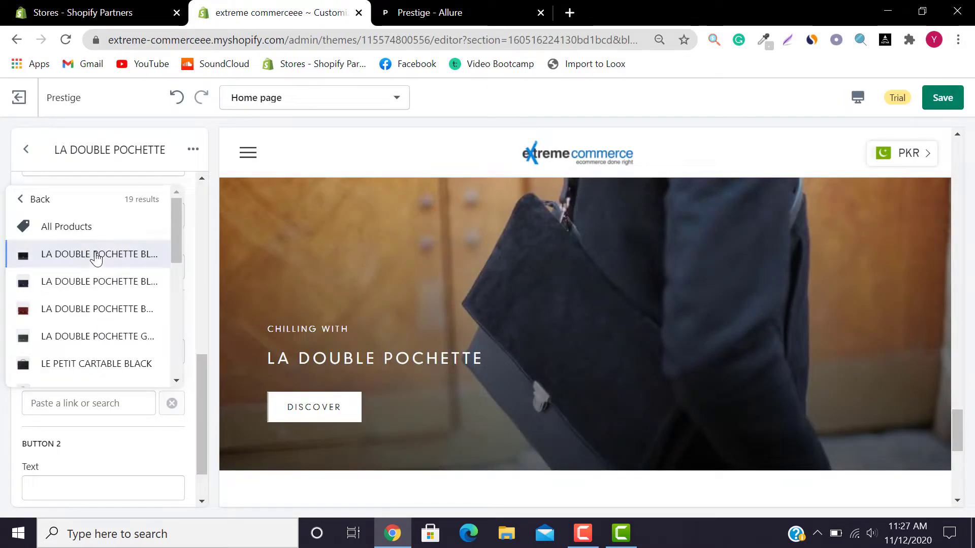
click(96, 257)
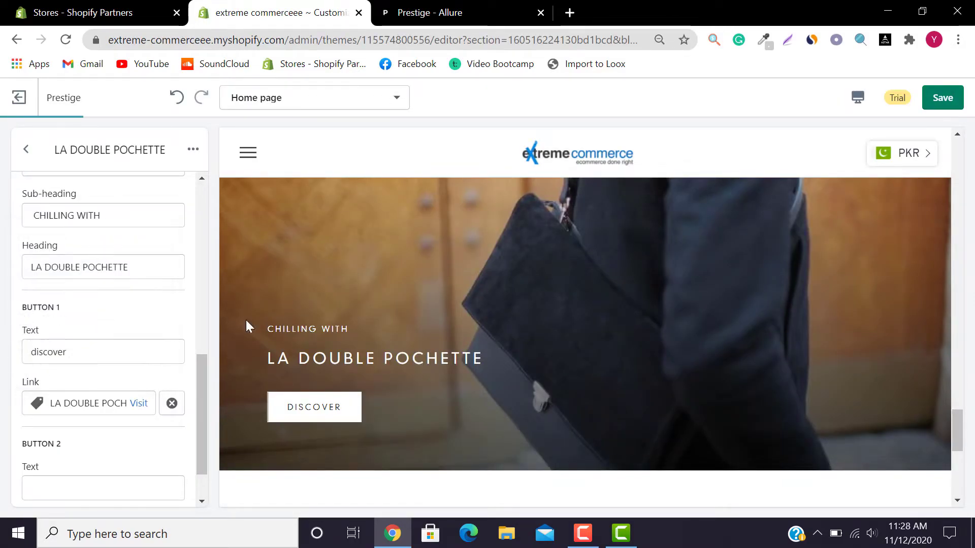
- Leave the LA DOUBLE POCHETTE slideshow settings and save the theme changes
click(26, 150)
drag(205, 285, 169, 398)
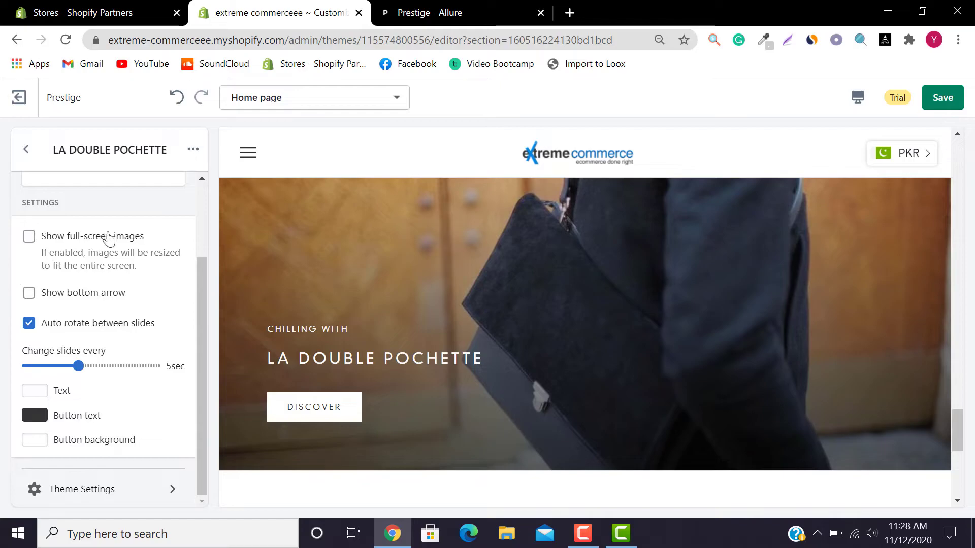
click(26, 150)
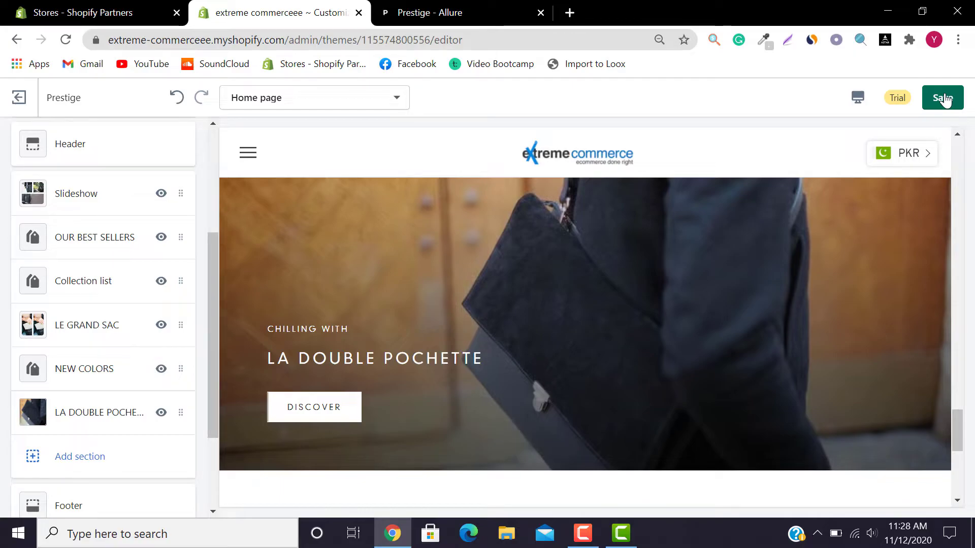
click(943, 98)
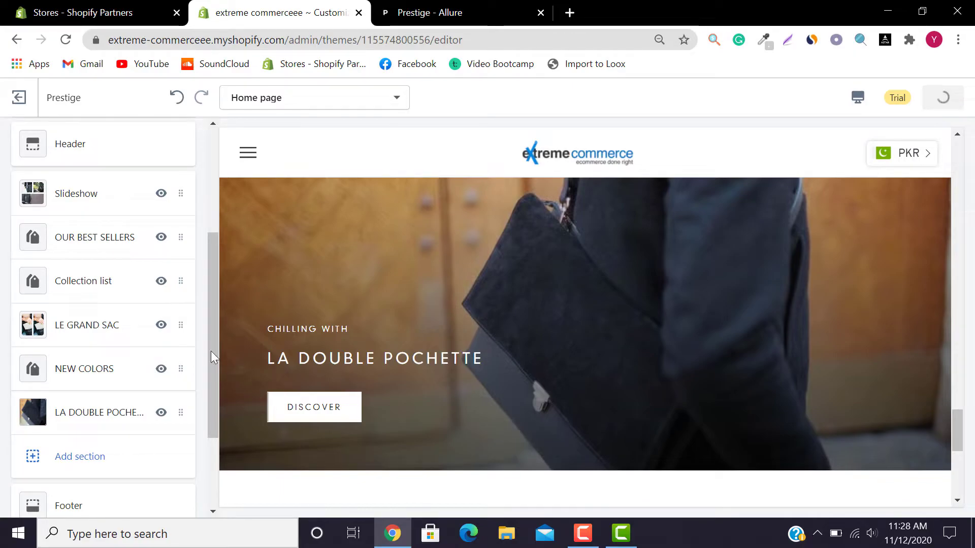
- Add a Featured collections section to the home page, modelled on the Back in Stock section of the Prestige demo store
drag(215, 348, 203, 424)
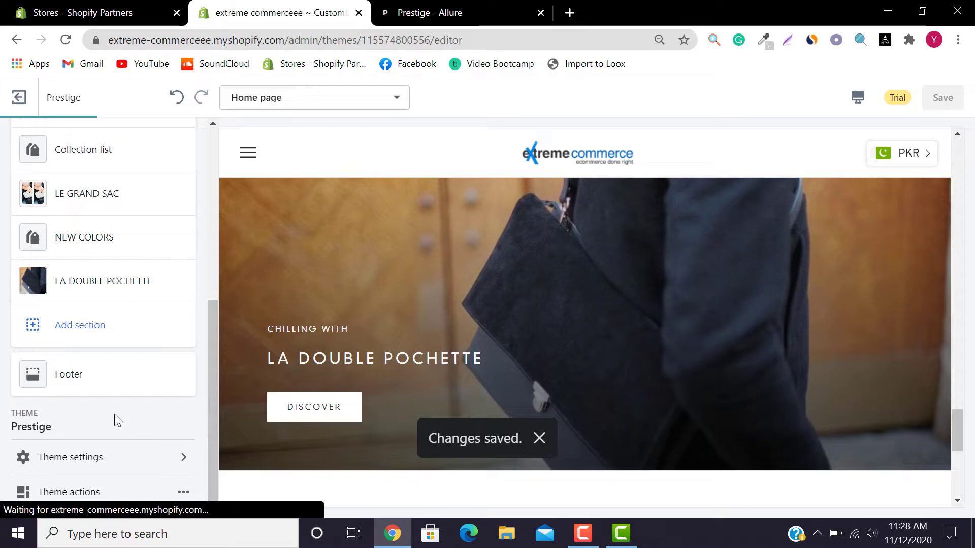
key(ctrl+Tab)
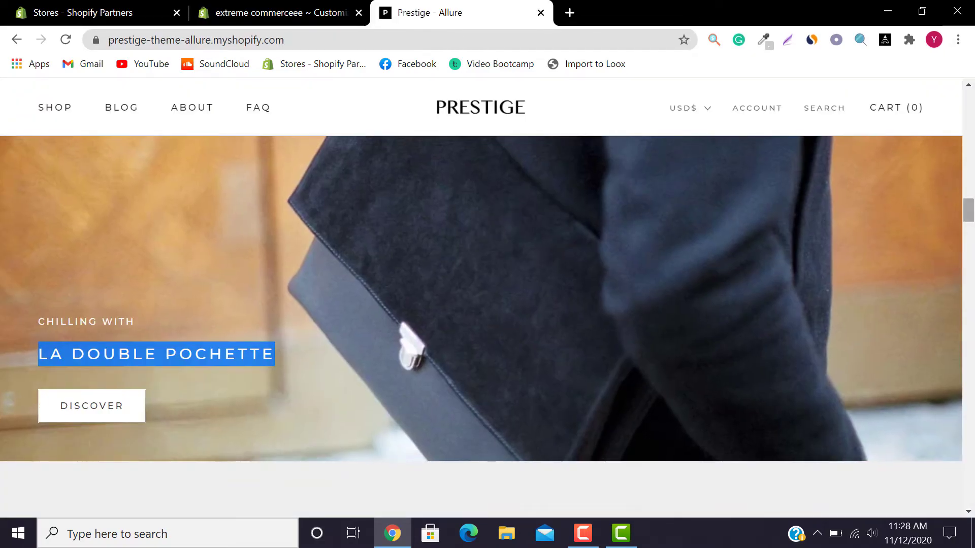
scroll(840, 304, down, 5)
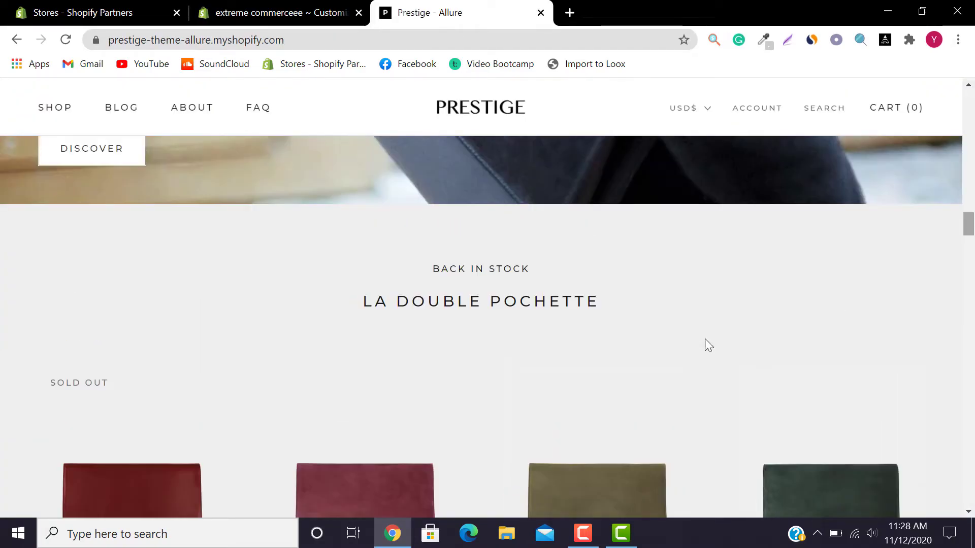
drag(365, 303, 639, 316)
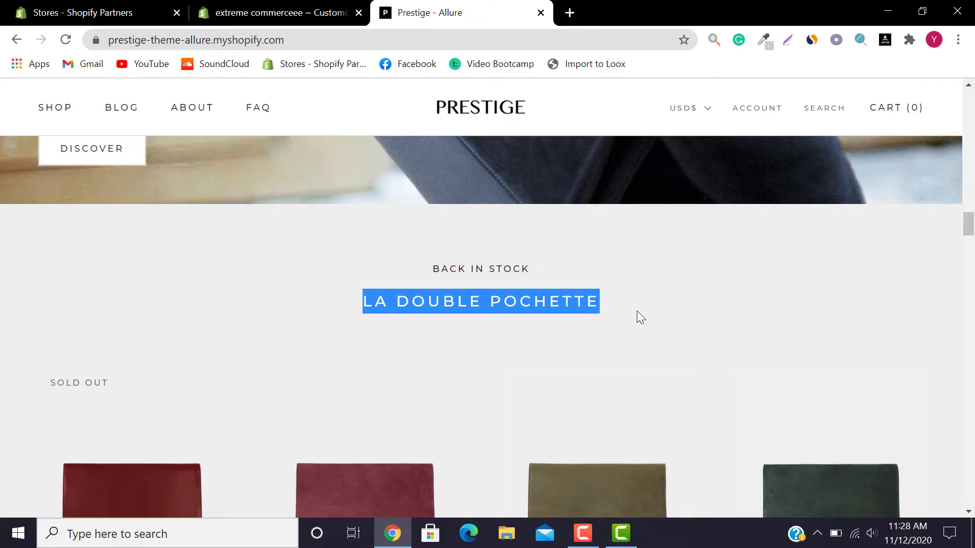
click(281, 6)
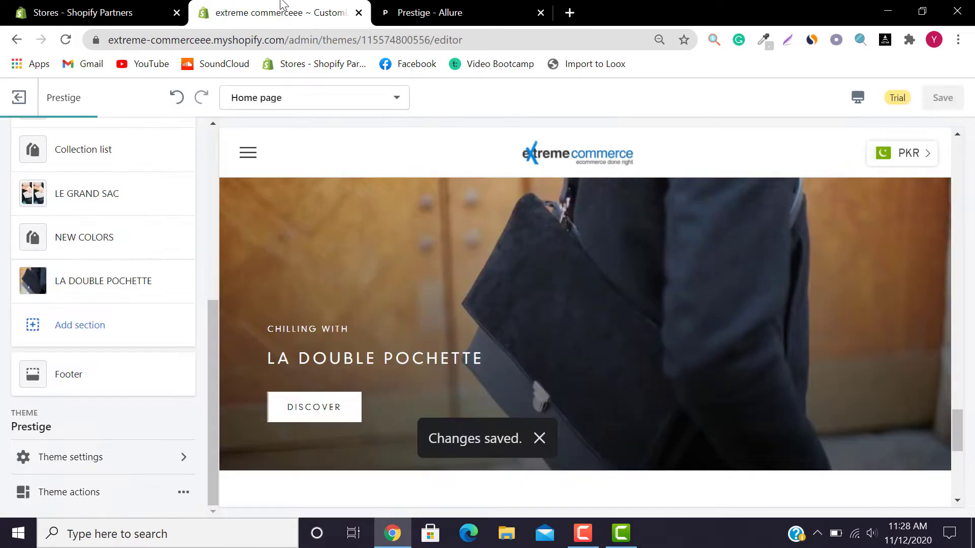
click(84, 322)
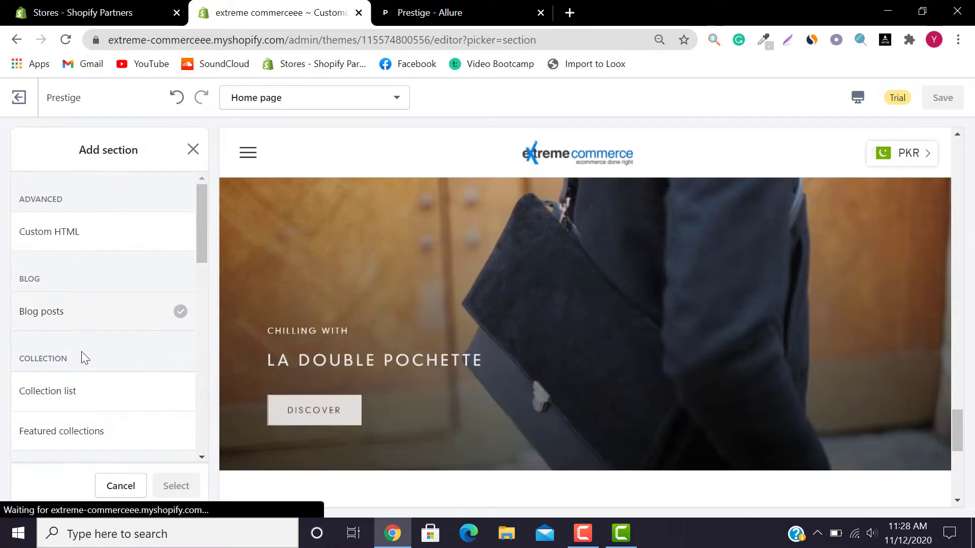
scroll(199, 262, down, 2)
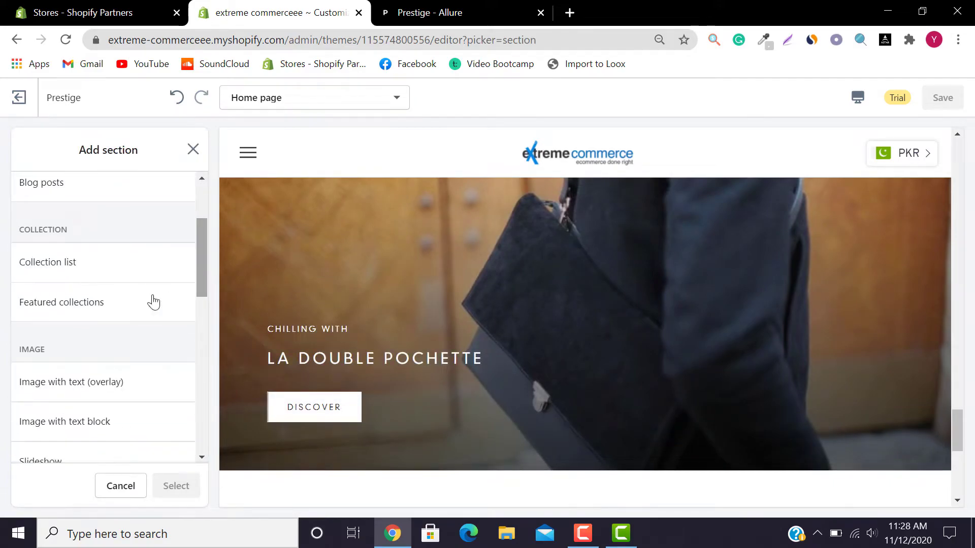
click(78, 310)
click(176, 485)
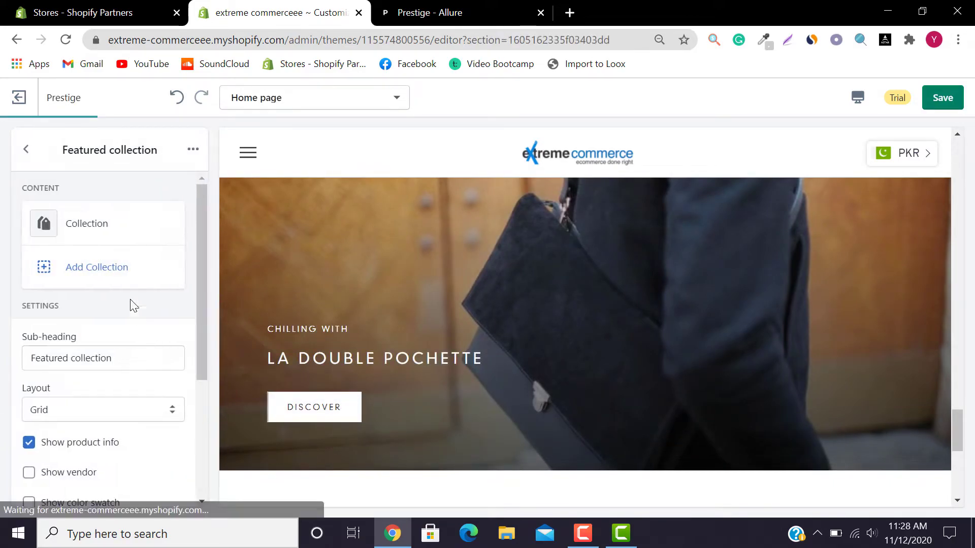
- Assign the Petit sac collection to the new featured collection section
click(117, 221)
click(119, 277)
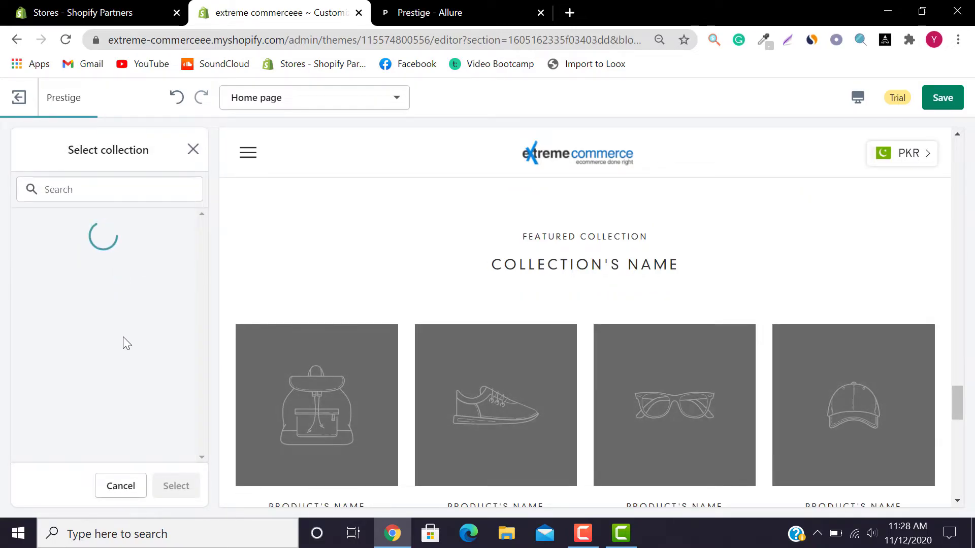
click(107, 398)
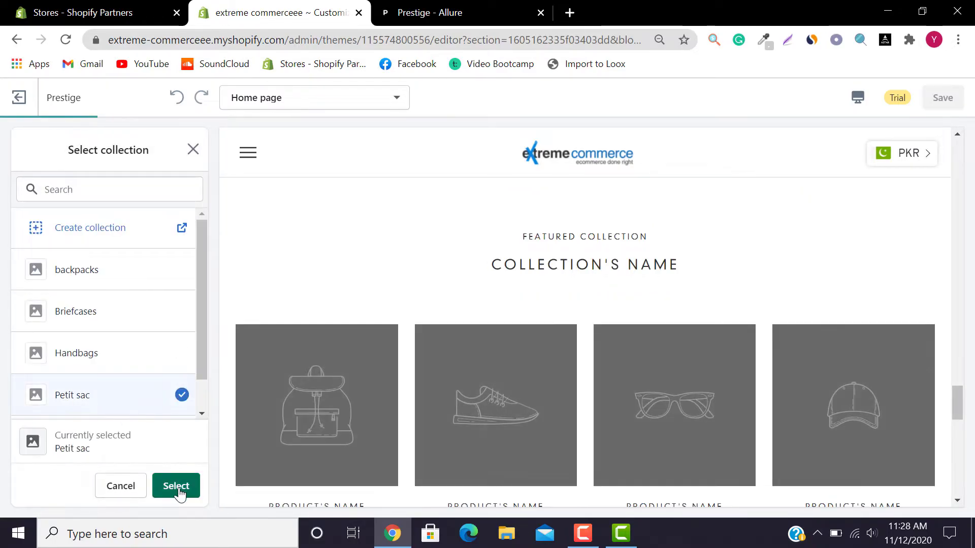
click(176, 486)
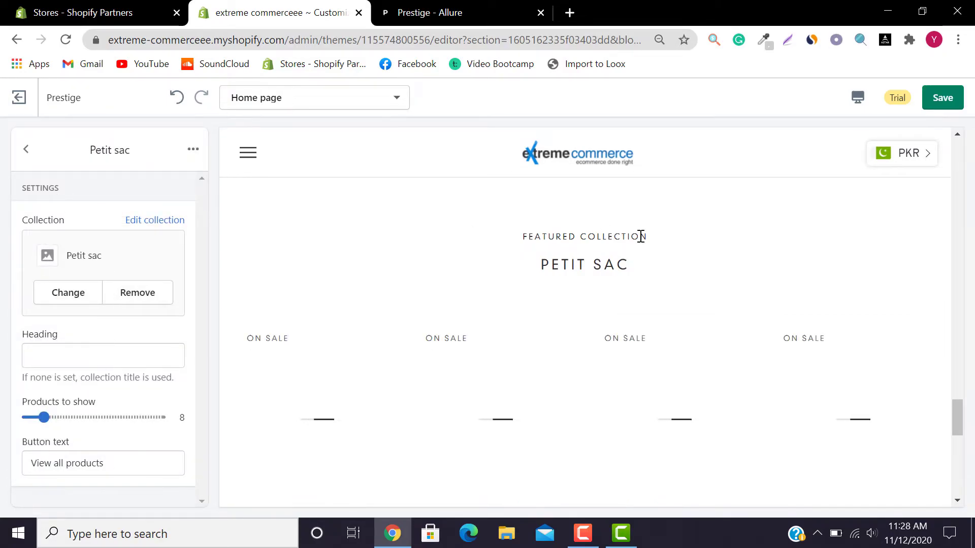
- Replace the section's sub-heading with BACK IN STOCK, copied from the Prestige demo store
click(25, 151)
triple_click(126, 361)
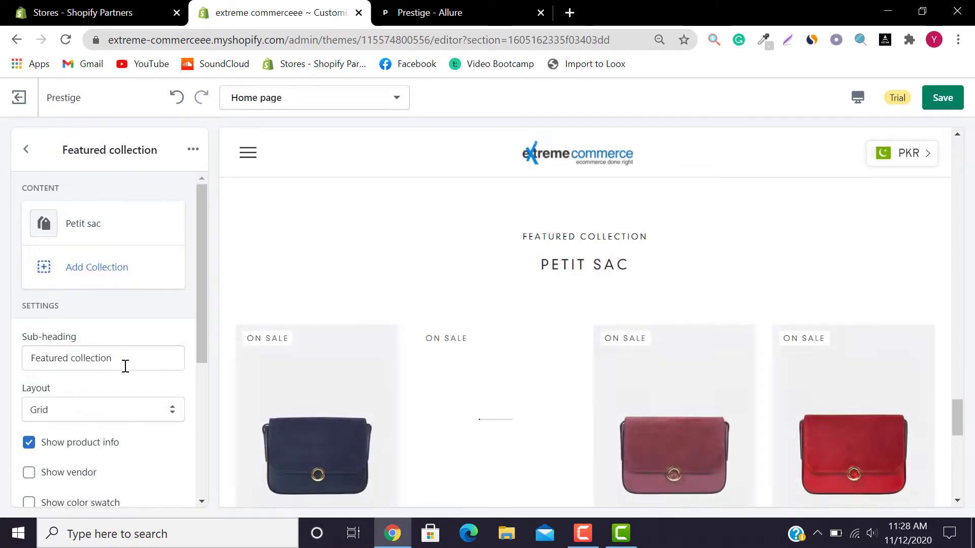
key(BackSpace)
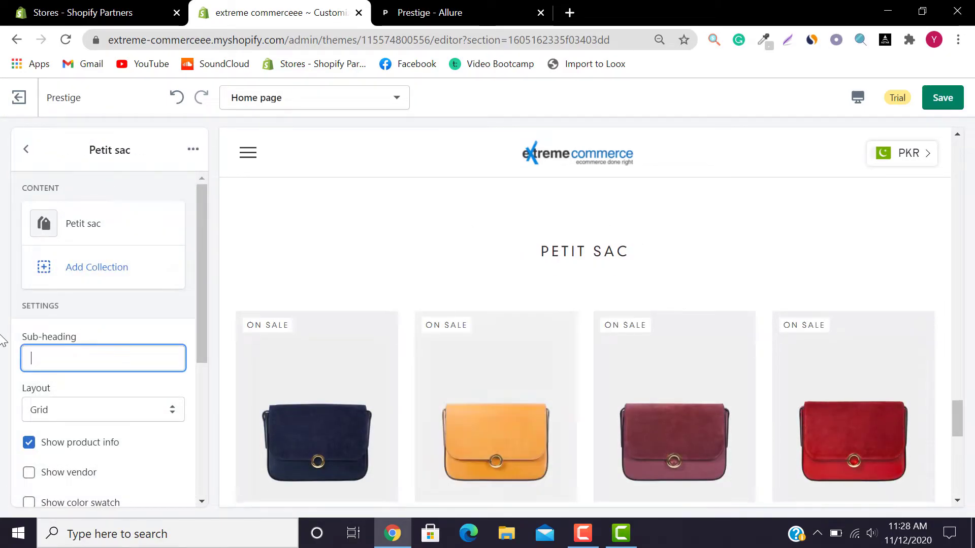
click(481, 7)
drag(427, 268, 566, 258)
key(ctrl+c)
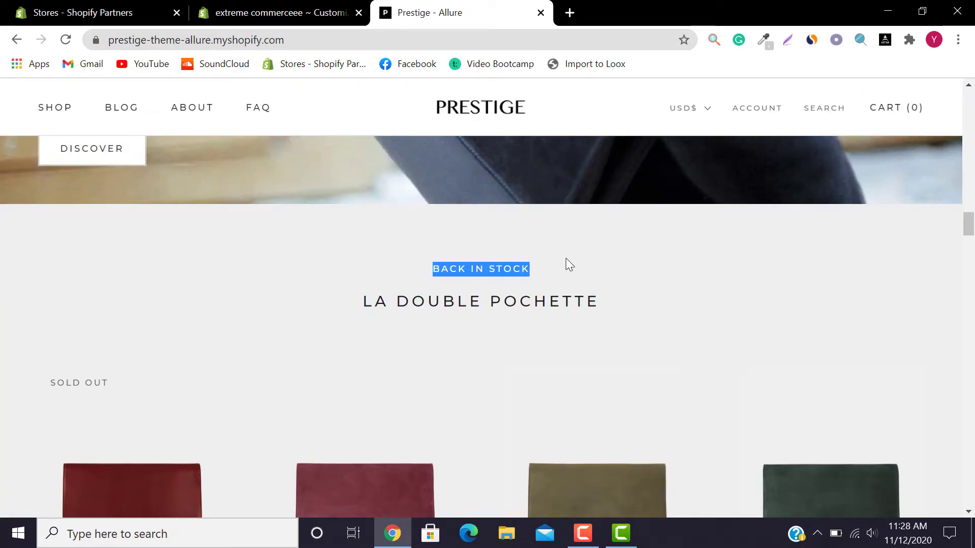
click(315, 7)
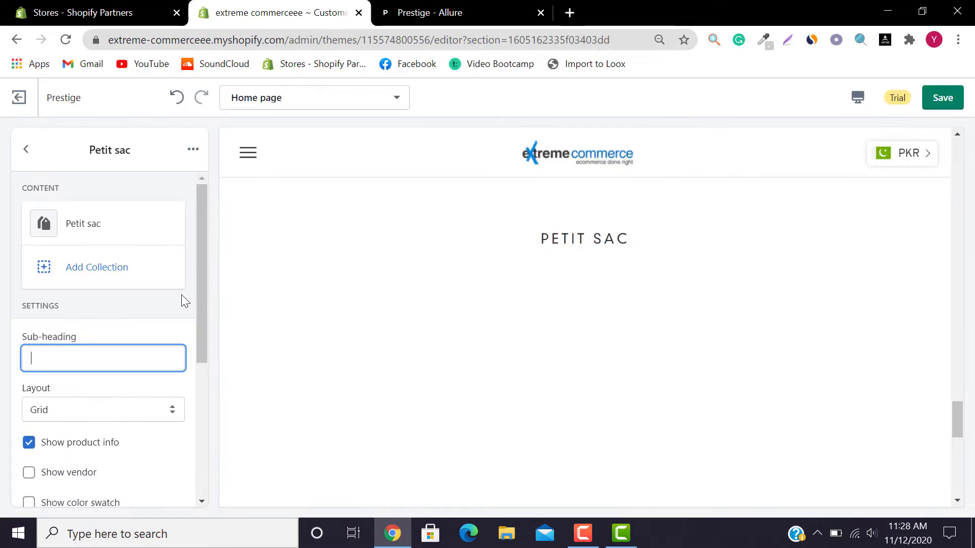
key(ctrl+v)
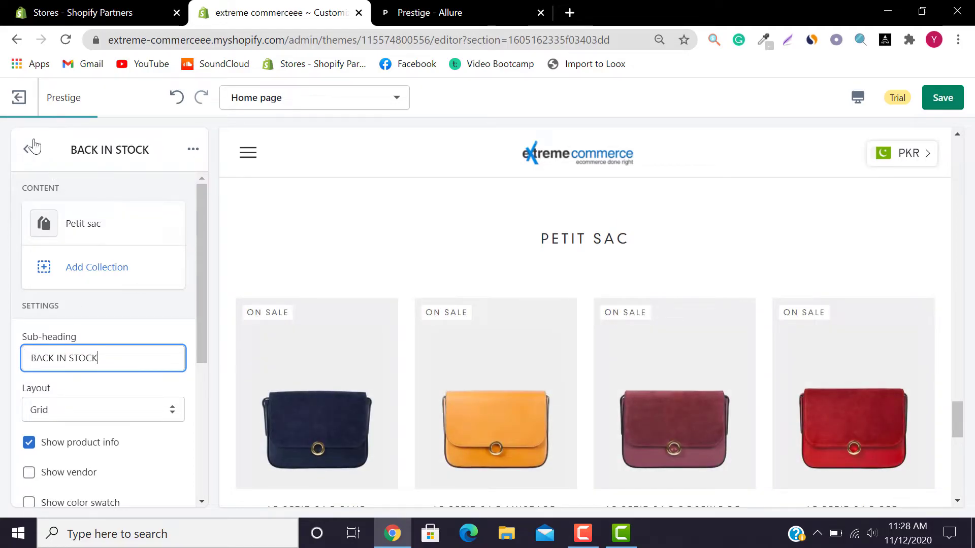
- Check the Back in Stock section in the preview, return to the section list and save the theme changes
drag(196, 250, 213, 360)
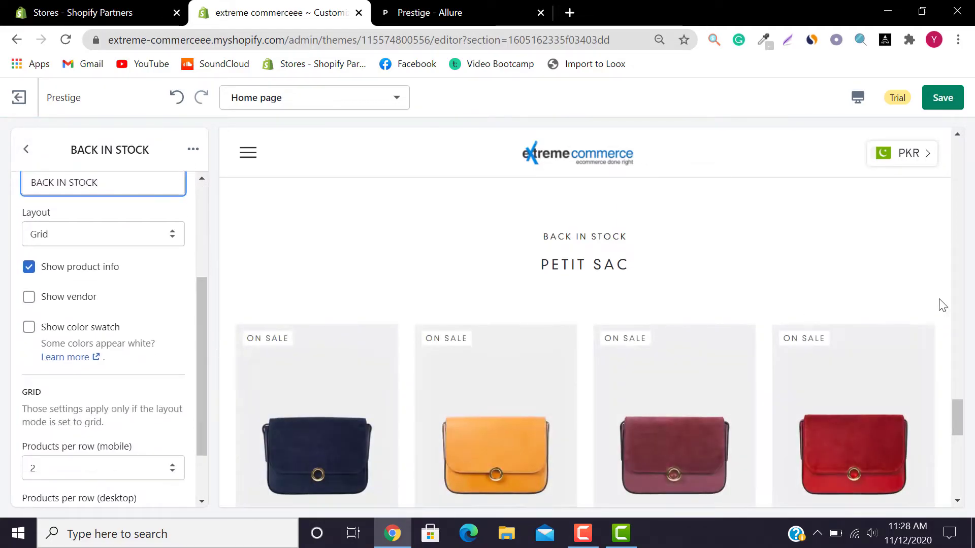
drag(963, 426, 962, 451)
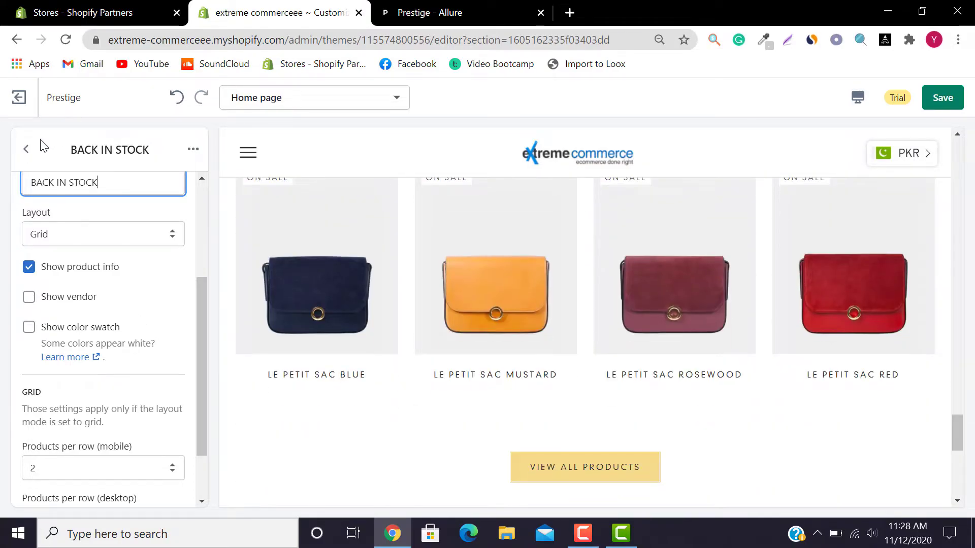
click(26, 150)
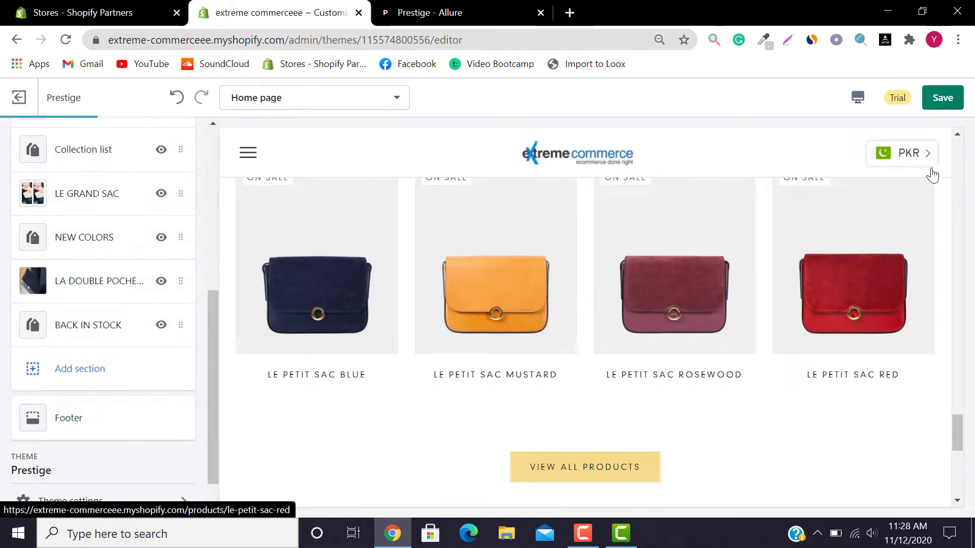
- Add a Timeline section to the home page to match the year timeline on the Prestige demo store
click(389, 5)
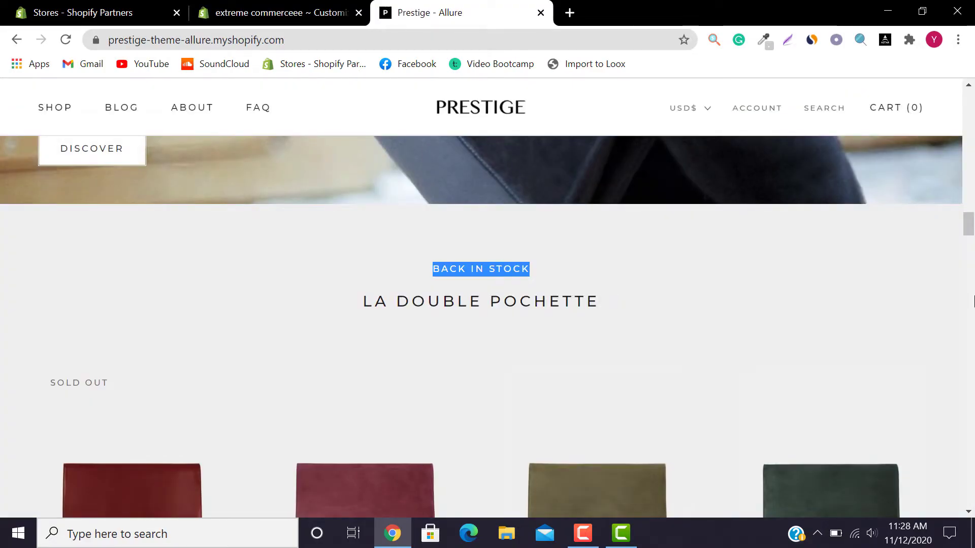
drag(971, 240, 972, 285)
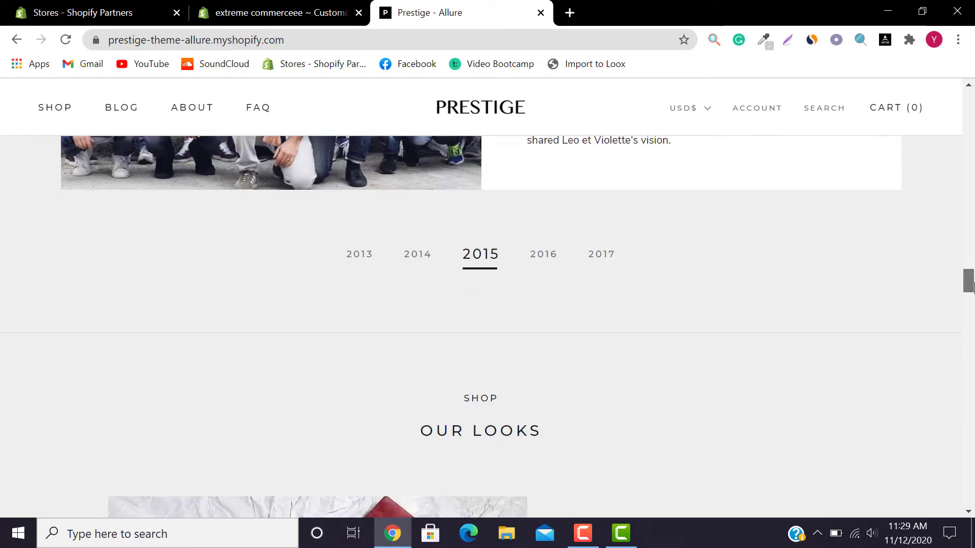
click(274, 13)
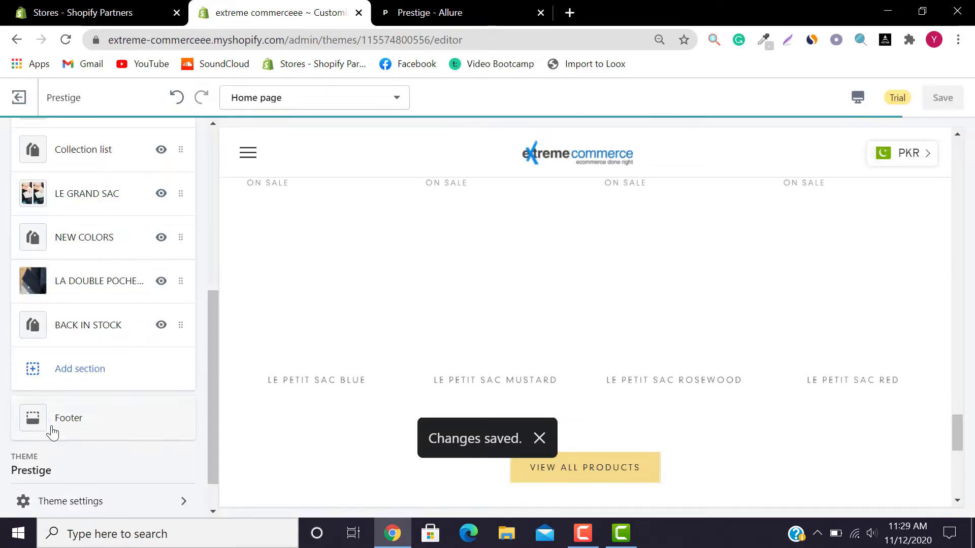
click(81, 369)
drag(203, 223, 81, 400)
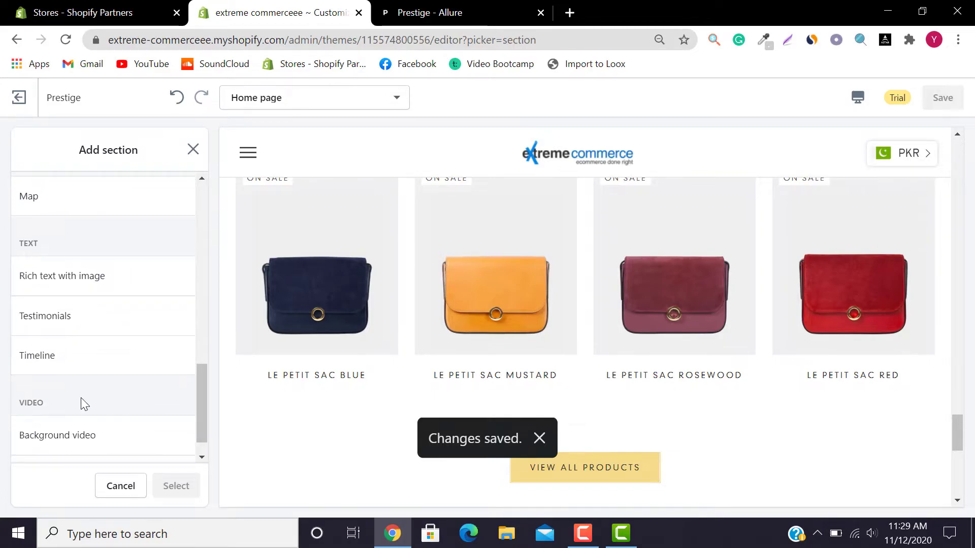
click(54, 359)
click(177, 485)
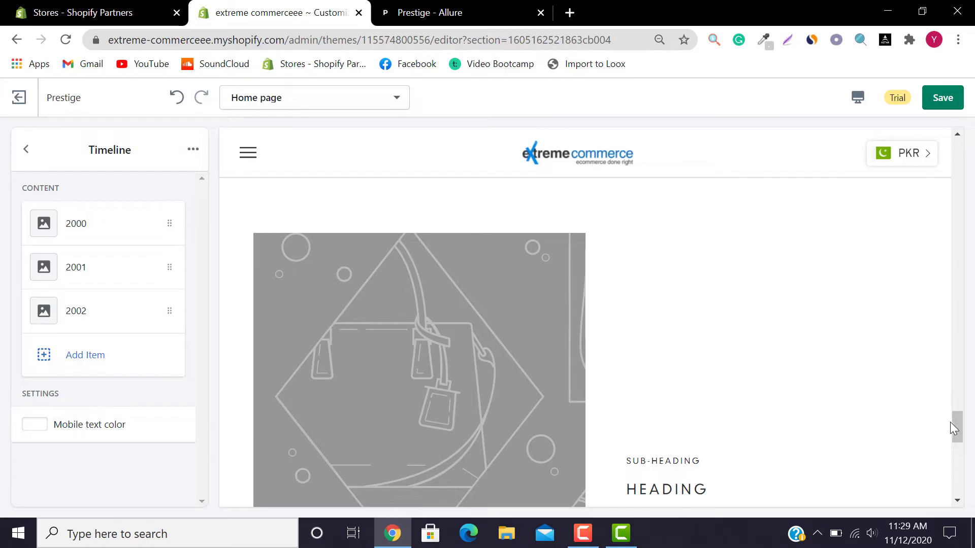
drag(960, 431, 959, 446)
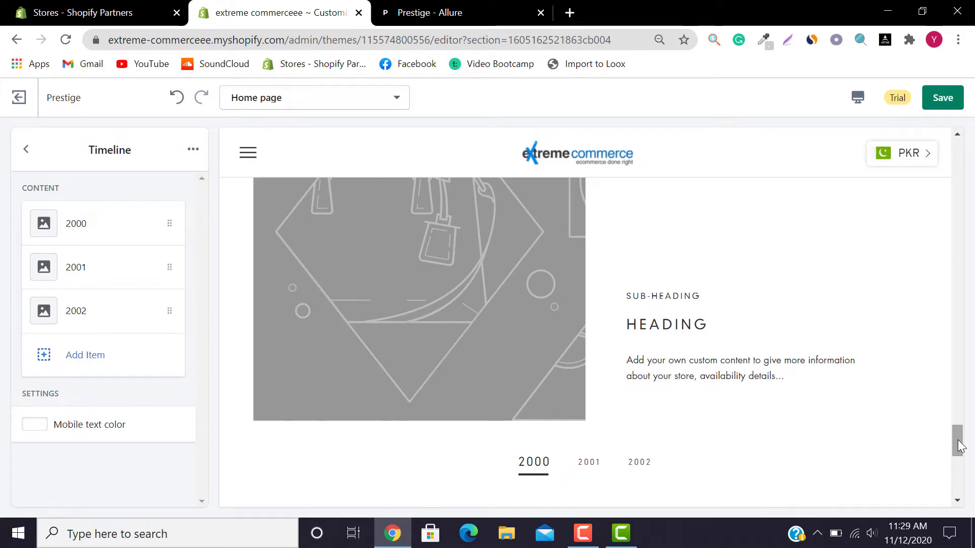
- Examine the image, sub-heading, heading and text of the 2013 timeline entry on the Prestige demo store
click(450, 2)
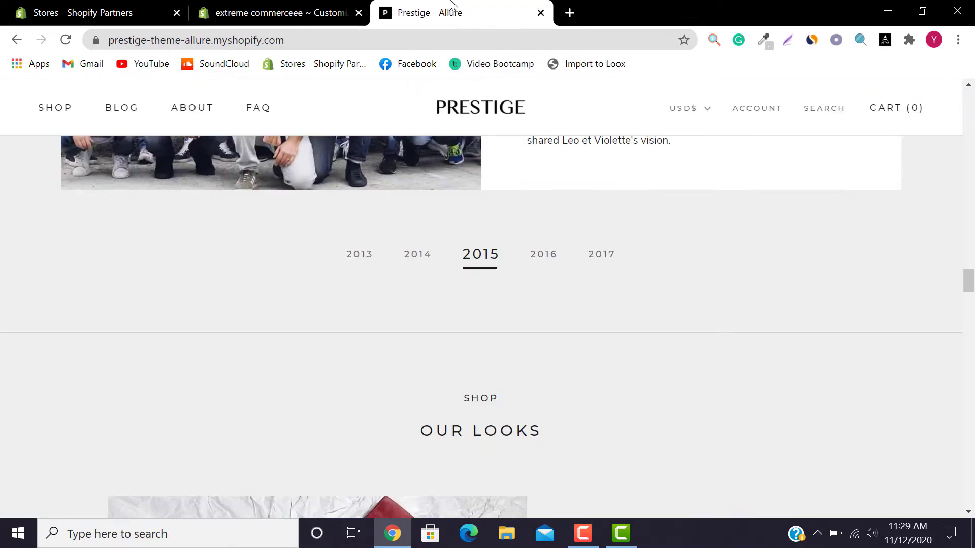
click(360, 254)
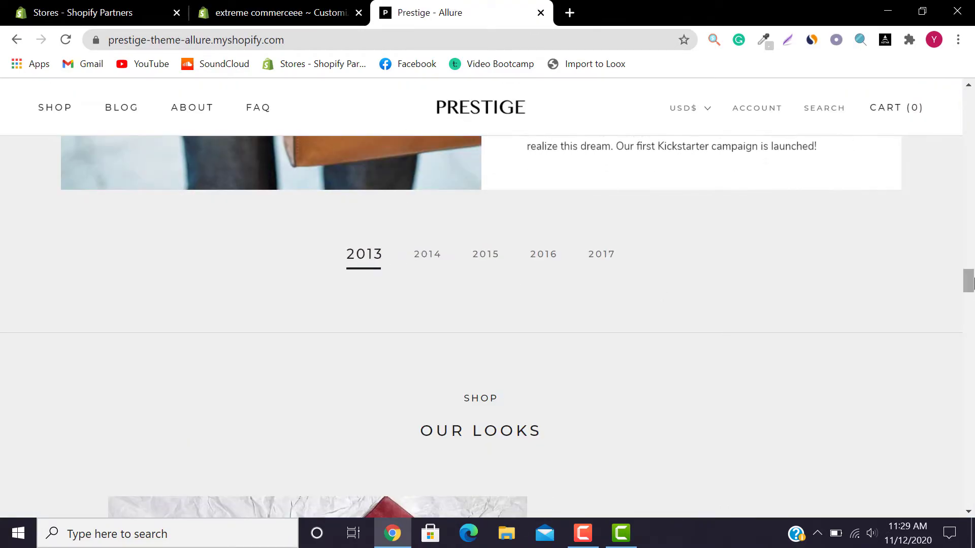
scroll(972, 274, up, 7)
scroll(630, 315, down, 1)
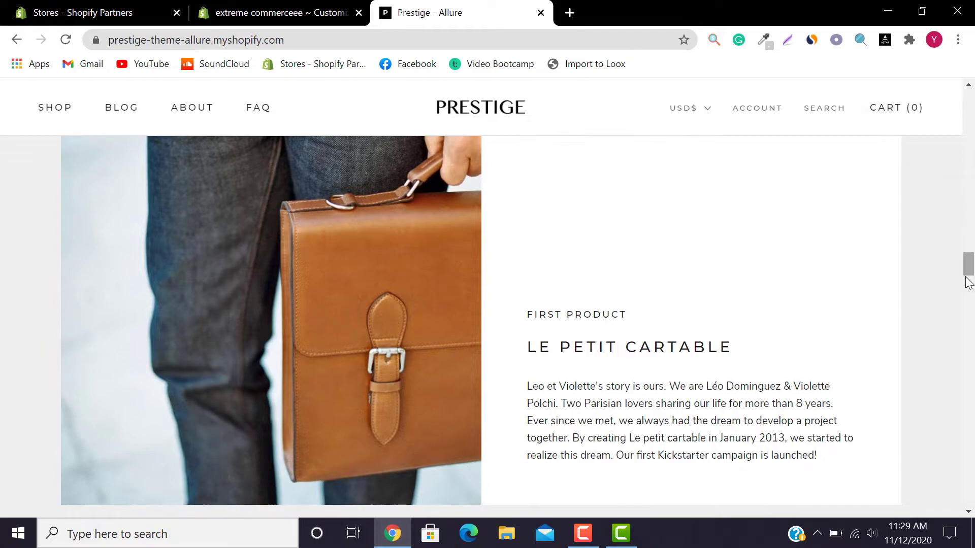
drag(630, 314, 821, 468)
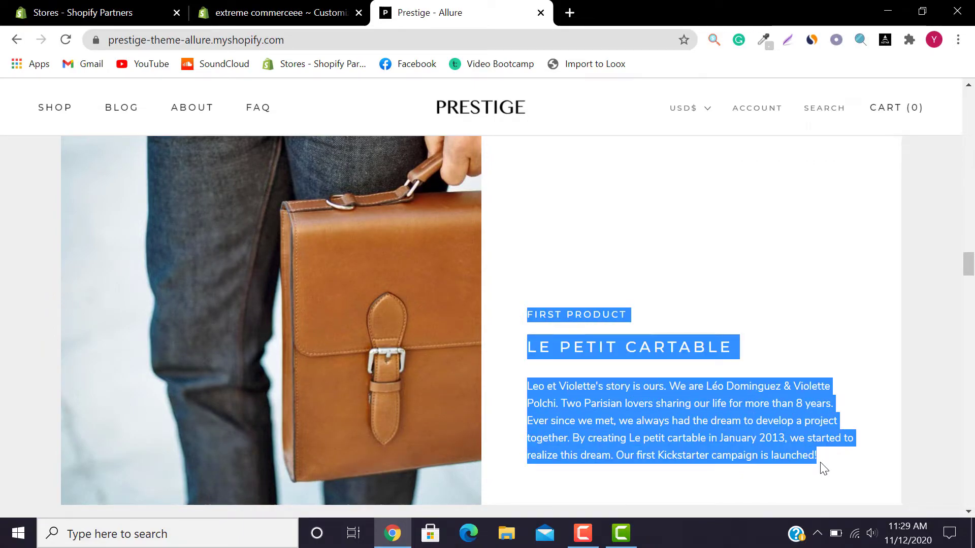
click(345, 11)
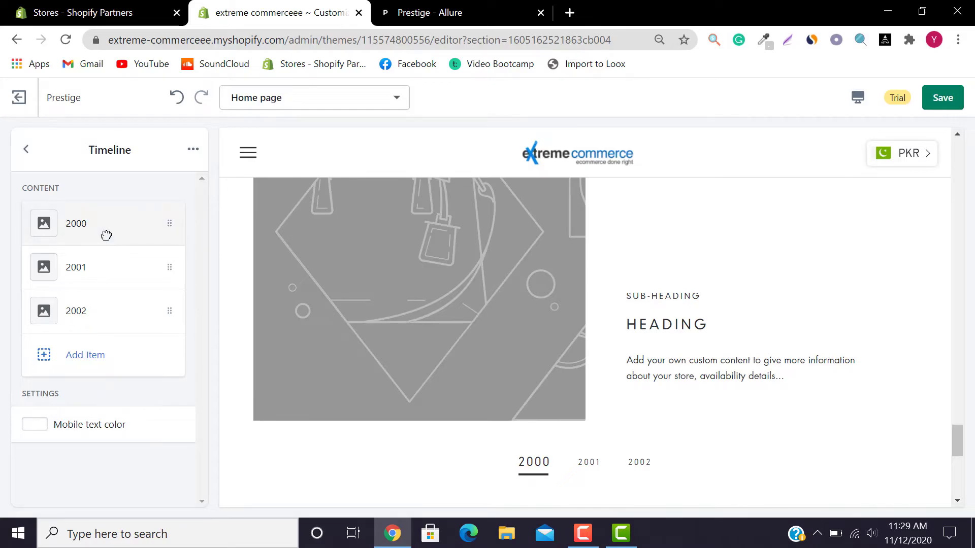
- Upload the Step-1_1000x briefcase image for the first Timeline item, checking it against the 2013 entry on the Prestige demo store
click(107, 241)
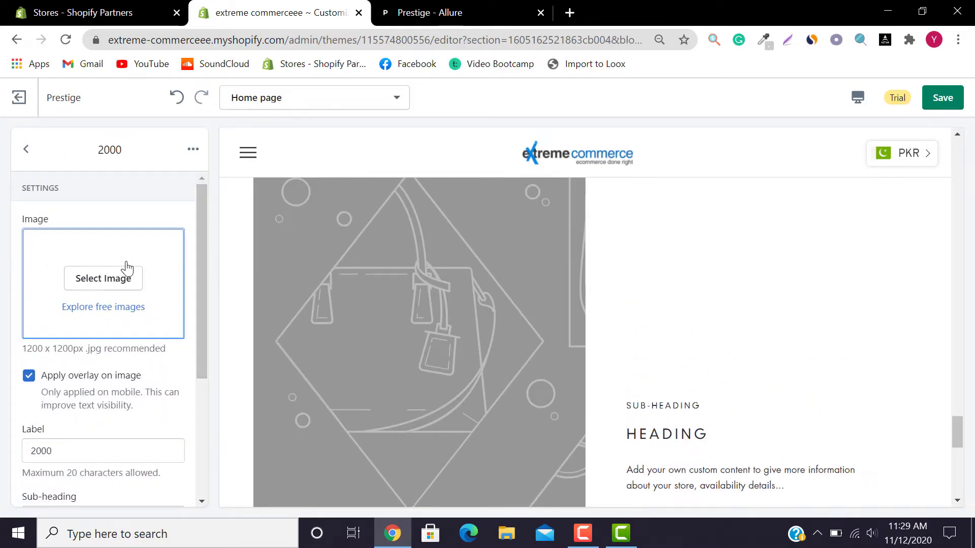
click(113, 283)
click(87, 266)
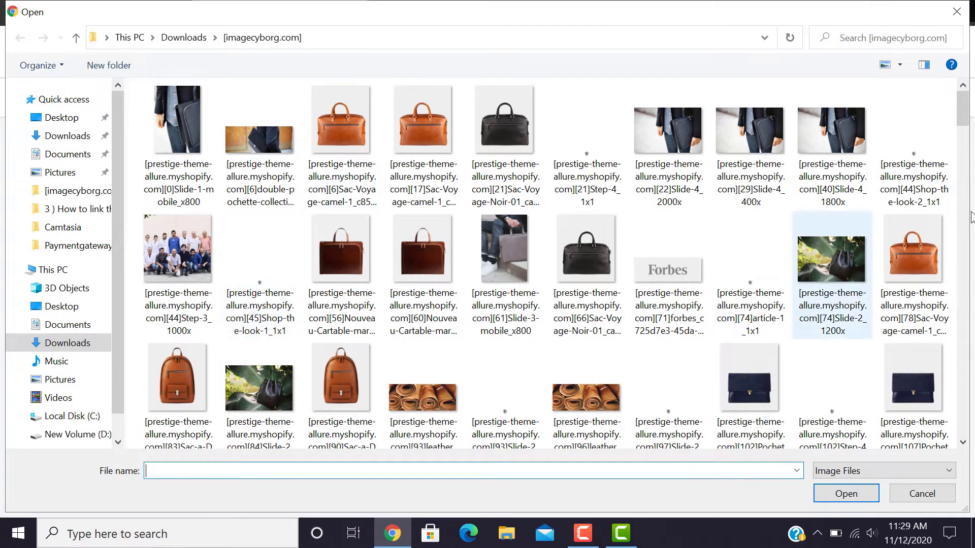
drag(964, 112, 963, 152)
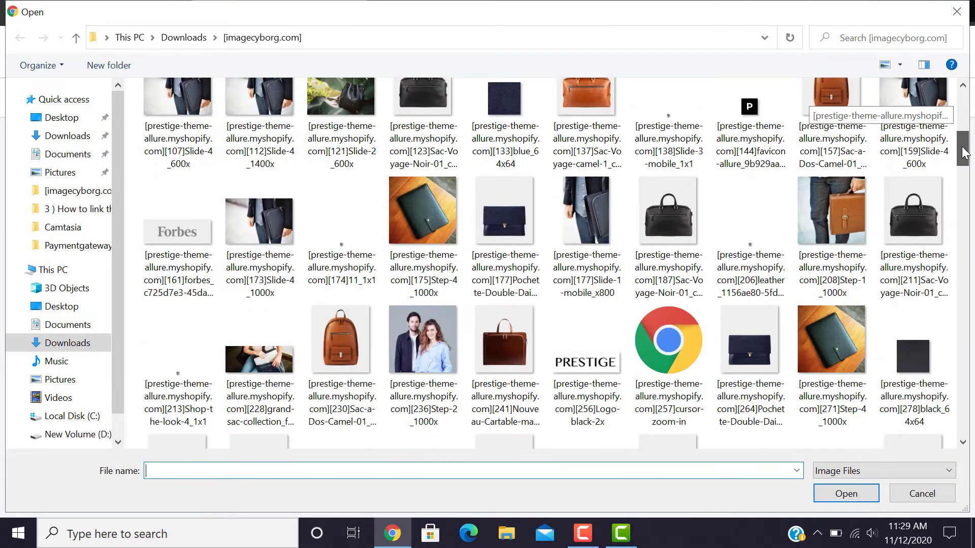
click(846, 203)
click(844, 497)
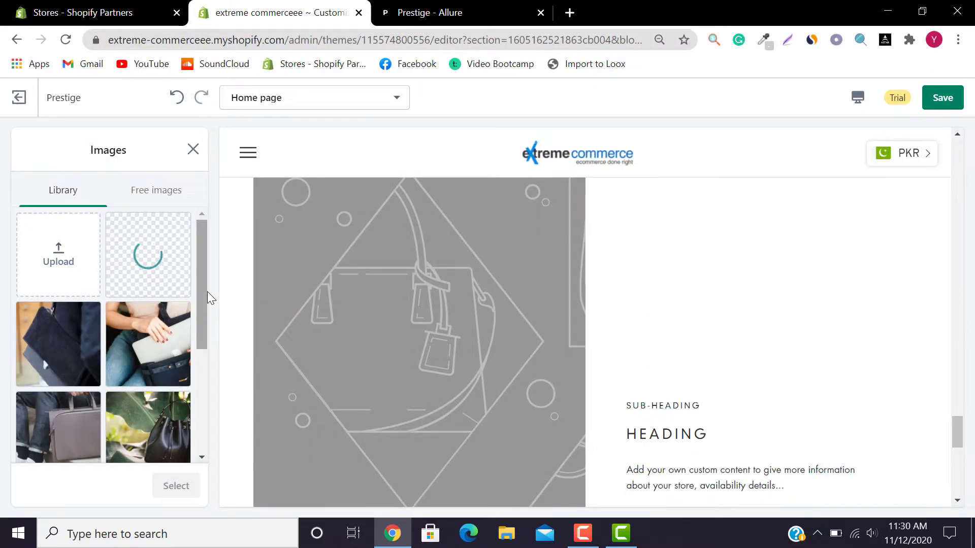
click(403, 17)
click(823, 218)
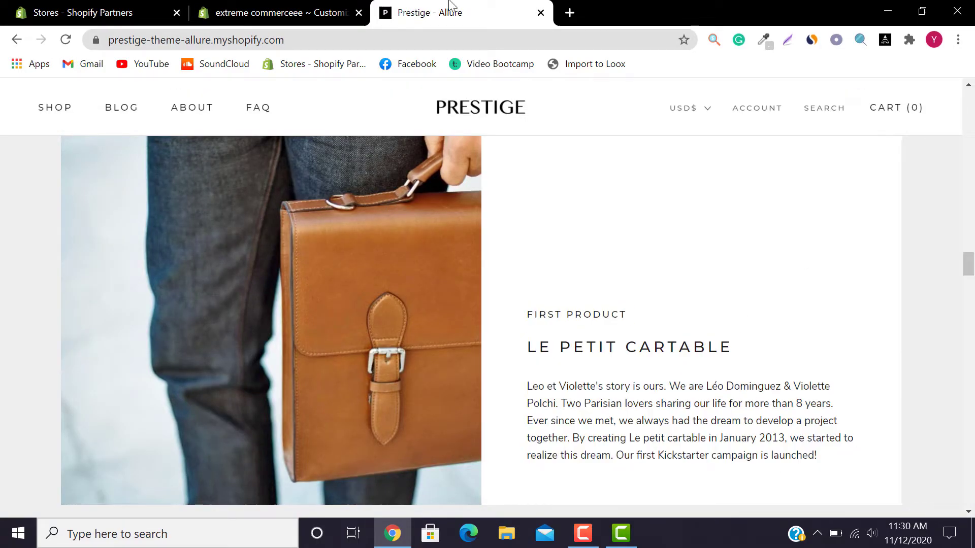
click(294, 7)
click(182, 485)
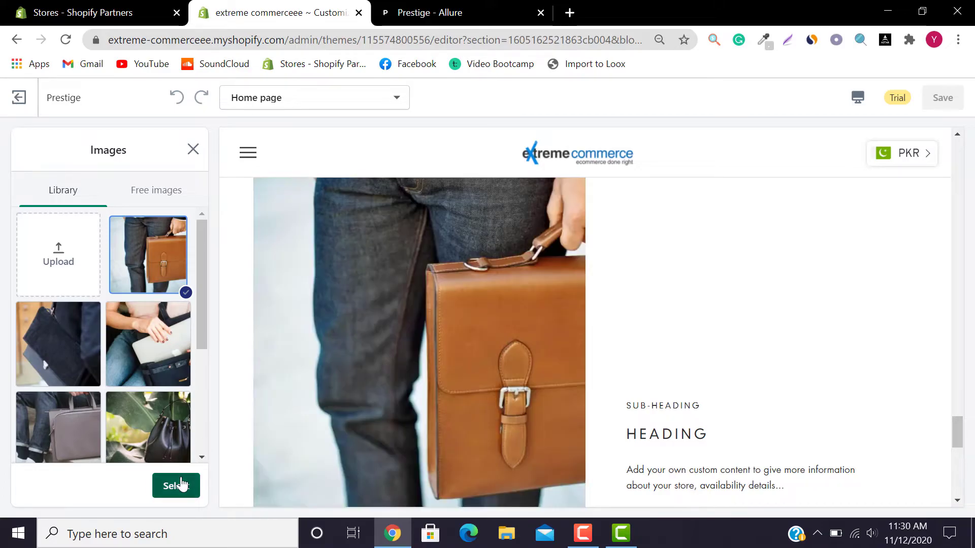
- Set the first Timeline item's label to 2013
drag(202, 274, 203, 368)
double_click(70, 302)
text(2013)
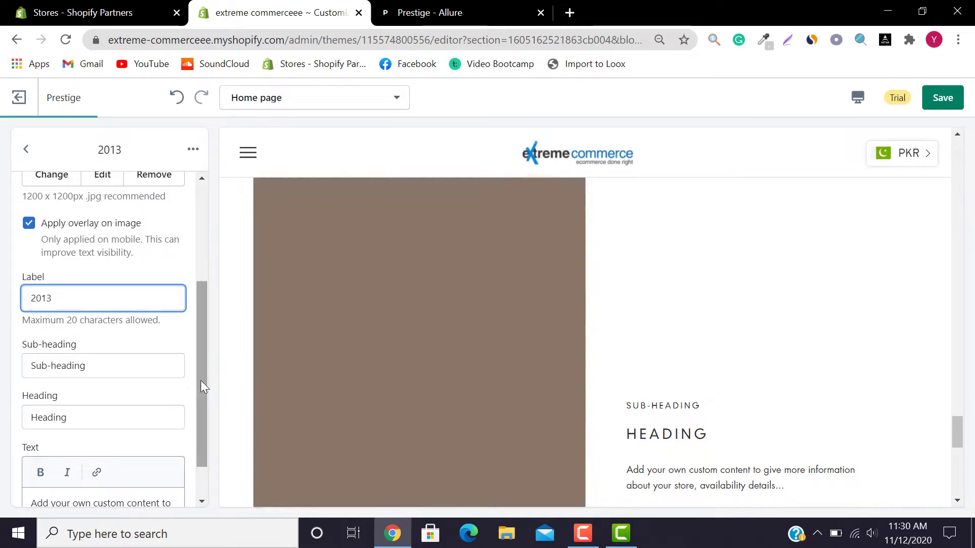
- Replace the 2013 item's placeholder text with the sub-heading, heading and description copied from the Prestige demo store's 2013 entry
drag(201, 391, 199, 420)
key(ctrl+a)
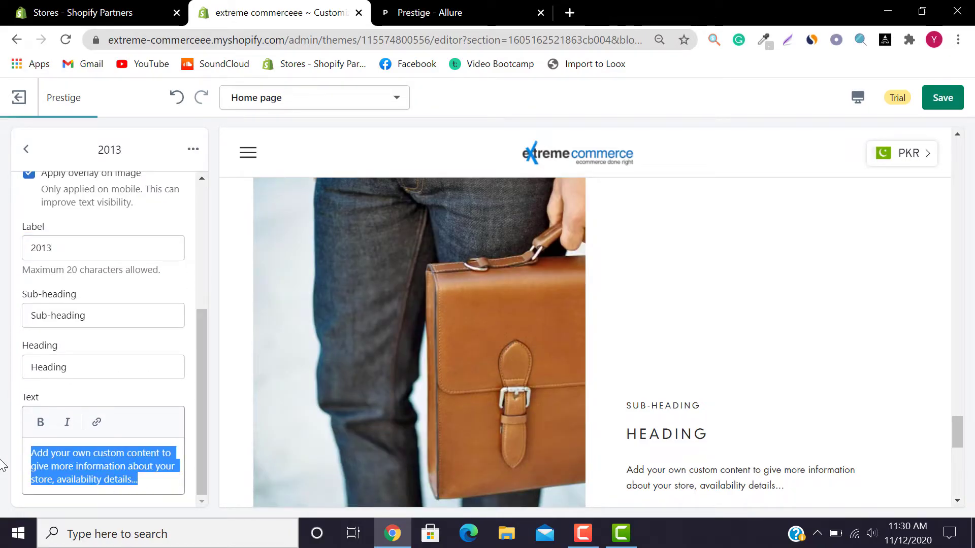
text(FIRST PRODUCTLE PETIT CARTABLE Leo et Violette's story is ours. We are Léo Dominguez & Violette Polchi. Two Parisian lovers sharing our life for more than 8 years. Ever since we met, we always had the dream to develop a project together. By creating Le petit cartable in January 2013, we started to realize this dream. Our first Kickstarter campaign is launched!)
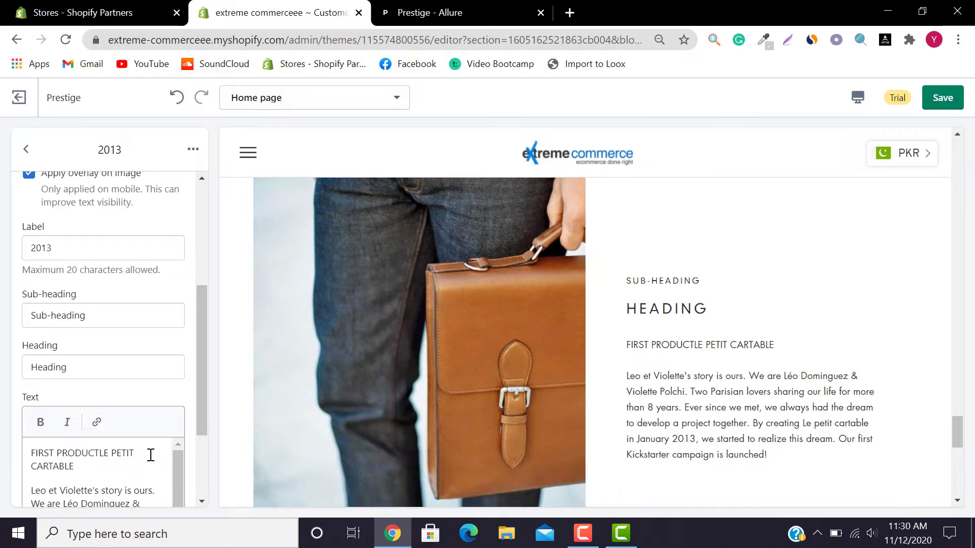
- Move "FIRST PRODUCTLE PETIT" out of the 2013 item's text and into its sub-heading
click(453, 5)
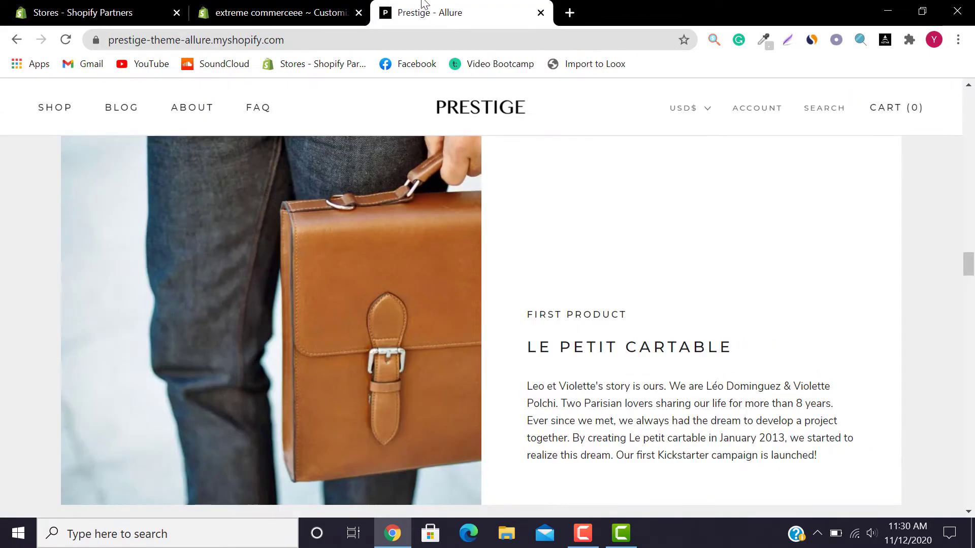
click(279, 13)
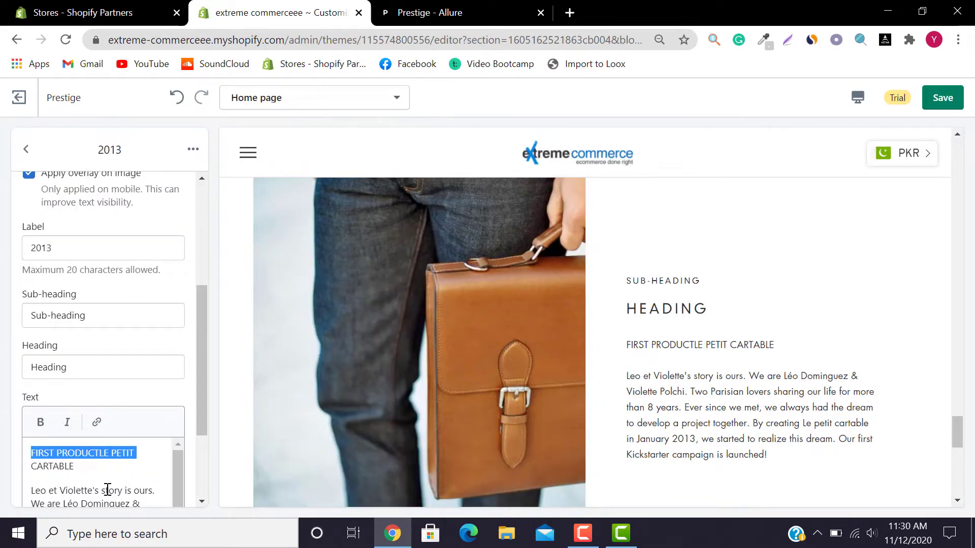
key(BackSpace)
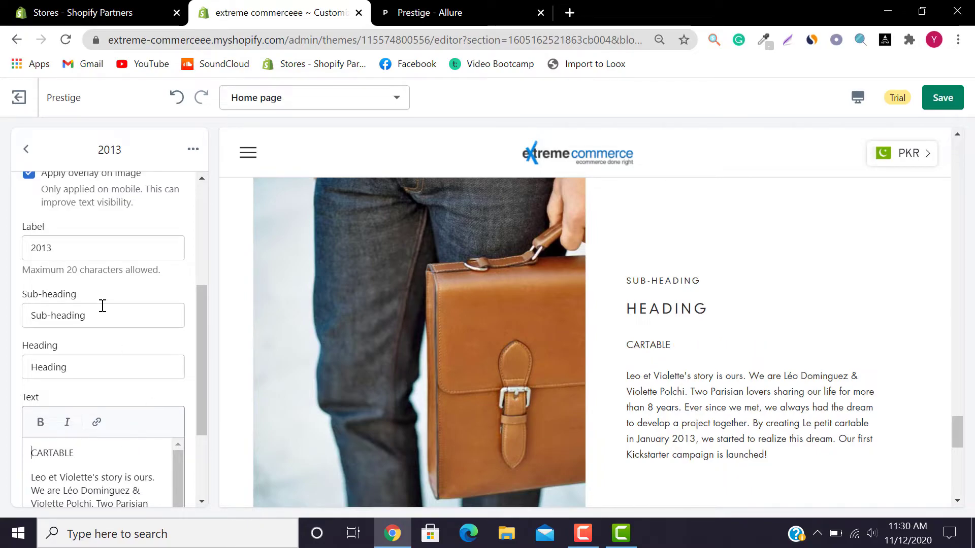
click(416, 5)
click(279, 12)
drag(85, 316, 3, 325)
text(FIRST PRODUCTLE PETIT)
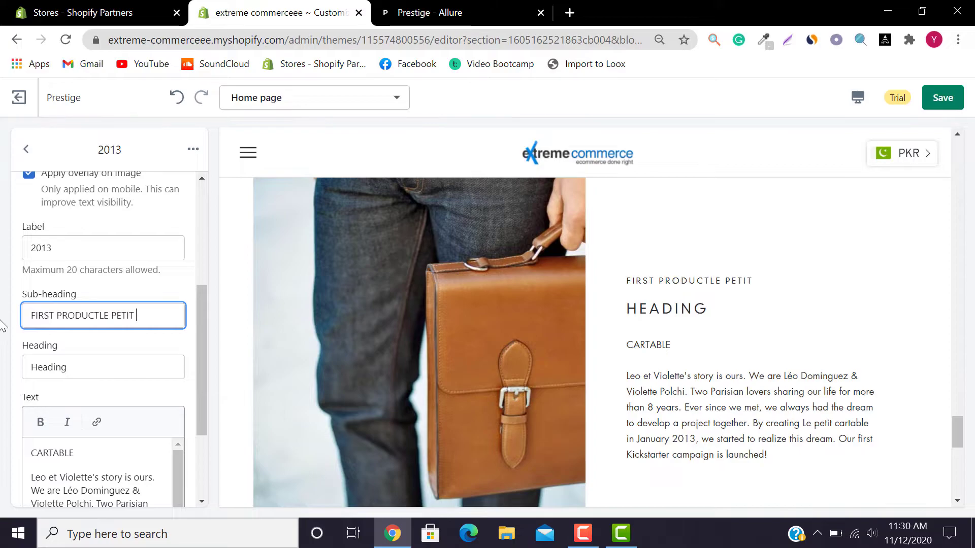
- Set the 2013 item's heading to LE PETIT CARTABLE, copied from the Prestige demo store, and return to the Timeline section's items
click(450, 5)
drag(759, 349, 524, 341)
key(ctrl+c)
click(134, 7)
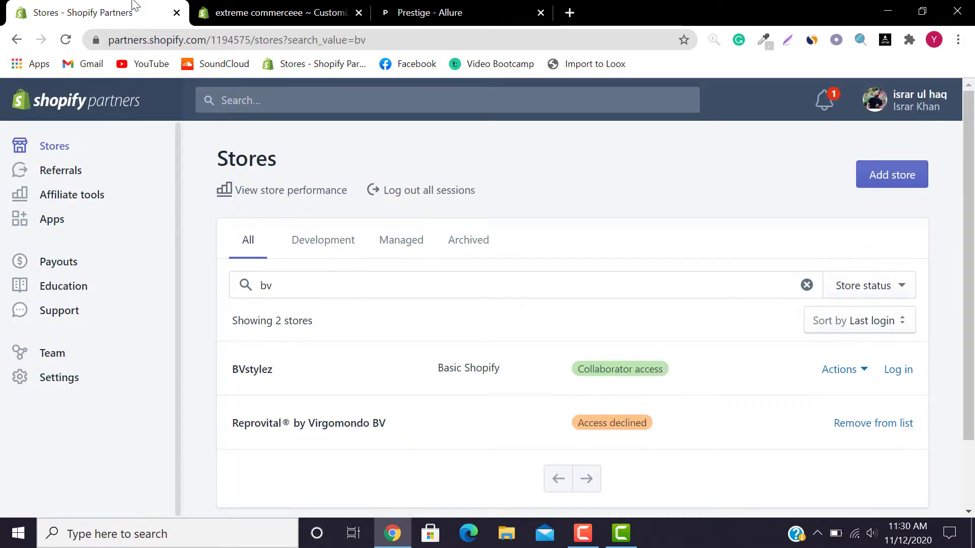
click(226, 7)
key(Tab)
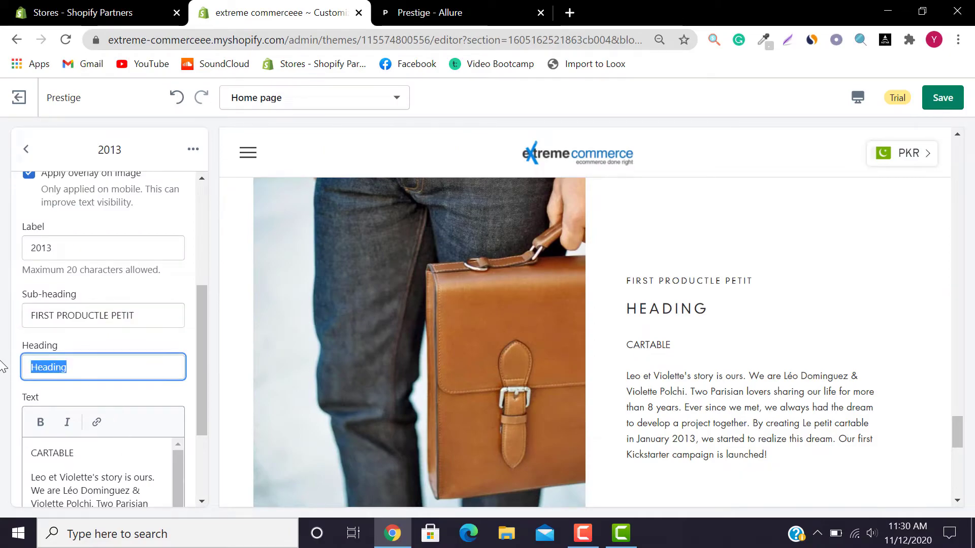
key(ctrl+v)
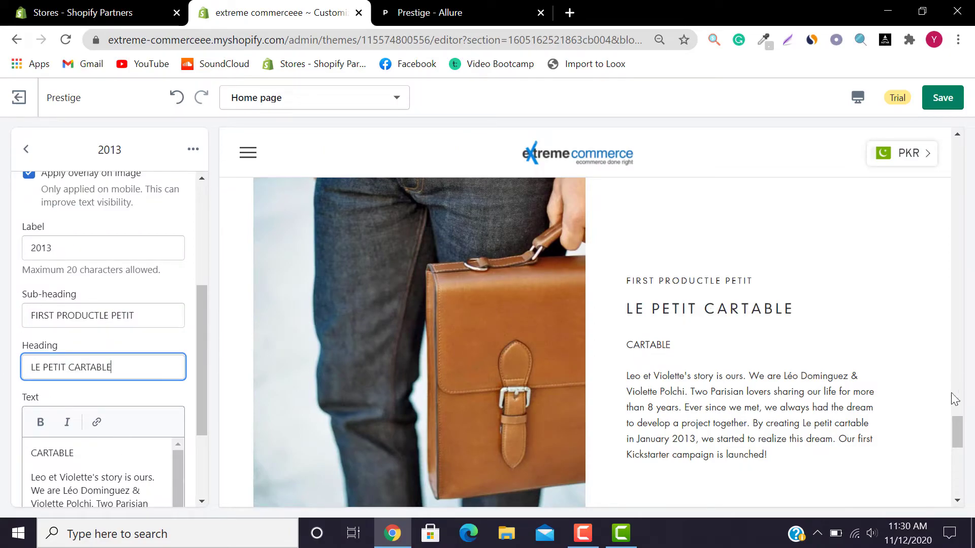
scroll(957, 429, down, 3)
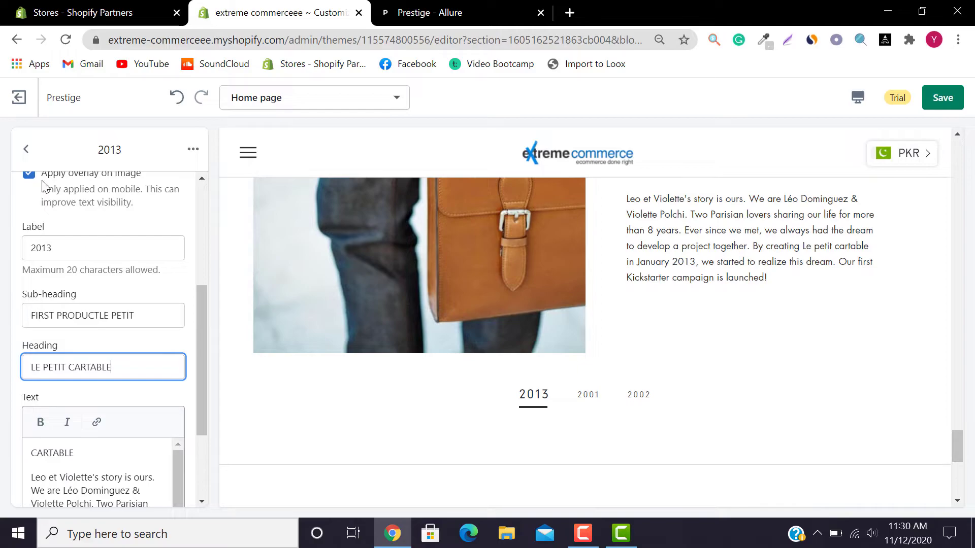
click(26, 149)
- Upload the Step-2_1000x couple image for the 2001 Timeline item, matching the 2014 entry on the Prestige demo store
click(465, 11)
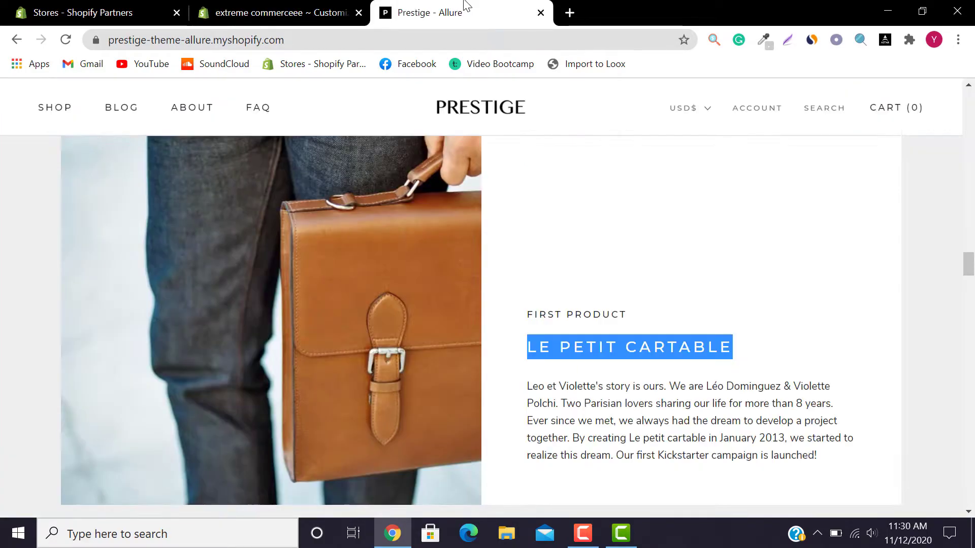
scroll(973, 277, down, 2)
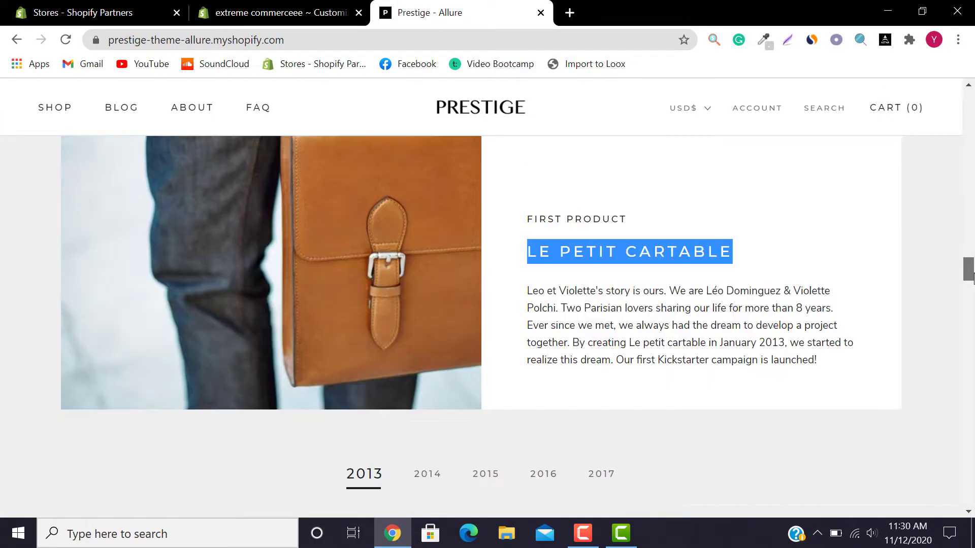
click(421, 475)
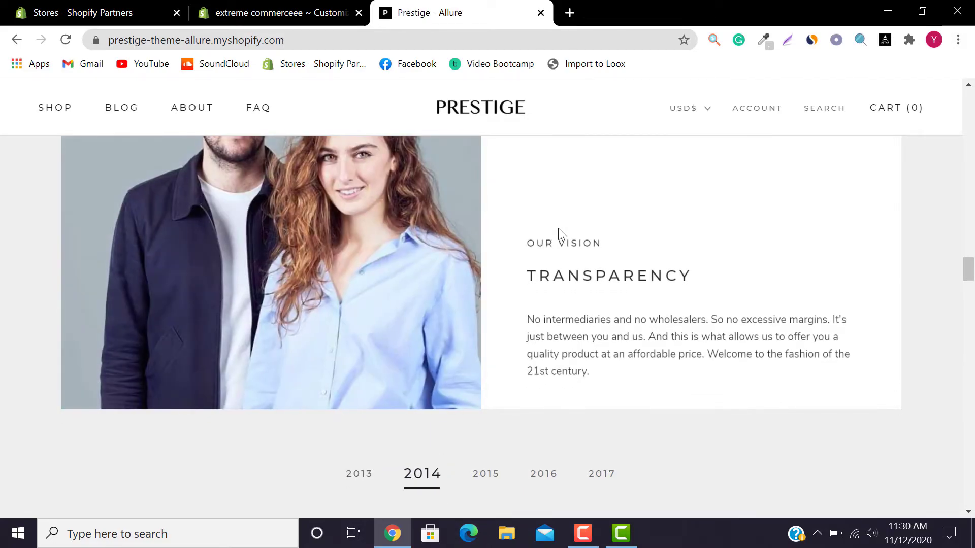
click(327, 12)
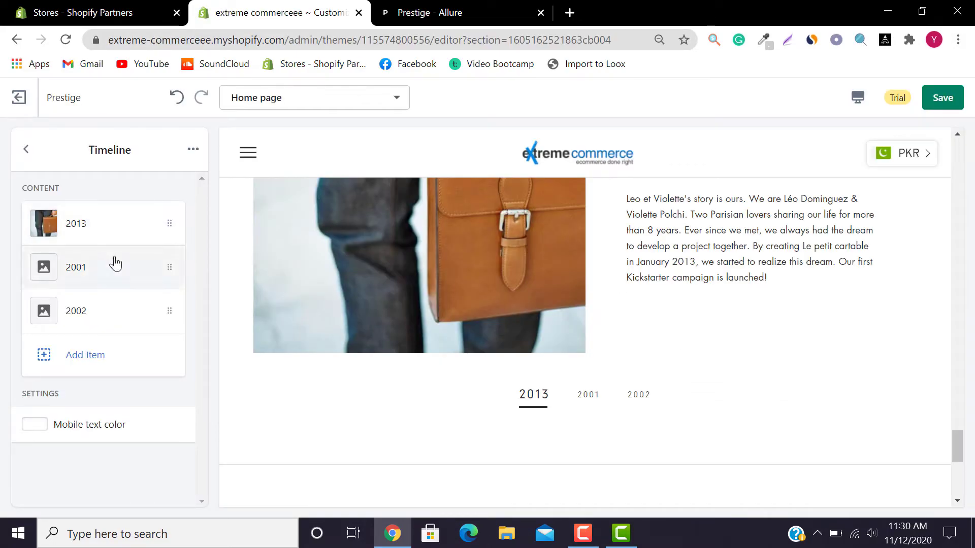
click(112, 265)
click(83, 285)
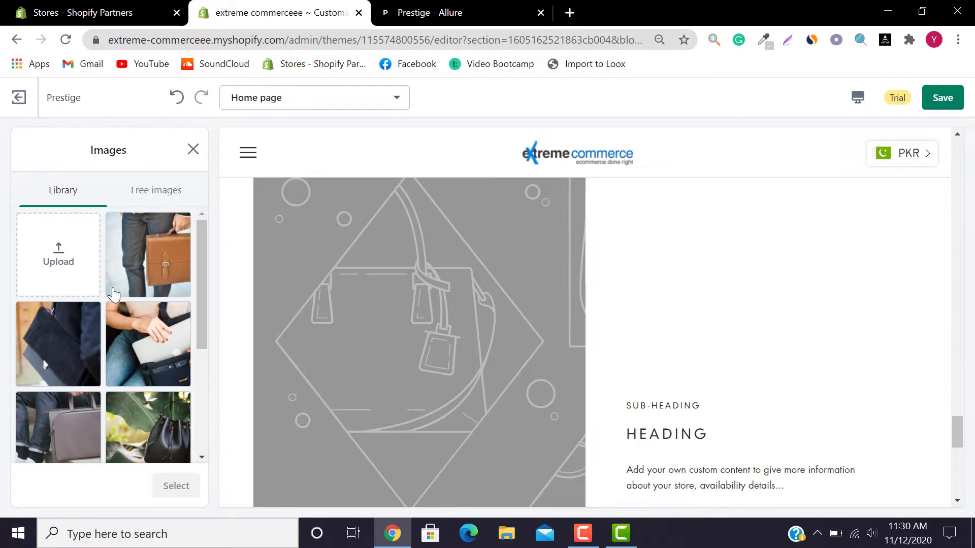
click(87, 270)
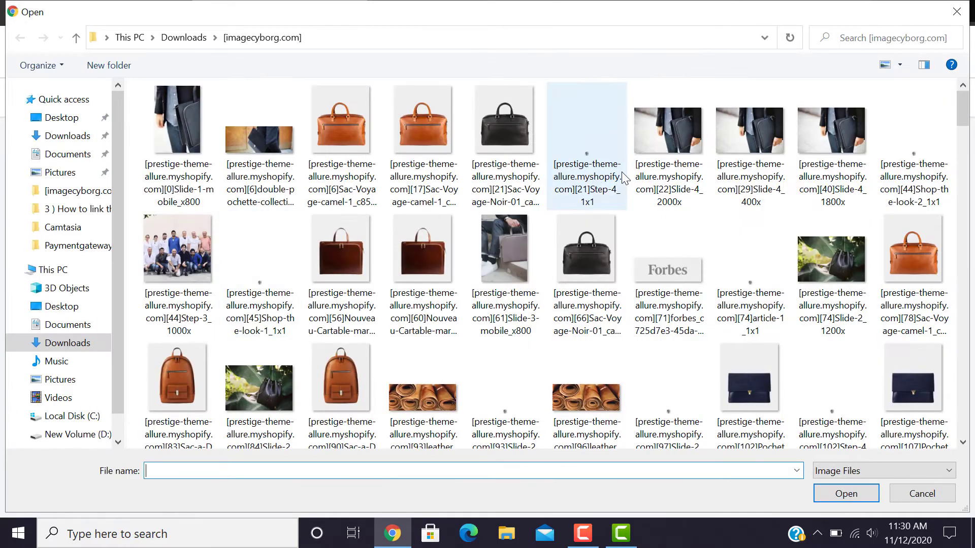
drag(969, 100, 969, 167)
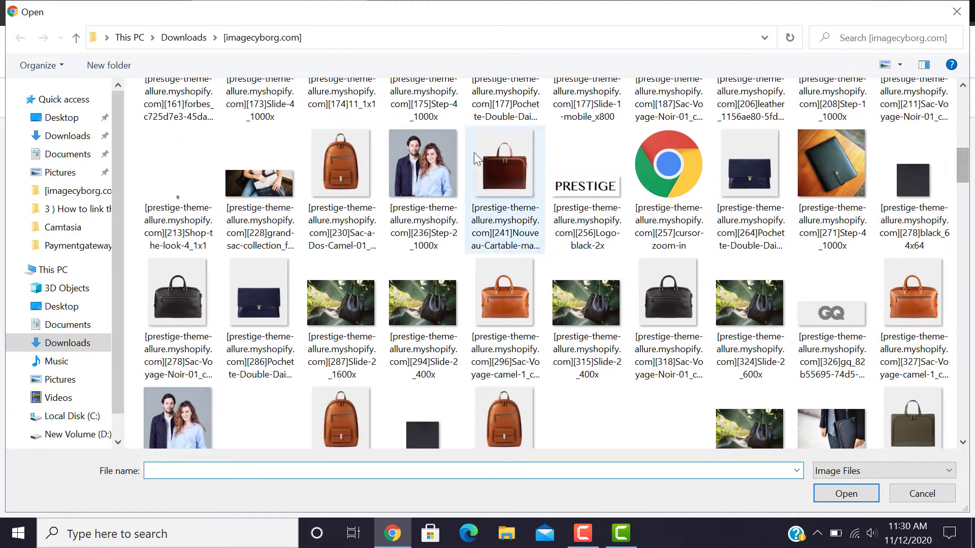
click(423, 172)
click(845, 494)
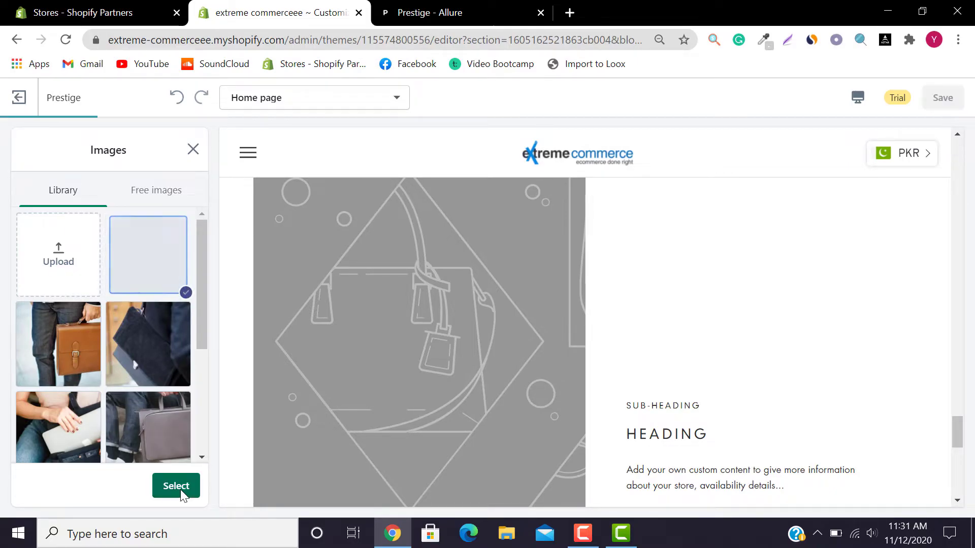
click(176, 487)
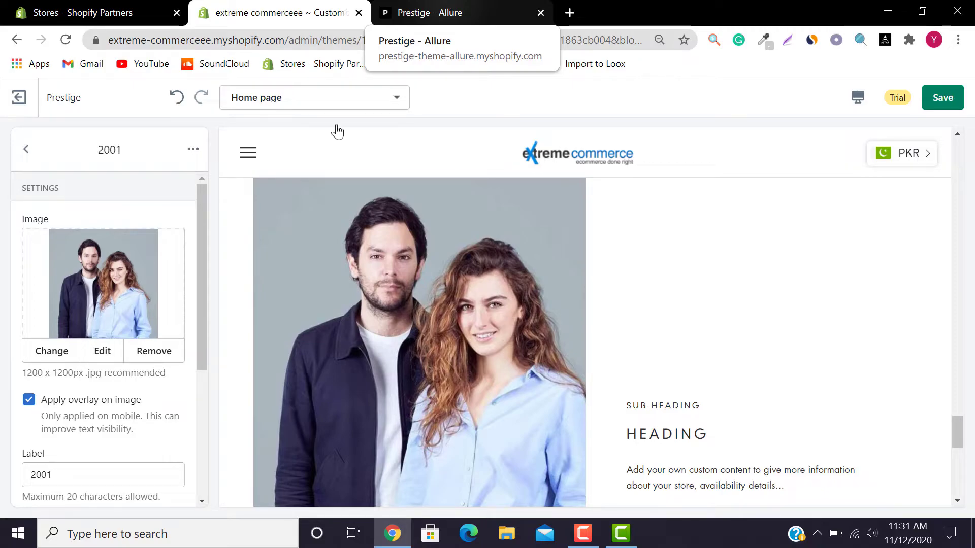
- Review the second Timeline item's recommended image size and set its label to 2014
drag(28, 374, 80, 387)
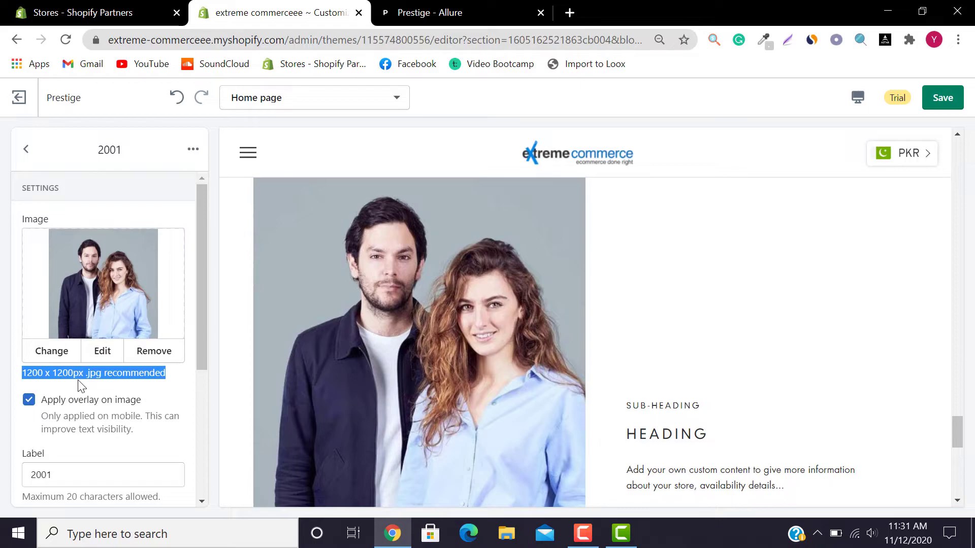
drag(204, 335, 203, 381)
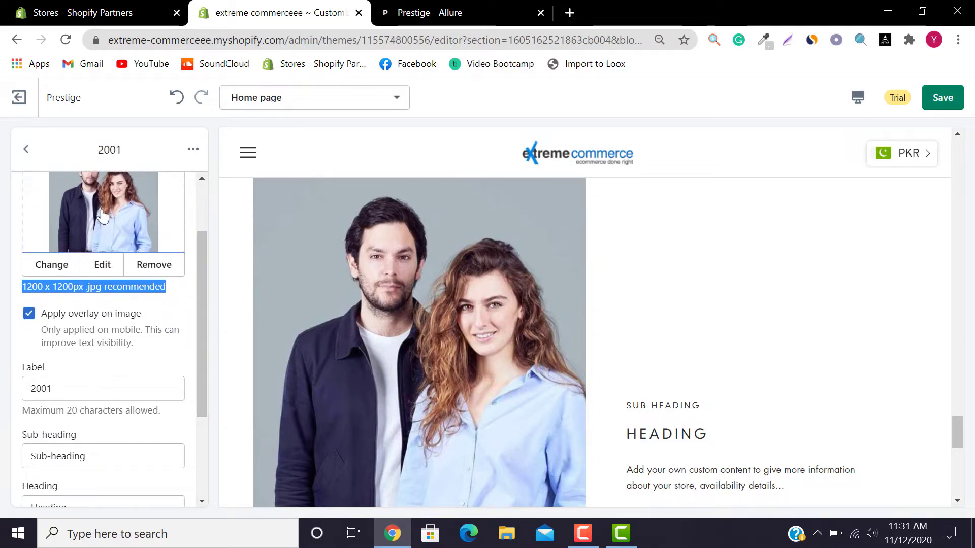
click(2, 271)
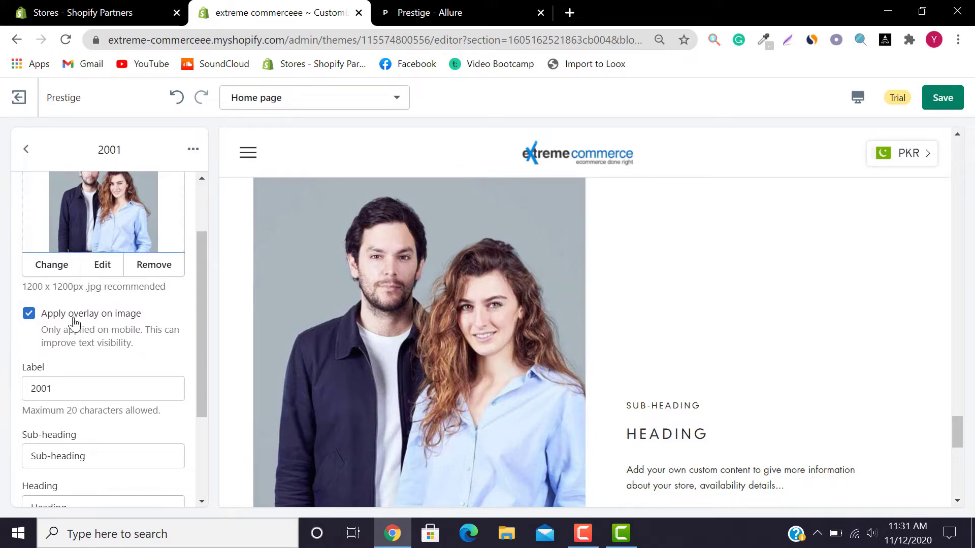
drag(87, 387, 5, 391)
text(2014)
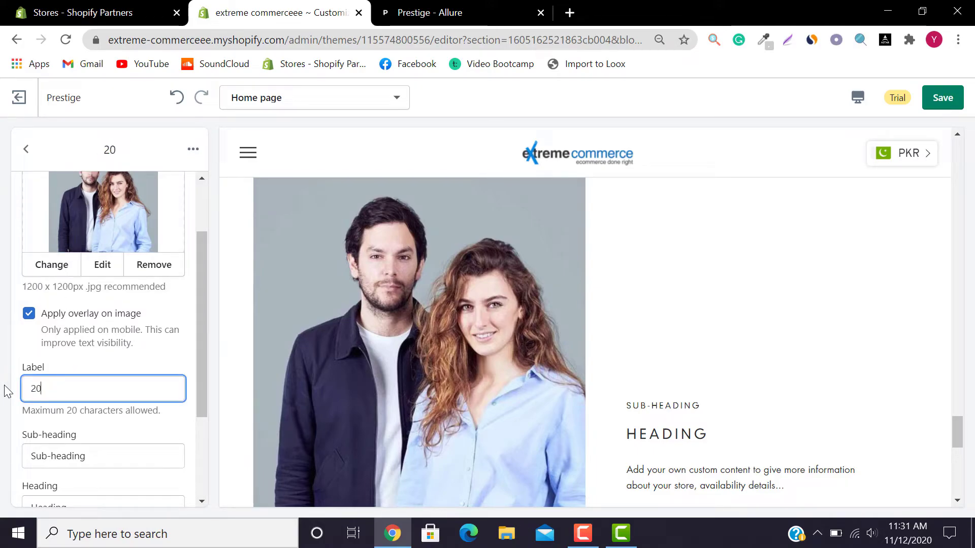
- Set the 2014 item's sub-heading to "our vision" and return to the 2014 entry on the Prestige demo store
scroll(203, 379, down, 2)
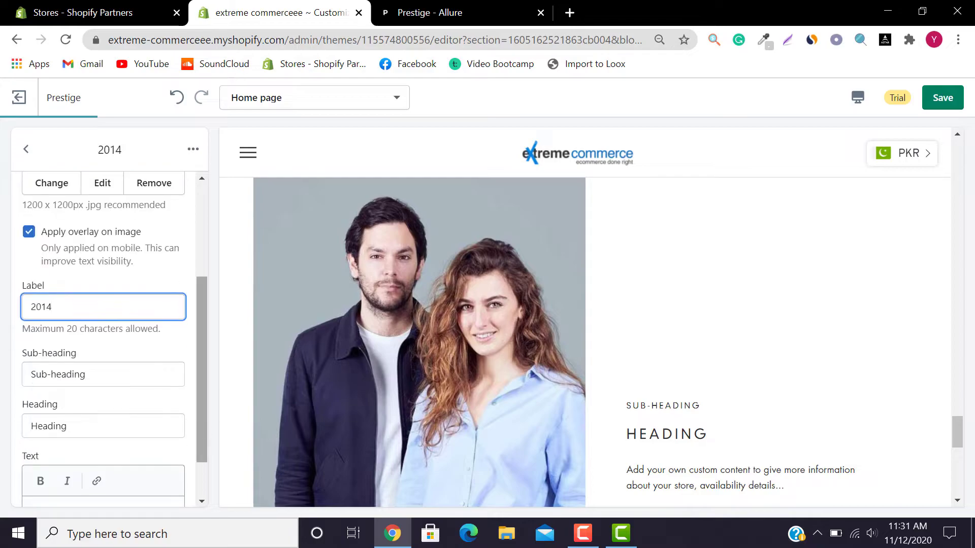
click(427, 13)
drag(561, 236, 619, 249)
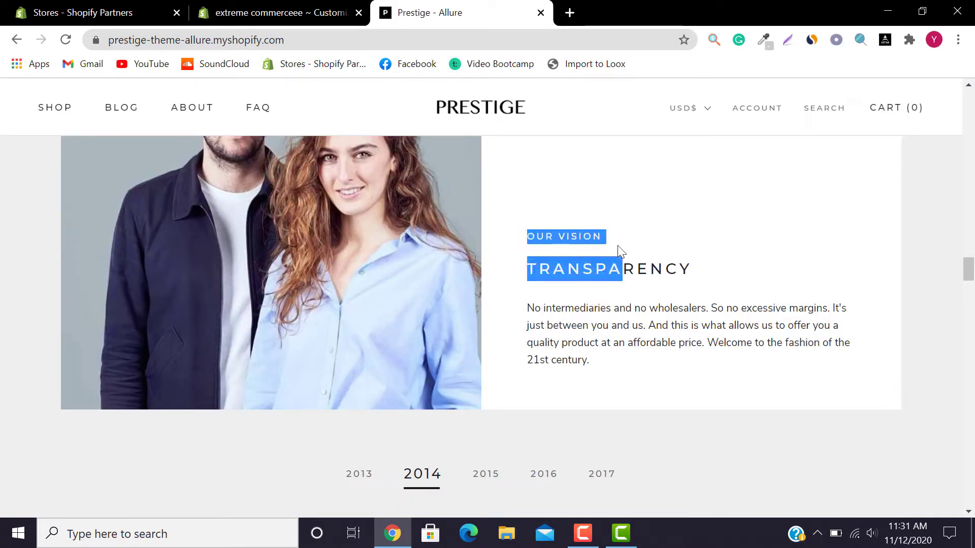
click(617, 247)
click(280, 12)
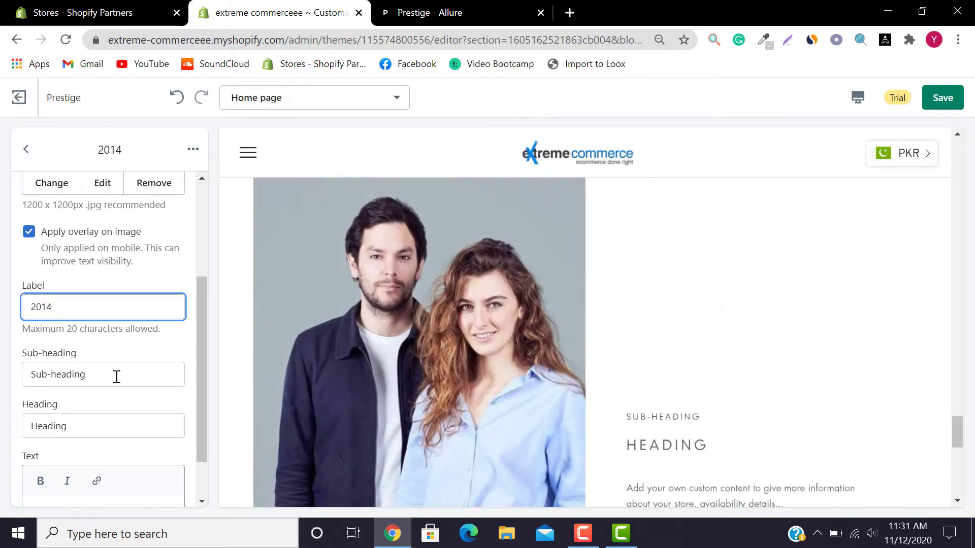
drag(117, 376, 1, 360)
text(our vision)
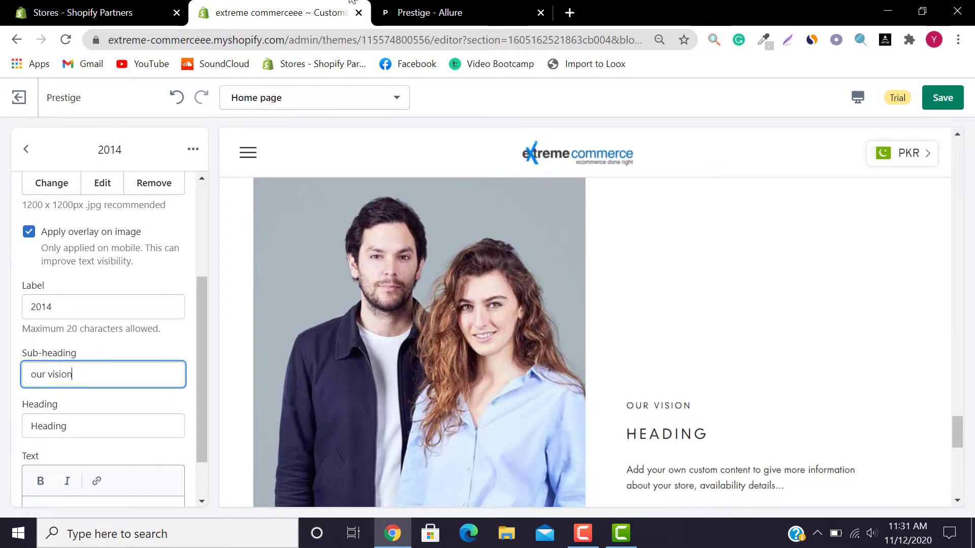
click(460, 9)
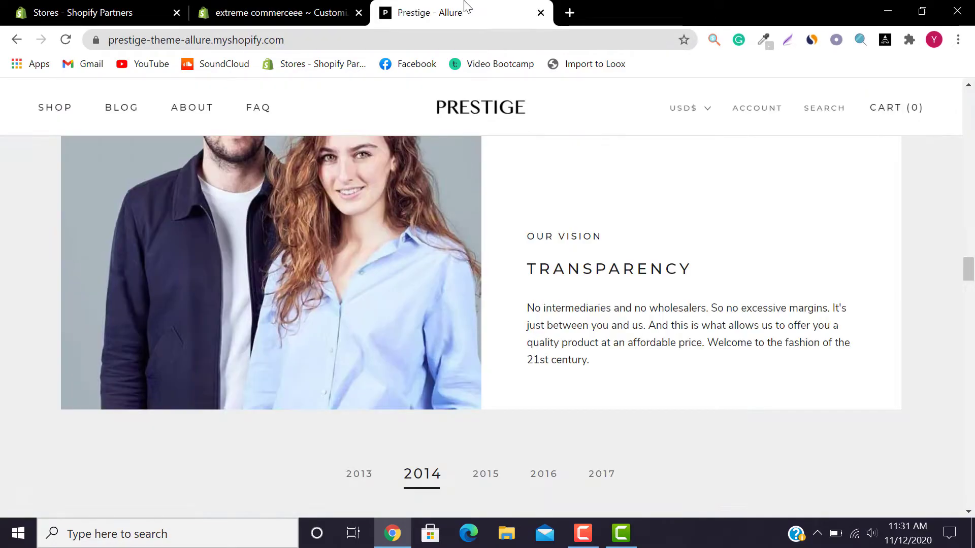
- Set the 2014 item's heading to TRANSPARENCY, copied from the 2014 entry on the Prestige demo store
double_click(626, 262)
key(ctrl+c)
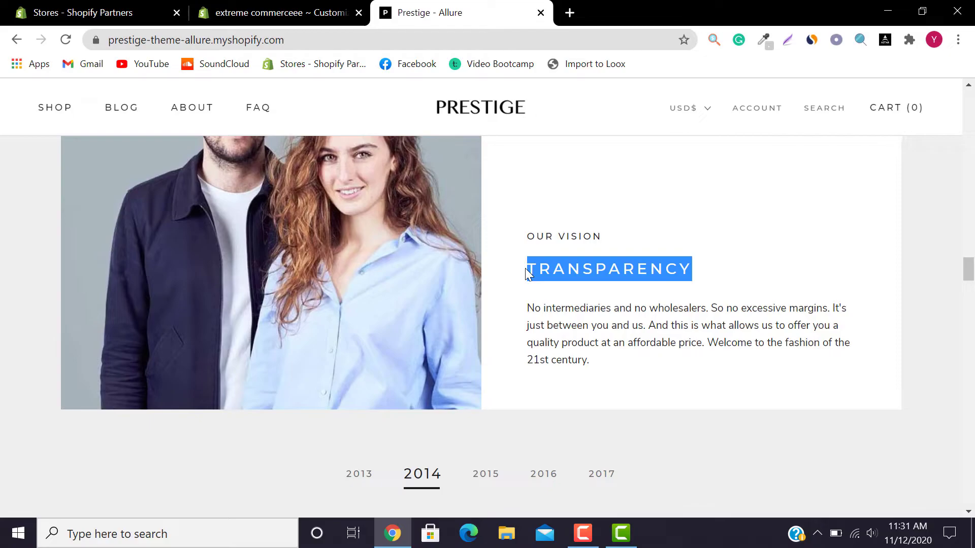
click(354, 5)
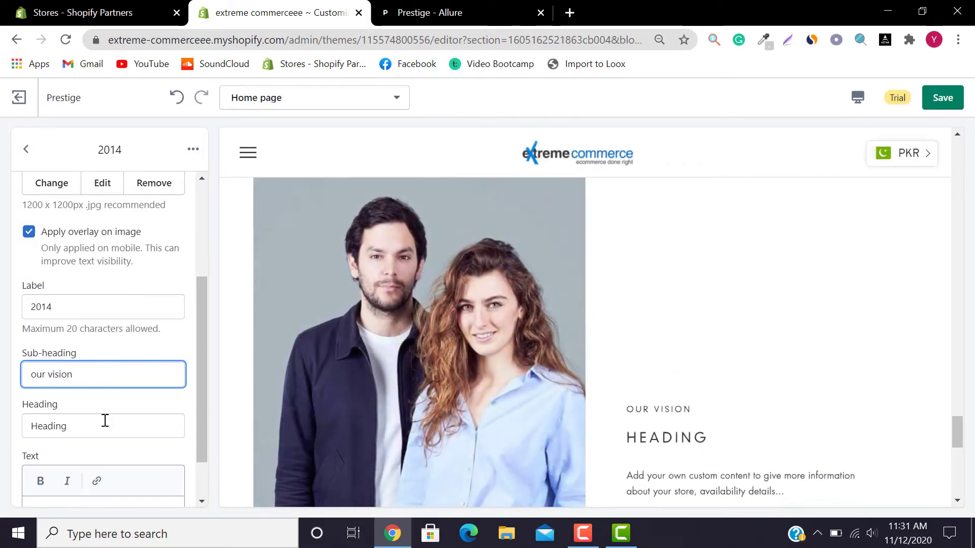
drag(96, 427, 0, 443)
key(ctrl+v)
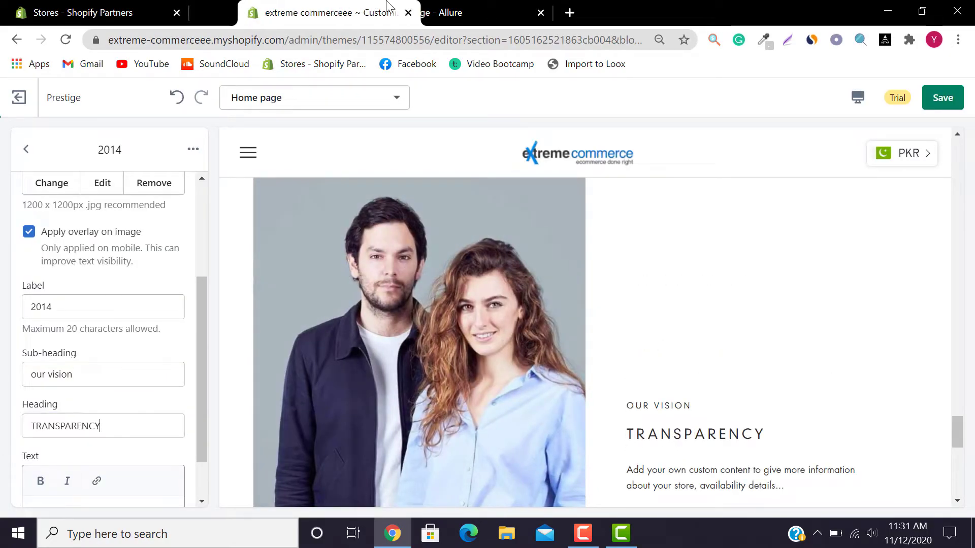
- Replace the 2014 item's text with the demo store's paragraph beginning "No intermediaries and no wholesalers" and save the changes
click(387, 7)
drag(588, 360, 495, 310)
key(ctrl+c)
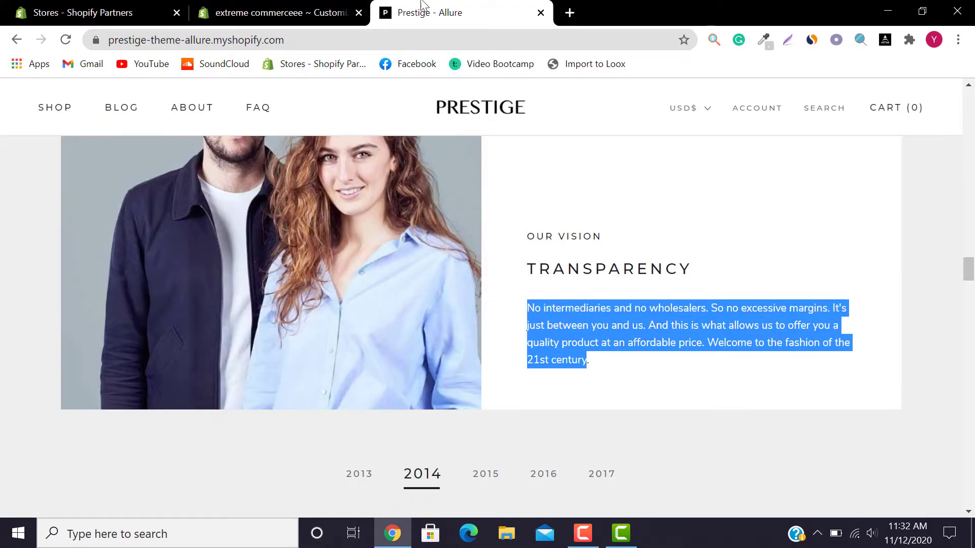
click(274, 12)
scroll(197, 354, down, 1)
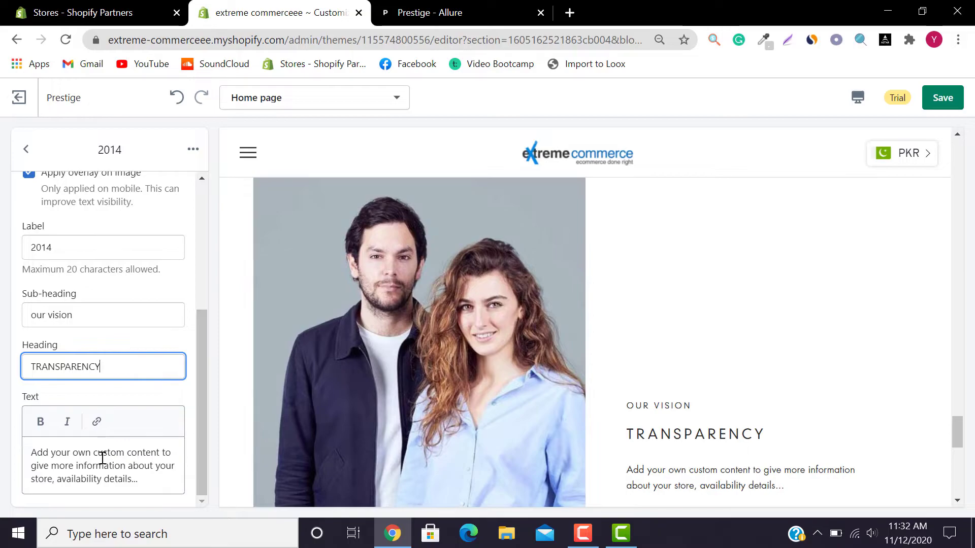
drag(133, 479, 1, 456)
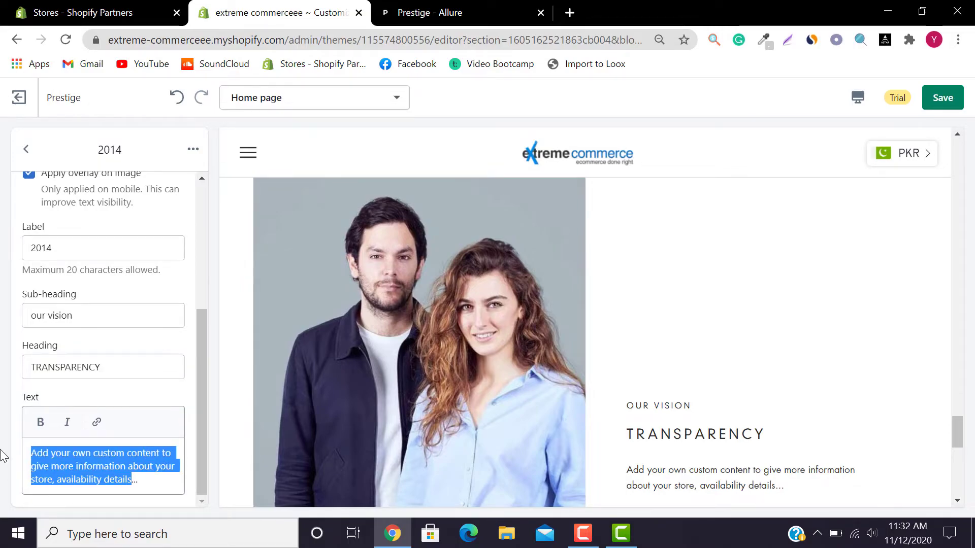
key(ctrl+v)
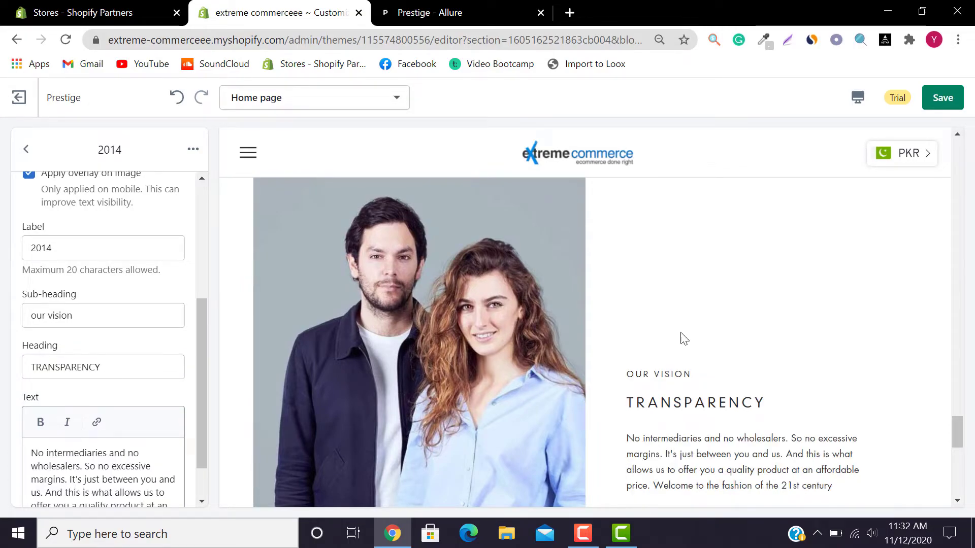
key(ctrl+s)
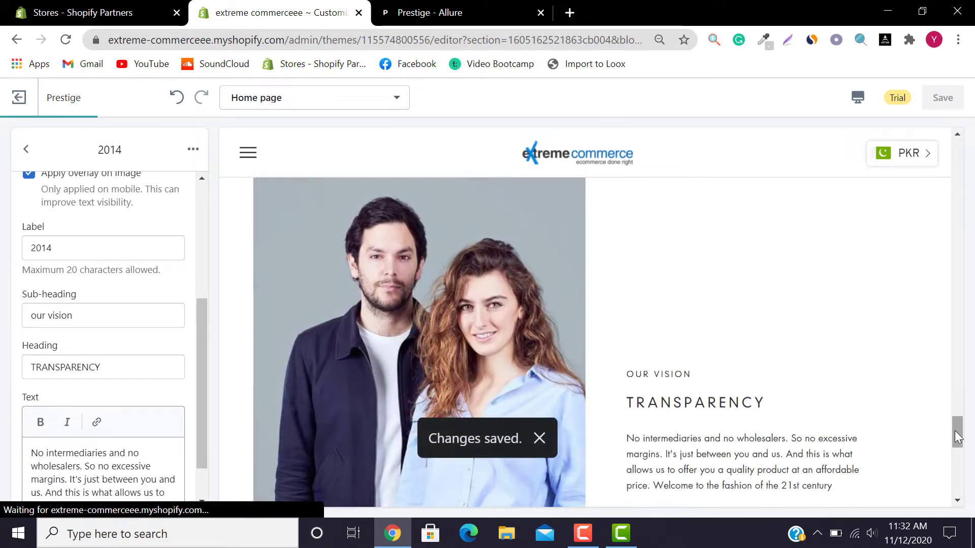
drag(958, 437, 959, 455)
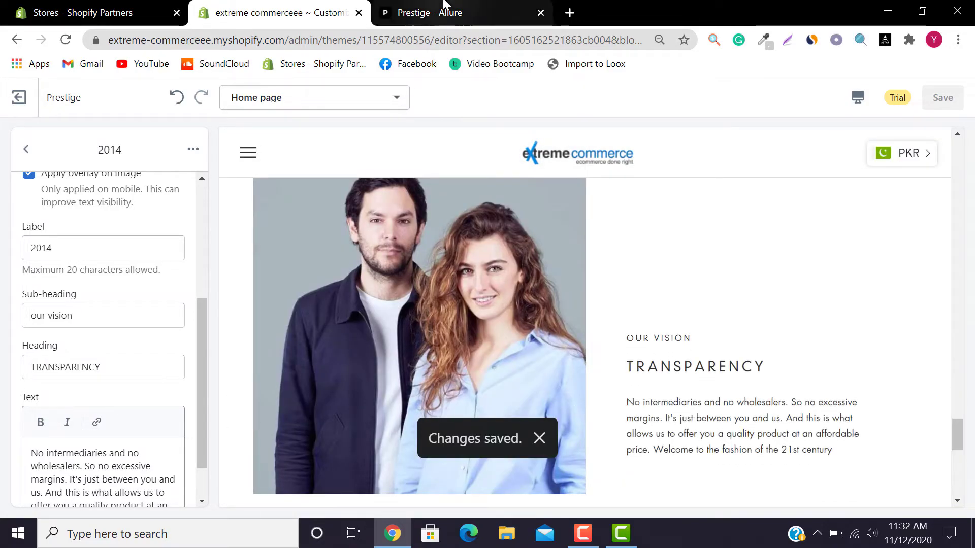
- Remove the 2002 item from the Timeline section, return to the section list and save the page
click(25, 149)
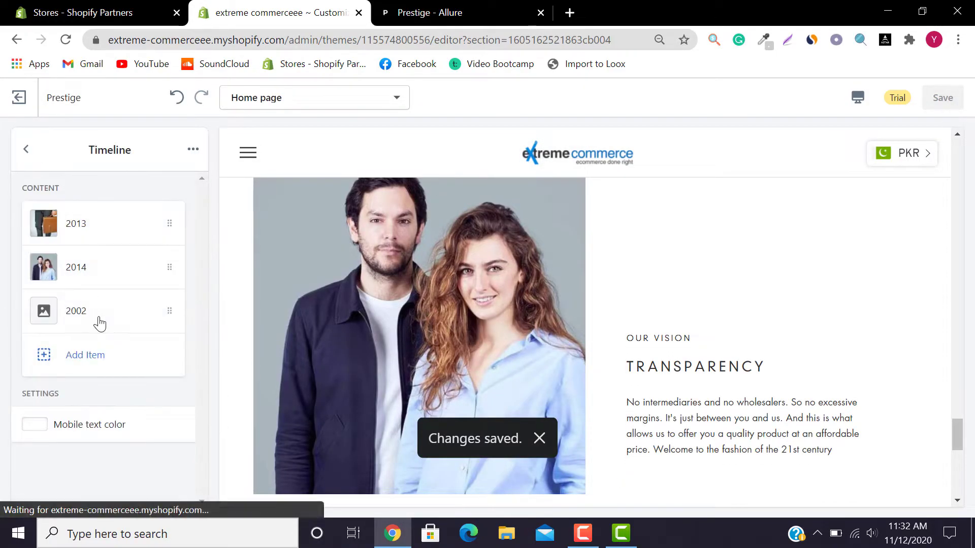
click(114, 306)
click(193, 149)
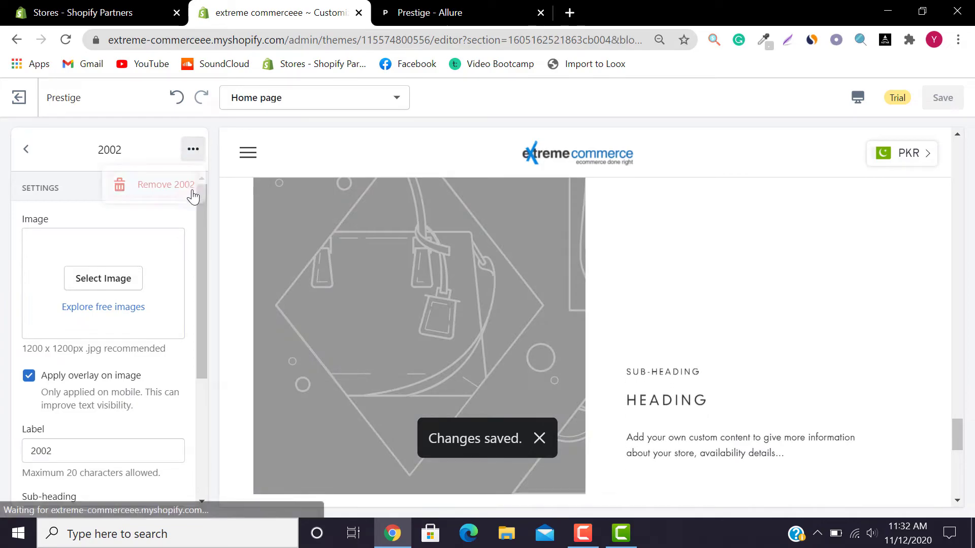
click(158, 187)
click(26, 148)
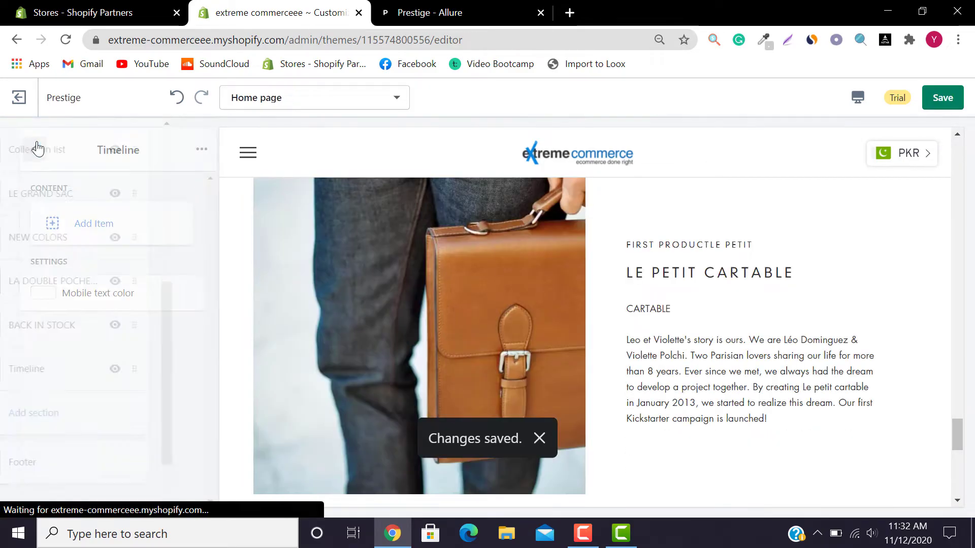
click(942, 98)
- Compare the timeline's years with the Prestige demo store and check which section follows the timeline there
click(402, 39)
click(416, 12)
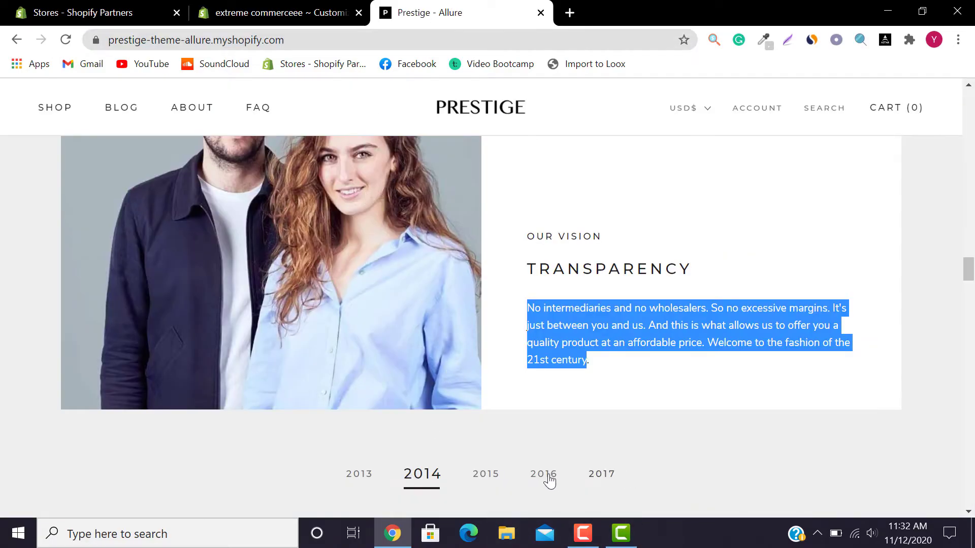
click(277, 12)
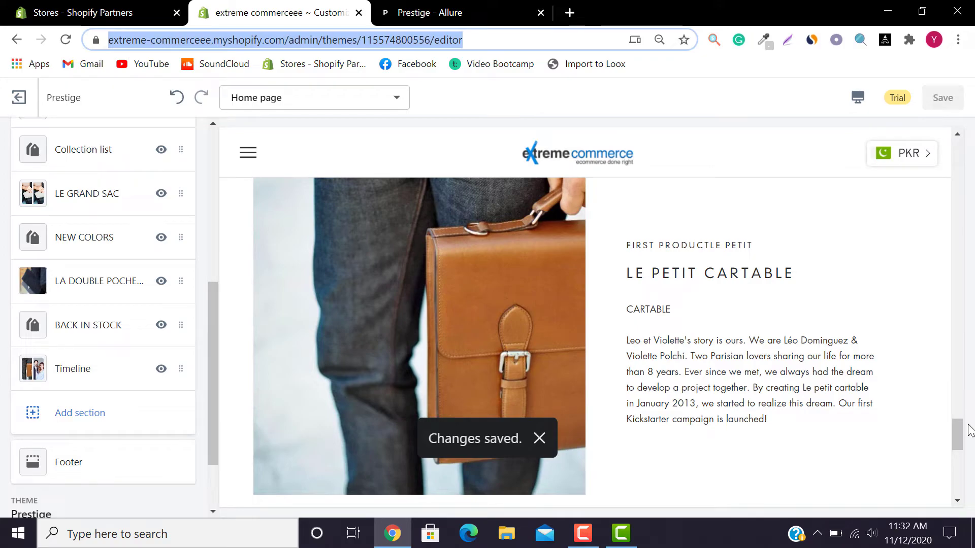
drag(958, 430, 950, 447)
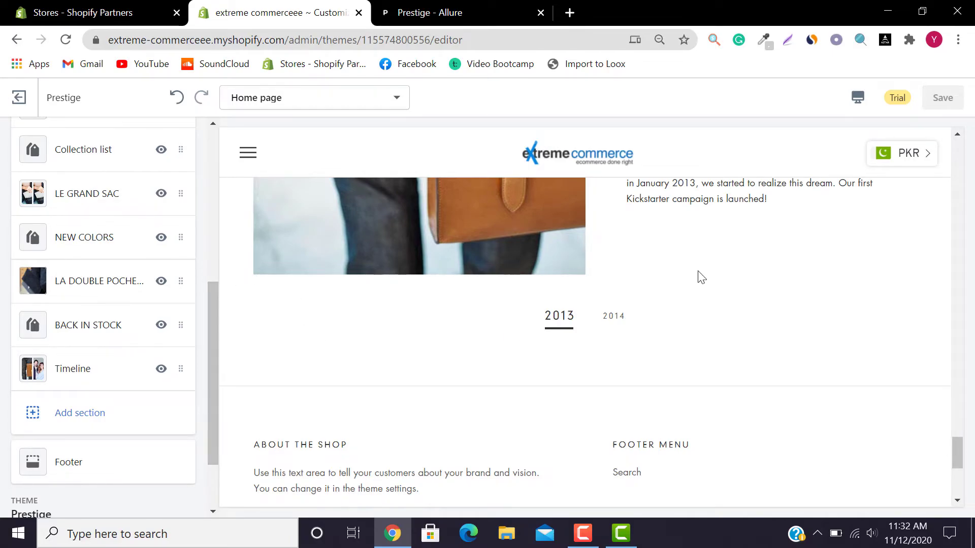
click(472, 9)
drag(972, 264, 972, 288)
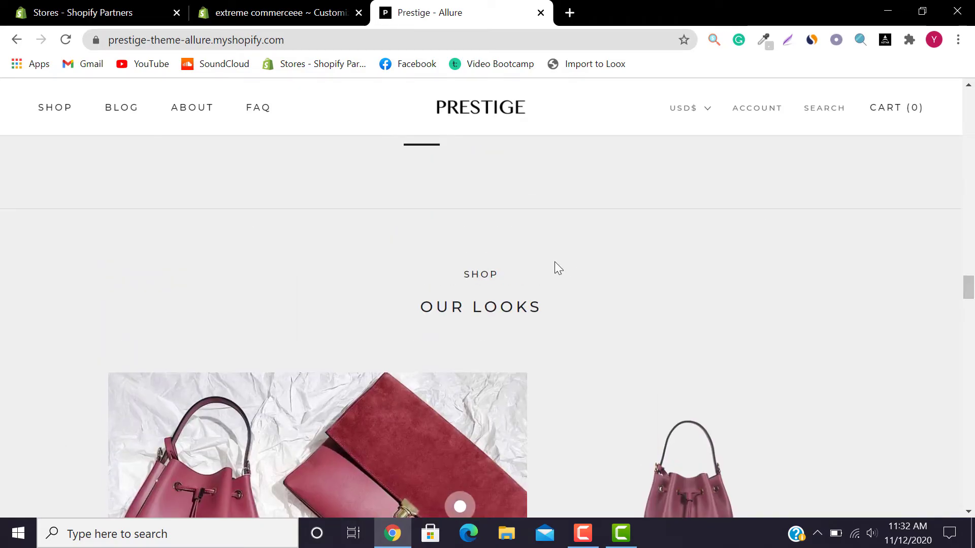
drag(432, 306, 591, 330)
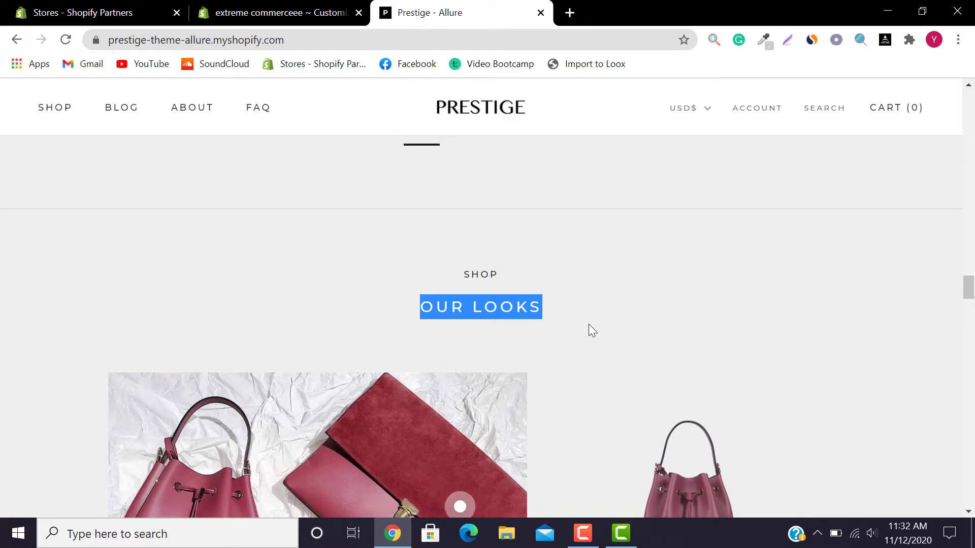
click(278, 16)
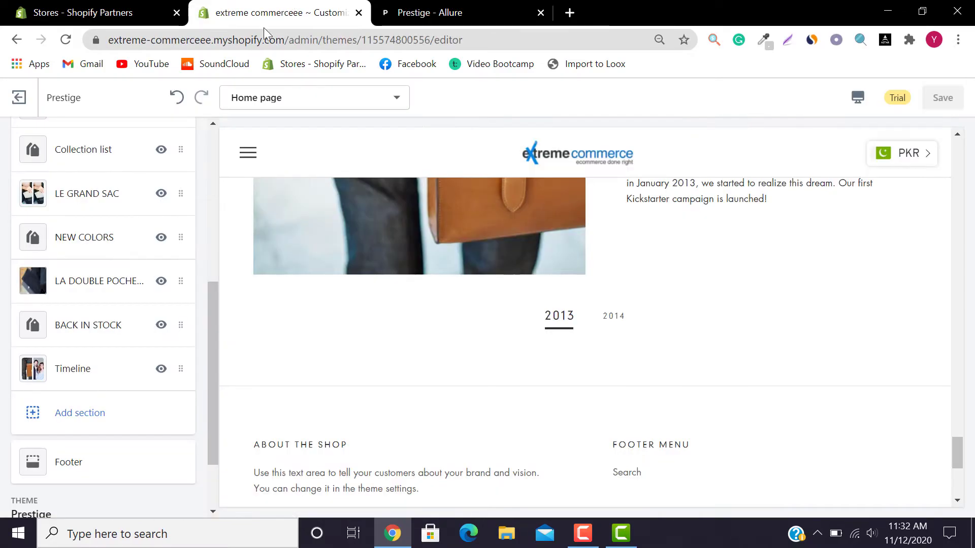
- Add the Our looks section to the home page and open the image library for its Look item
click(74, 420)
drag(201, 249, 204, 335)
click(66, 305)
click(173, 488)
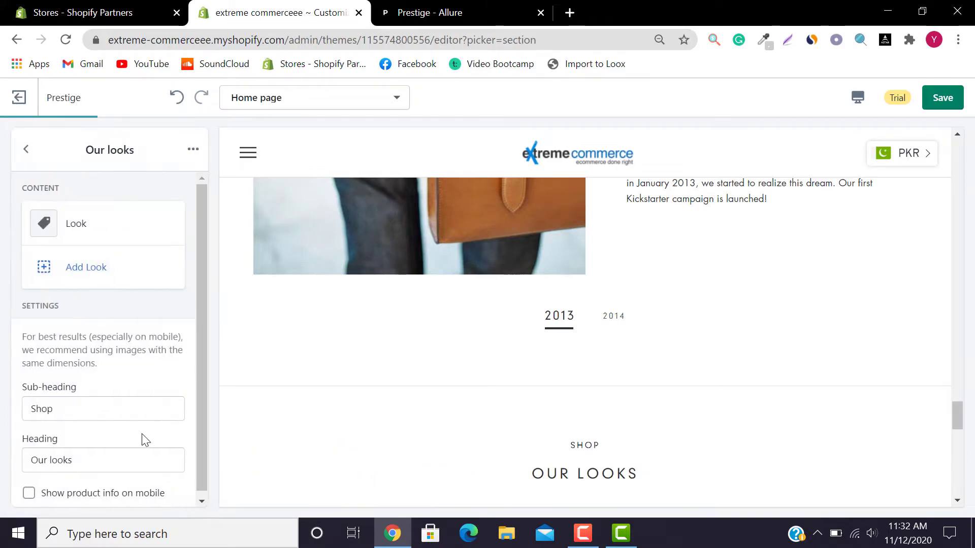
click(105, 228)
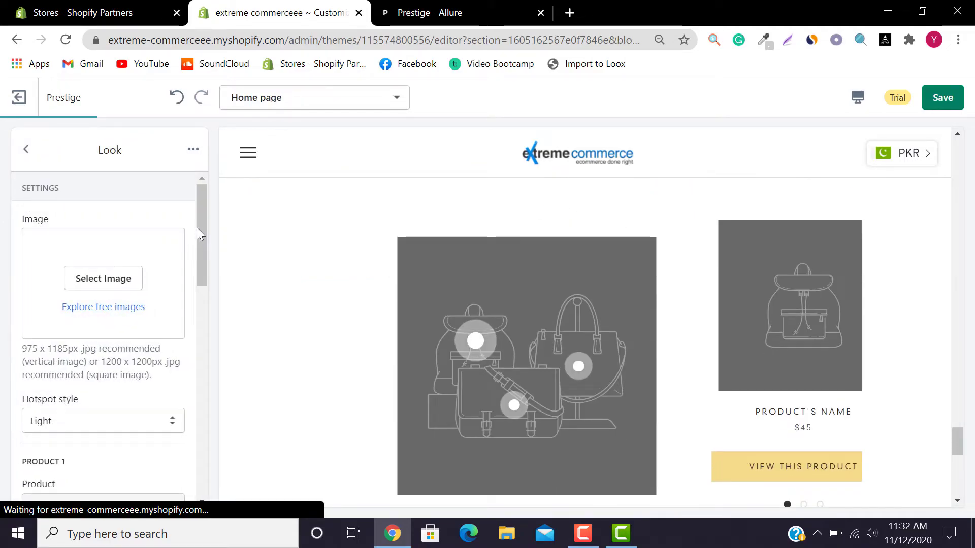
click(108, 281)
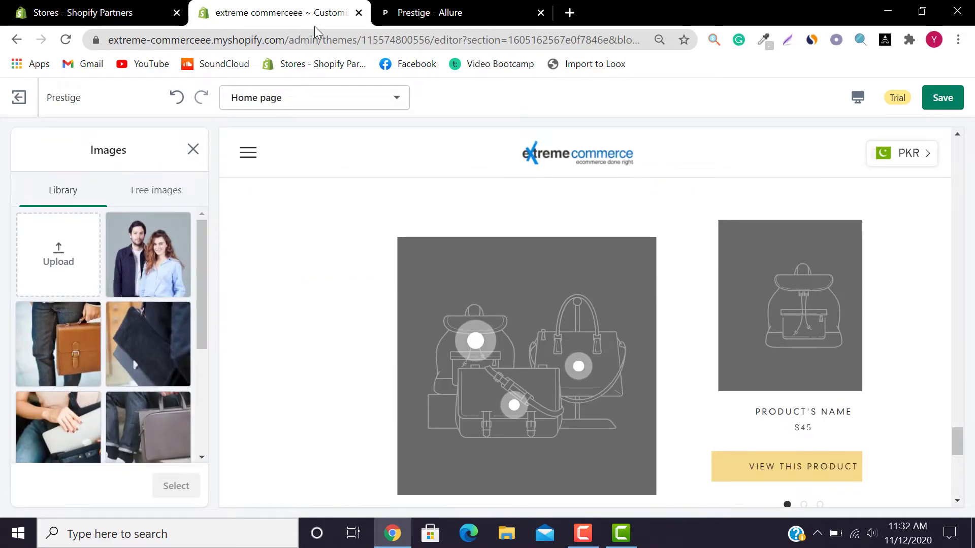
click(65, 285)
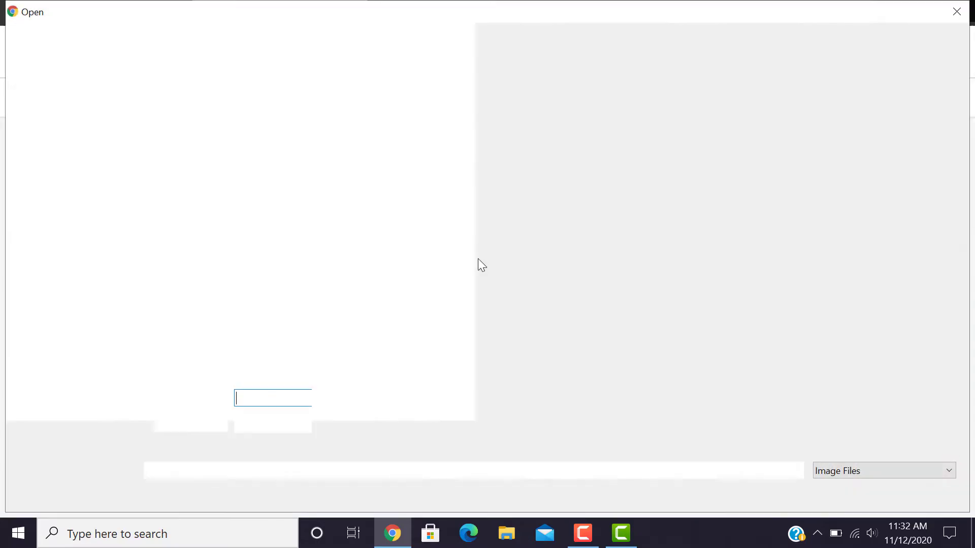
mouse_move(963, 110)
mouse_down()
mouse_move(970, 424)
mouse_move(970, 107)
mouse_up()
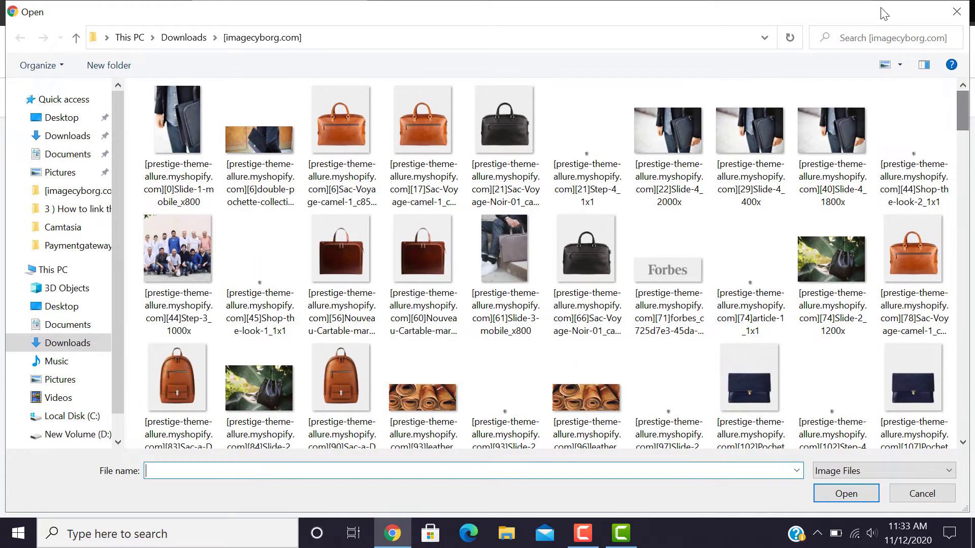
click(956, 11)
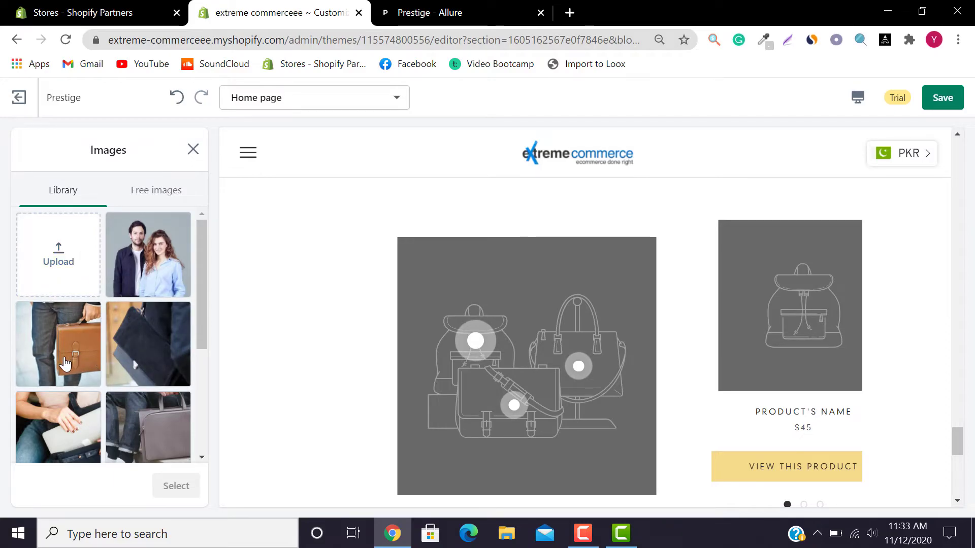
- Upload the 400x Sac-Voyage-camel-1 bag image from the imagecyborg.com folder and assign it as the Look item's image
click(54, 257)
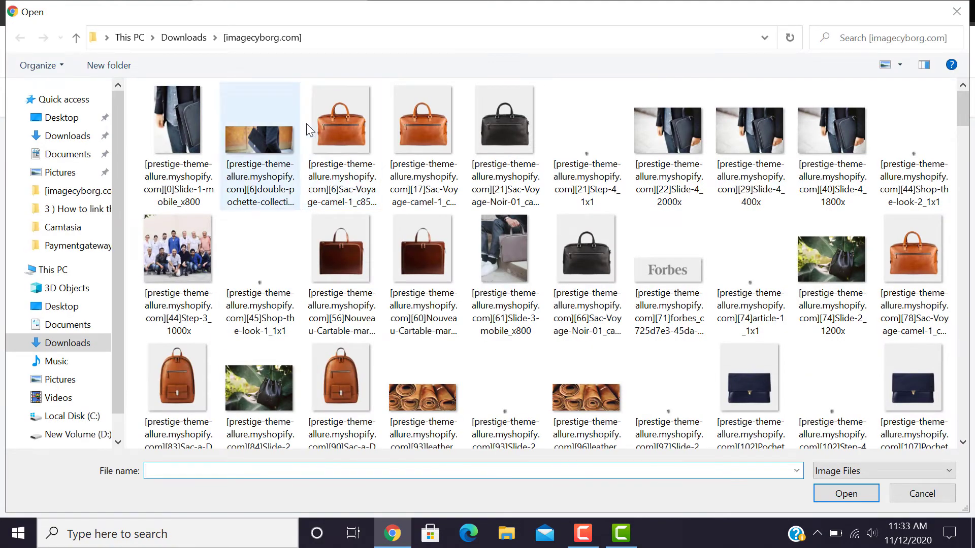
click(342, 118)
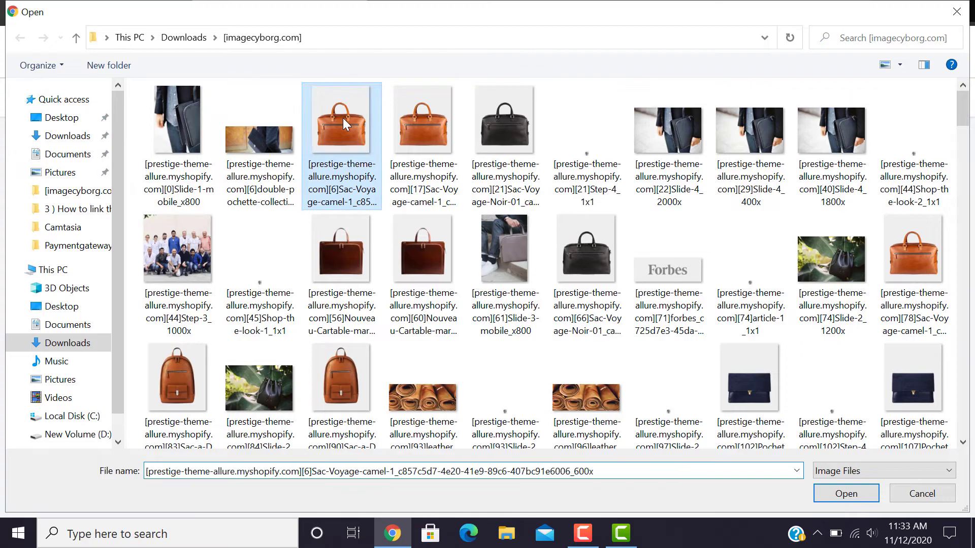
click(402, 117)
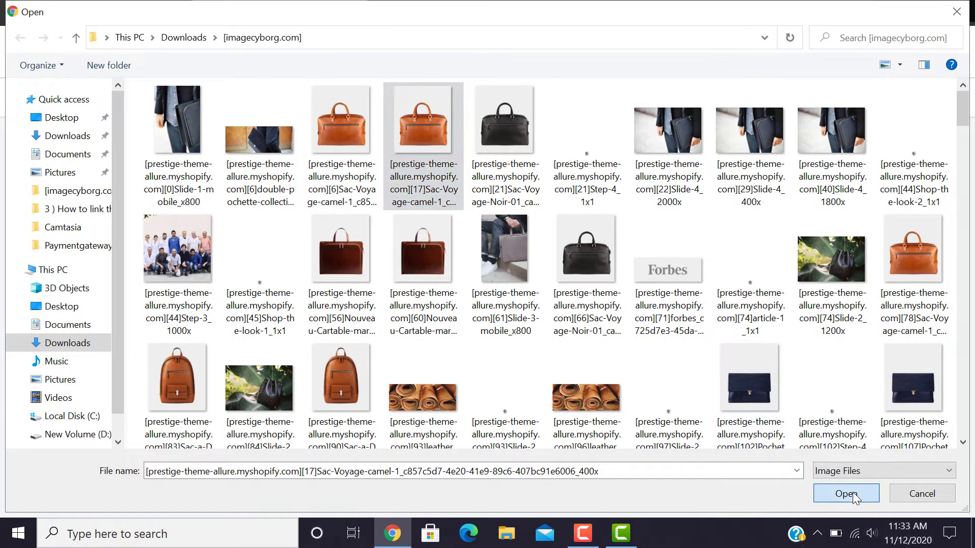
click(842, 493)
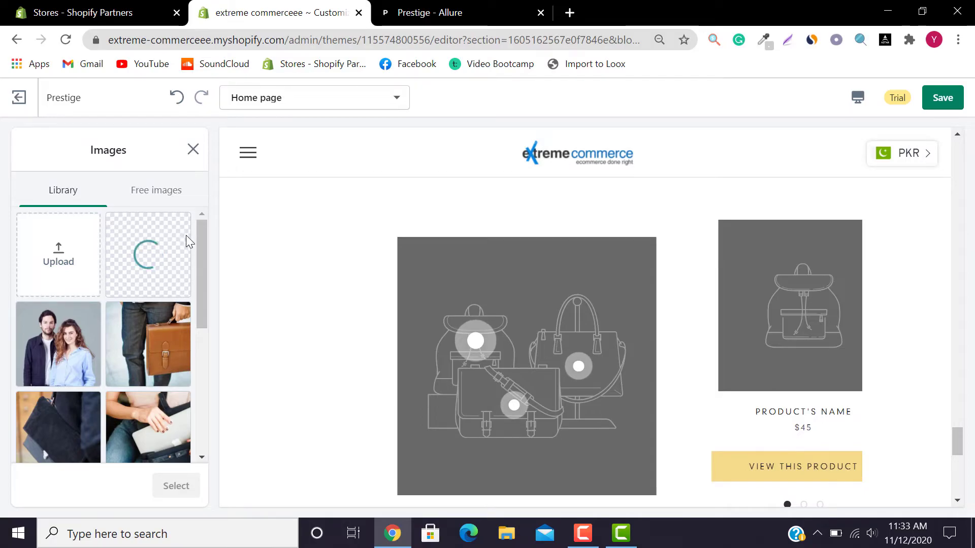
drag(206, 221, 208, 341)
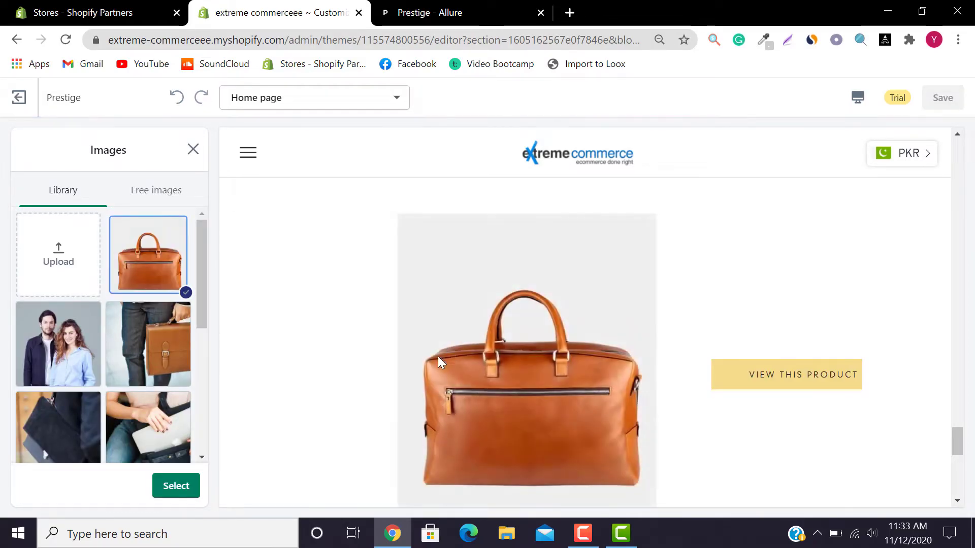
click(176, 486)
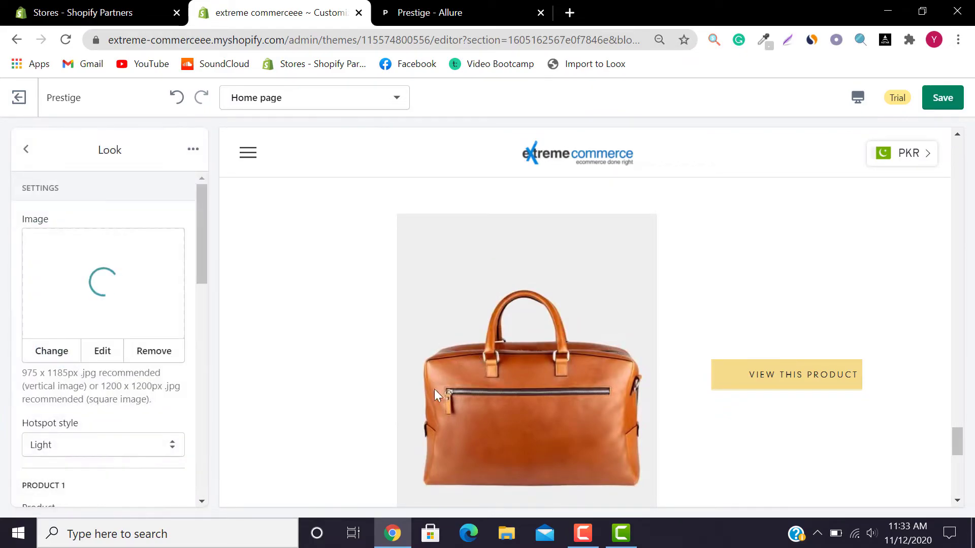
- Set LE PETIT CARTABLE CAMEL as Product 1 of the Look item and check it in the preview
drag(200, 249, 200, 337)
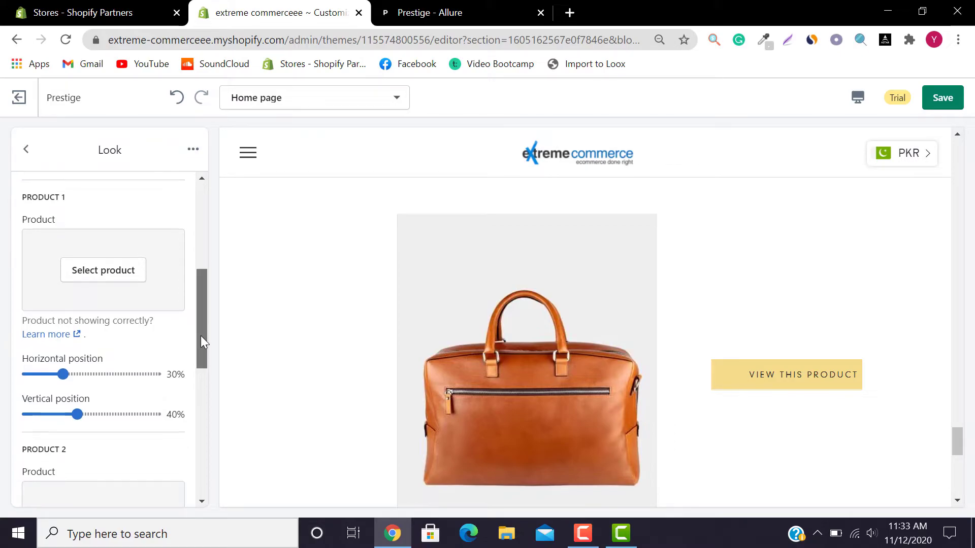
click(105, 272)
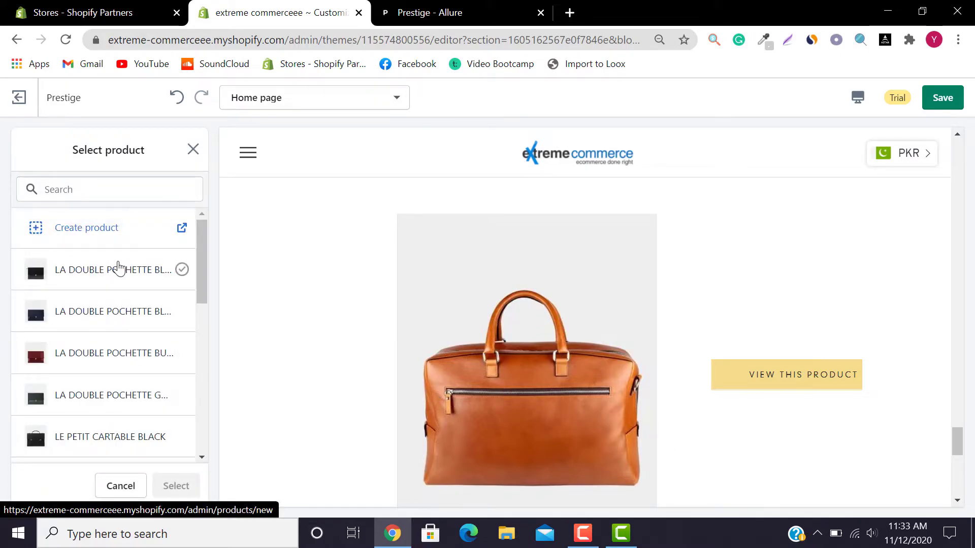
drag(208, 284, 190, 374)
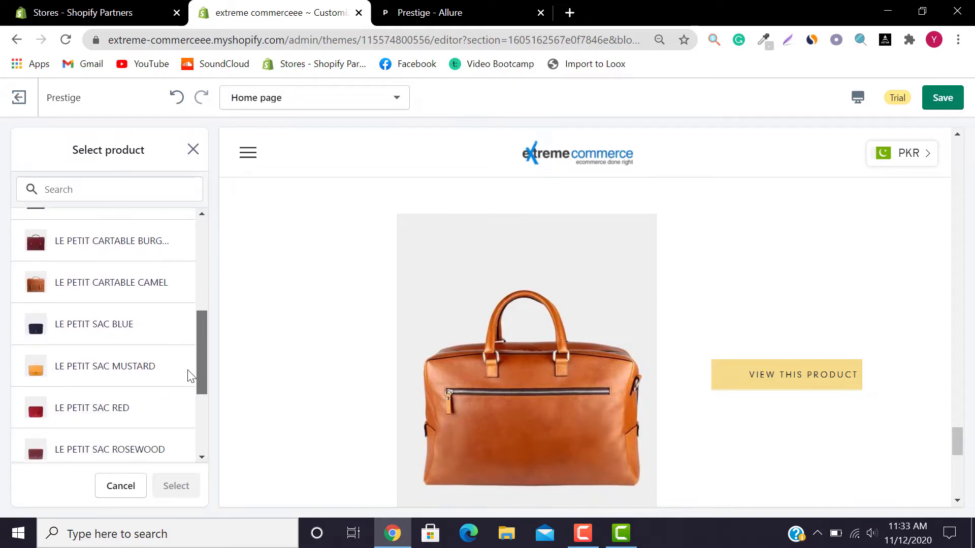
click(147, 289)
click(188, 491)
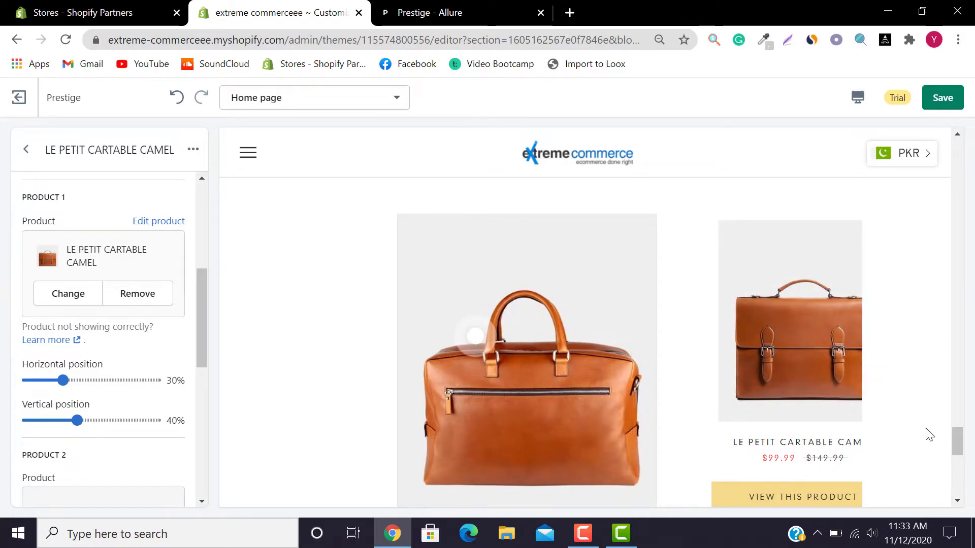
mouse_move(957, 441)
mouse_down()
mouse_move(959, 460)
mouse_move(962, 450)
mouse_up()
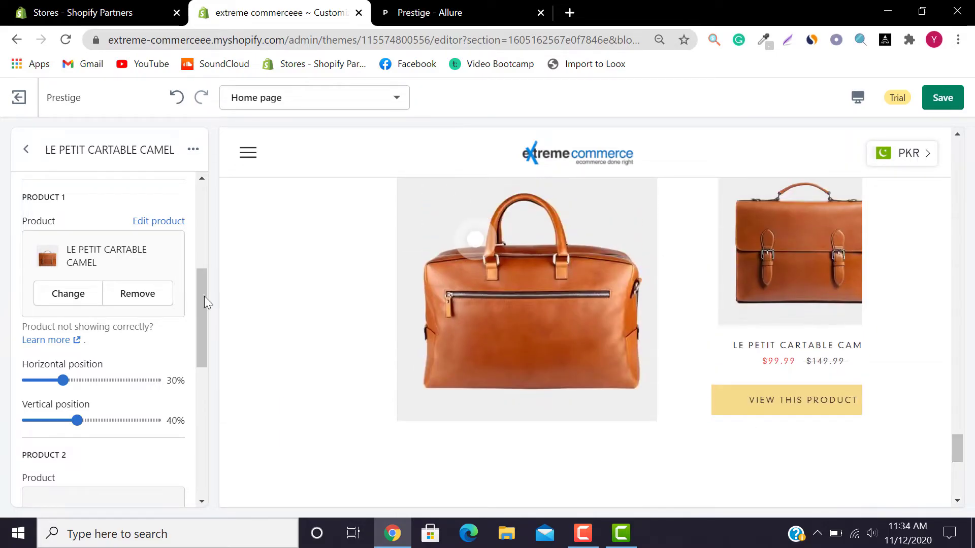
- Look through the product hotspots and the second slide of the Our looks section in the Prestige demo store
click(406, 12)
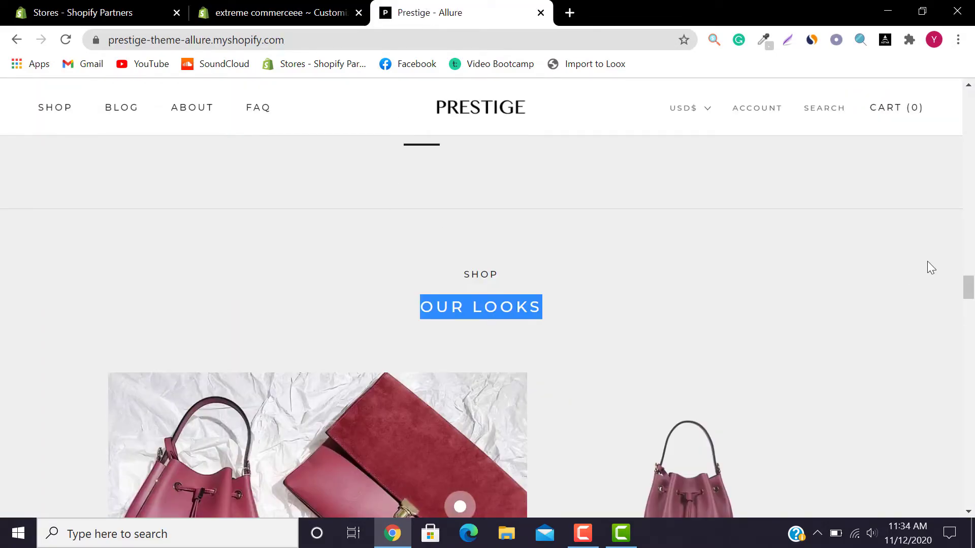
drag(968, 288, 968, 301)
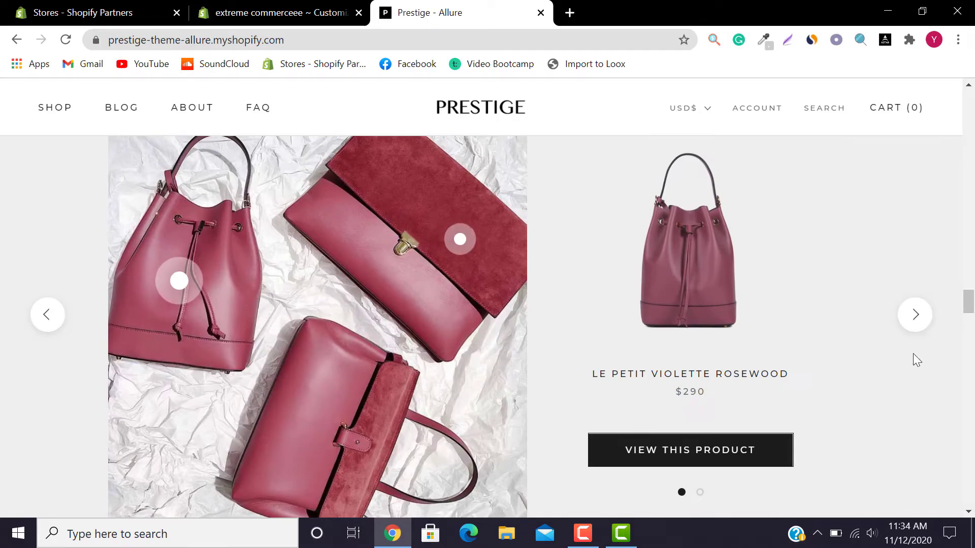
click(916, 314)
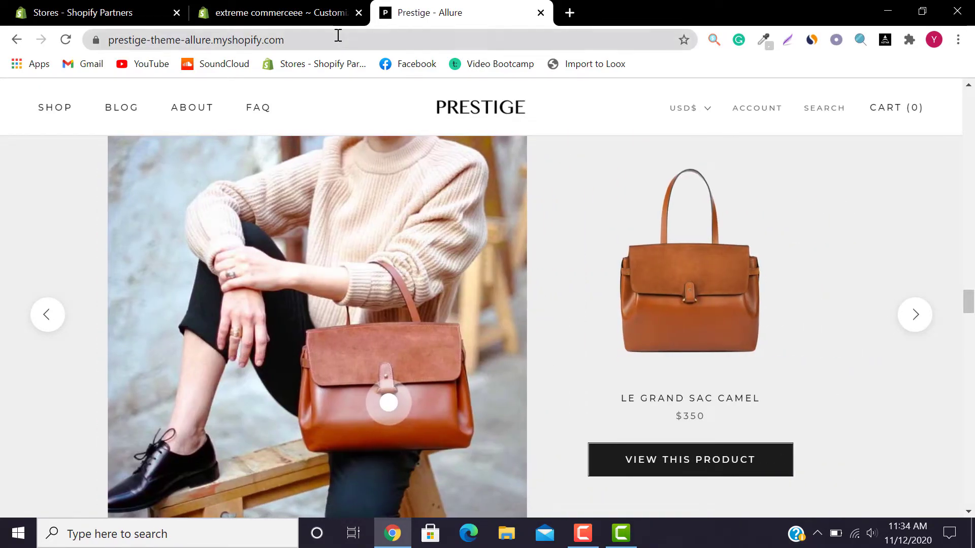
- Back in the theme editor, set LE PETIT SAC MUSTARD as Product 2 of the Look item
click(324, 9)
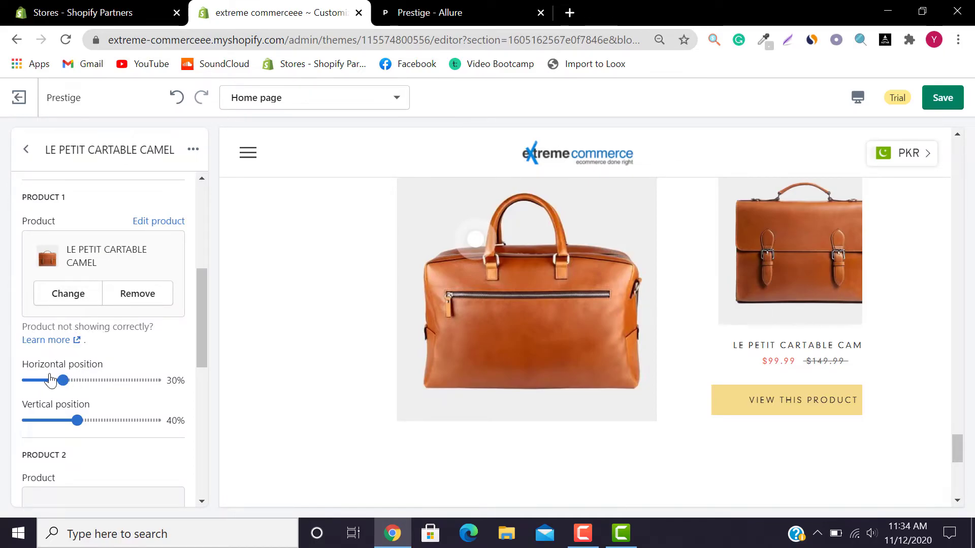
drag(196, 323, 196, 380)
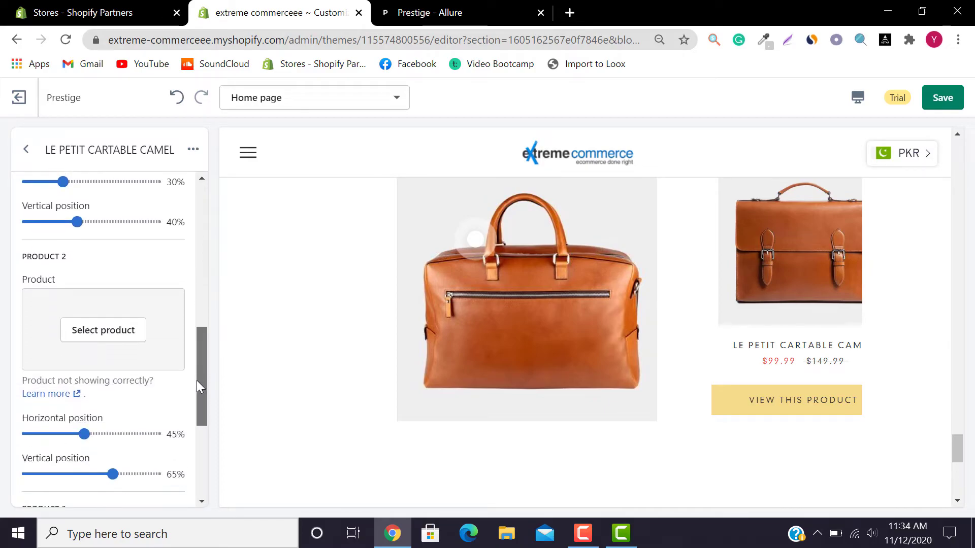
click(104, 329)
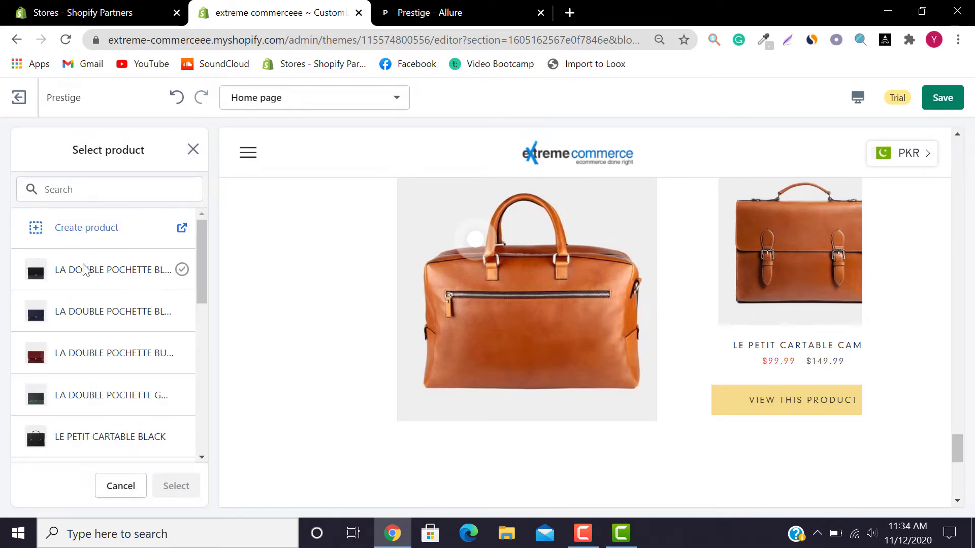
drag(204, 281, 200, 363)
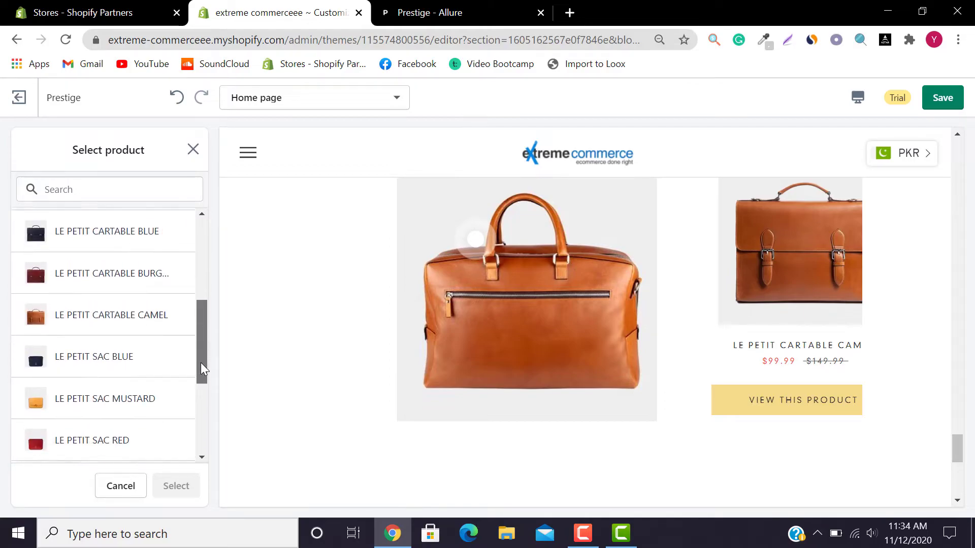
click(146, 402)
click(175, 487)
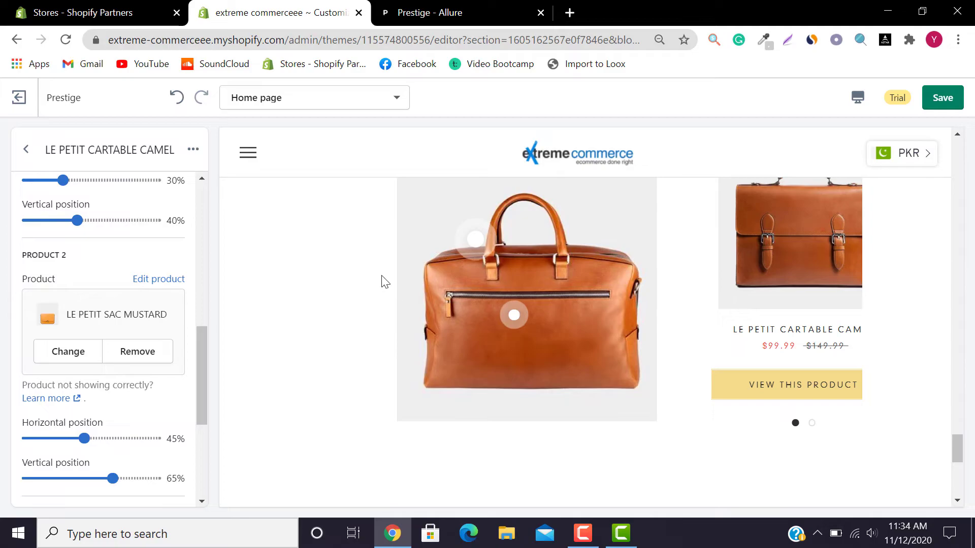
- Set LE PETIT VIOLETTE CAMEL as Product 3 of the Look item
drag(203, 363, 188, 433)
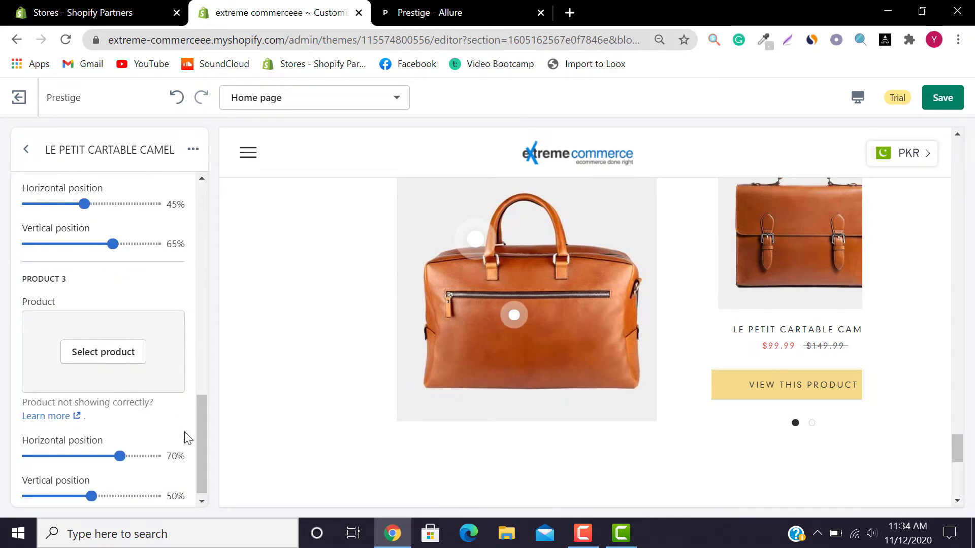
click(103, 352)
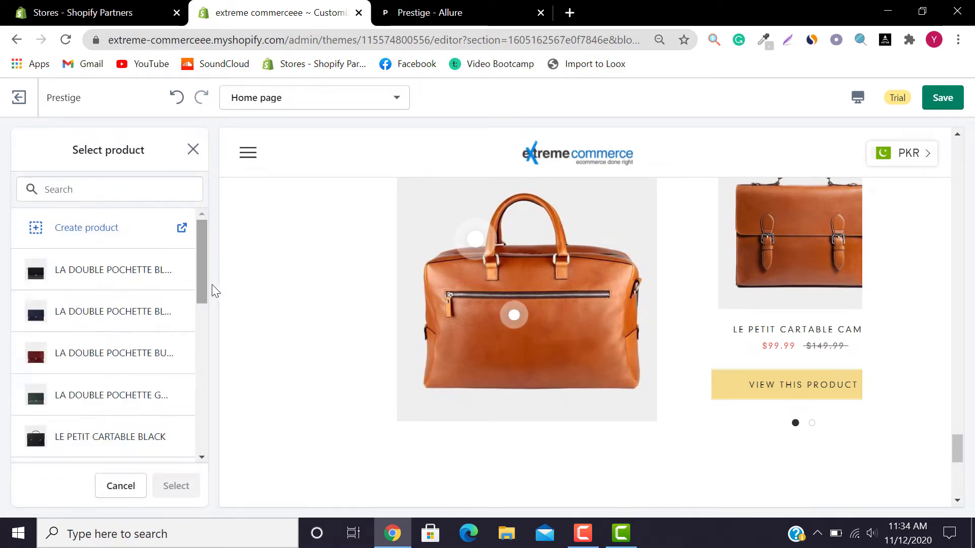
drag(202, 269, 178, 417)
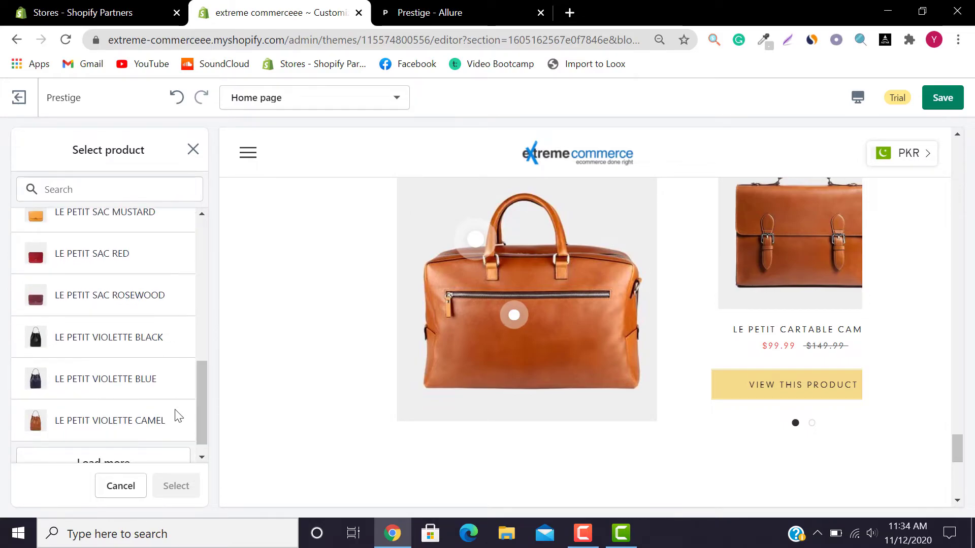
click(91, 431)
click(176, 486)
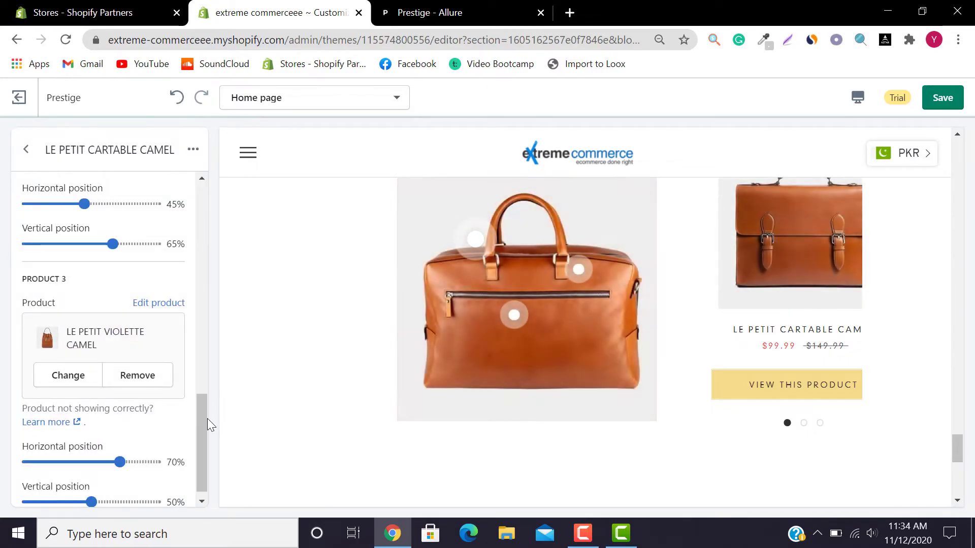
scroll(191, 492, down, 1)
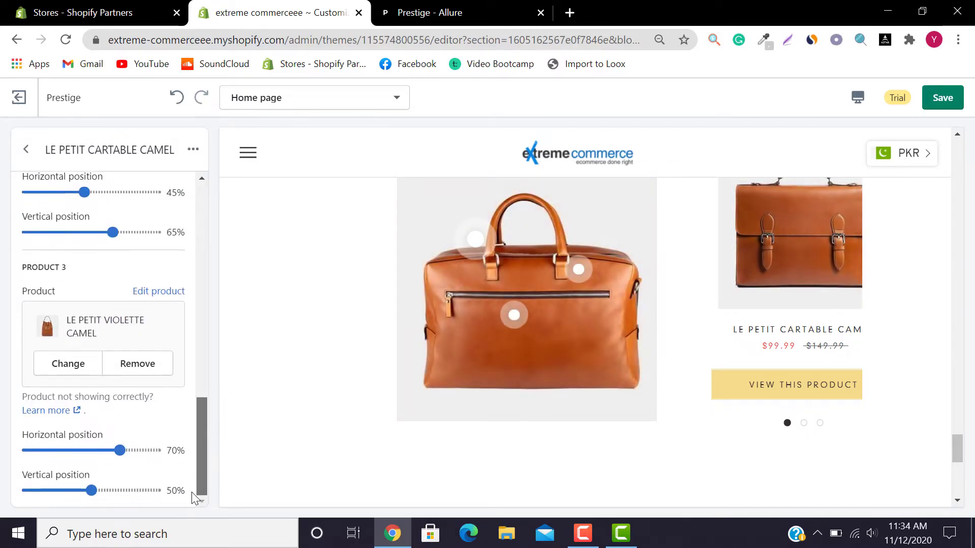
- Save the Our looks section and check its second and third products in the preview
click(24, 149)
click(942, 98)
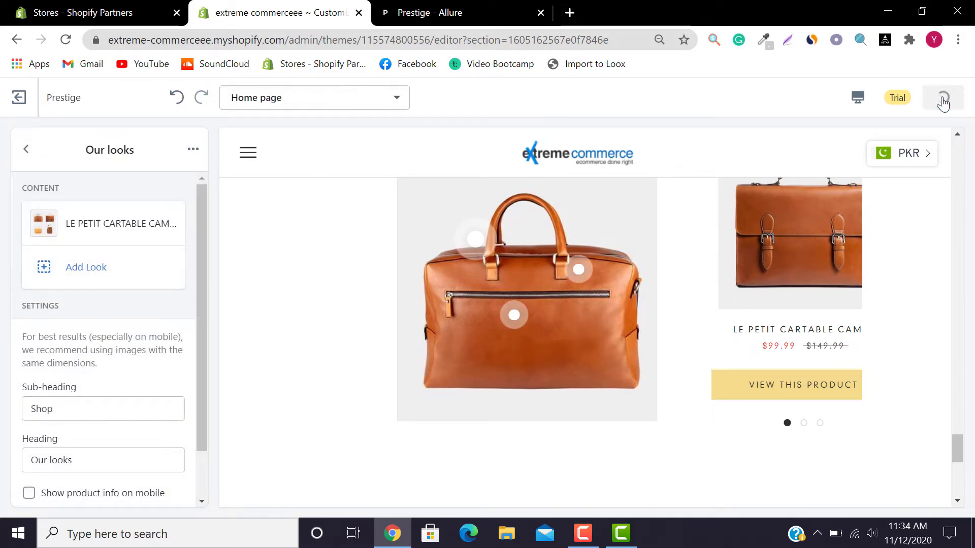
click(804, 424)
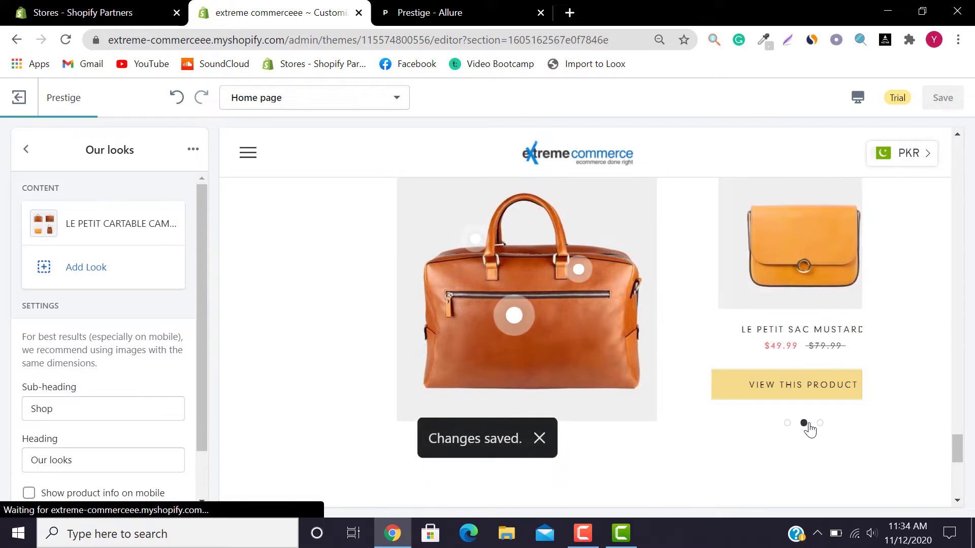
click(820, 424)
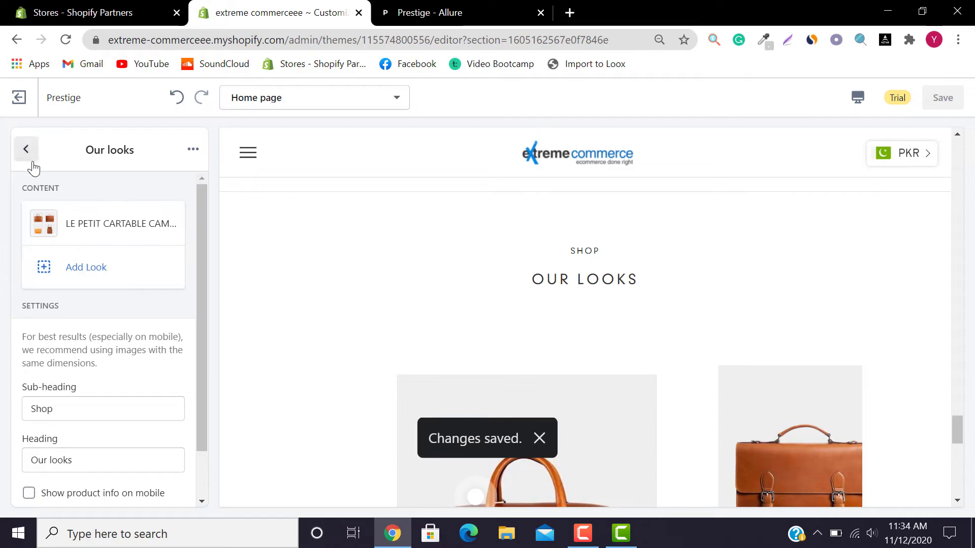
- Compare the Our looks sub-heading and heading with the Prestige demo store, and leave the section's settings
scroll(207, 251, down, 1)
drag(552, 264, 609, 257)
click(445, 5)
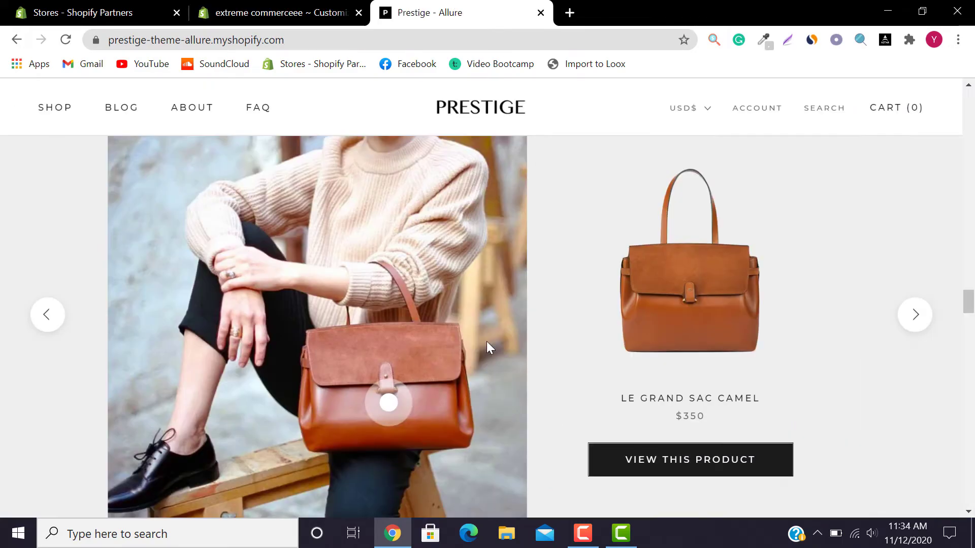
drag(969, 304, 969, 292)
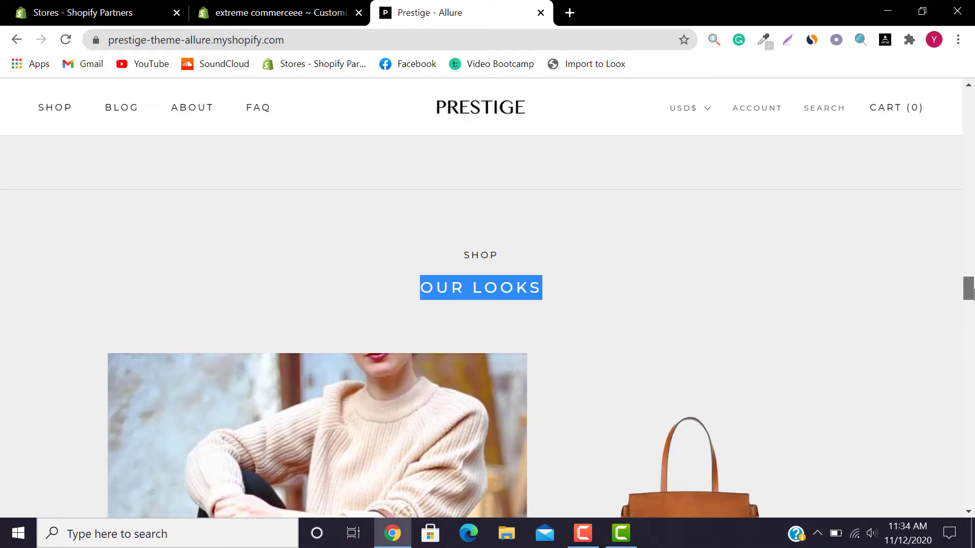
click(297, 6)
scroll(202, 295, down, 1)
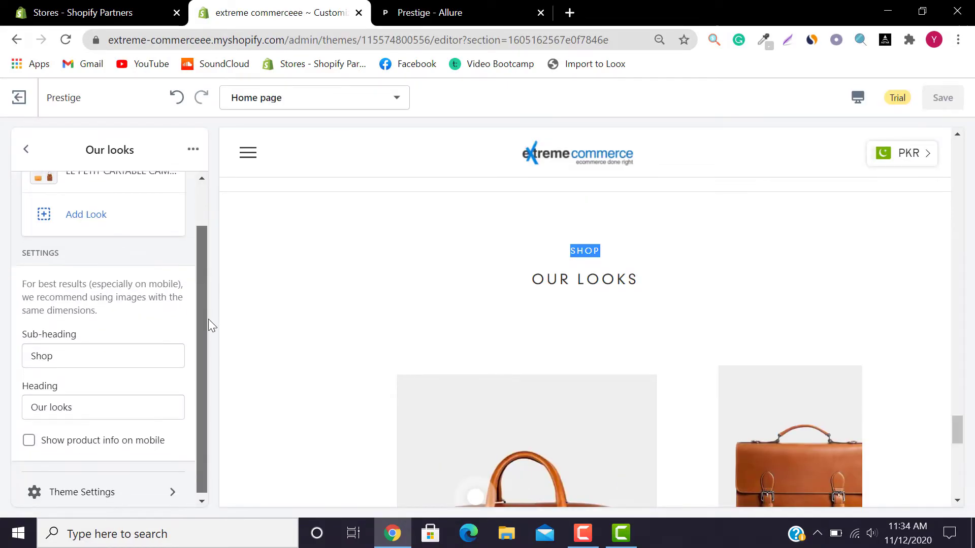
click(26, 149)
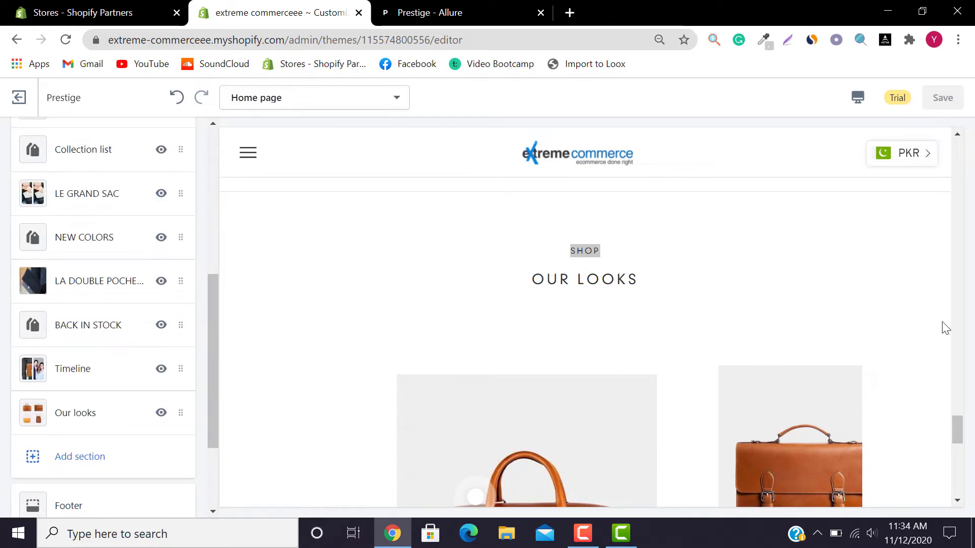
- Check the end of the home page preview and examine which section follows Our looks in the Prestige demo store
drag(959, 426, 959, 468)
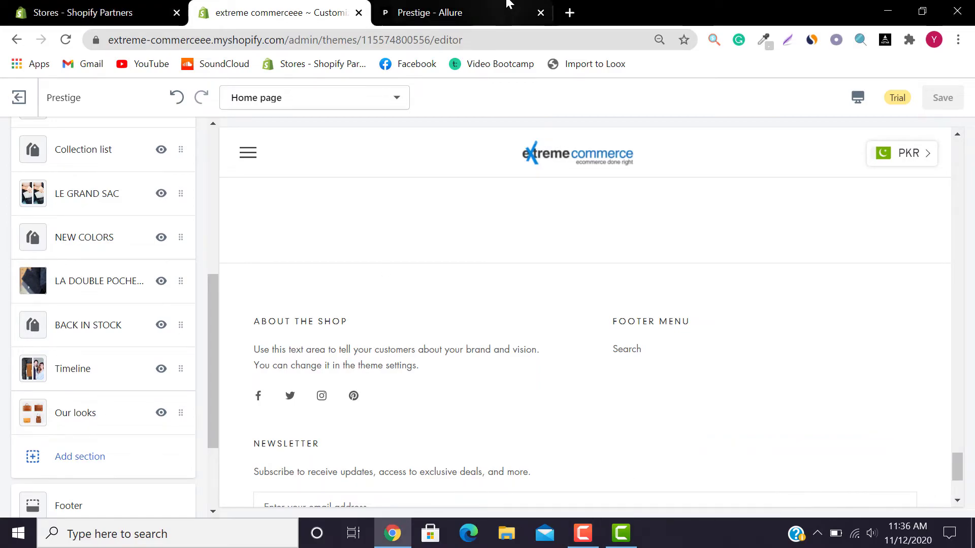
click(508, 6)
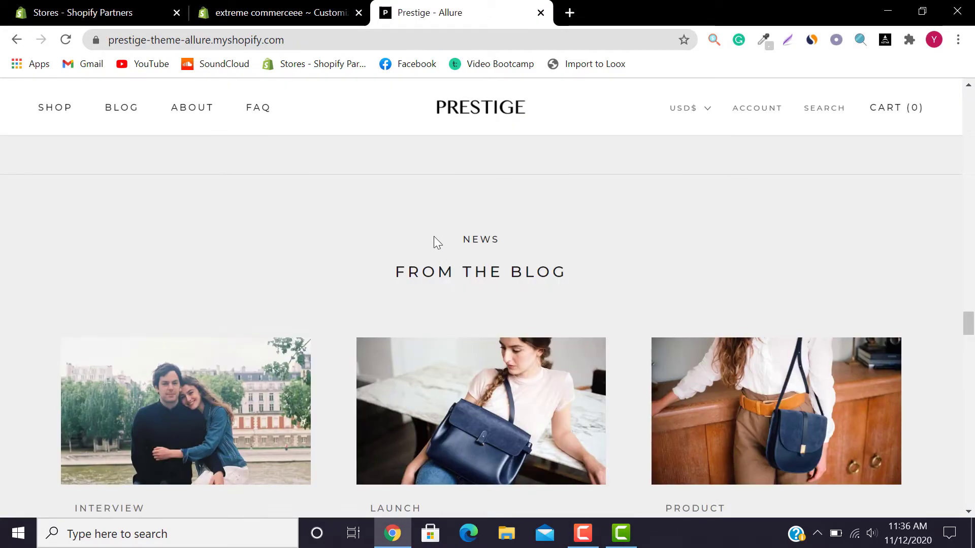
drag(434, 237, 569, 271)
scroll(970, 330, down, 5)
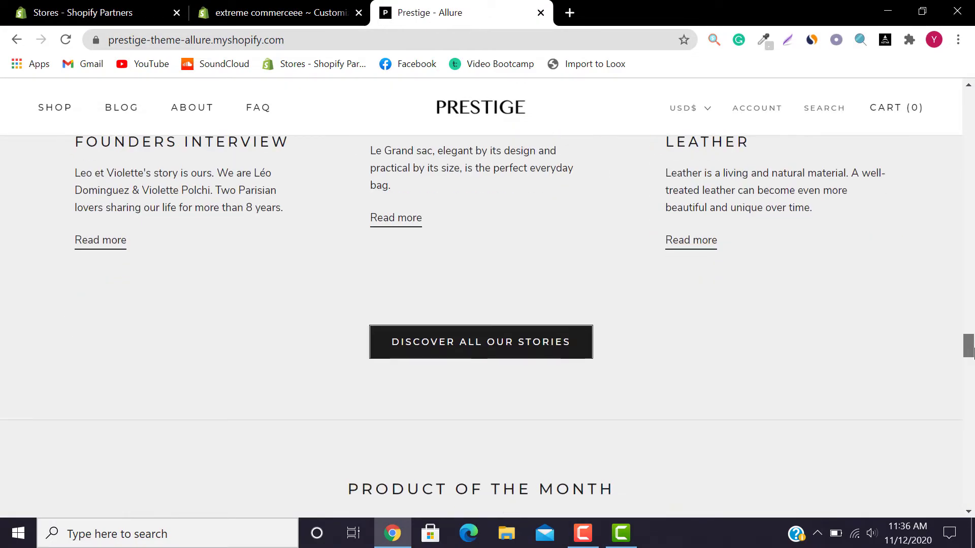
scroll(871, 340, up, 3)
- Add a Blog posts section below Our looks on the home page in the theme editor
click(228, 13)
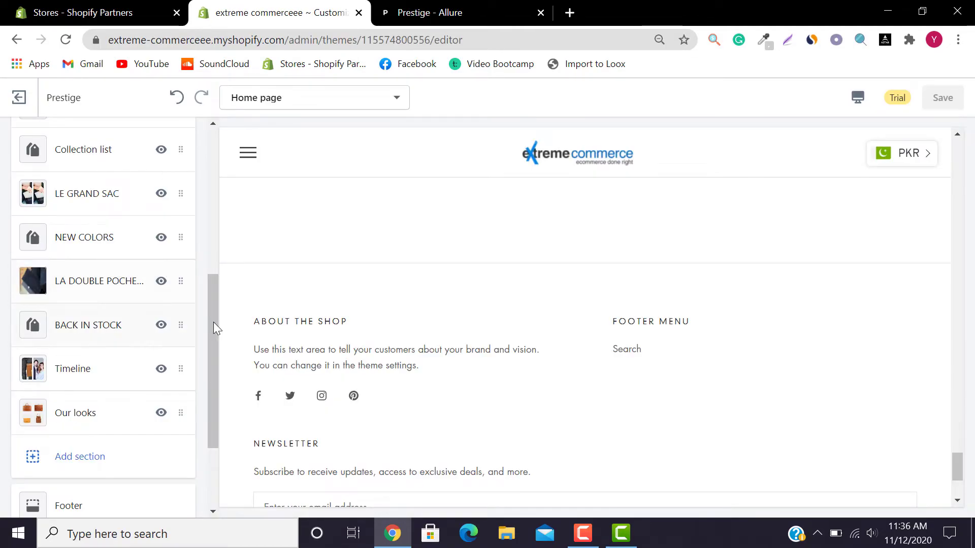
scroll(126, 370, down, 3)
click(90, 325)
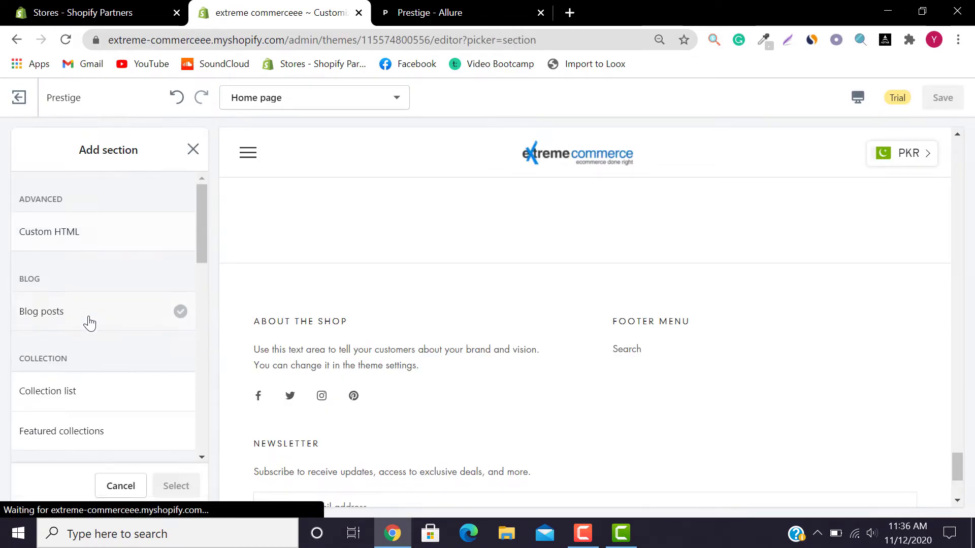
drag(202, 241, 207, 215)
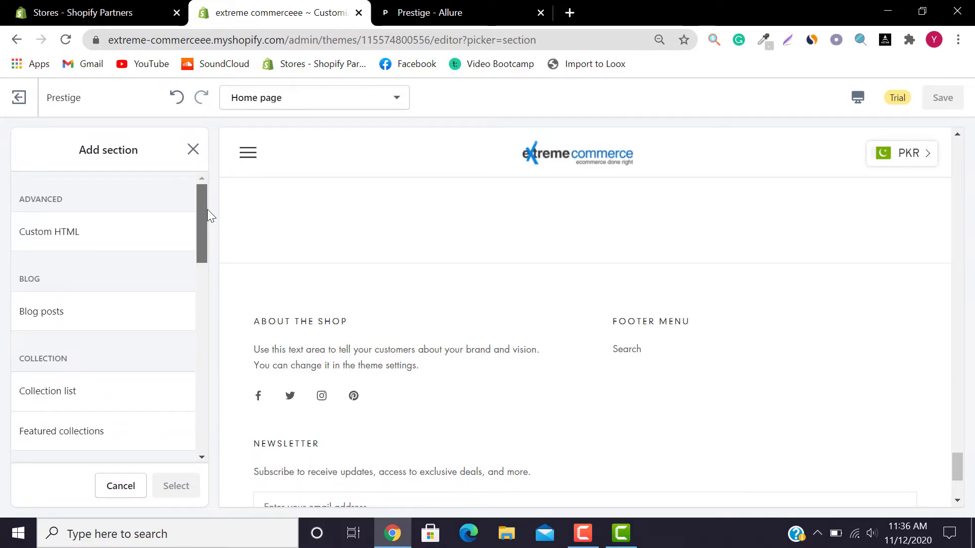
click(73, 322)
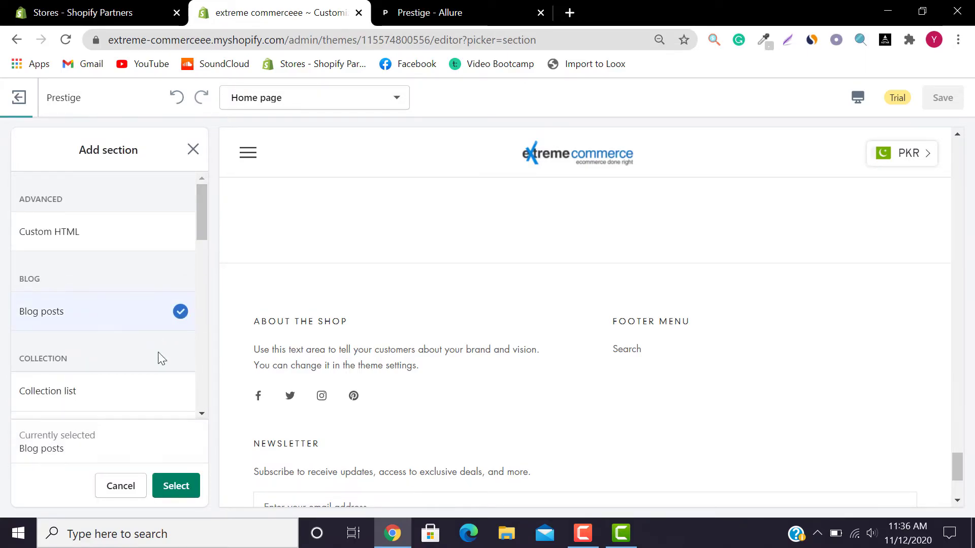
click(171, 487)
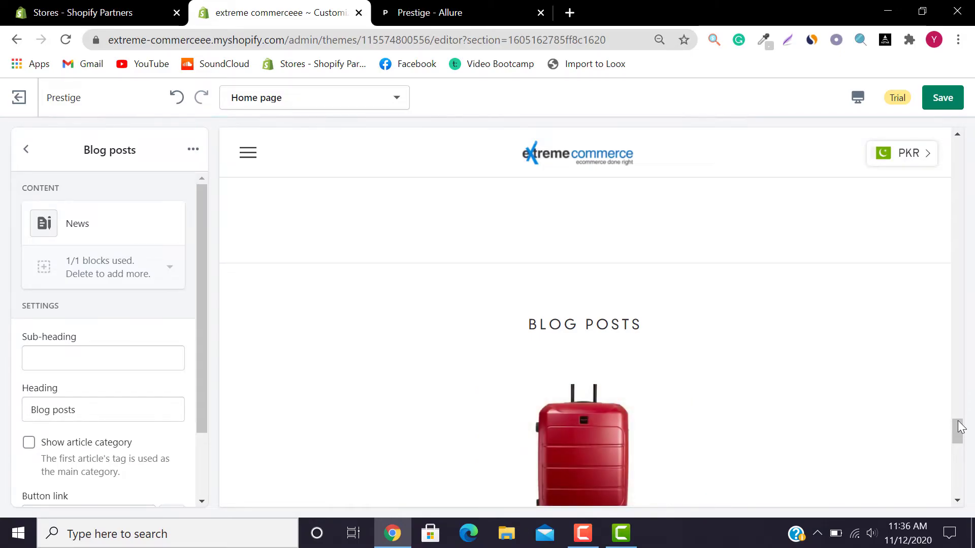
- Review the Blog posts section in the preview and compare it with the From the blog section in the Prestige demo store
drag(958, 425, 957, 433)
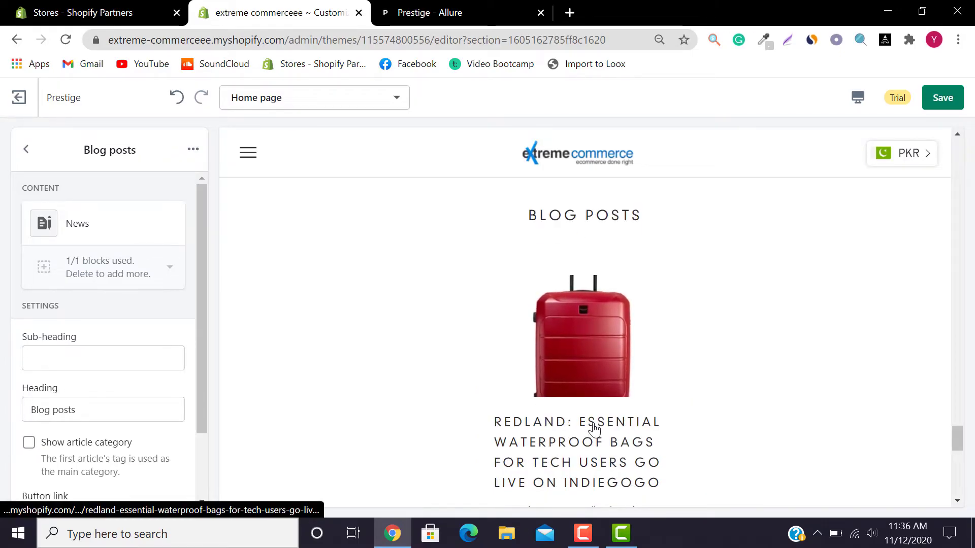
drag(958, 442, 959, 457)
click(495, 10)
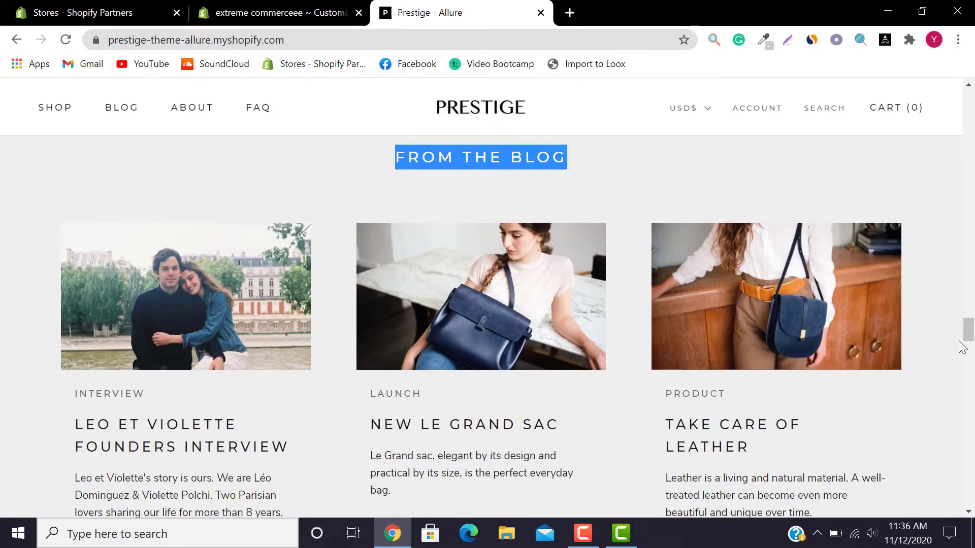
mouse_move(969, 332)
mouse_down()
mouse_move(970, 344)
mouse_move(970, 332)
mouse_up()
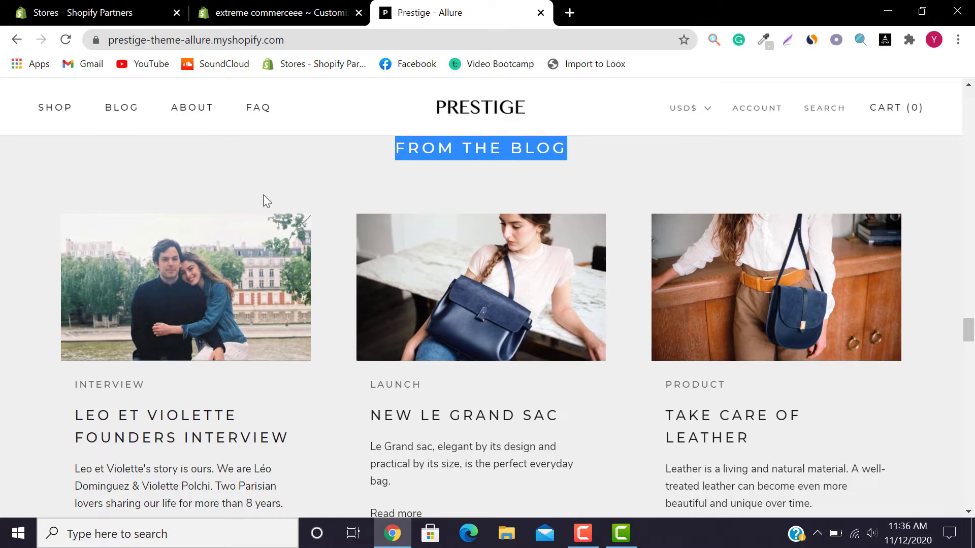
click(248, 173)
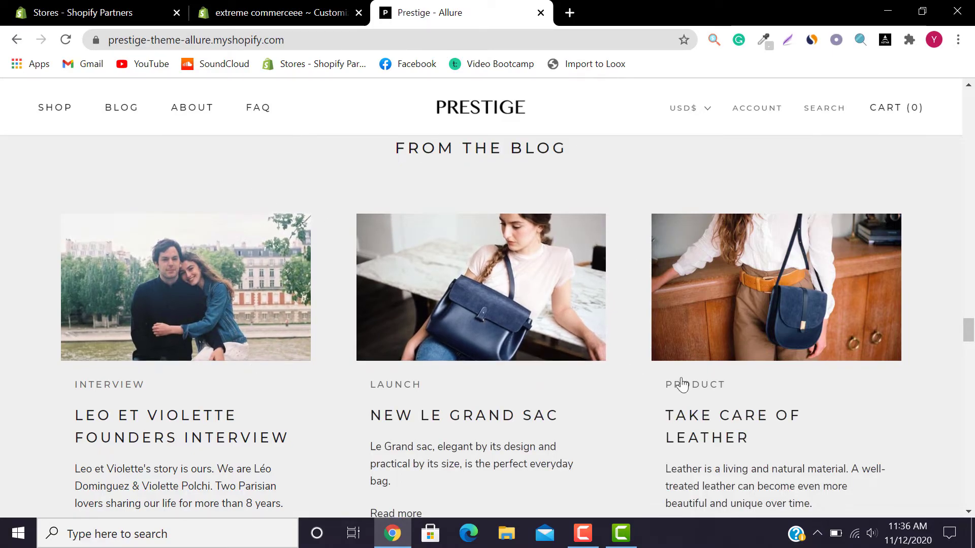
- Return to the theme editor's section list and save the home page with the Blog posts section
click(302, 6)
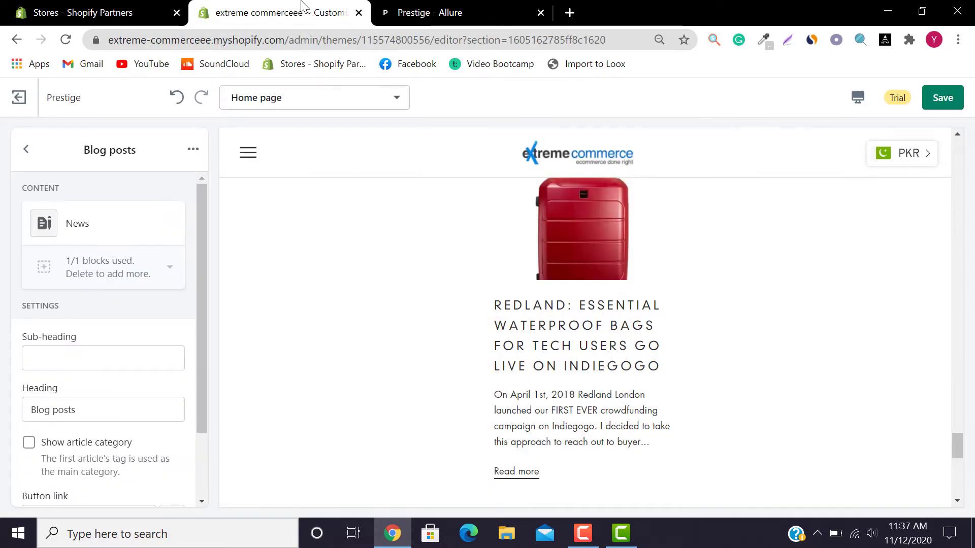
click(28, 150)
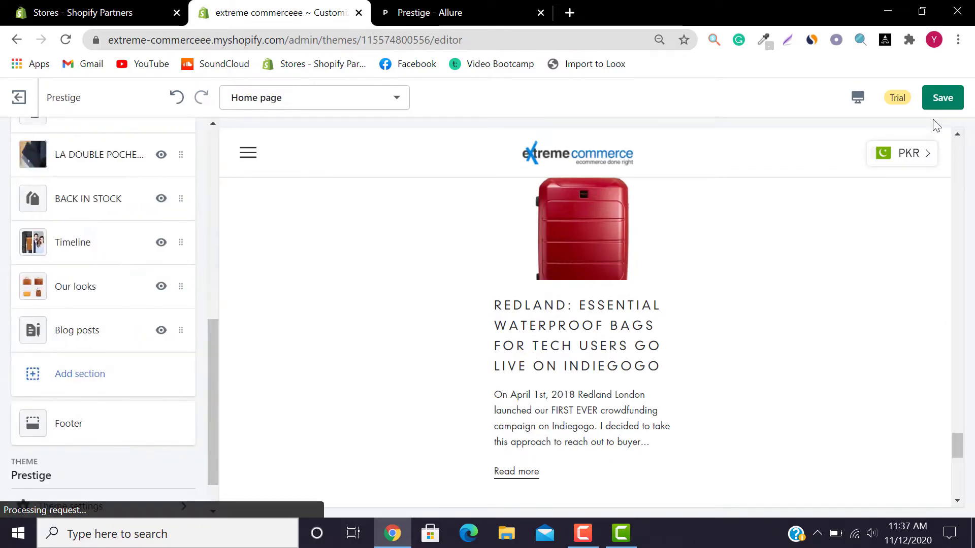
click(943, 98)
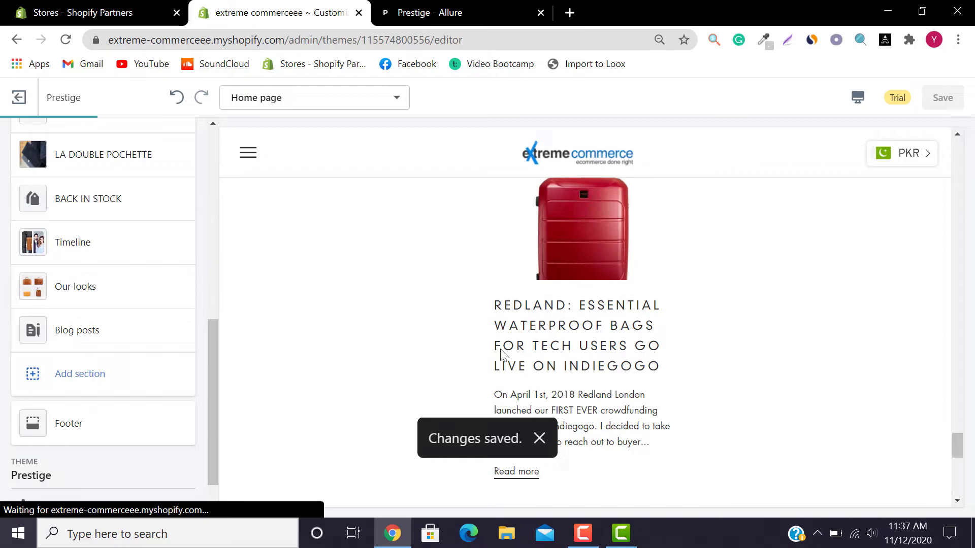
- Check which section follows the blog in the Prestige demo store and add a matching Featured product section below Blog posts
drag(212, 340, 211, 383)
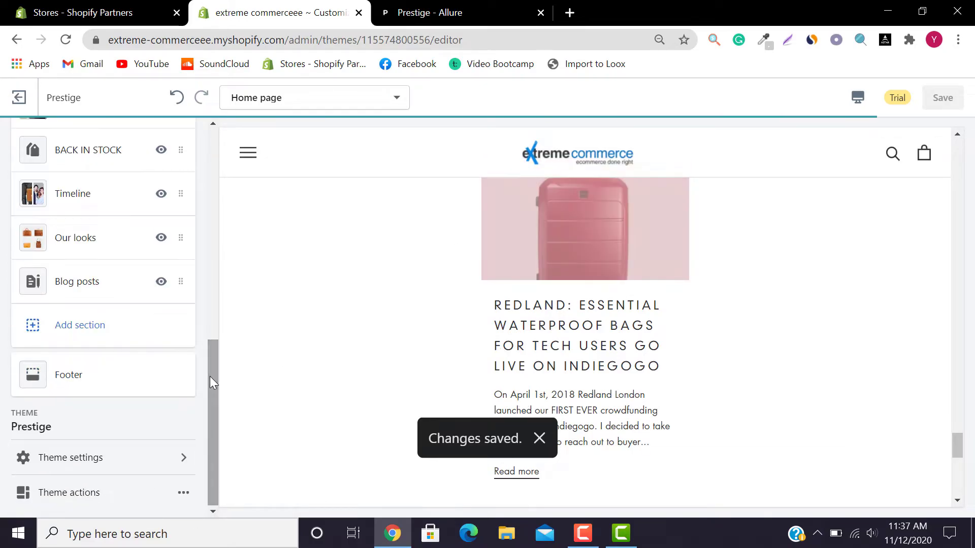
click(485, 8)
drag(971, 319, 970, 372)
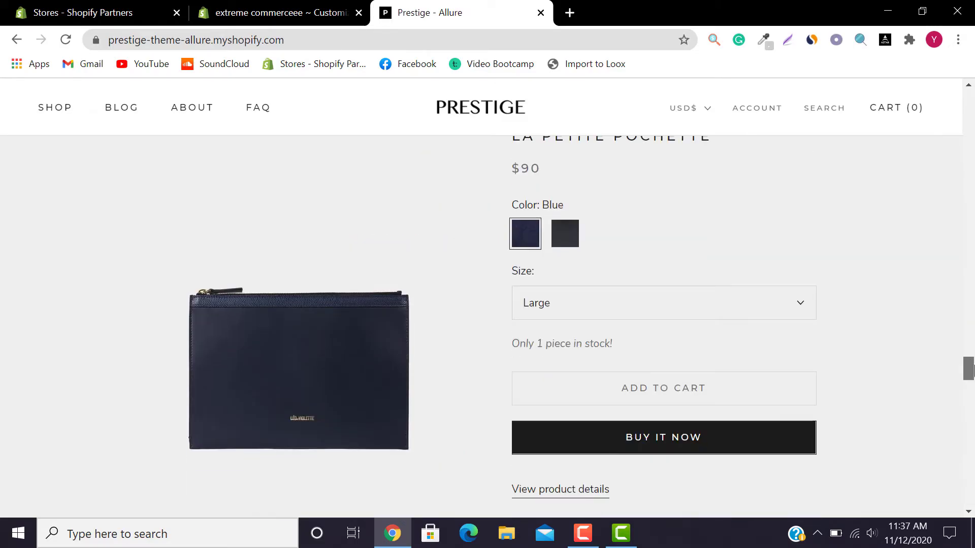
click(344, 4)
click(432, 5)
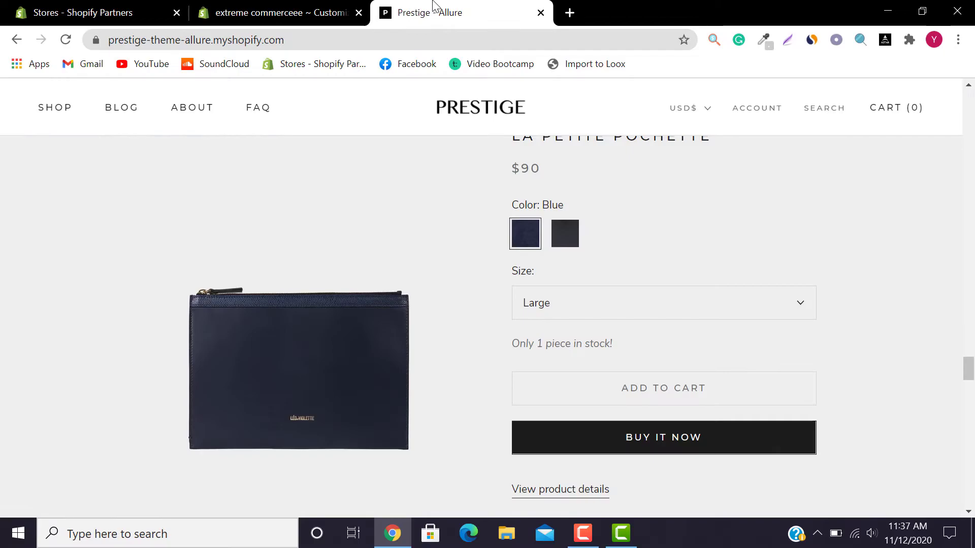
click(288, 4)
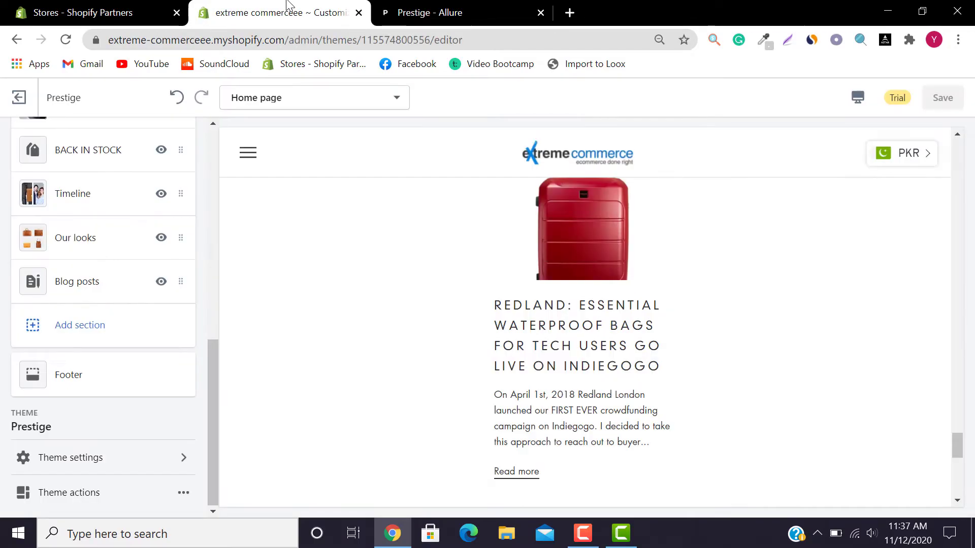
click(73, 330)
drag(202, 239, 213, 333)
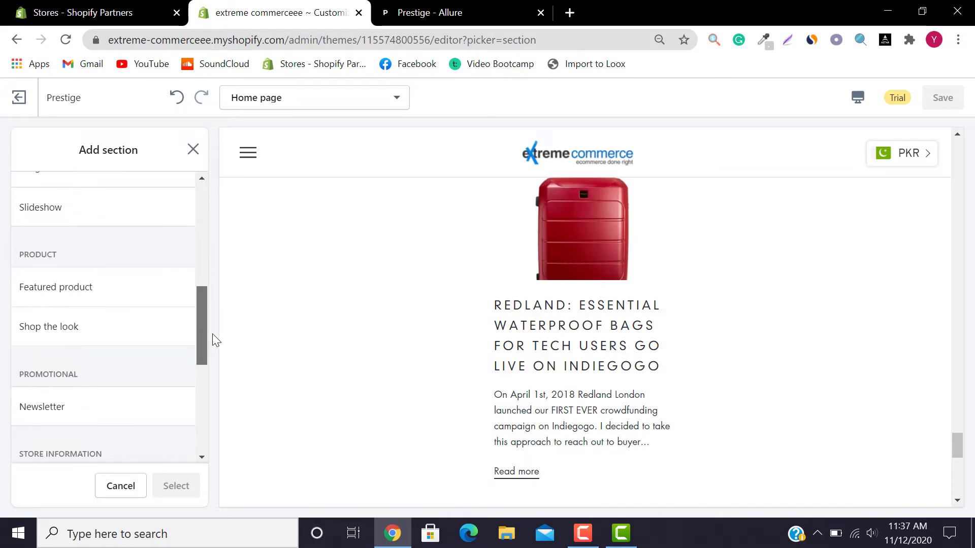
click(69, 287)
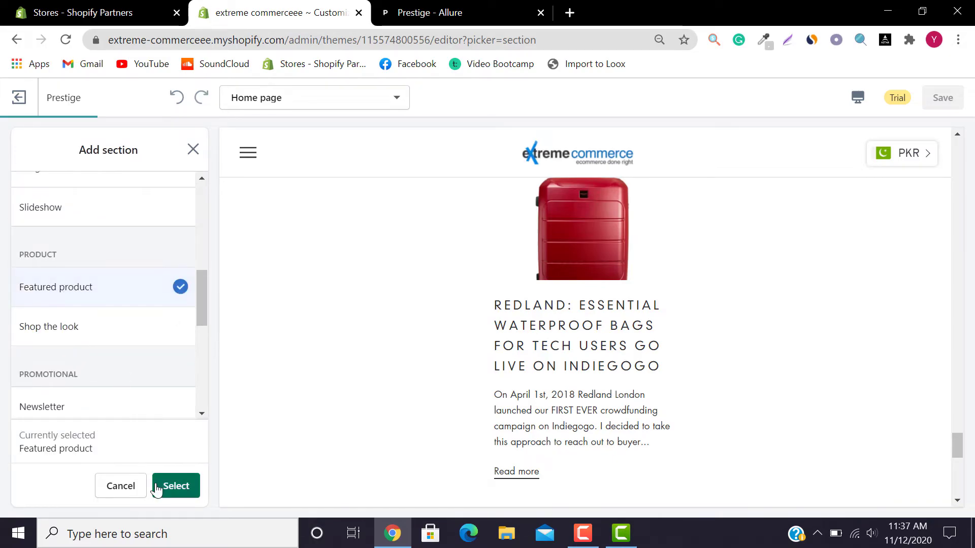
click(178, 492)
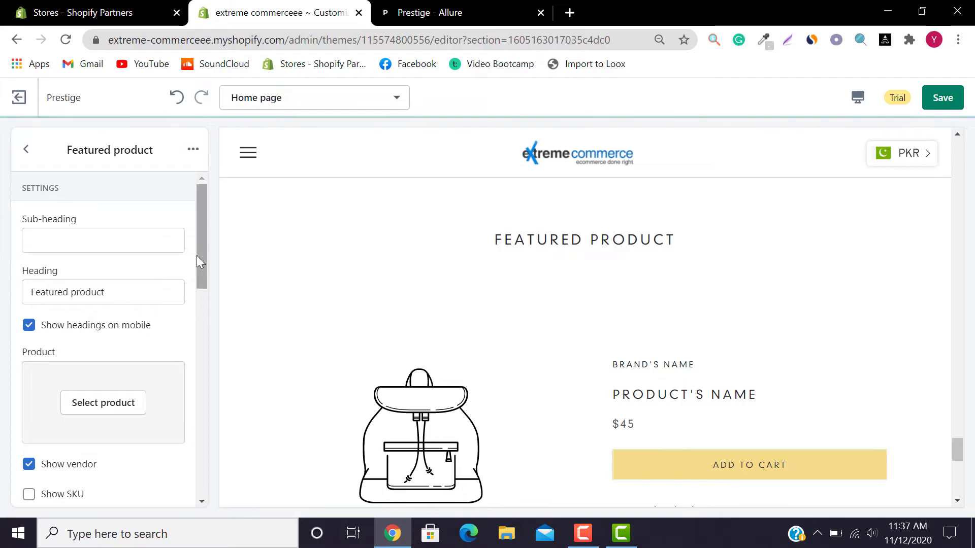
- Choose LA DOUBLE POCHETTE BLACK as the product shown in the Featured product section
drag(196, 255, 203, 285)
click(120, 309)
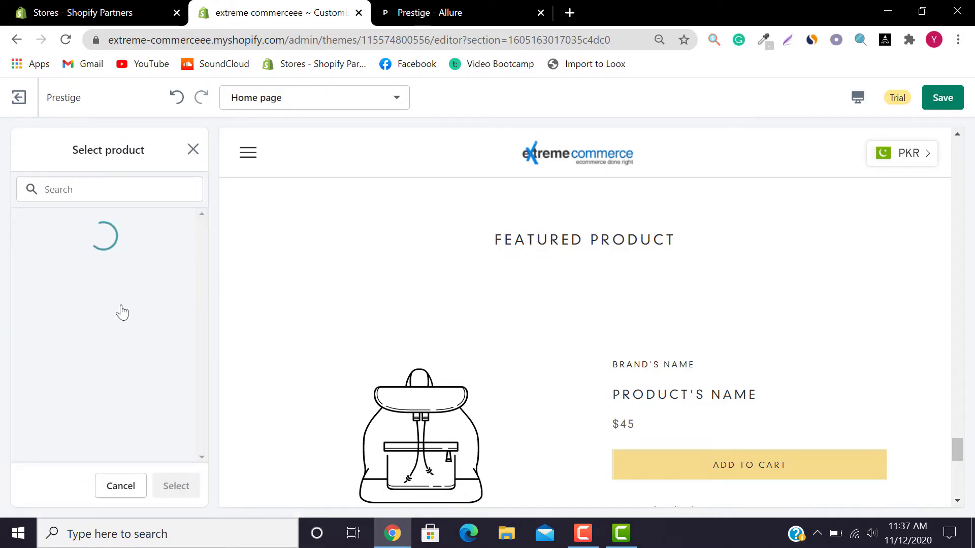
click(533, 8)
click(287, 7)
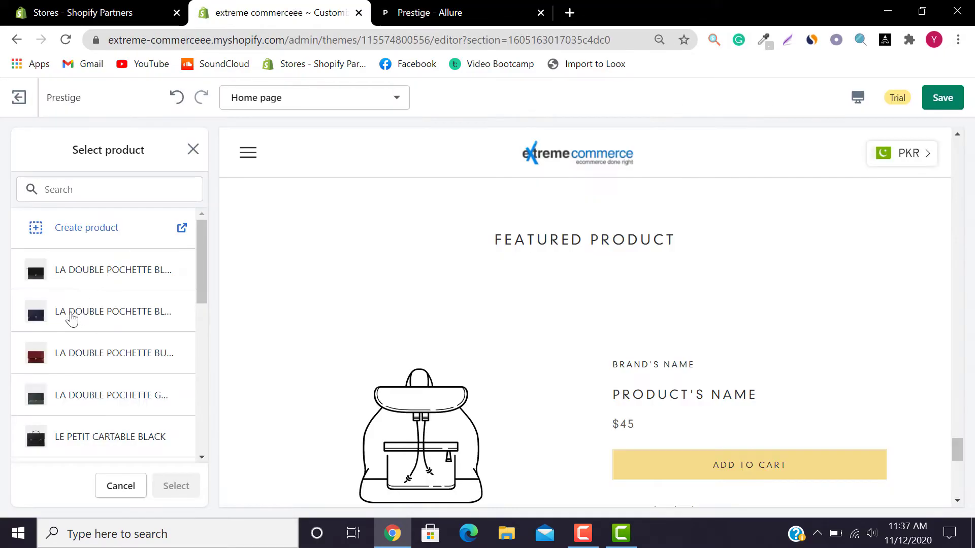
drag(200, 257, 202, 296)
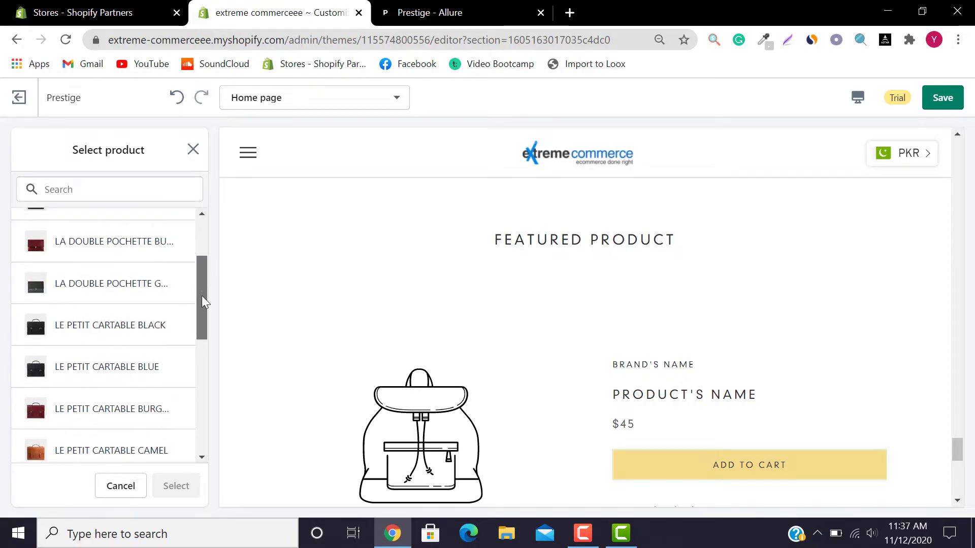
scroll(202, 236, up, 1)
scroll(202, 234, up, 1)
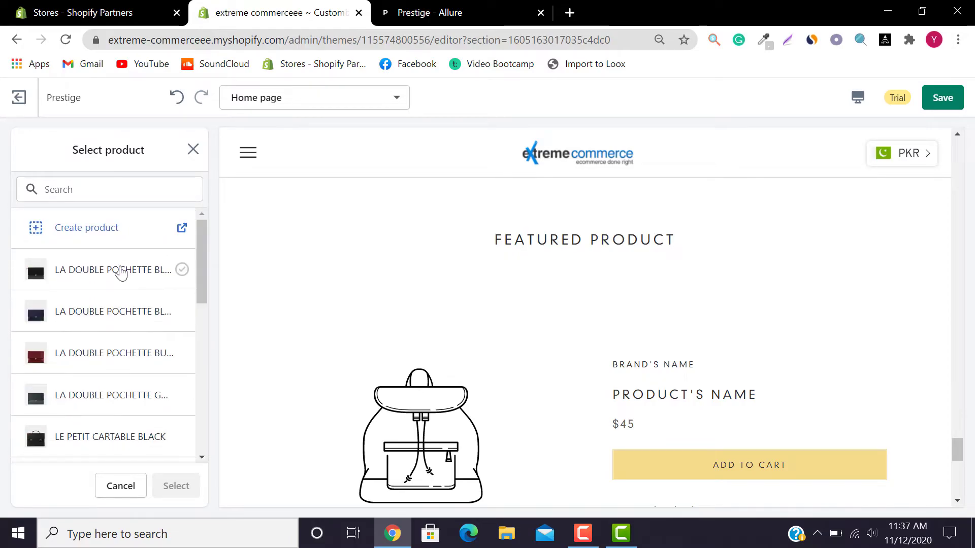
click(182, 270)
click(170, 486)
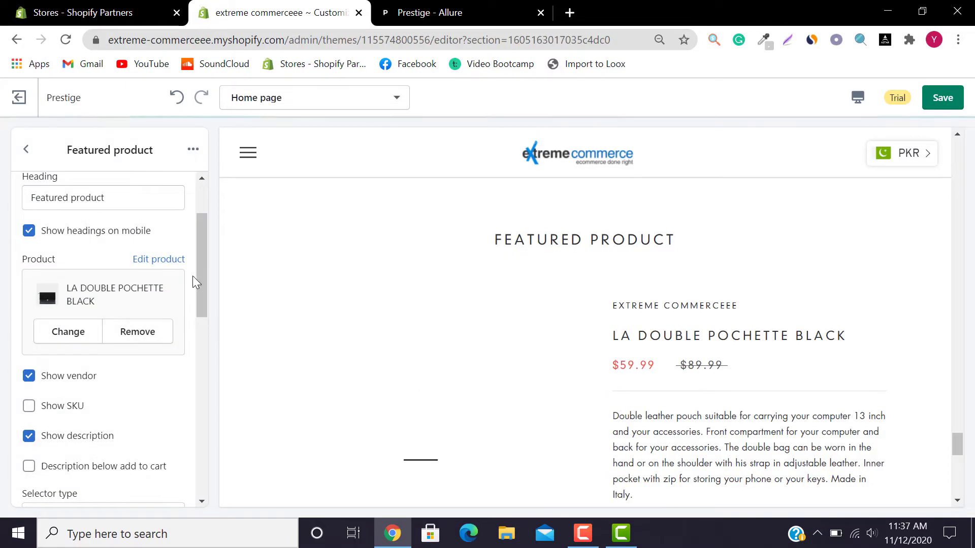
- Set the Featured product section's heading to PRODUCT OF THE MONTH, as in the Prestige demo store
click(386, 11)
scroll(922, 373, up, 4)
drag(631, 280, 376, 279)
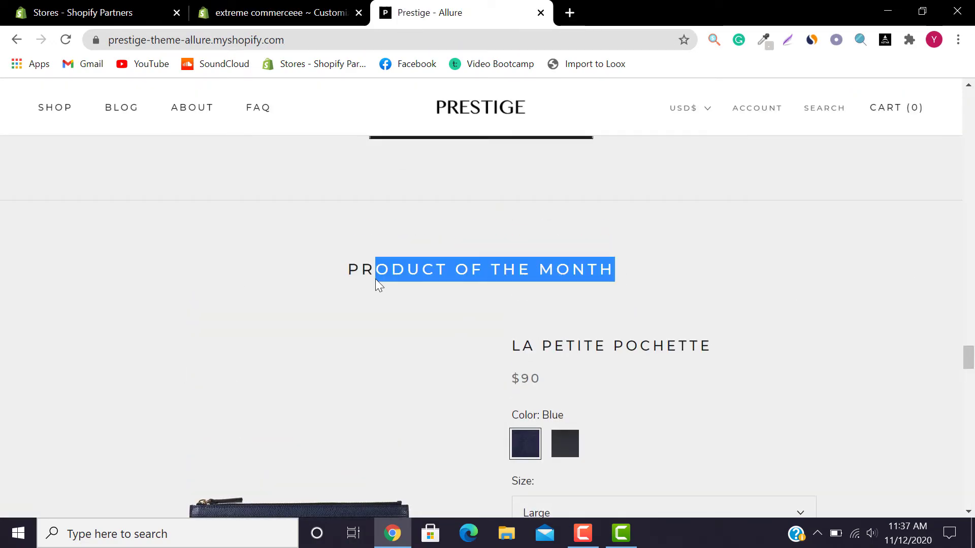
click(208, 5)
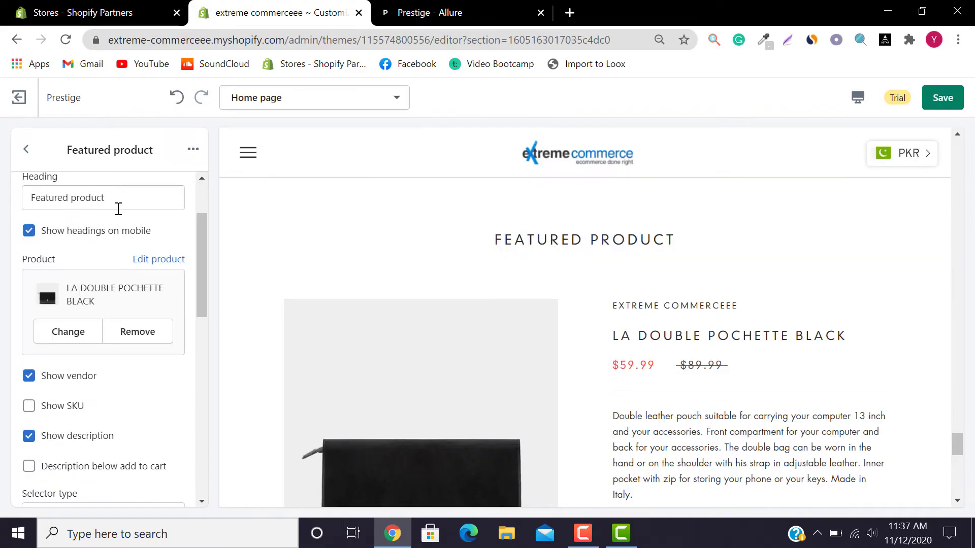
triple_click(147, 201)
text(PRODUCT OF THE MONTH)
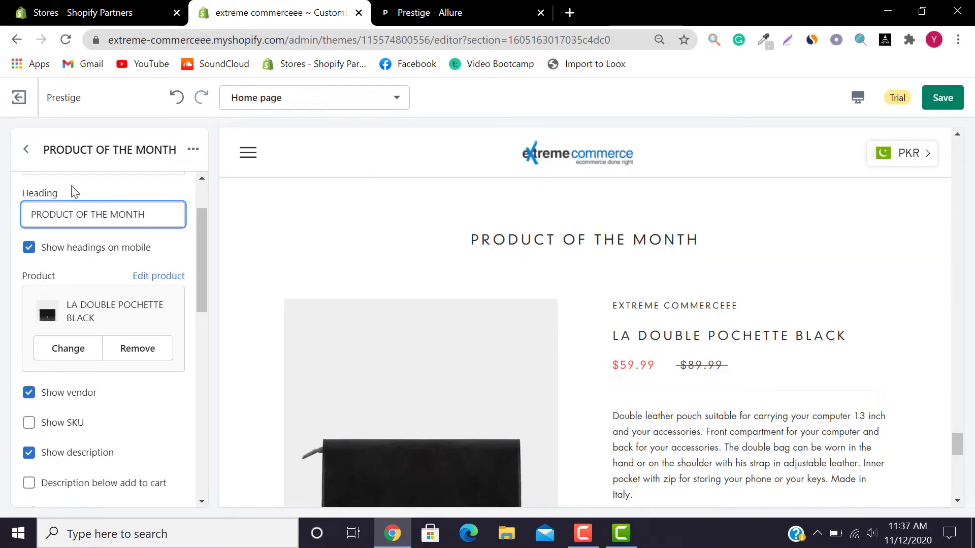
- Compare the product block with the demo store and hide the vendor name above the product title
click(419, 4)
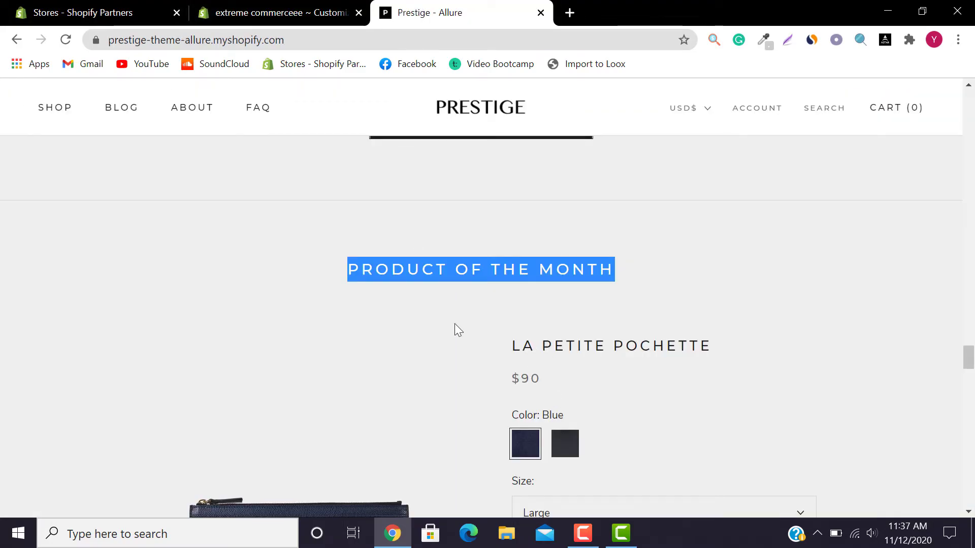
click(274, 11)
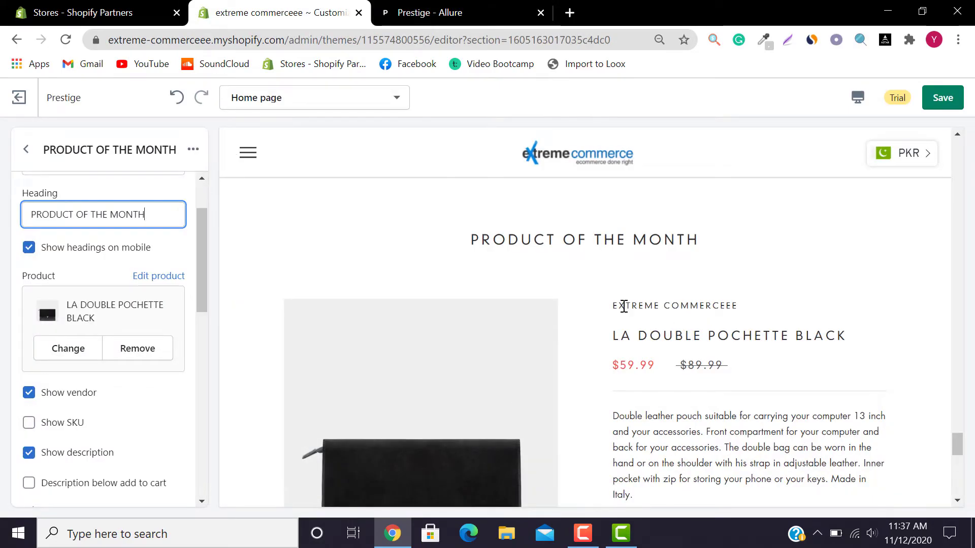
drag(614, 305, 754, 320)
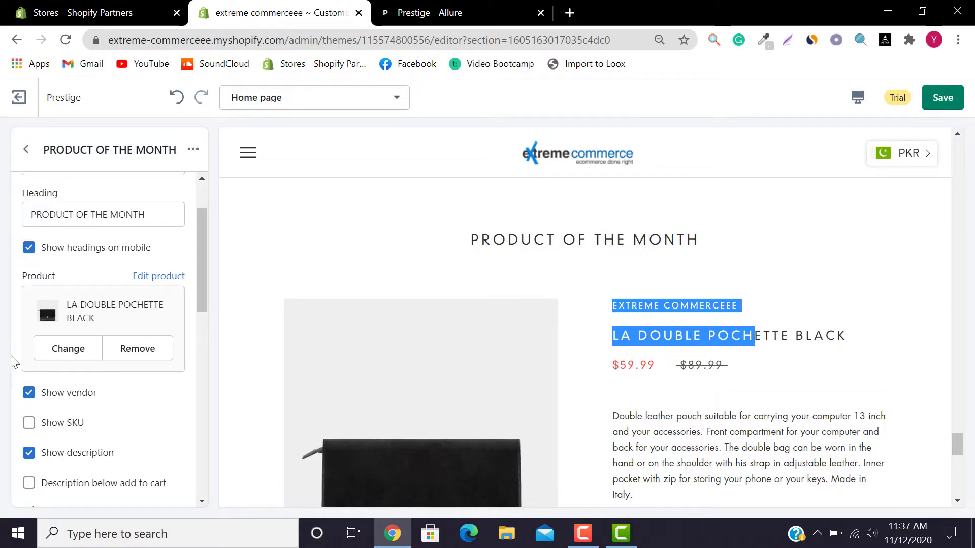
click(73, 401)
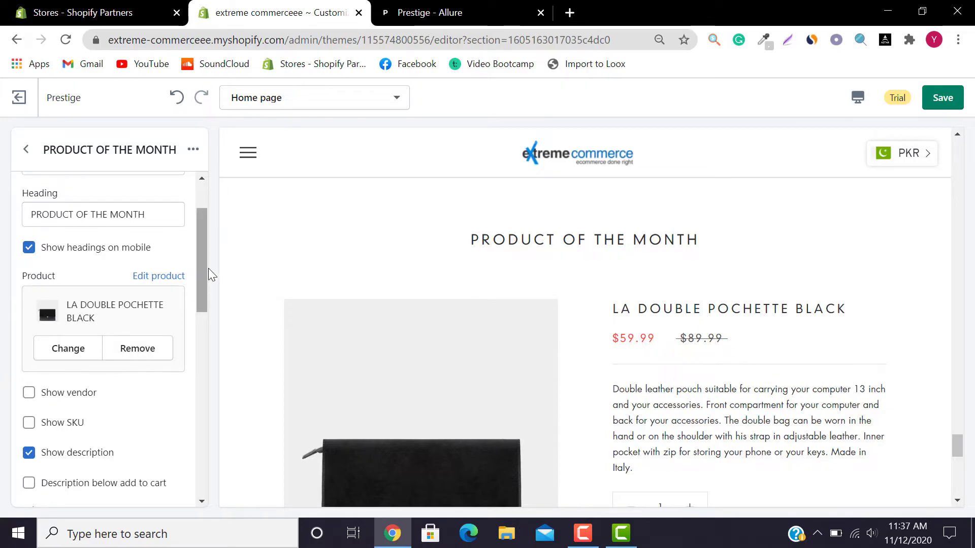
- Turn off Show description, turn on Description below add to cart, and check the product block in the preview
drag(203, 268, 211, 354)
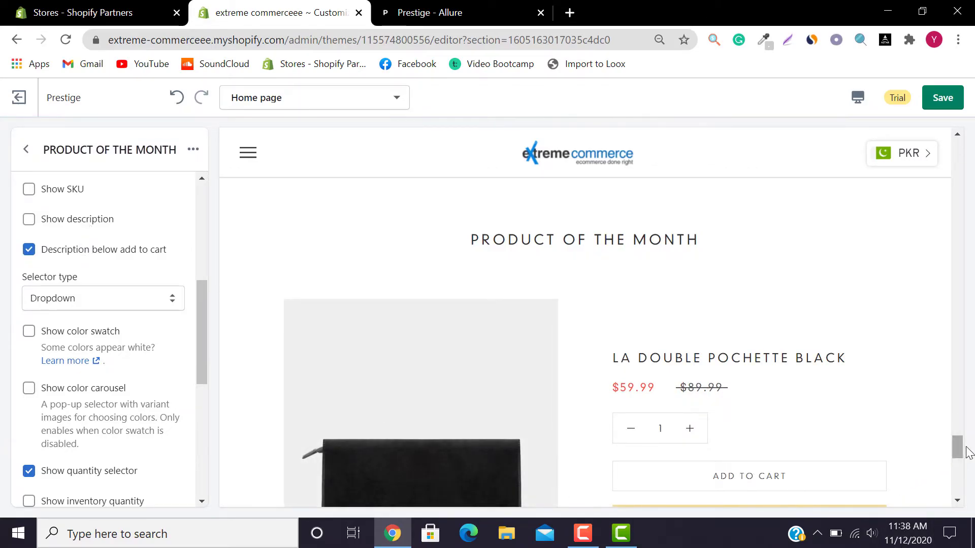
drag(964, 447, 969, 470)
scroll(652, 370, up, 4)
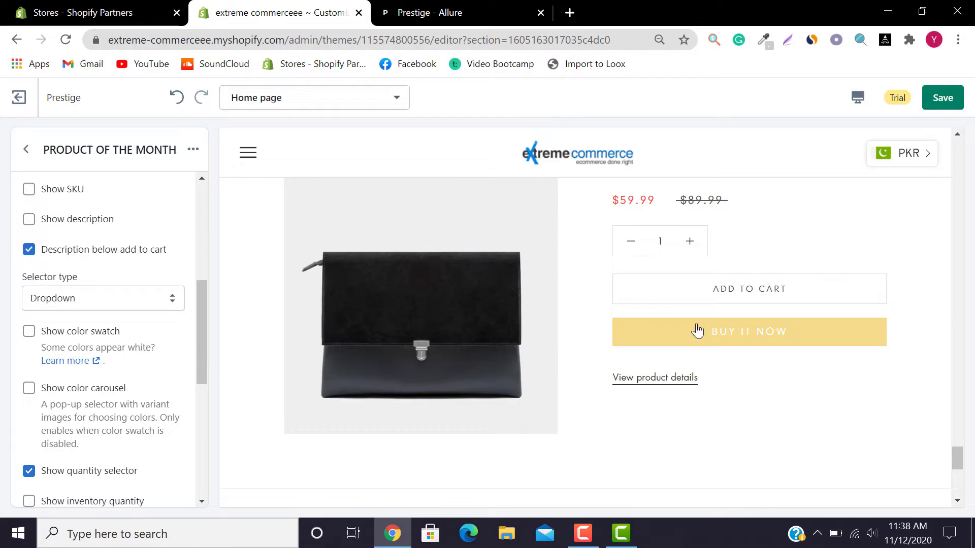
scroll(965, 456, up, 2)
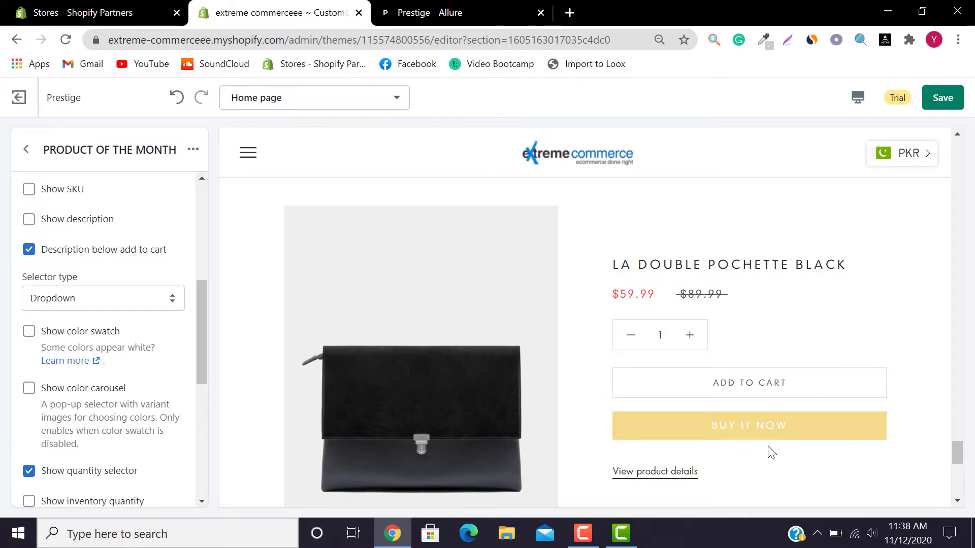
- Try the Block selector type for the featured product and restore it to Dropdown
drag(203, 290, 205, 374)
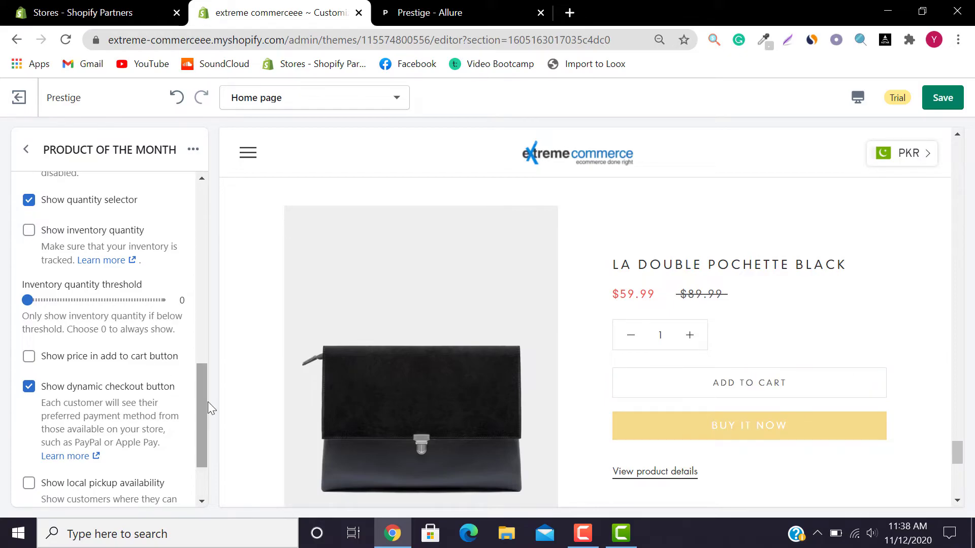
drag(195, 401, 202, 319)
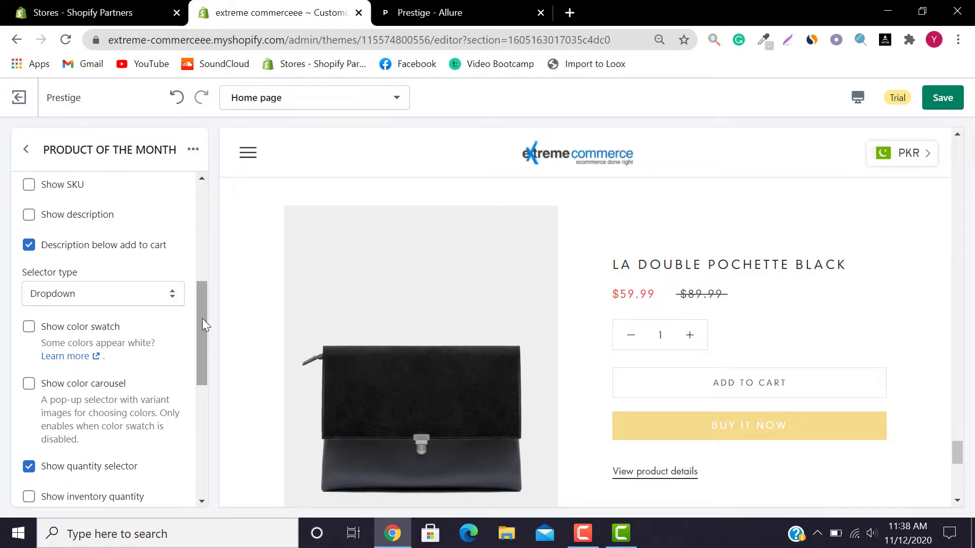
drag(10, 275, 92, 275)
click(127, 300)
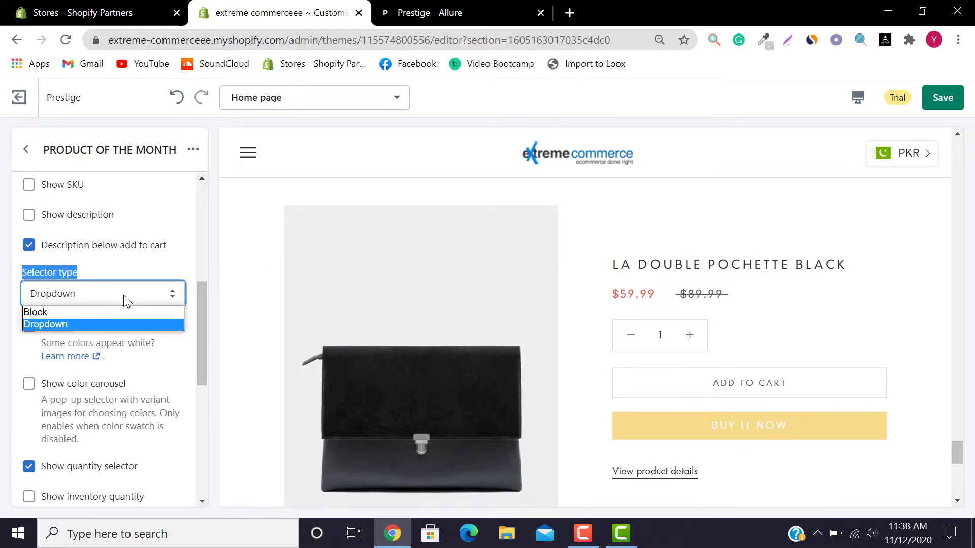
click(104, 312)
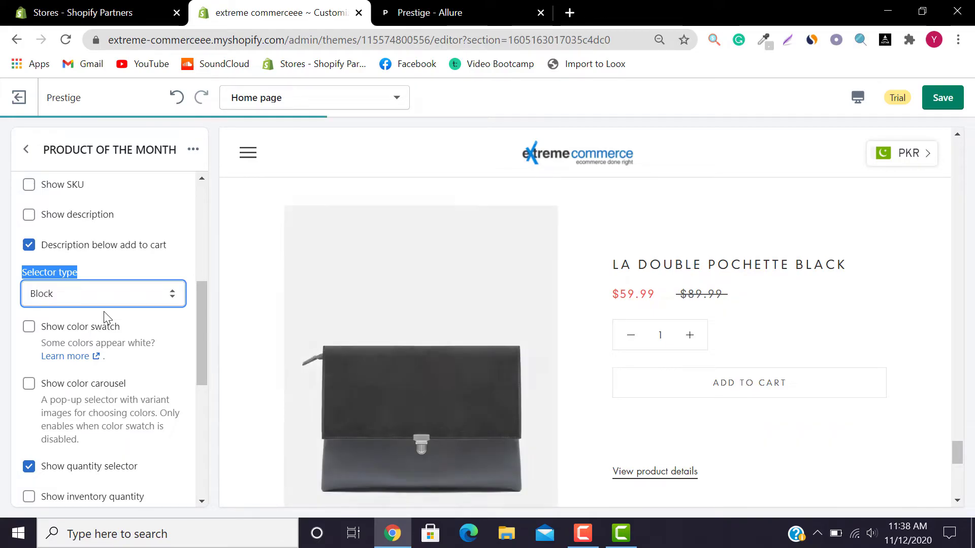
click(95, 302)
click(72, 327)
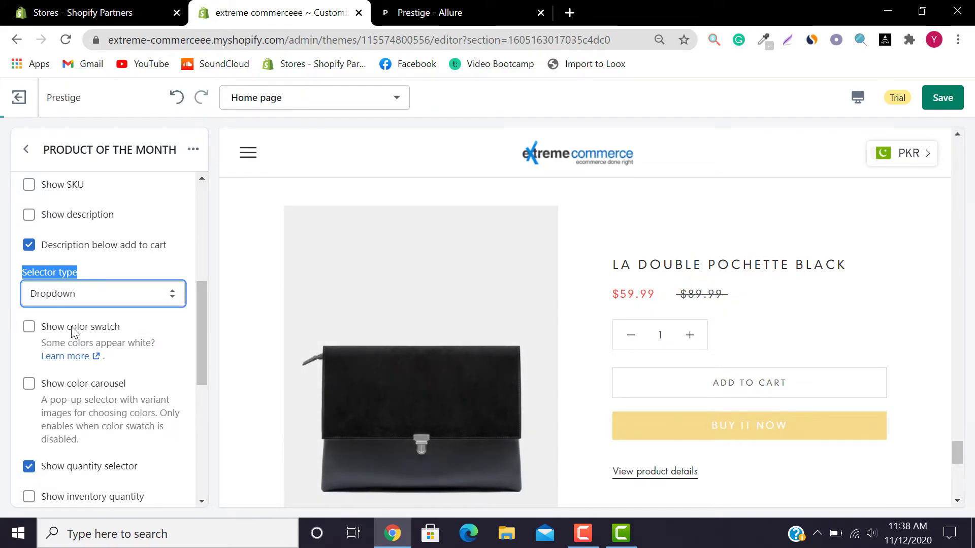
- Try the color swatch option for the featured product and enable the color carousel instead
scroll(201, 333, down, 1)
click(87, 281)
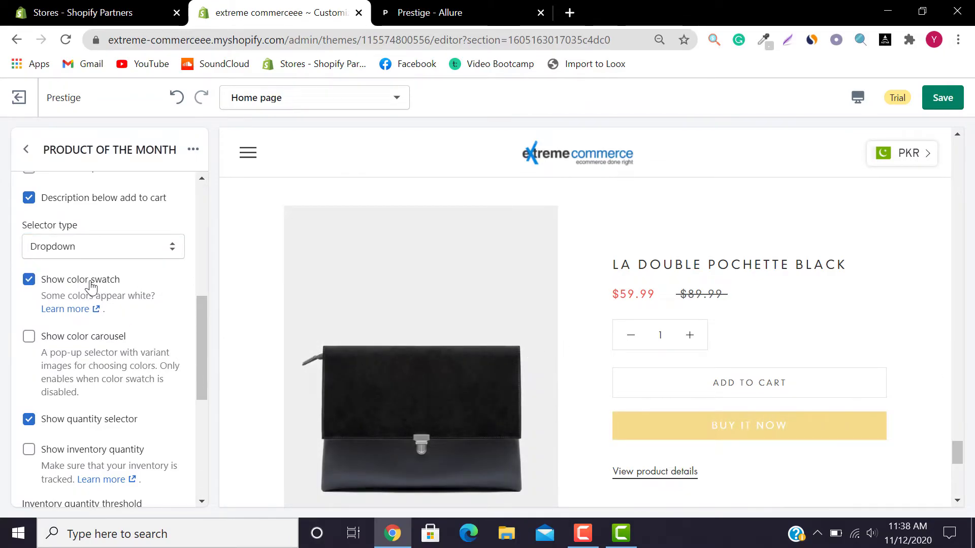
drag(201, 325, 203, 338)
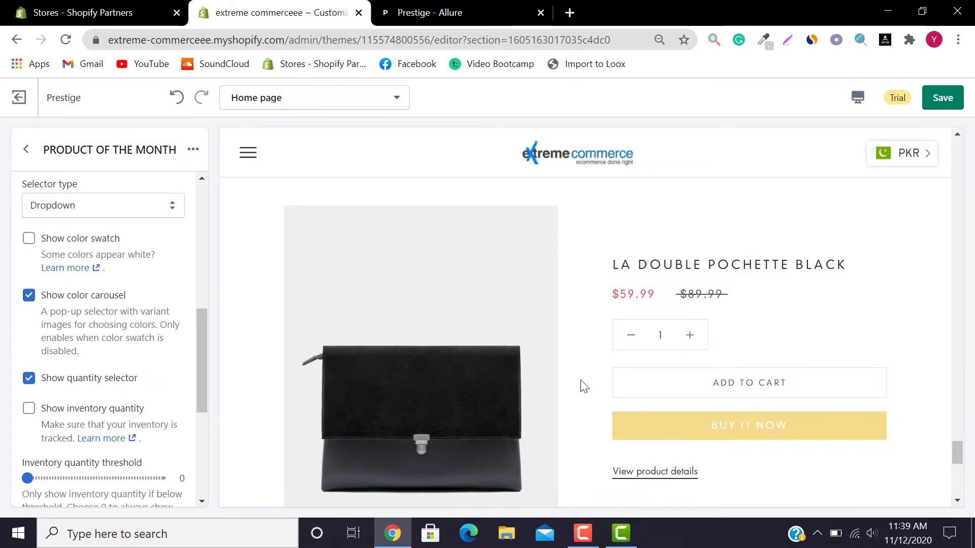
- Try showing the inventory quantity for the featured product, check it in the preview, and turn it off again
drag(200, 359, 199, 388)
click(94, 327)
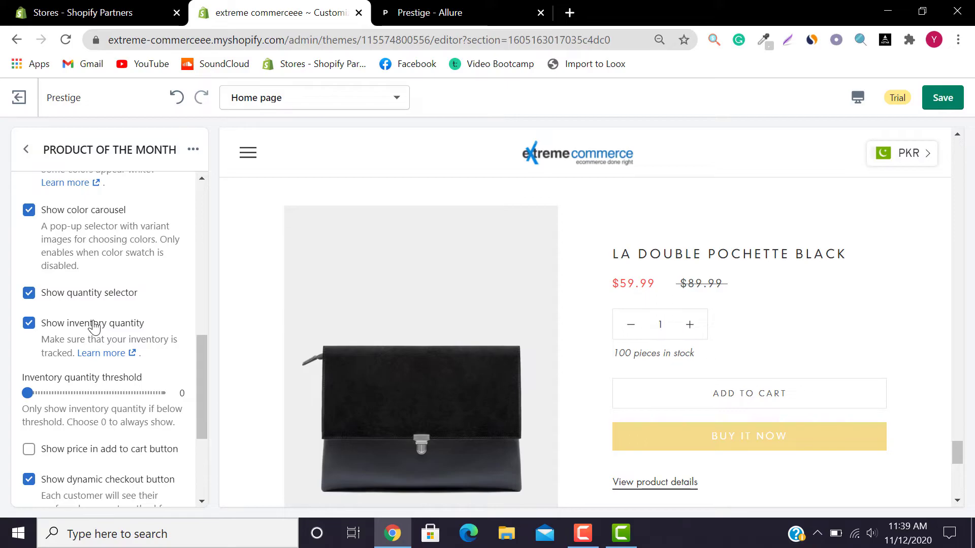
mouse_move(27, 393)
mouse_down()
mouse_move(156, 392)
mouse_move(23, 393)
mouse_up()
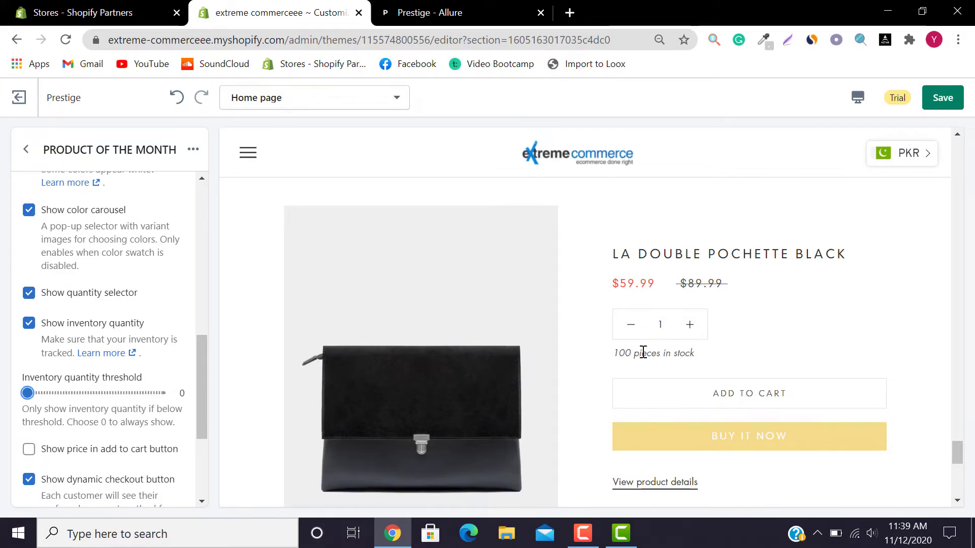
drag(614, 353, 733, 361)
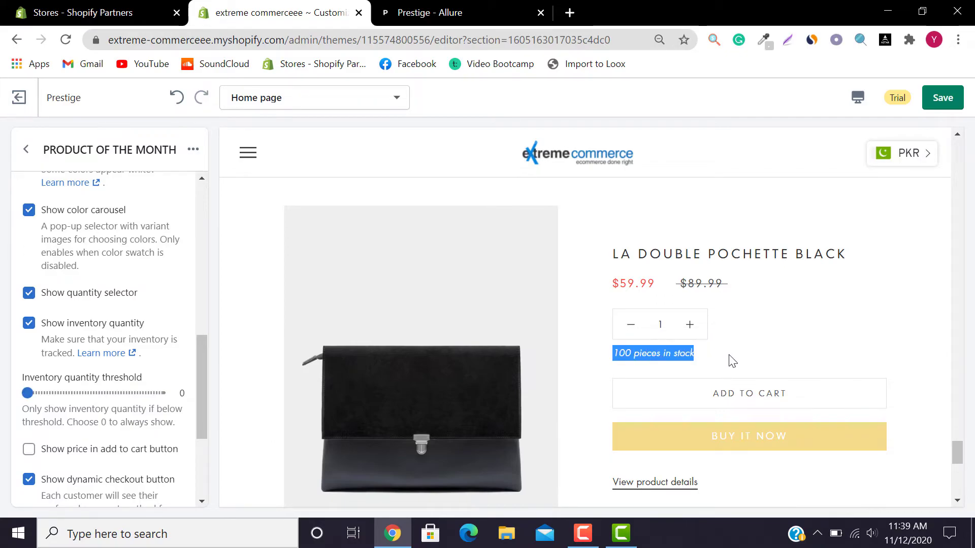
click(88, 328)
- Show the price in the featured product's add to cart button and review the remaining section options
drag(200, 357, 199, 405)
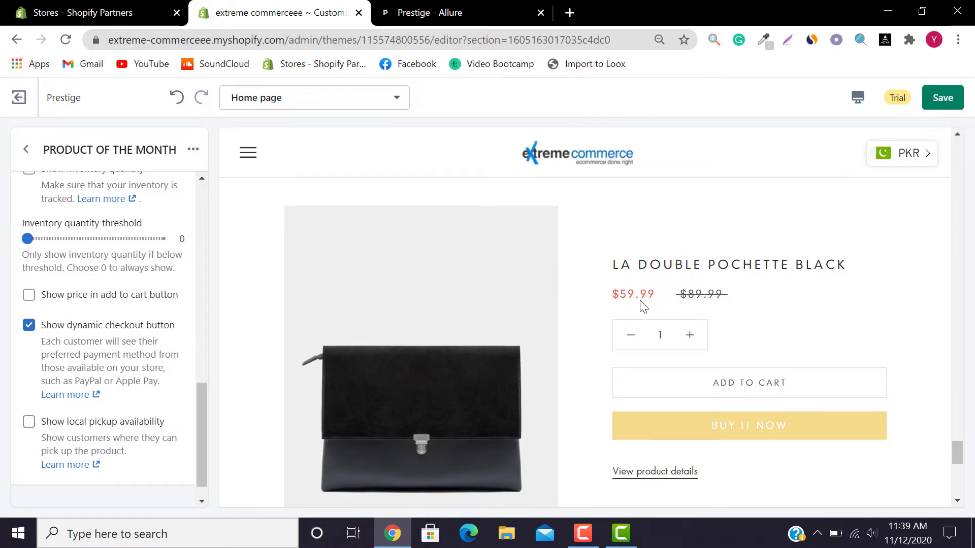
click(112, 295)
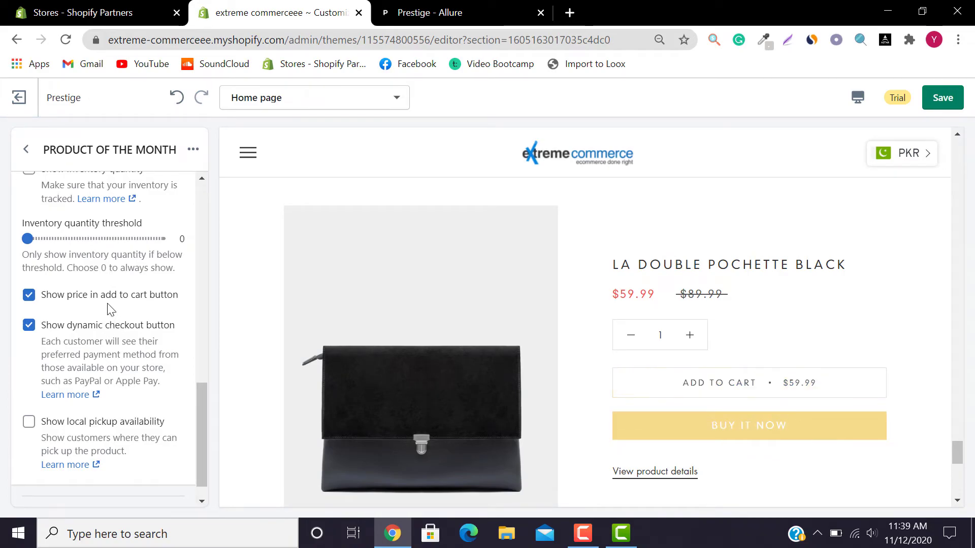
scroll(200, 422, down, 1)
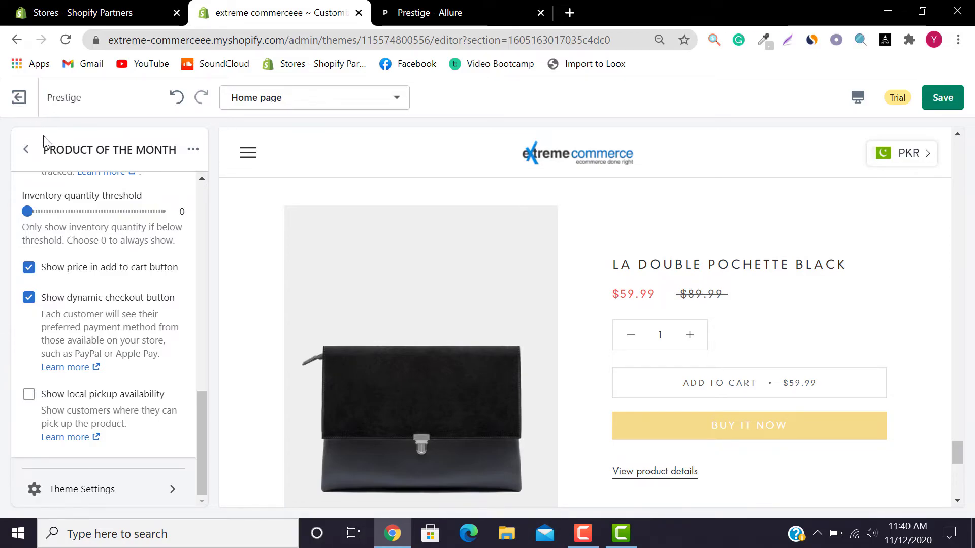
- Save the Product of the month section and copy the Leather block's heading and text from the Allure demo
click(26, 149)
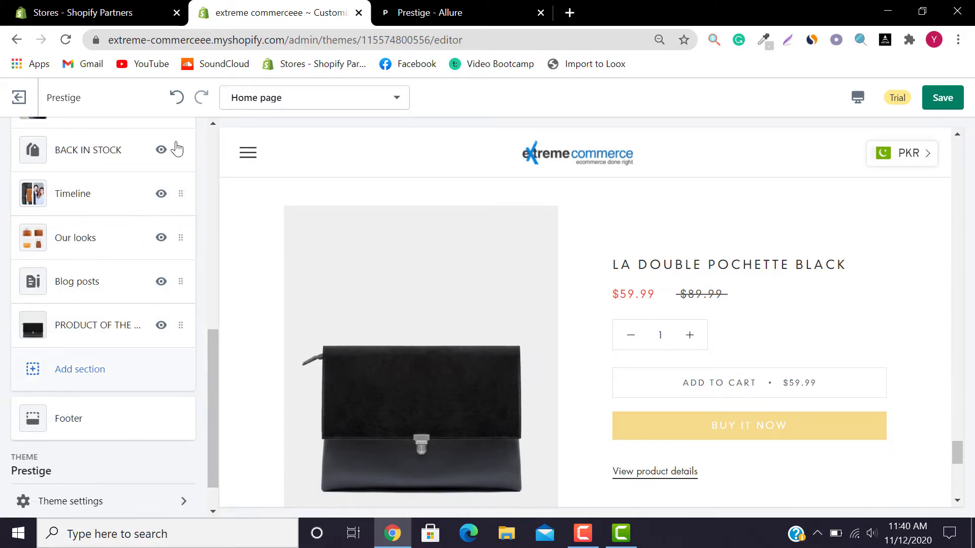
click(954, 97)
click(549, 7)
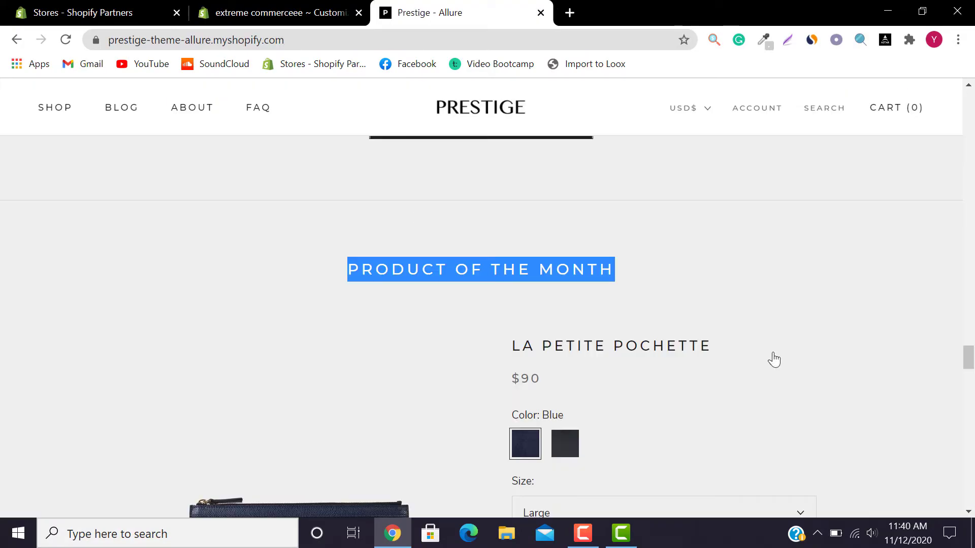
drag(969, 365, 973, 401)
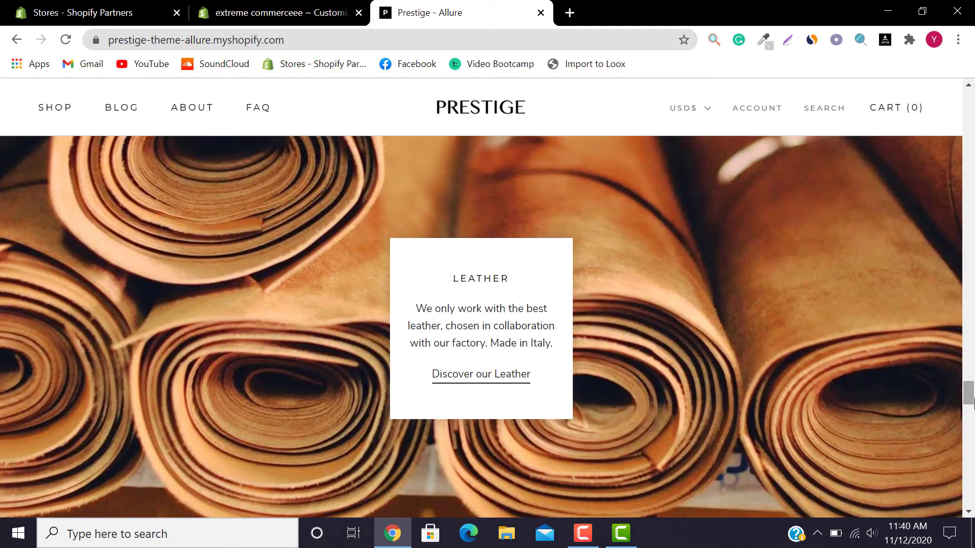
drag(444, 279, 424, 282)
key(ctrl+c)
click(557, 359)
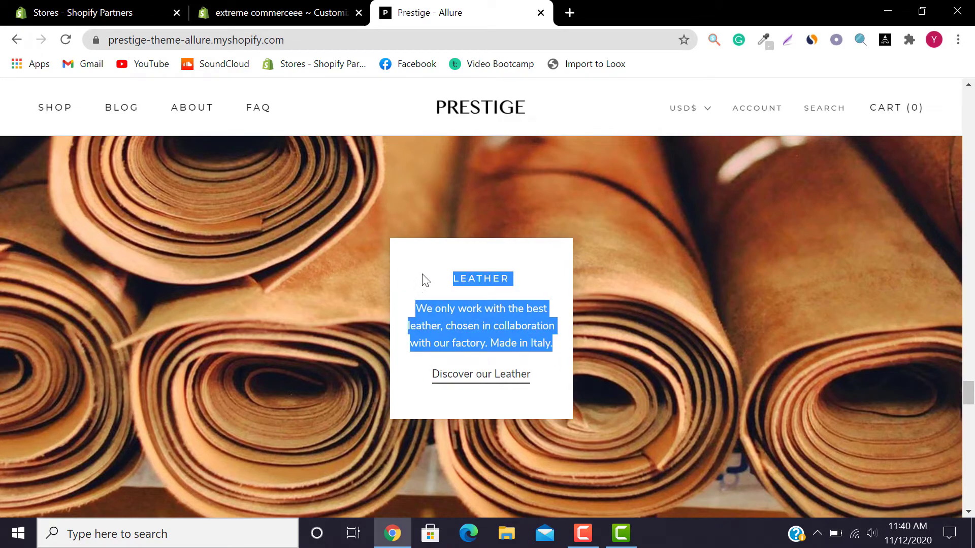
- Add an Image with text block section below Product of the month on the home page
click(299, 11)
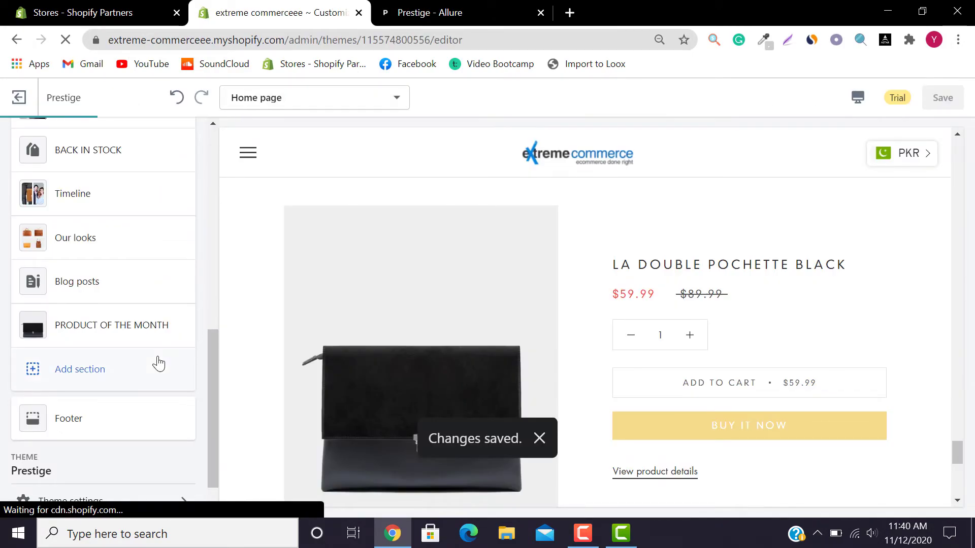
click(111, 370)
drag(200, 227, 204, 315)
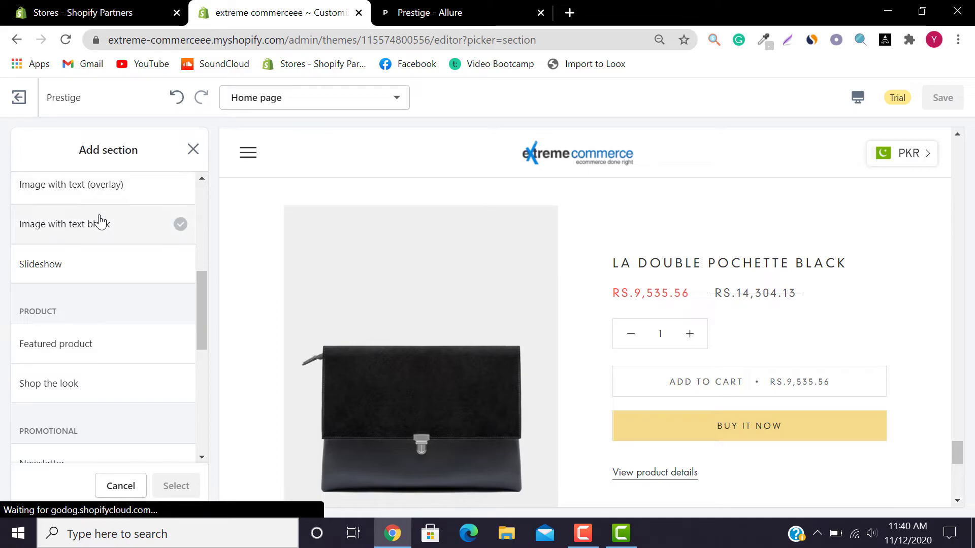
click(159, 225)
click(182, 488)
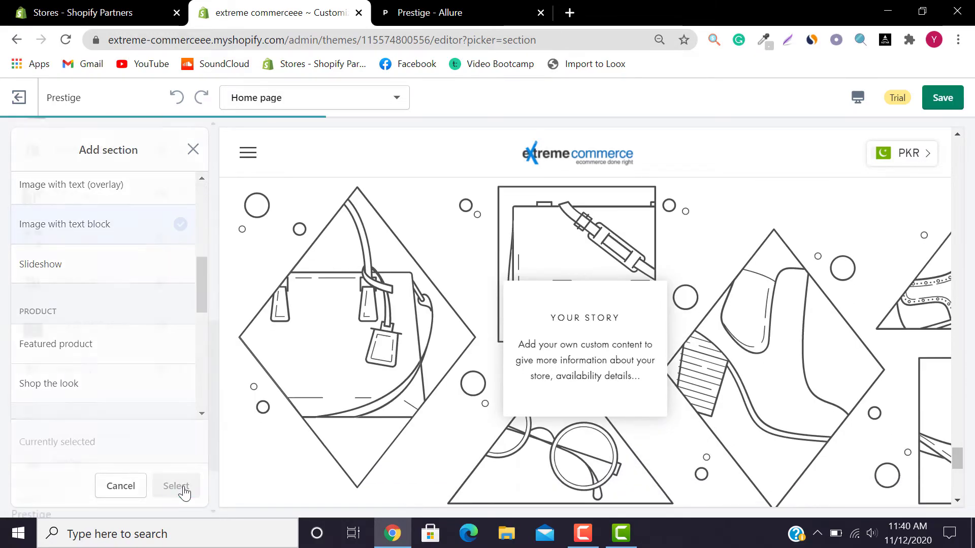
- Upload the 1000x leather rolls picture from the imagecyborg.com folder and set it as the new section's image
click(122, 282)
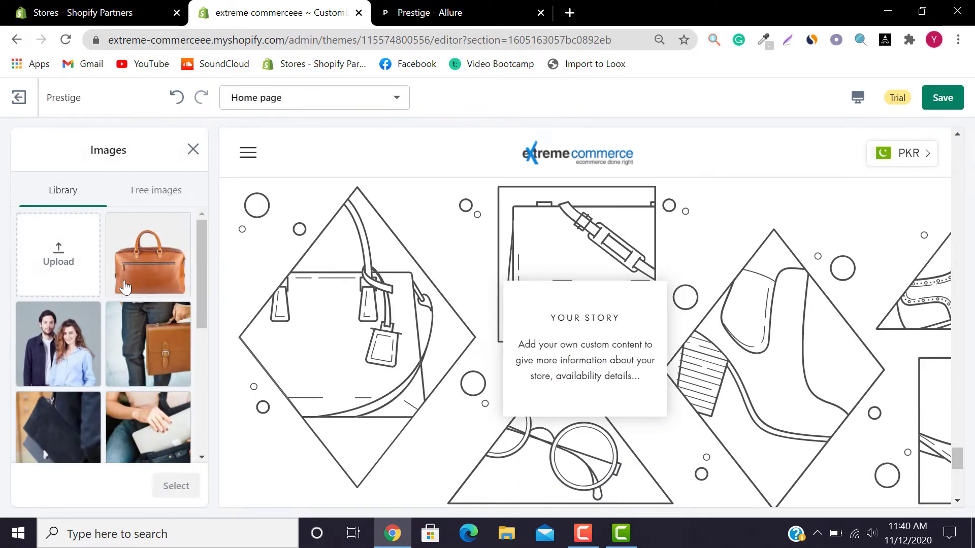
click(77, 260)
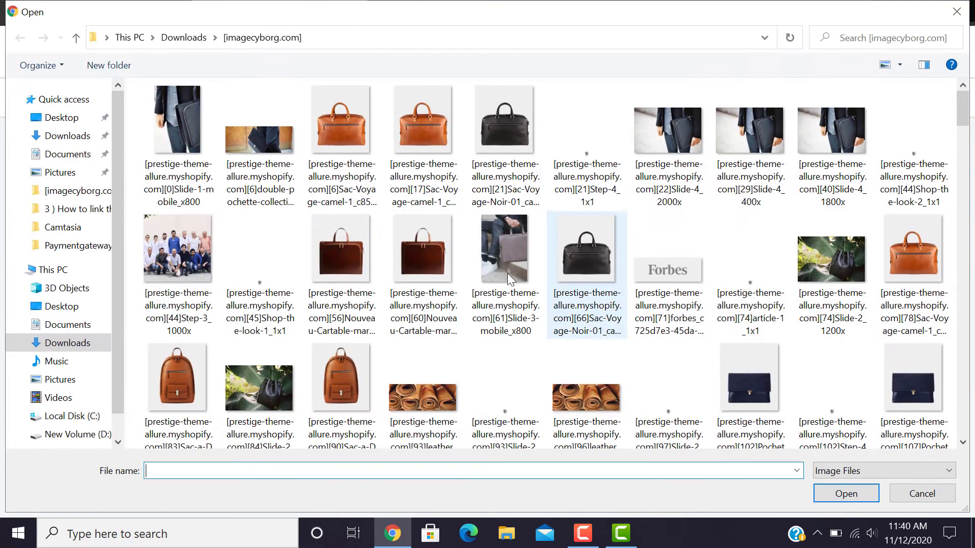
click(581, 402)
click(857, 476)
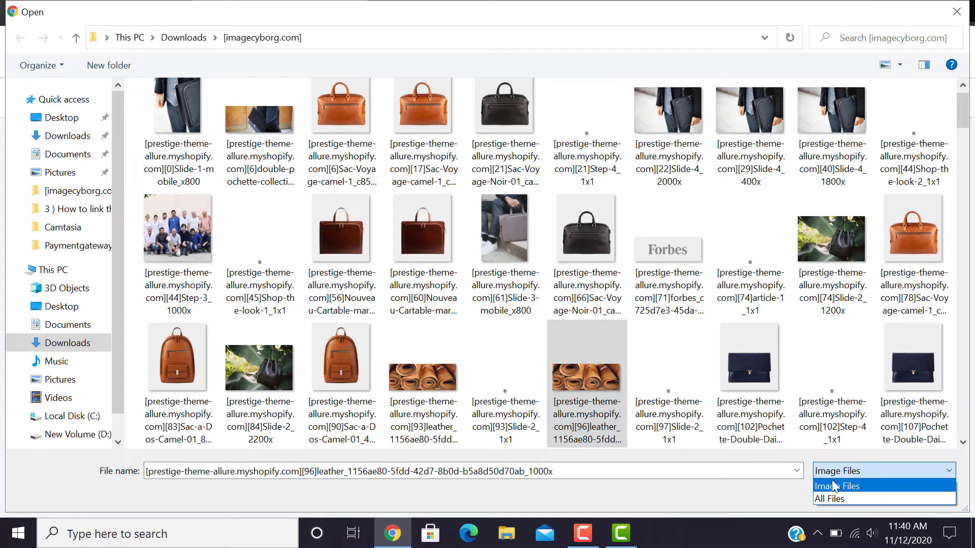
click(858, 477)
click(847, 495)
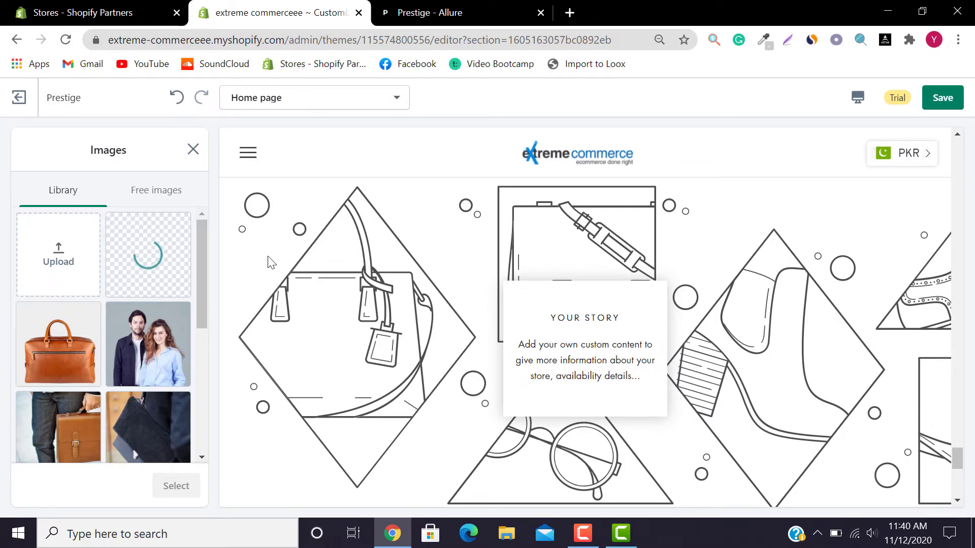
key(ctrl+Tab)
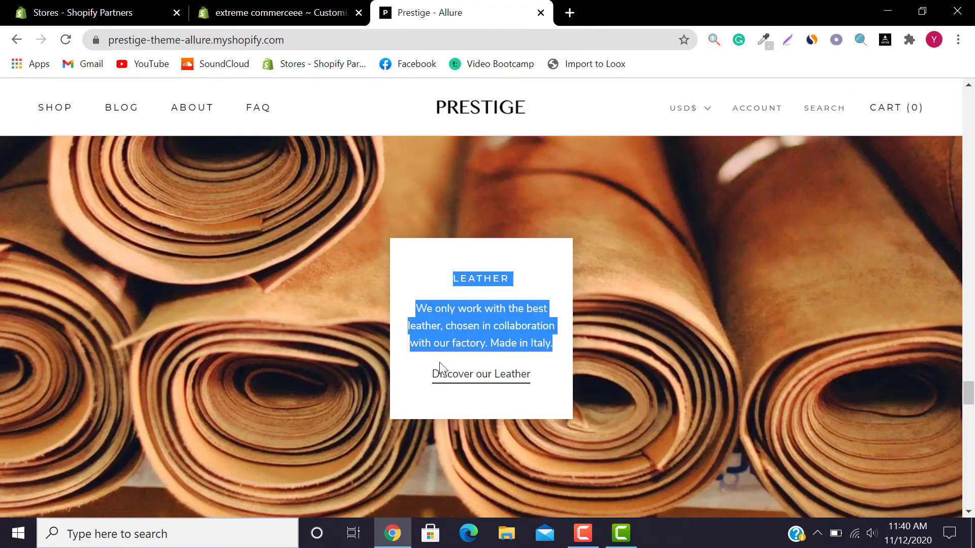
click(230, 7)
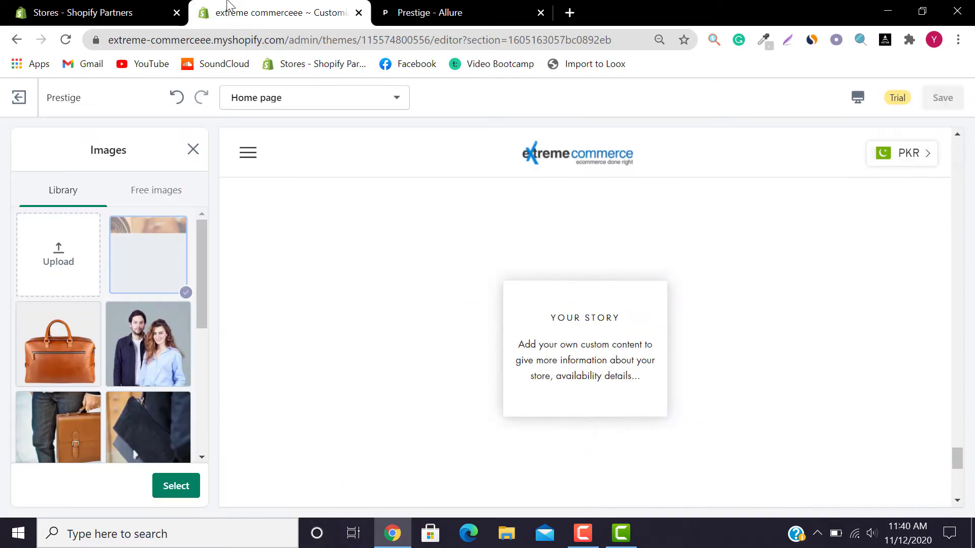
click(175, 486)
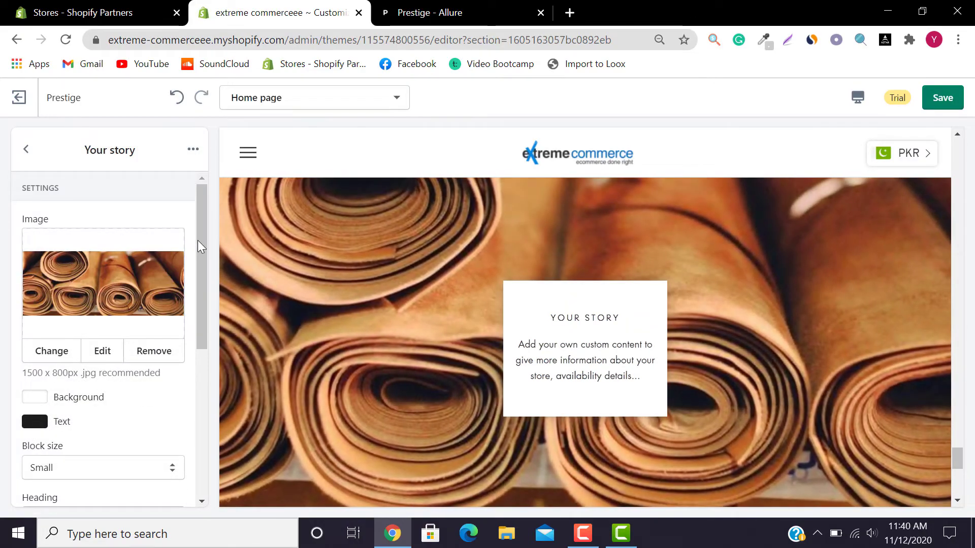
- Replace the section's text with the copied leather description, without its title line, and set the heading to LEATHER
drag(197, 239, 197, 391)
drag(159, 342, 3, 316)
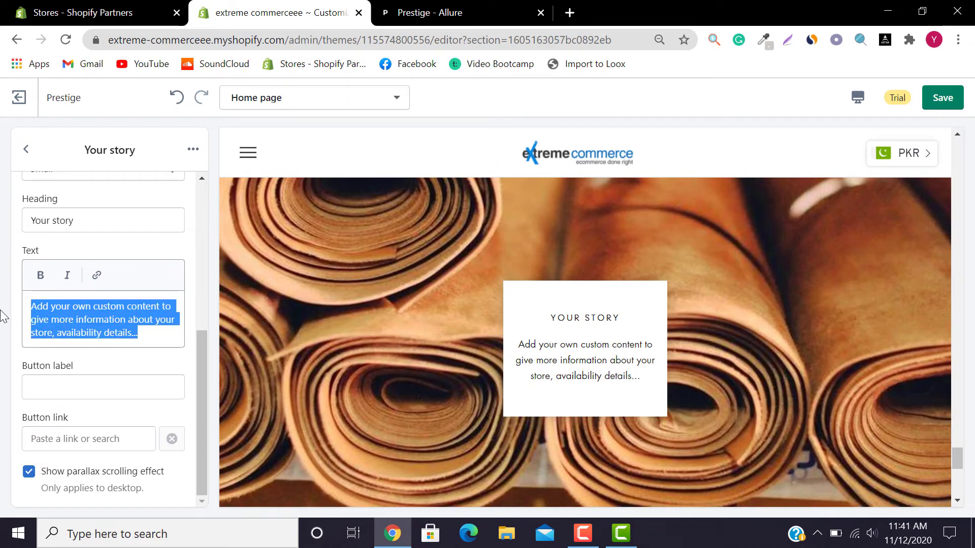
key(ctrl+v)
drag(69, 306, 7, 309)
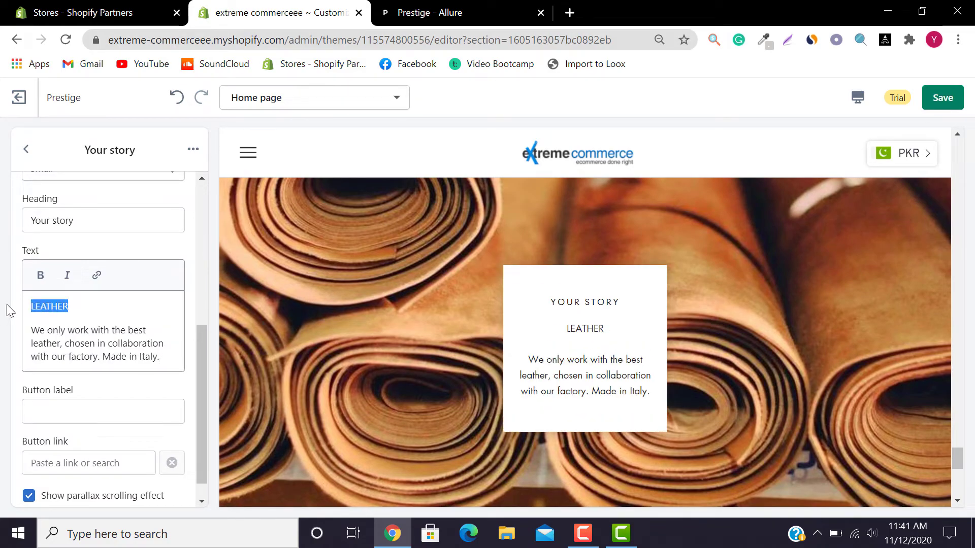
key(BackSpace)
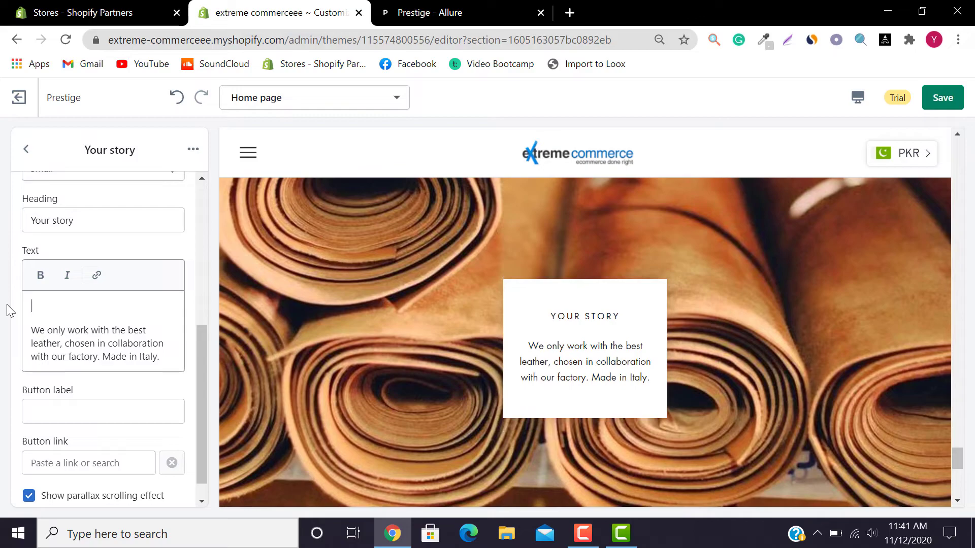
key(BackSpace)
triple_click(112, 222)
text(LEATHER)
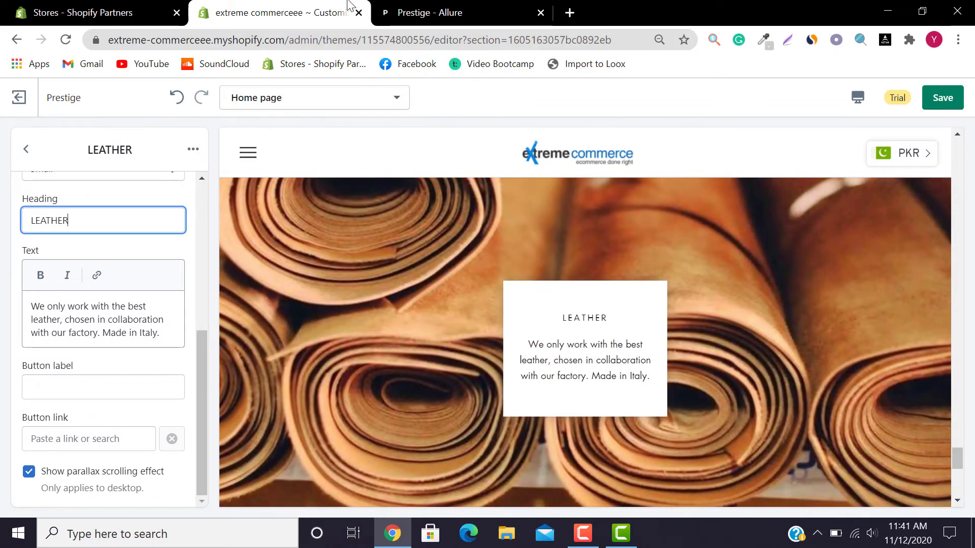
- Check the demo's button wording and set the Leather section's button label to DISCOVER OUR LEATHER
click(421, 7)
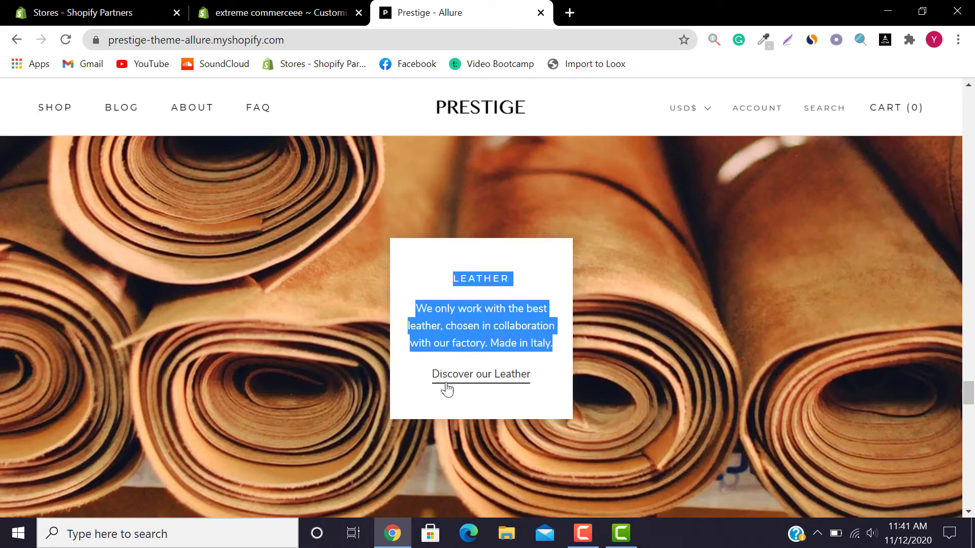
click(227, 7)
click(76, 377)
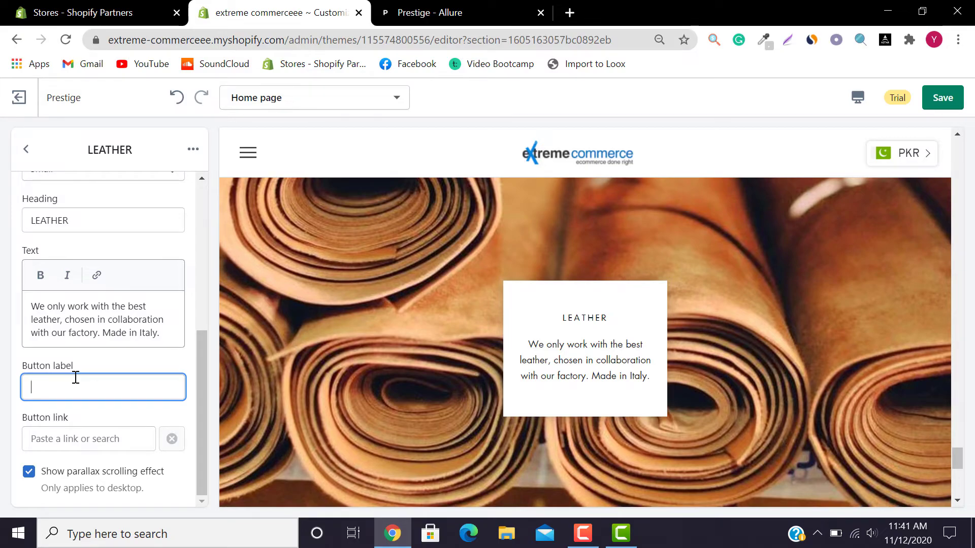
text(DISCOVER)
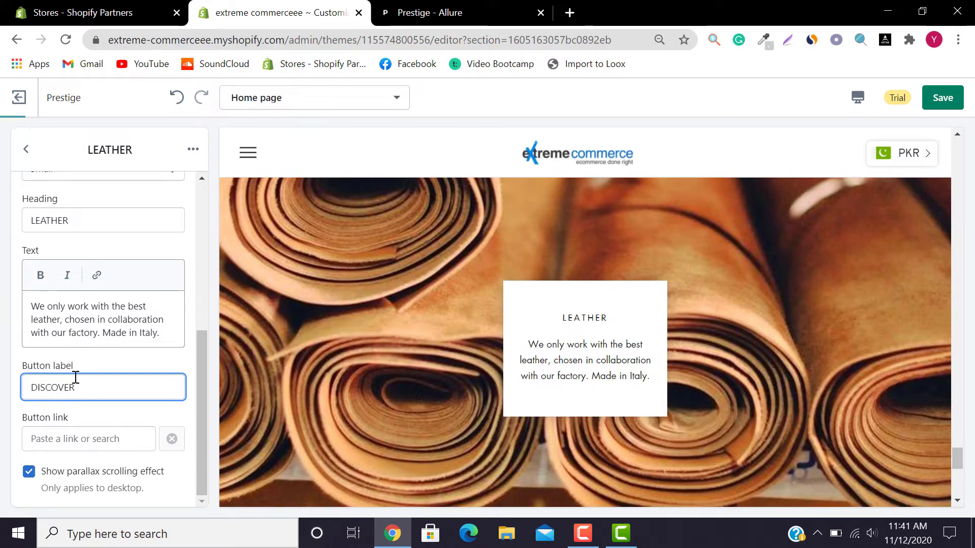
text( OUR )
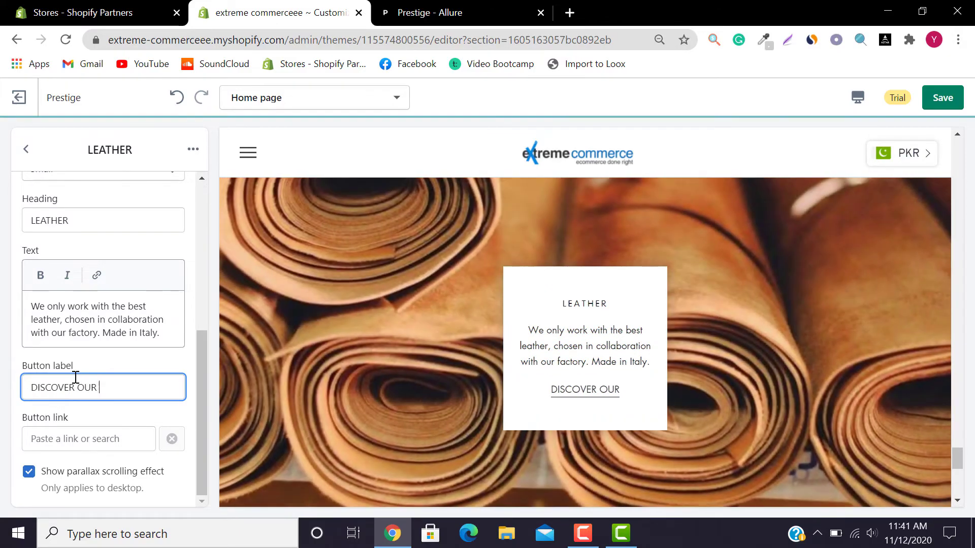
text(EATHER)
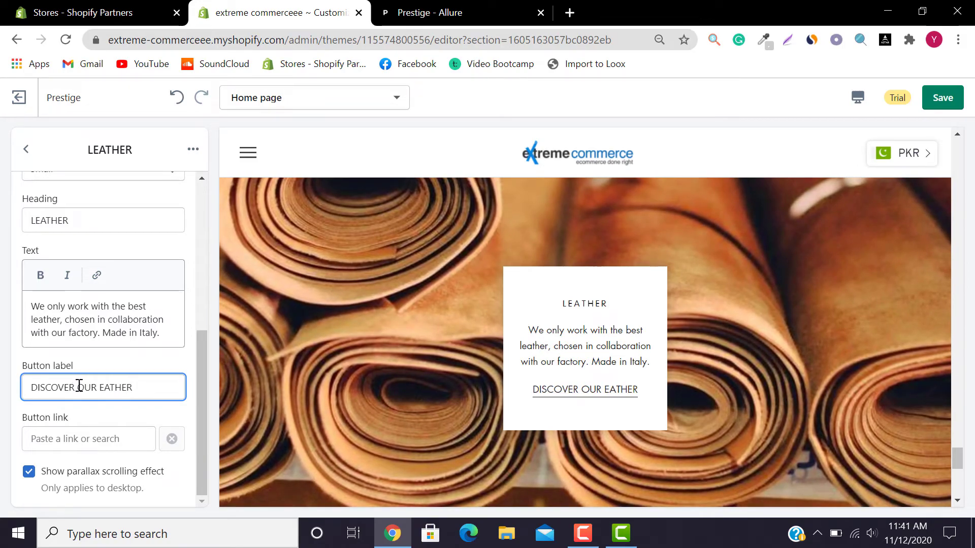
click(100, 388)
text(L)
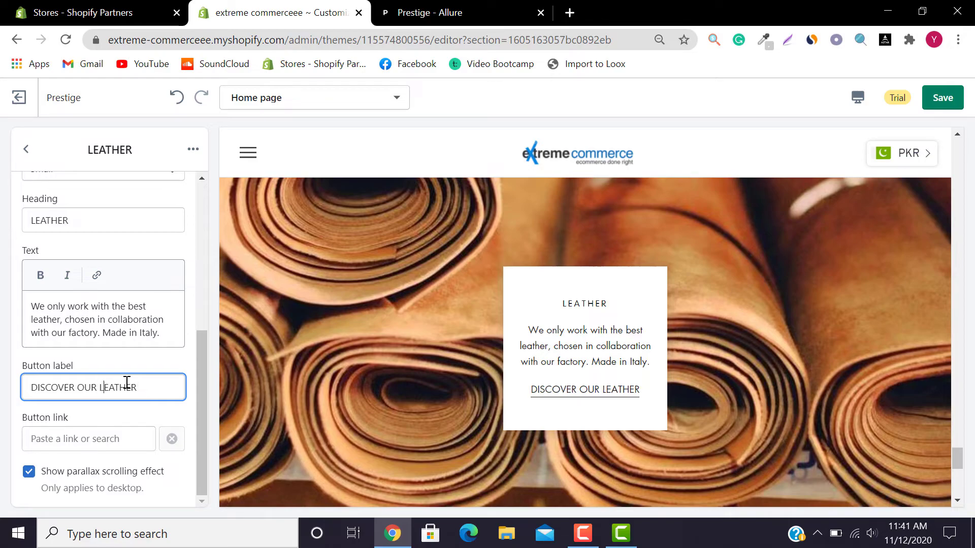
- Link the Leather section's button to All Products and save the home page
click(96, 441)
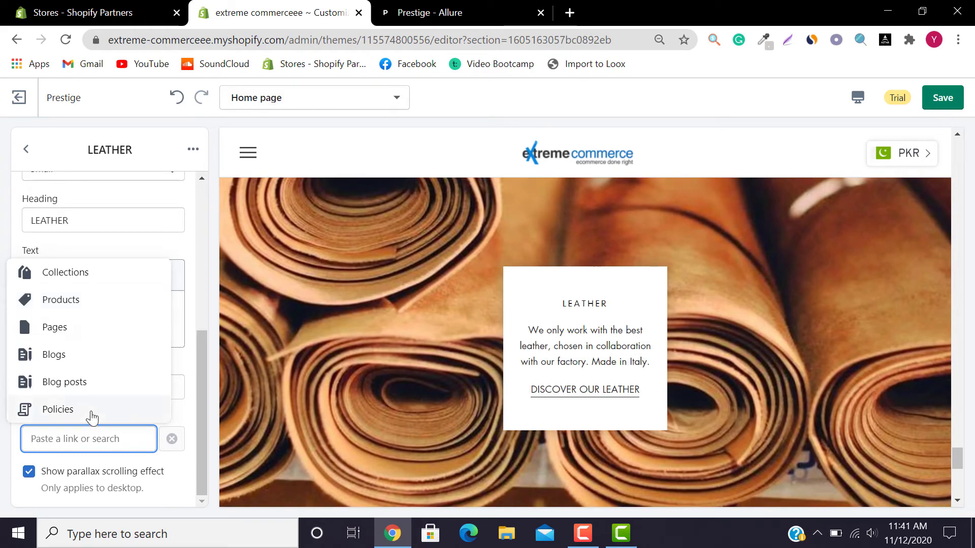
click(52, 301)
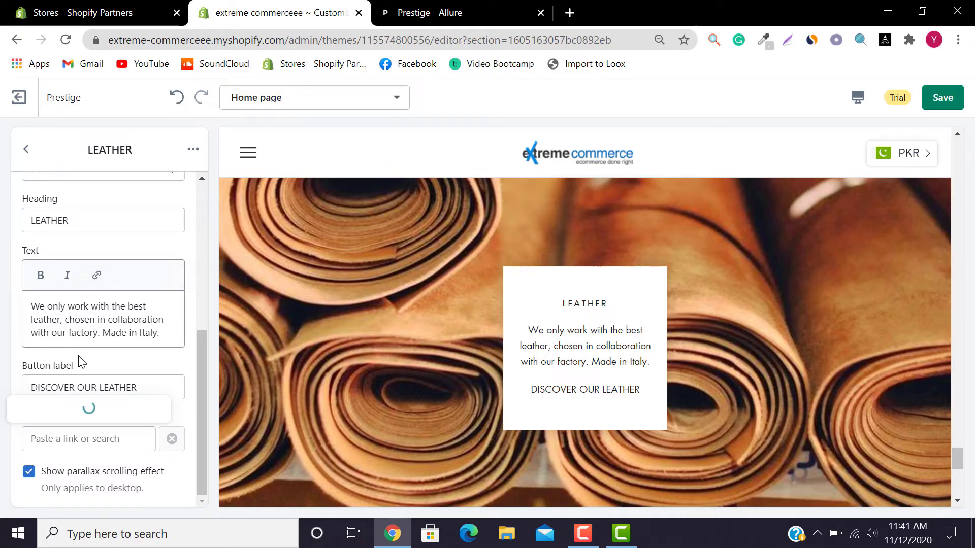
click(66, 265)
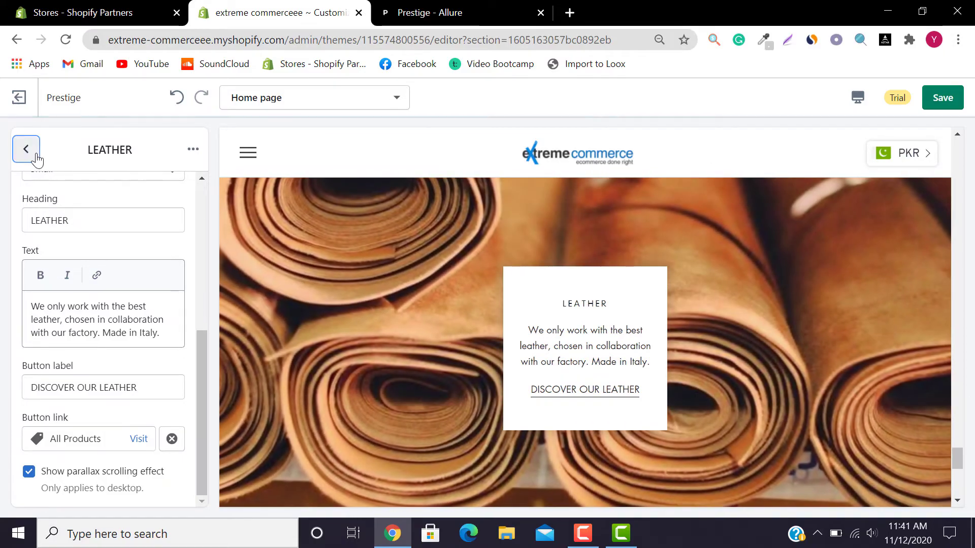
click(26, 150)
click(939, 103)
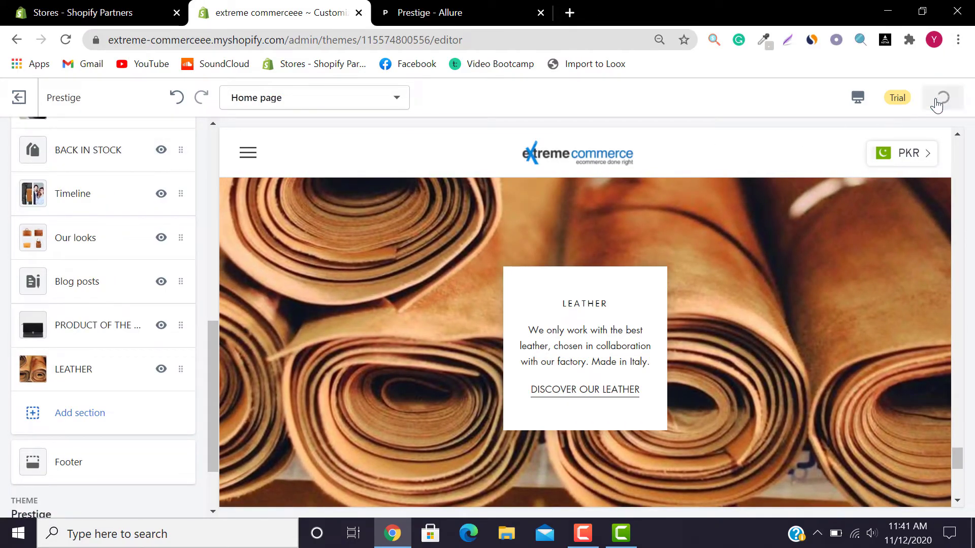
- Examine the Allure demo's testimonials section and how its quote changes with the GQ, Farfetch and Forbes logos
click(457, 10)
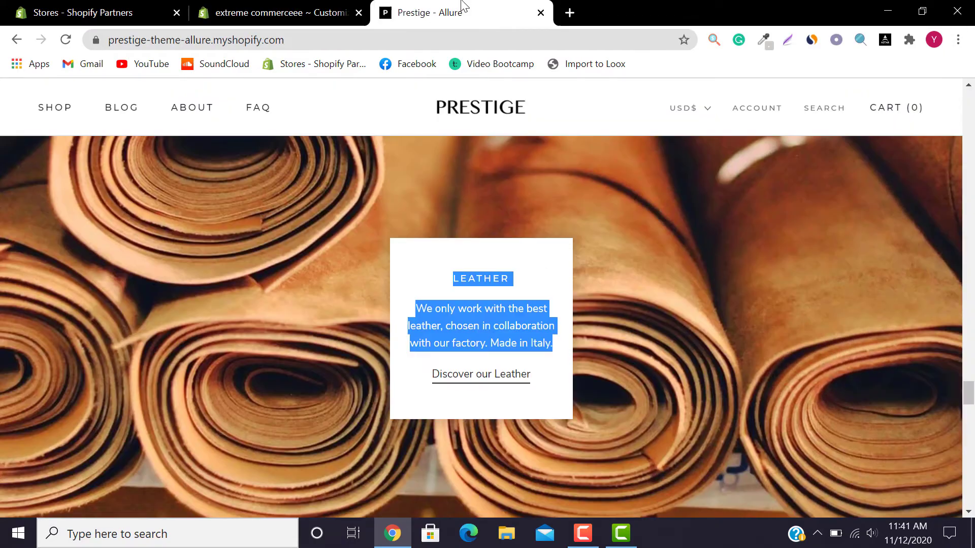
drag(971, 397, 970, 418)
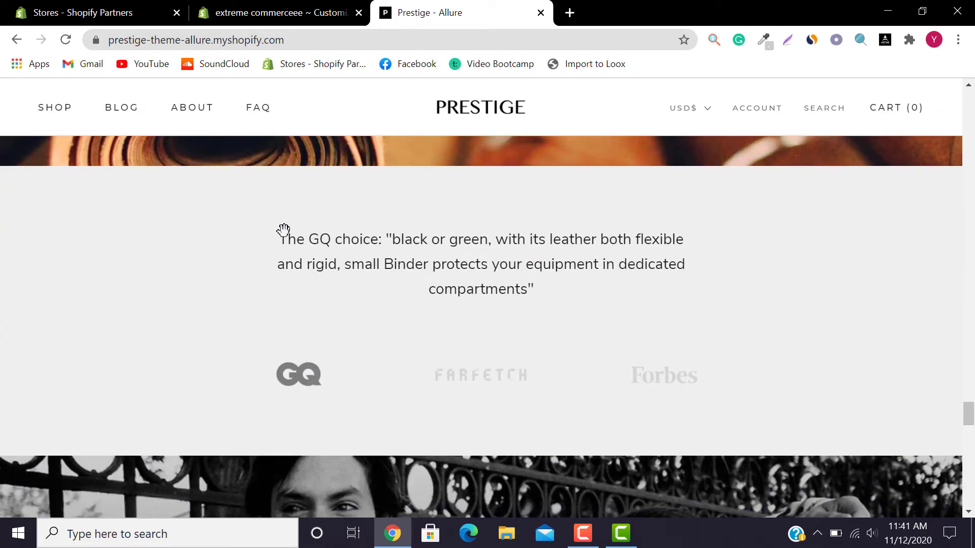
click(484, 384)
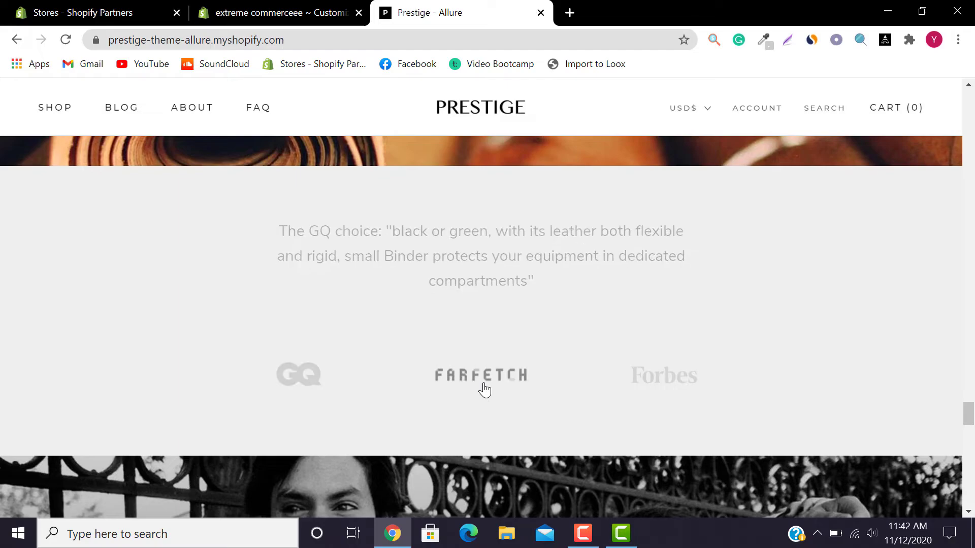
click(670, 386)
click(295, 380)
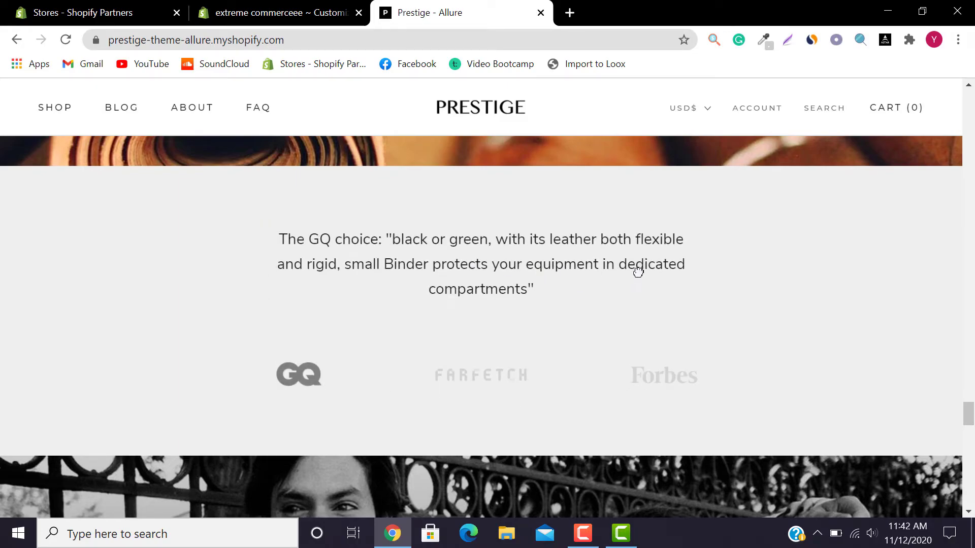
- Add a Testimonials section to the store's home page below the LEATHER section
click(274, 12)
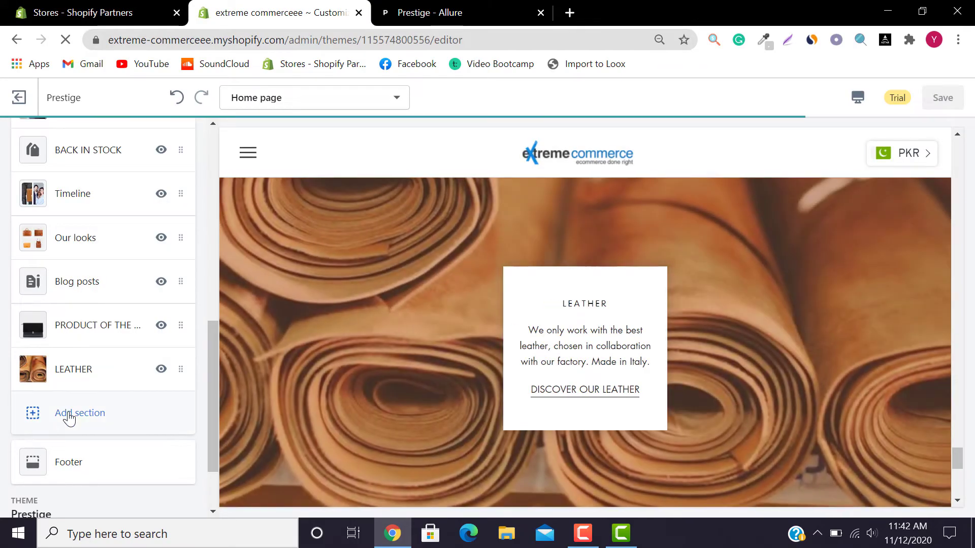
click(70, 415)
drag(206, 205, 207, 406)
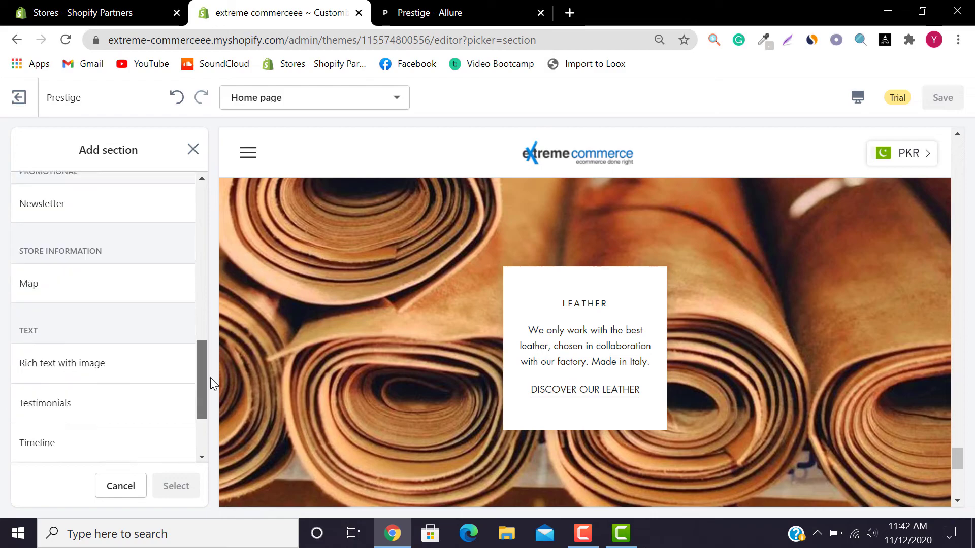
click(60, 290)
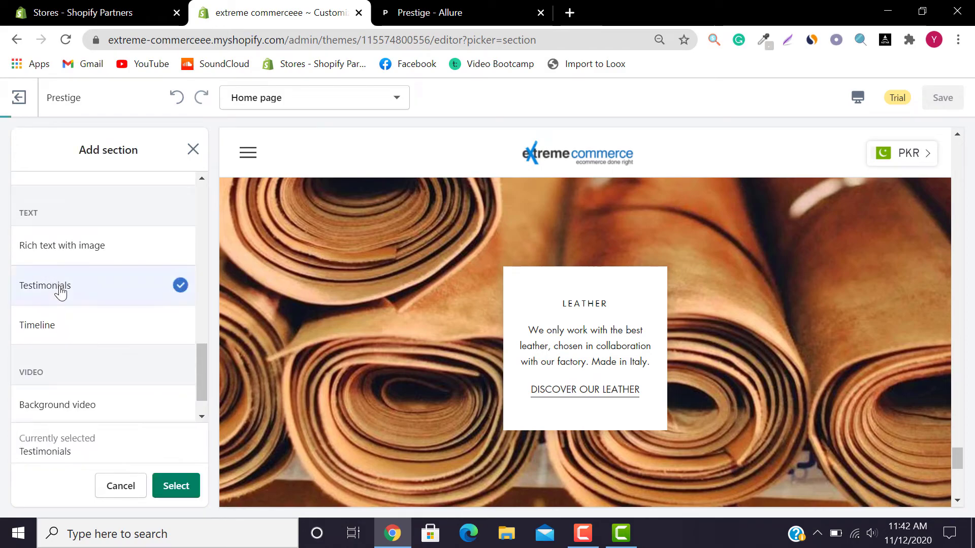
click(180, 491)
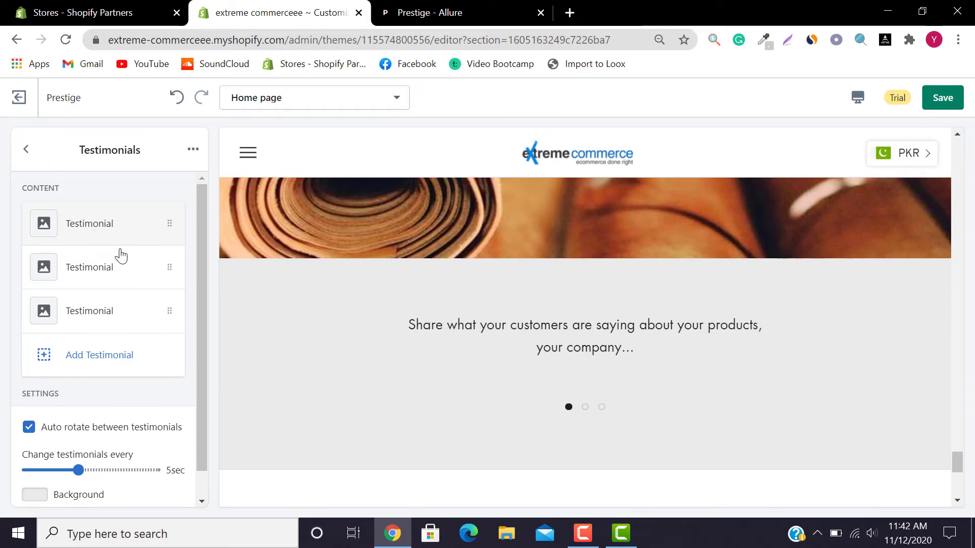
- Try the couple picture as the first testimonial's logo, comparing it with the demo's logos, and discard the choice
click(89, 215)
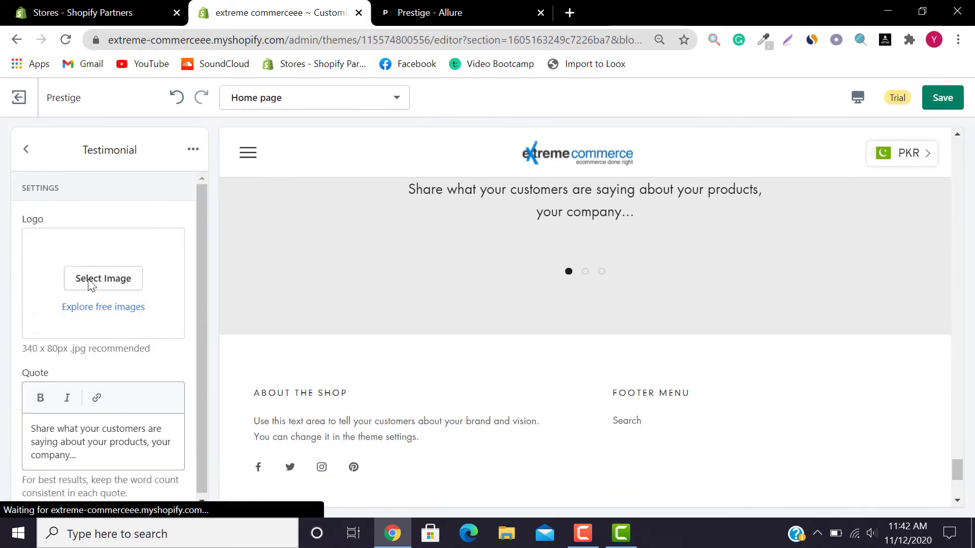
click(113, 284)
click(138, 336)
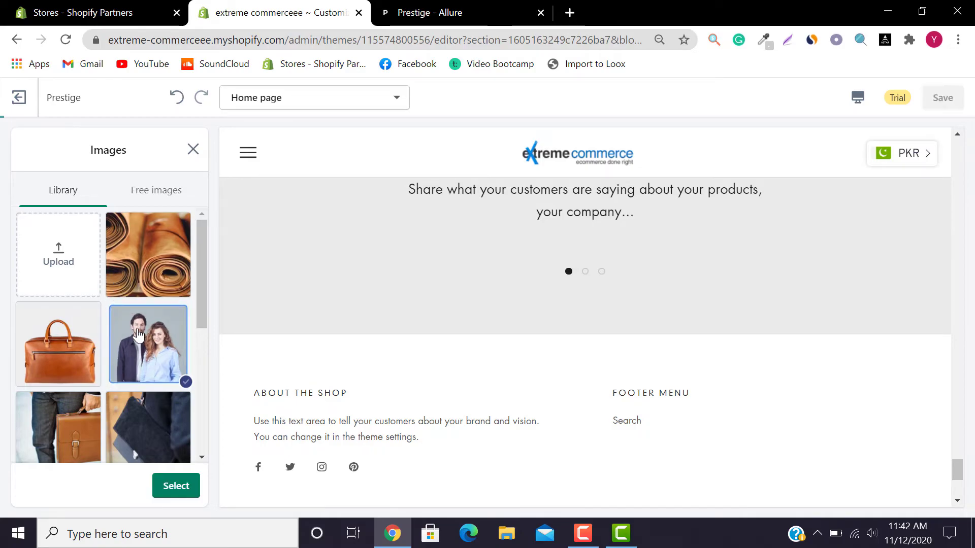
click(520, 6)
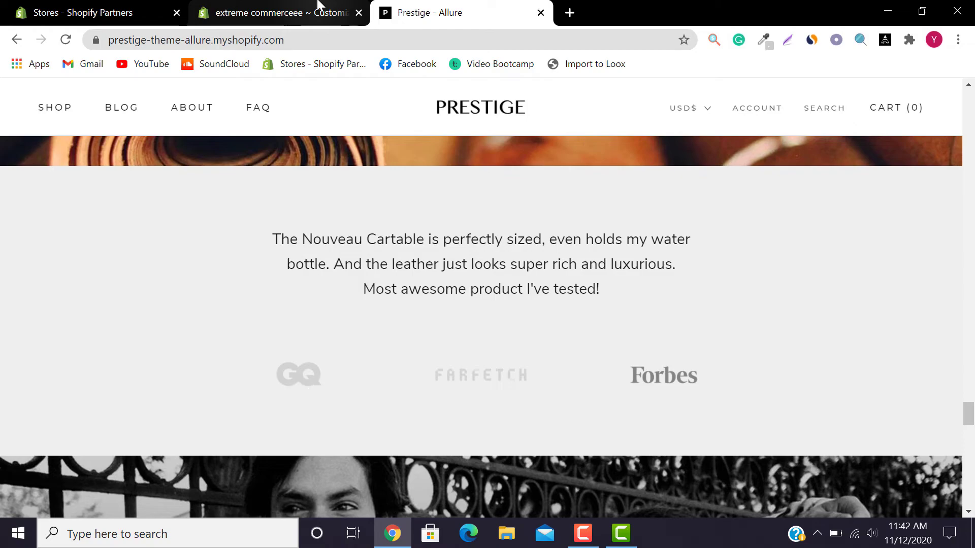
click(282, 12)
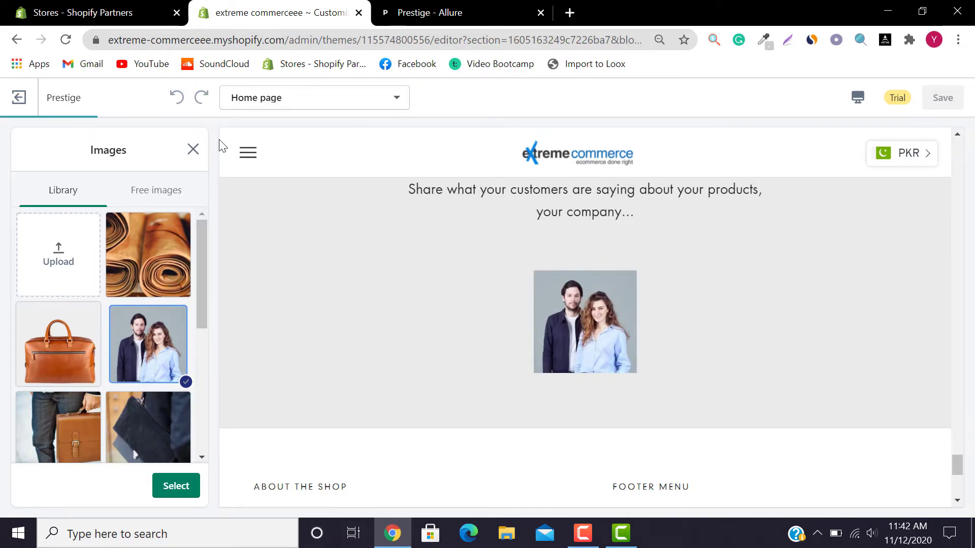
click(194, 150)
- Compare the first testimonial's quote field with the quote shown in the demo's testimonials section
drag(201, 253, 196, 329)
drag(76, 453, 25, 427)
click(504, 6)
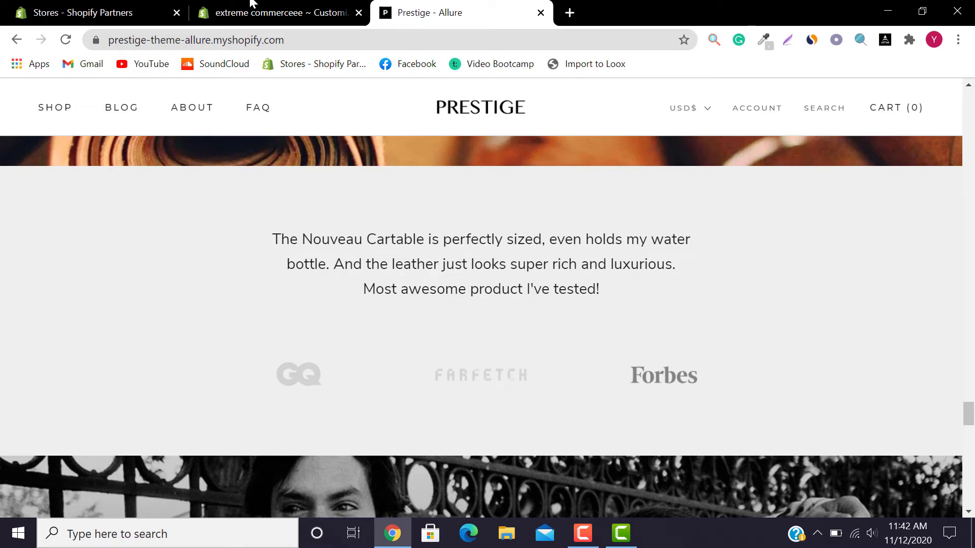
click(231, 3)
click(30, 149)
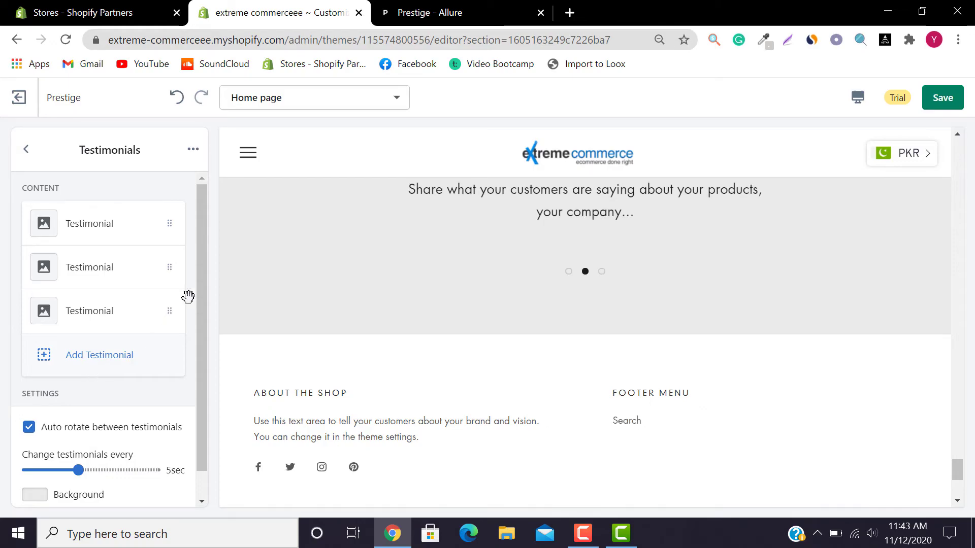
- Check the Testimonials section's rotation and color settings and save the home page
scroll(193, 315, down, 1)
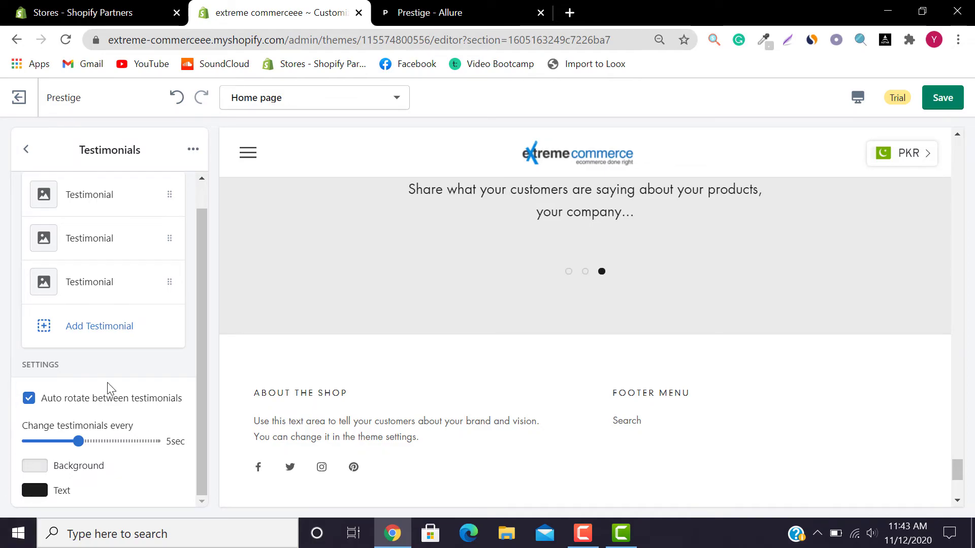
click(38, 149)
click(954, 97)
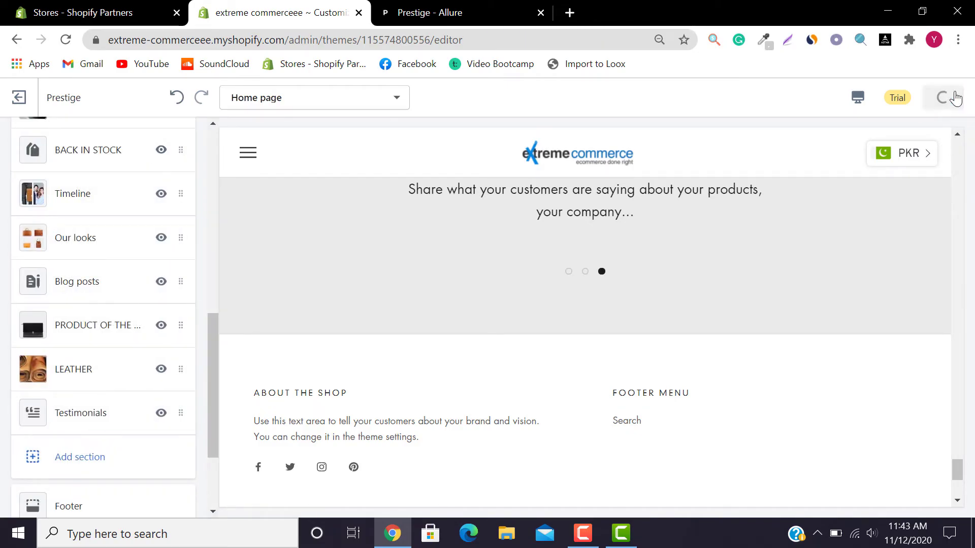
- Check which section follows the testimonials in the demo and add an Image with text (overlay) section to the home page
click(545, 4)
scroll(534, 274, down, 6)
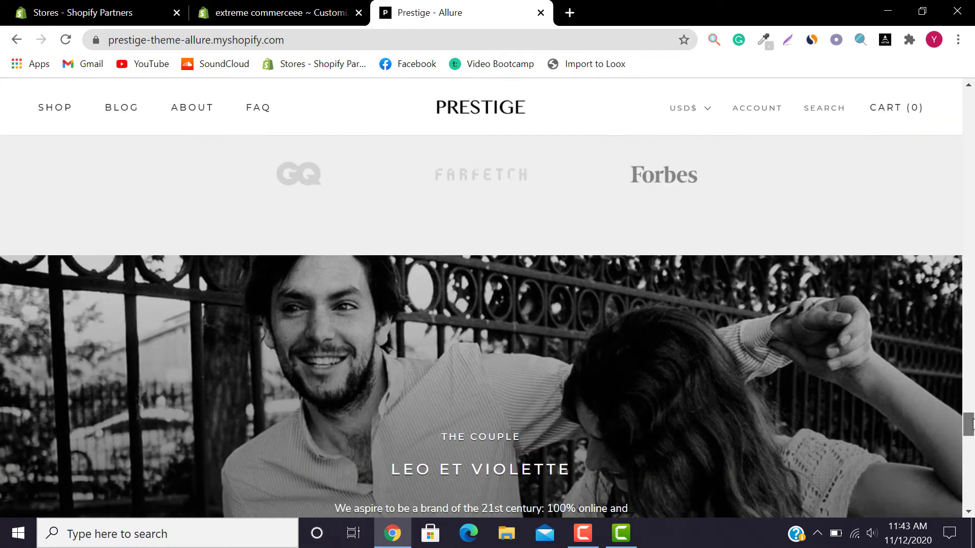
click(280, 6)
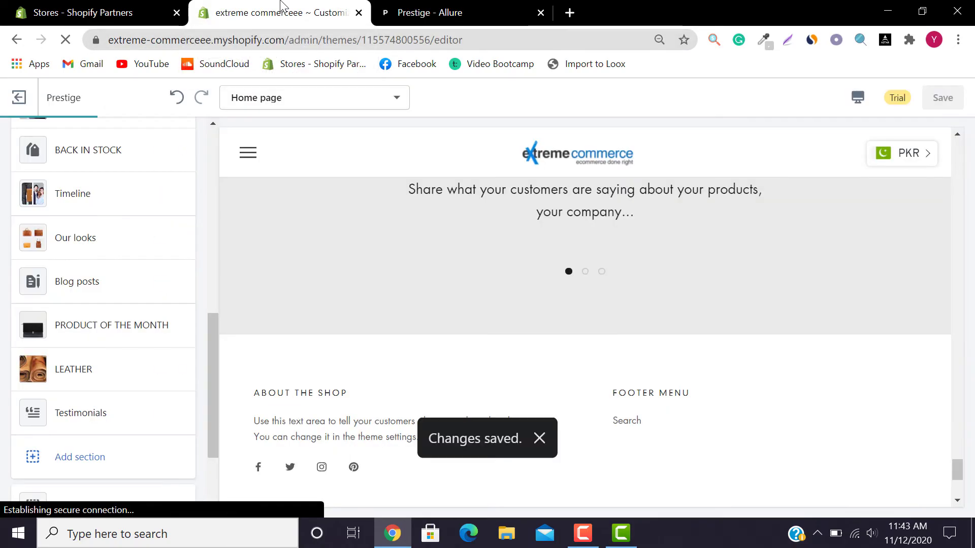
drag(213, 330, 218, 404)
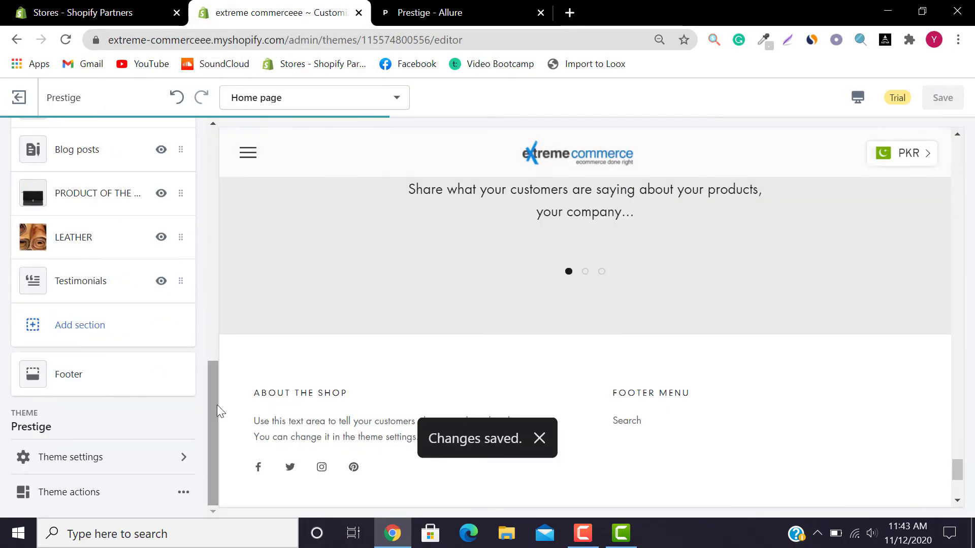
click(90, 326)
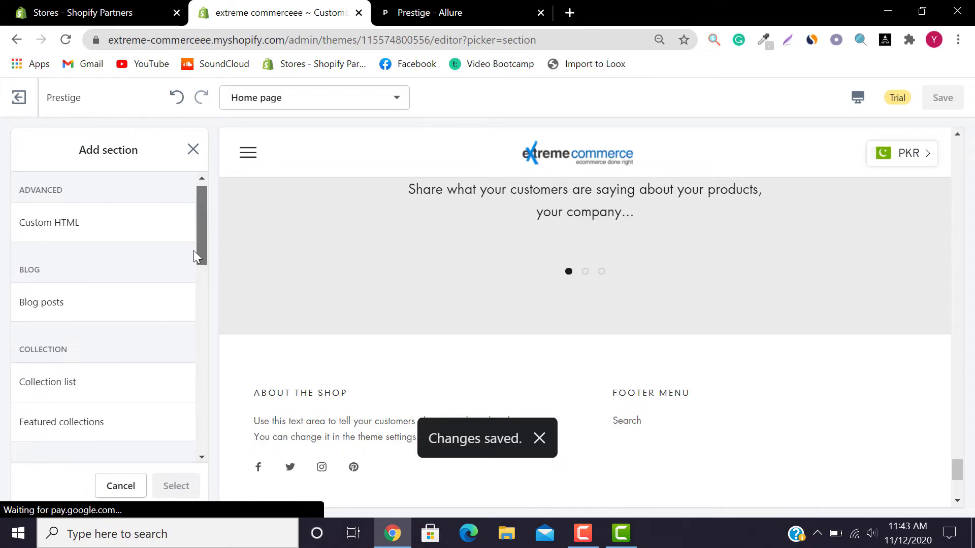
drag(196, 232, 184, 344)
scroll(182, 325, up, 5)
click(107, 300)
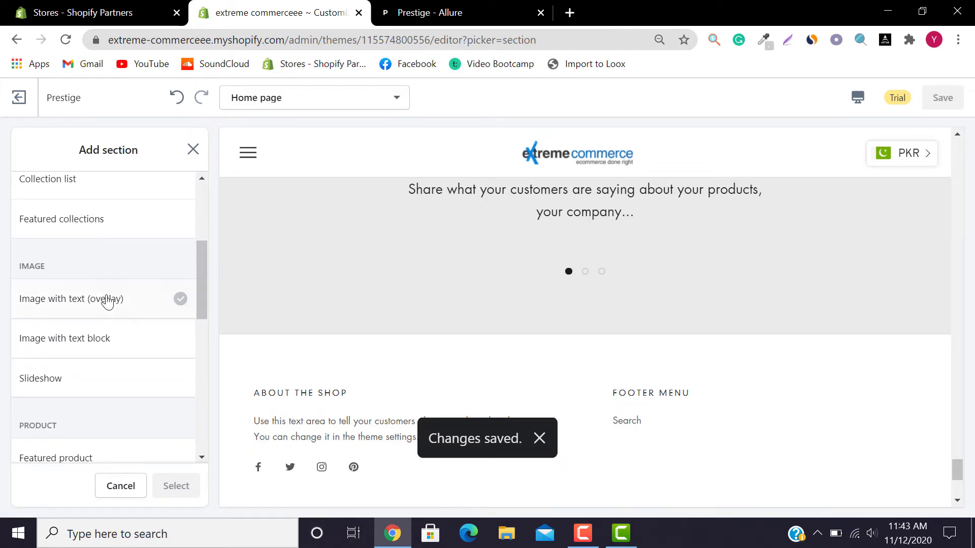
click(176, 486)
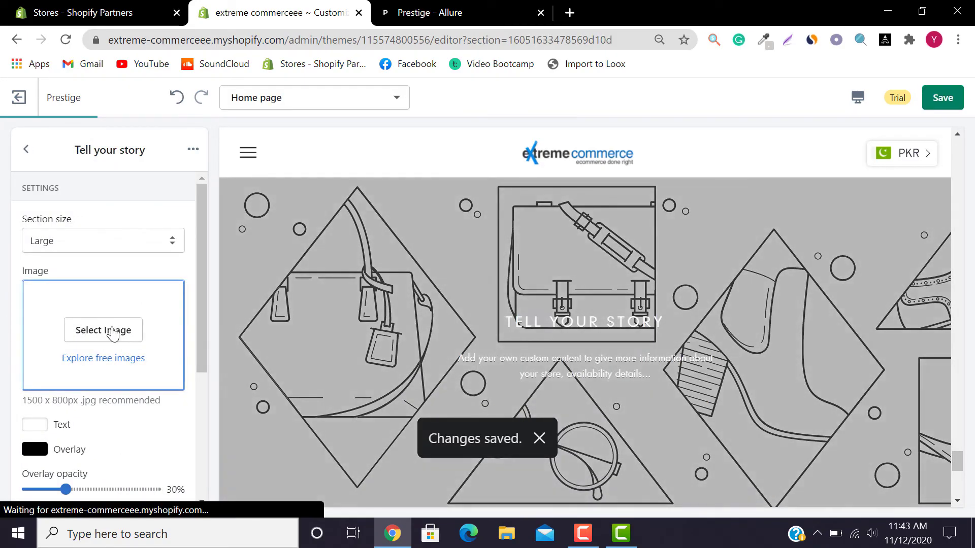
- Upload the leoetviolette 1000x picture from the [imagecyborg.com] folder as an image for the new overlay section
click(104, 331)
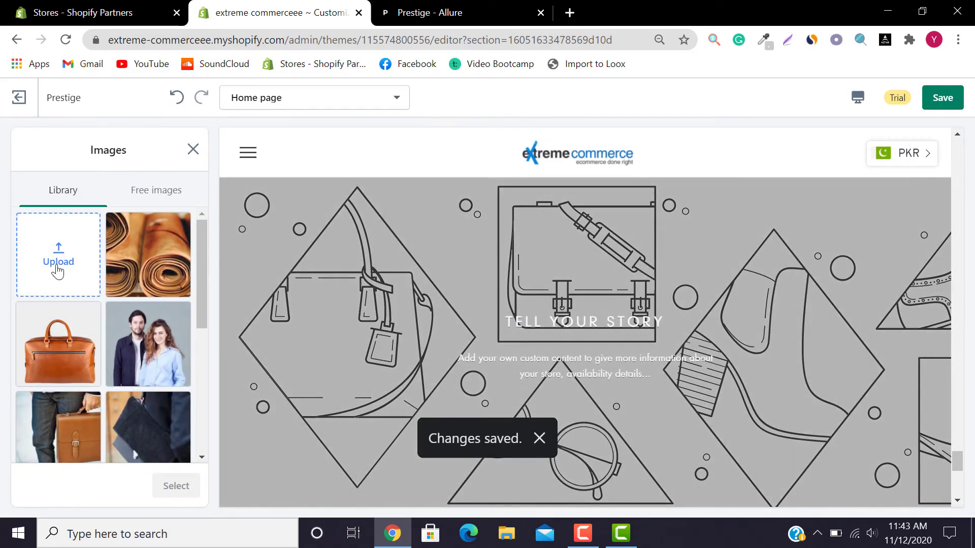
click(58, 261)
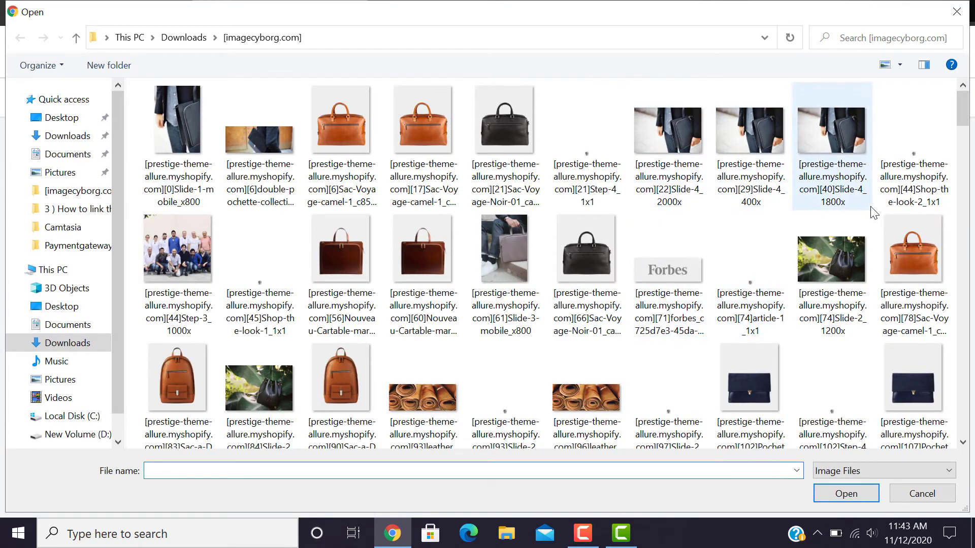
click(963, 160)
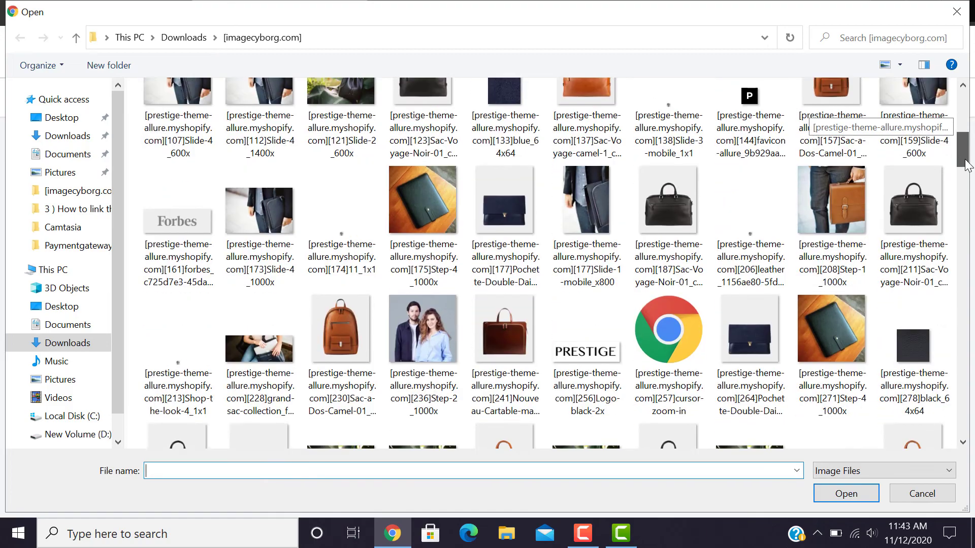
drag(966, 165, 967, 212)
click(829, 298)
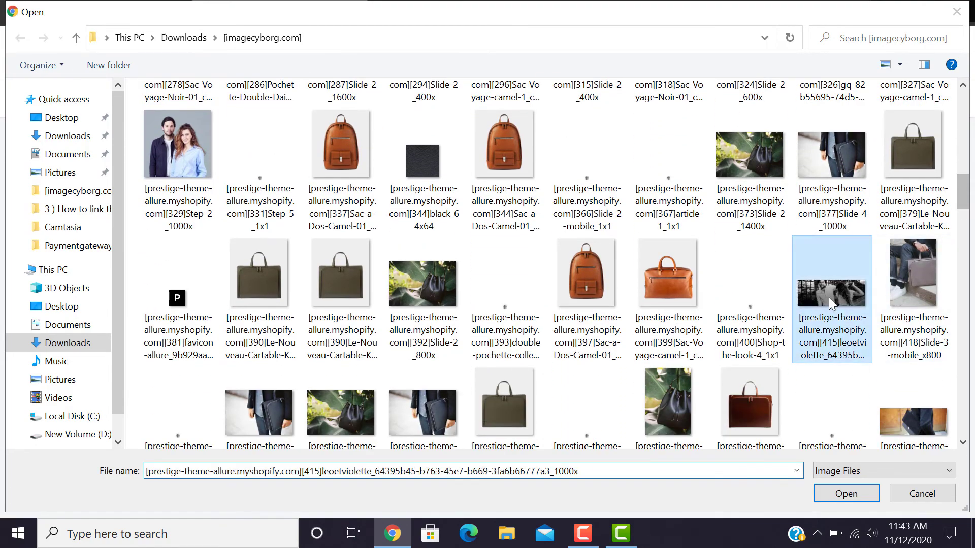
click(833, 500)
- Copy the demo's THE COUPLE / LEO ET VIOLETTE text and confirm the uploaded picture as the overlay section's image
click(476, 8)
drag(437, 263, 622, 358)
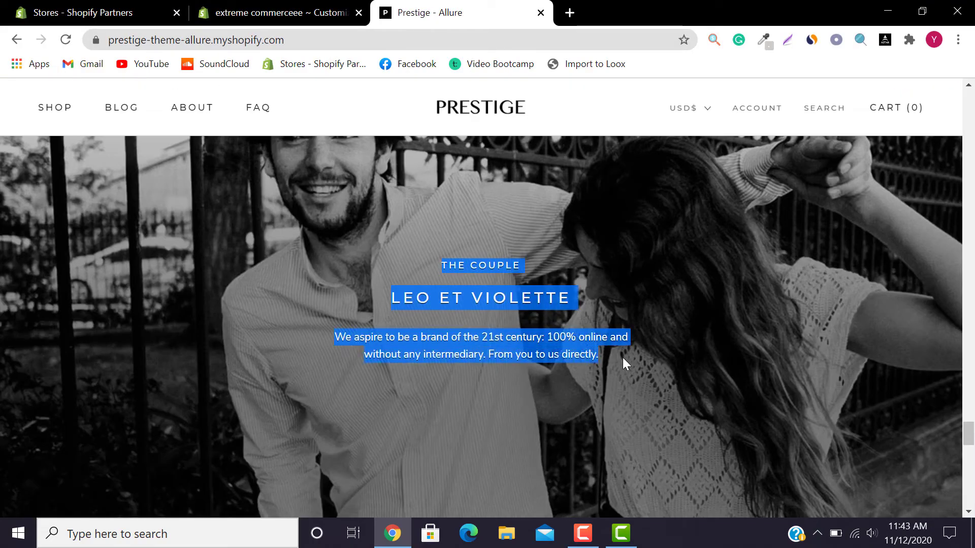
click(274, 12)
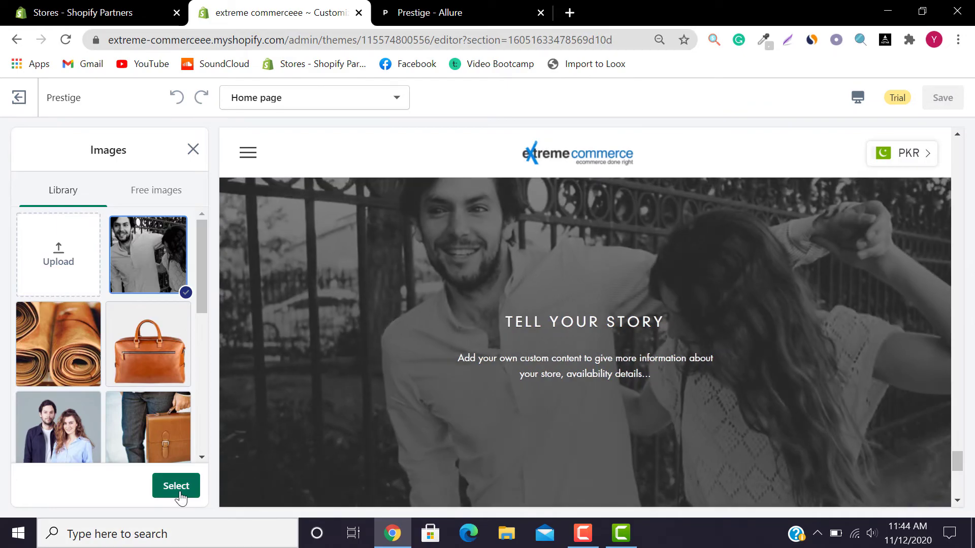
click(178, 488)
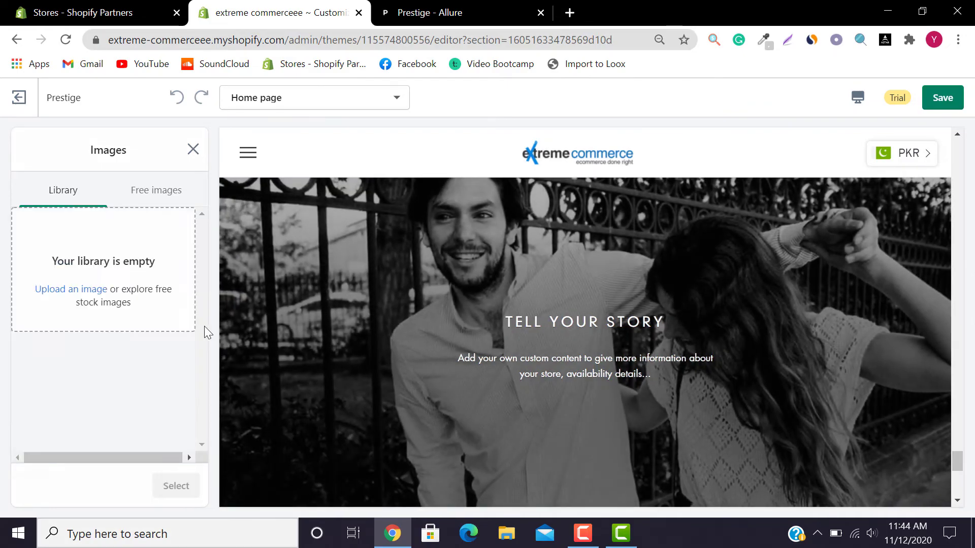
- Try the Normal section size for the overlay section and set it back to Large
mouse_move(203, 287)
mouse_down()
mouse_move(203, 322)
mouse_move(211, 271)
mouse_up()
click(112, 241)
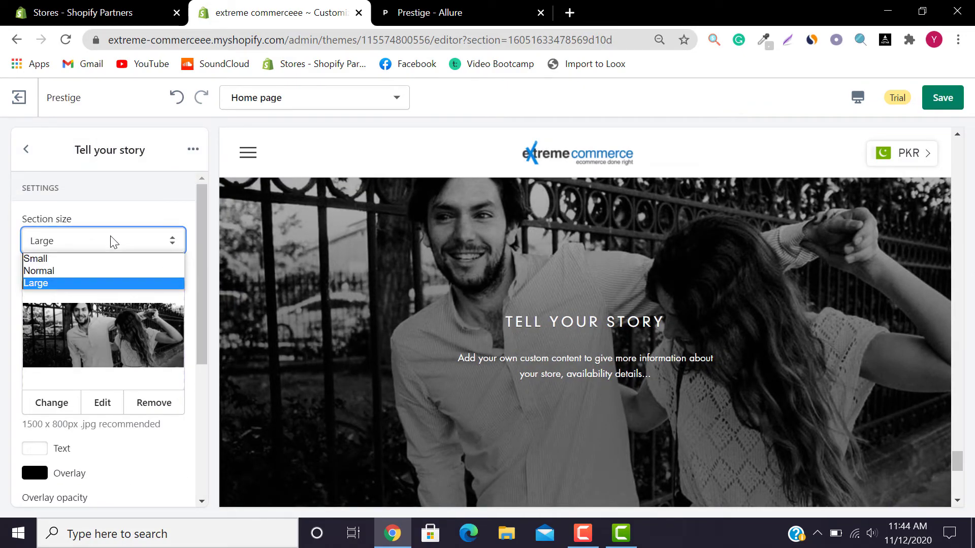
click(75, 269)
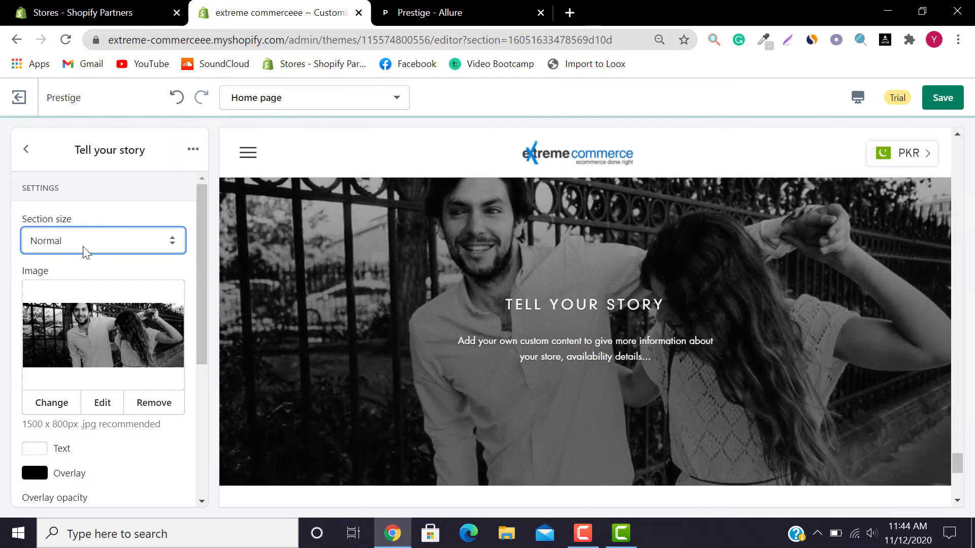
click(84, 252)
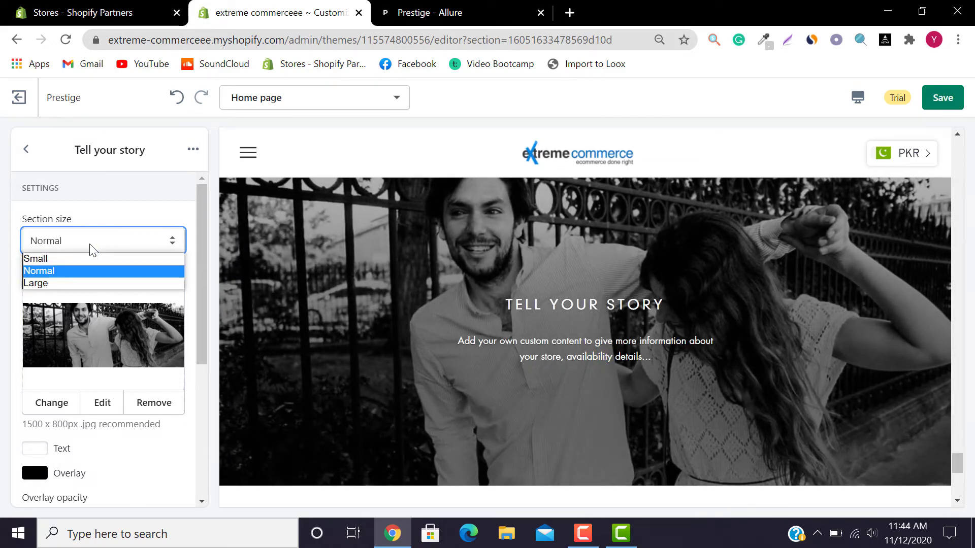
click(60, 284)
- Check the overlay section's overlay color and its opacity, sub-heading, heading and text settings
drag(203, 223, 197, 325)
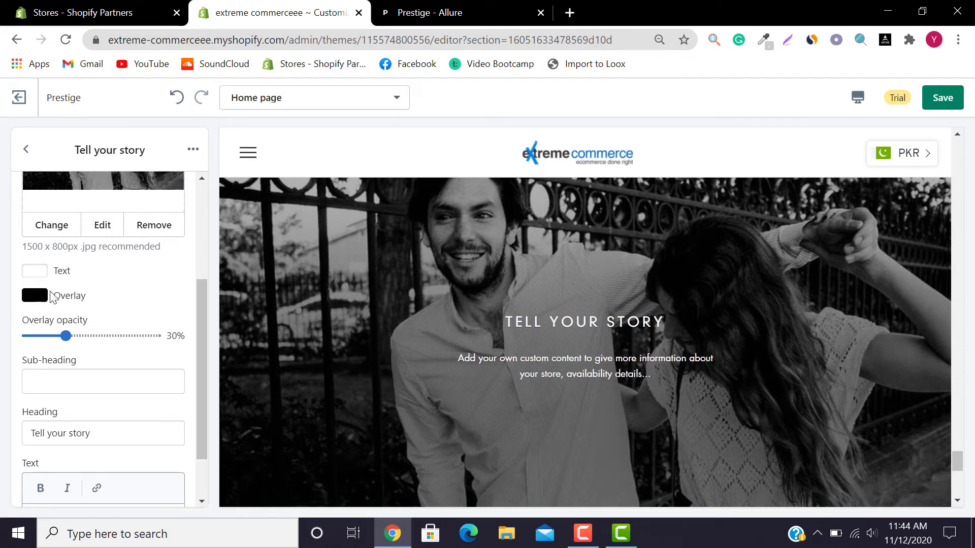
click(41, 301)
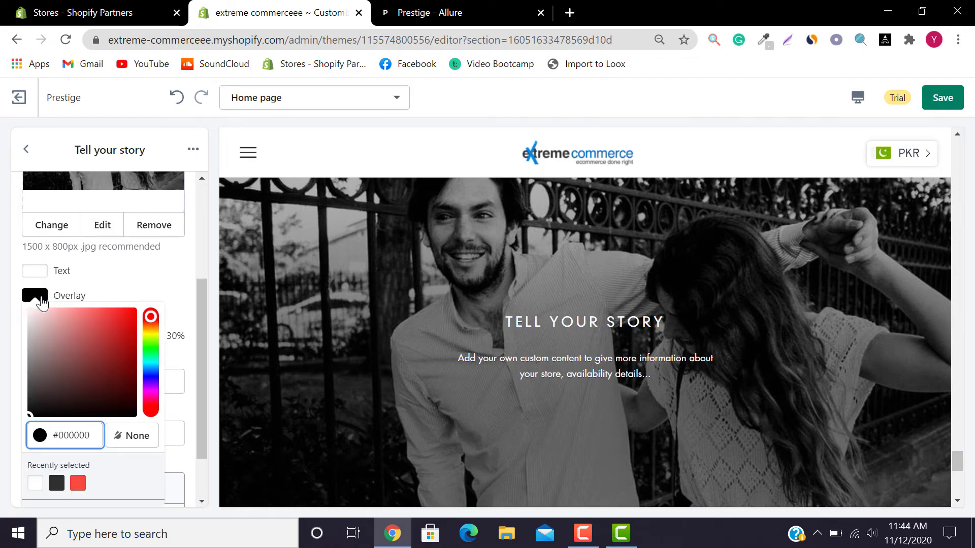
drag(201, 324, 201, 361)
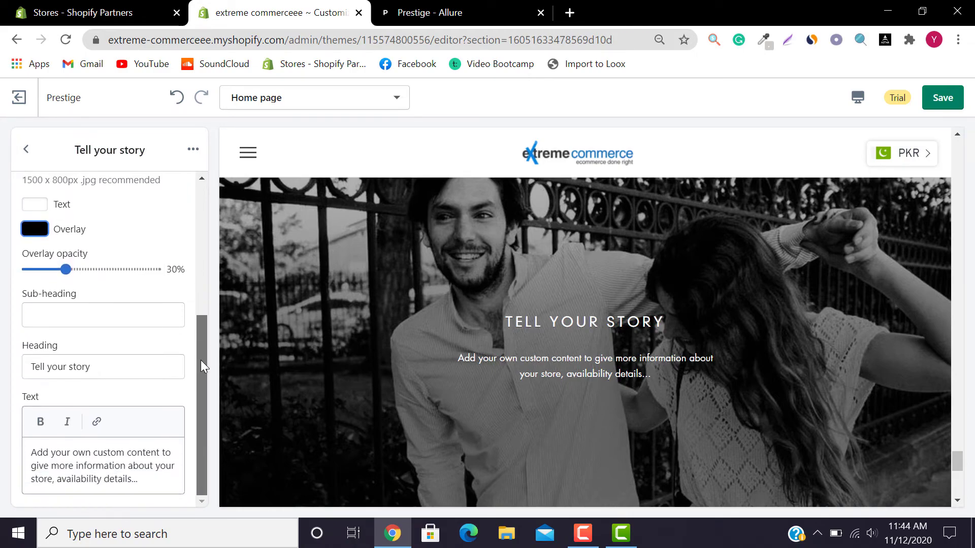
- Set the overlay section's sub-heading to the demo's THE COUPLE
click(78, 309)
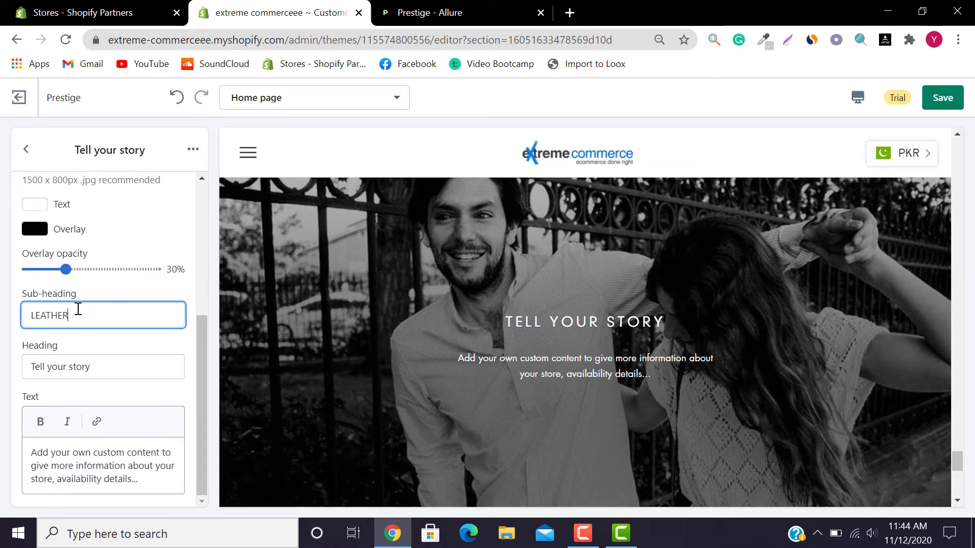
click(495, 9)
click(490, 266)
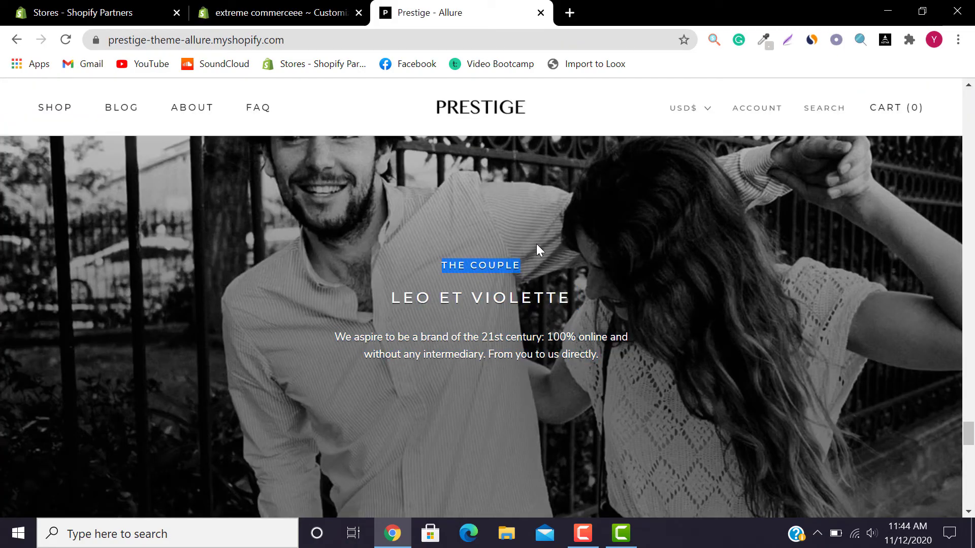
click(267, 11)
drag(115, 315, 3, 338)
text(THE COUPLE)
- Copy the heading LEO ET VIOLETTE from the demo and use it as the overlay section's heading
click(458, 7)
drag(389, 298, 609, 292)
key(ctrl+c)
click(272, 6)
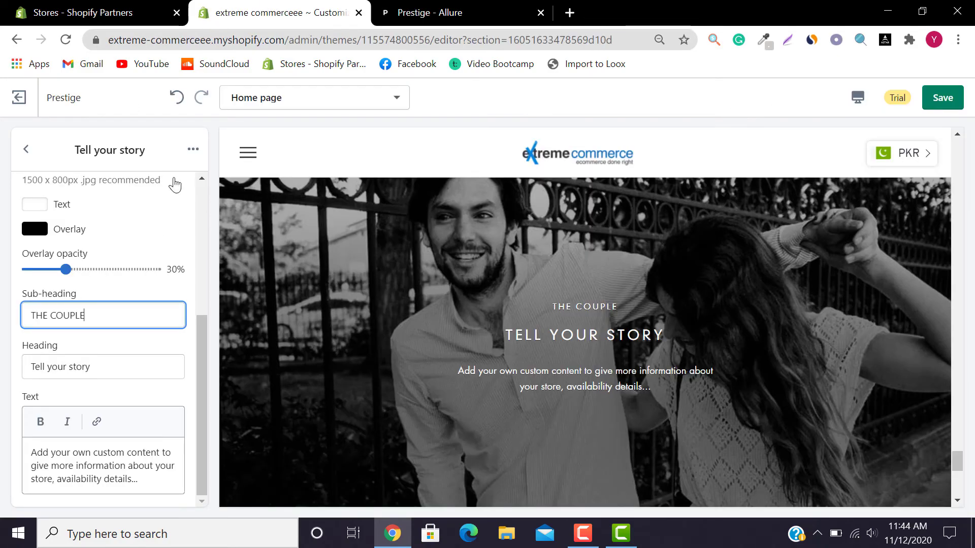
triple_click(107, 367)
key(ctrl+v)
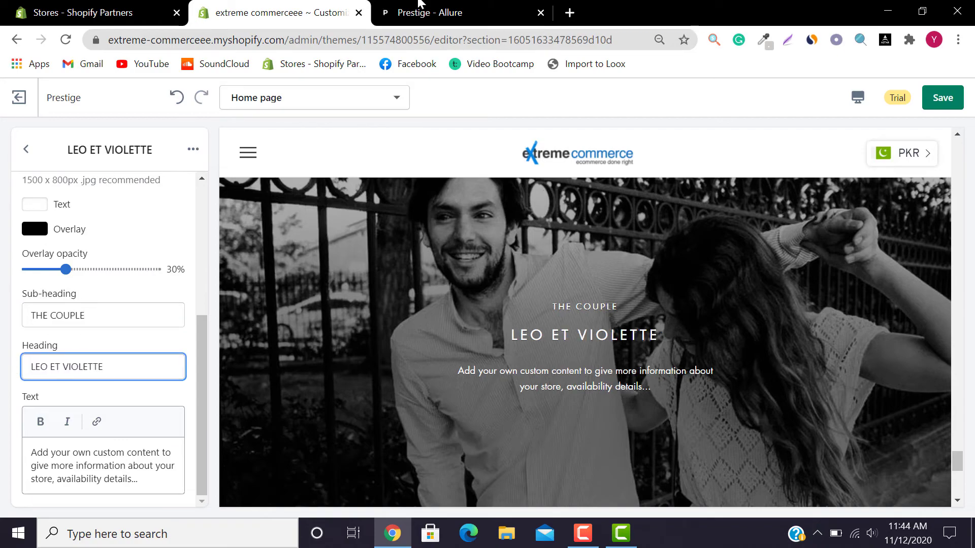
- Replace the overlay section's text with the demo's "We aspire to be a brand of the 21st century" paragraph, save, and return to the section list
click(407, 10)
drag(350, 340, 438, 263)
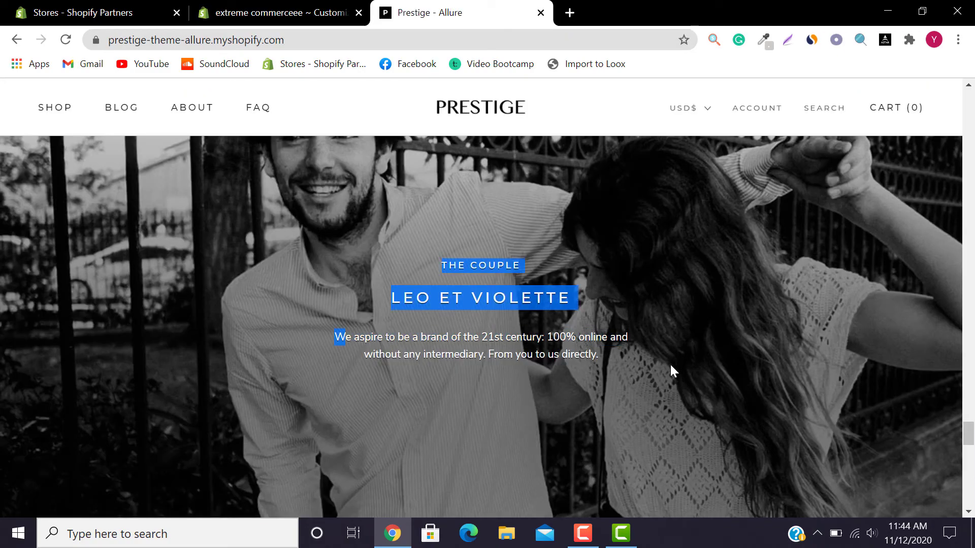
click(597, 350)
drag(597, 350, 336, 326)
key(ctrl+c)
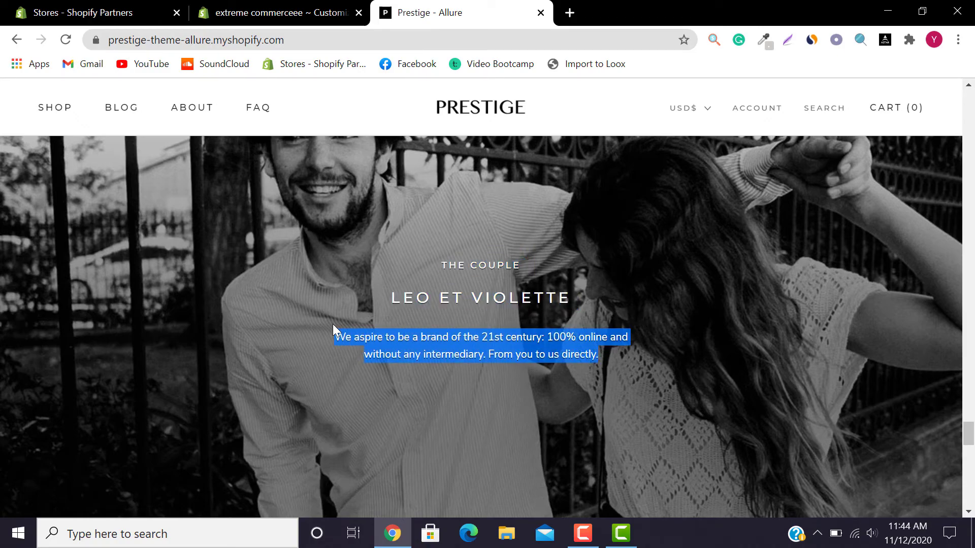
click(285, 12)
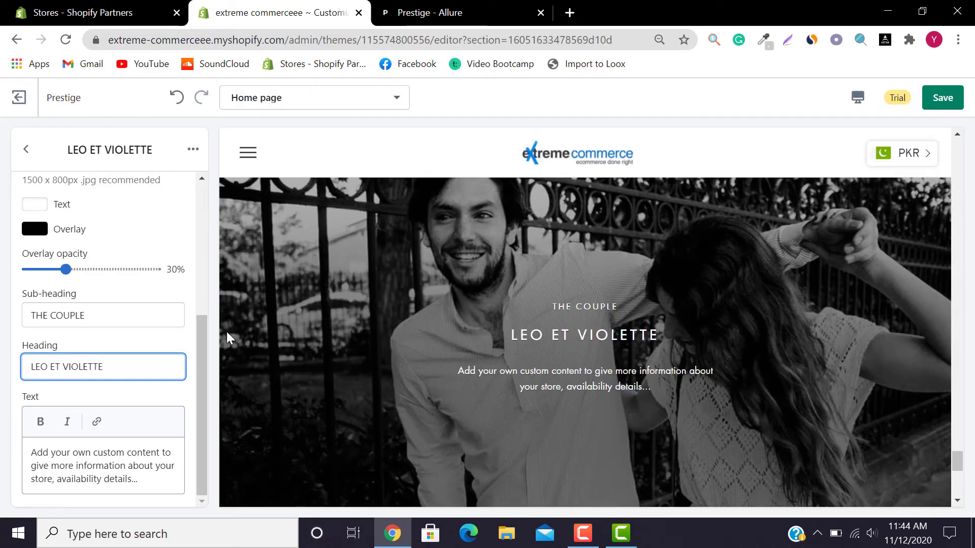
drag(137, 484, 1, 445)
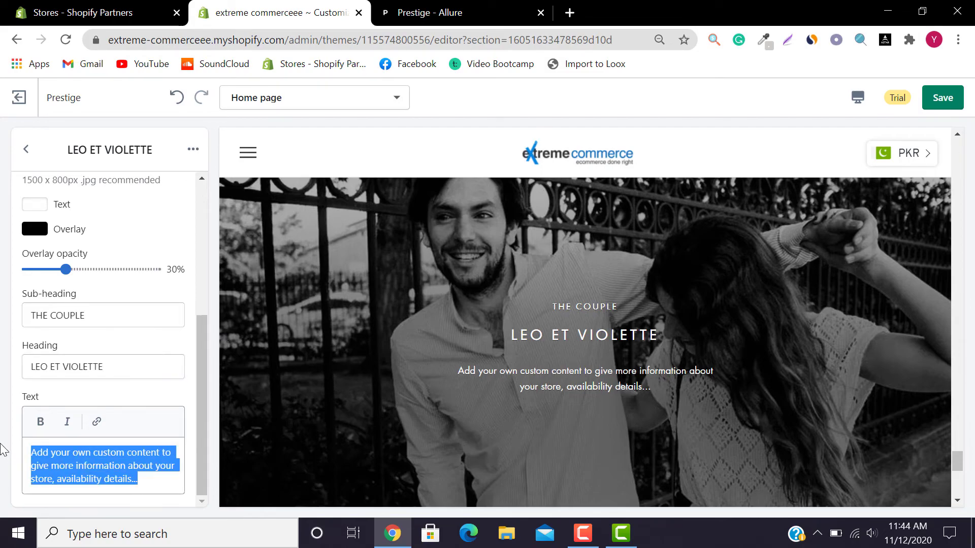
key(ctrl+v)
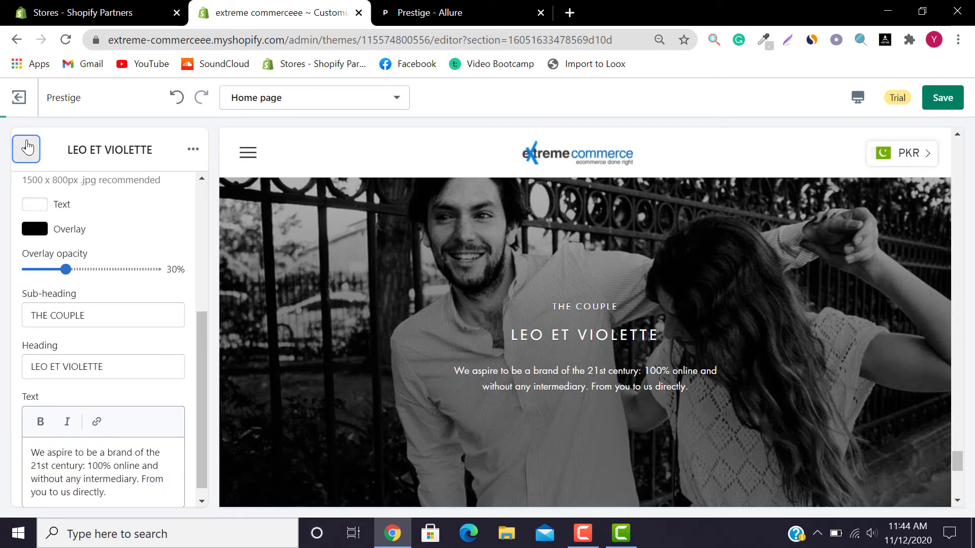
click(26, 149)
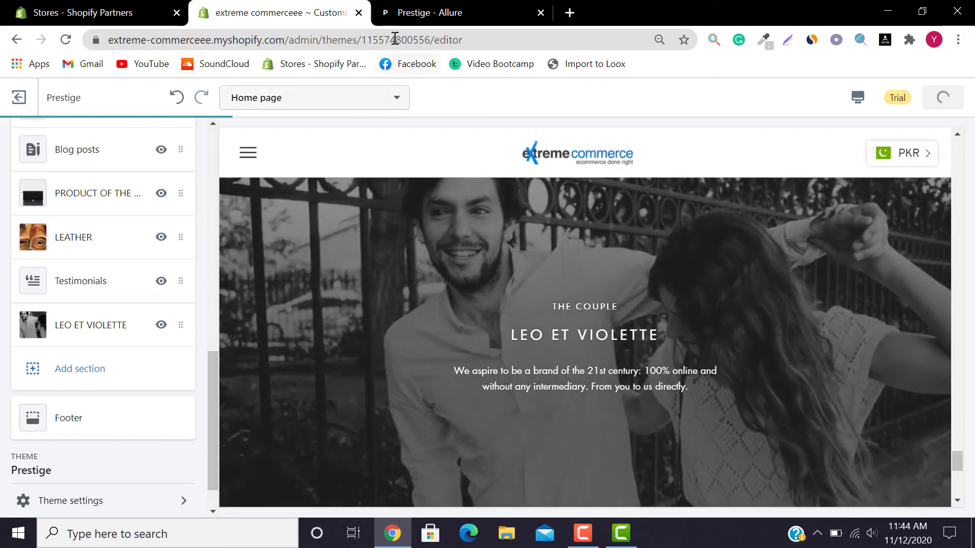
- Find the demo's next section, LEATHER ARTISANS, and add a Rich text with image section to the home page for it
click(454, 6)
drag(968, 429, 971, 460)
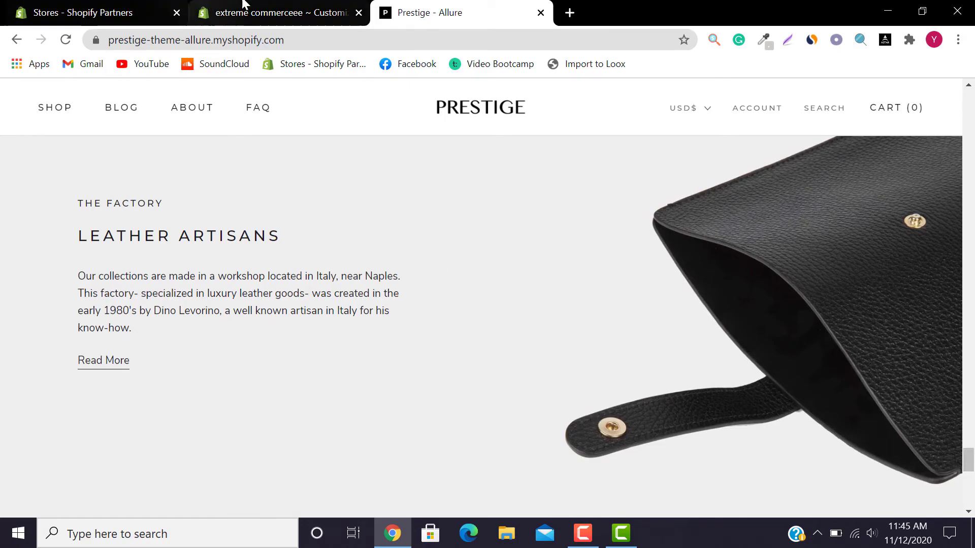
click(274, 13)
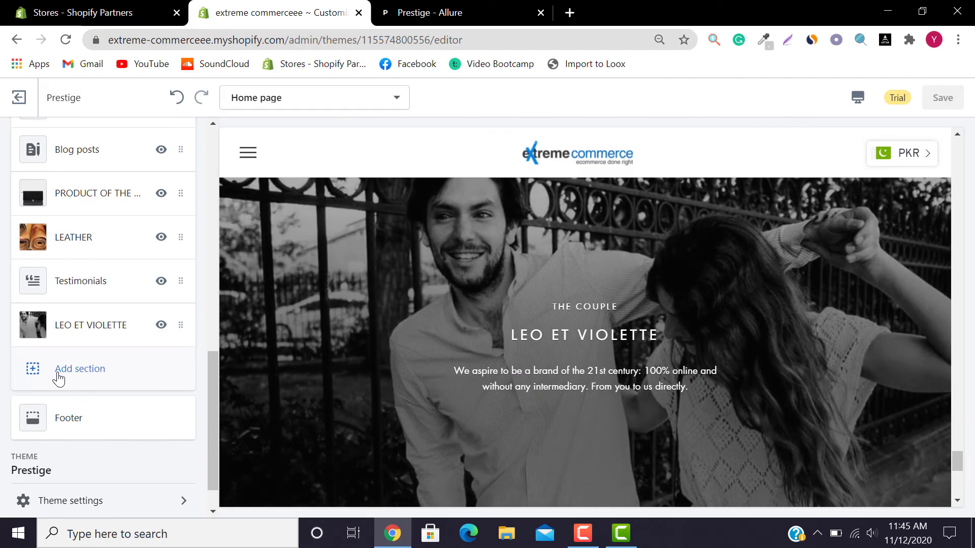
click(59, 371)
drag(201, 245, 180, 386)
scroll(181, 386, down, 3)
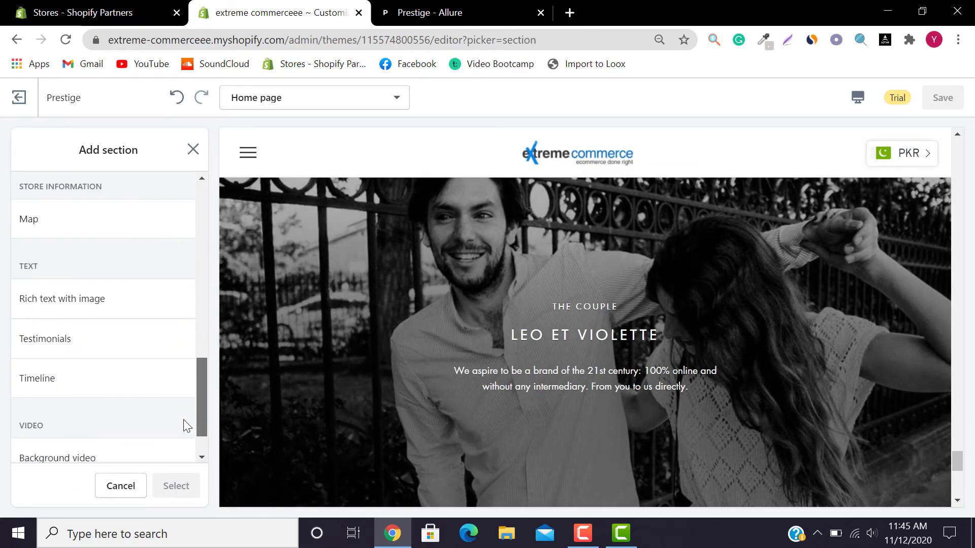
click(76, 293)
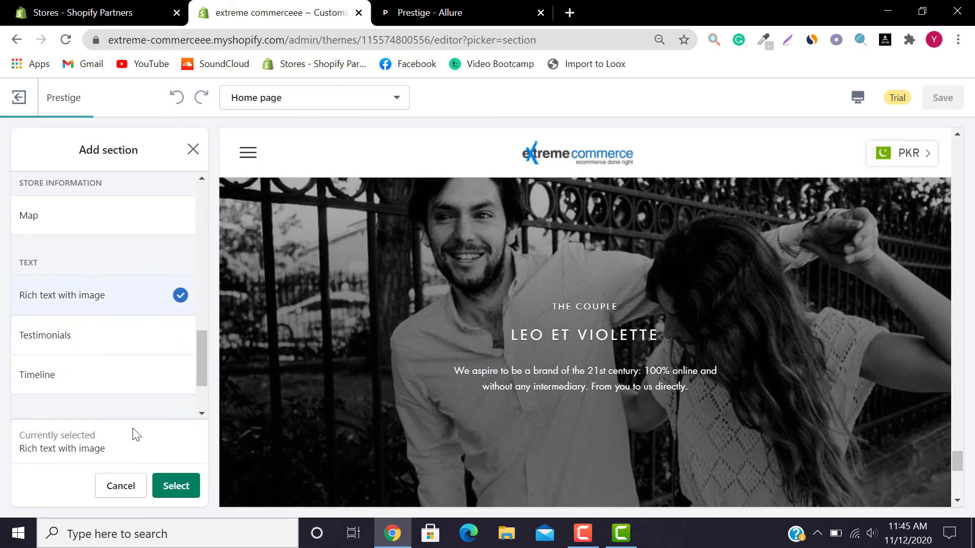
click(172, 485)
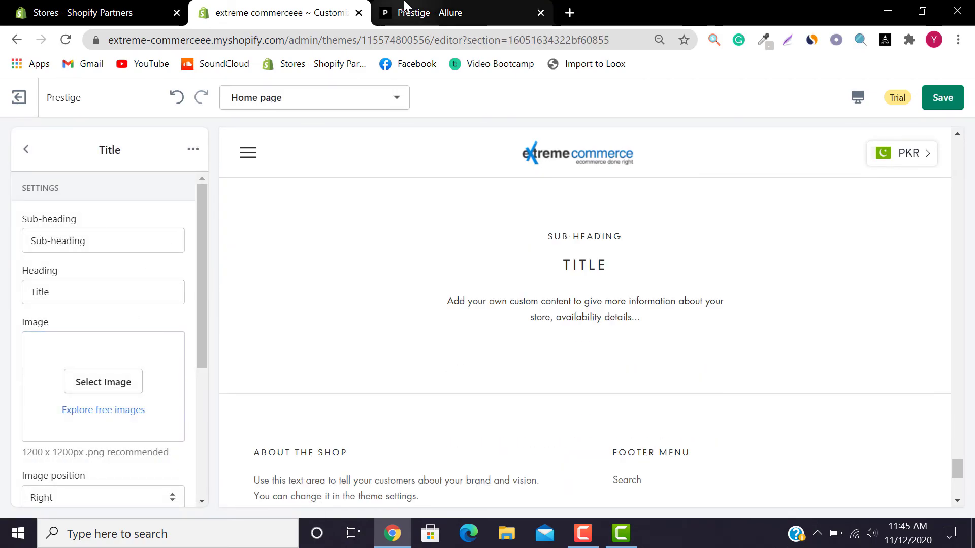
- Copy THE FACTORY from the demo and use it as the new rich text section's sub-heading
click(385, 7)
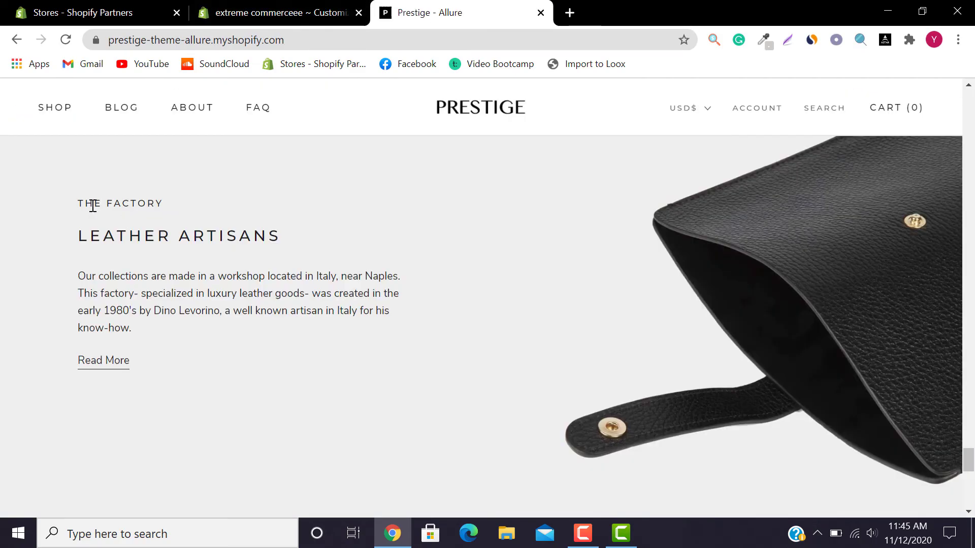
drag(78, 202, 185, 211)
key(ctrl+c)
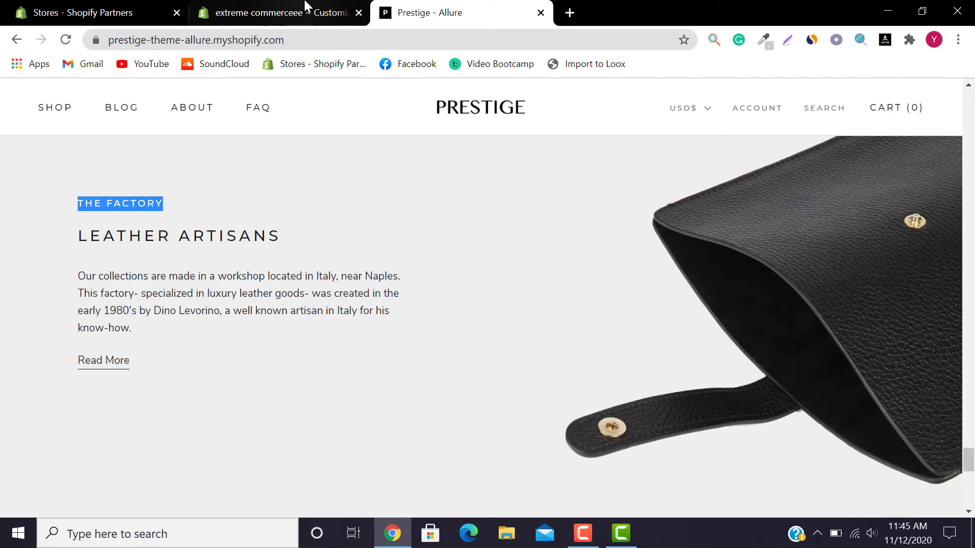
key(ctrl+shift+Tab)
drag(0, 254, 10, 235)
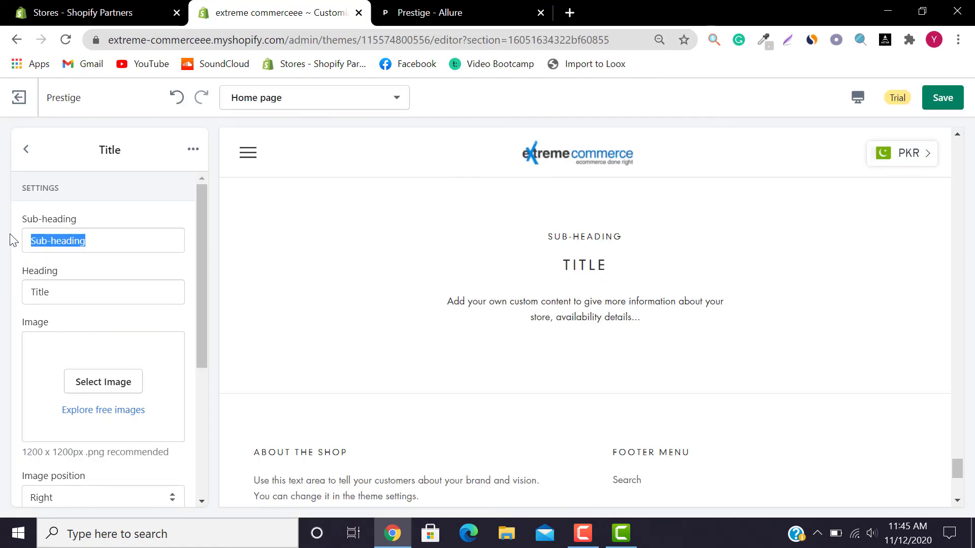
click(447, 13)
key(ctrl+shift+Tab)
double_click(130, 243)
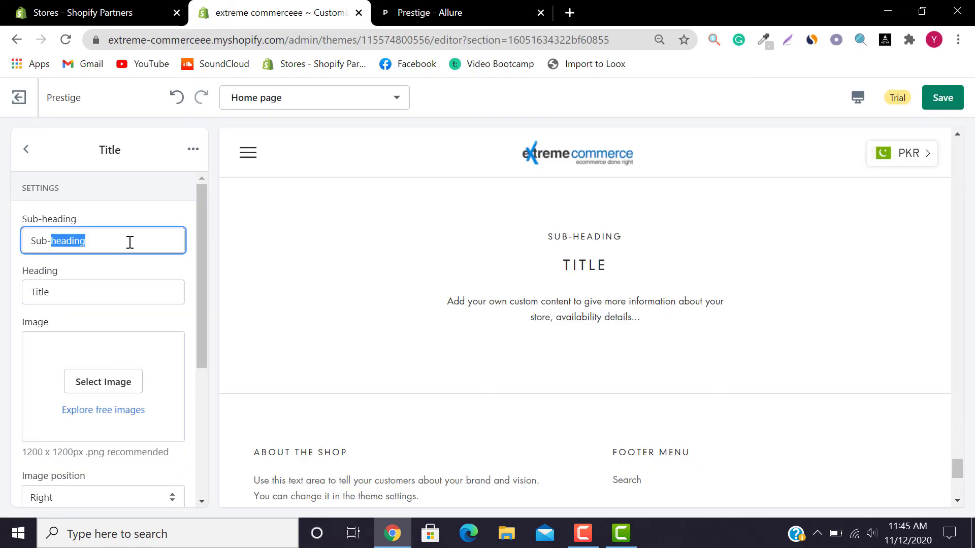
key(ctrl+v)
- Copy LEATHER ARTISANS from the demo and use it as the rich text section's heading
click(436, 12)
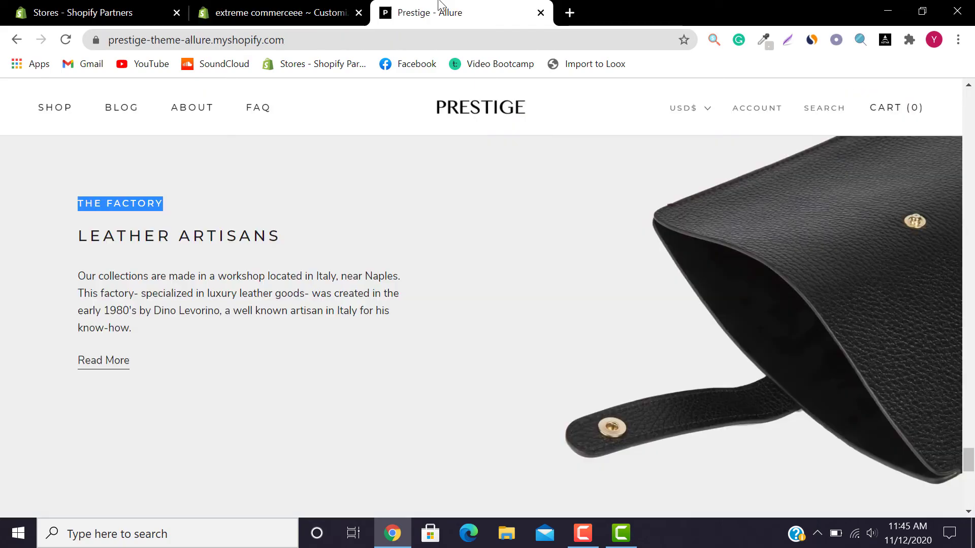
drag(74, 240, 294, 238)
key(ctrl+c)
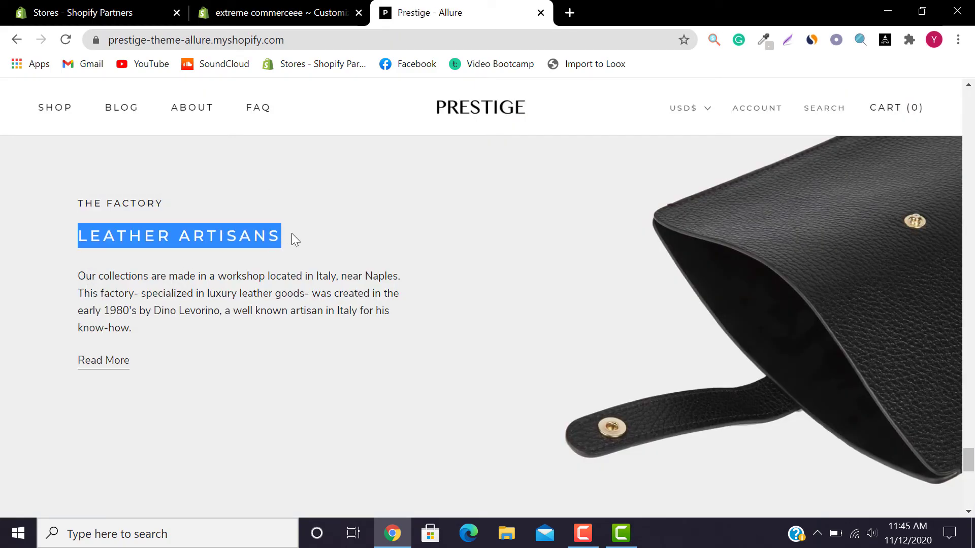
click(285, 12)
drag(107, 320, 2, 312)
drag(60, 300, 4, 295)
key(ctrl+v)
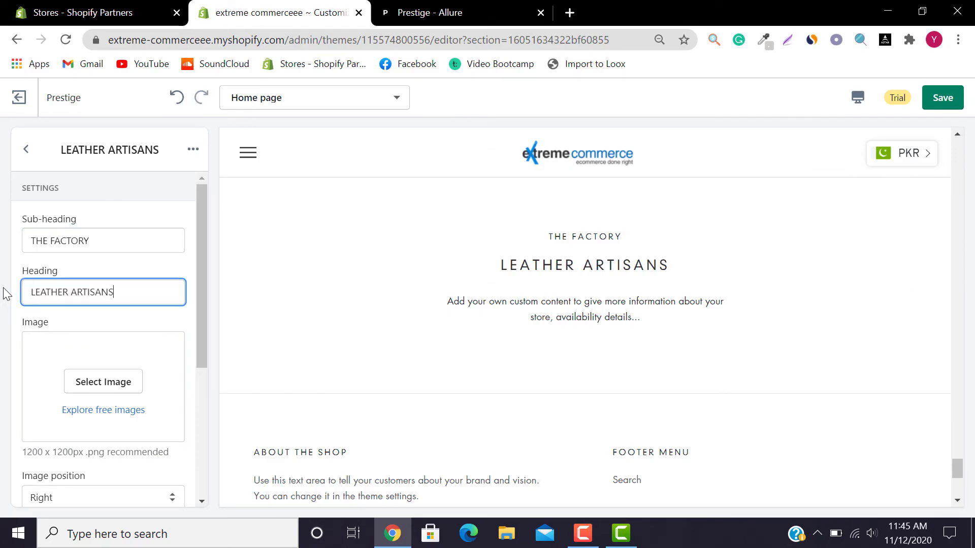
- Replace the Leather Artisans section's text with the demo's paragraph beginning "Our collections are made in a workshop located in Italy, near Naples."
click(396, 4)
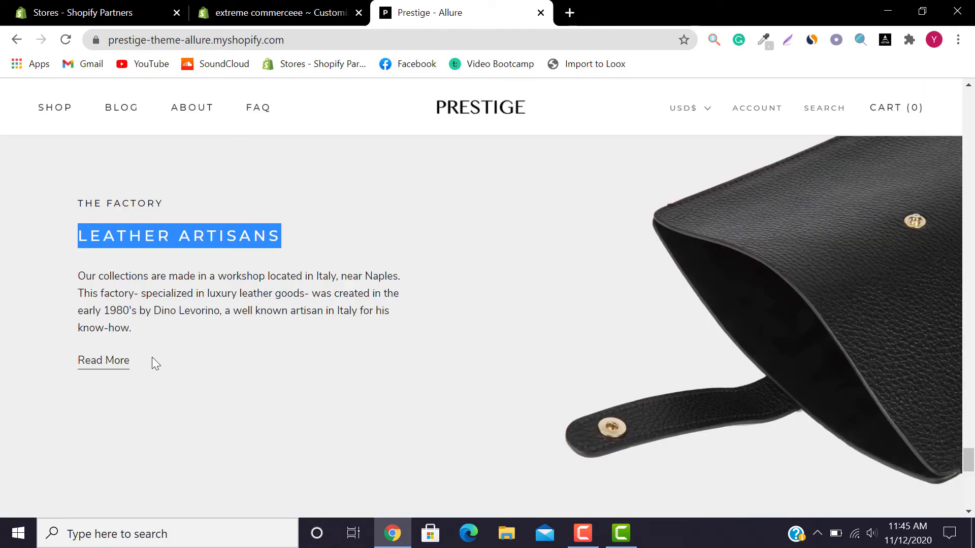
drag(137, 334, 82, 278)
key(ctrl+c)
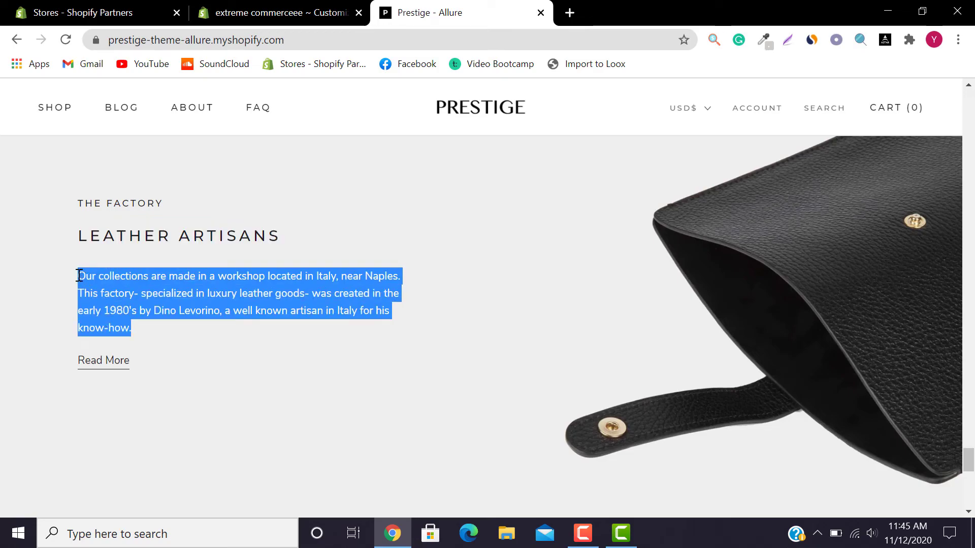
click(275, 13)
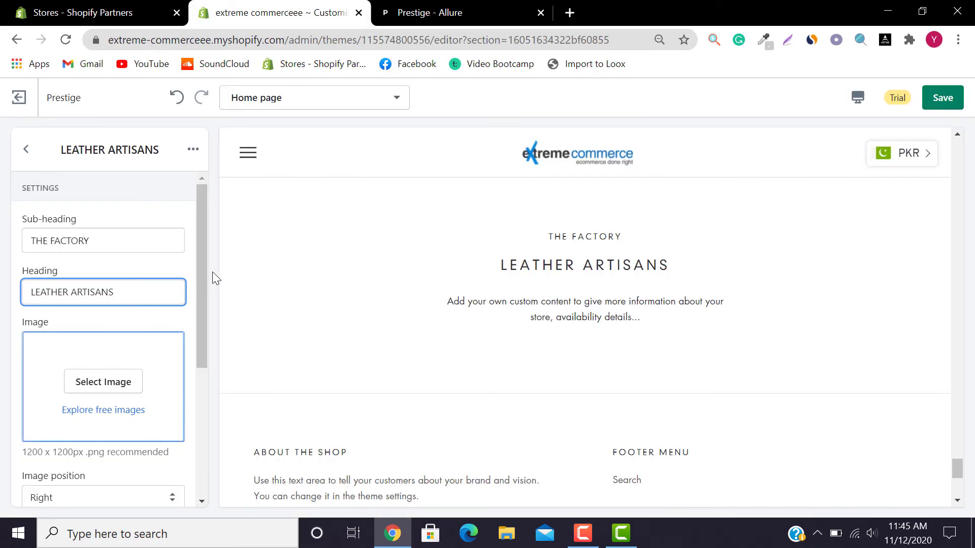
scroll(199, 263, down, 4)
drag(144, 393, 2, 362)
key(ctrl+v)
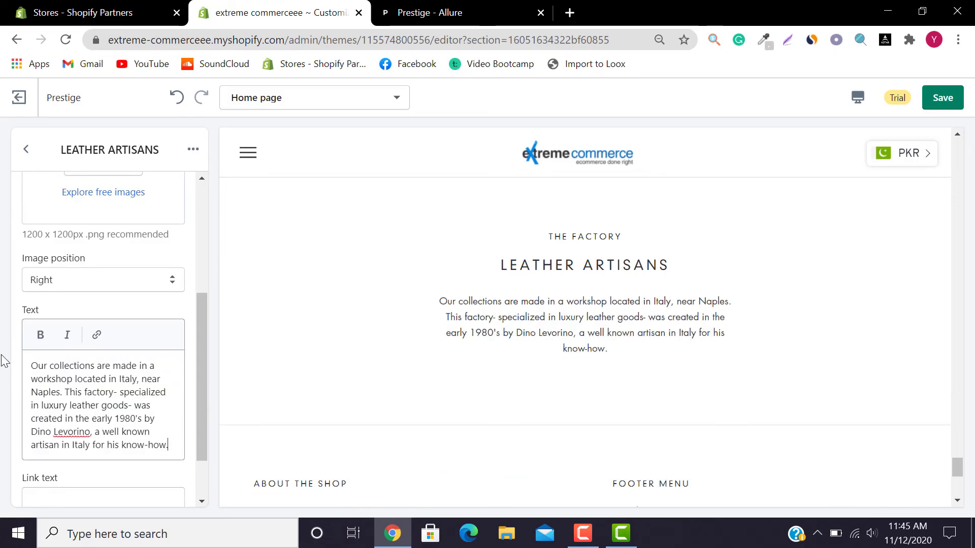
- Upload the olive briefcase picture [78120] from the [imagecyborg.com] folder as the Leather Artisans section's image
drag(206, 337, 202, 265)
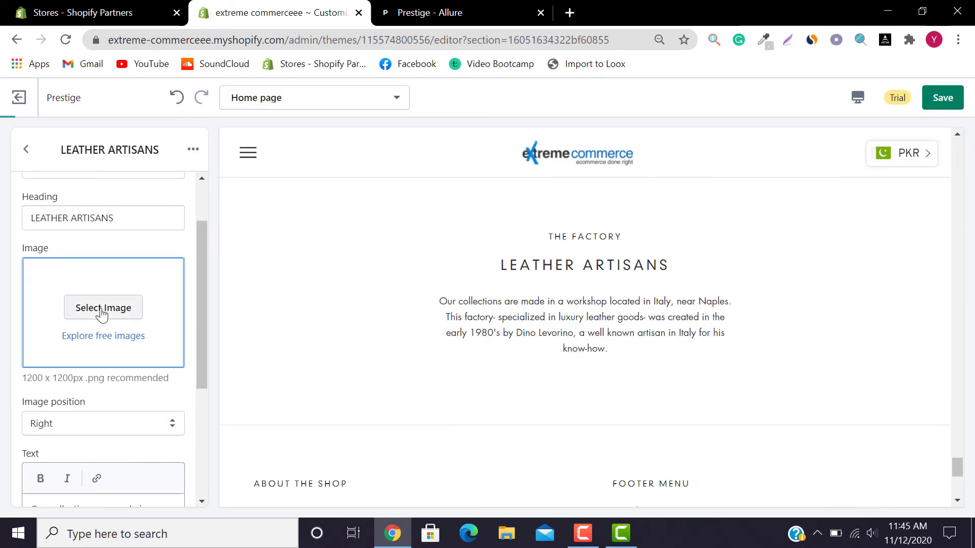
click(102, 315)
click(58, 246)
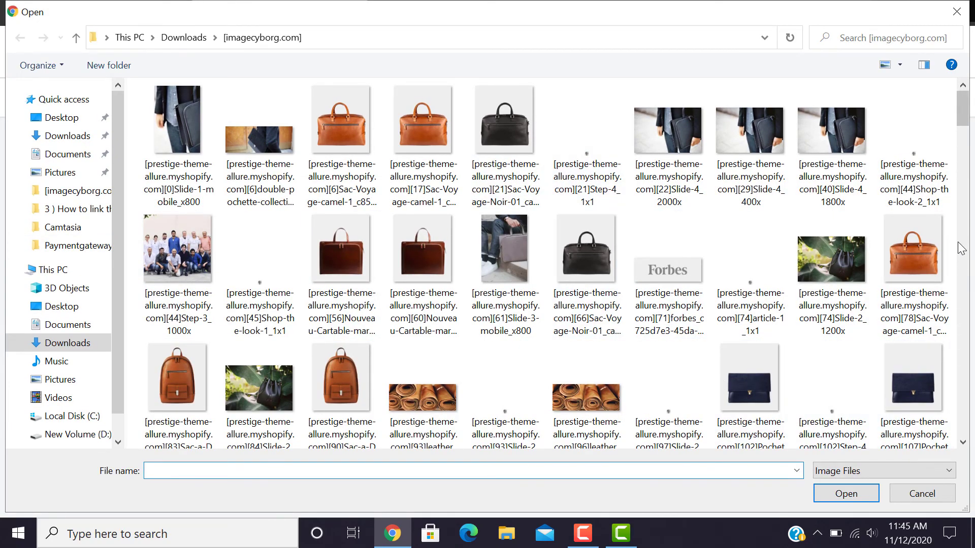
drag(961, 115, 974, 412)
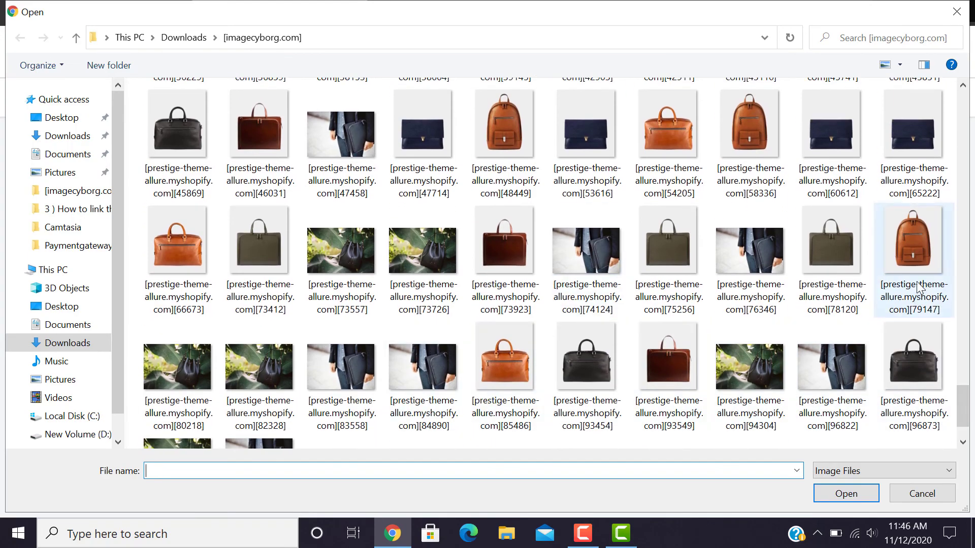
click(804, 253)
click(849, 501)
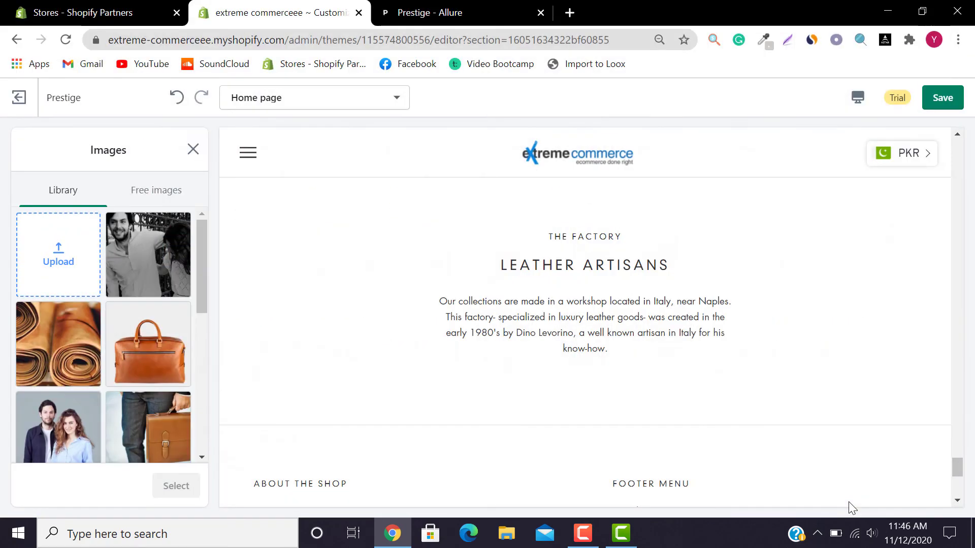
- Open the demo's black leather bag image on its own and try to save it to Downloads
click(517, 5)
right_click(815, 345)
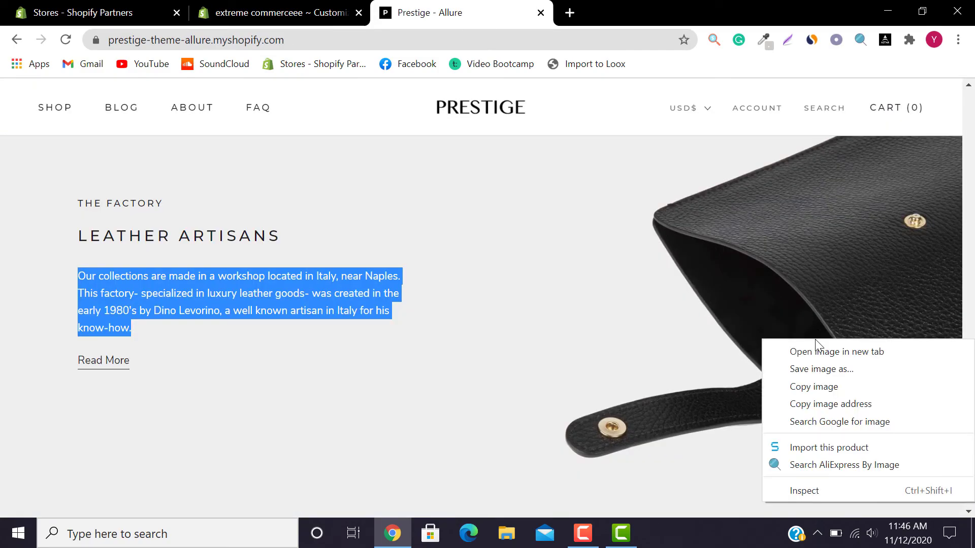
click(820, 348)
click(611, 6)
right_click(468, 207)
click(505, 235)
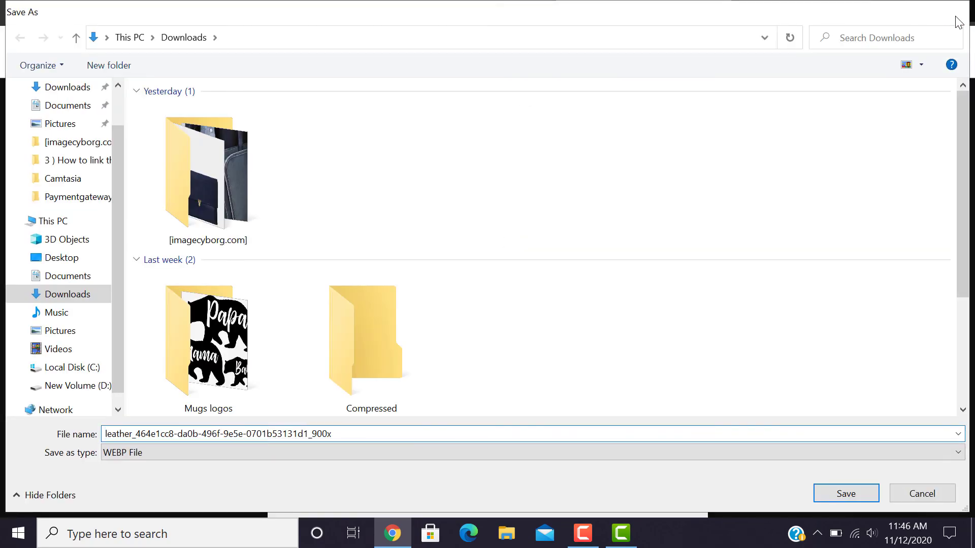
click(955, 13)
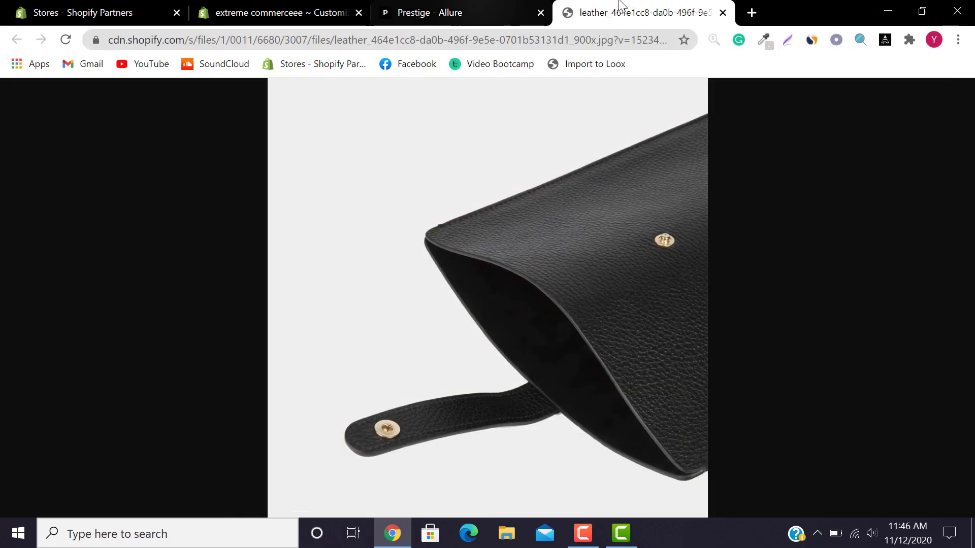
click(723, 12)
- Check the Leather Artisans section with its briefcase image in the preview and compare it with the demo's version
click(275, 16)
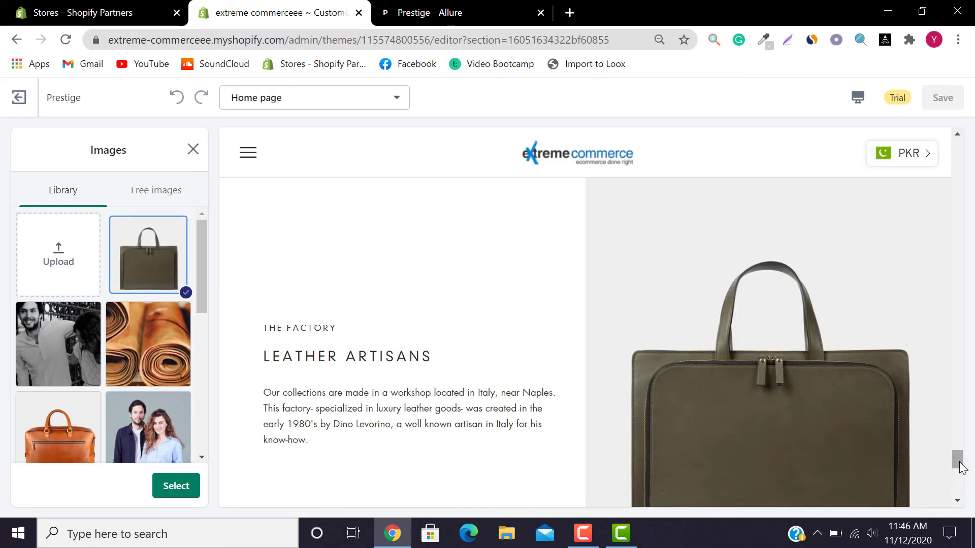
drag(959, 467, 964, 475)
click(499, 2)
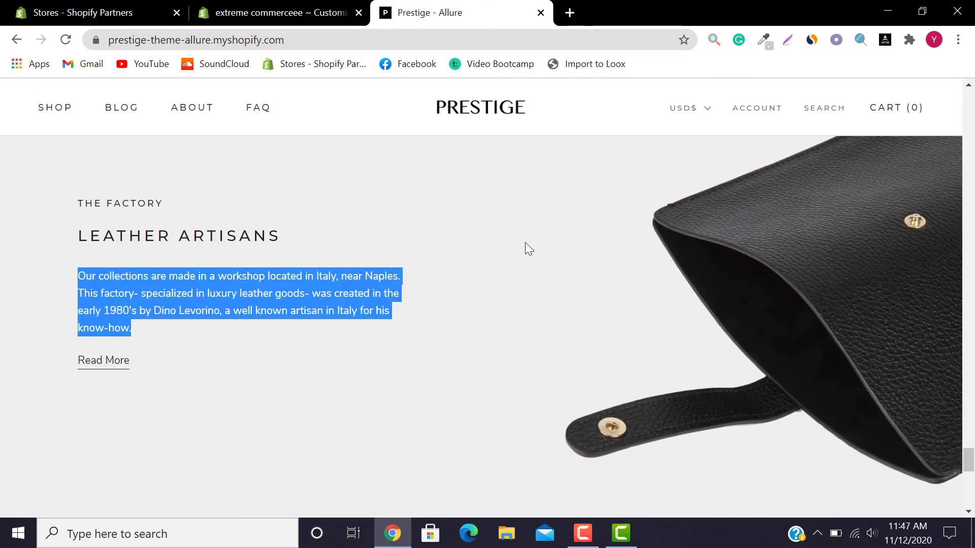
- Return to the theme editor and confirm the olive briefcase picture as the Leather Artisans section's image
click(321, 11)
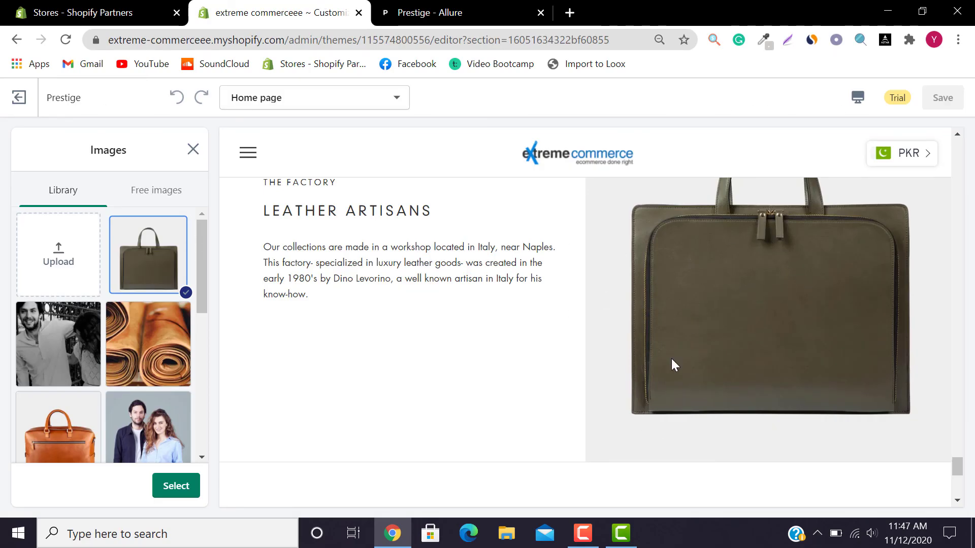
click(174, 489)
- Try the Left image position for the Leather Artisans section and return it to Right
scroll(190, 374, down, 4)
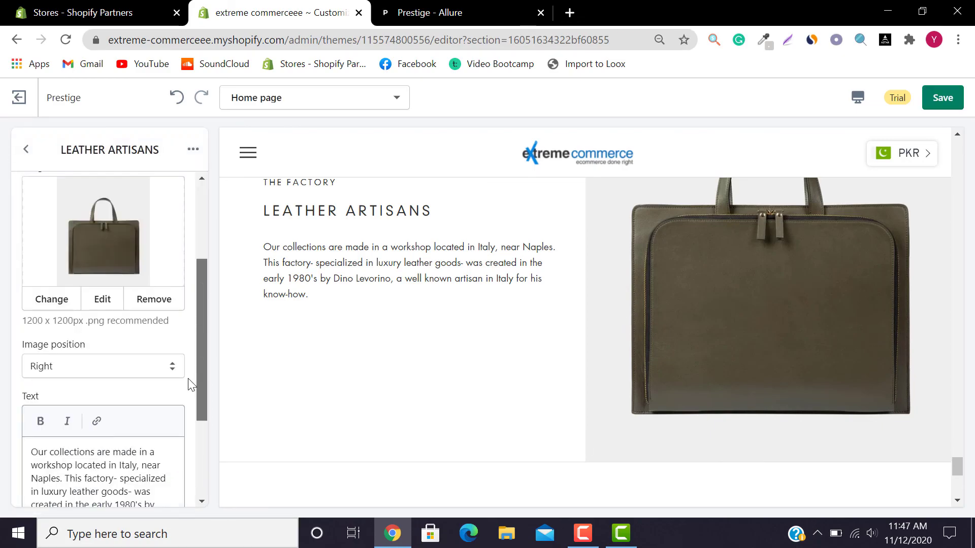
click(86, 239)
click(74, 254)
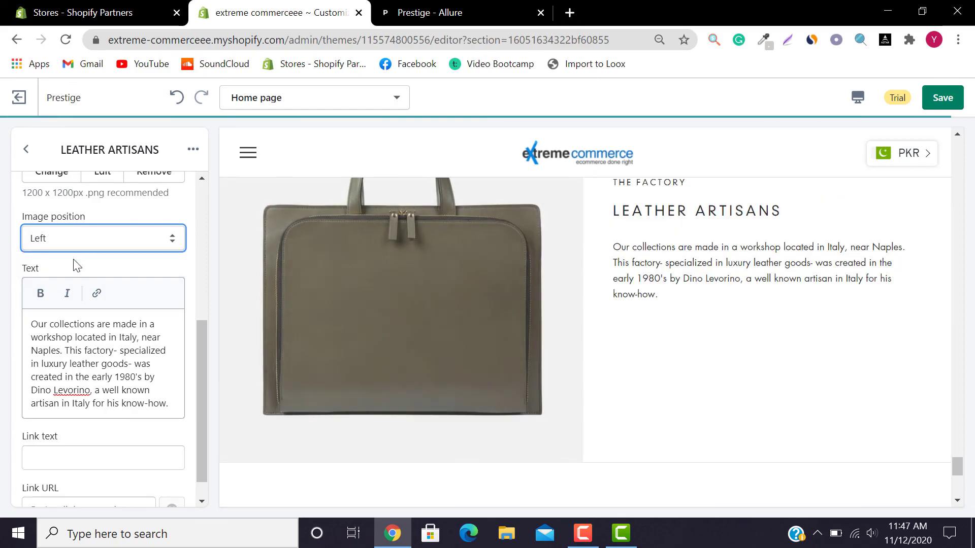
click(115, 244)
click(114, 268)
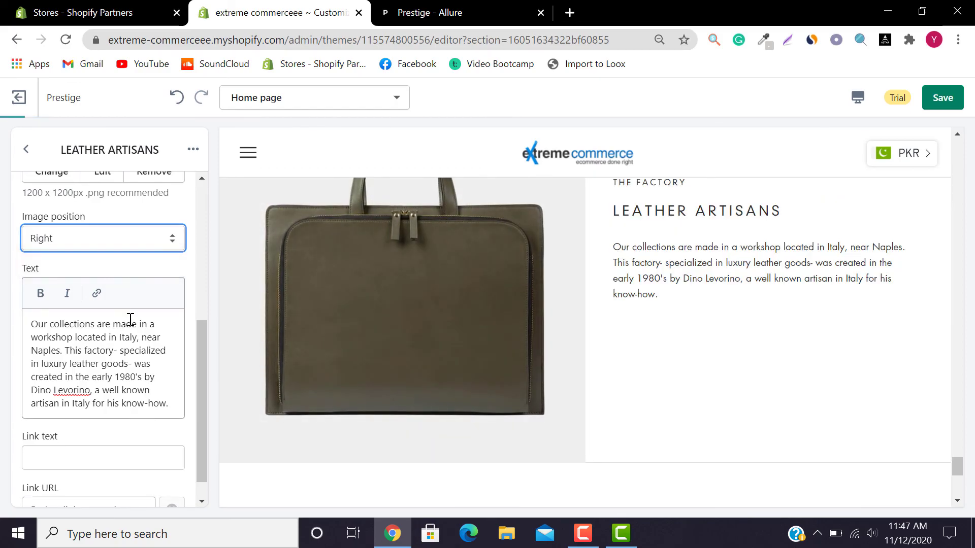
- Give the Leather Artisans section the link text "READ MORE", as on the demo page
scroll(202, 386, down, 1)
click(123, 430)
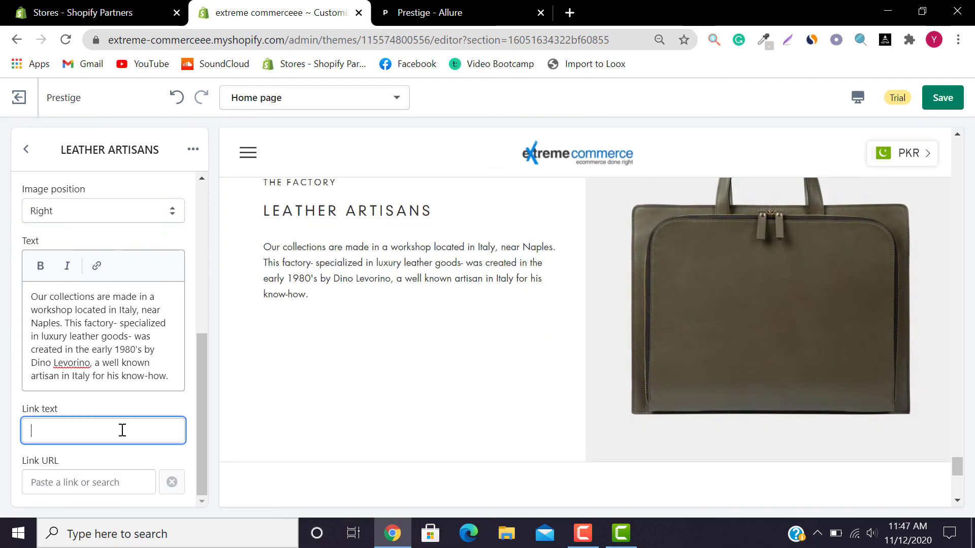
click(453, 5)
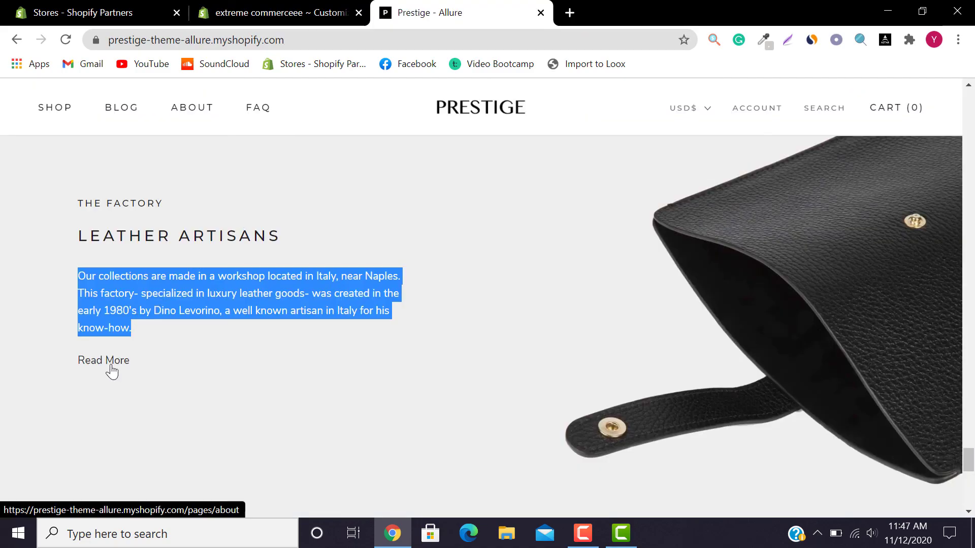
click(312, 7)
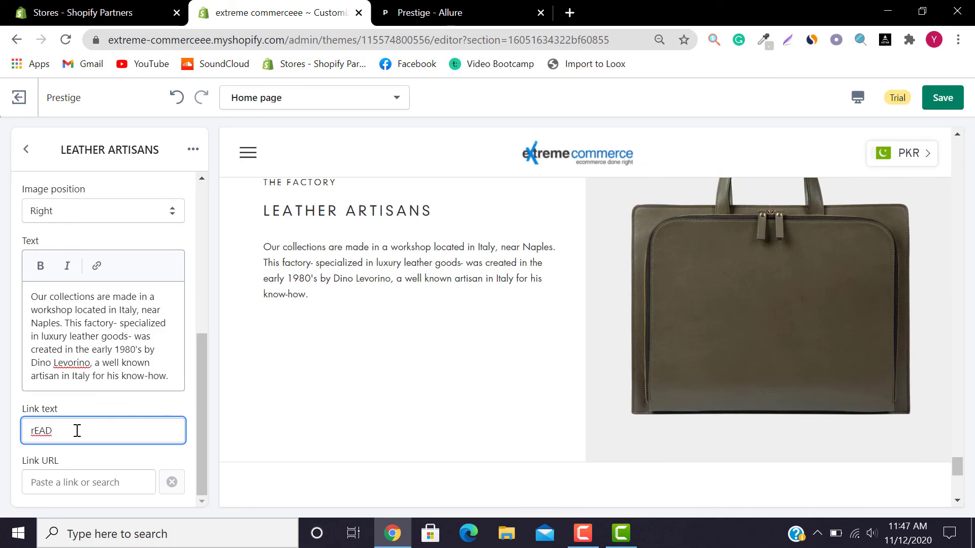
key(BackSpace)
key(BackSpace)
key(BackSpace)
text(READ MORE)
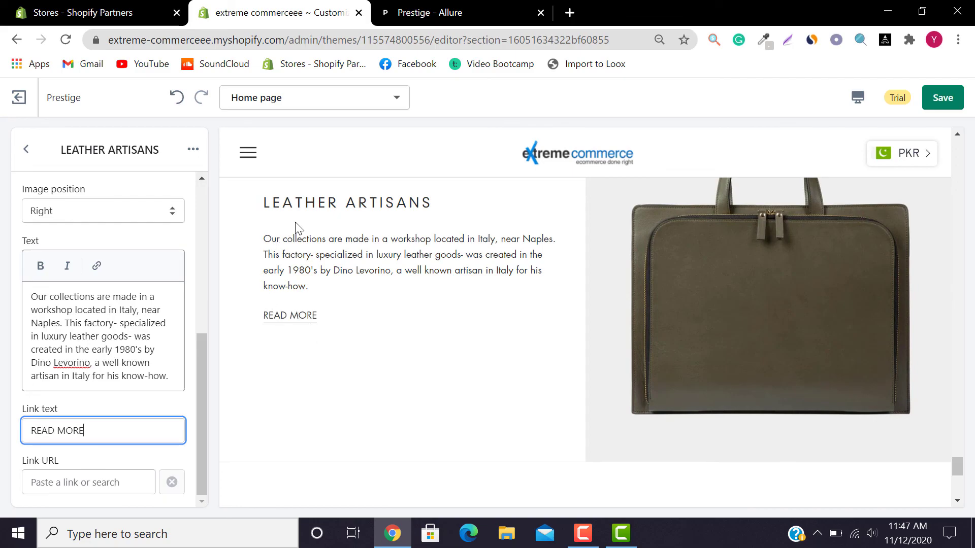
drag(264, 201, 331, 288)
click(406, 310)
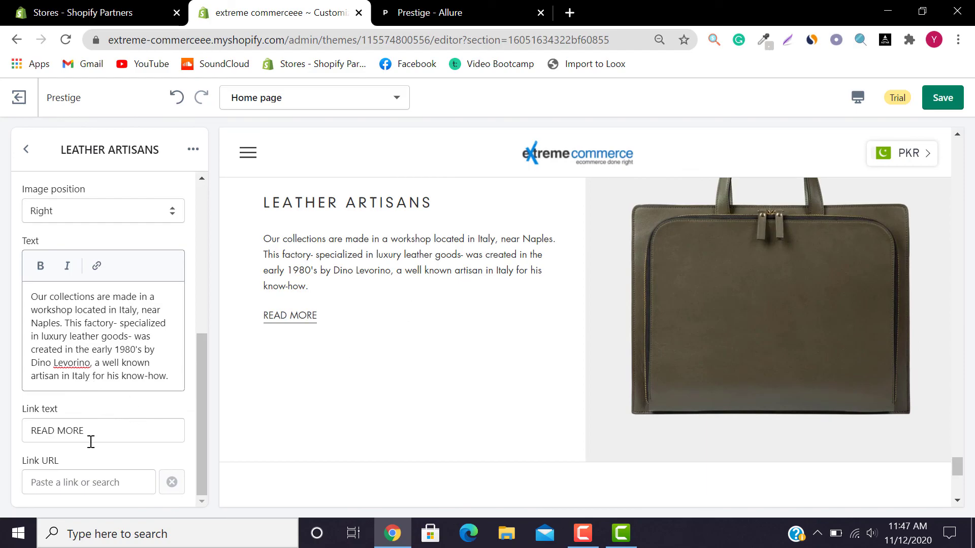
- Point the Leather Artisans section's link to the About Us page and save the theme changes
click(78, 480)
click(70, 380)
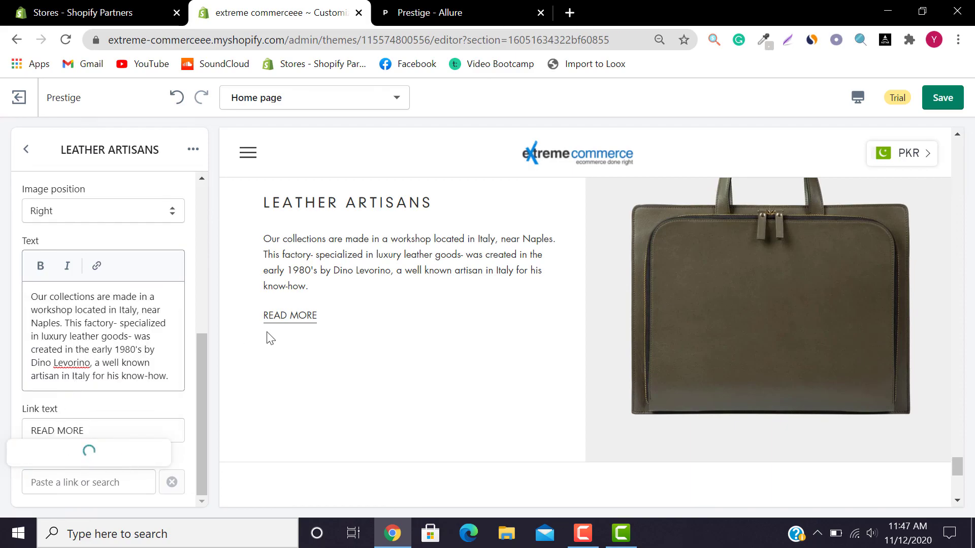
click(49, 456)
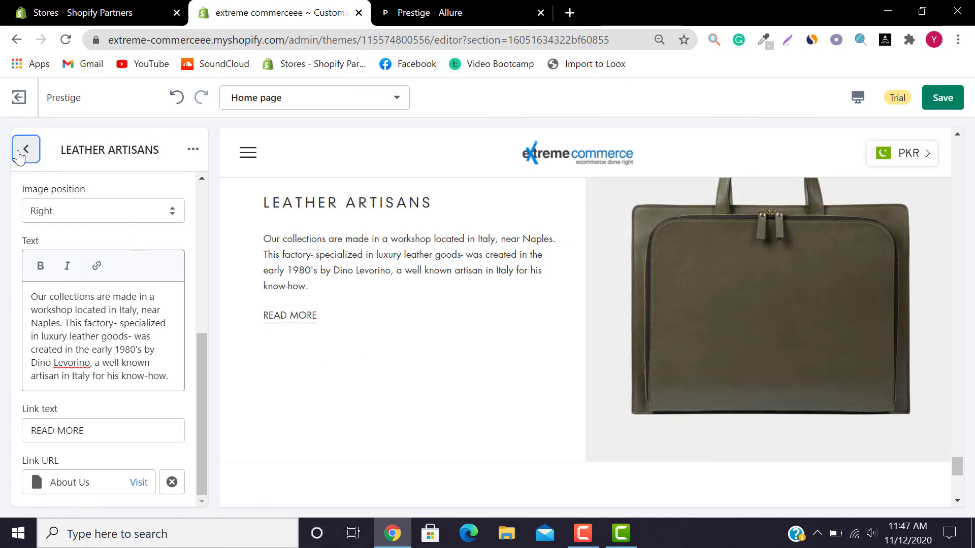
click(25, 150)
click(948, 104)
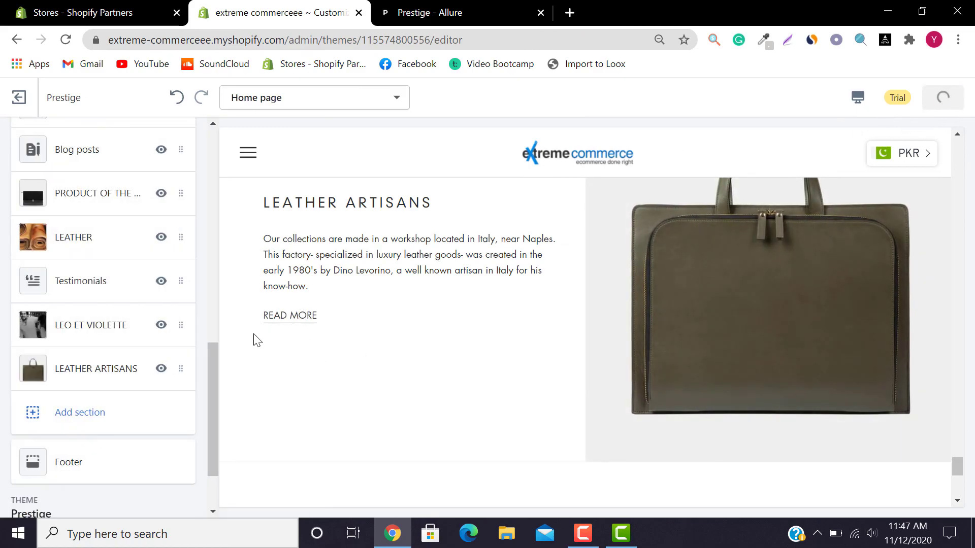
- Review the Allure demo's home page from its footer up to the slideshow for any remaining parts
click(528, 11)
drag(972, 447, 972, 475)
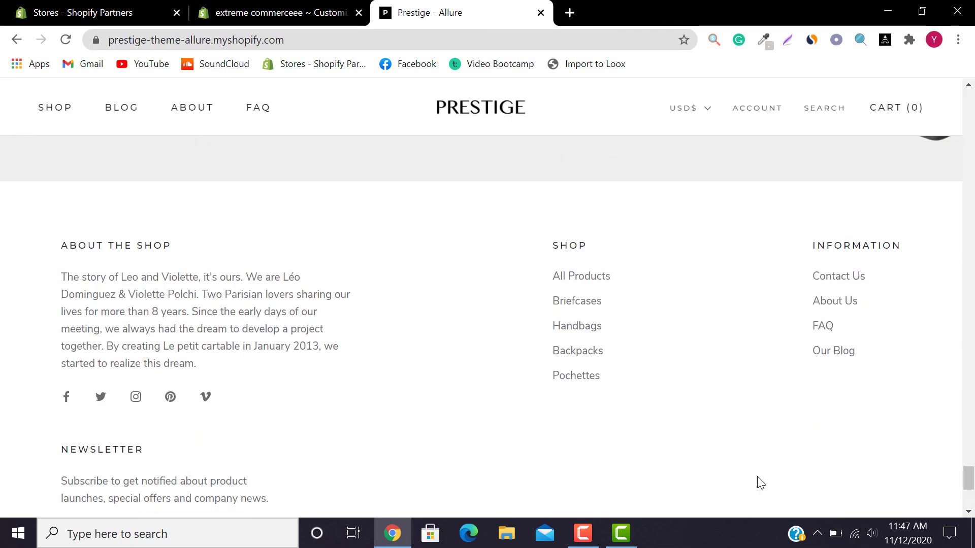
drag(971, 490, 972, 94)
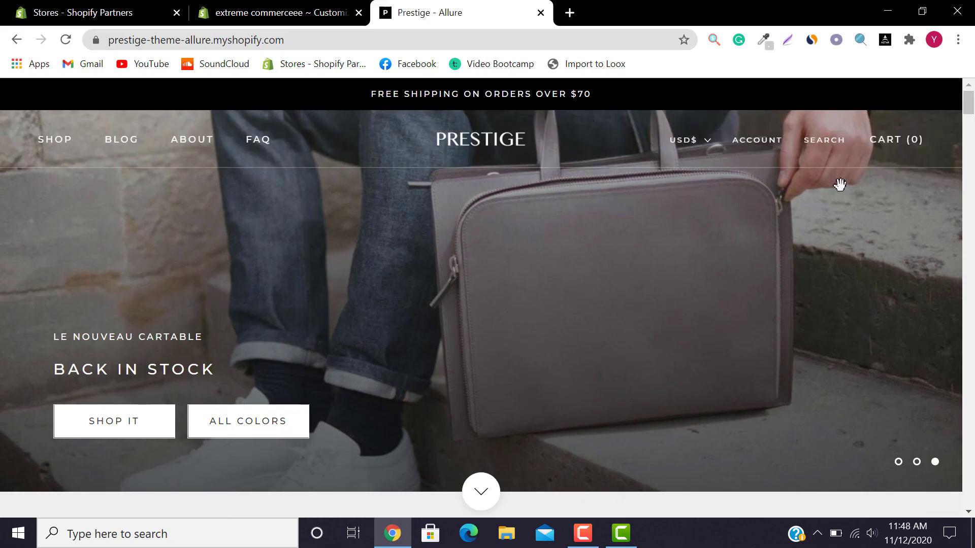
drag(969, 104, 970, 241)
drag(970, 196, 972, 86)
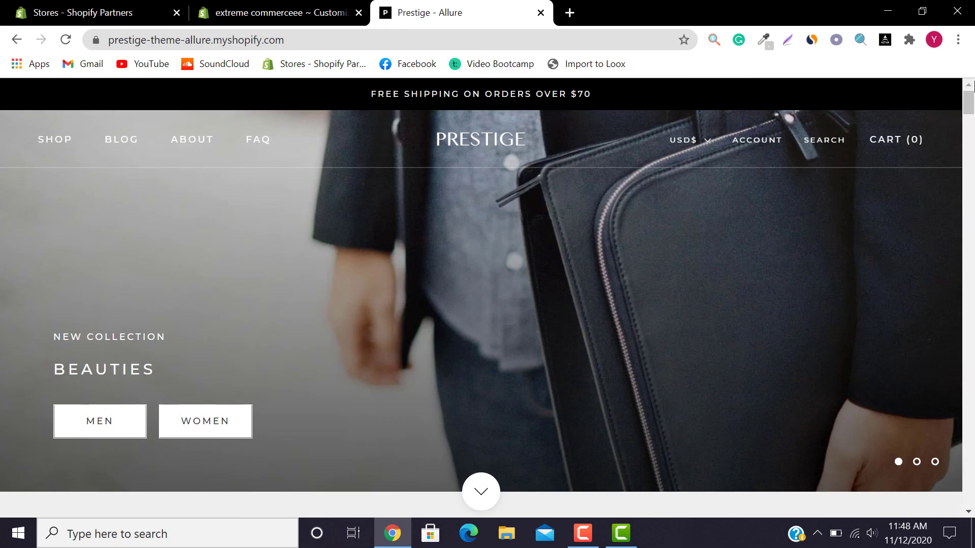